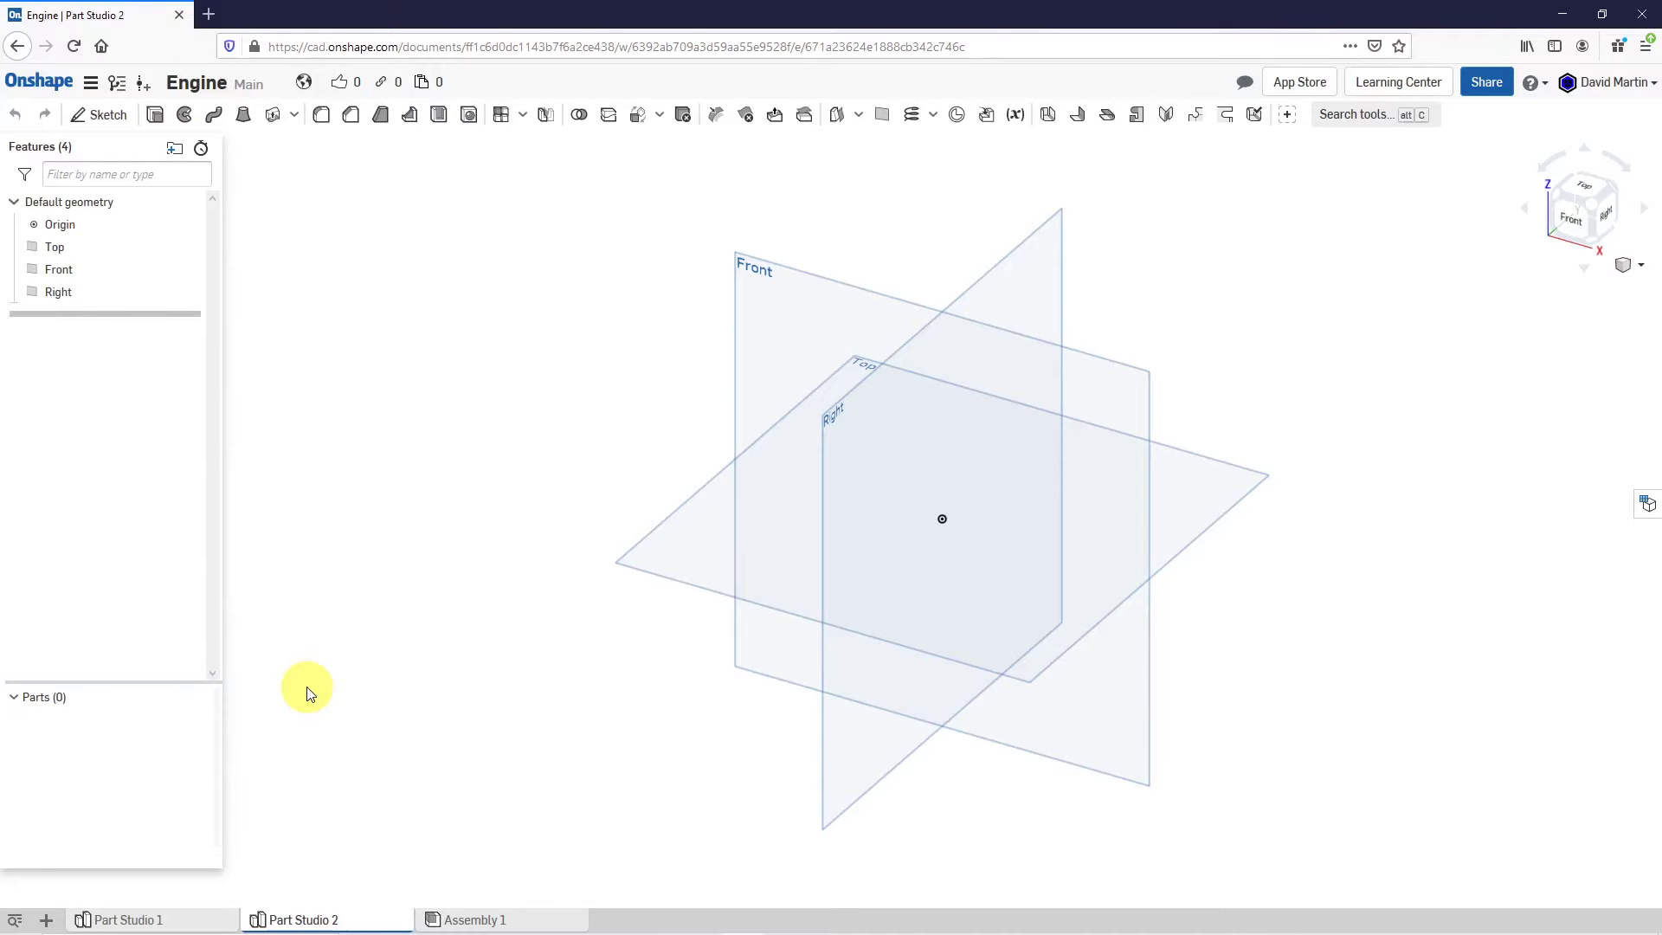
# Set the workspace's default length unit to inch.
pyautogui.click(90, 87)
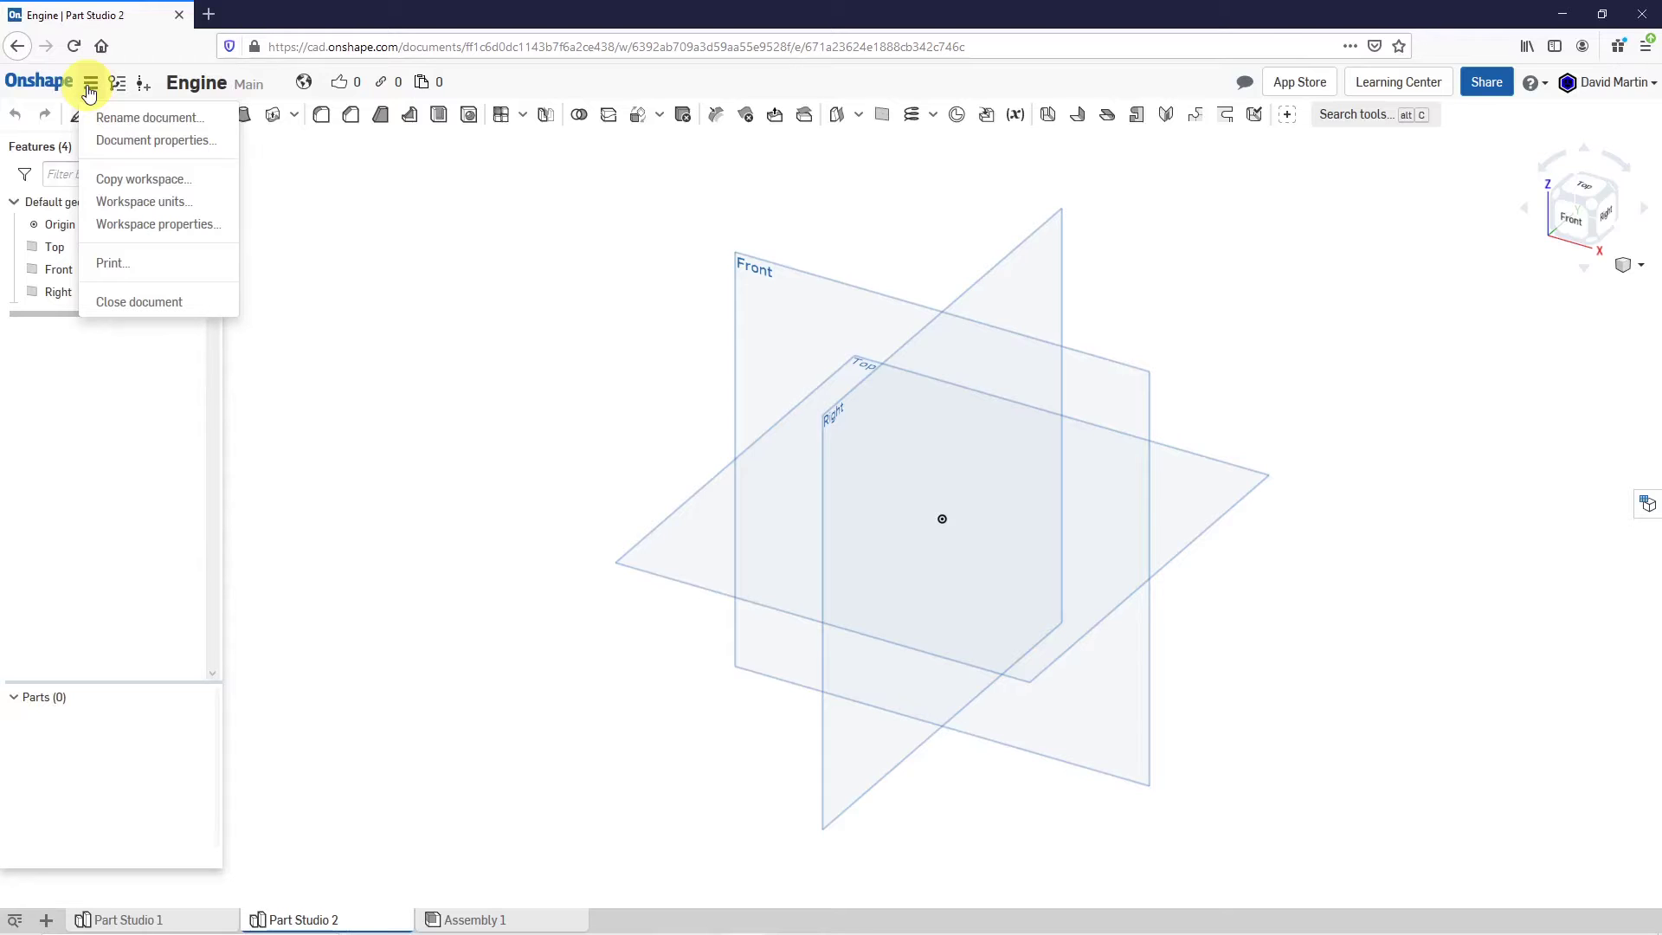
pyautogui.click(140, 201)
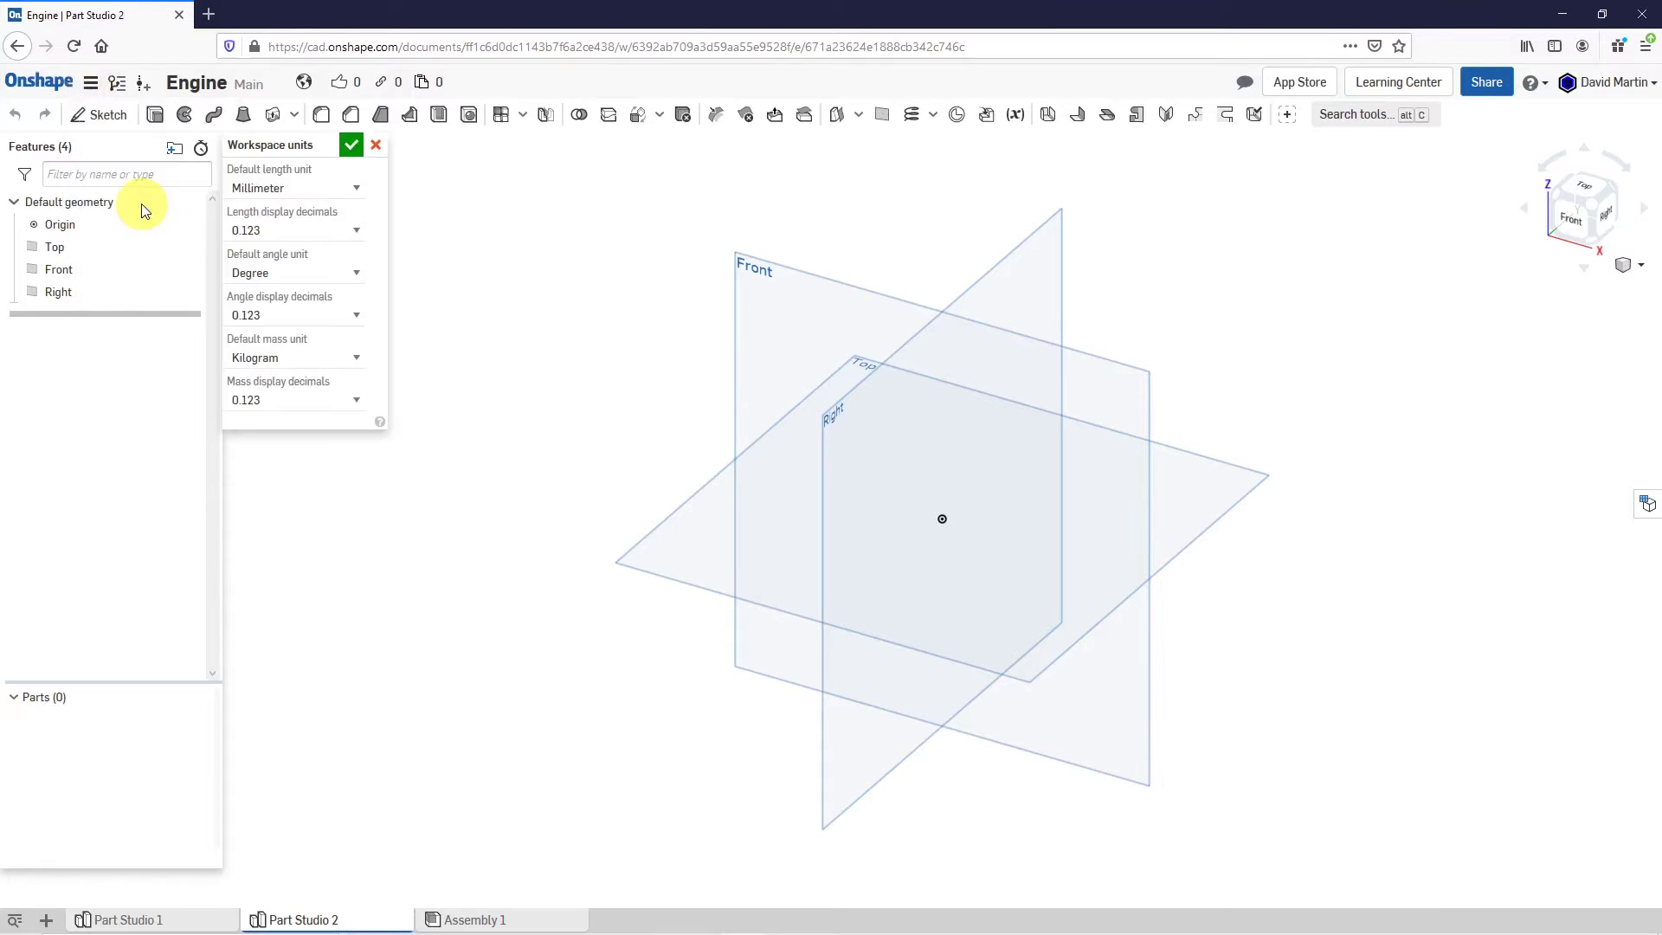
pyautogui.click(351, 190)
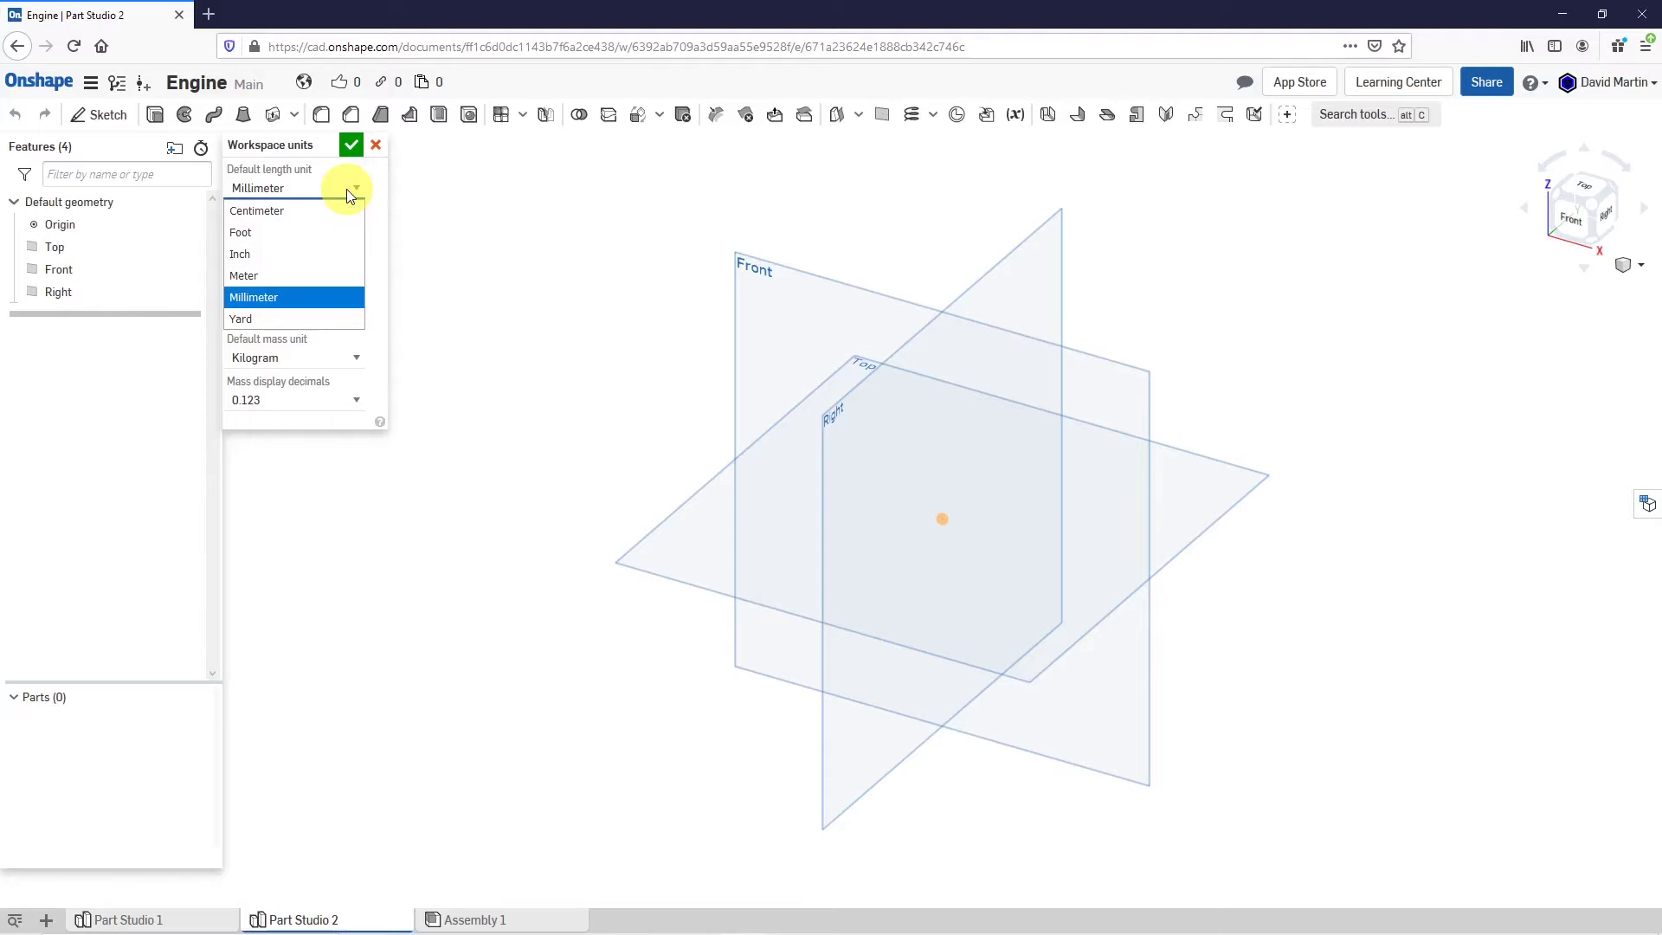
pyautogui.click(304, 254)
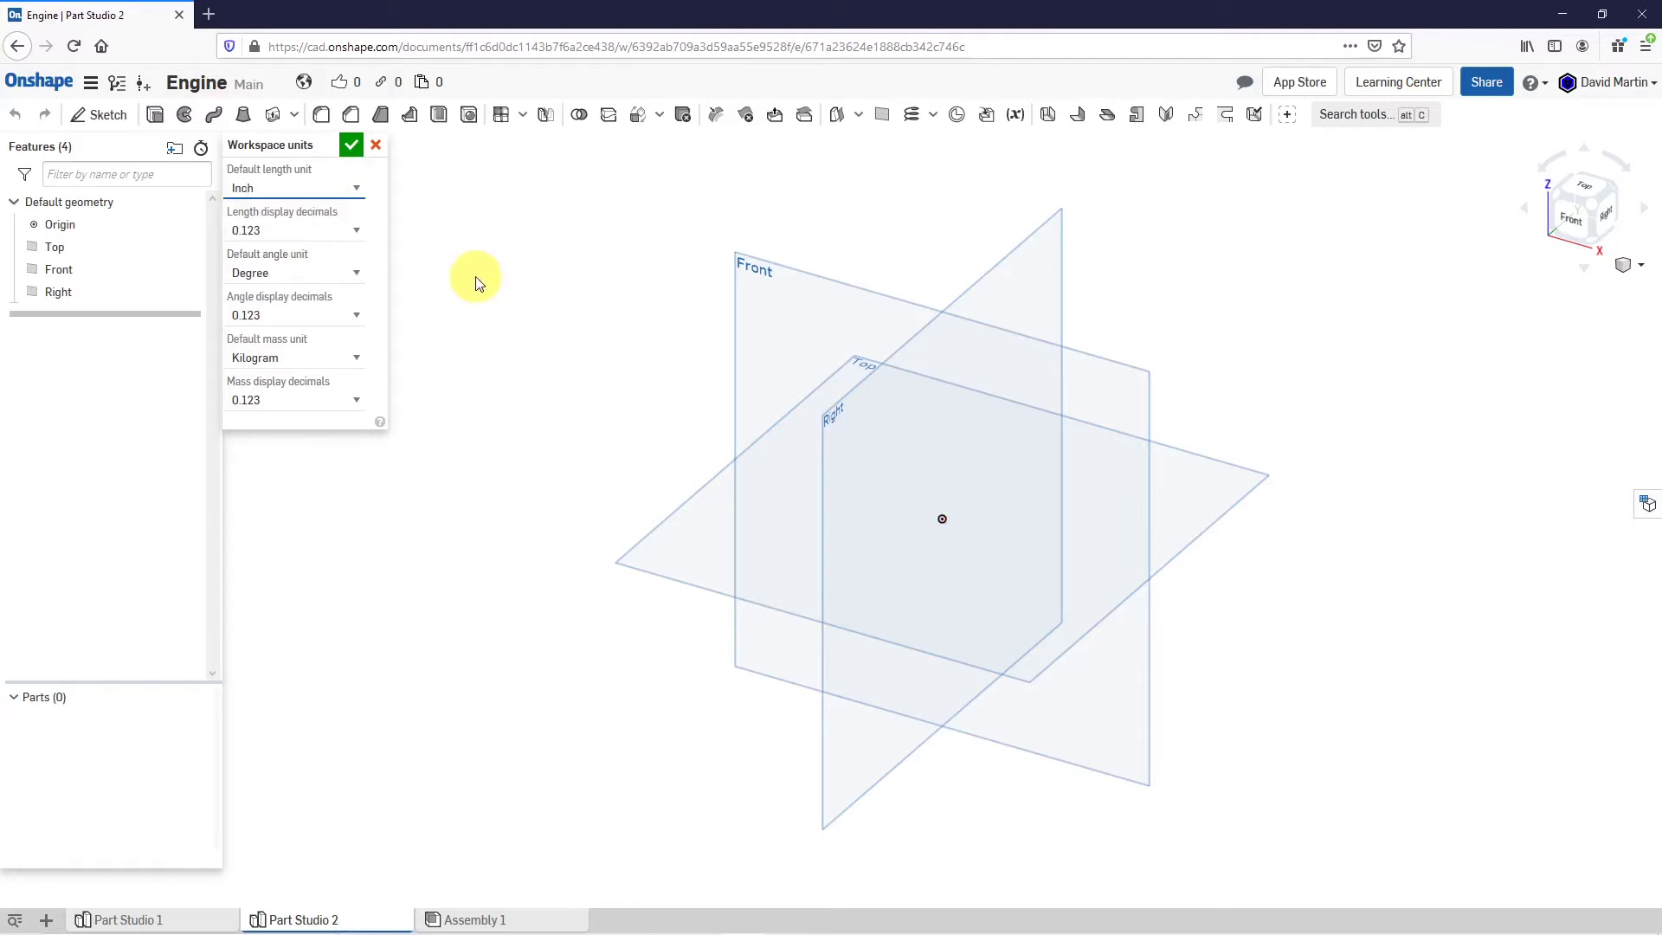
pyautogui.click(351, 146)
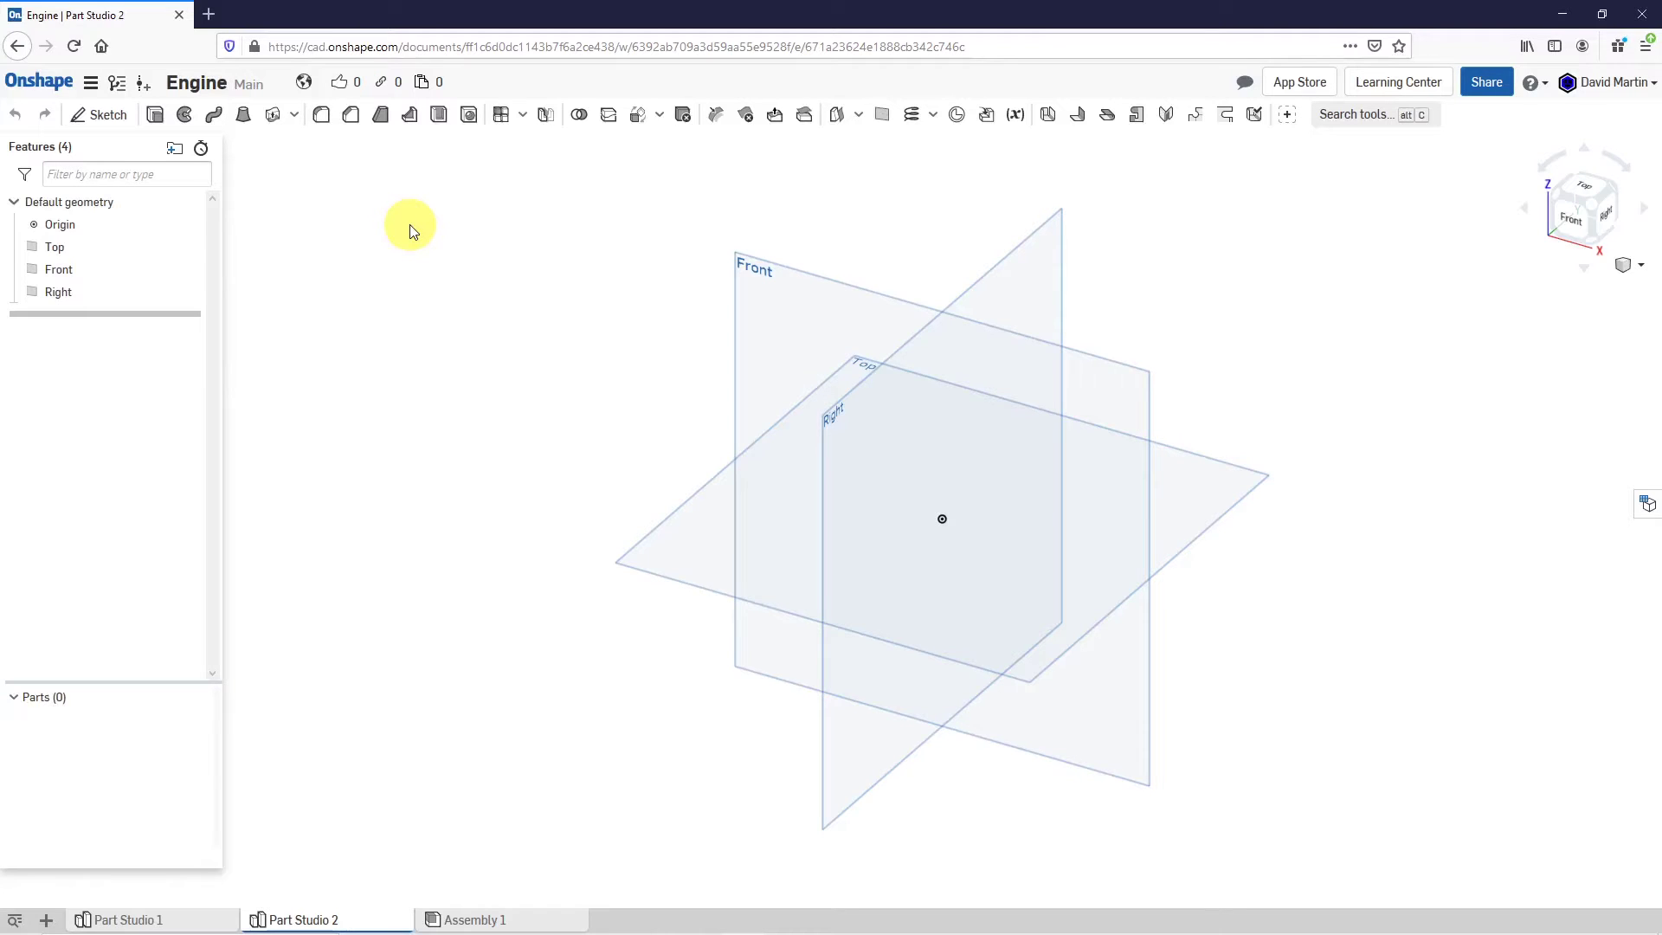
# Start a sketch on the Front plane and view it normal to the sketch plane.
pyautogui.click(102, 114)
pyautogui.click(769, 277)
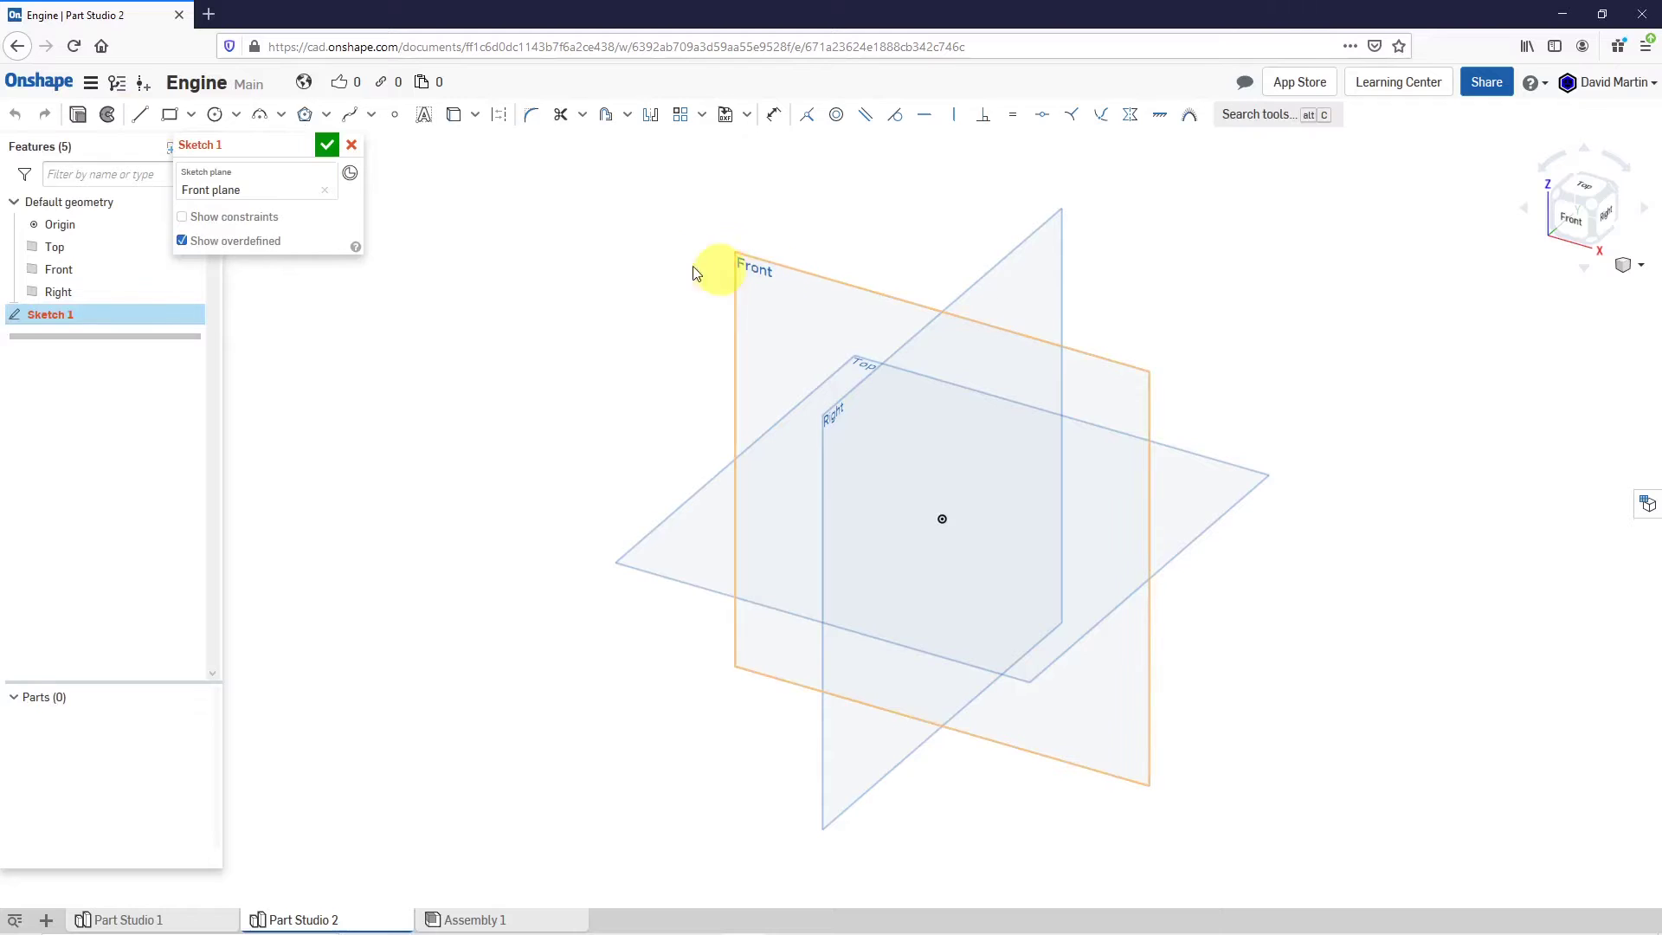
pyautogui.rightClick(557, 288)
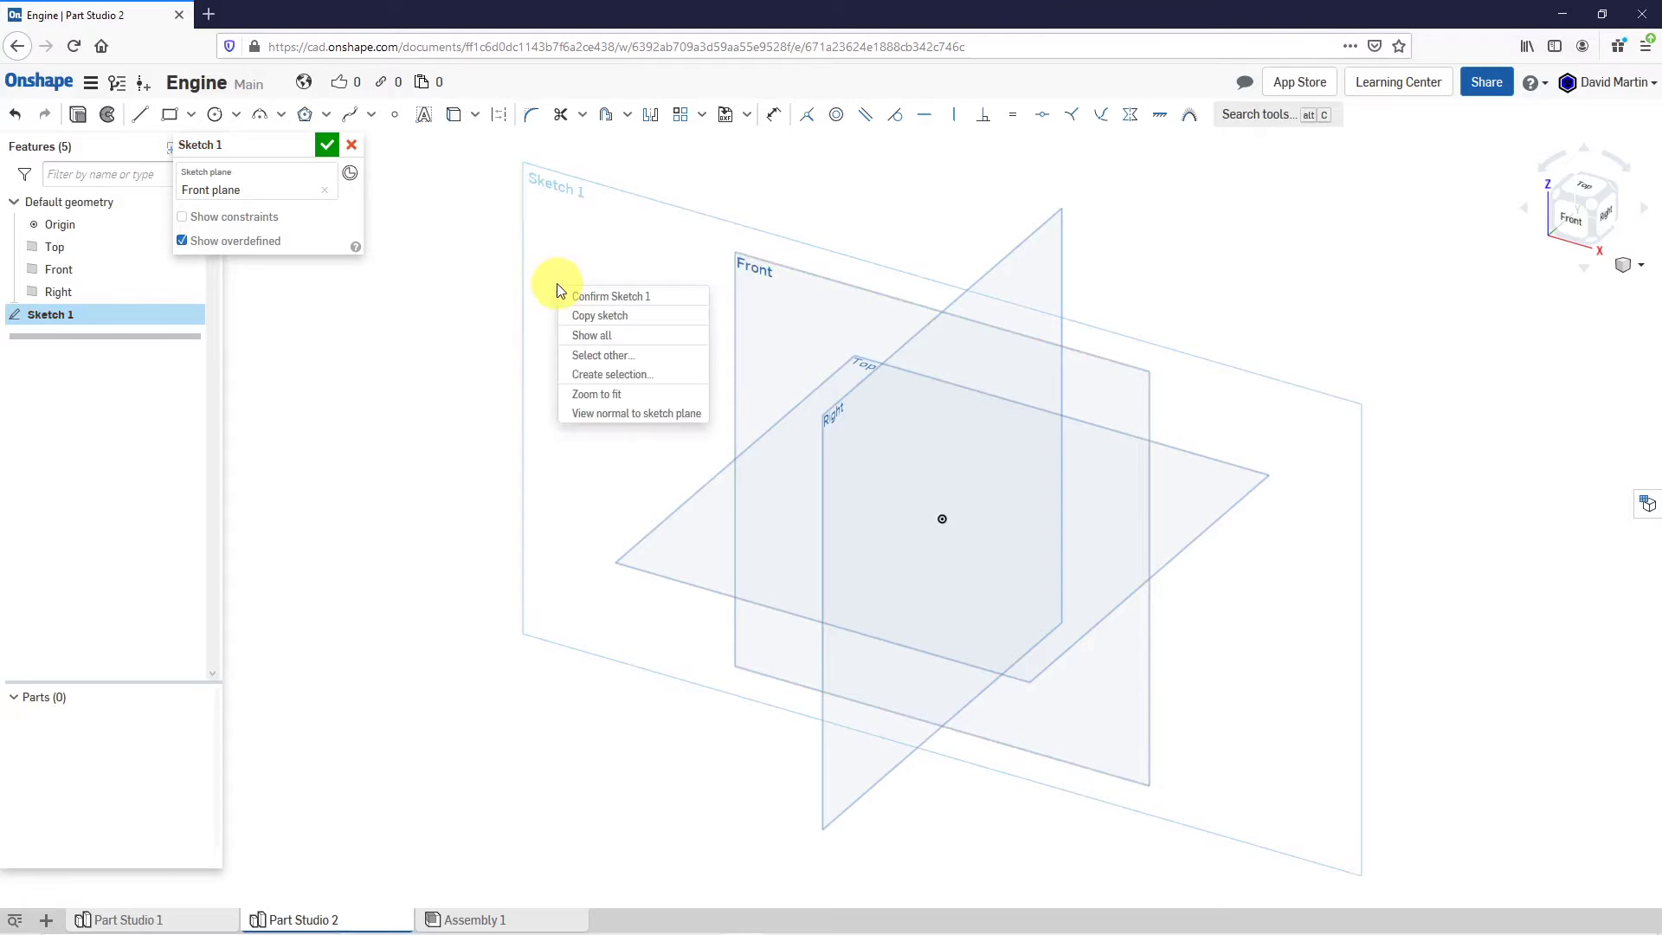
pyautogui.click(620, 420)
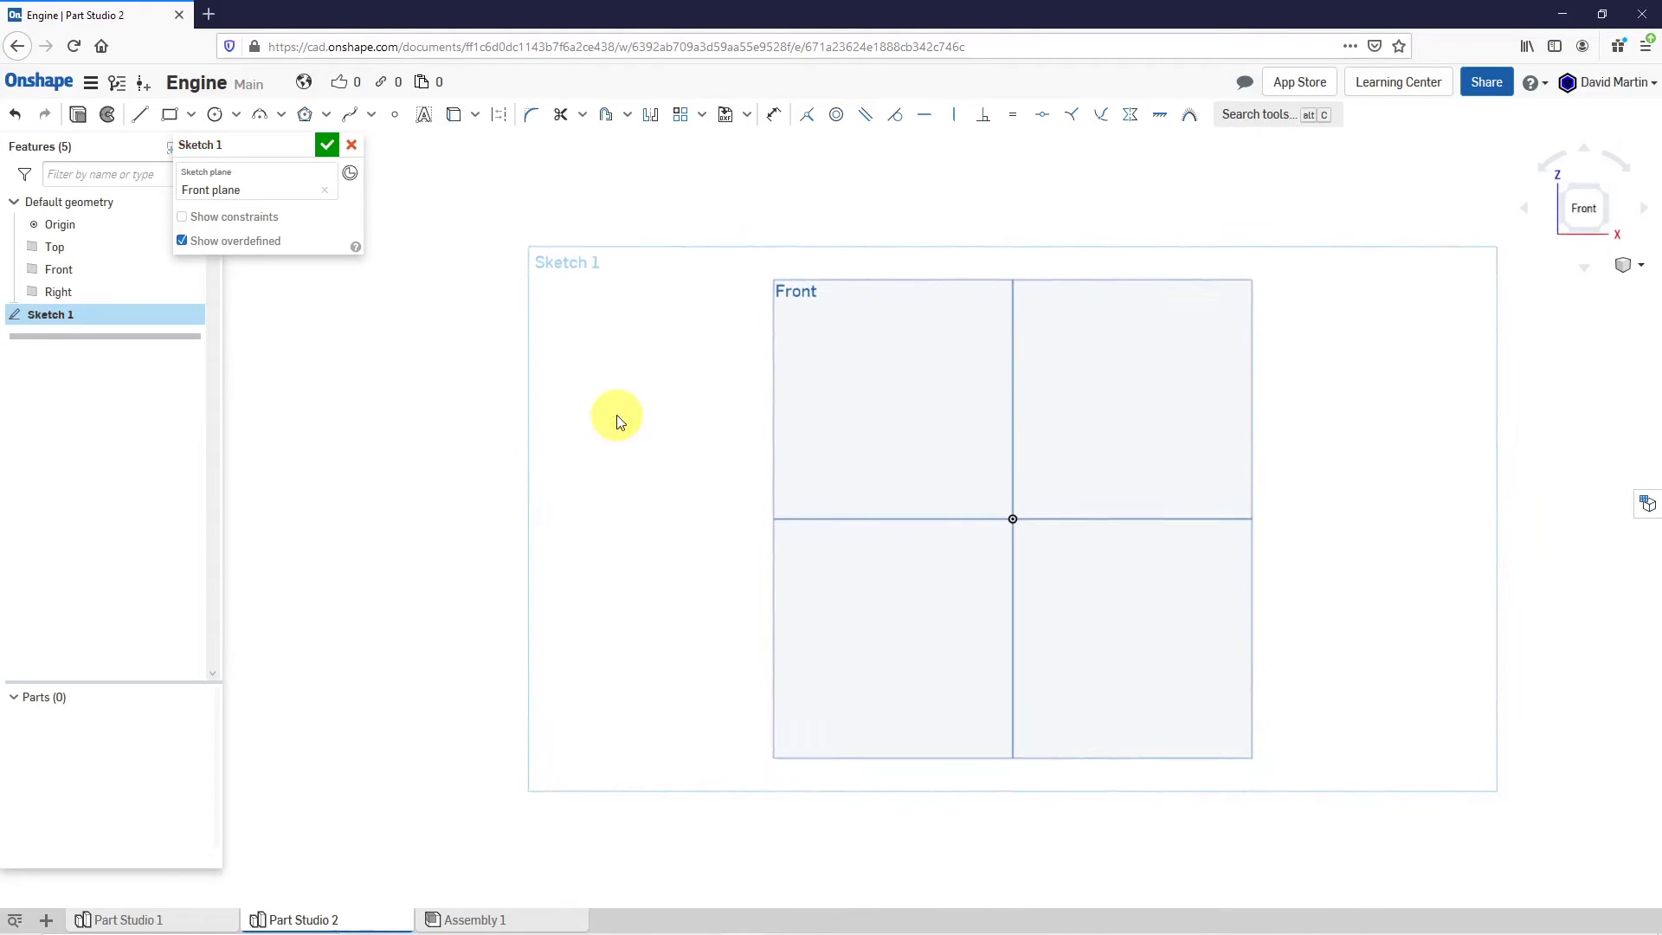
# Sketch a circle about 0.96 in in diameter centred on the origin.
pyautogui.click(215, 114)
pyautogui.click(1009, 521)
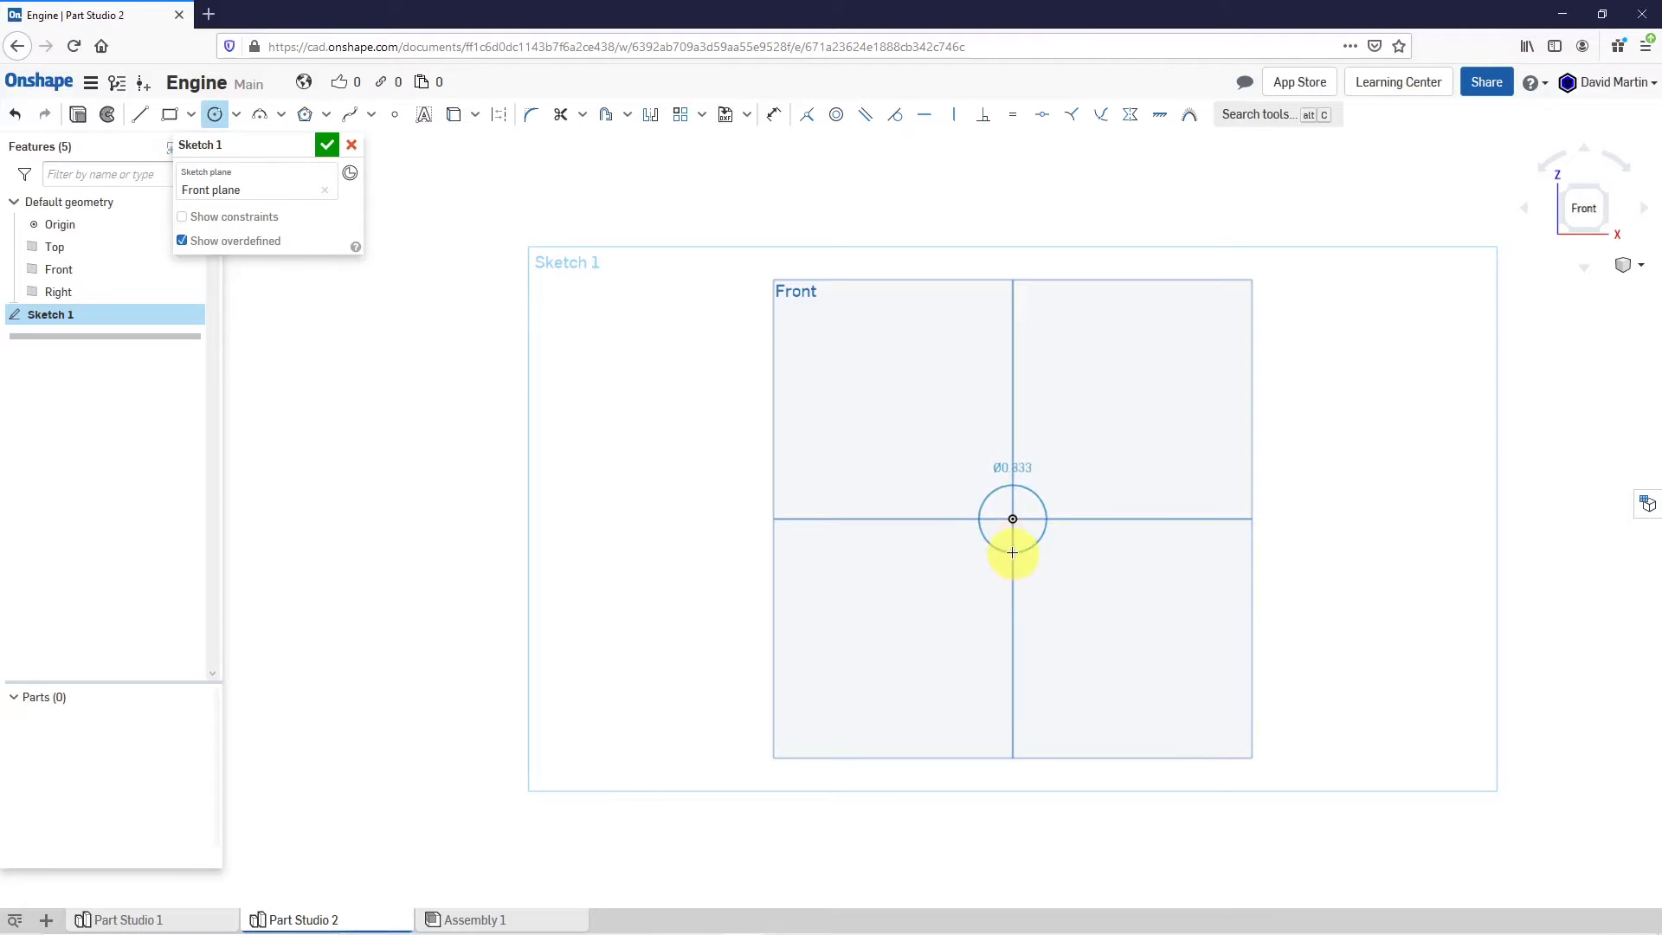
pyautogui.click(1038, 546)
pyautogui.click(1018, 520)
pyautogui.scroll(3, 1049, 559)
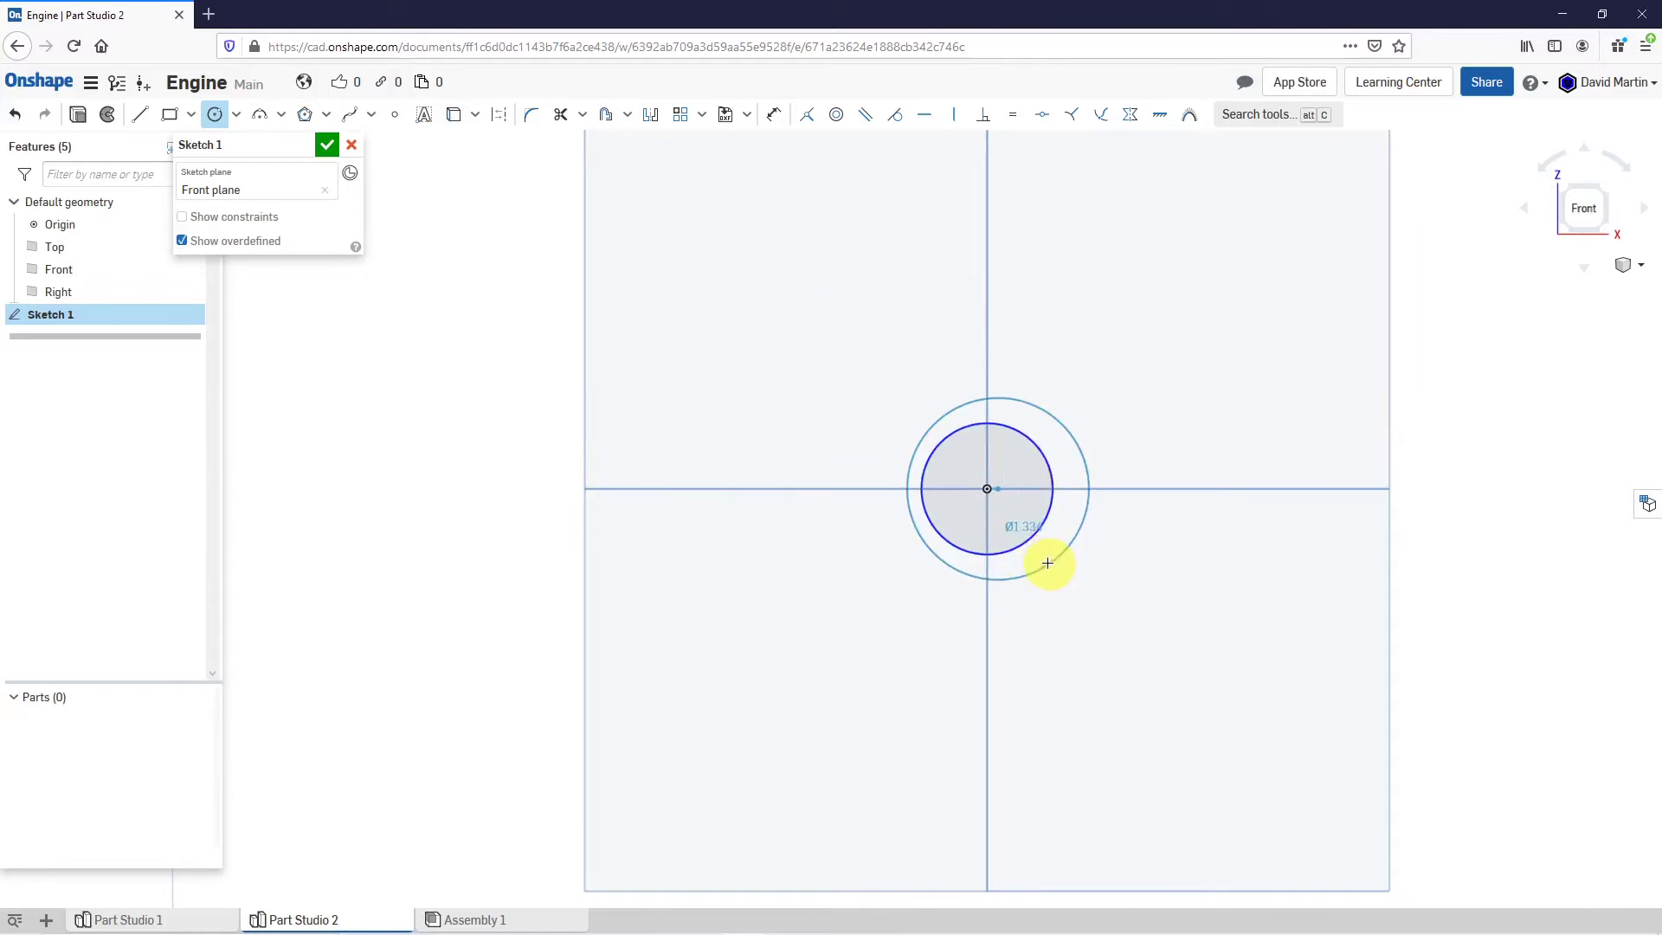
pyautogui.rightClick(1020, 548)
pyautogui.click(1084, 561)
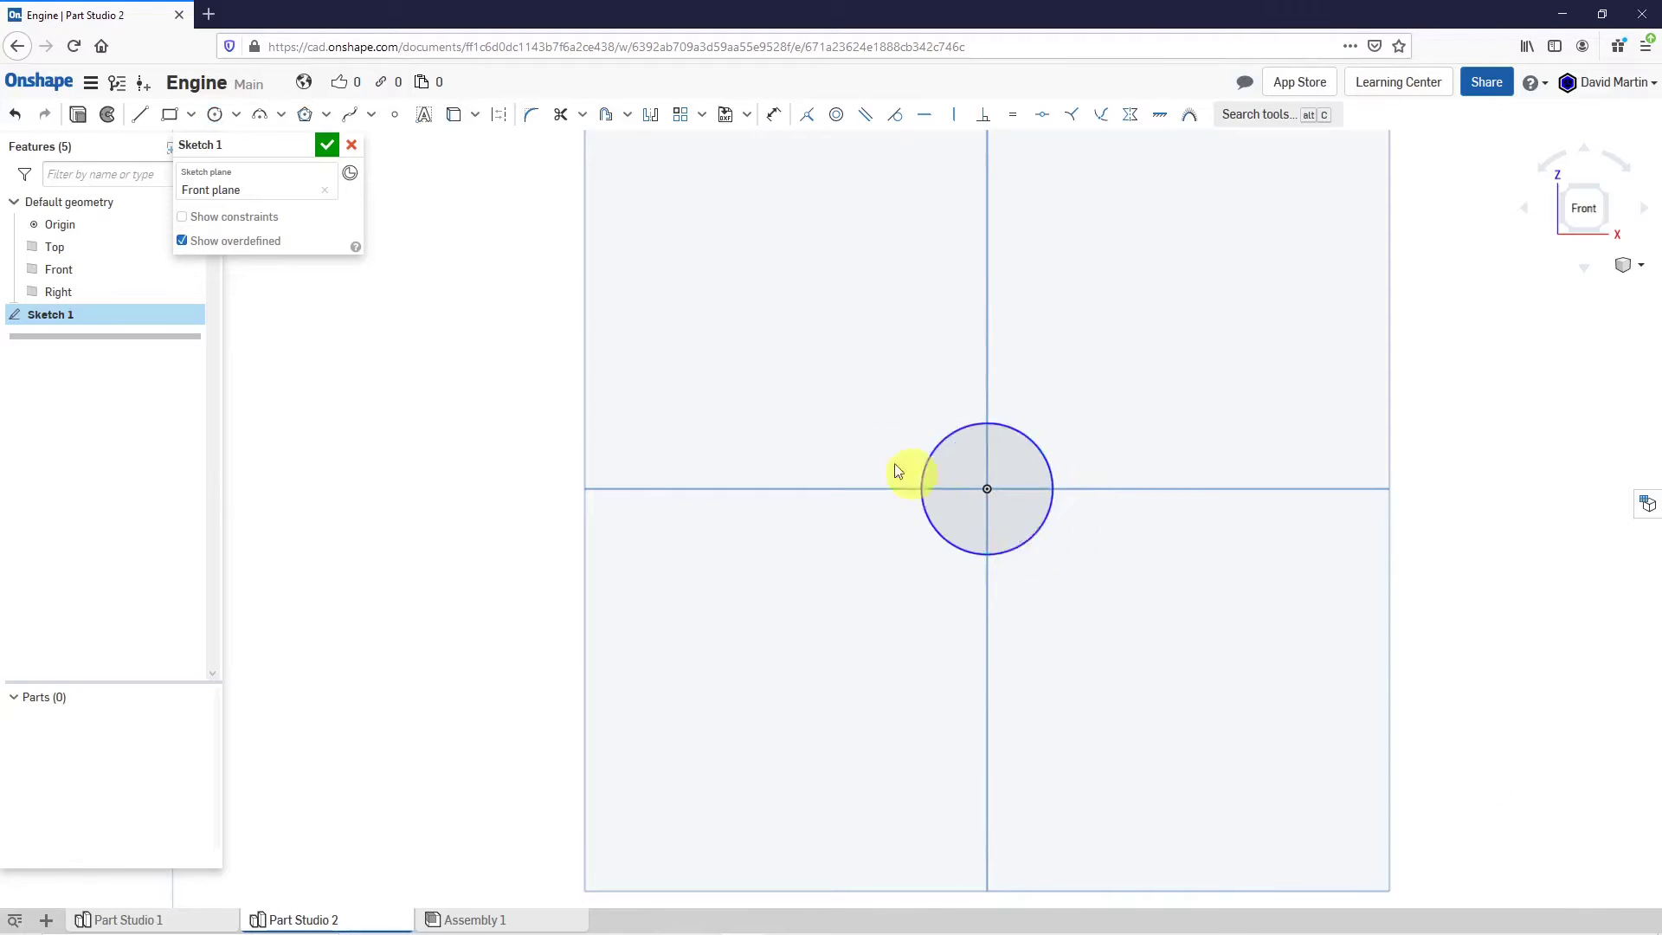
# Sketch a larger concentric circle about 1.62 in in diameter around the first one, centred on the origin.
pyautogui.click(212, 116)
pyautogui.click(989, 494)
pyautogui.click(1016, 594)
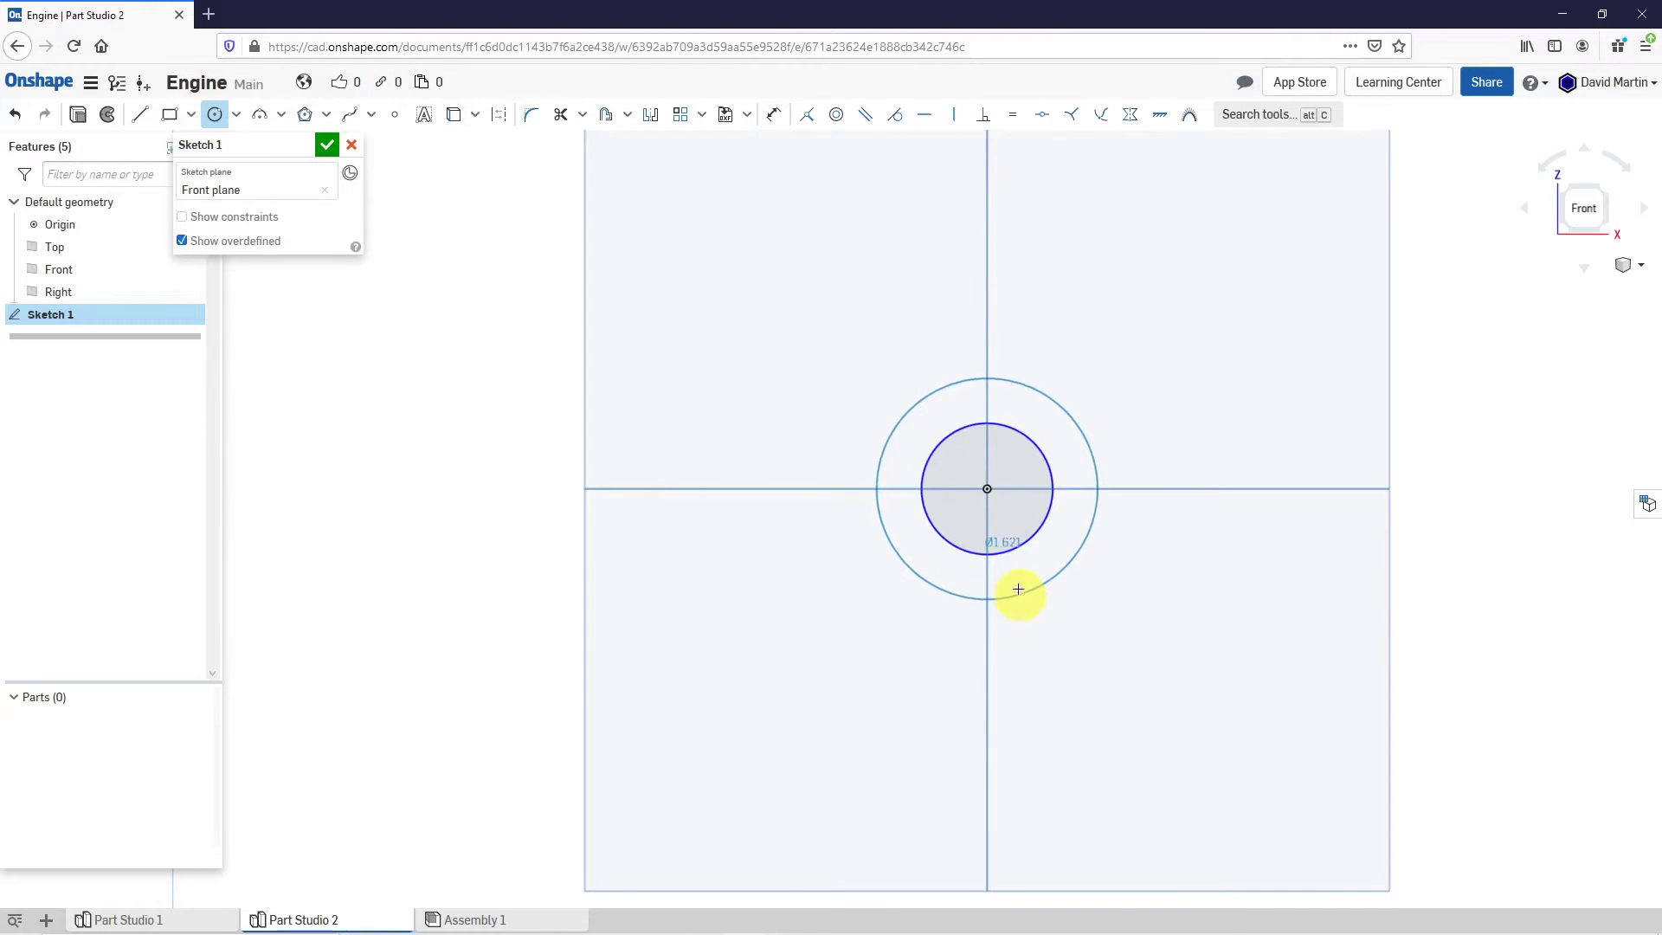
pyautogui.rightClick(724, 356)
pyautogui.click(761, 369)
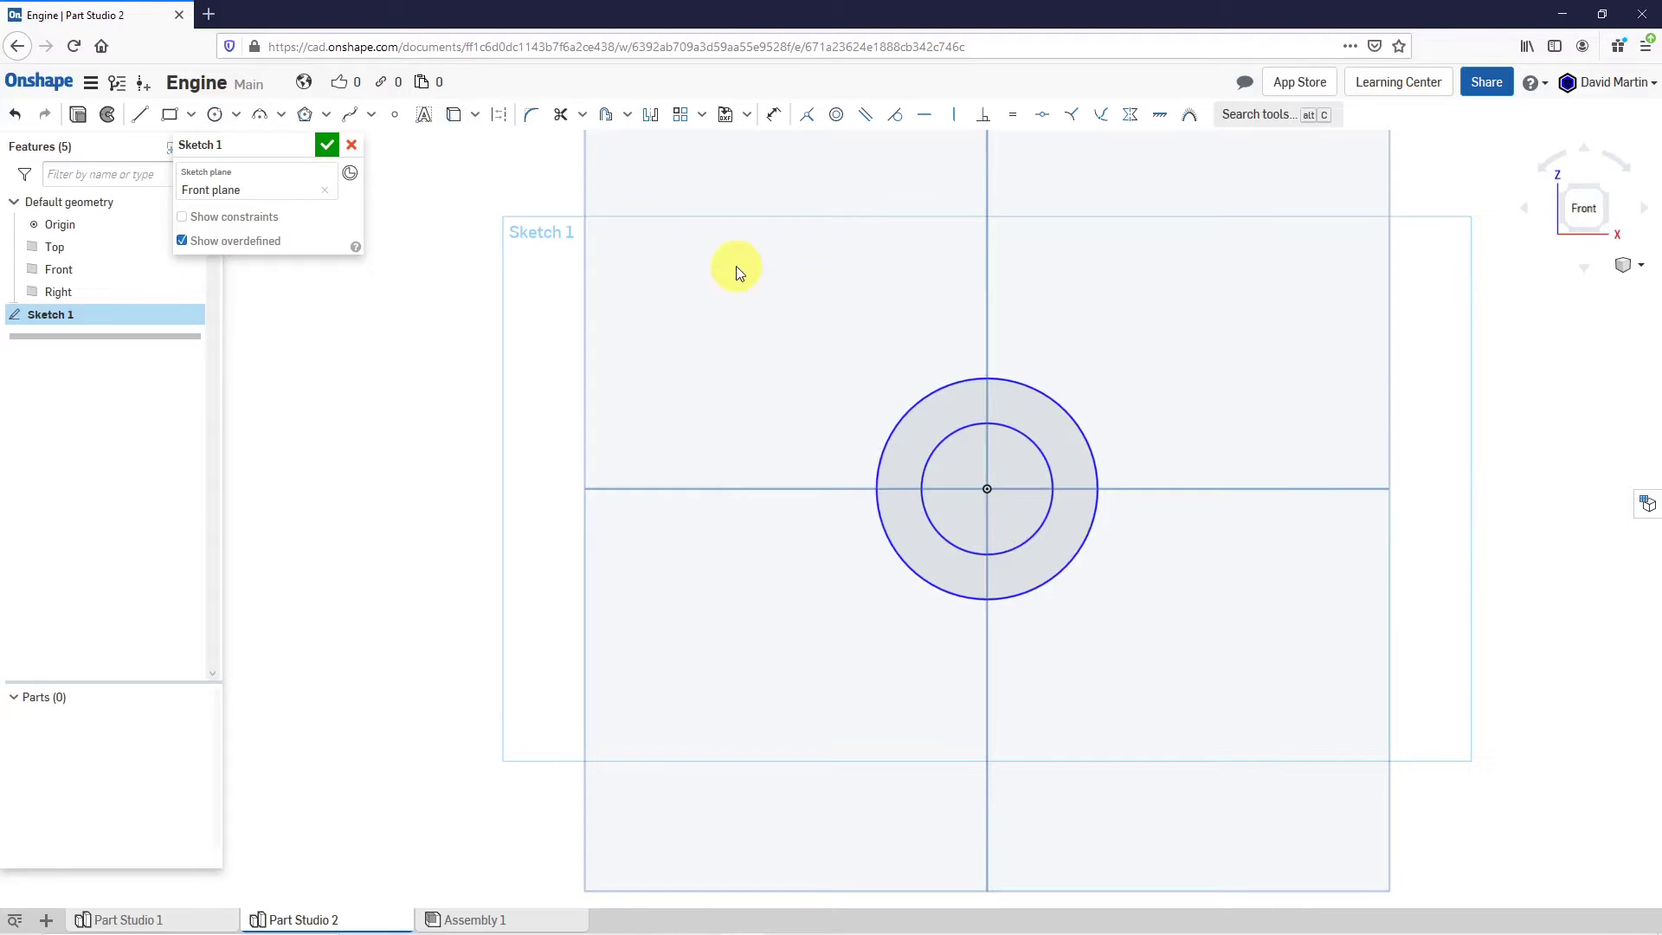
# Dimension the inner circle's diameter to 1 in and the outer circle's diameter to 1.25 in.
pyautogui.click(773, 115)
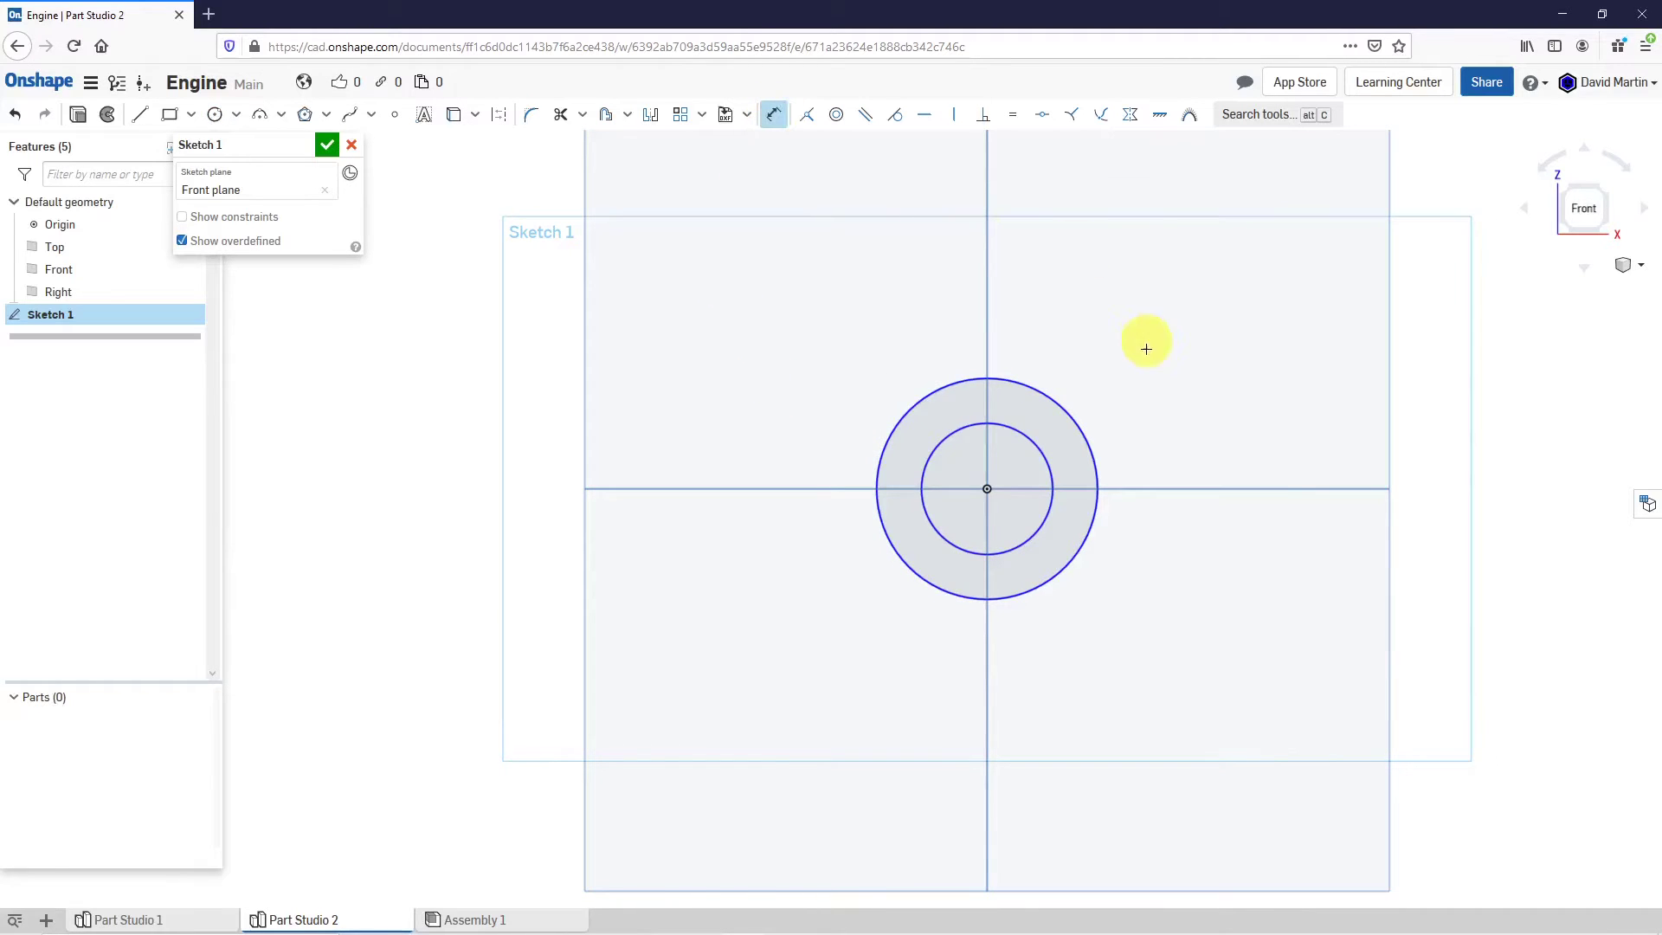
pyautogui.click(1065, 449)
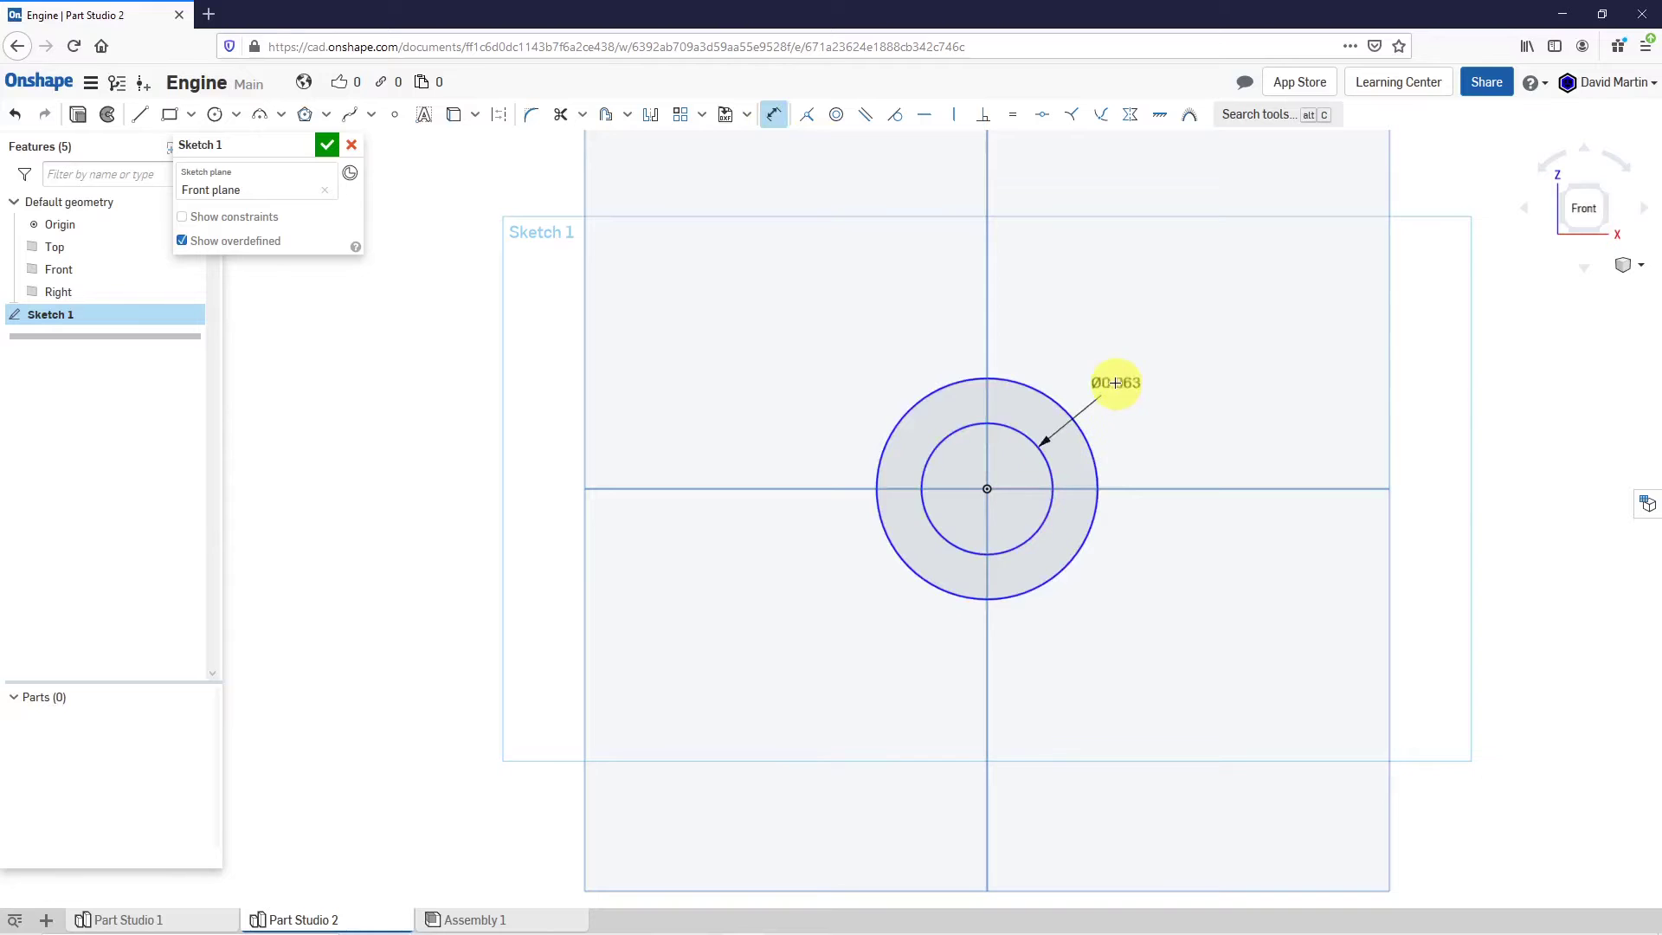
pyautogui.click(1115, 382)
pyautogui.write('1')
pyautogui.press('Return')
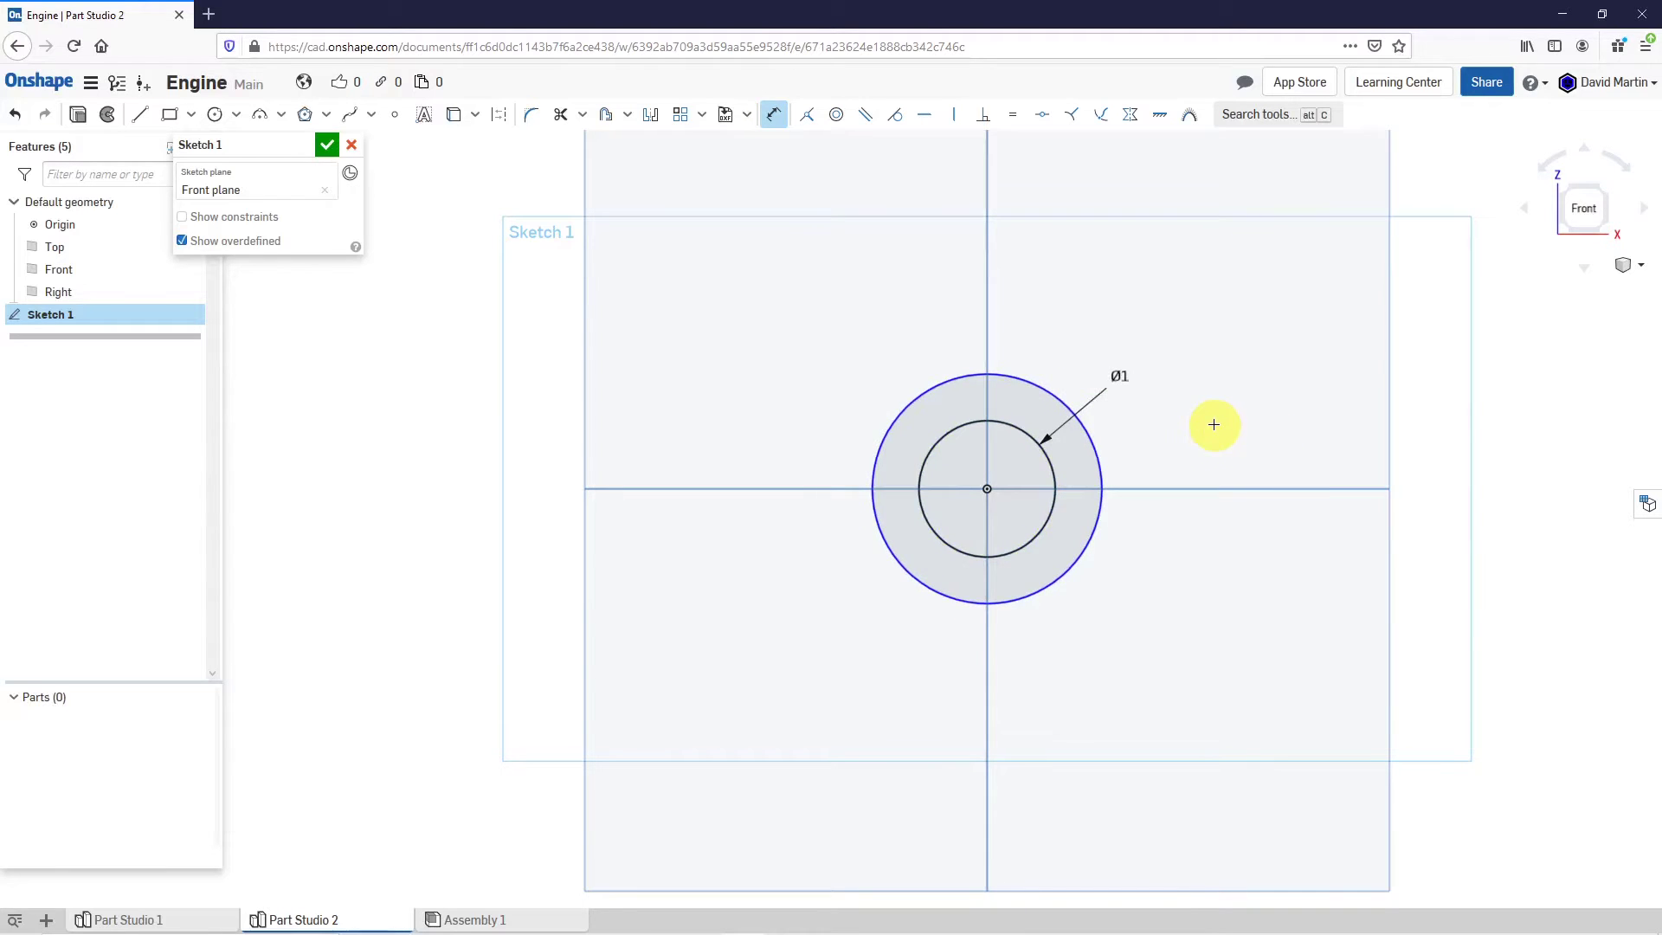
pyautogui.click(1041, 381)
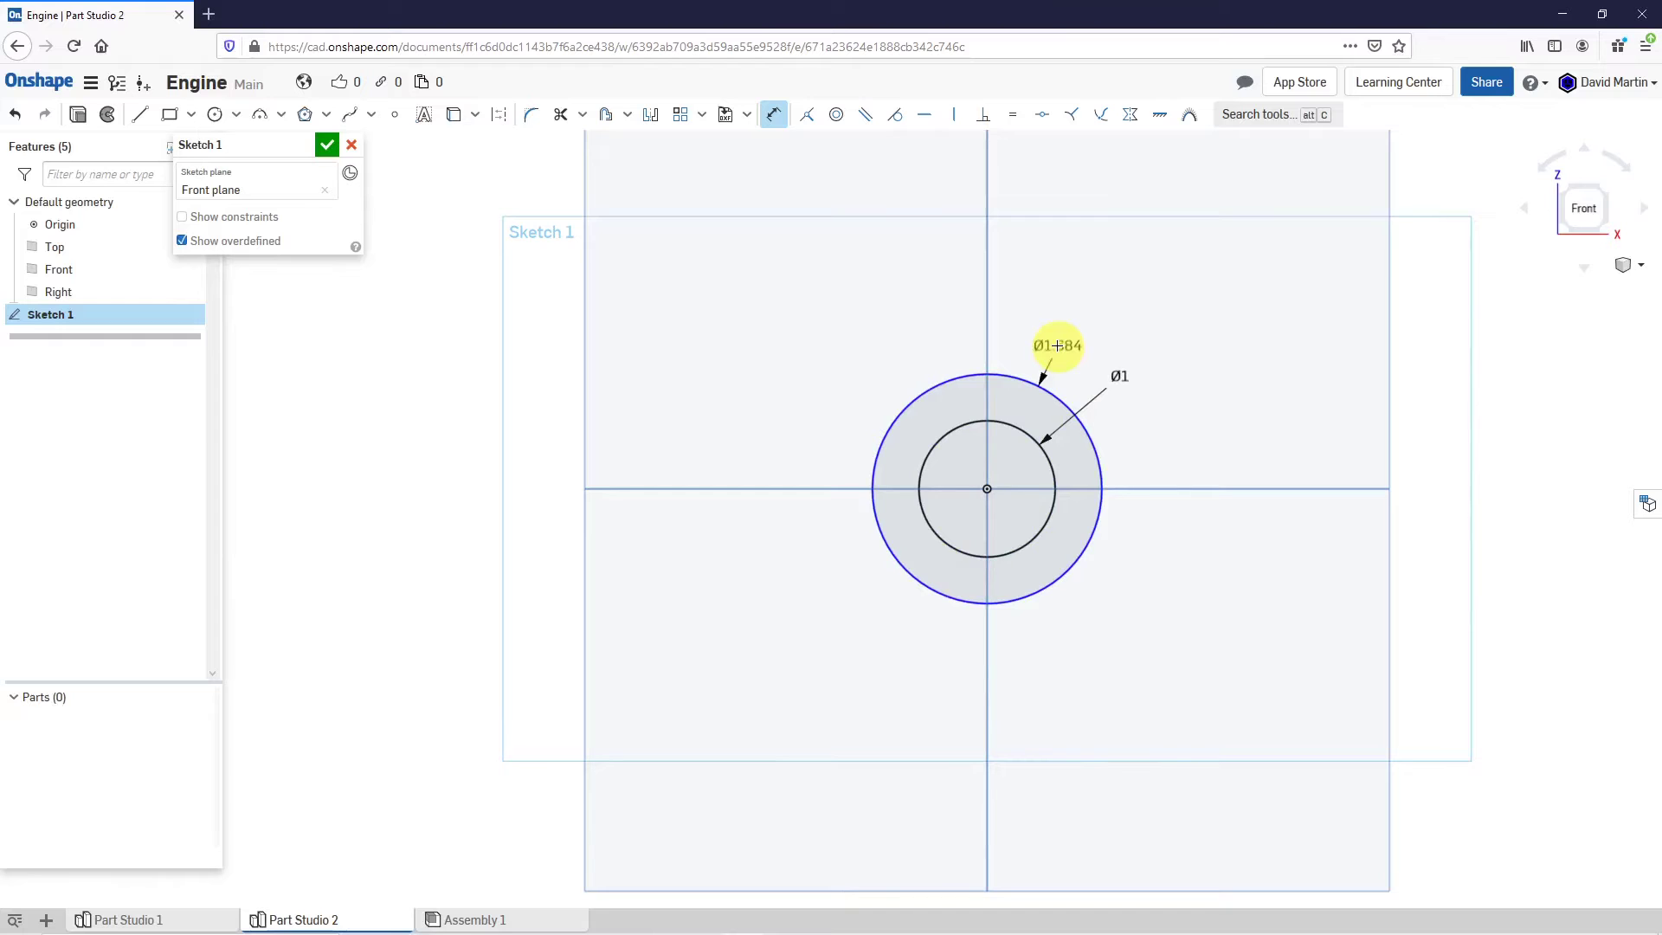
pyautogui.click(1057, 330)
pyautogui.write('1.25')
pyautogui.press('Return')
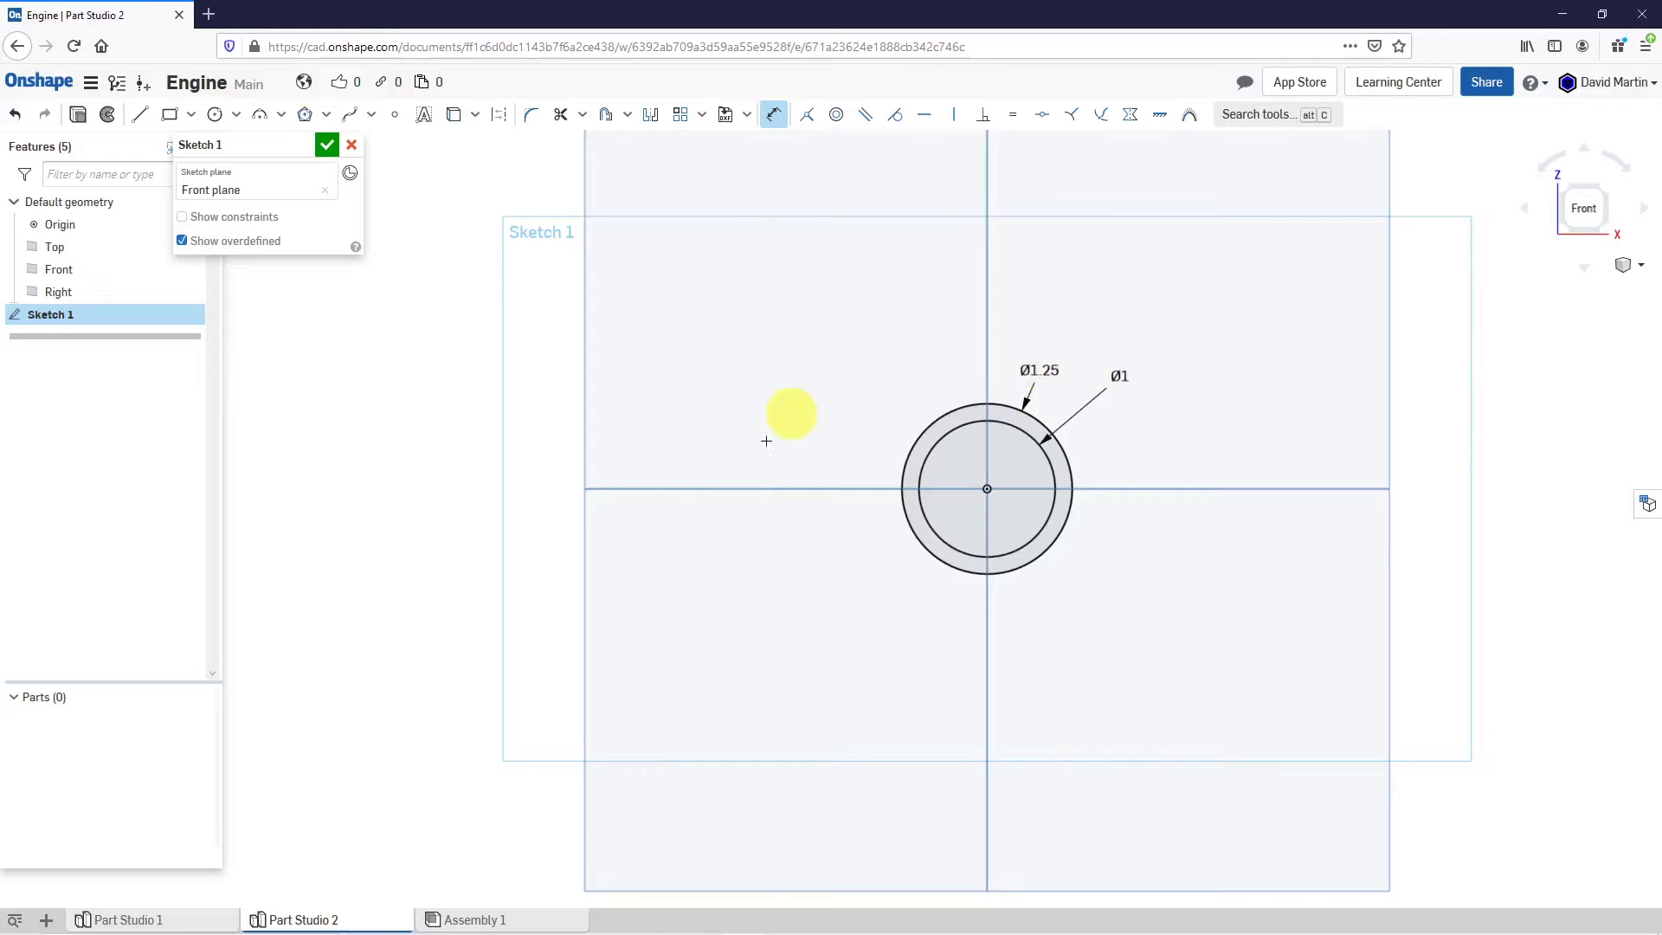
# Hide the default planes and sketch a vertical construction line about 7.2 in long through the circles' centre.
pyautogui.scroll(-3, 744, 472)
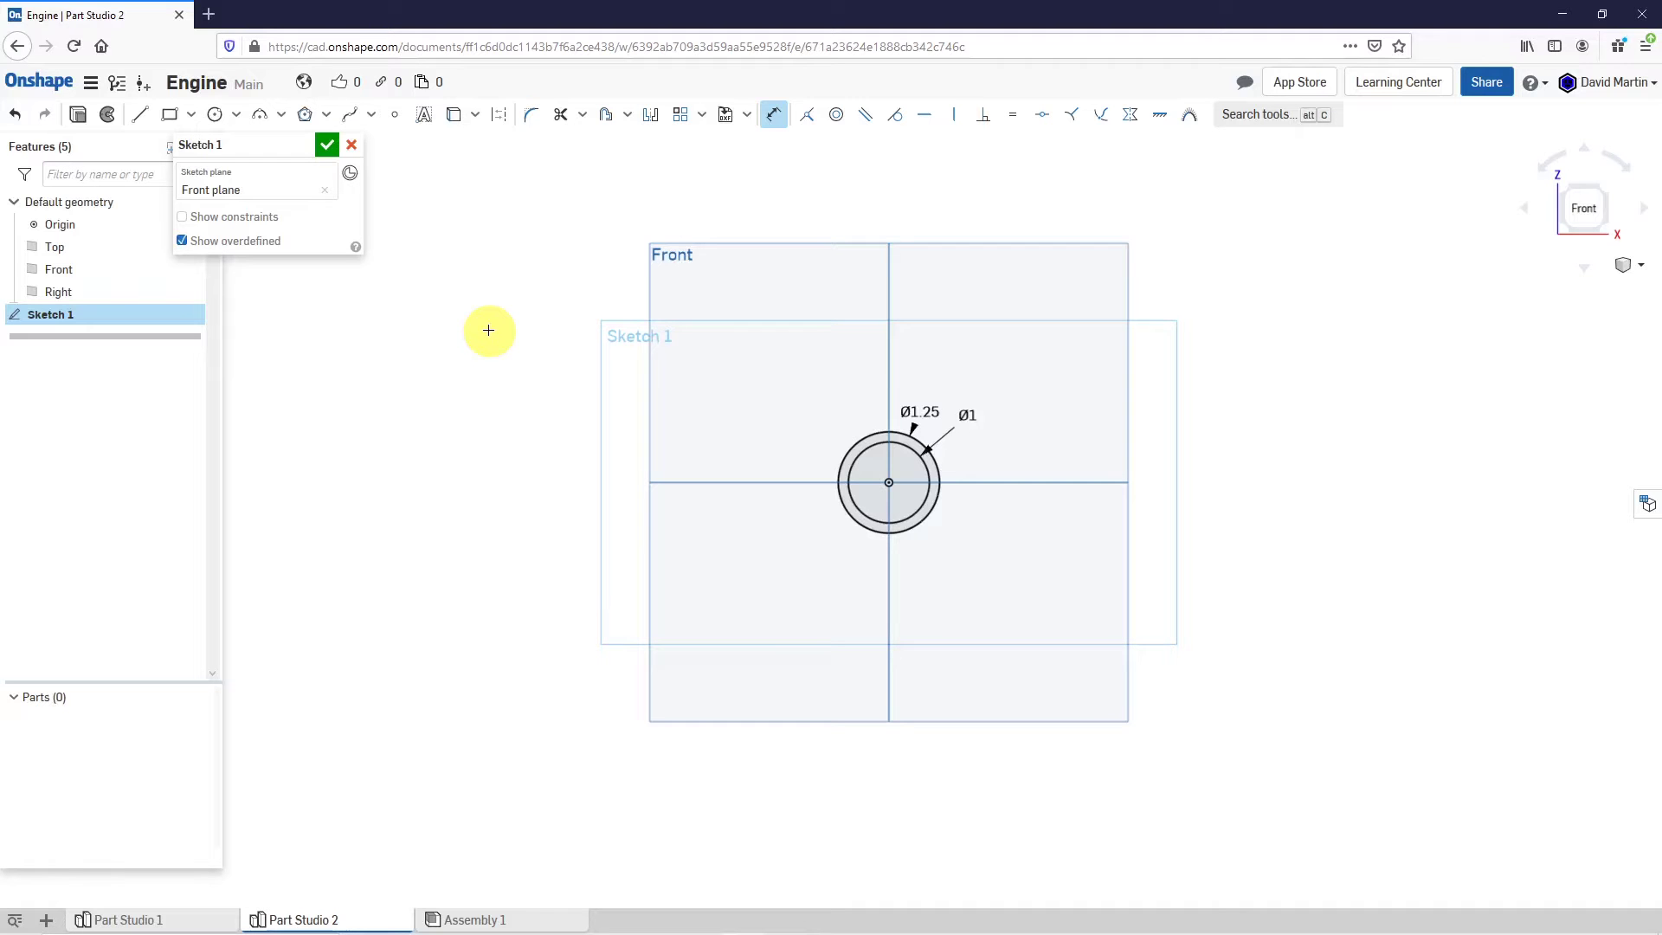
pyautogui.press('p')
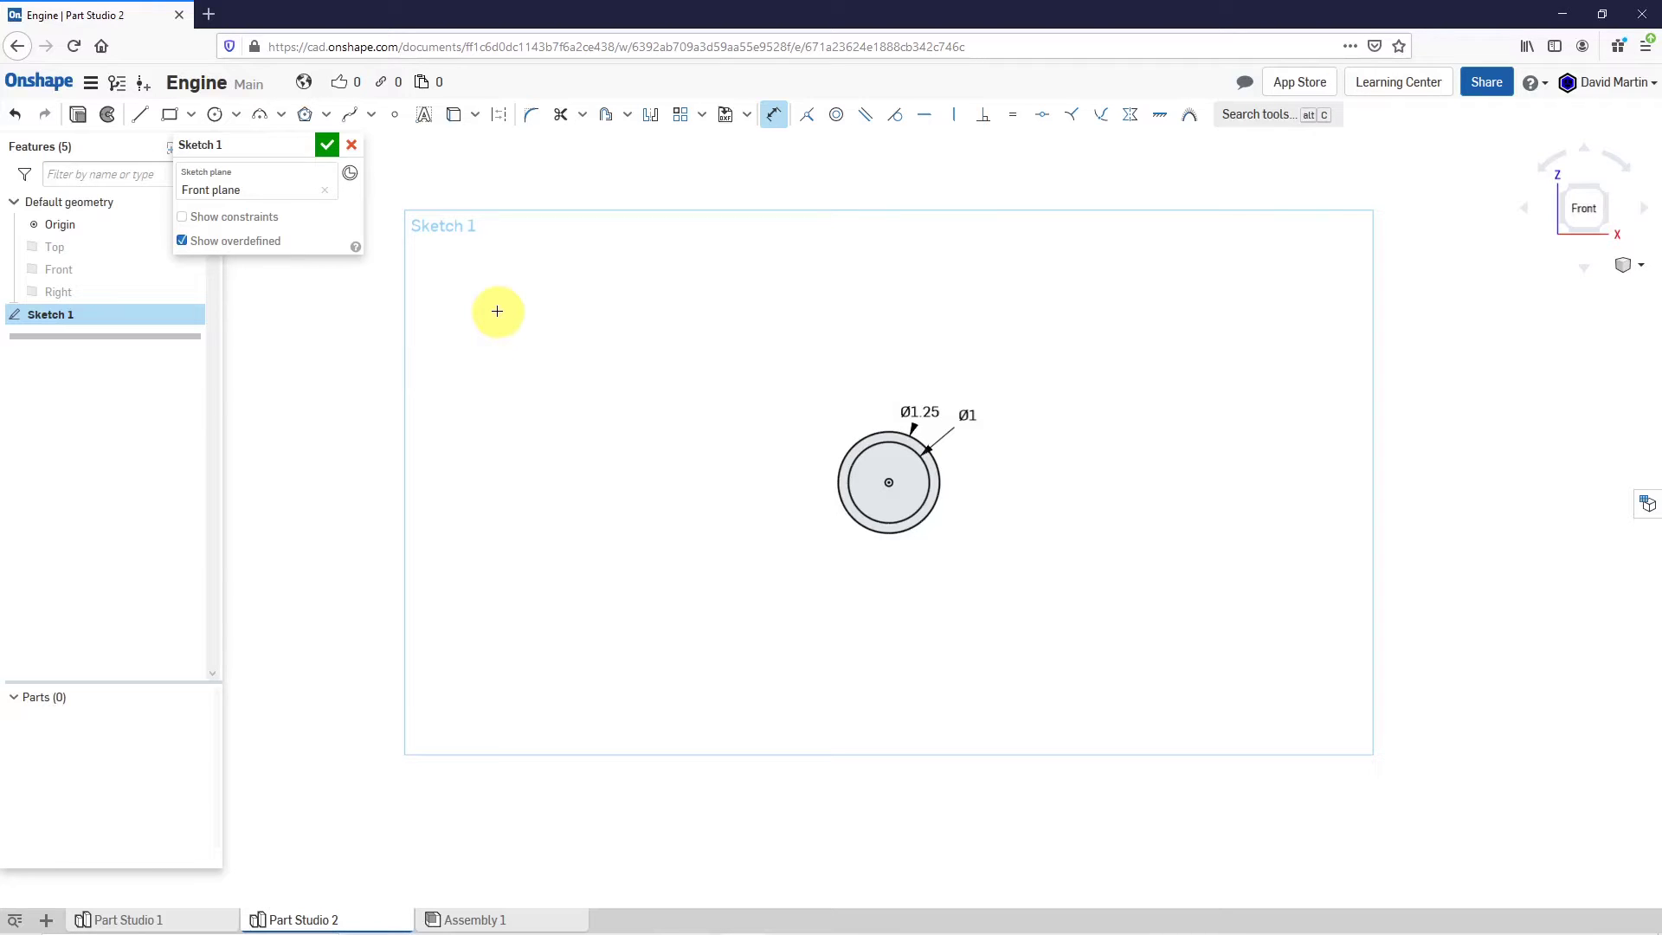
pyautogui.click(502, 123)
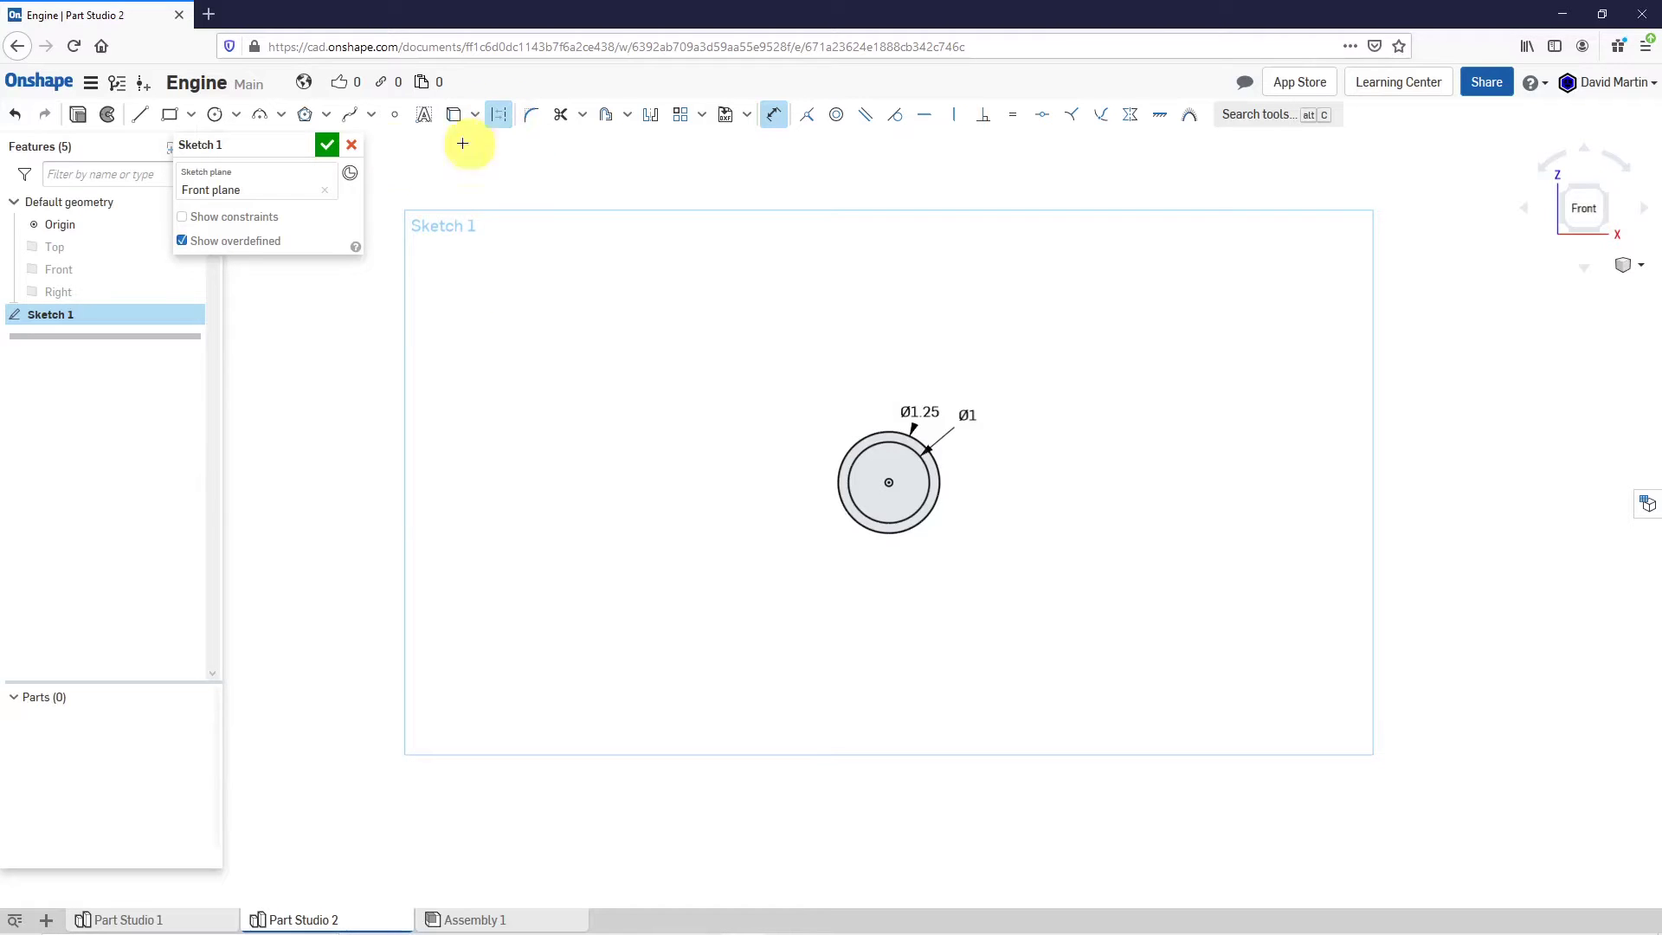
pyautogui.click(141, 115)
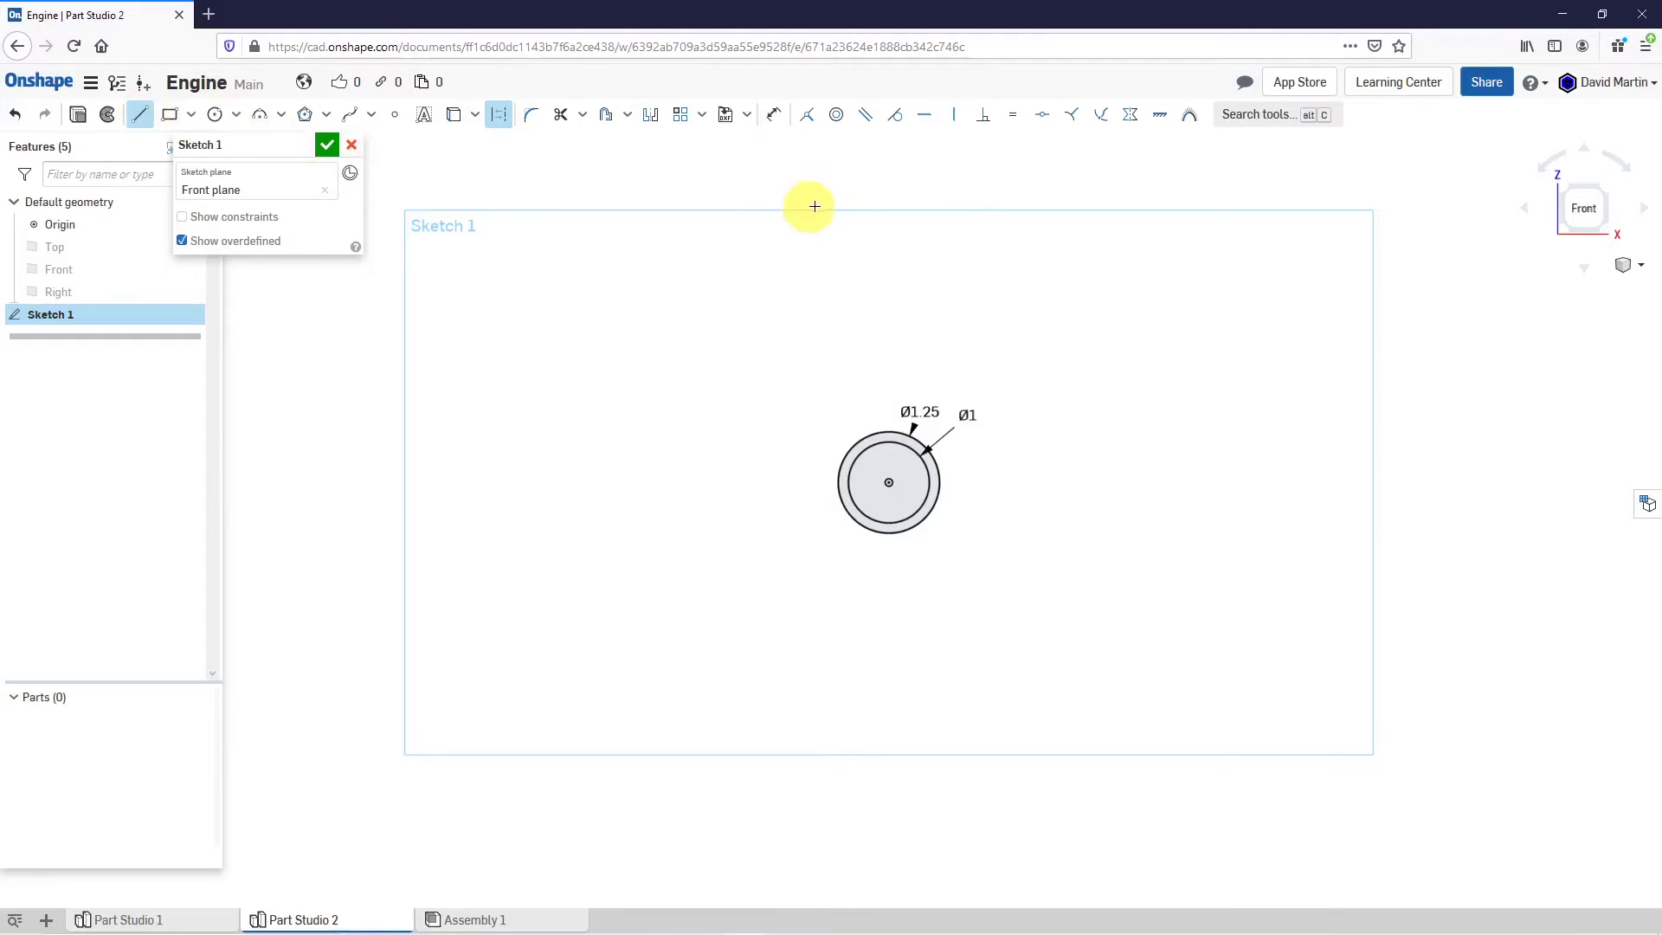
pyautogui.click(888, 232)
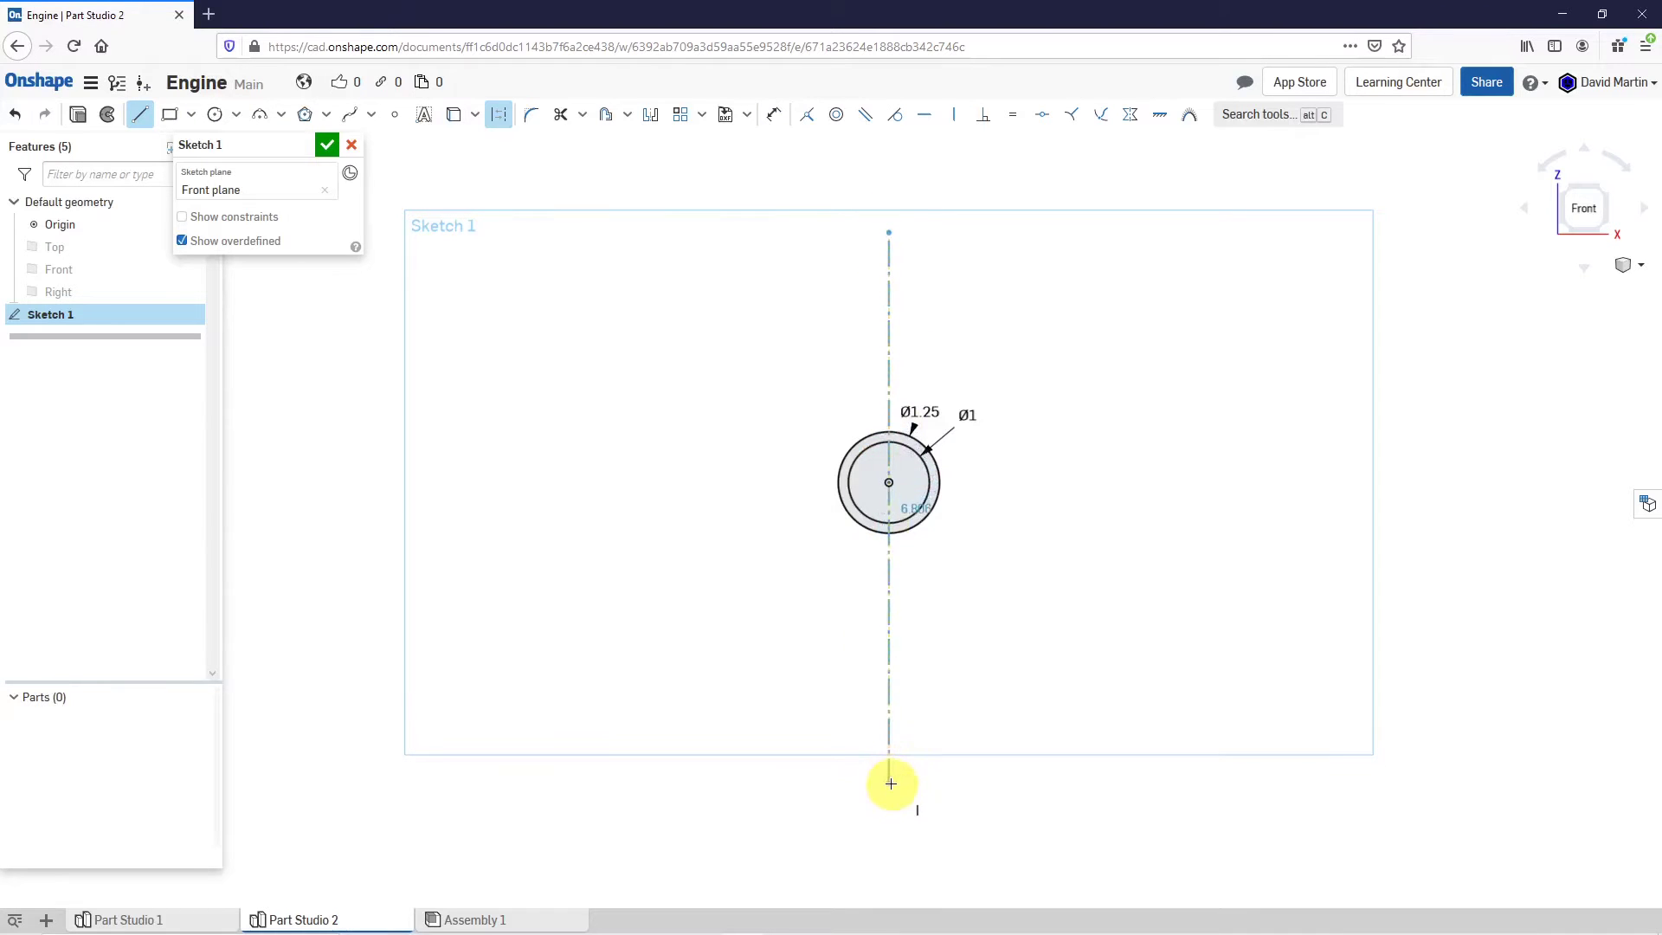
pyautogui.click(888, 815)
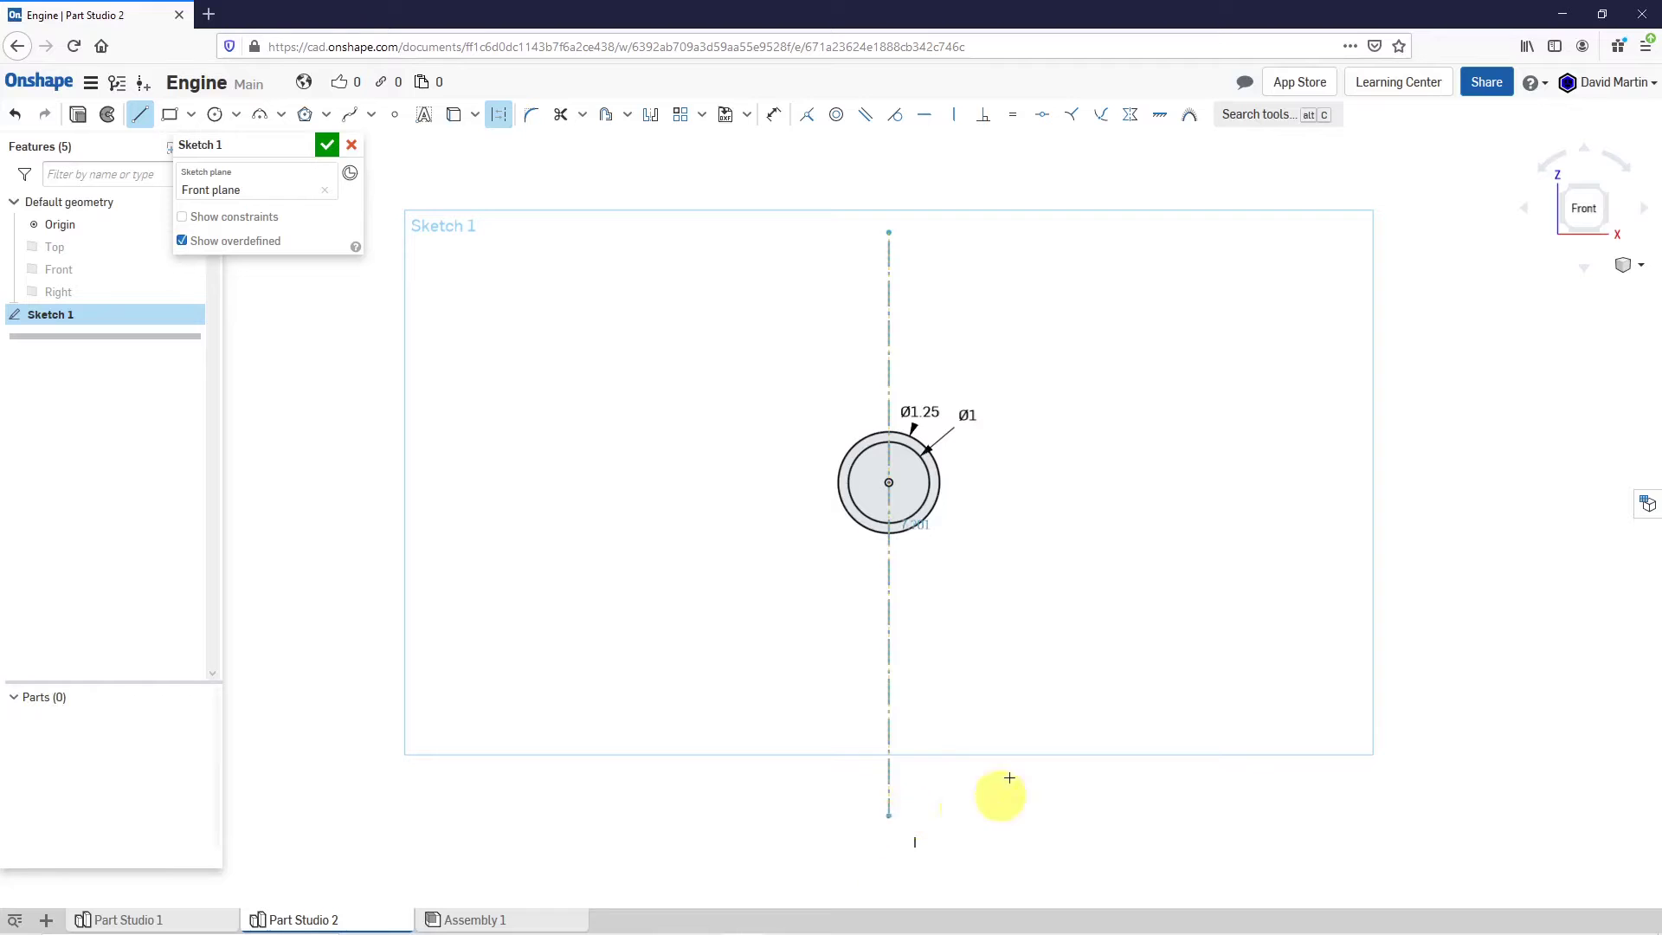
pyautogui.rightClick(1124, 589)
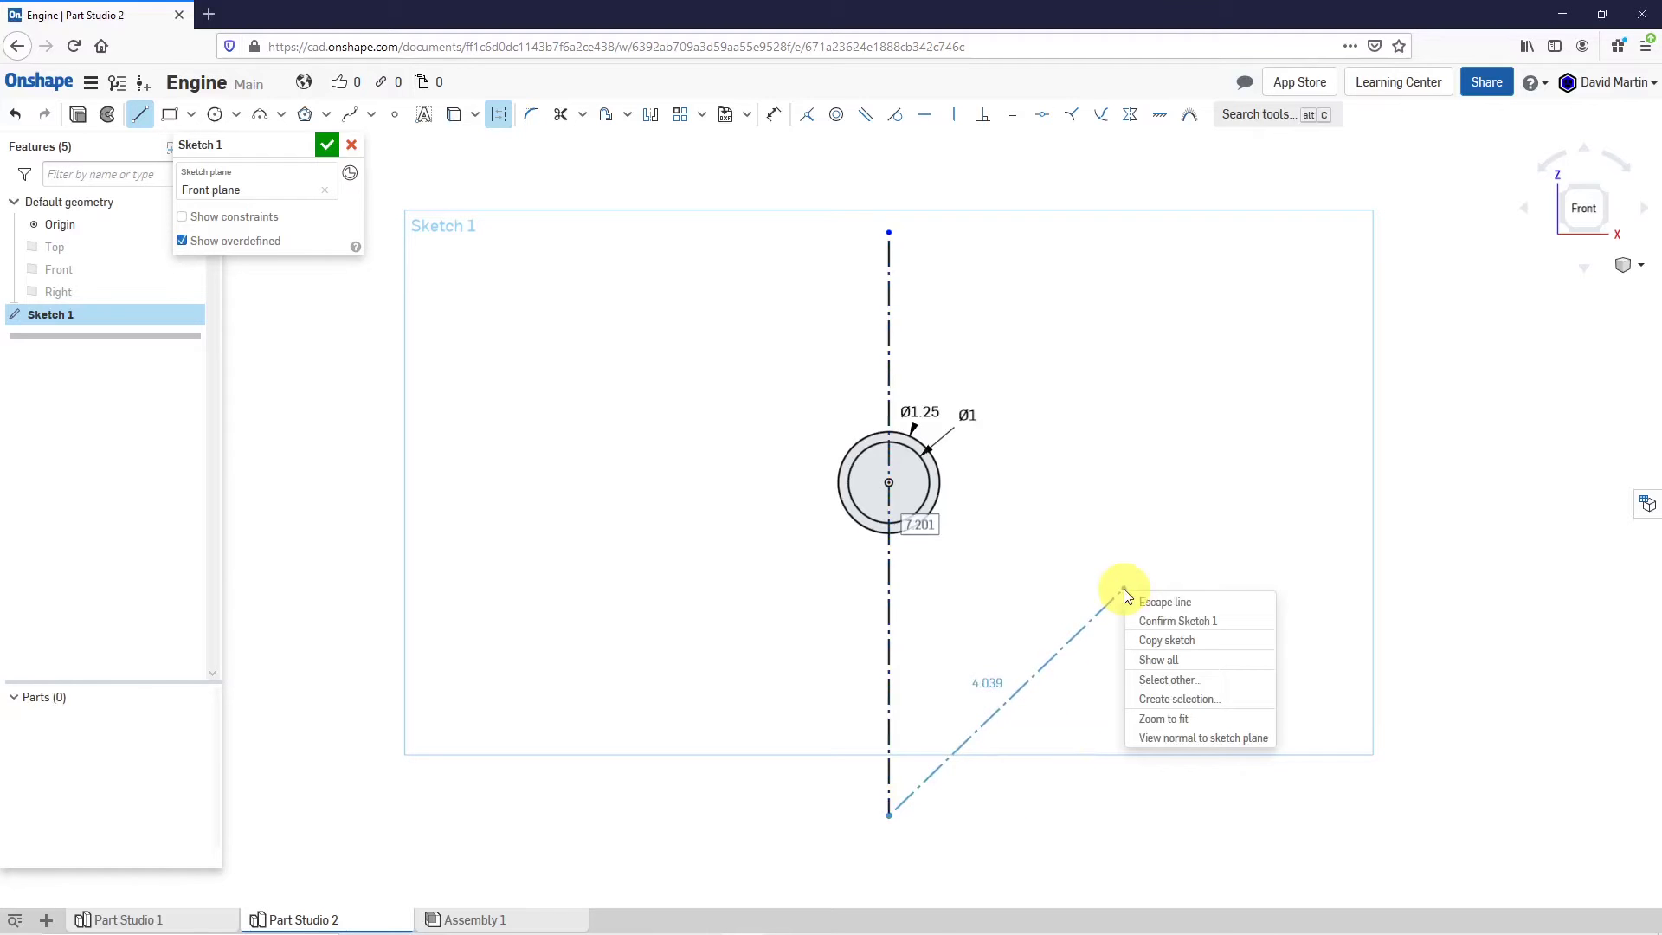
pyautogui.click(1169, 601)
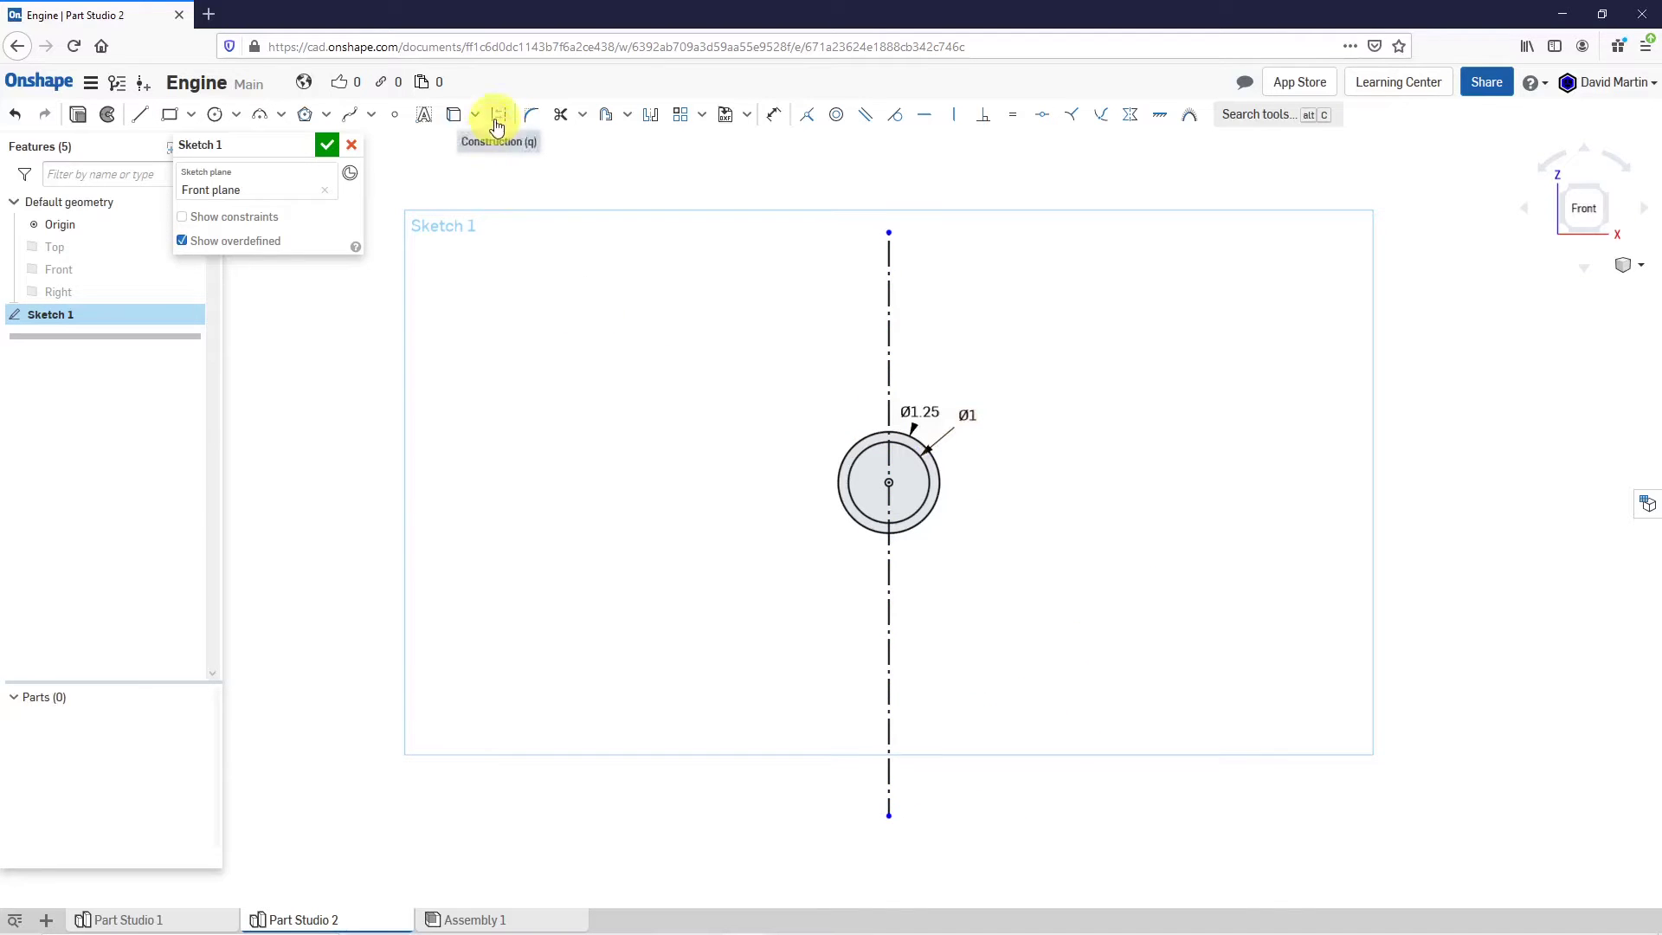
pyautogui.click(137, 117)
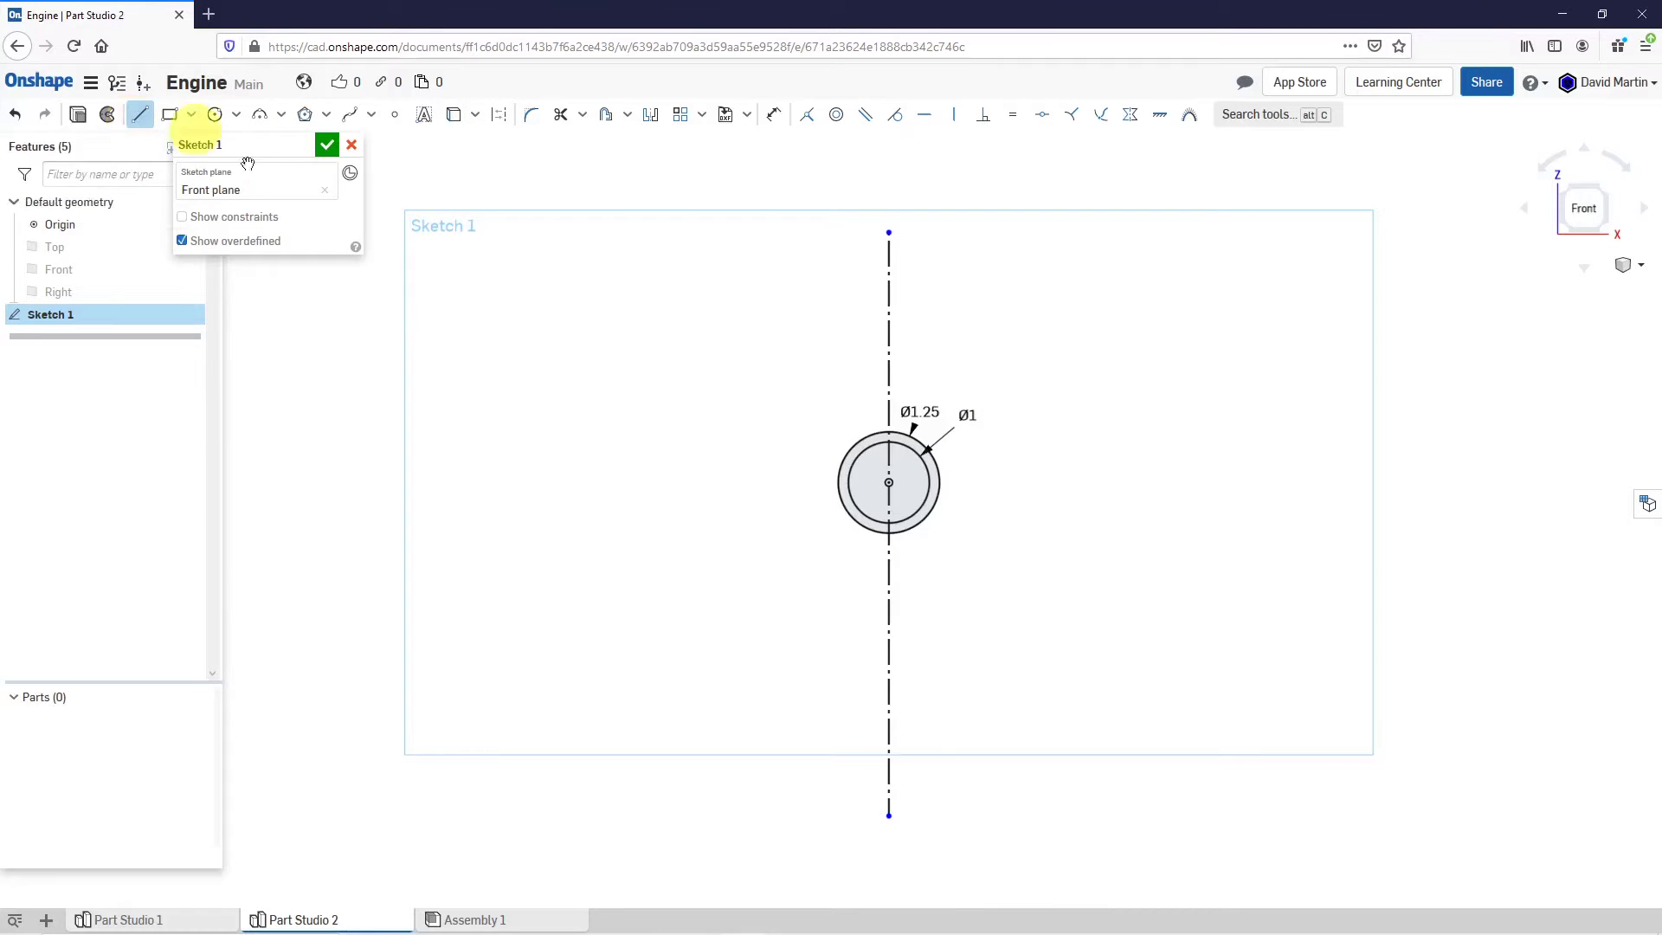
pyautogui.click(891, 290)
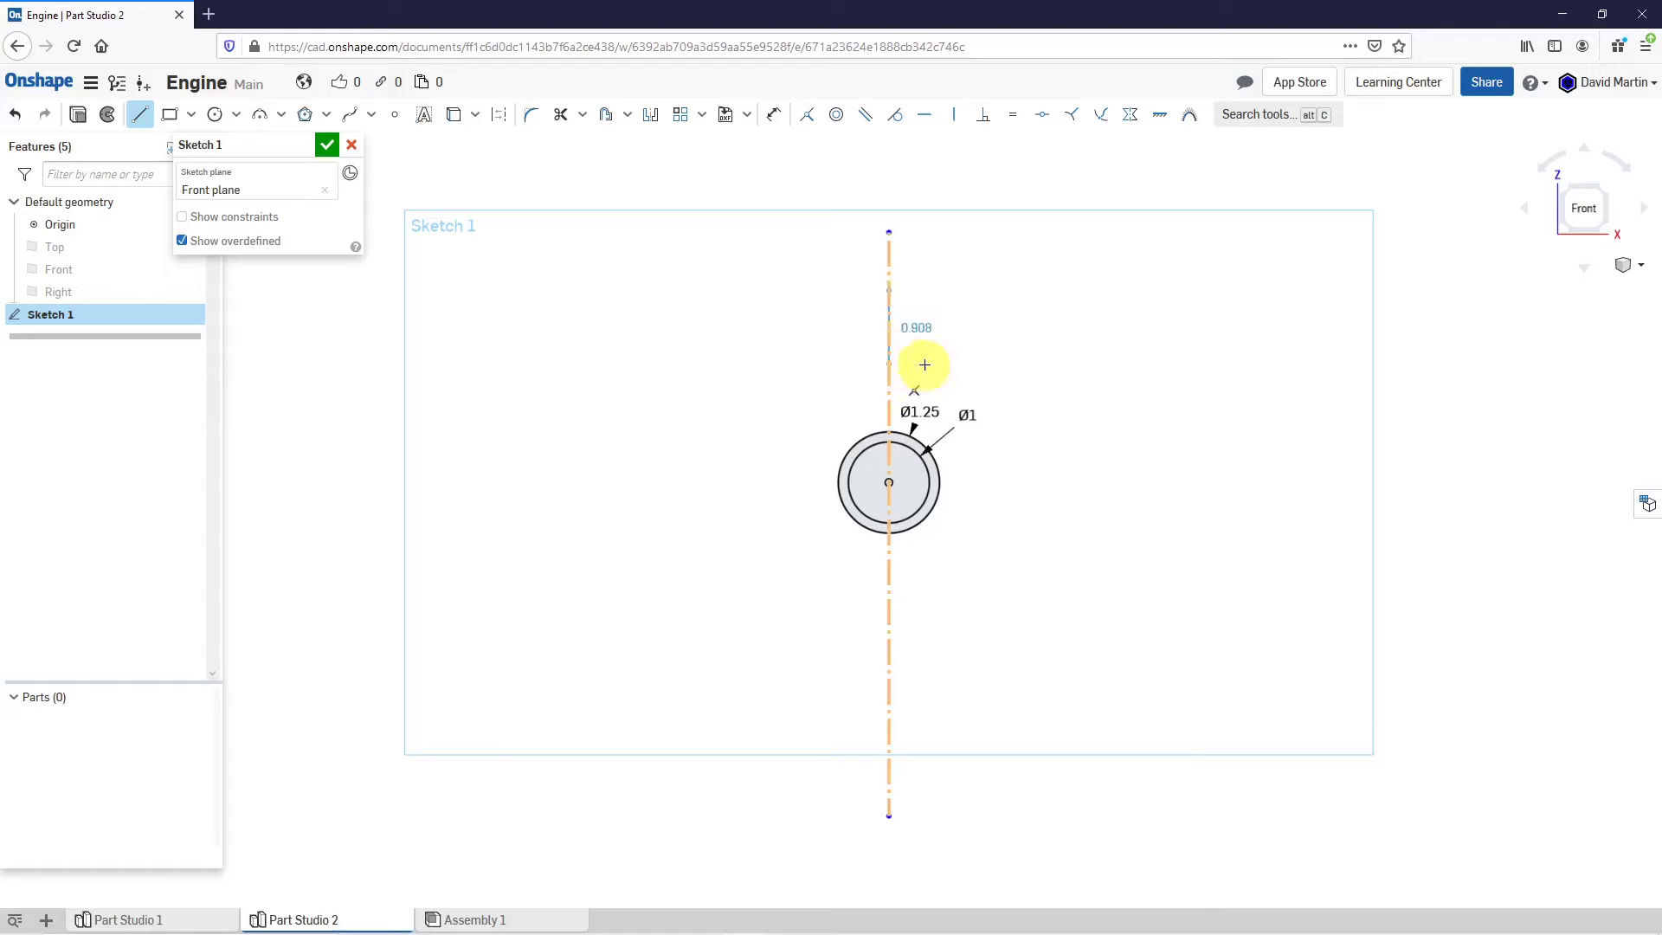
pyautogui.click(925, 364)
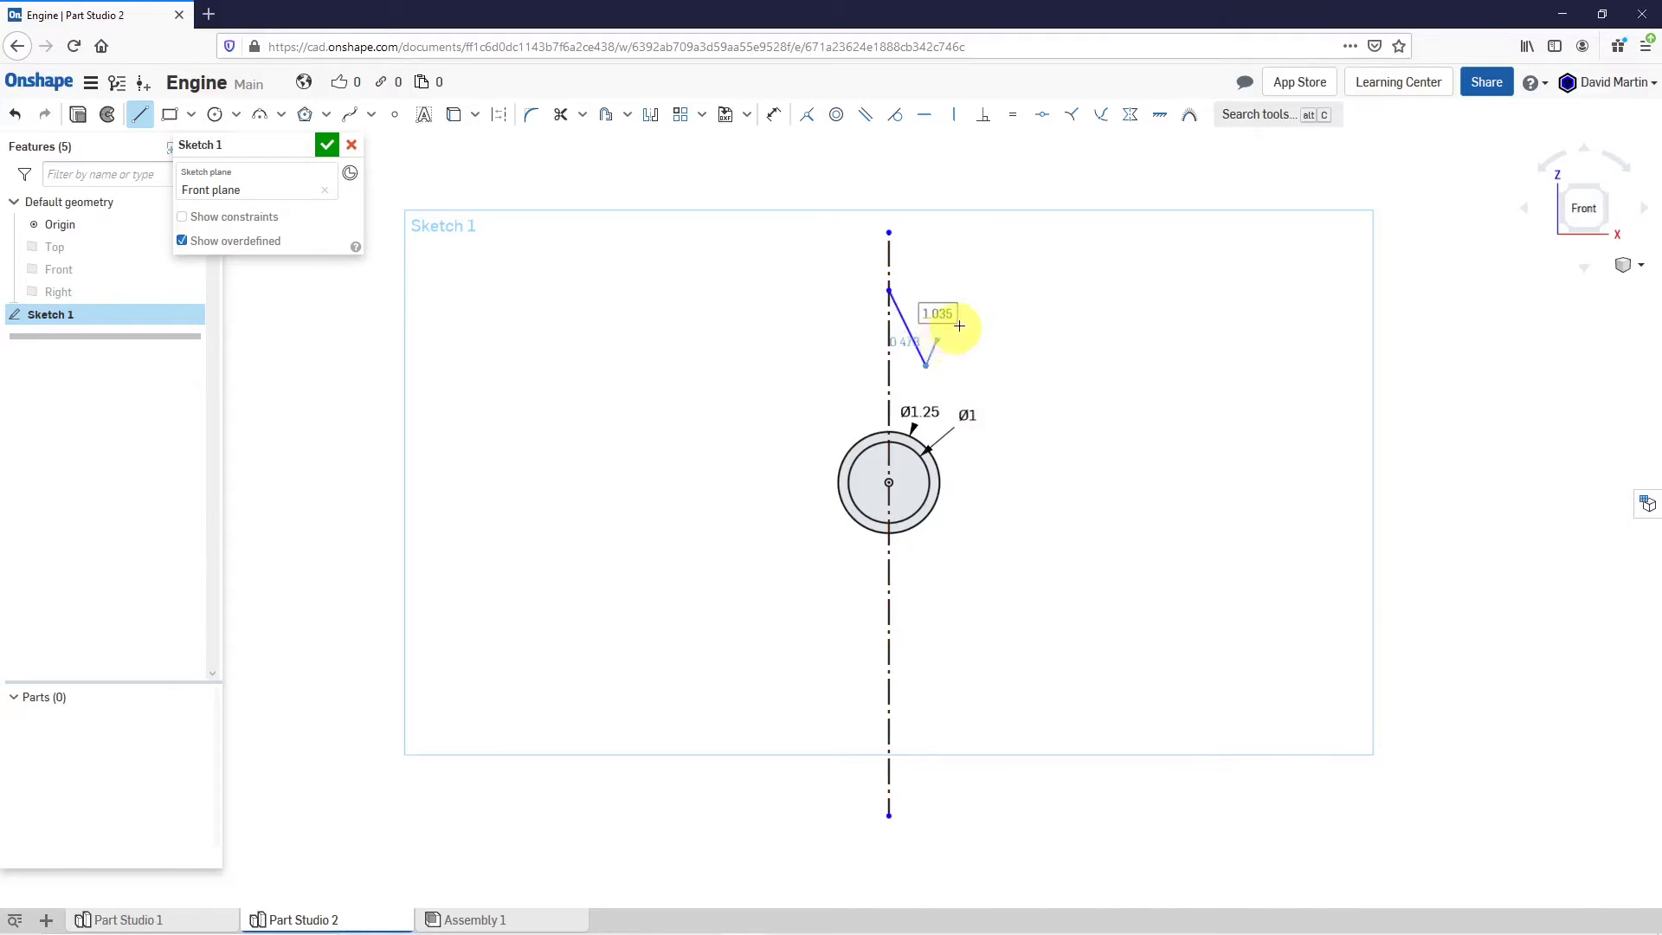
pyautogui.click(14, 114)
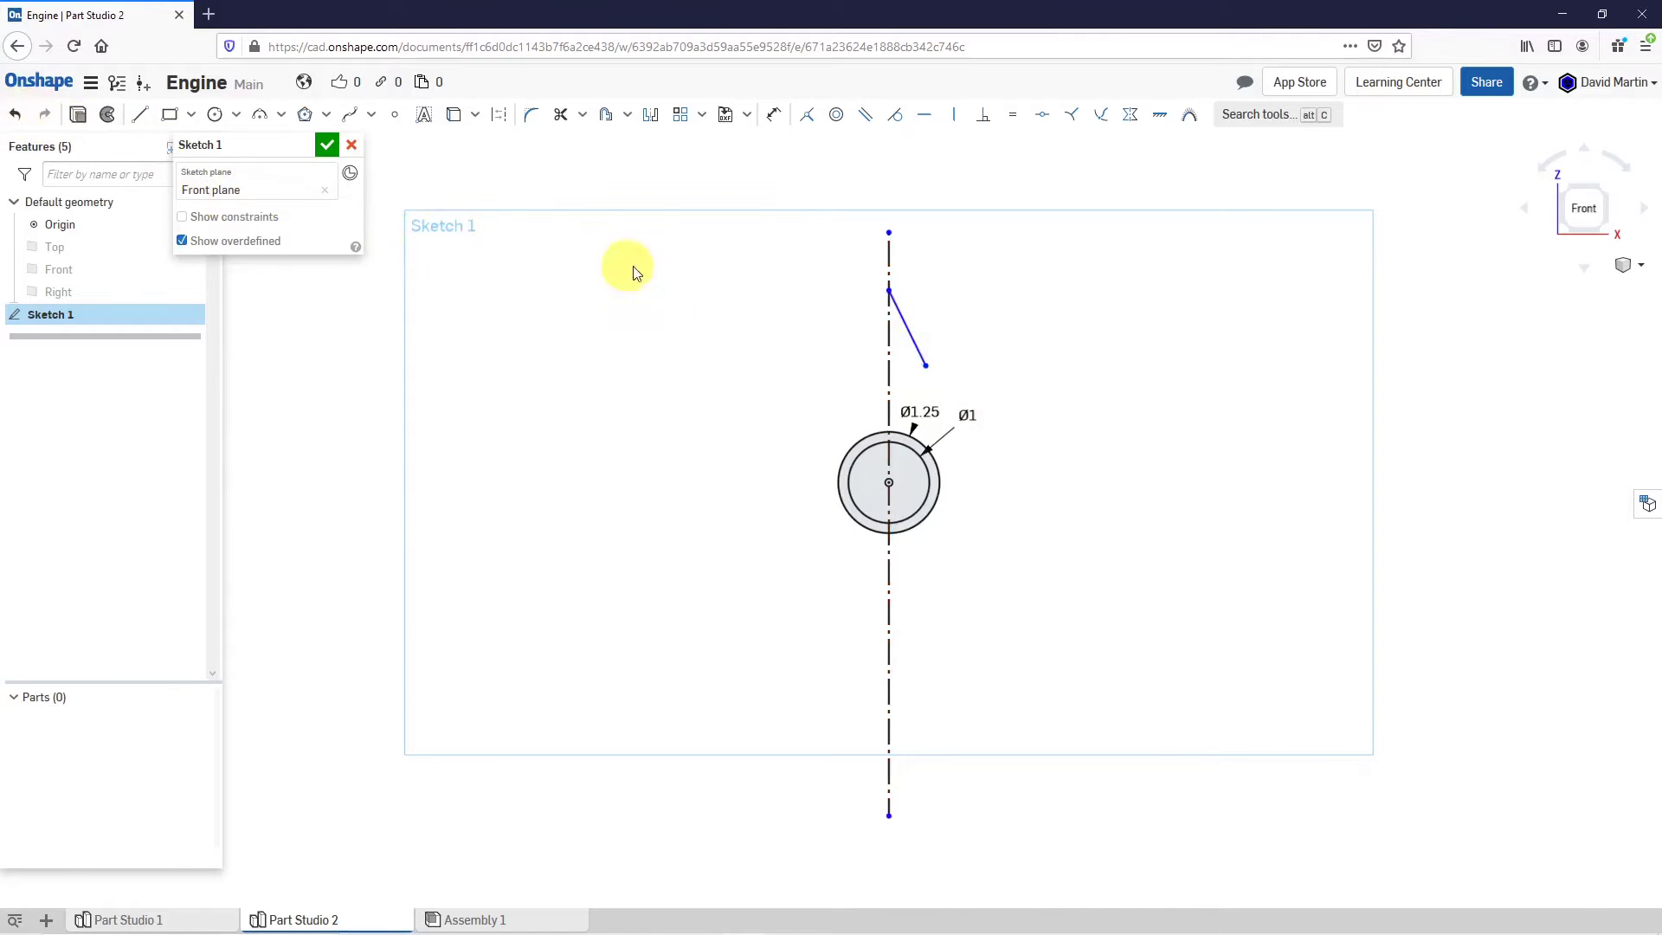
# Sketch a stepped outline from the centreline above the circles: about 1.04 in down, 2.66 in right, 4.37 in down, 0.64 in right, 4.96 in up.
pyautogui.click(139, 115)
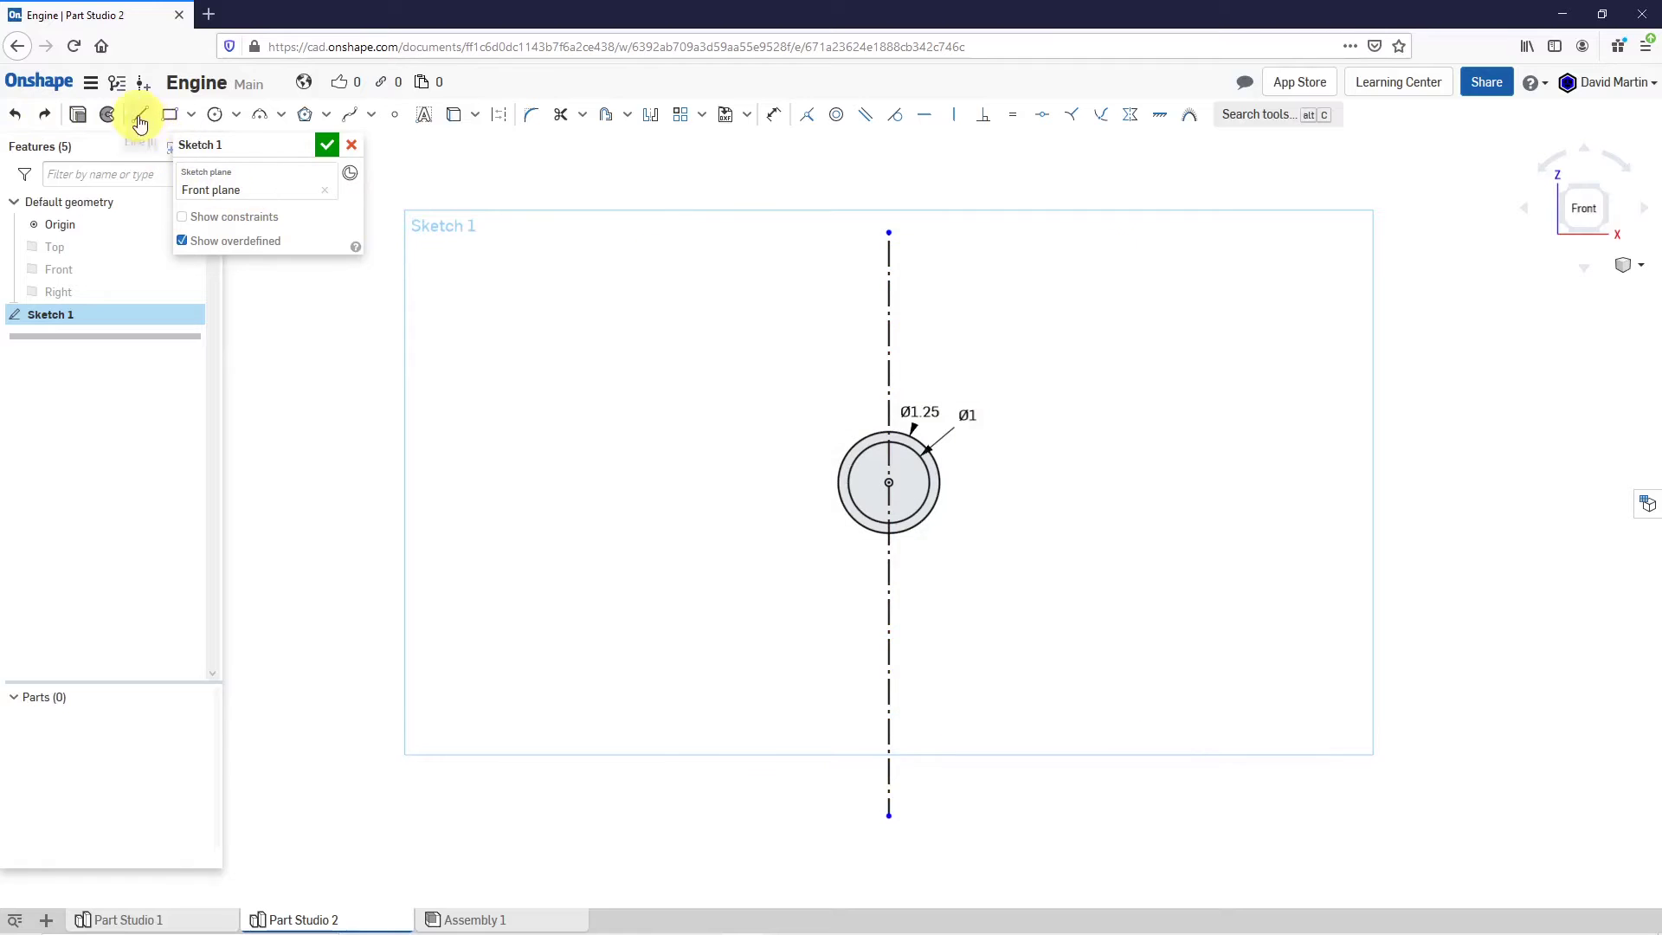
pyautogui.click(888, 274)
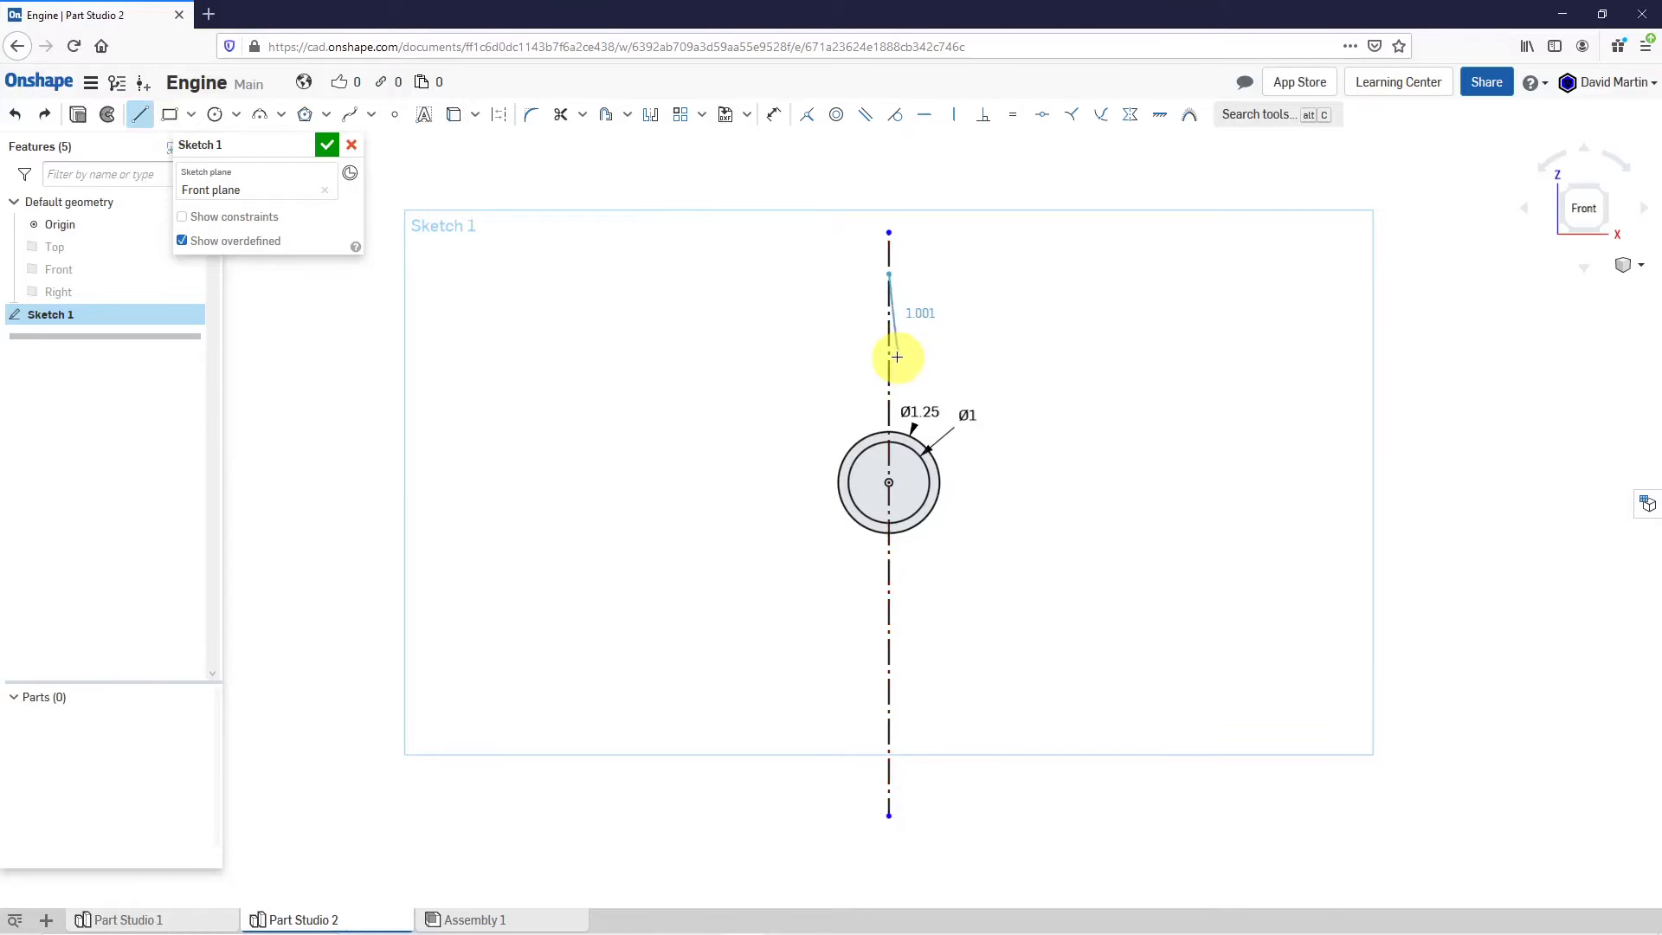
pyautogui.click(890, 358)
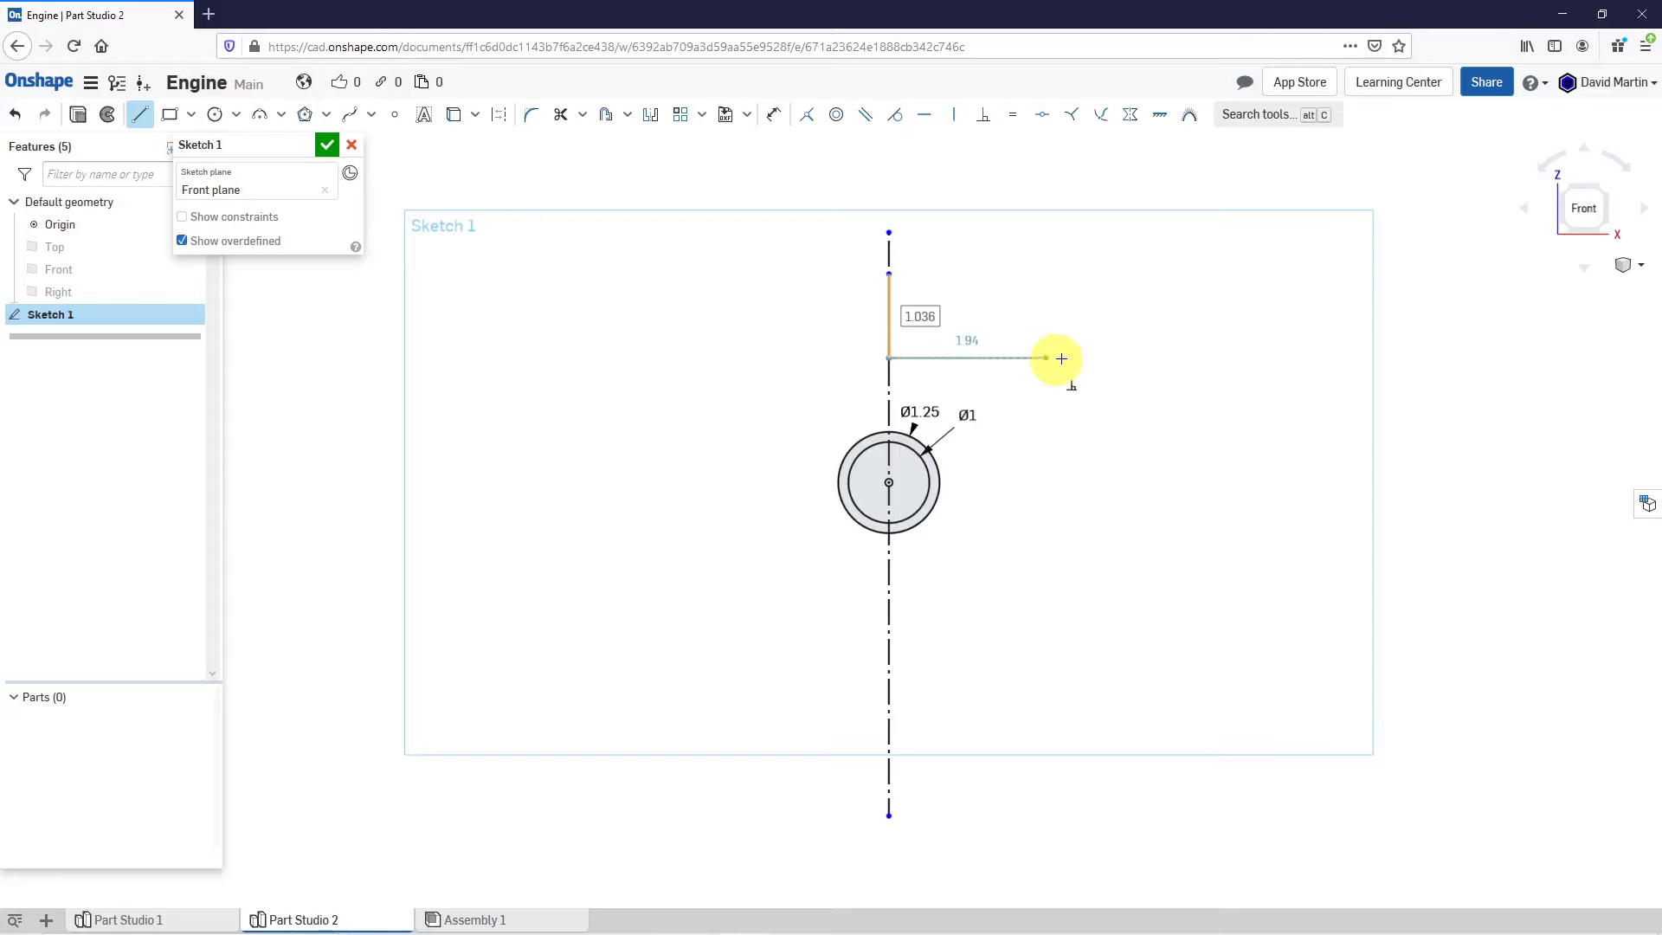
pyautogui.click(1104, 357)
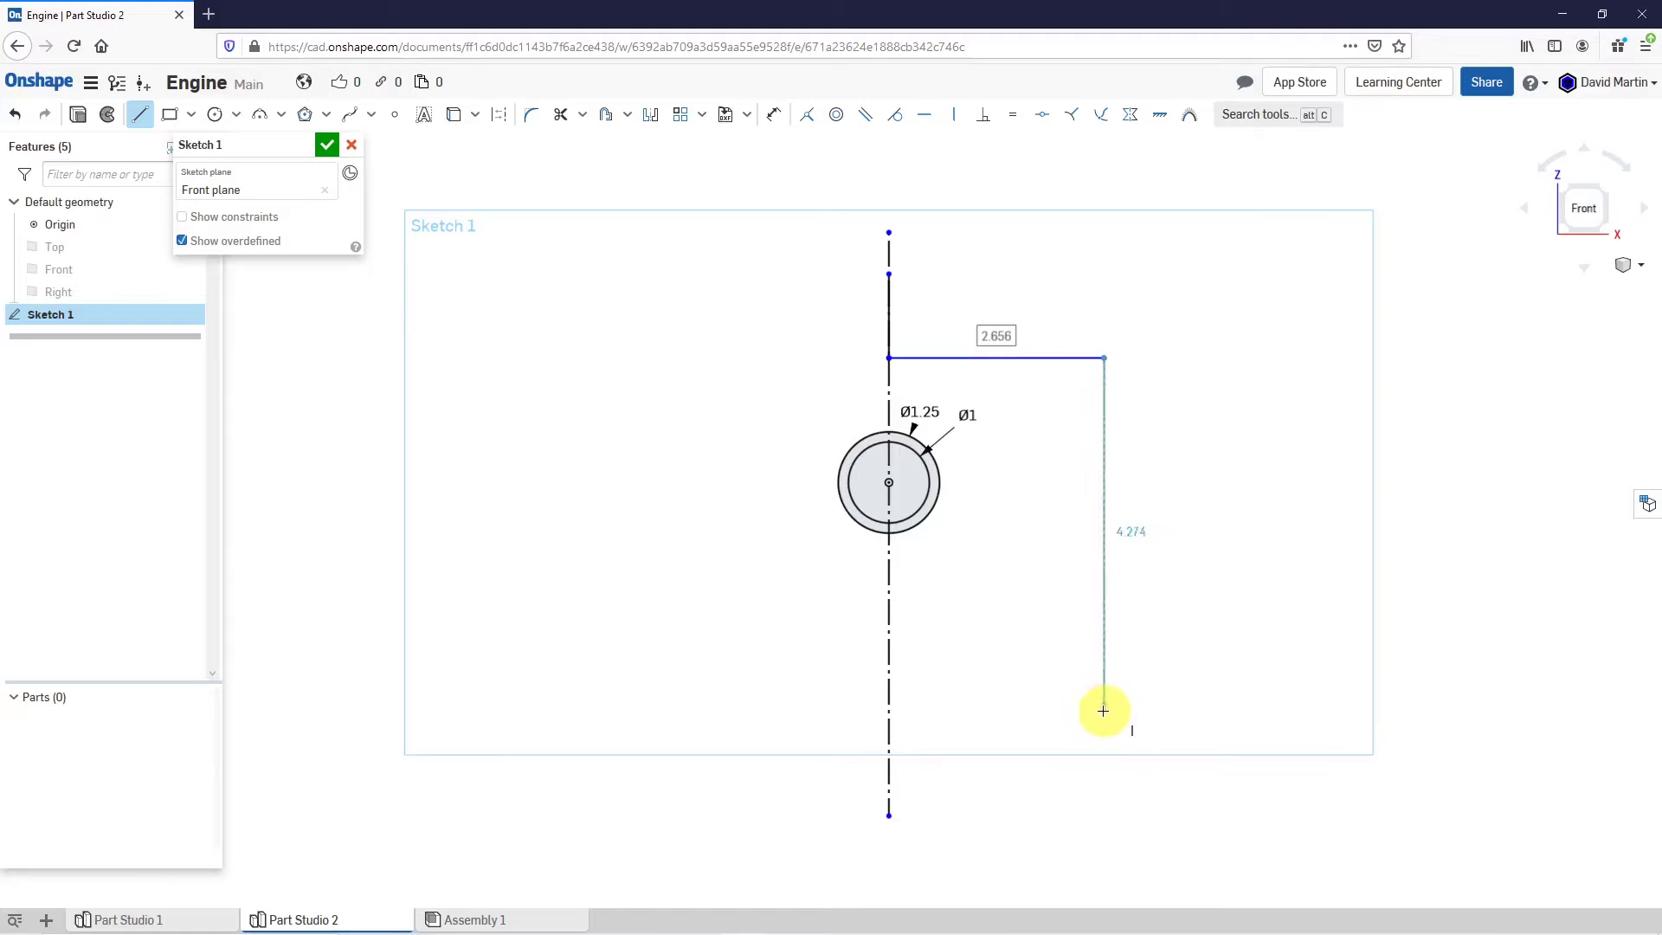
pyautogui.click(1102, 712)
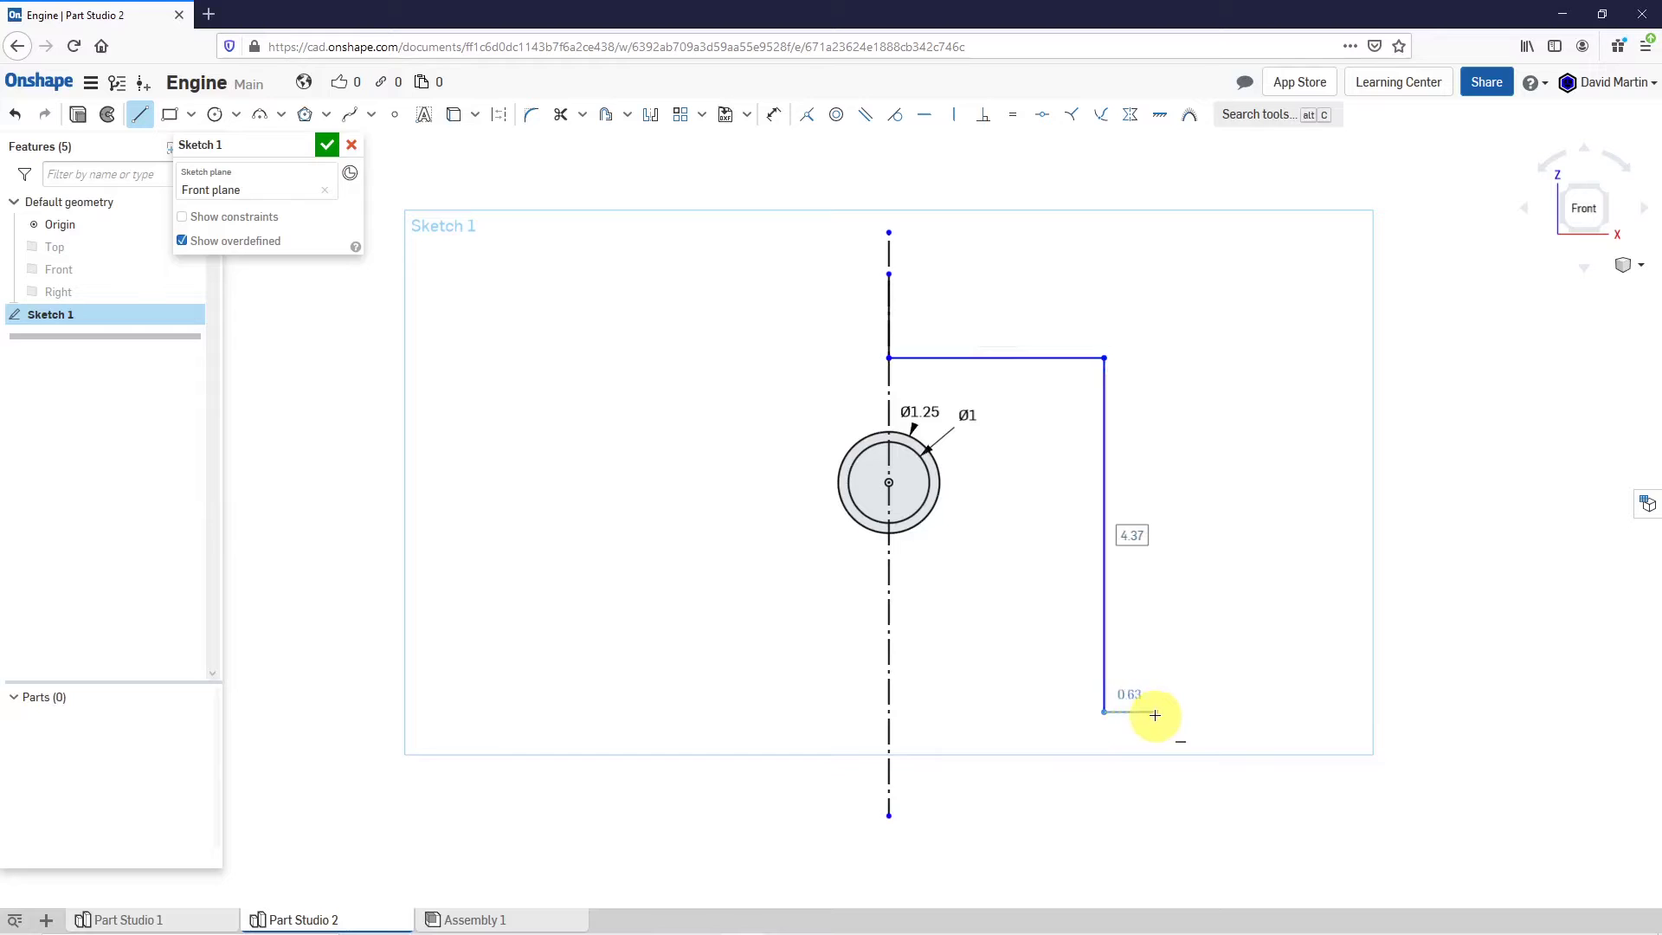
pyautogui.click(1155, 712)
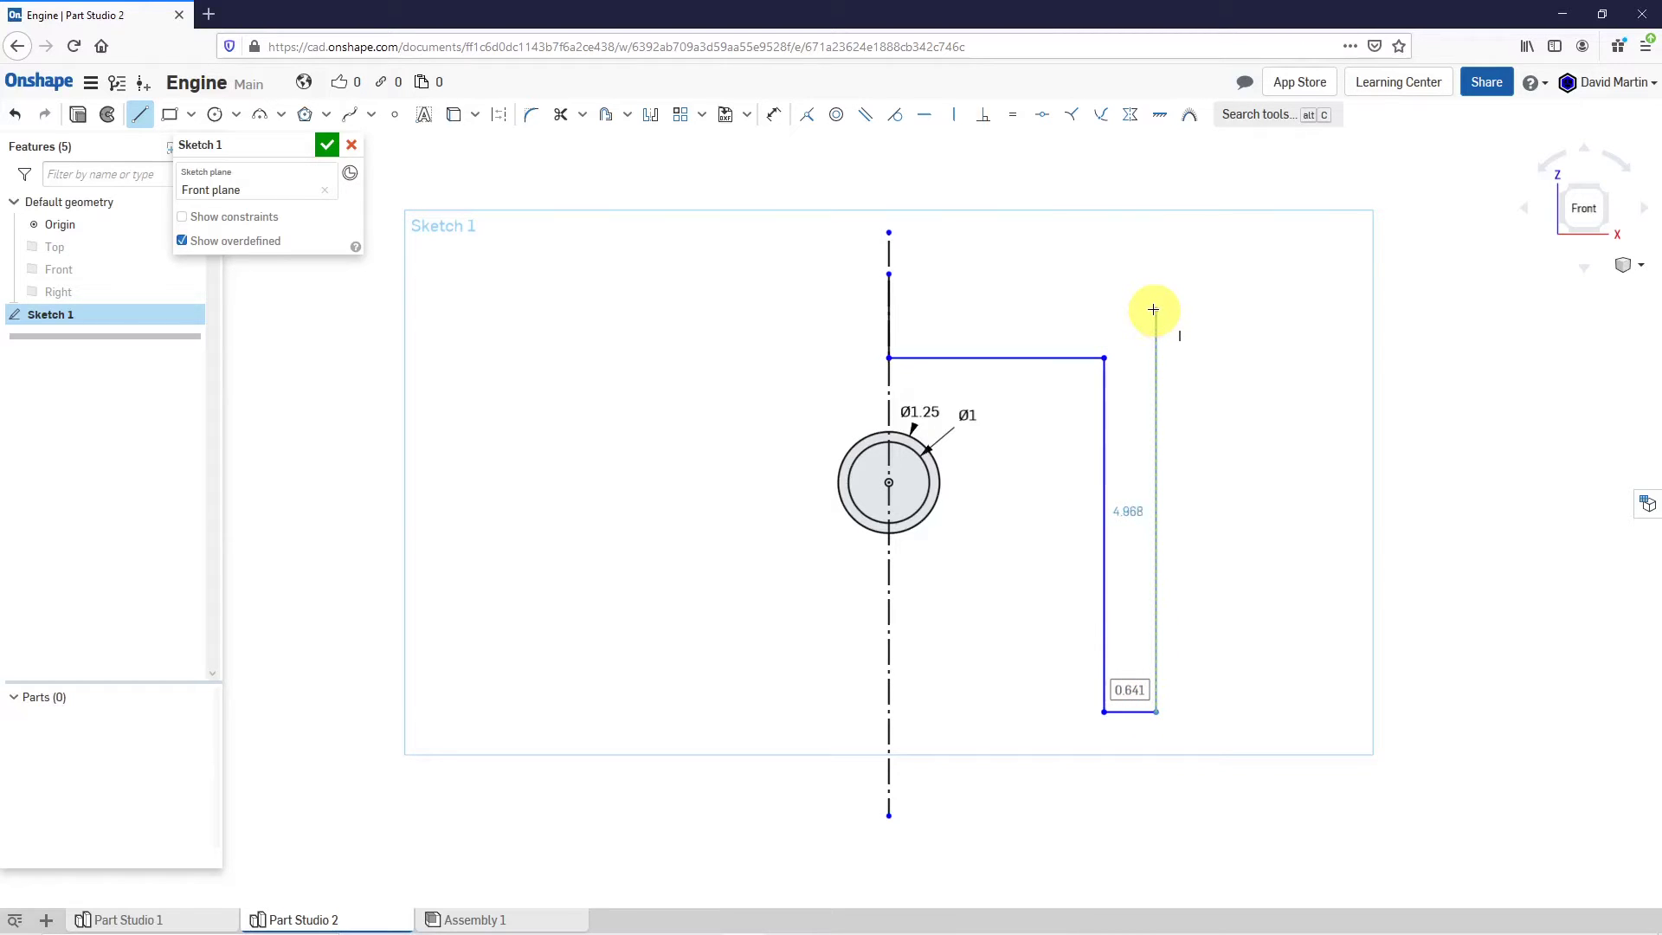
pyautogui.click(1168, 312)
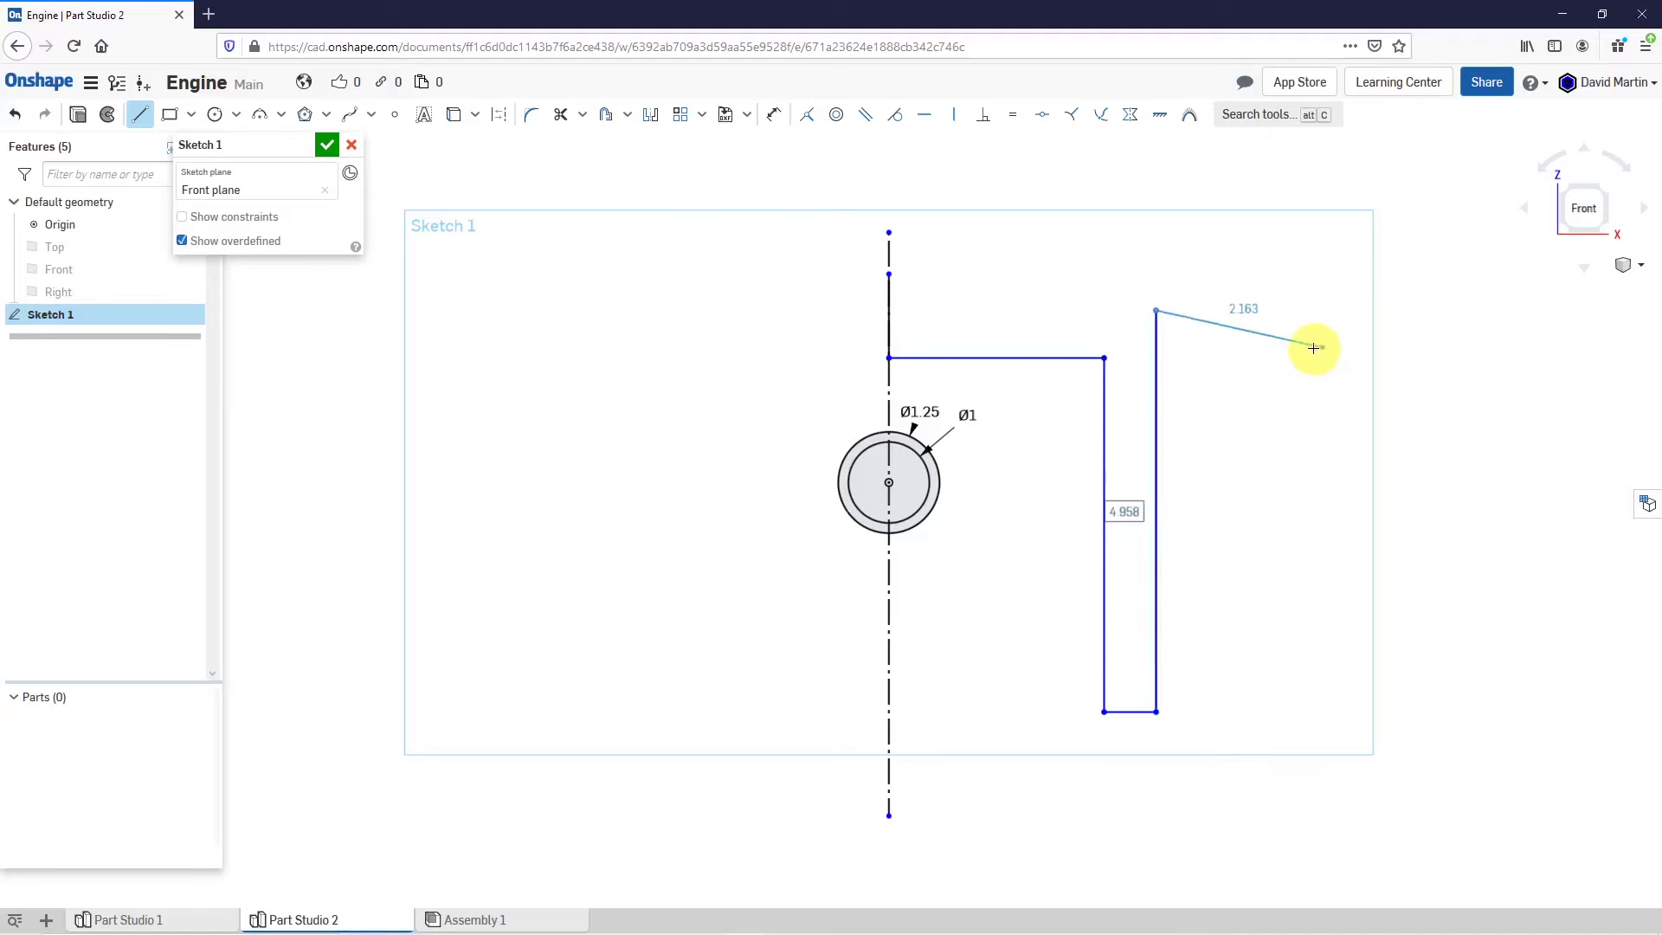
pyautogui.rightClick(1290, 312)
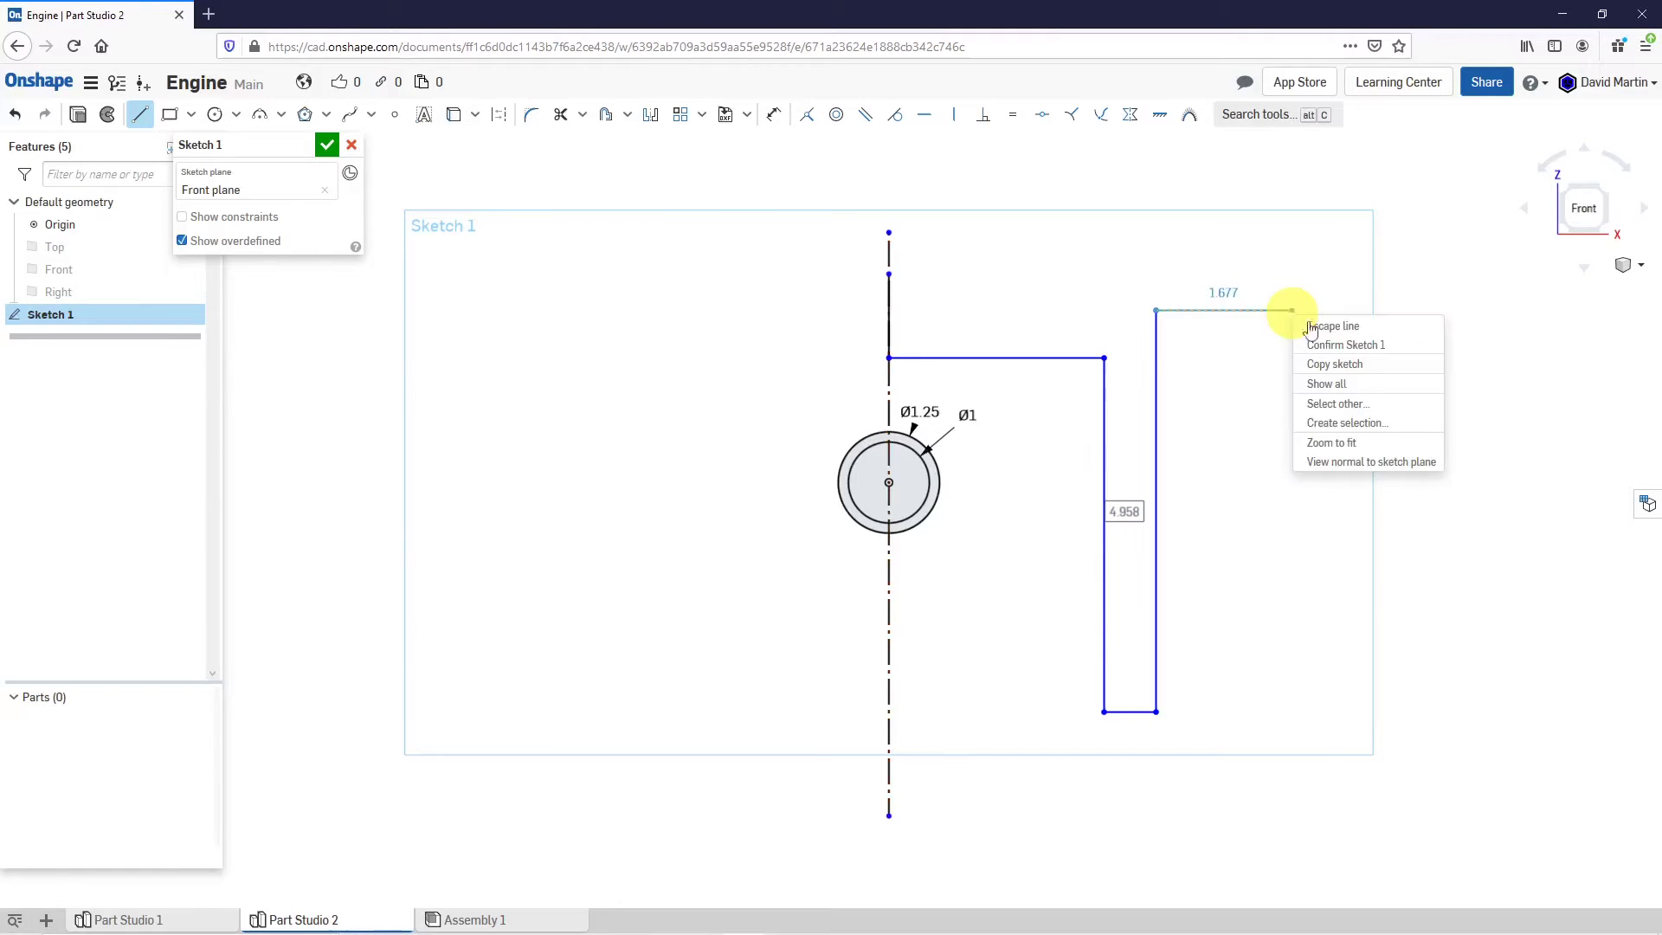
pyautogui.click(1363, 335)
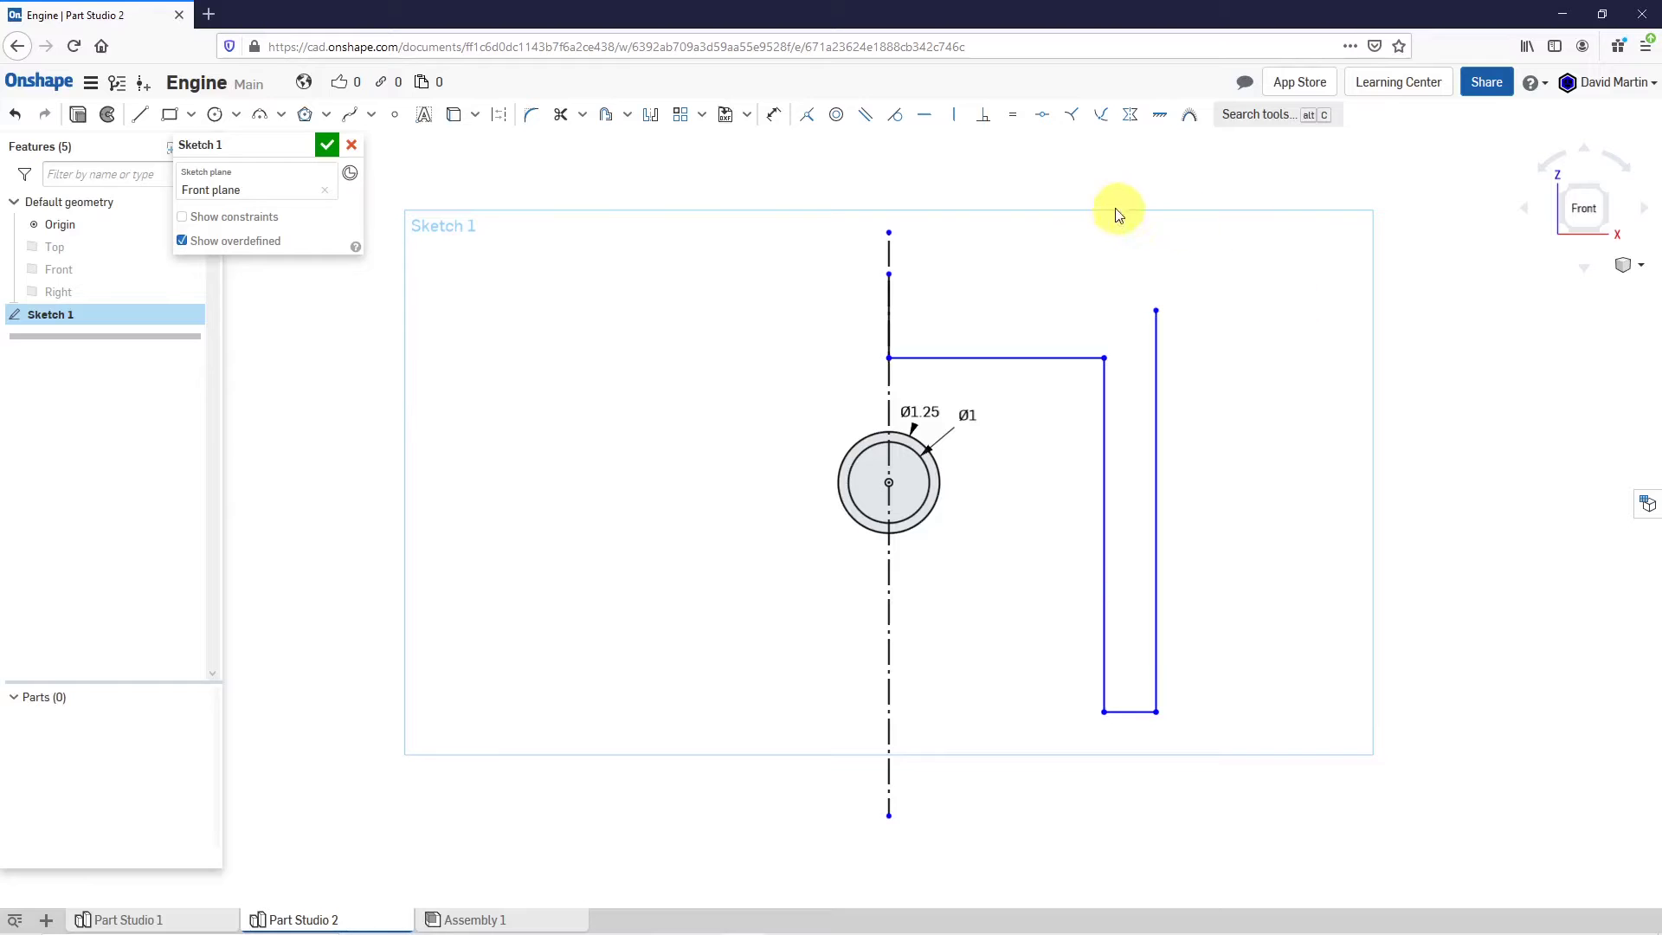
# Dimension the short horizontal line at the bottom of the outline to 0.25 in.
pyautogui.click(774, 118)
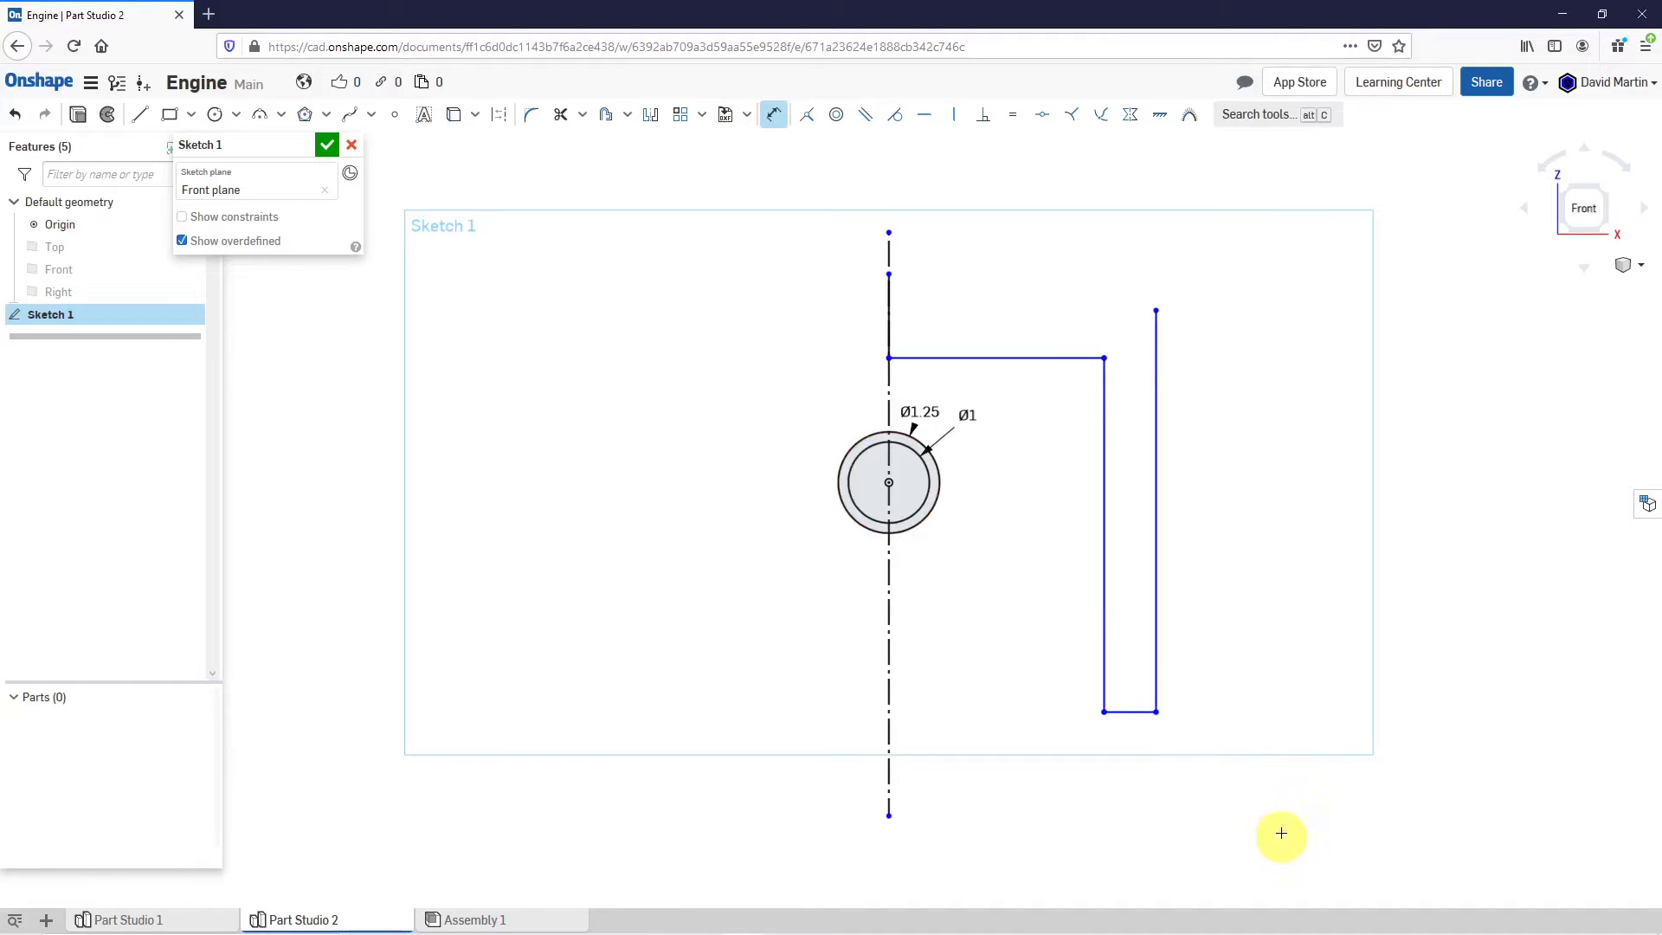
pyautogui.click(1132, 715)
pyautogui.click(1212, 739)
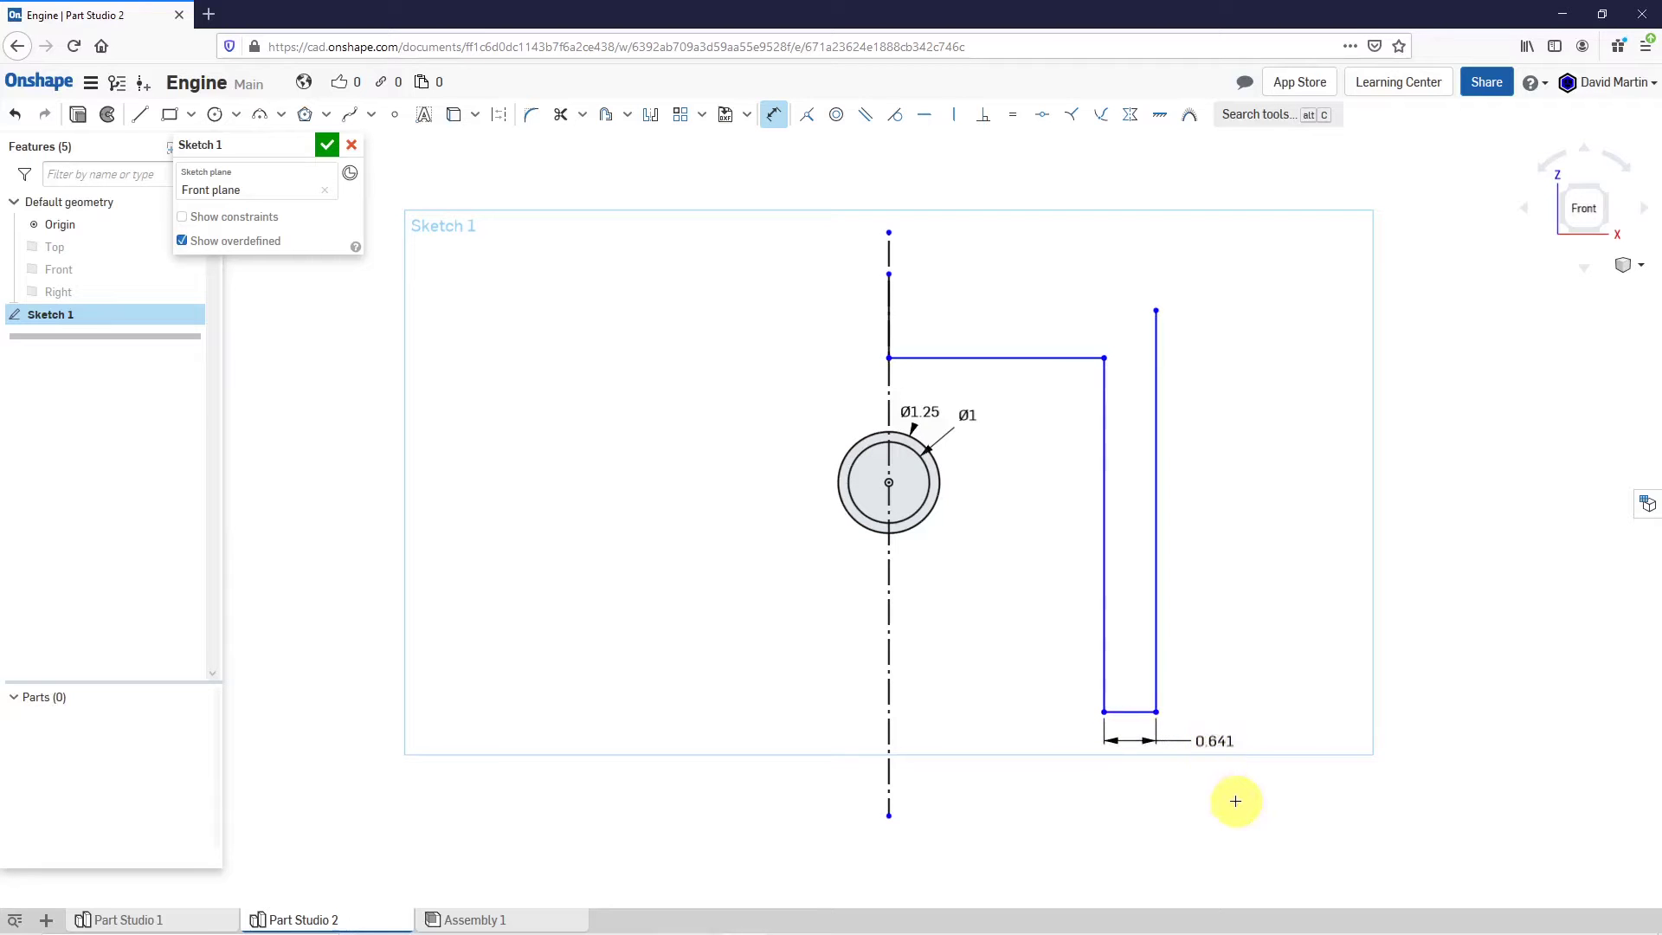
pyautogui.press('BackSpace')
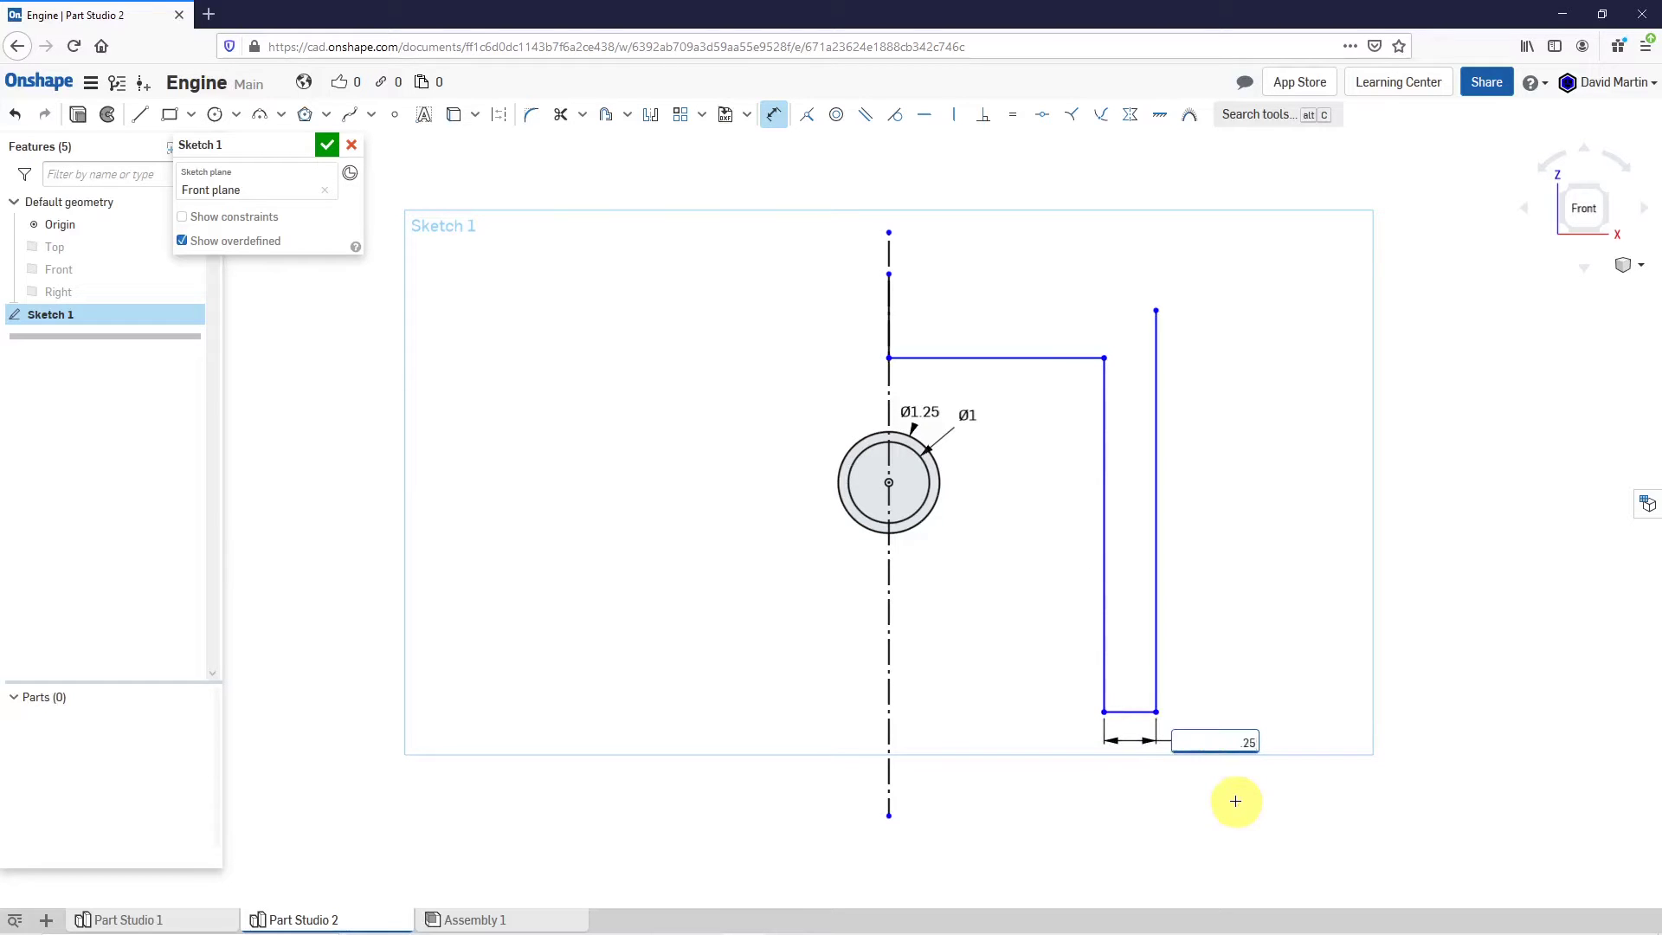
pyautogui.press('Return')
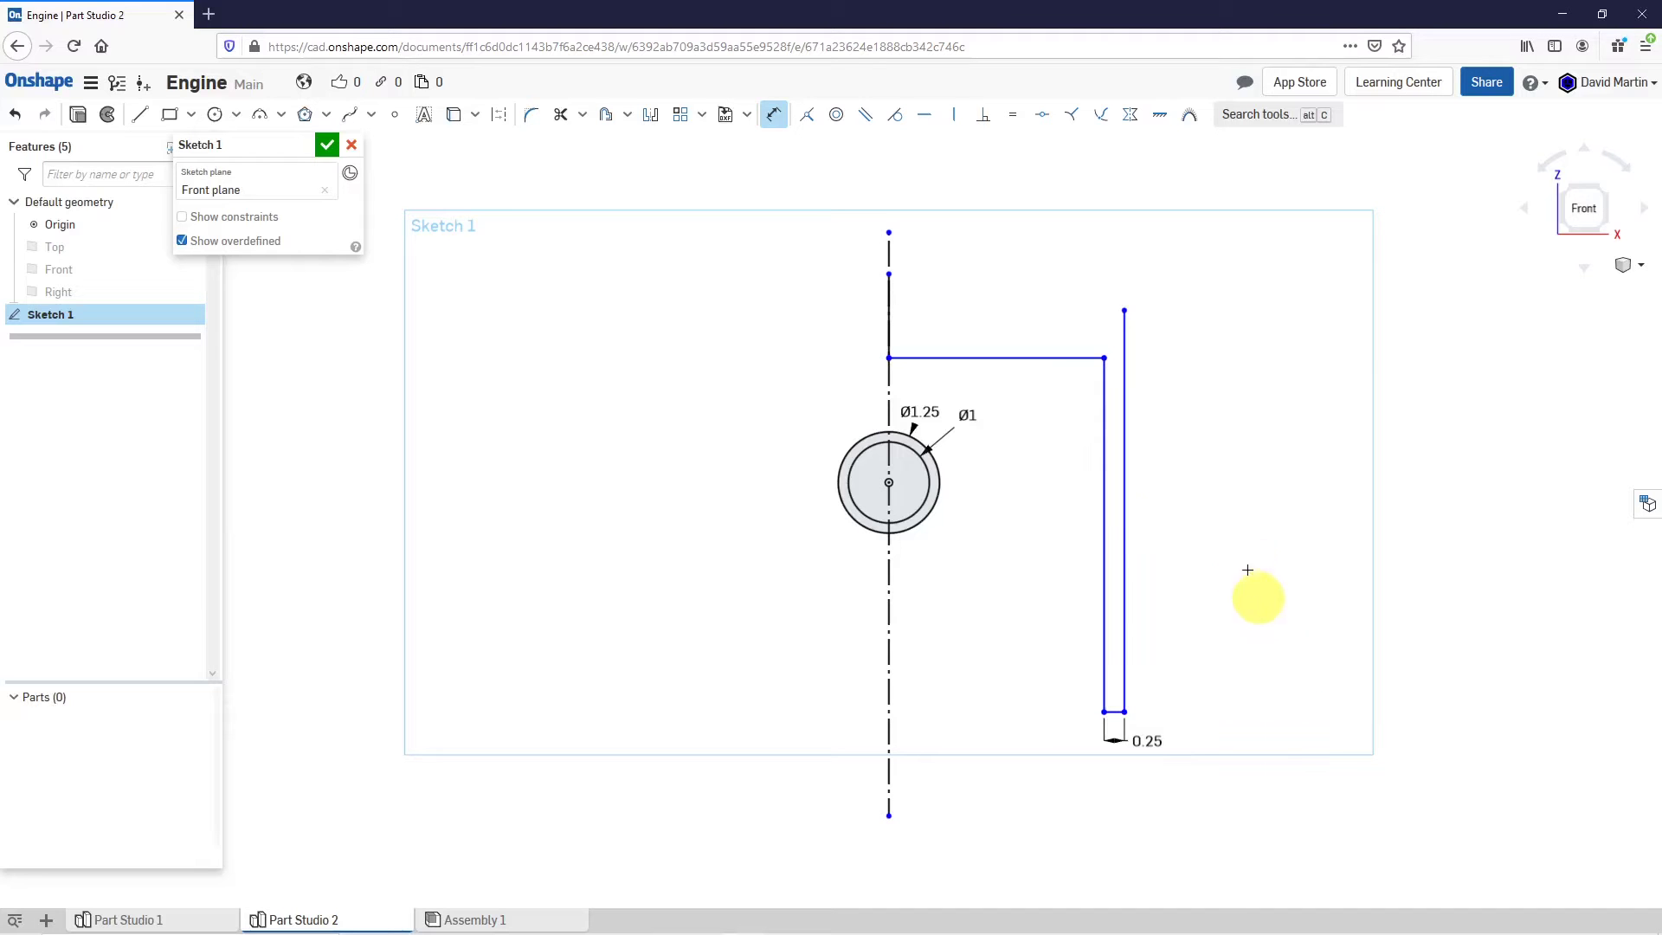
# Dimension the outer vertical line of the outline to 3.75 in.
pyautogui.click(1126, 520)
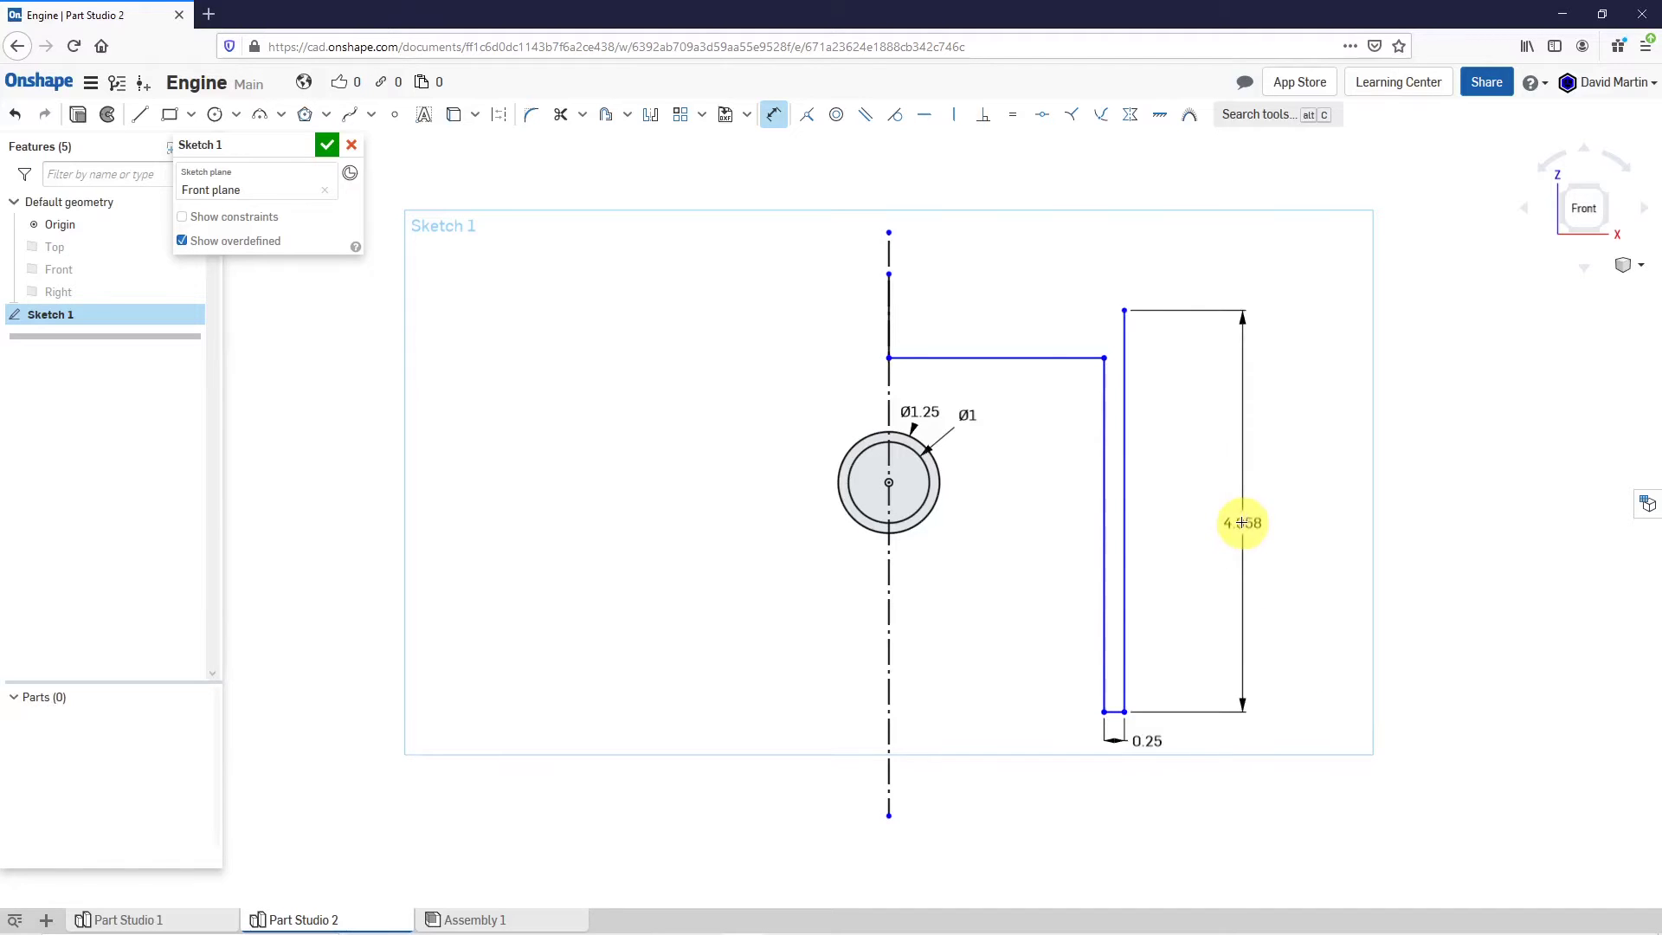
pyautogui.click(1240, 523)
pyautogui.write('3.')
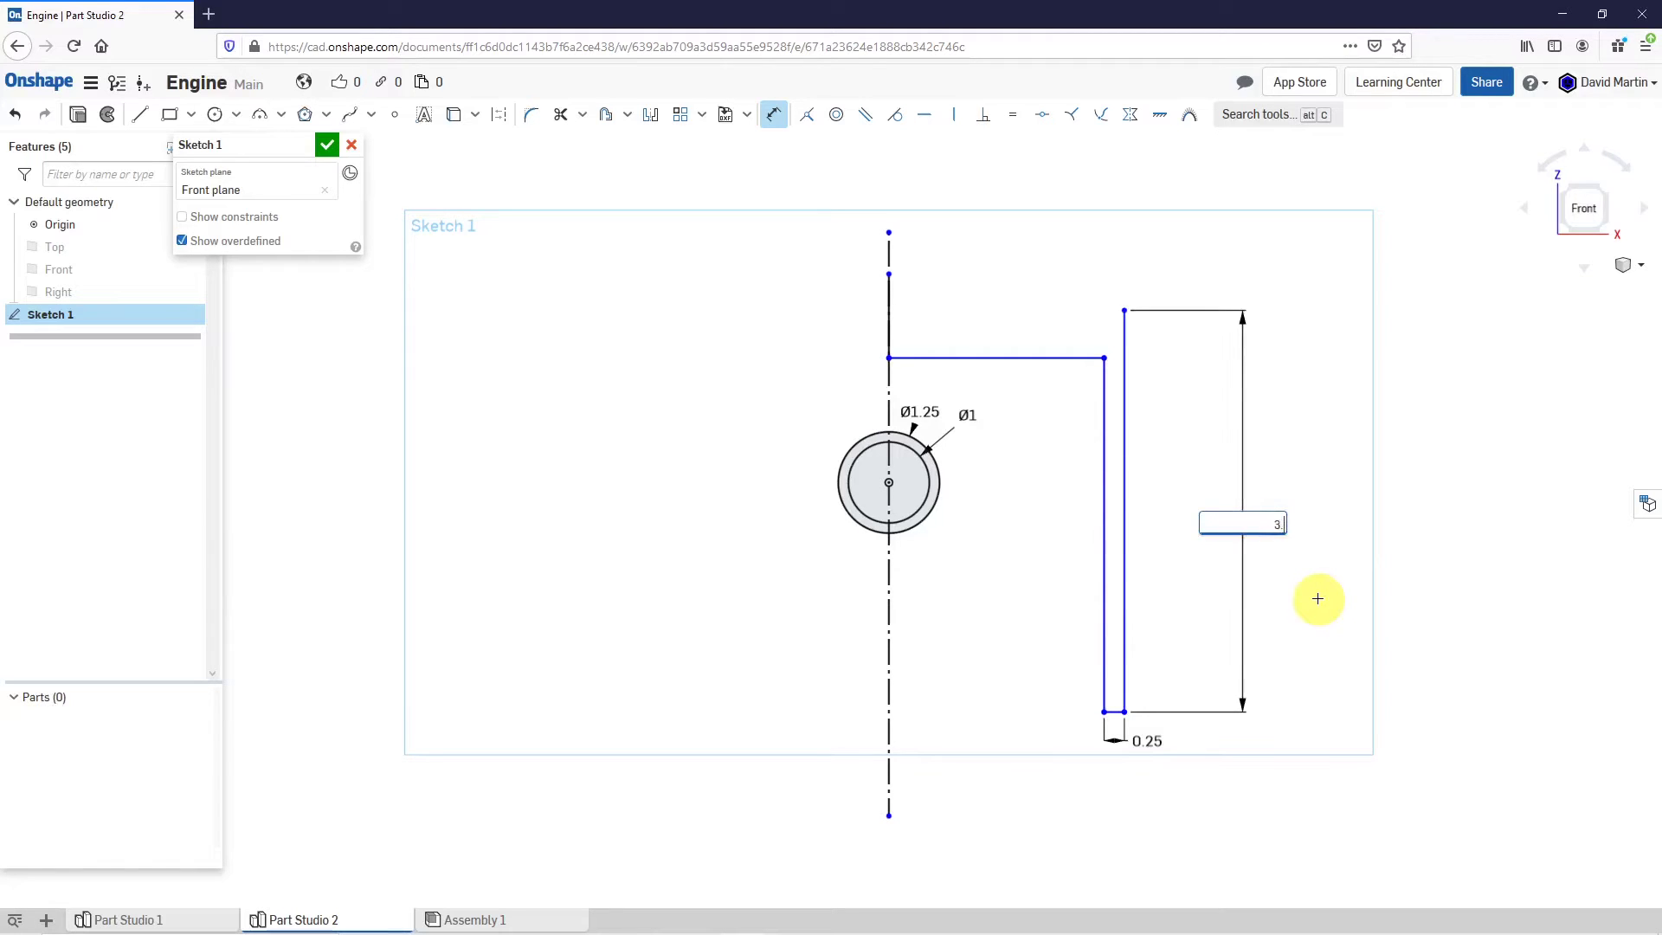
pyautogui.write('75')
pyautogui.press('Return')
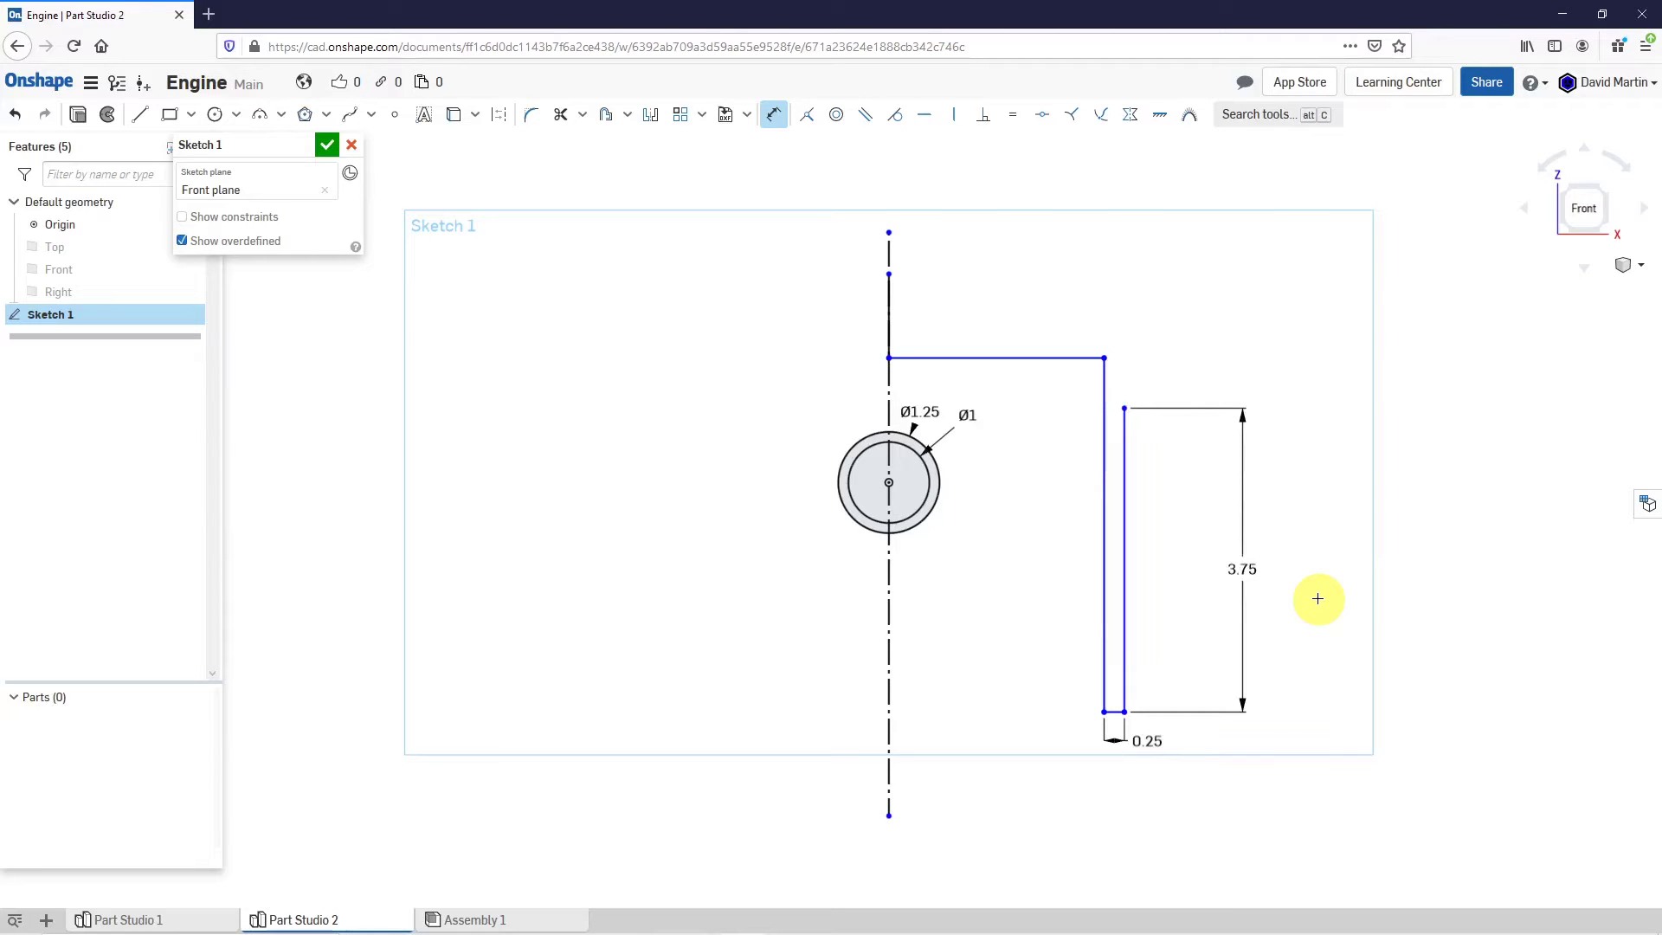
pyautogui.rightClick(963, 268)
pyautogui.click(1009, 281)
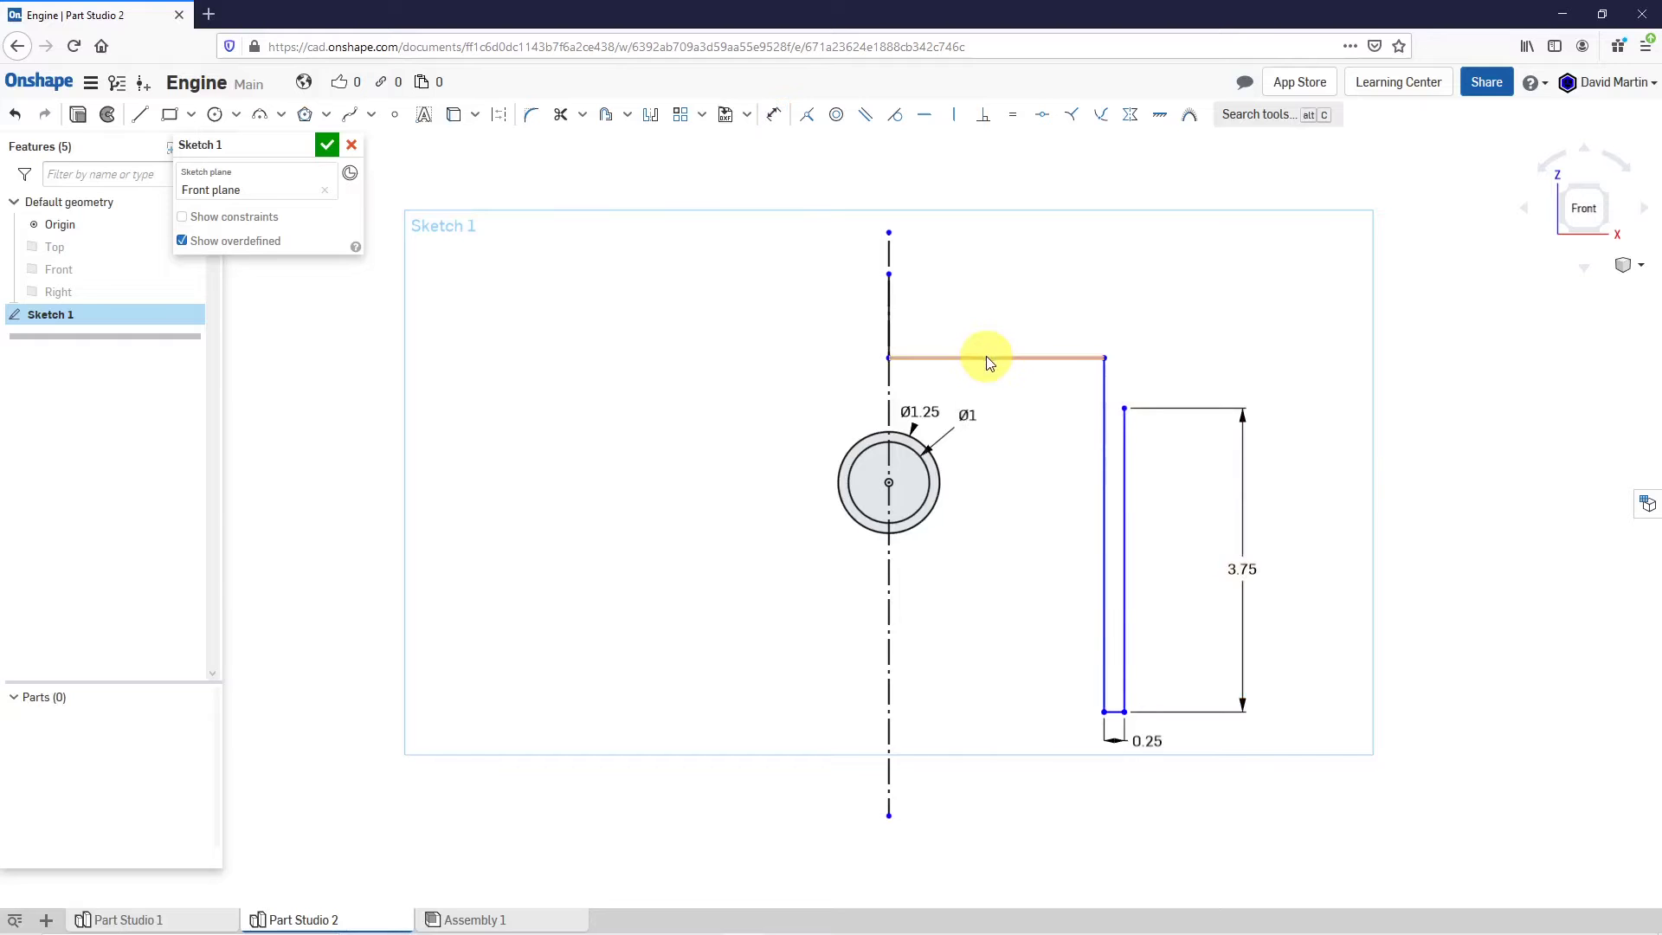
# Lower the upper horizontal line to just above the circles and dimension the outline's bottom edge 2 in below the circles' centre.
pyautogui.moveTo(987, 360); pyautogui.dragTo(980, 426)
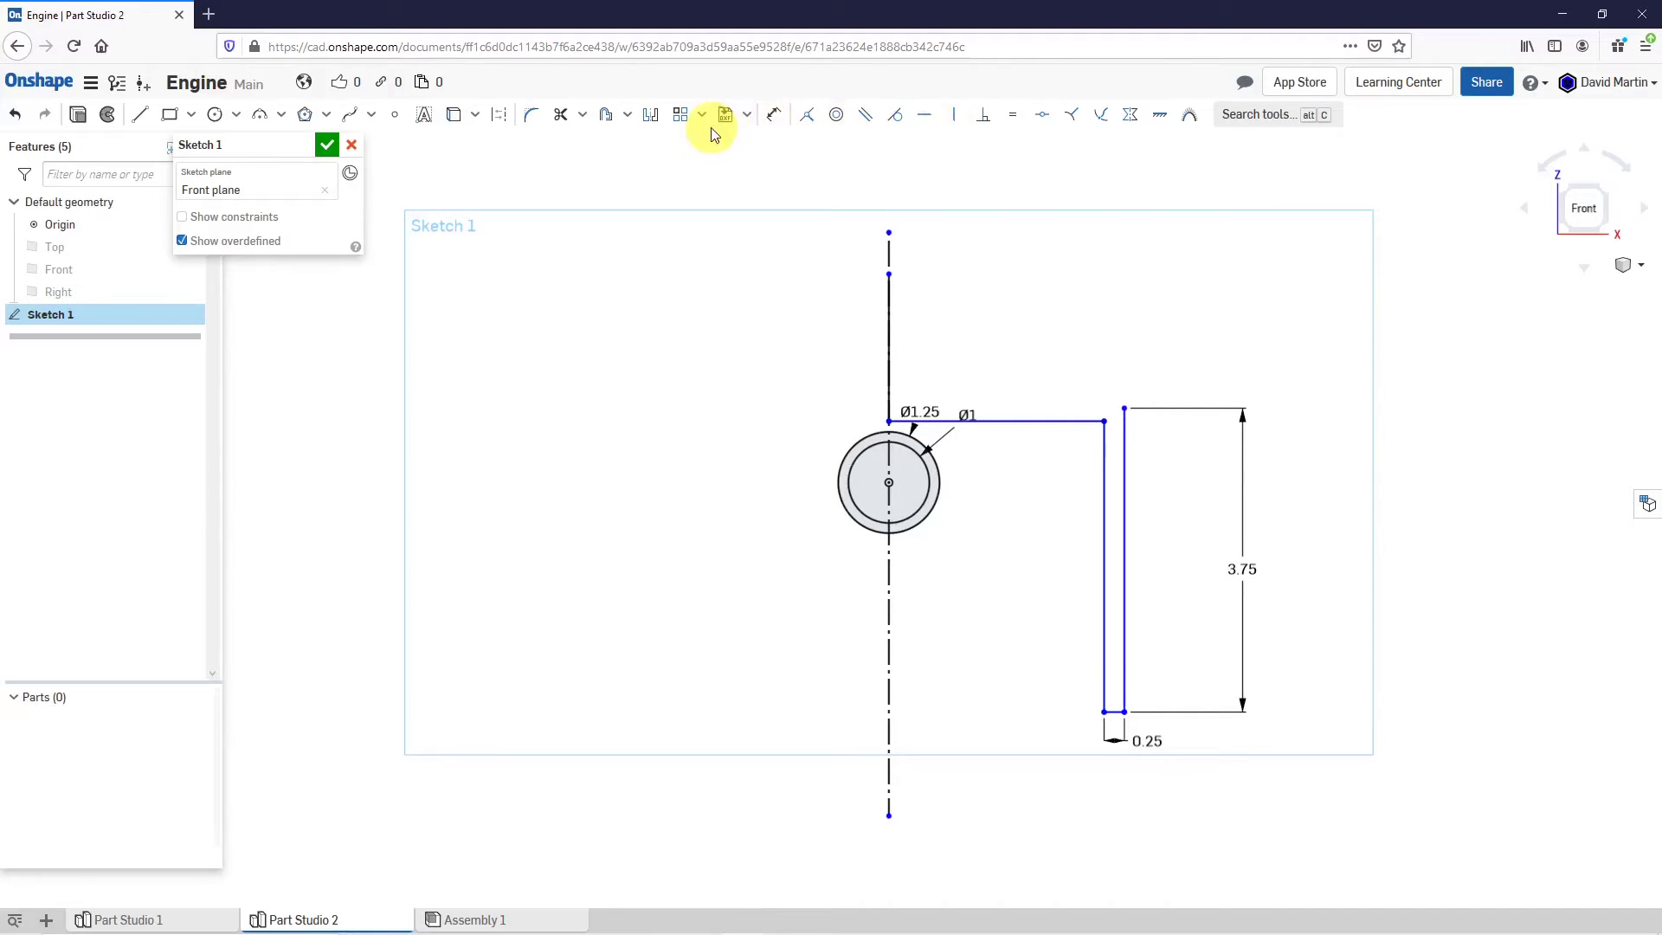
pyautogui.click(774, 116)
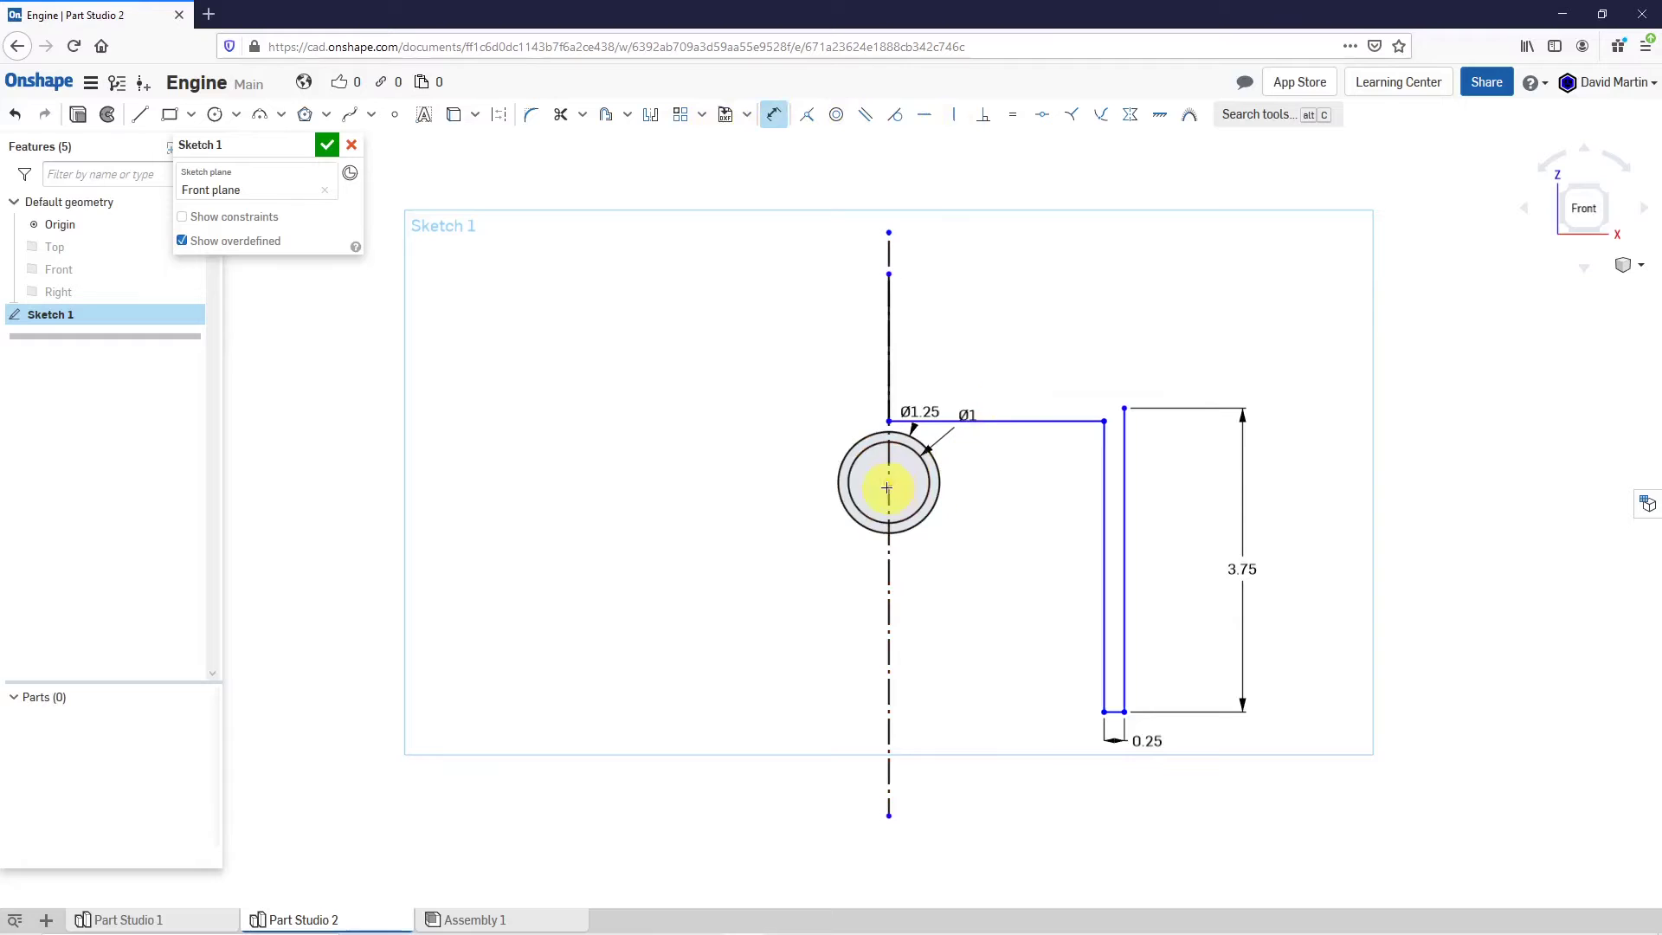
pyautogui.click(1112, 713)
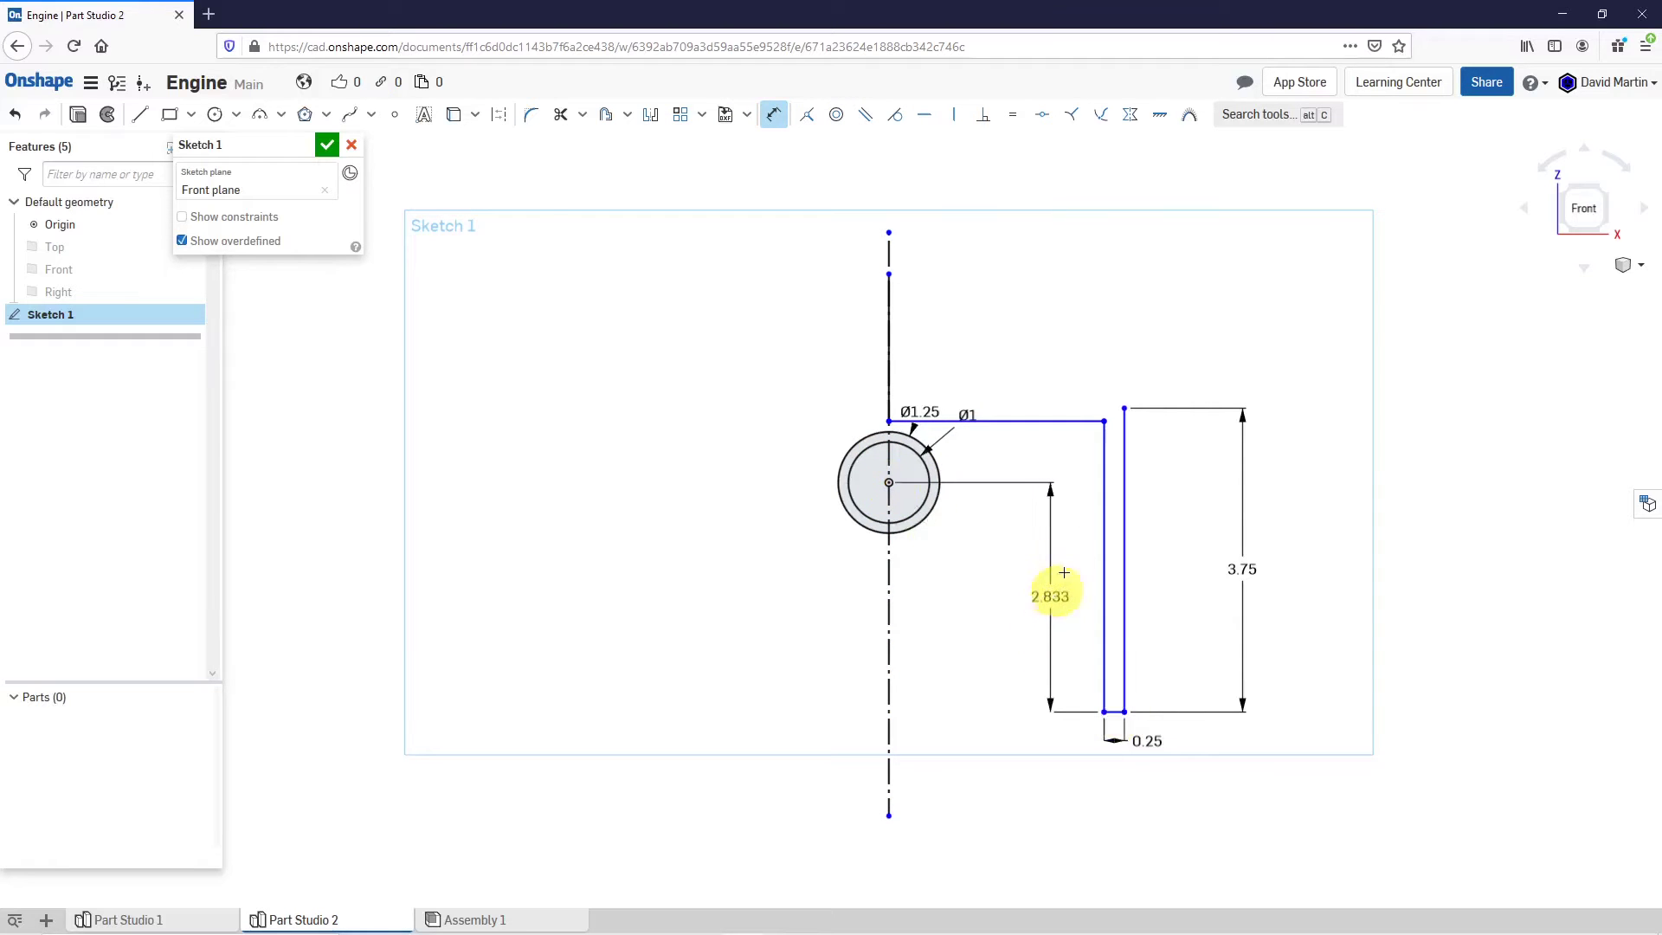
pyautogui.click(1049, 597)
pyautogui.write('2')
pyautogui.press('Return')
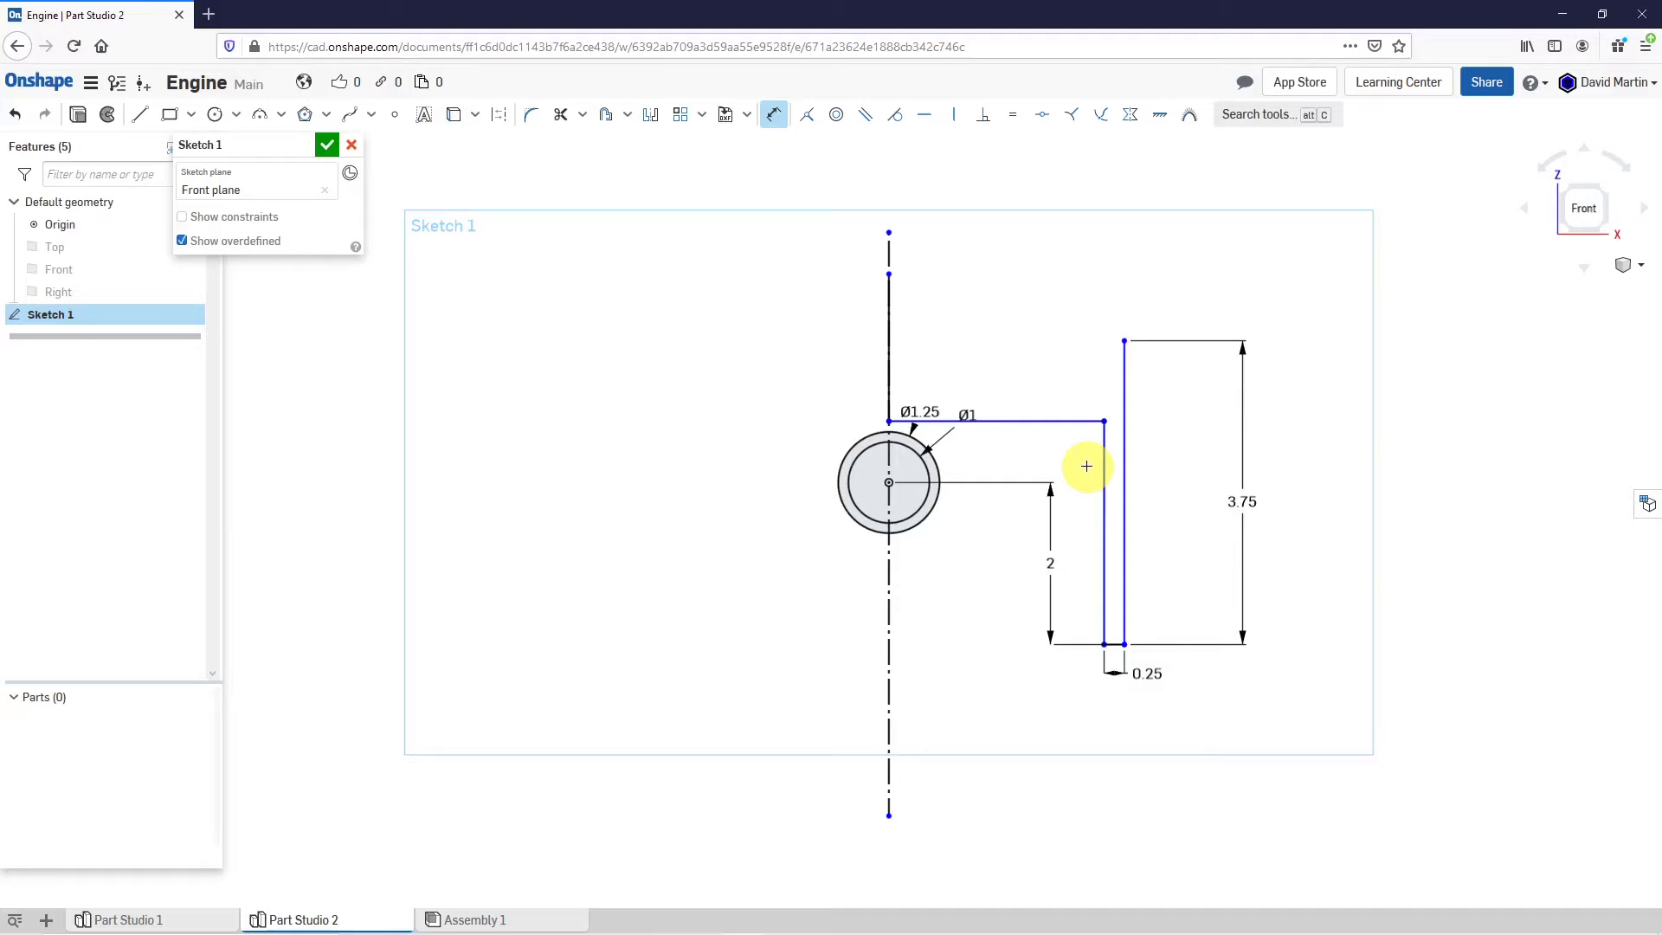
# Dimension the outer vertical line about the centreline as a 4 in diameter.
pyautogui.click(1128, 398)
pyautogui.click(891, 249)
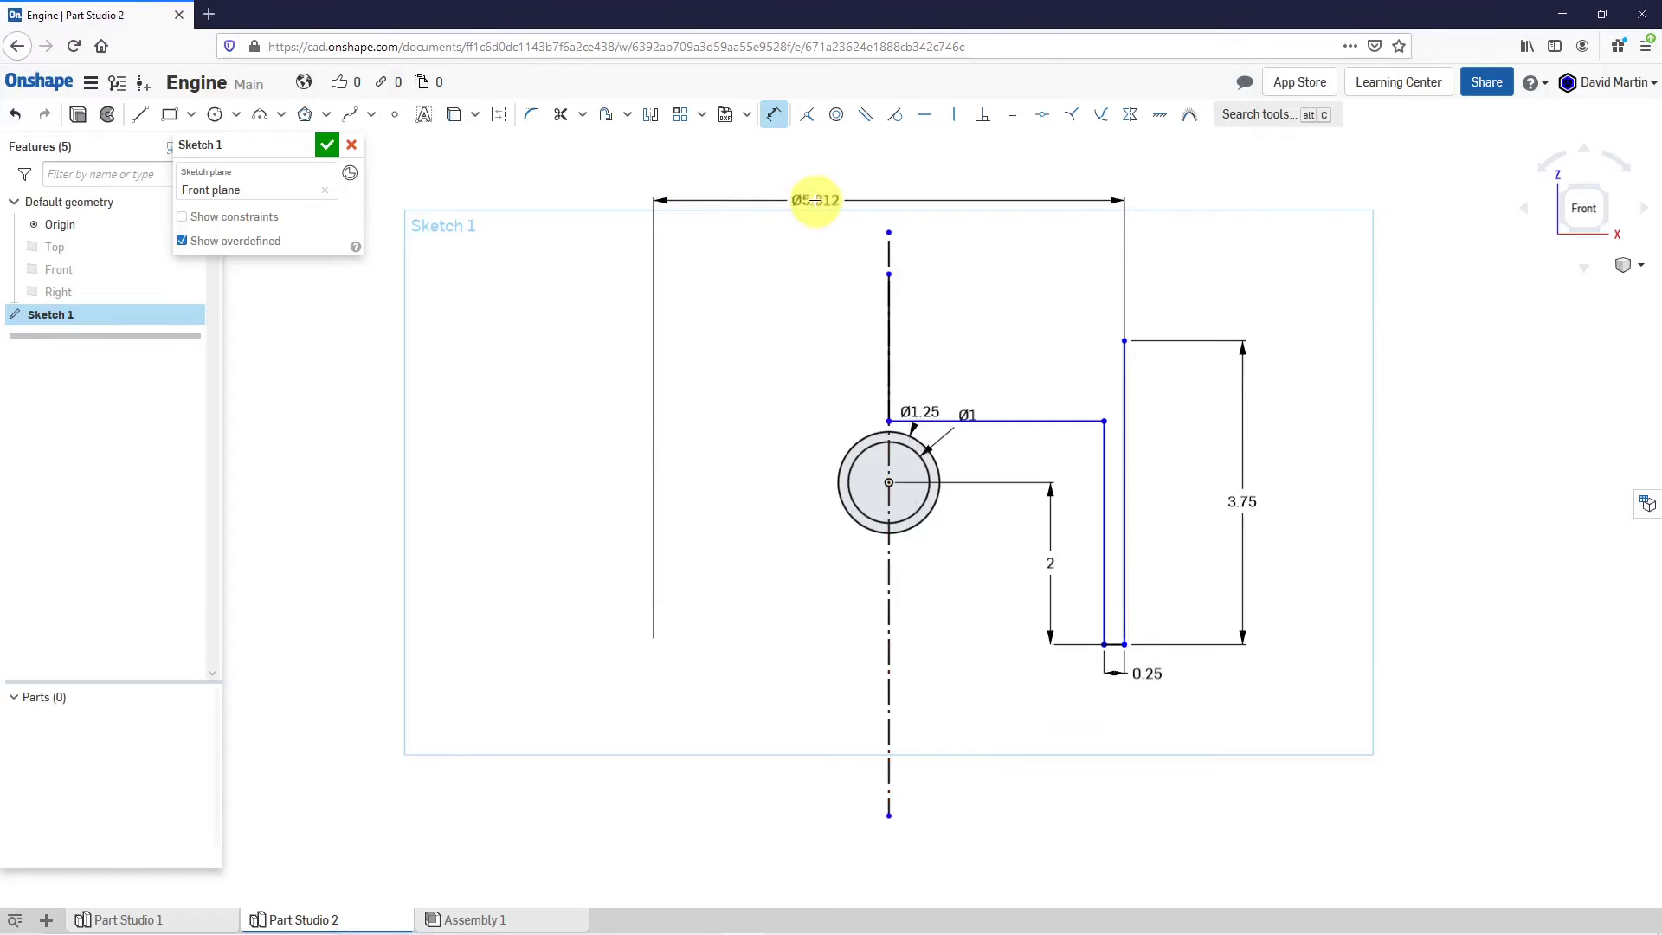
pyautogui.click(815, 194)
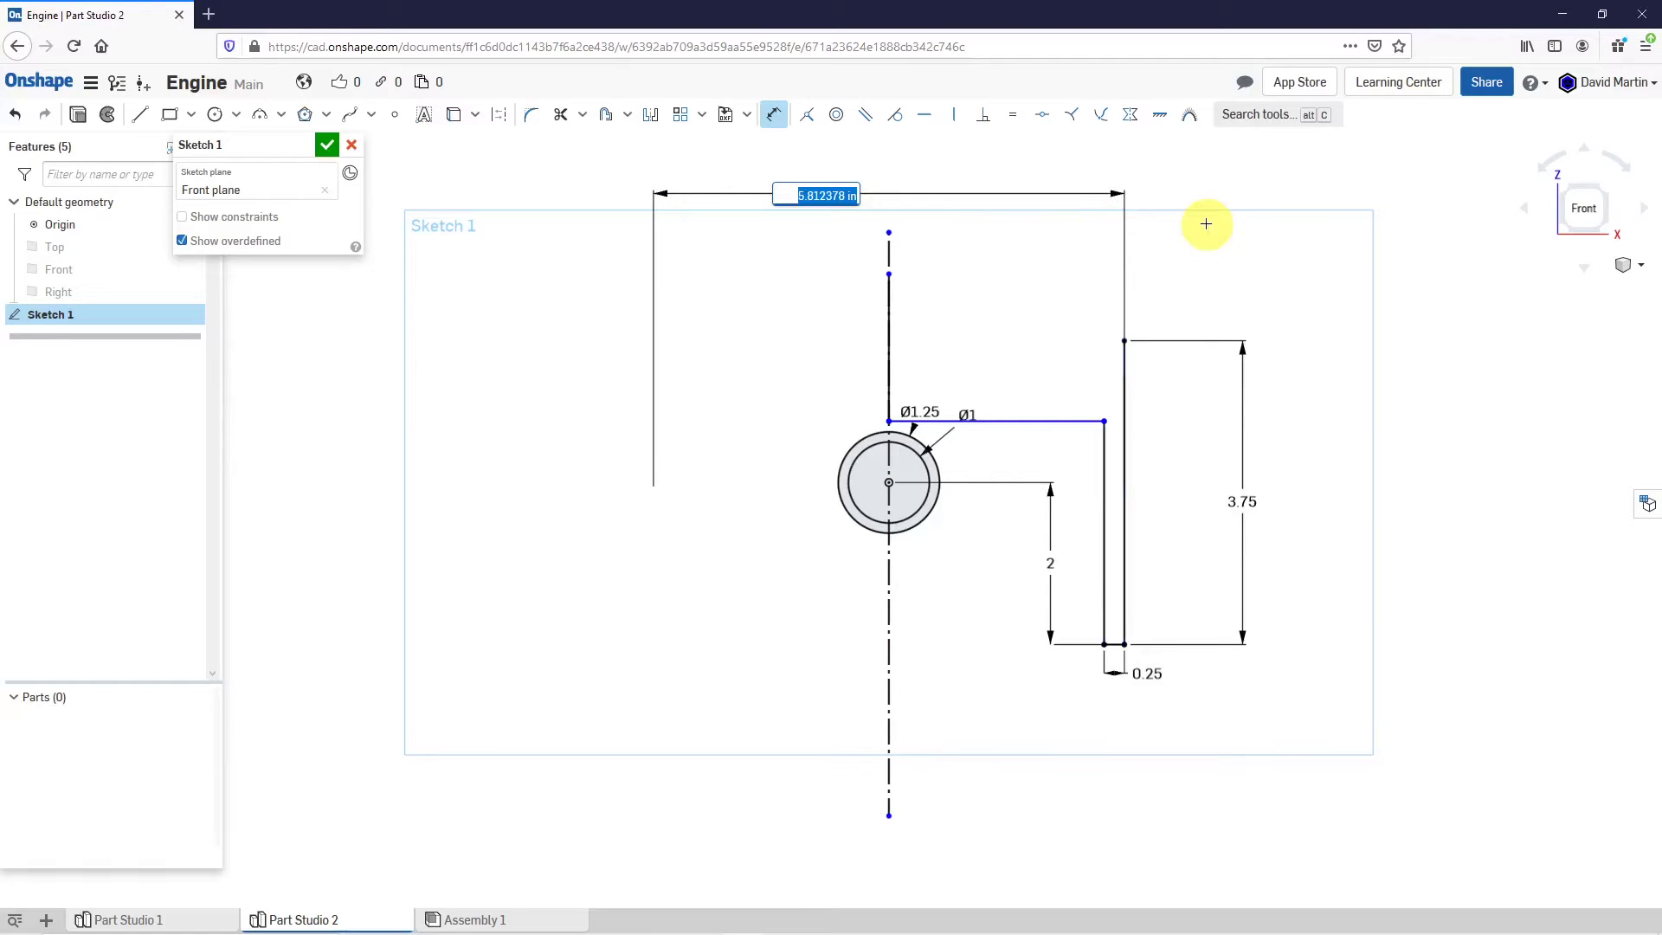
pyautogui.write('4')
pyautogui.press('Return')
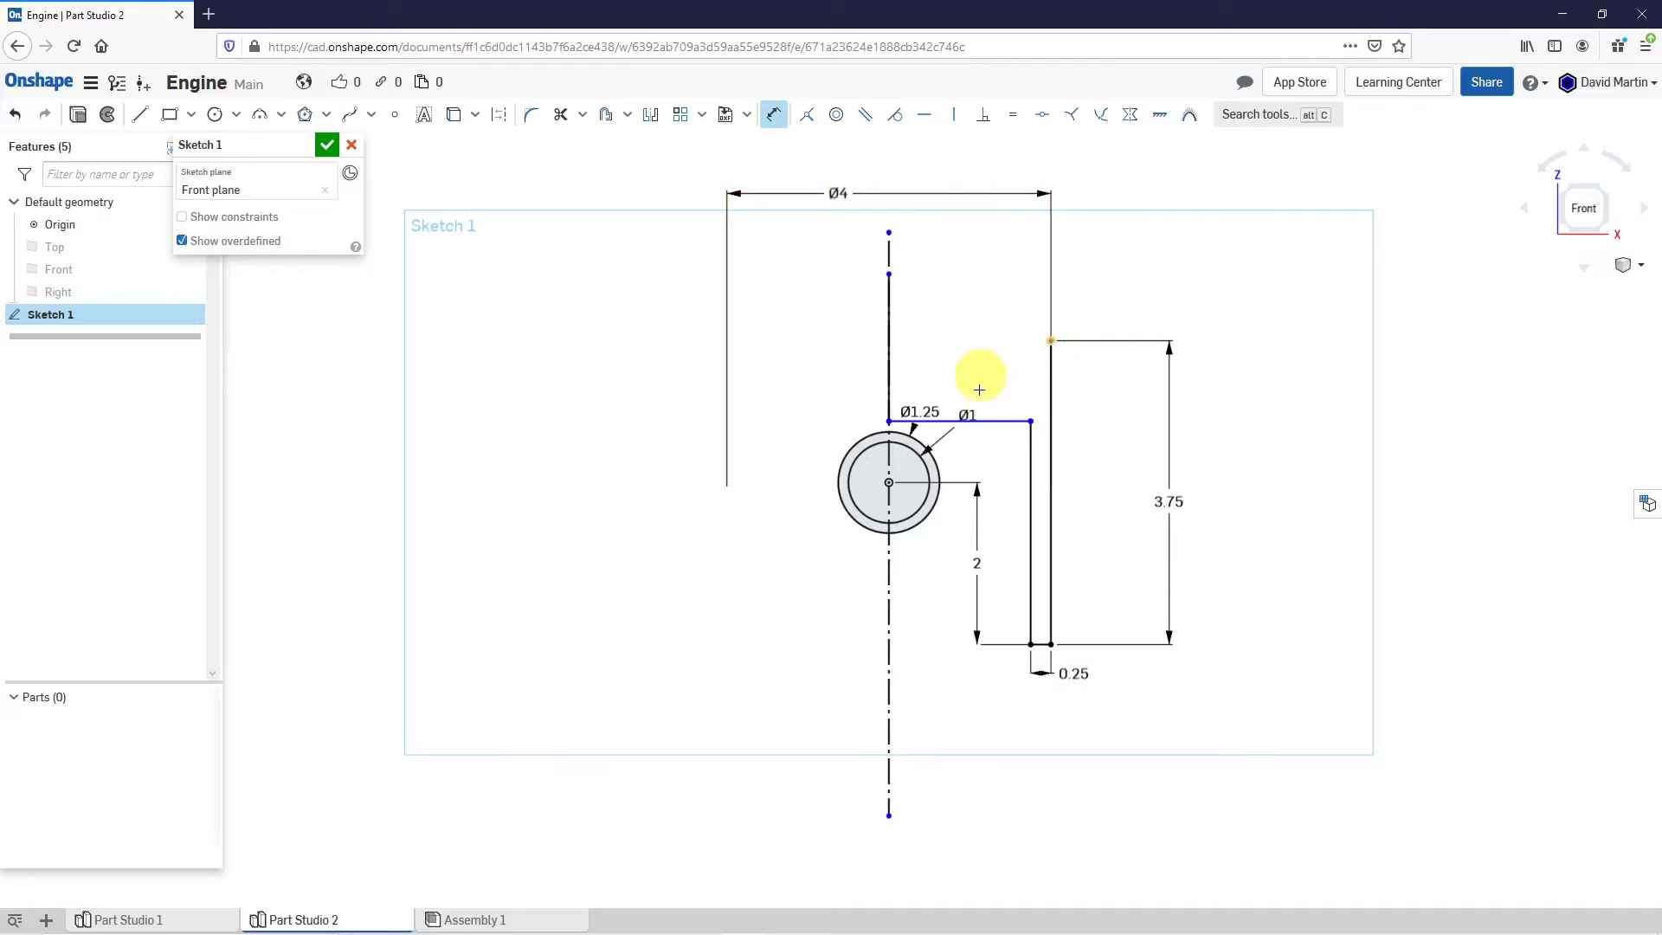
# Dimension the vertical distance between the outer wall's top end and the horizontal line above the circles to 0.625 in.
pyautogui.click(1003, 421)
pyautogui.click(1105, 386)
pyautogui.press('BackSpace')
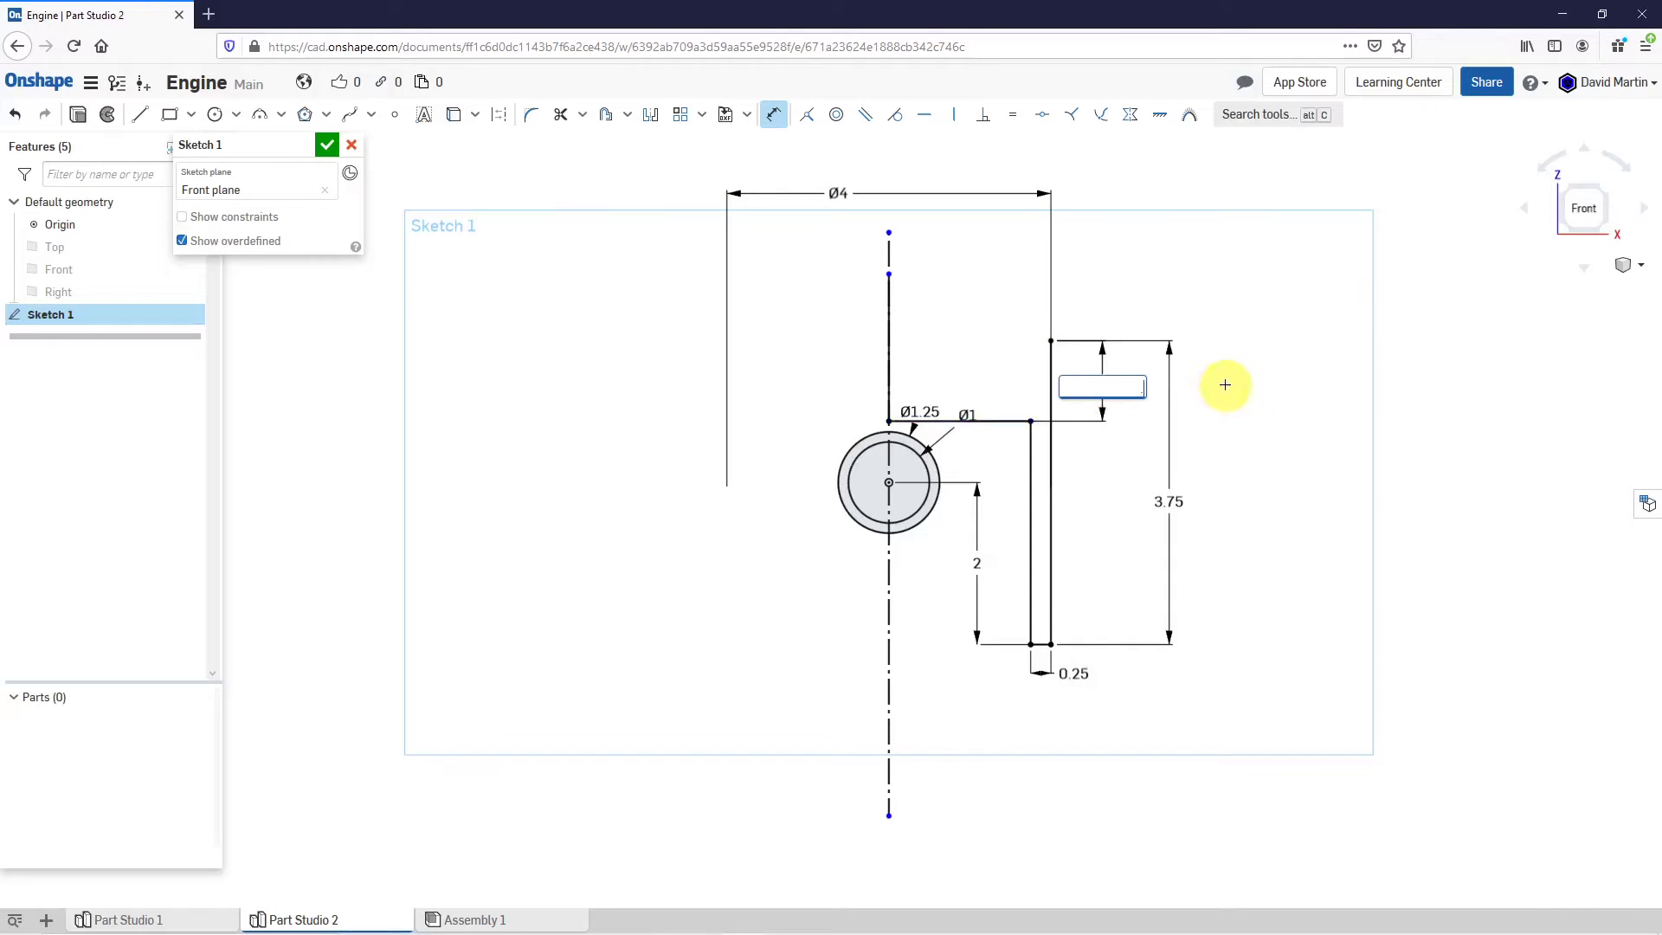
pyautogui.press('Return')
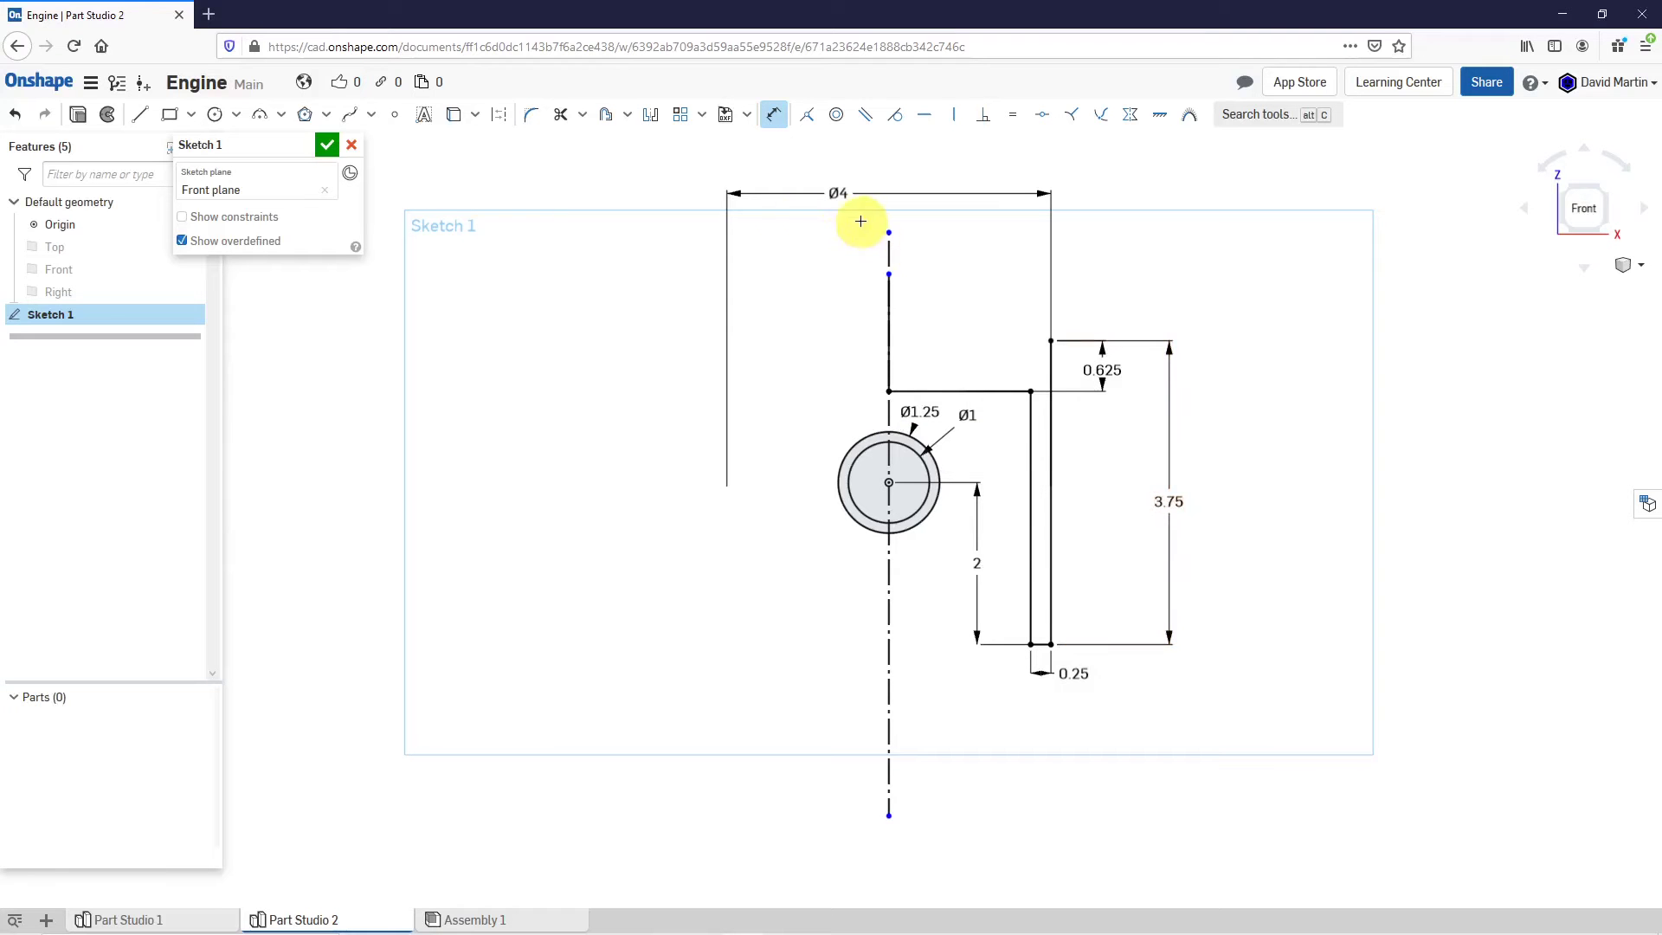
# Dimension the vertical distance from the outer wall's top end to the upper end of the short line on the centreline to 0.125 in.
pyautogui.click(890, 274)
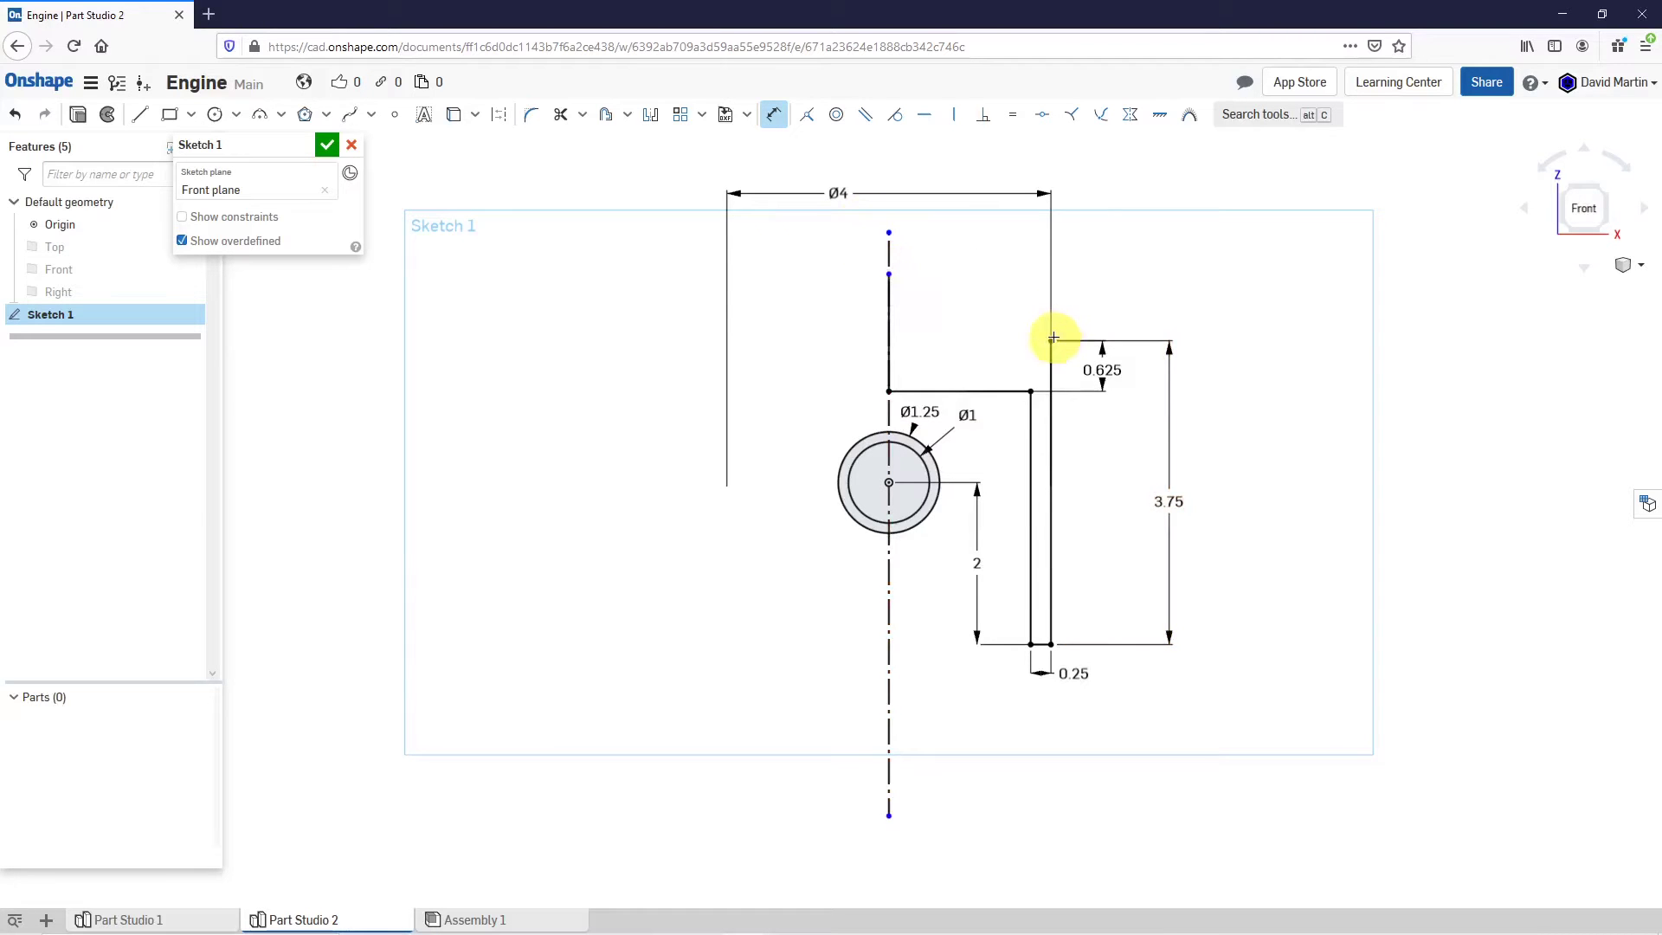
pyautogui.click(1053, 339)
pyautogui.click(1131, 310)
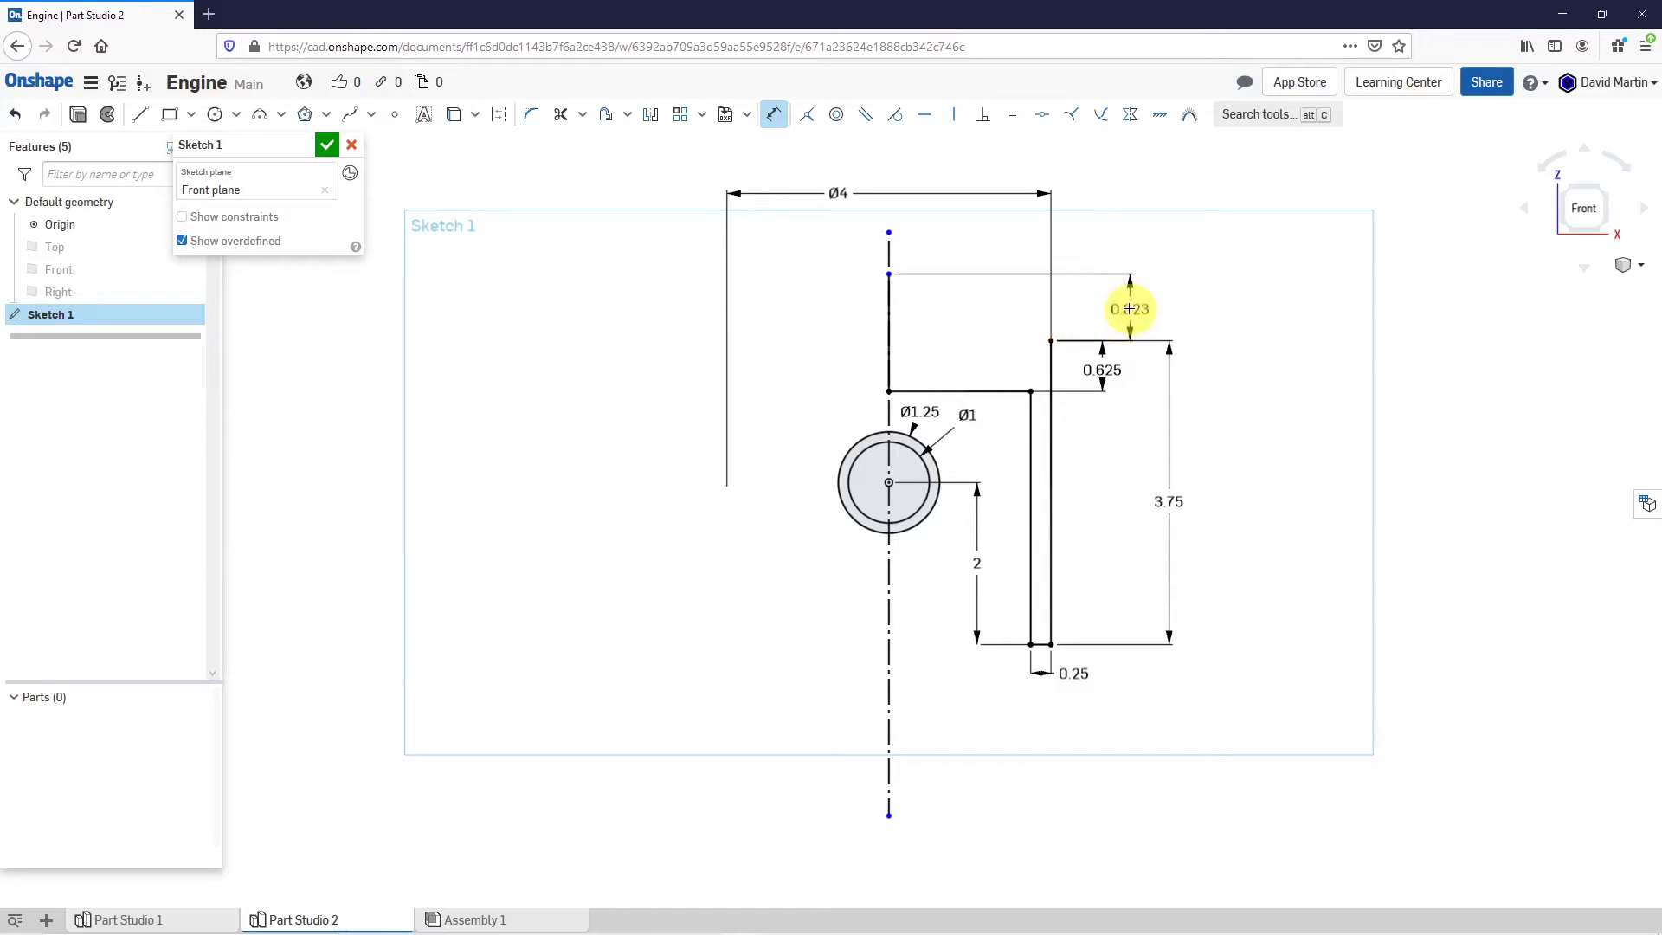
pyautogui.write('125')
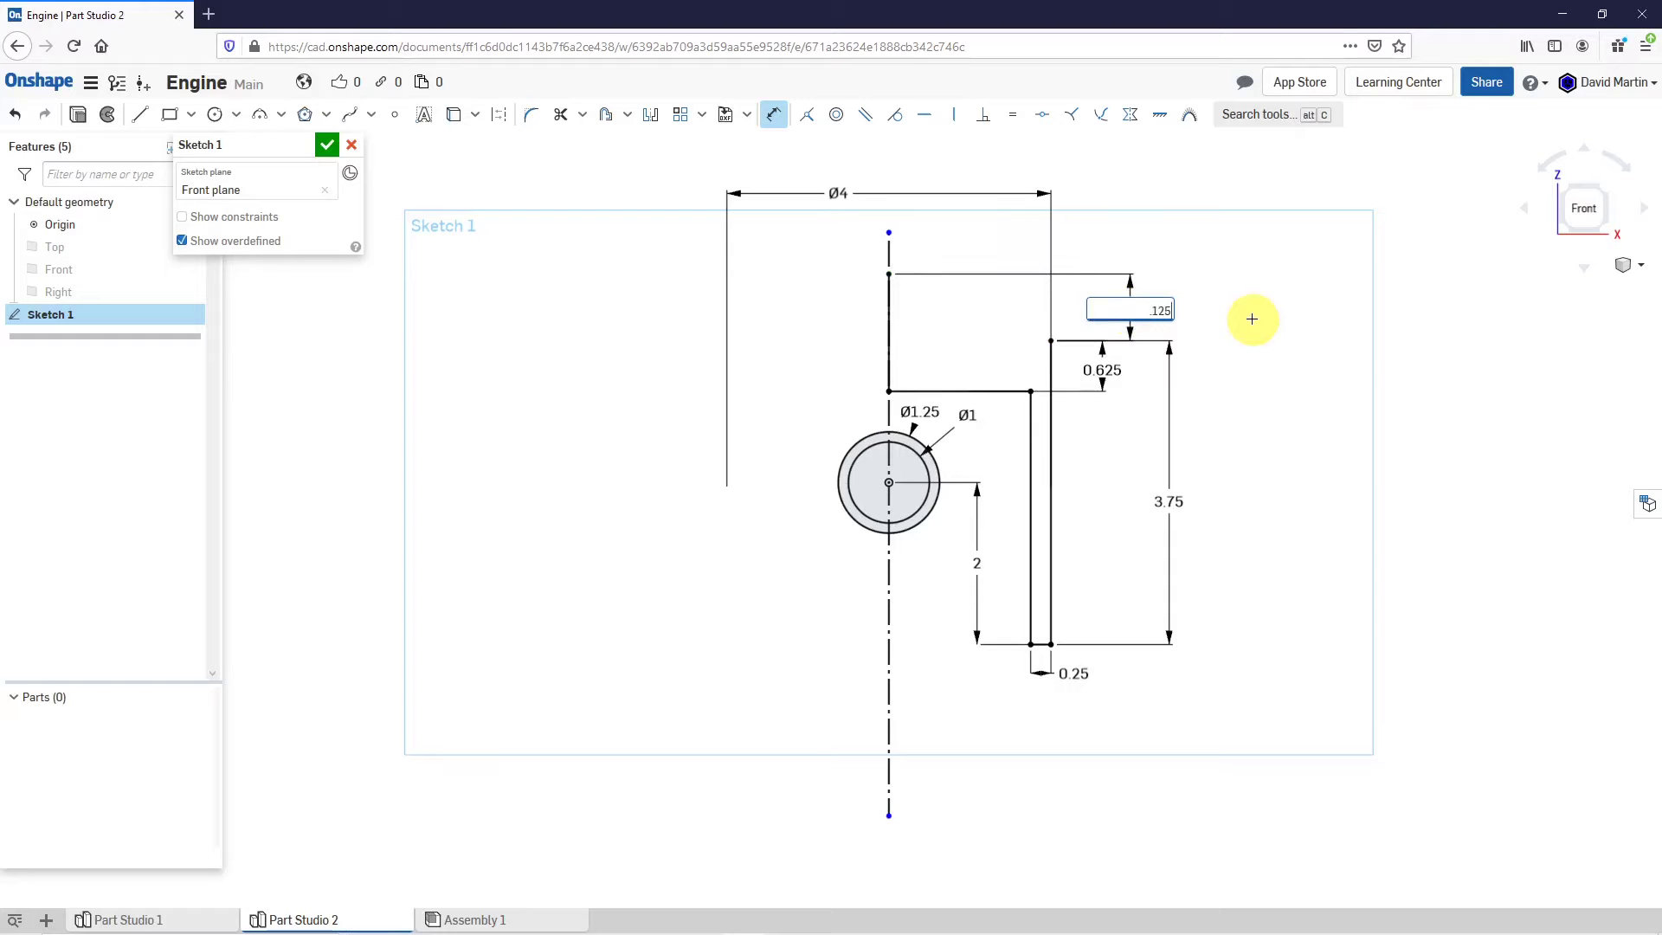
pyautogui.press('Return')
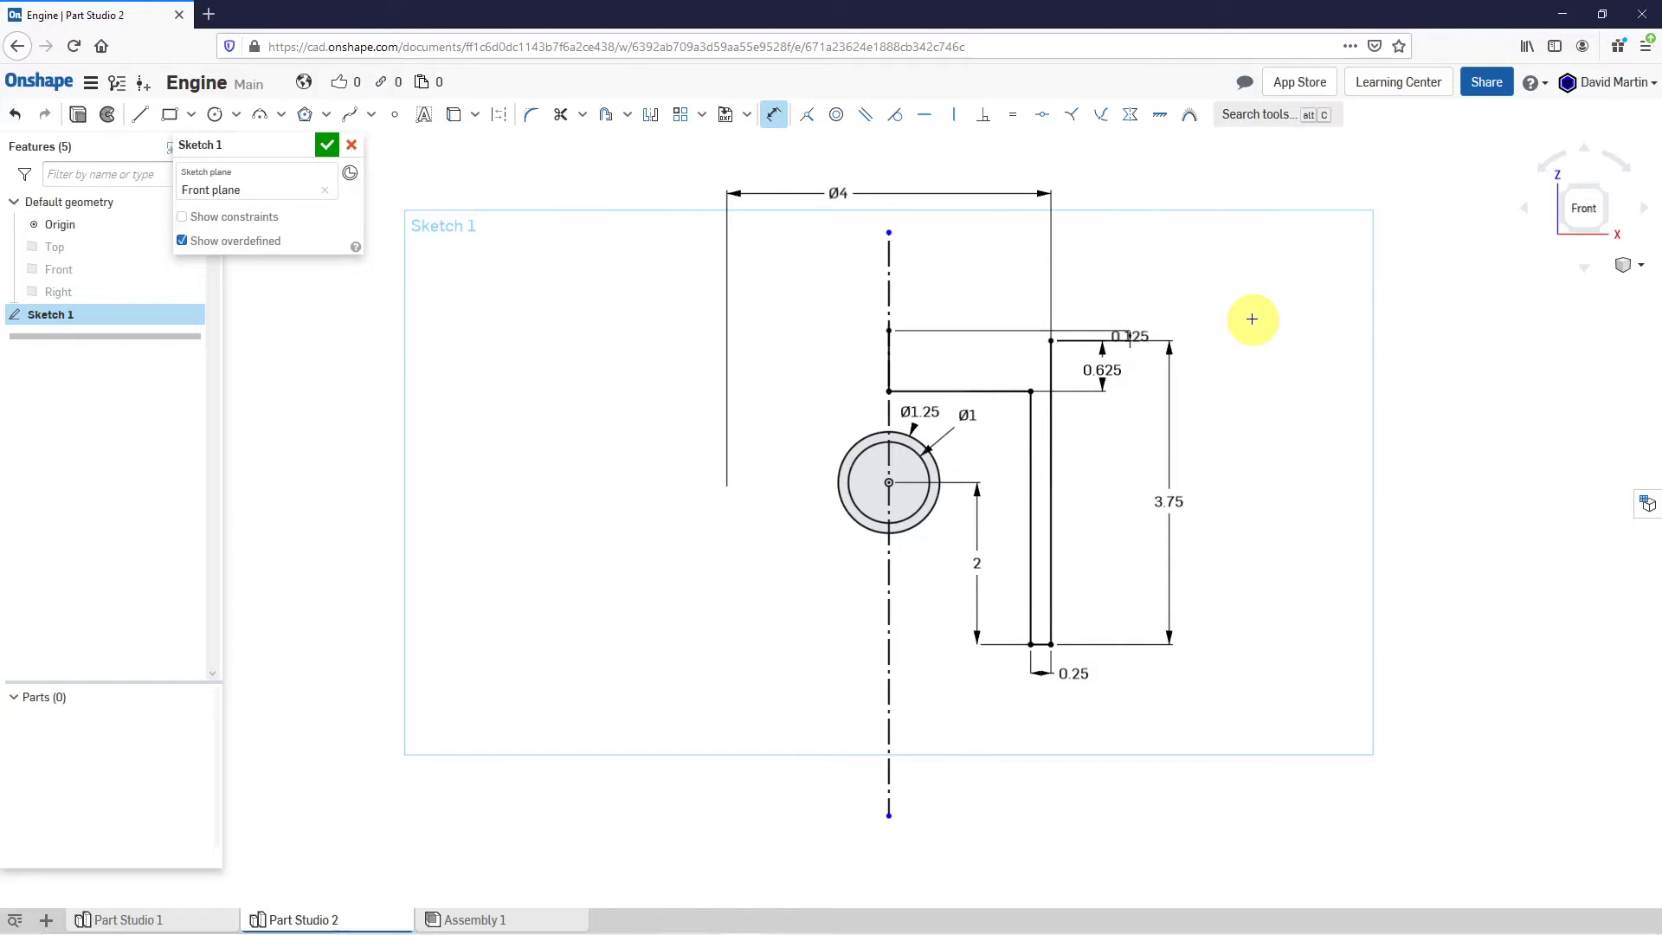
pyautogui.scroll(2, 1050, 363)
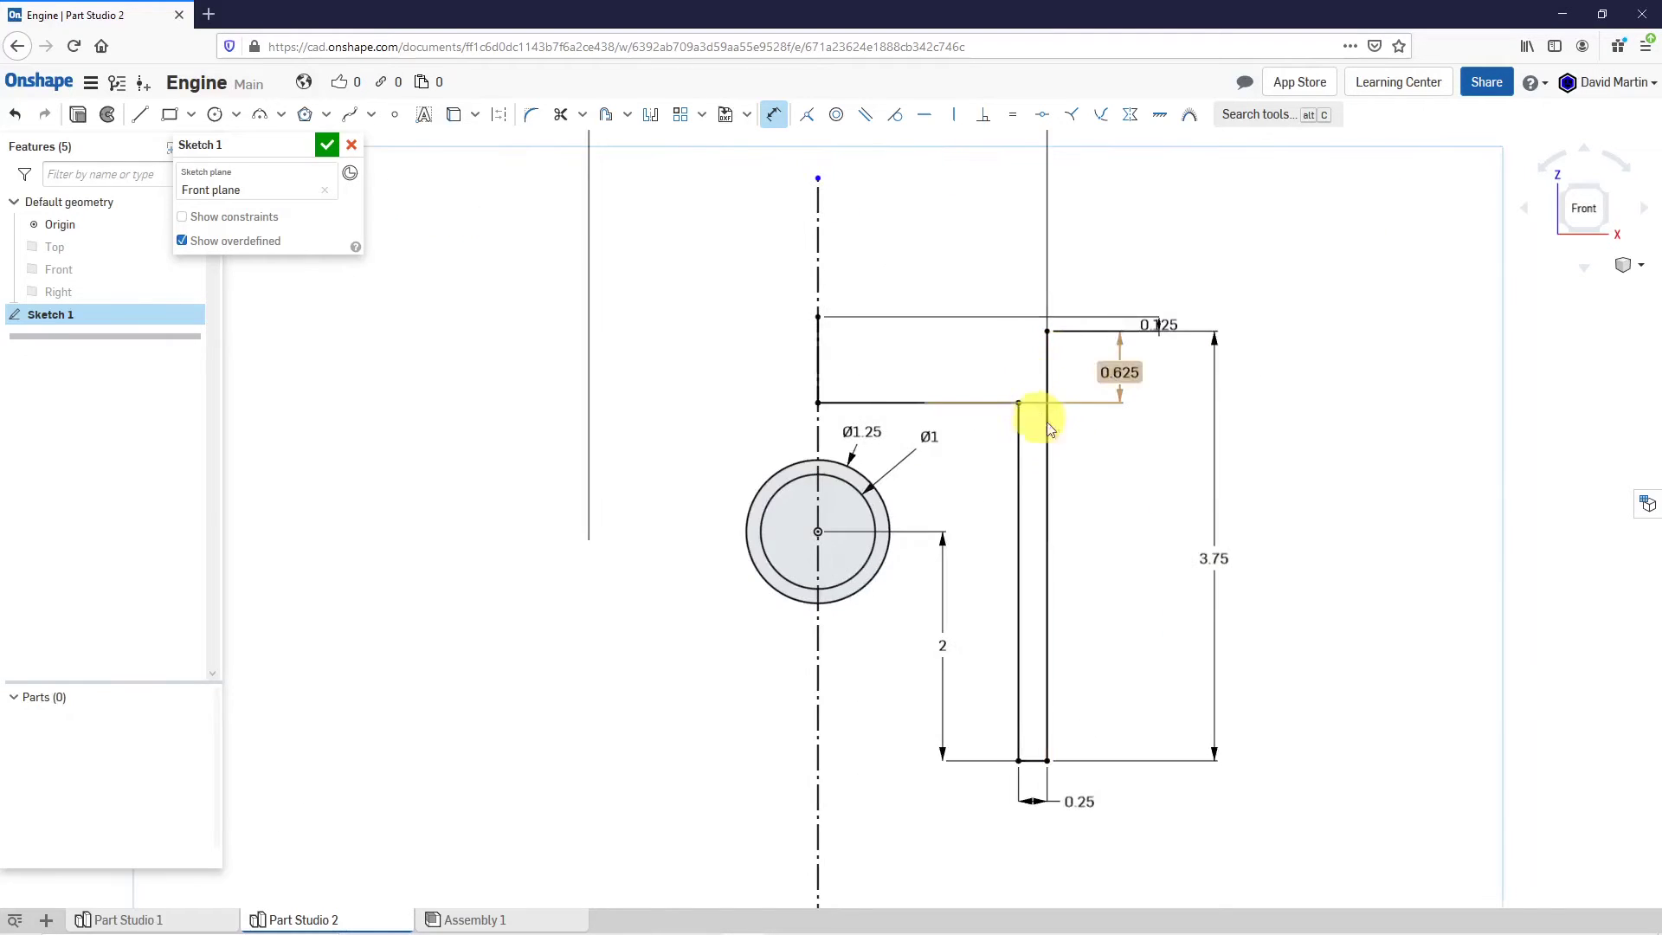
pyautogui.scroll(-2, 1152, 481)
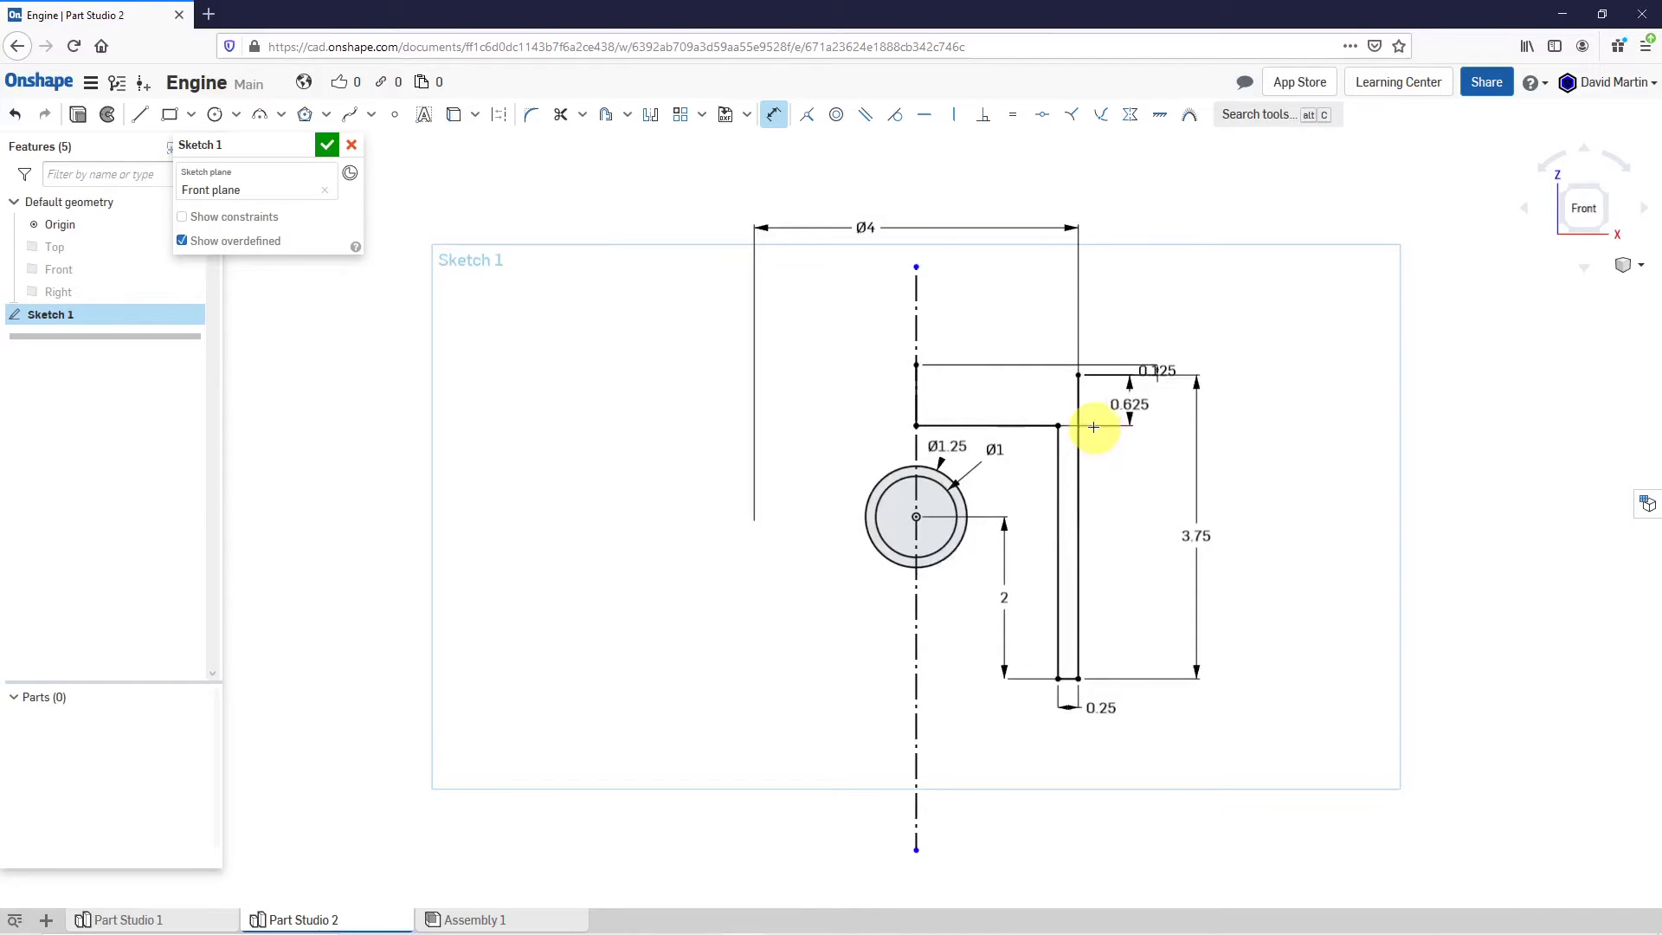
pyautogui.scroll(1, 1094, 433)
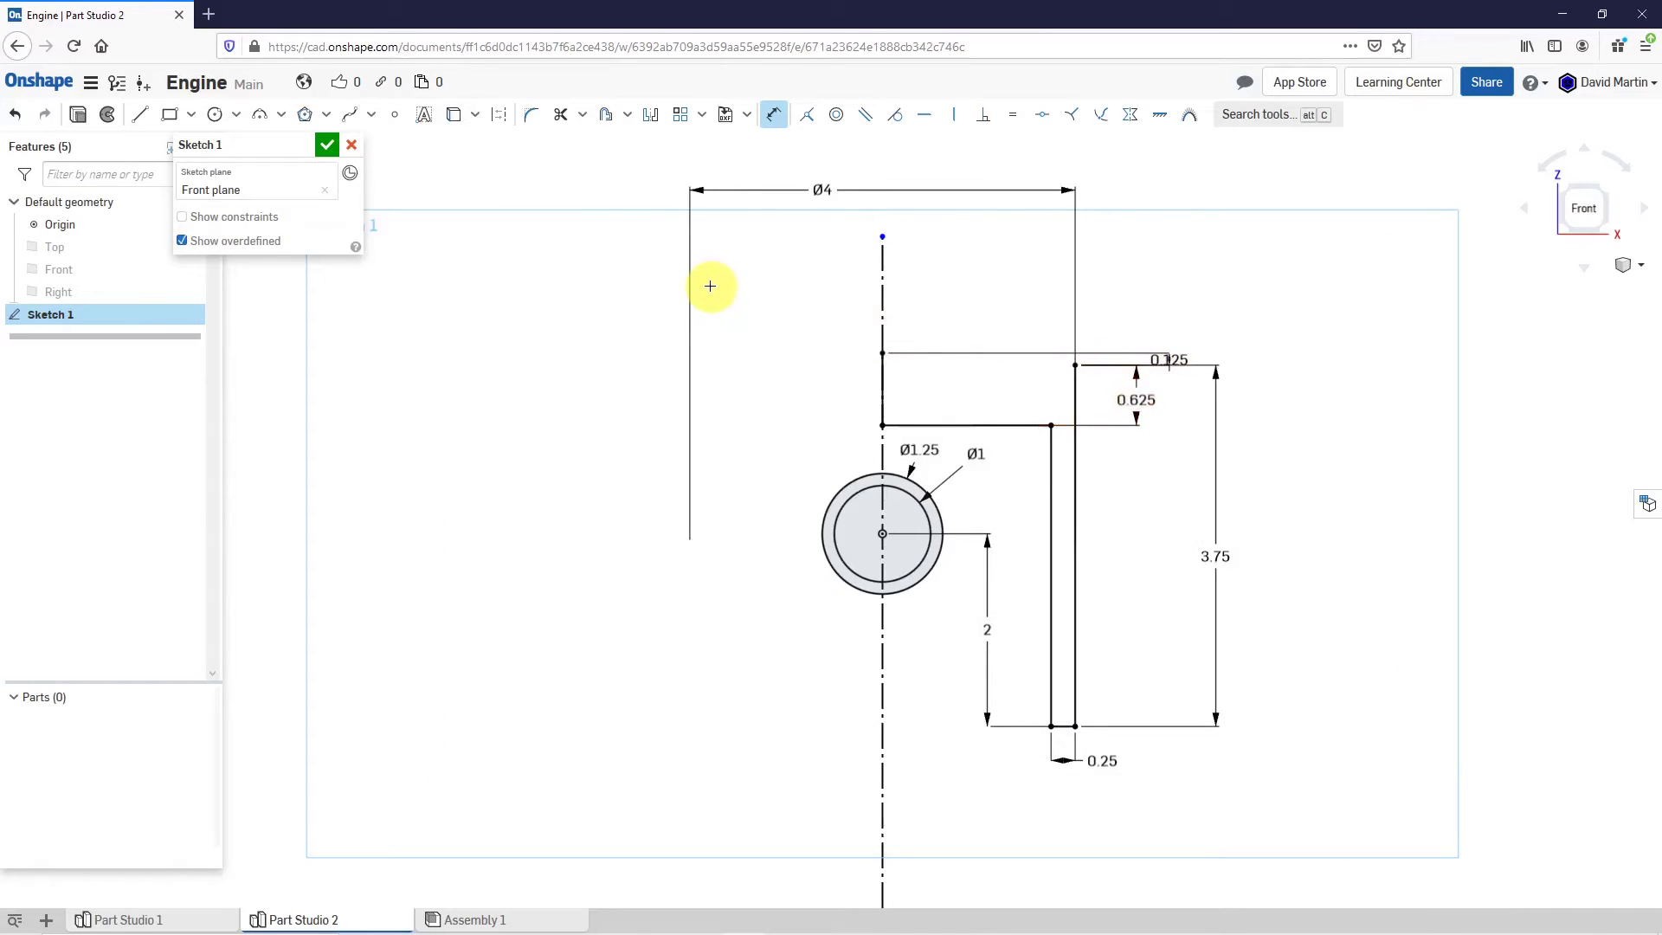
pyautogui.press('Escape')
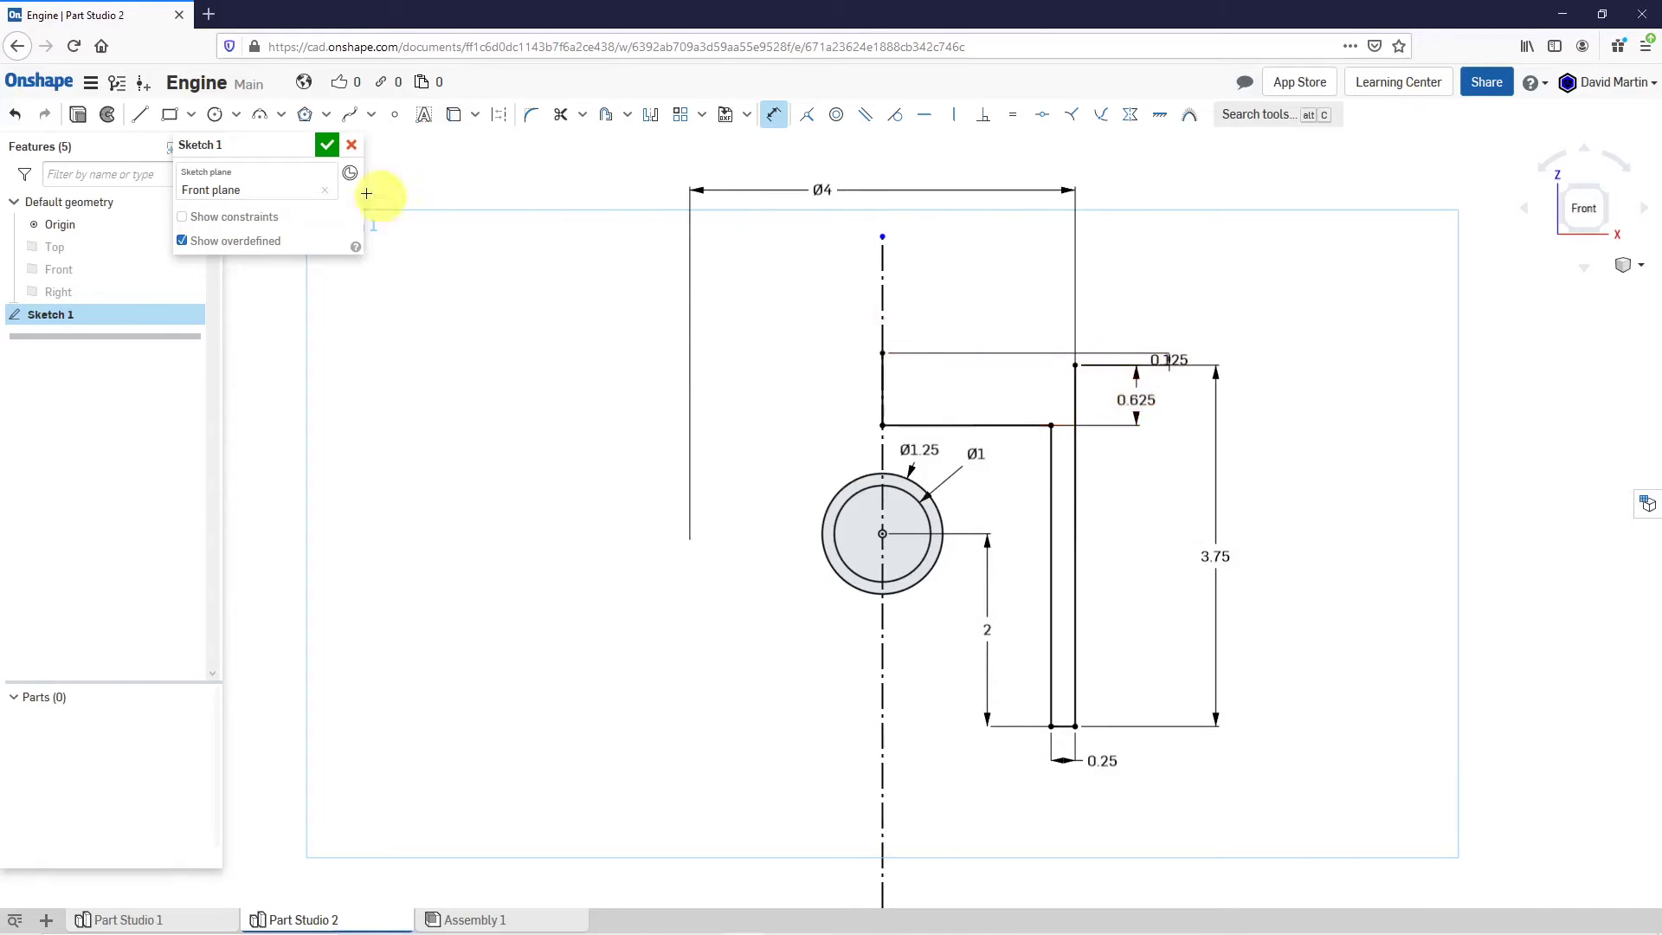
# Draw a shallow three-point arc with a radius of about 9.4 in from the centreline's short line to the outer wall's top end.
pyautogui.click(259, 114)
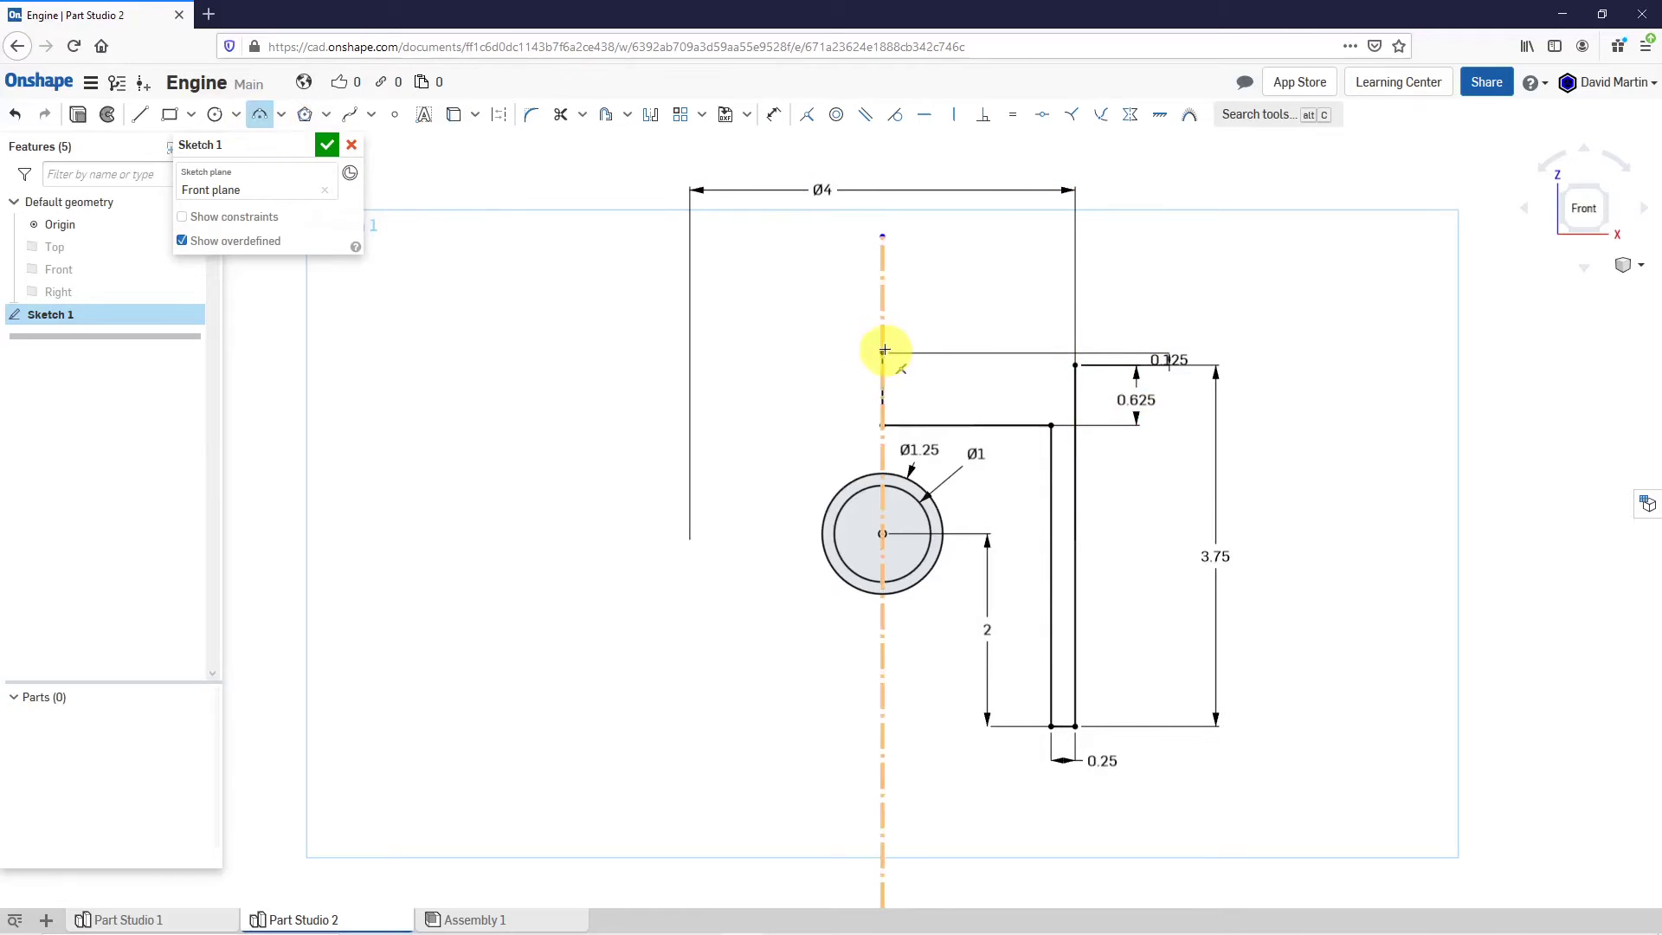
pyautogui.click(885, 353)
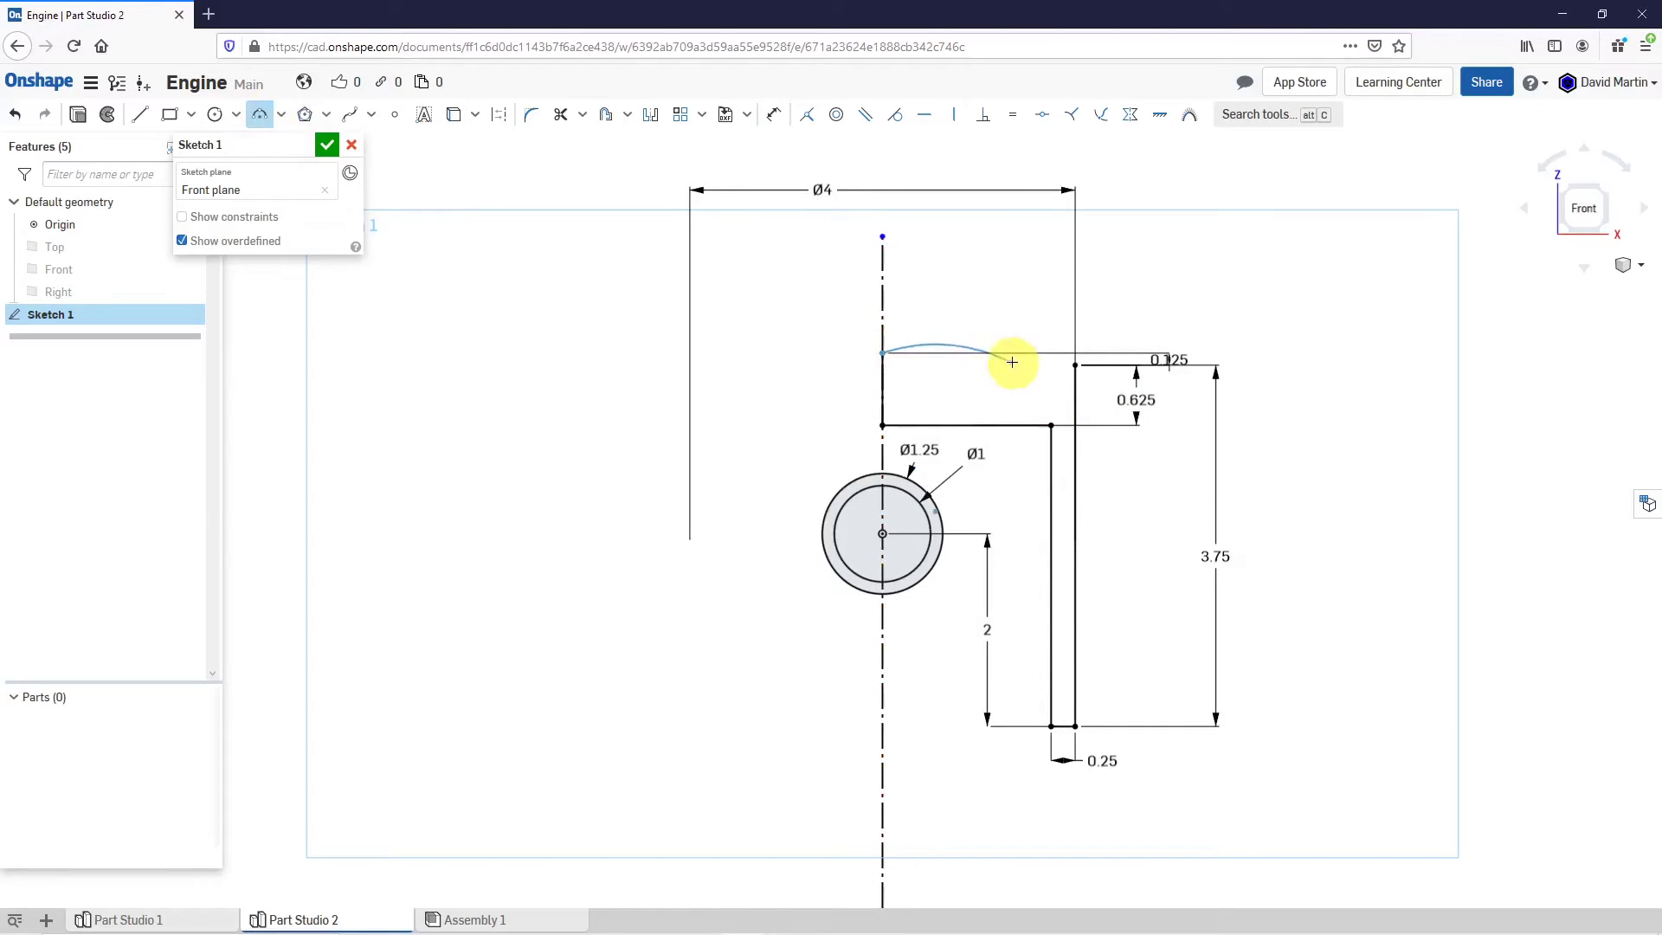
pyautogui.click(1074, 363)
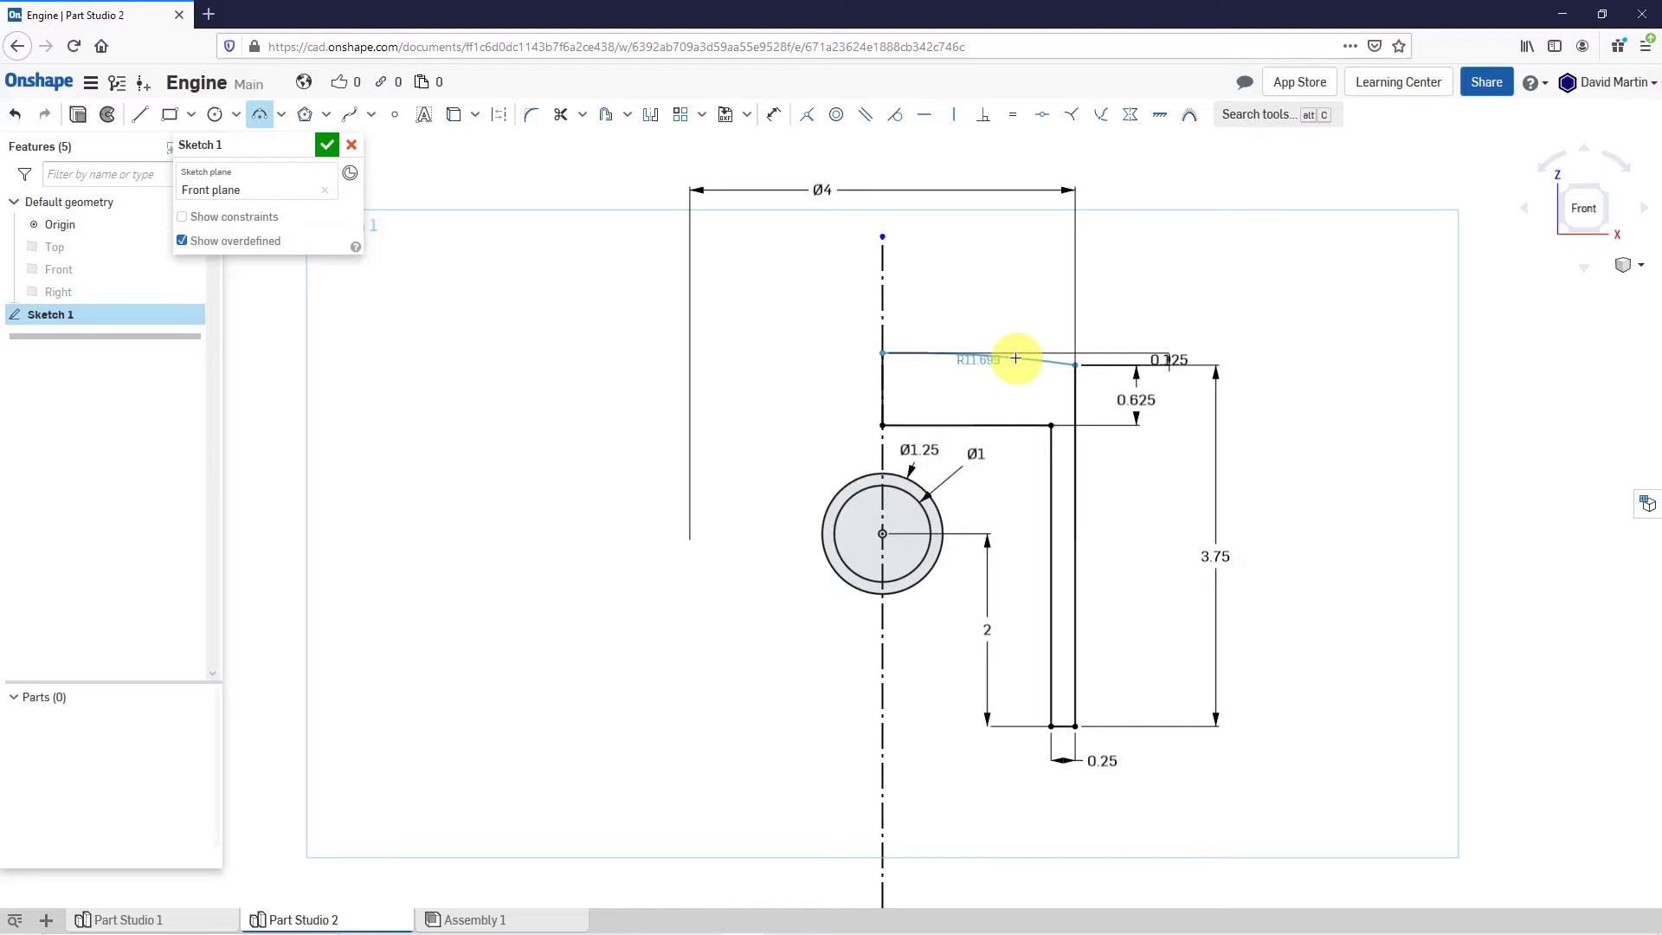
pyautogui.click(1015, 357)
pyautogui.scroll(-3, 1025, 336)
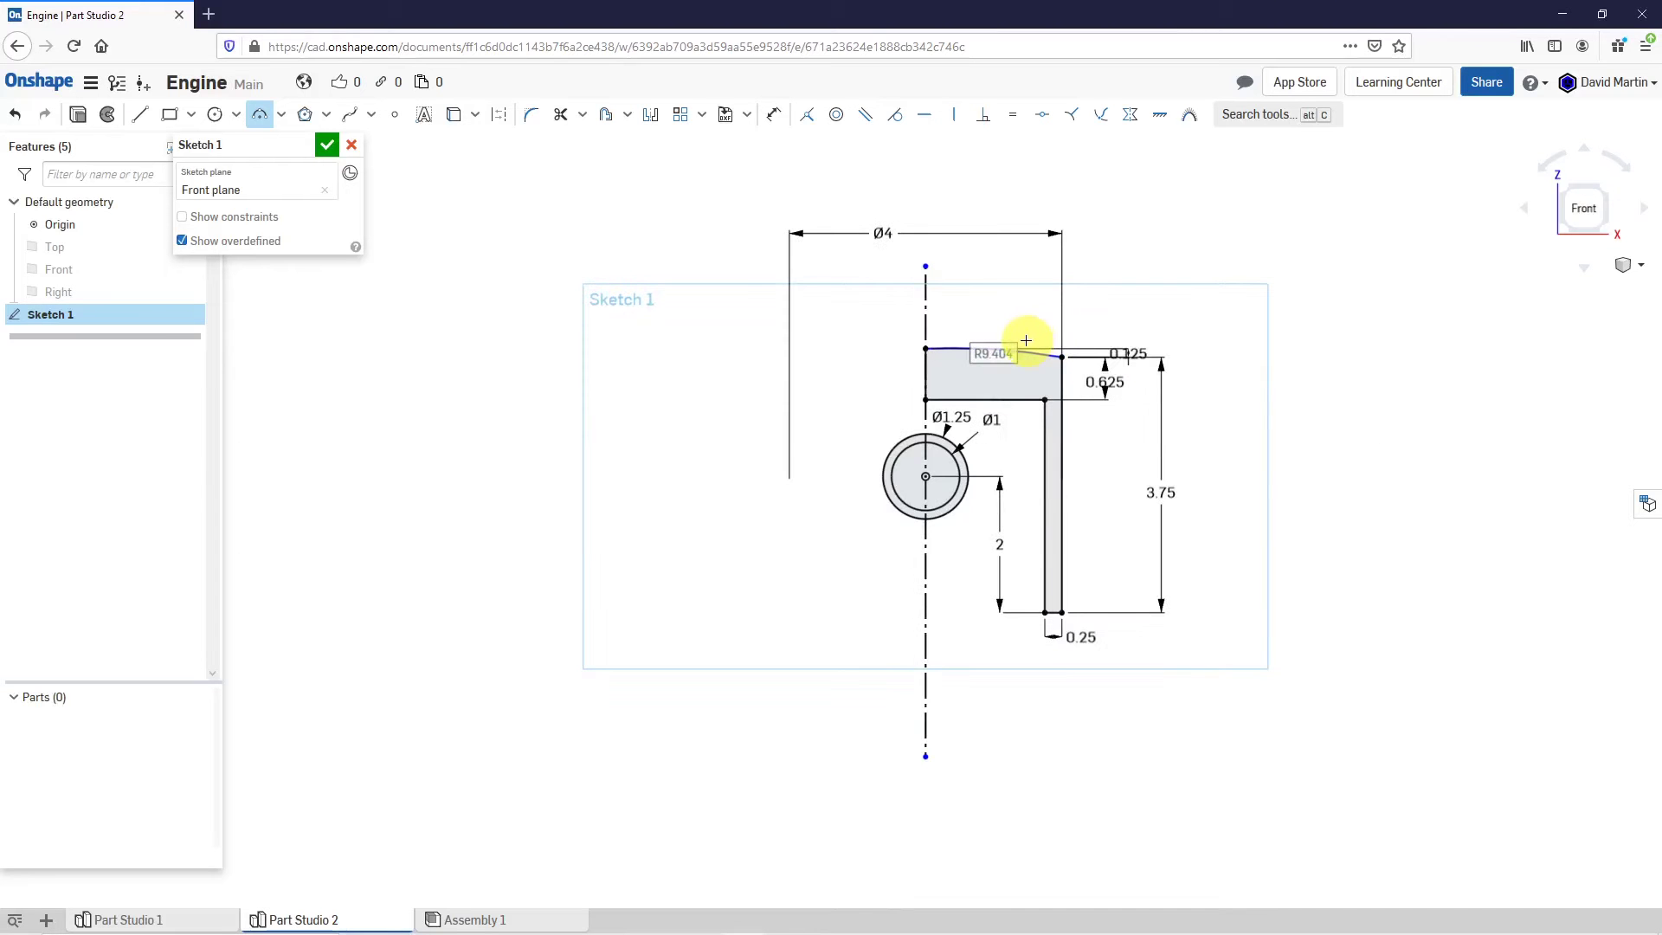
pyautogui.scroll(3, 901, 801)
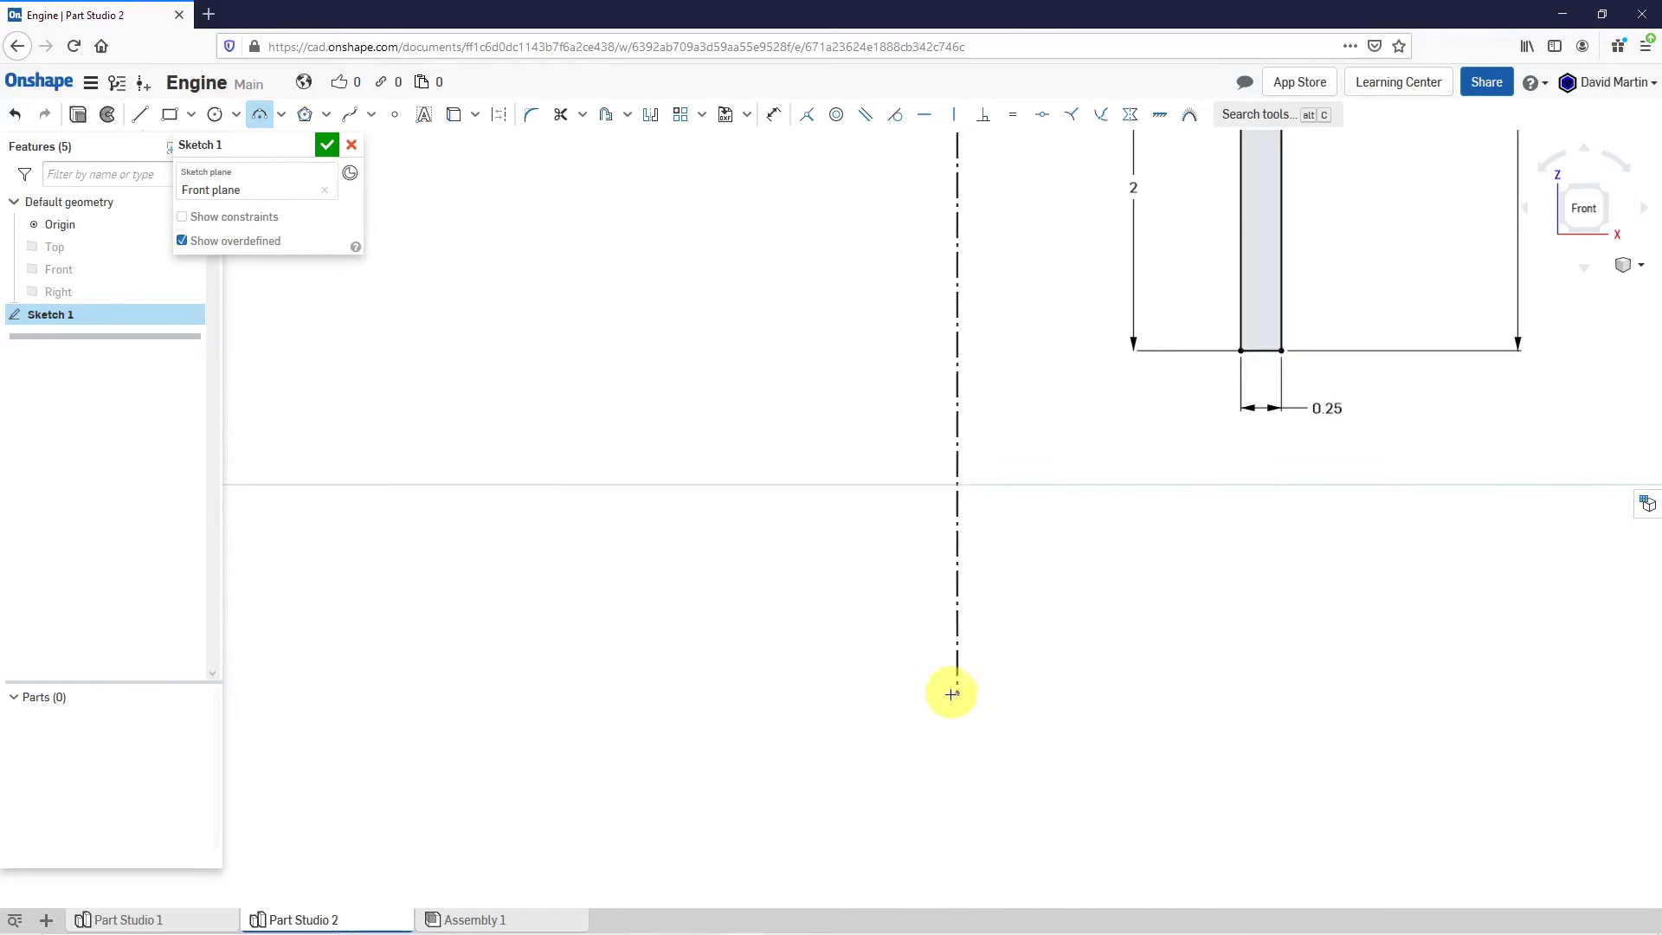
pyautogui.scroll(-3, 879, 715)
pyautogui.scroll(-2, 925, 659)
pyautogui.scroll(1, 1067, 178)
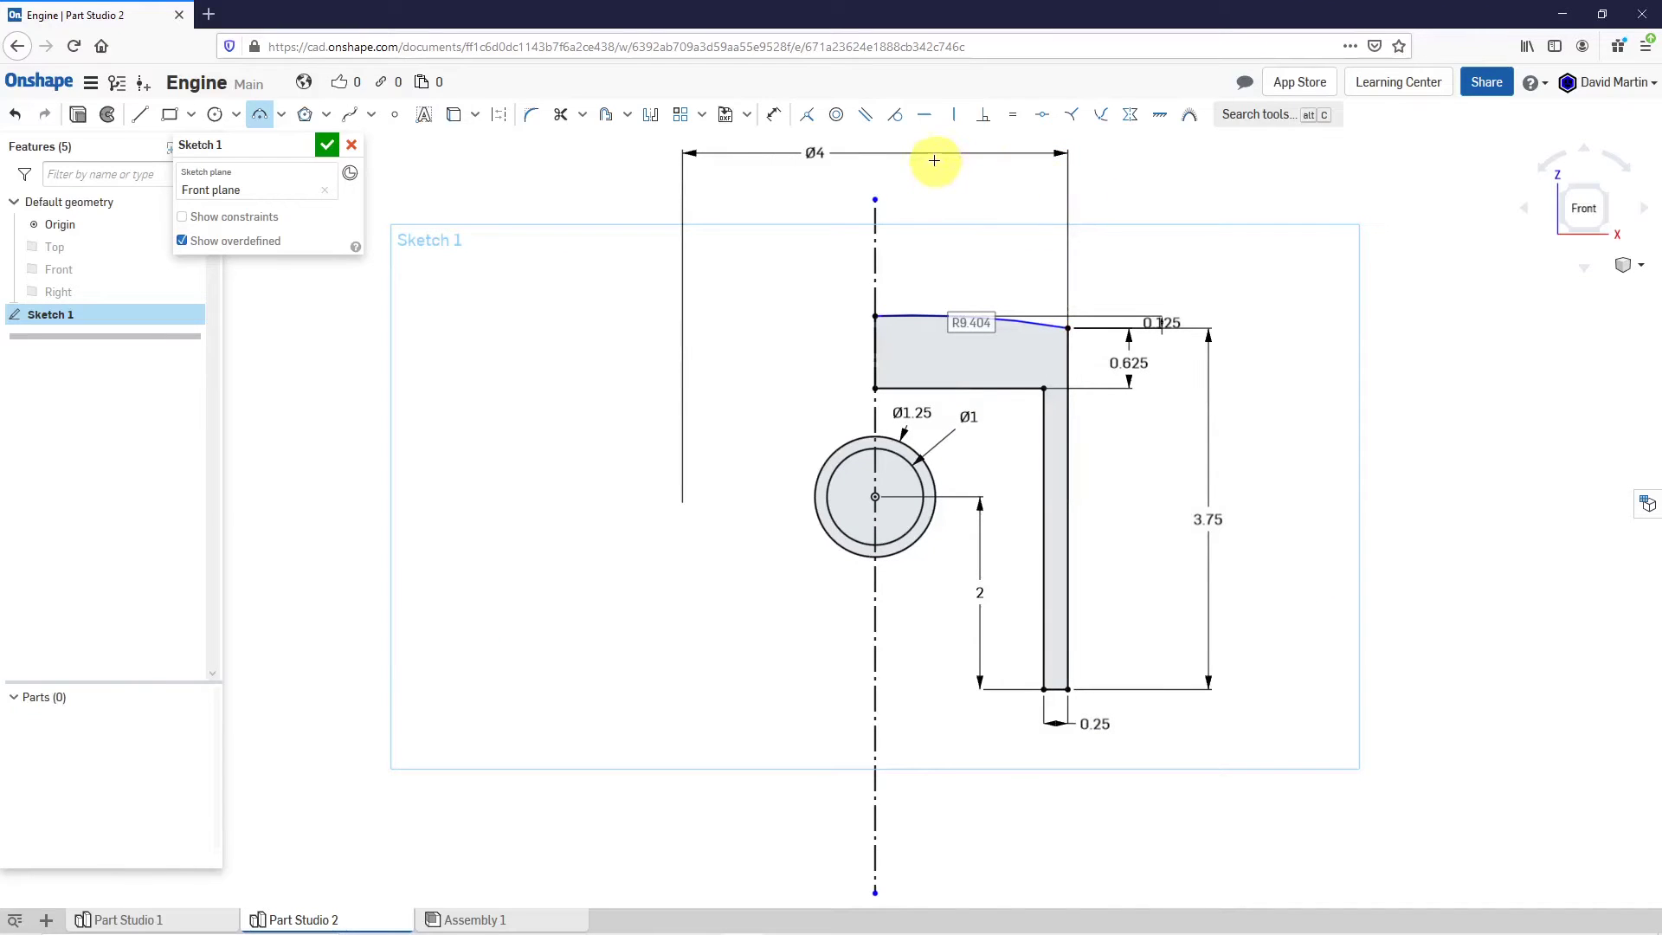
pyautogui.click(817, 128)
pyautogui.scroll(-1, 1021, 382)
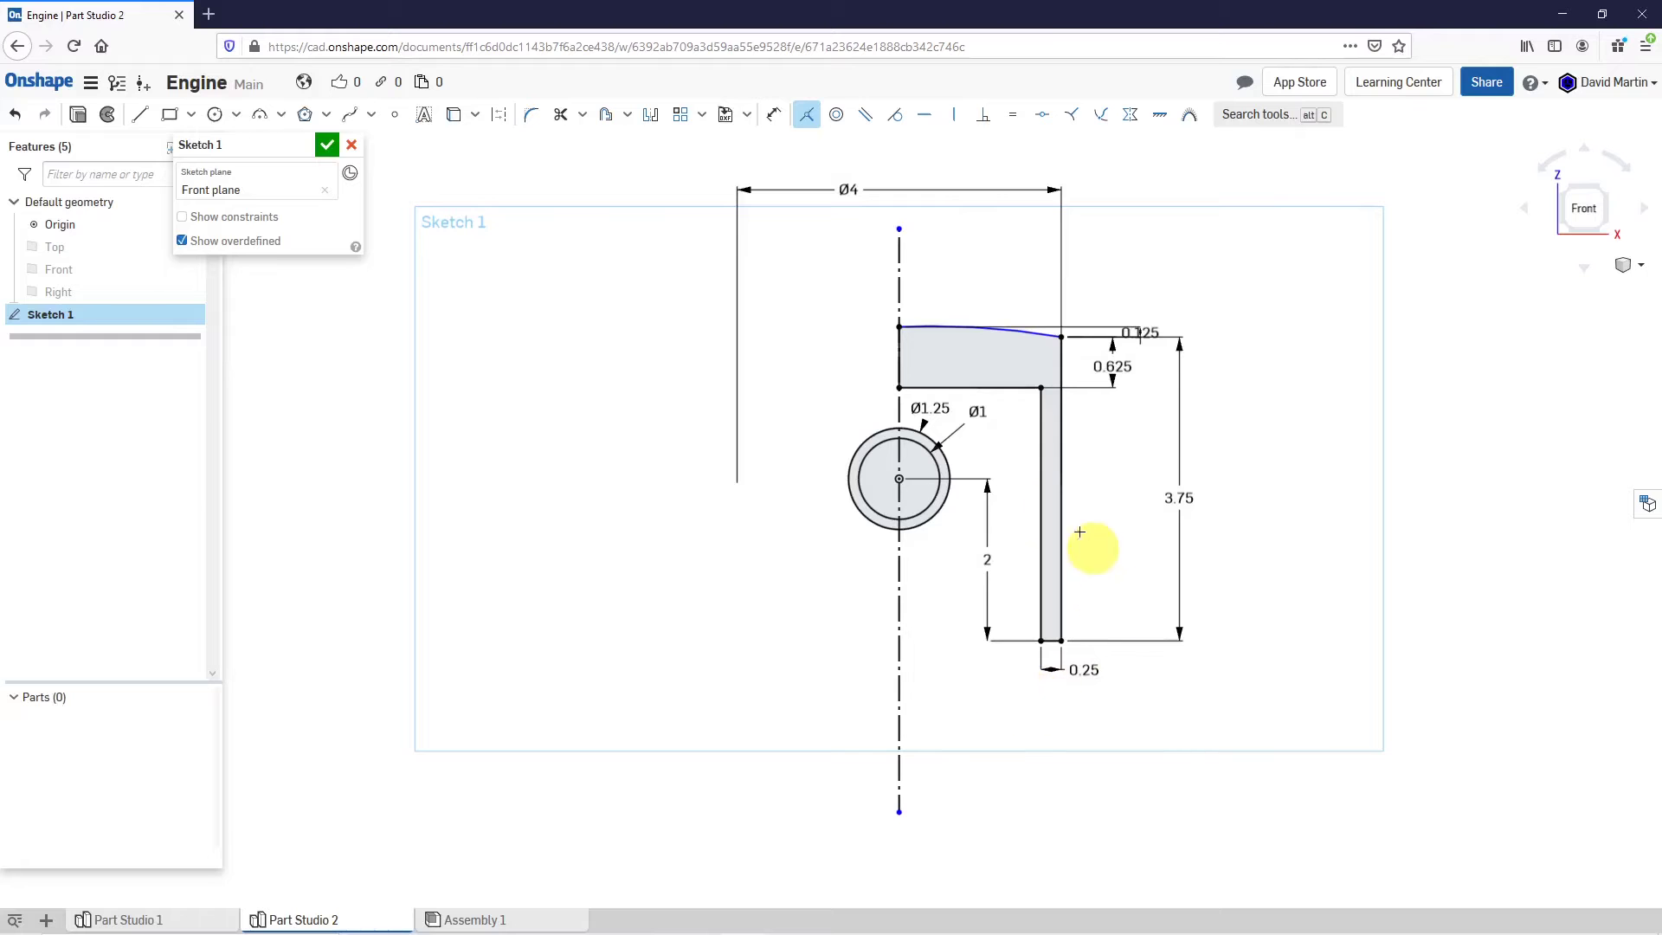
# Sketch a corner rectangle about 0.176 by 0.203 in inside the wall, against its outer line just below the horizontal line.
pyautogui.click(170, 115)
pyautogui.scroll(5, 1025, 402)
pyautogui.scroll(4, 1139, 382)
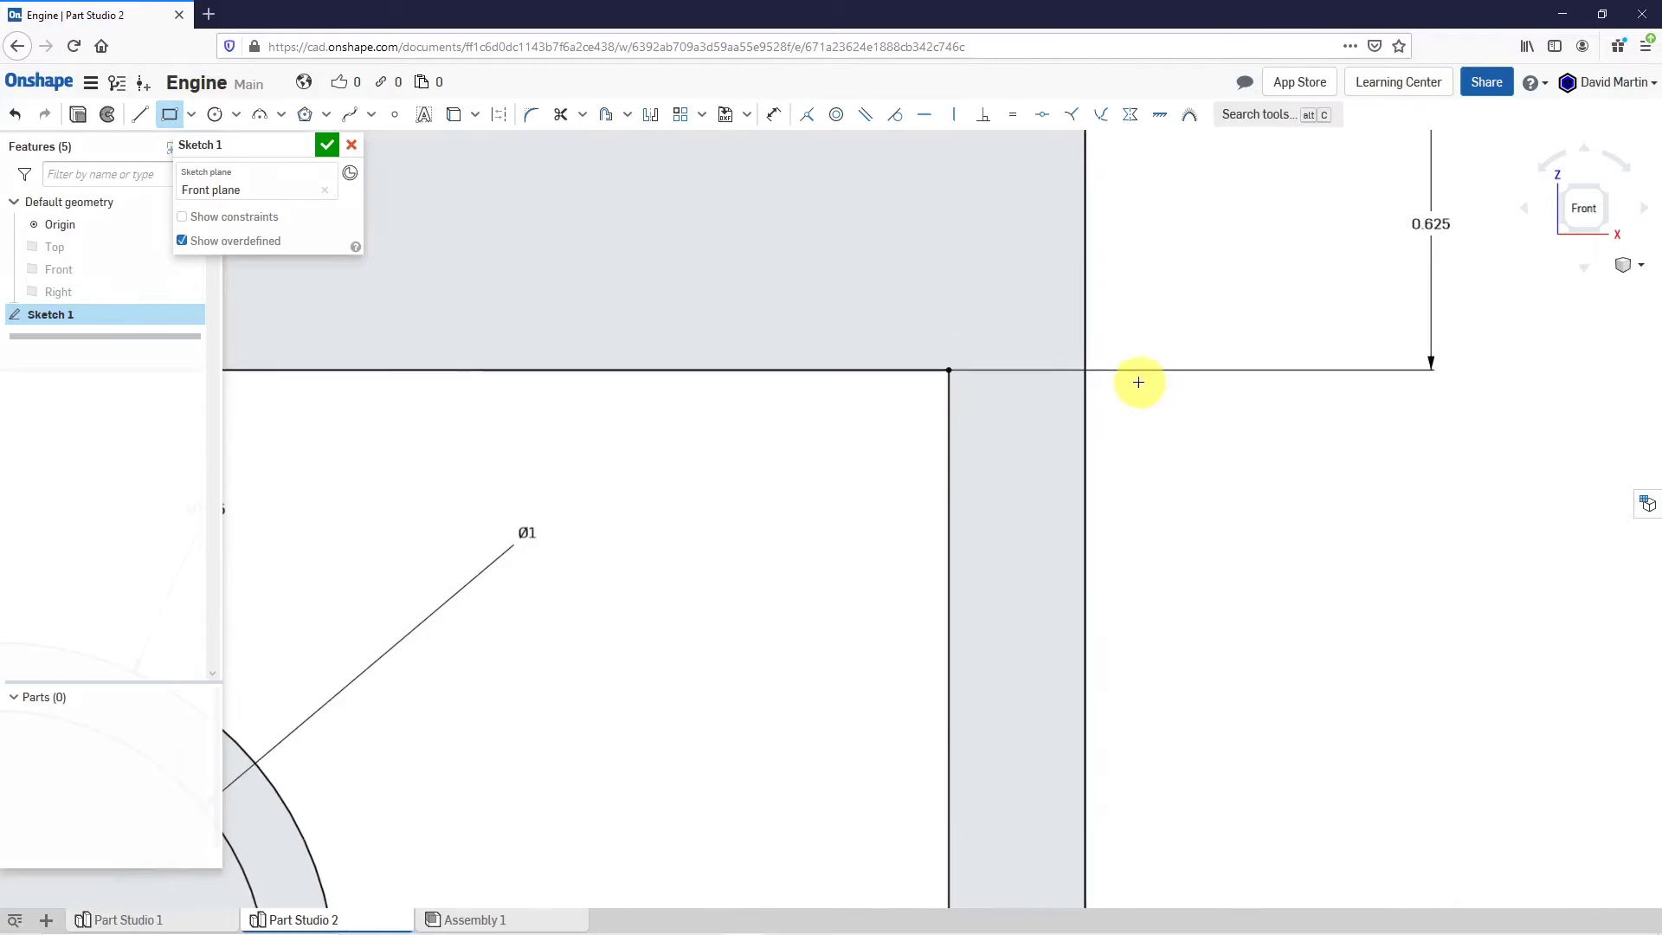
pyautogui.click(1087, 372)
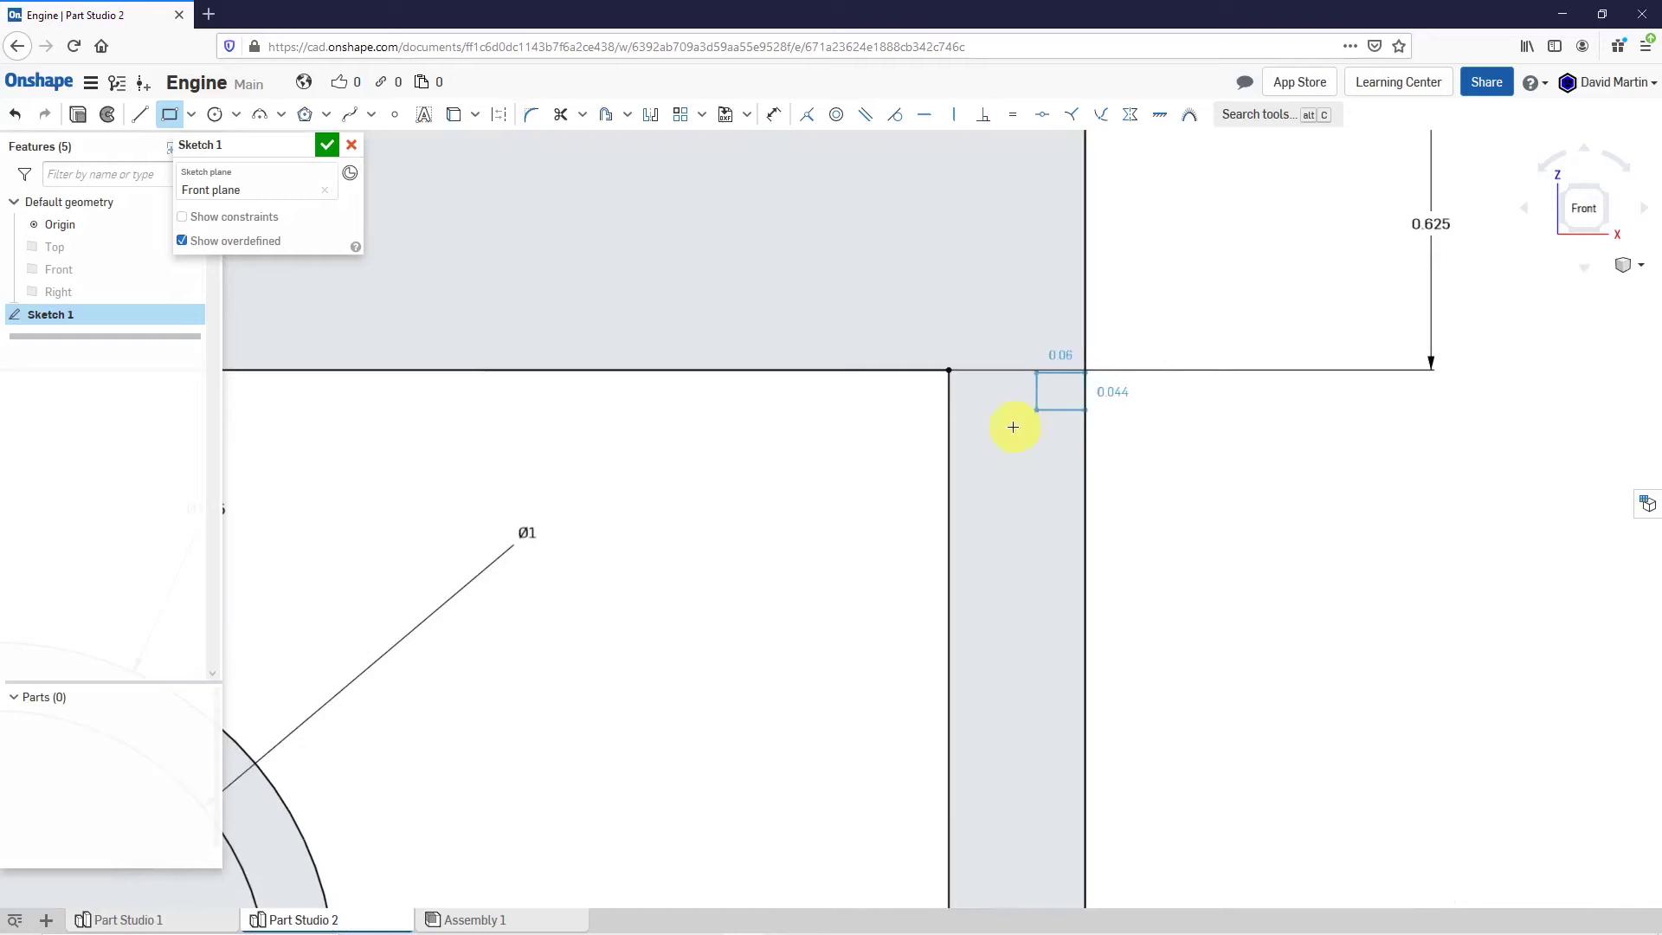
pyautogui.click(987, 483)
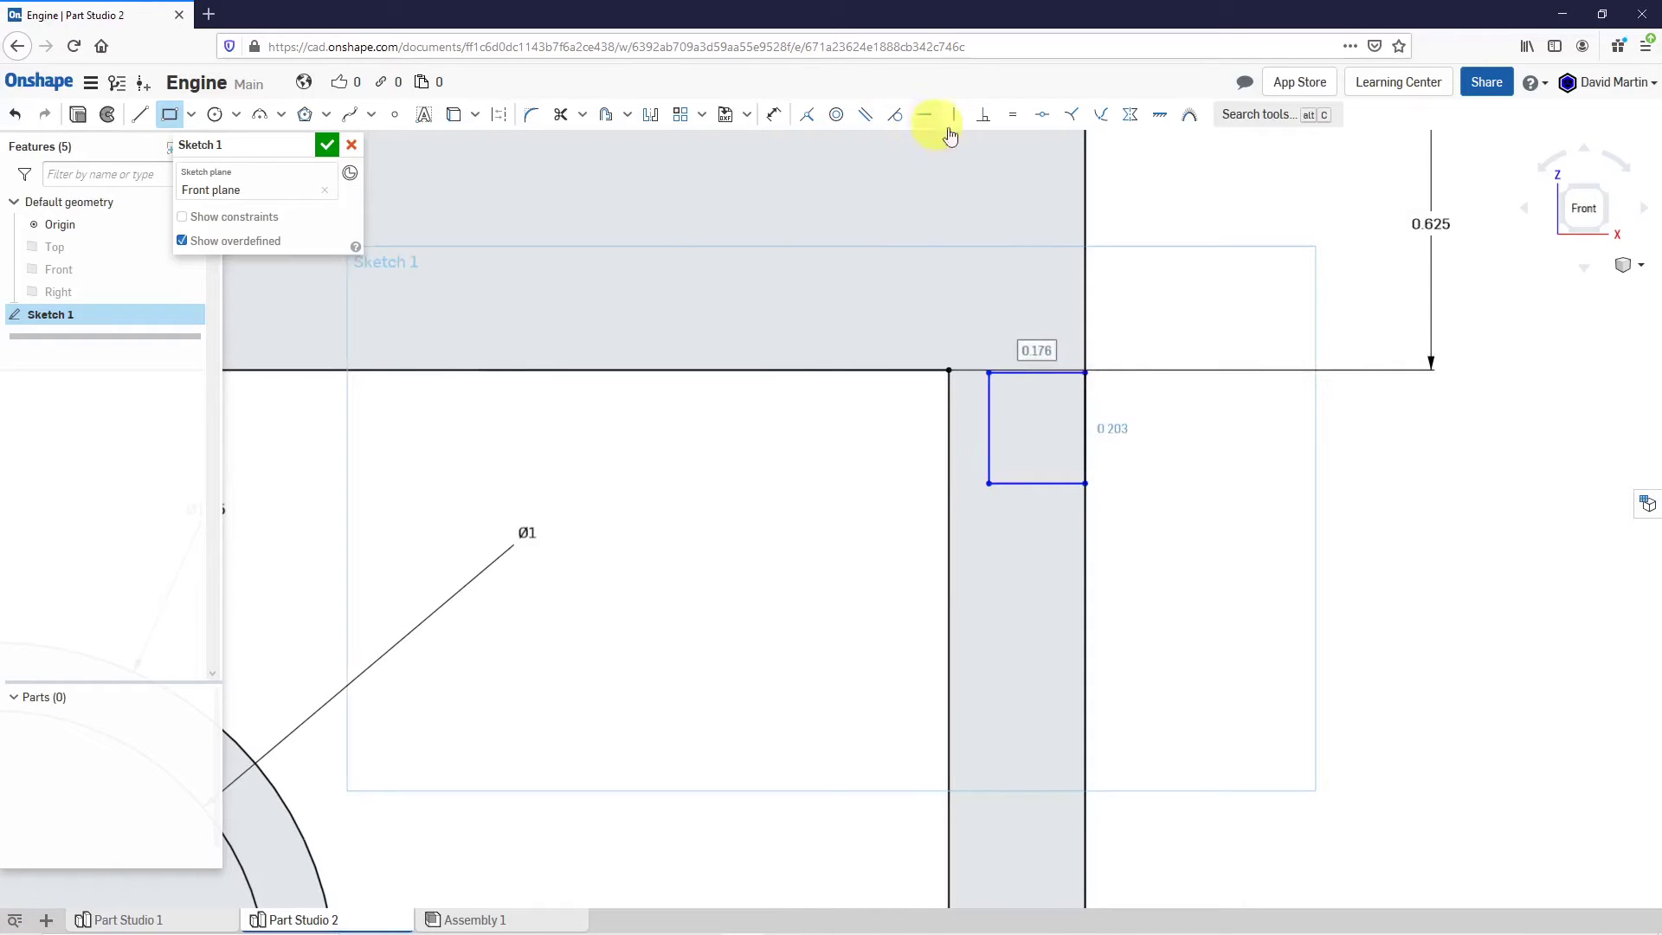
# Dimension the small rectangle's width and height to 1.5/8 in each.
pyautogui.click(771, 116)
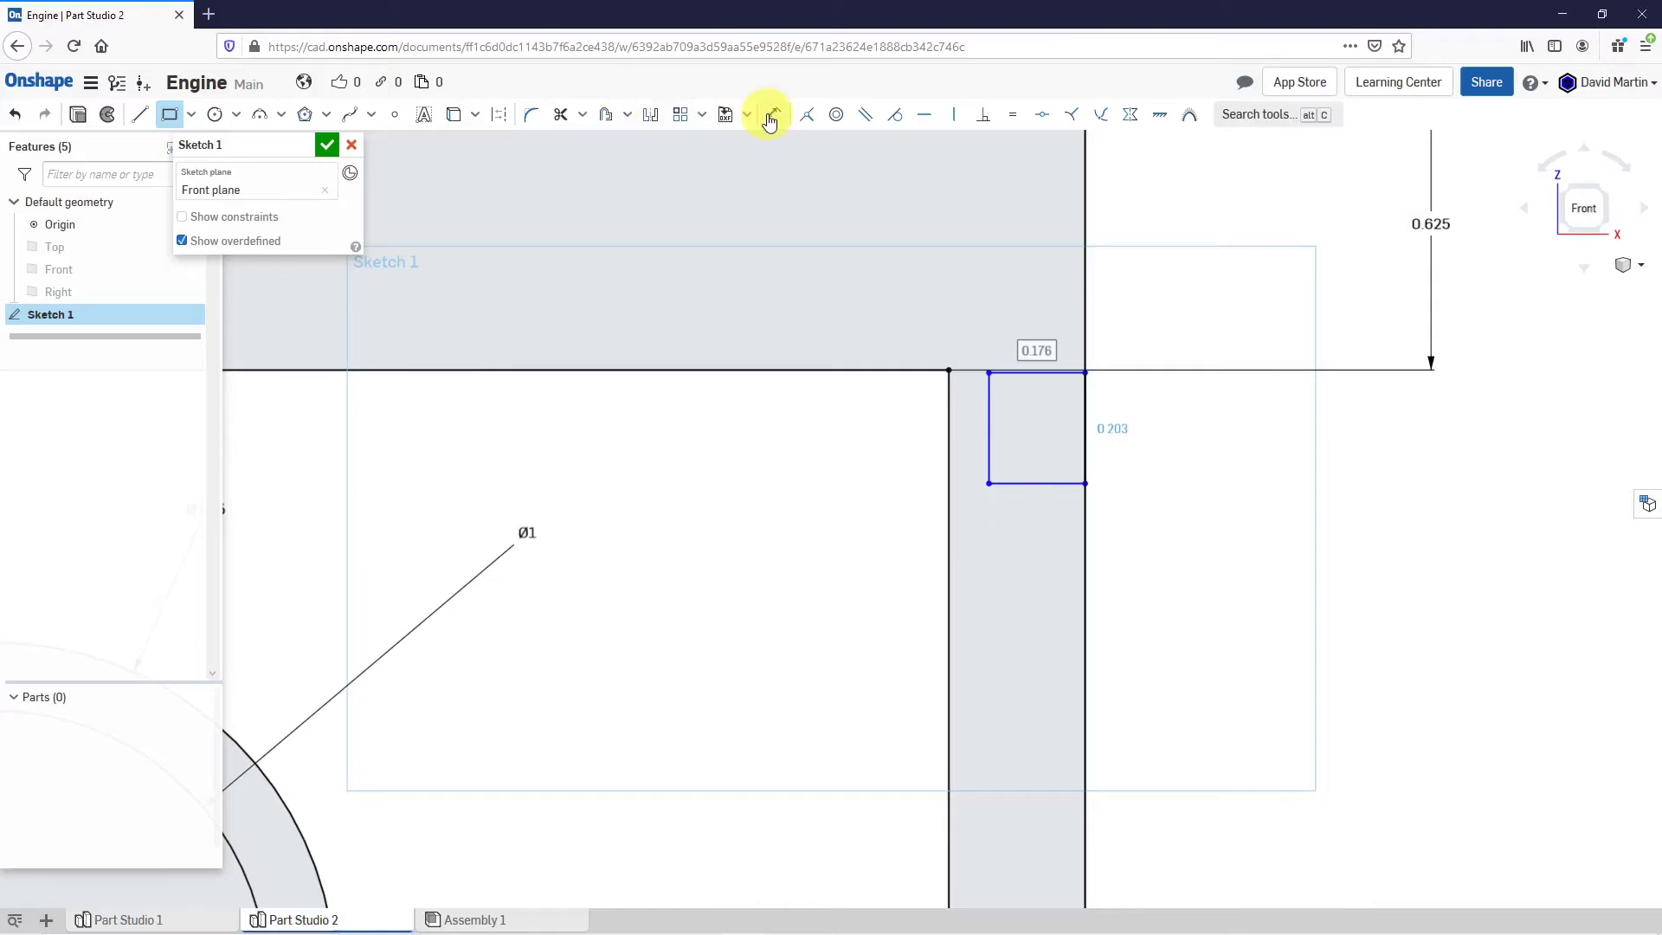
pyautogui.click(1040, 483)
pyautogui.click(1170, 516)
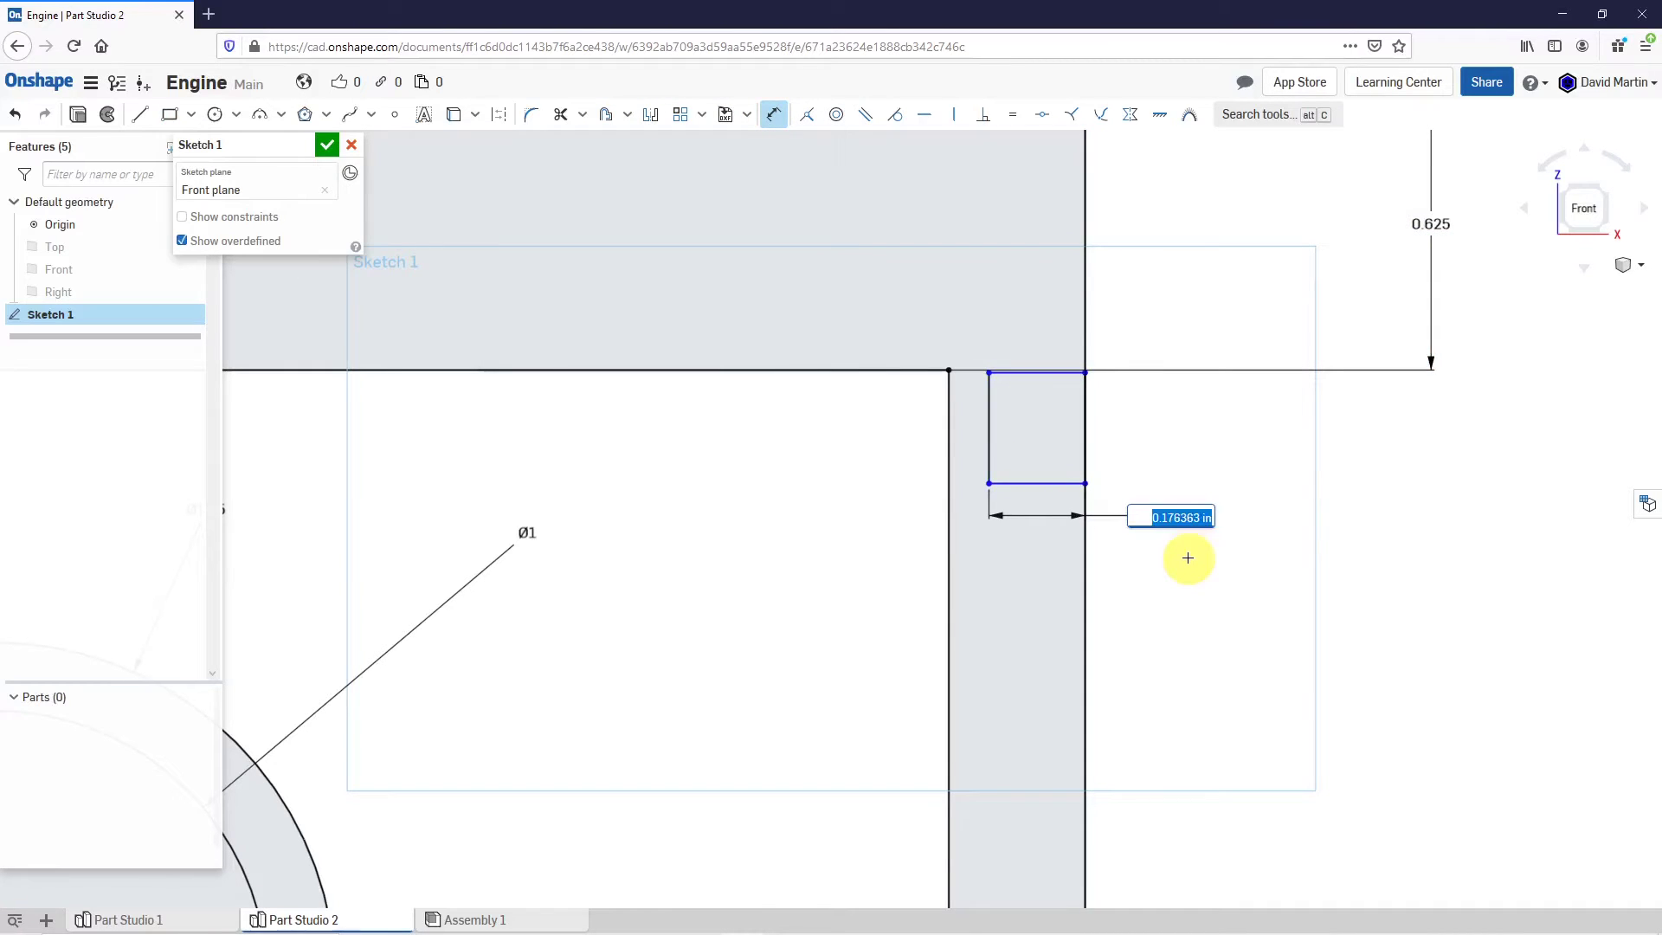
pyautogui.write('1.5/8')
pyautogui.press('Return')
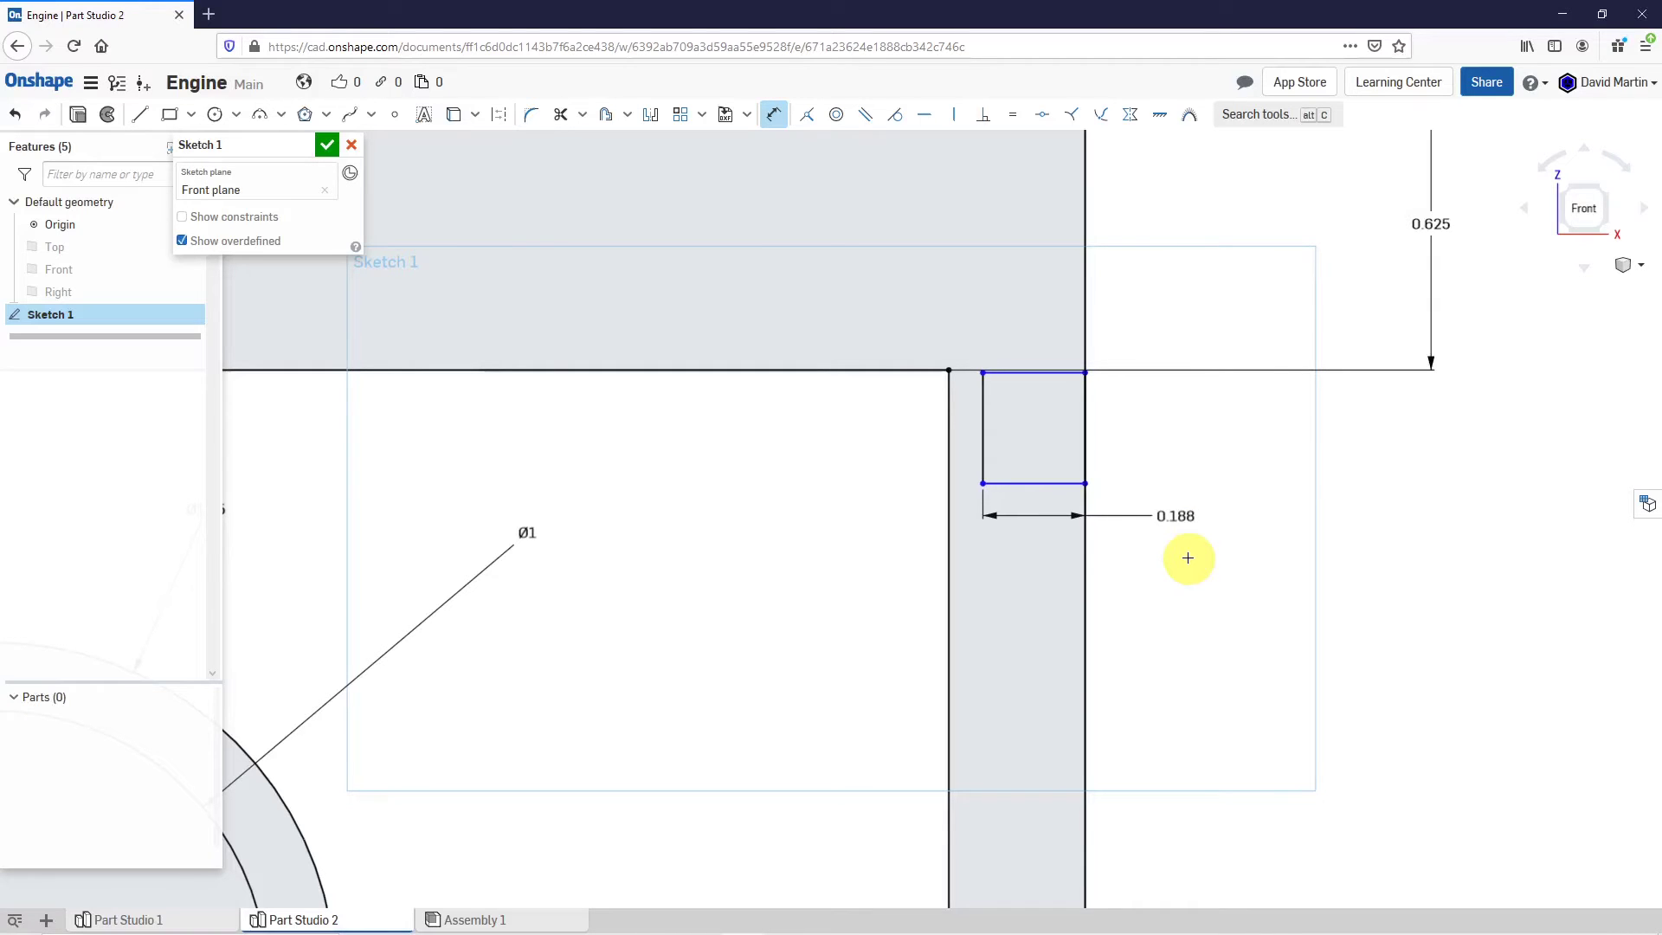
pyautogui.click(983, 430)
pyautogui.click(1151, 428)
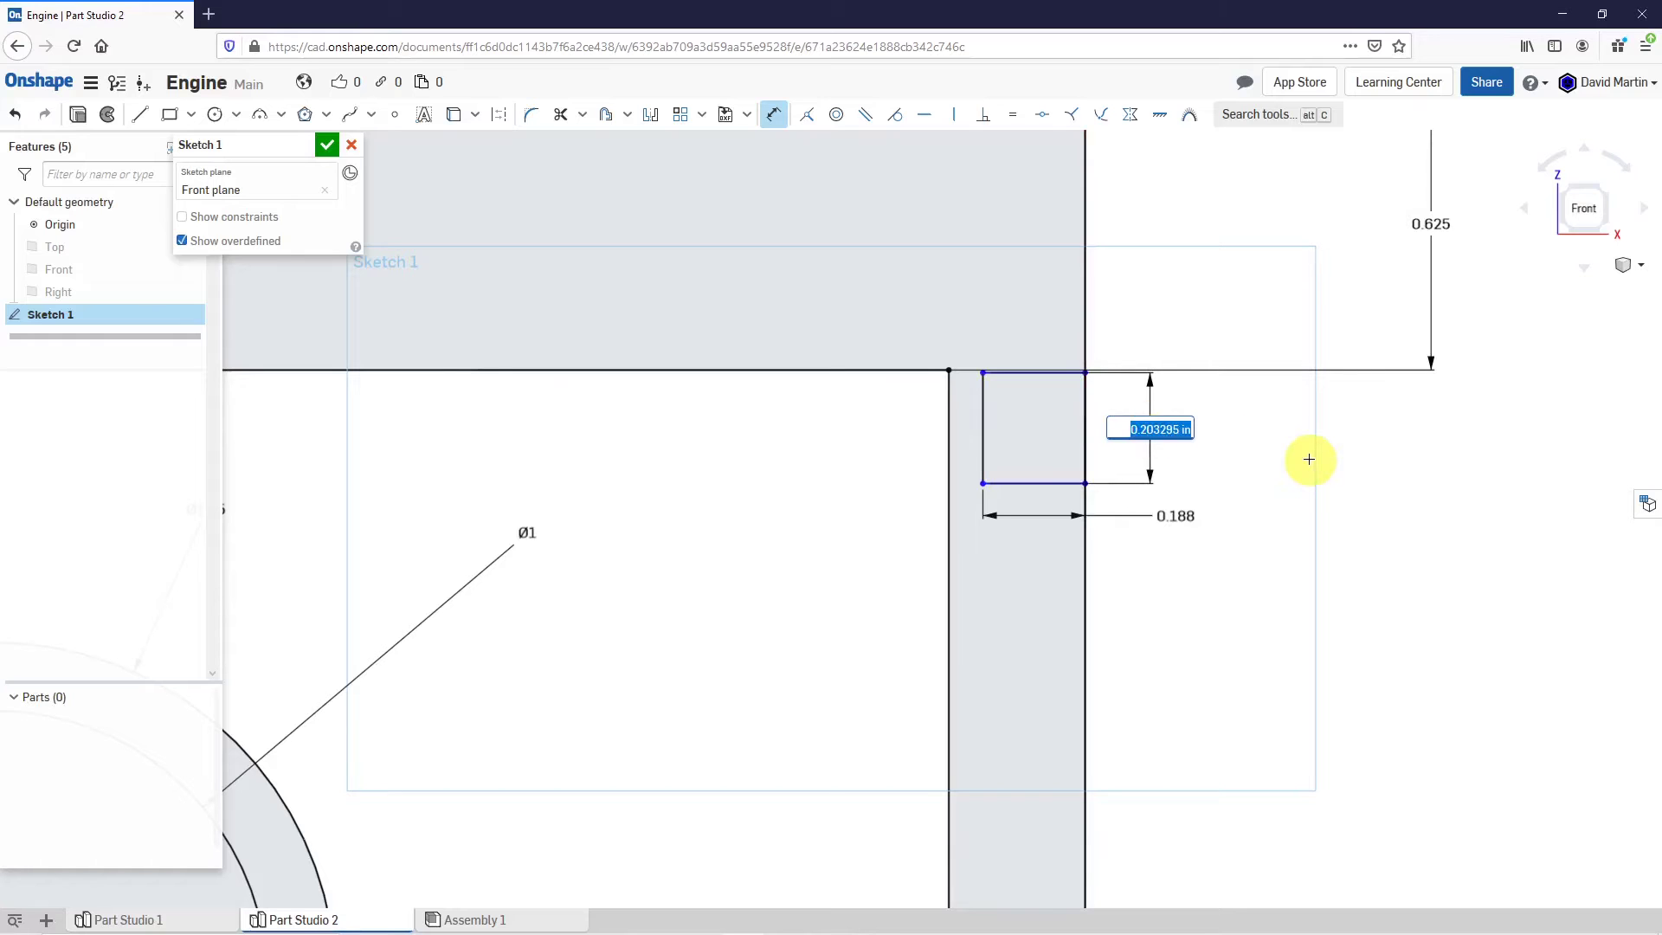
pyautogui.write('1.5/8')
pyautogui.press('Return')
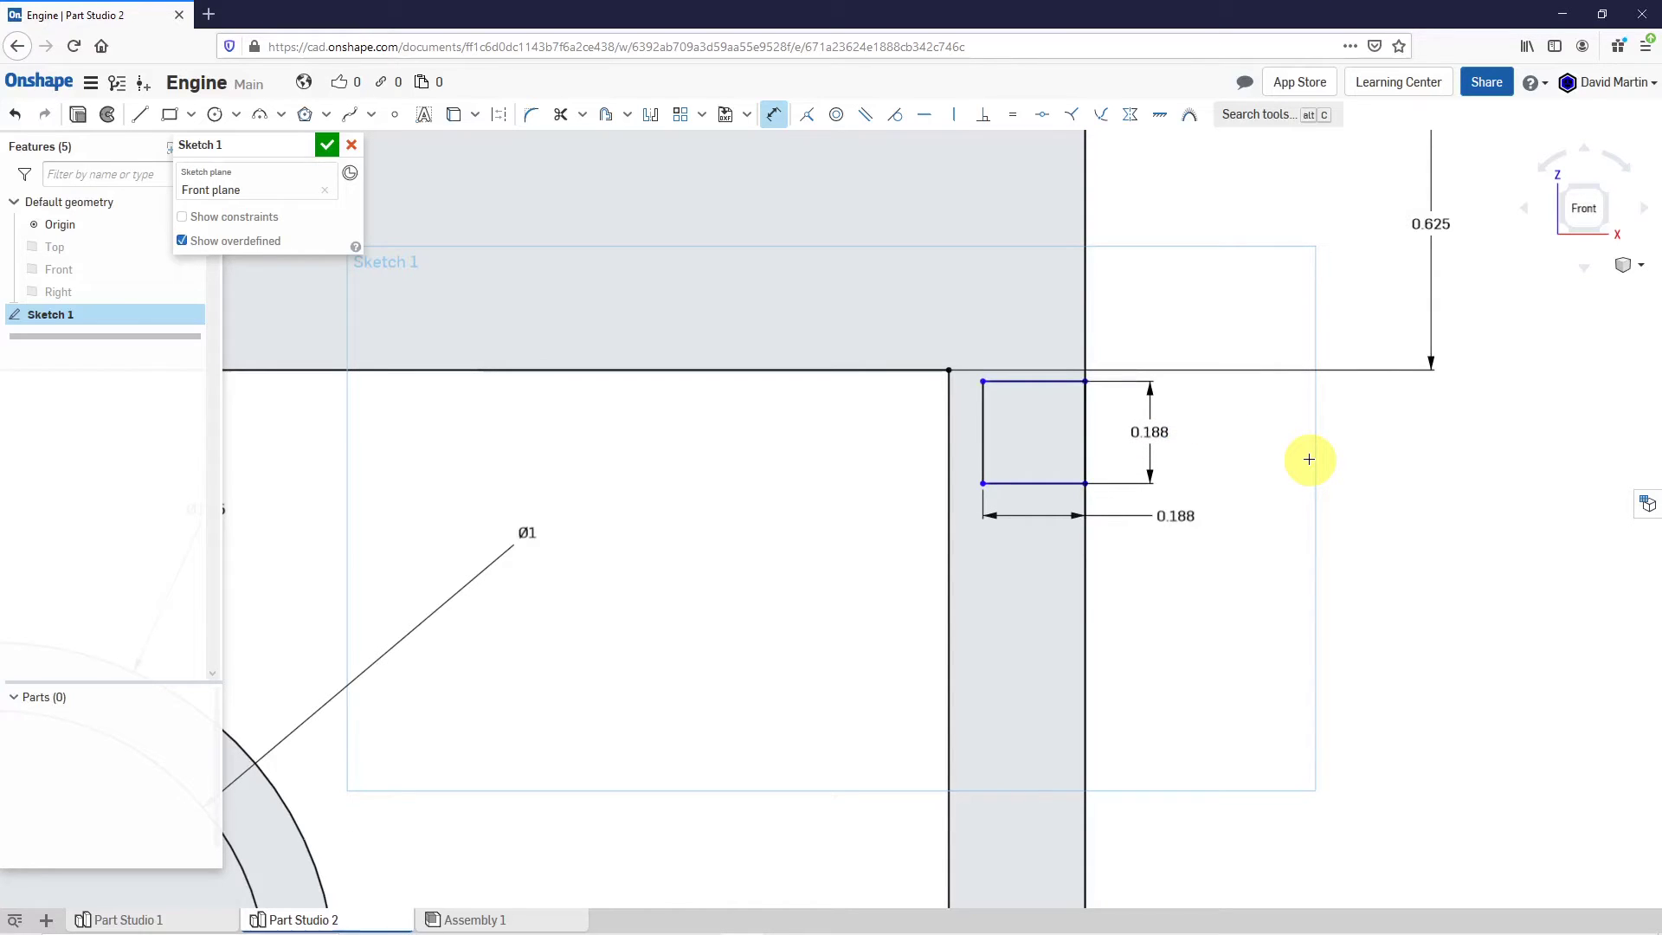
# Make the small rectangle's top edge coincident with the horizontal line above the circles.
pyautogui.click(808, 119)
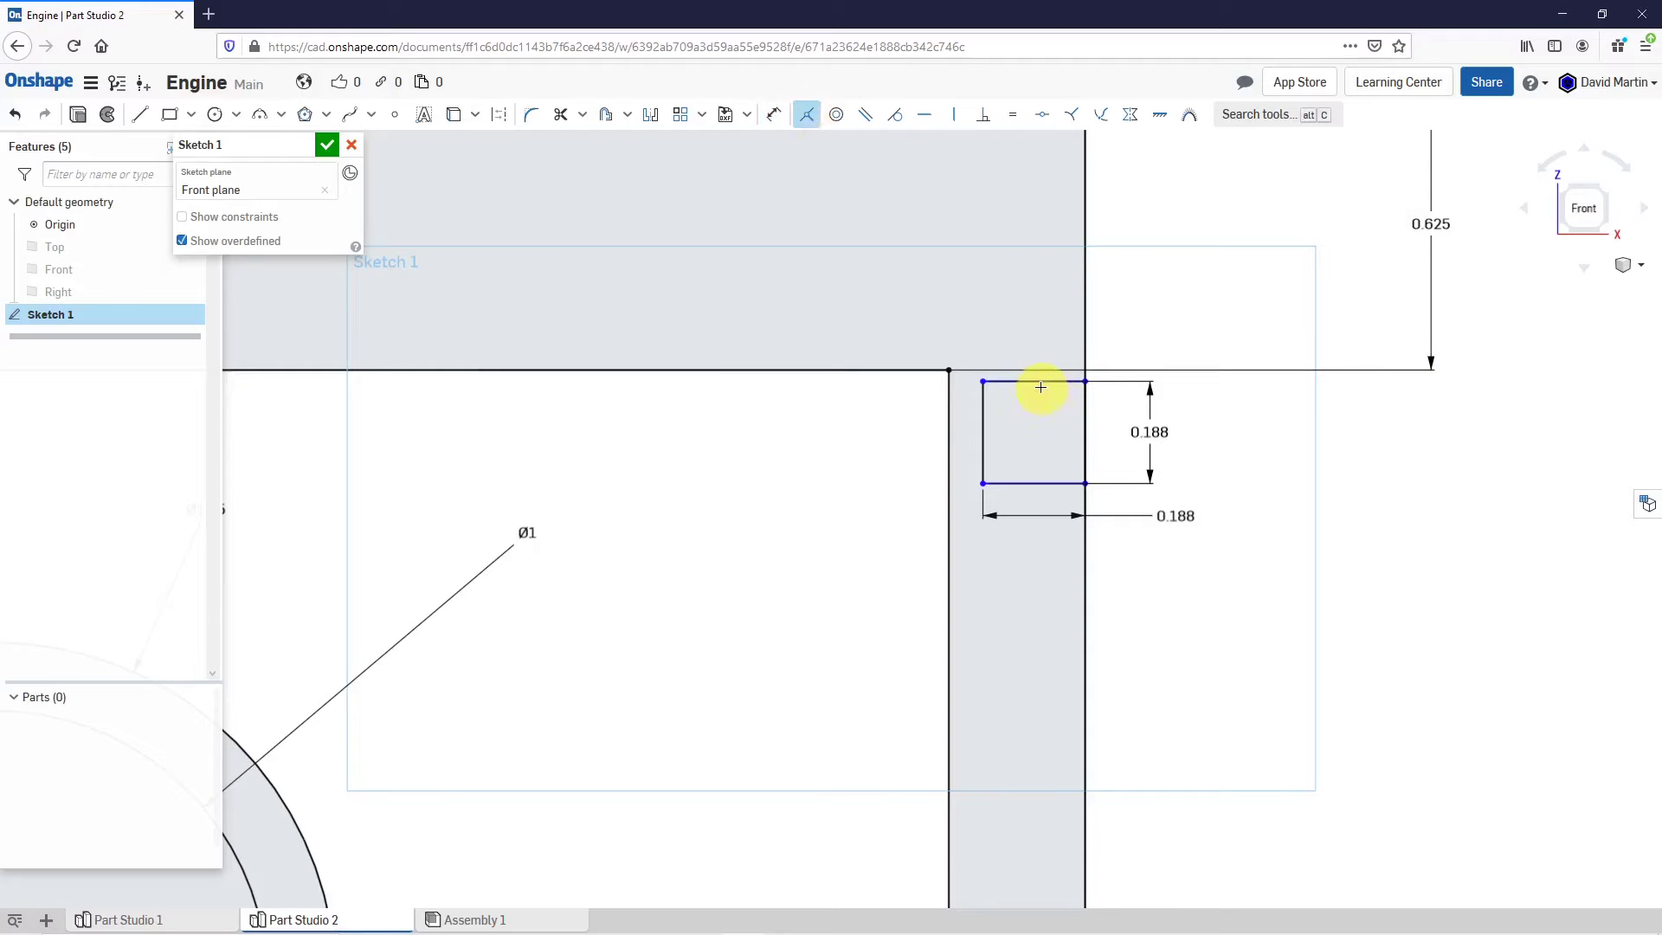
pyautogui.click(1040, 384)
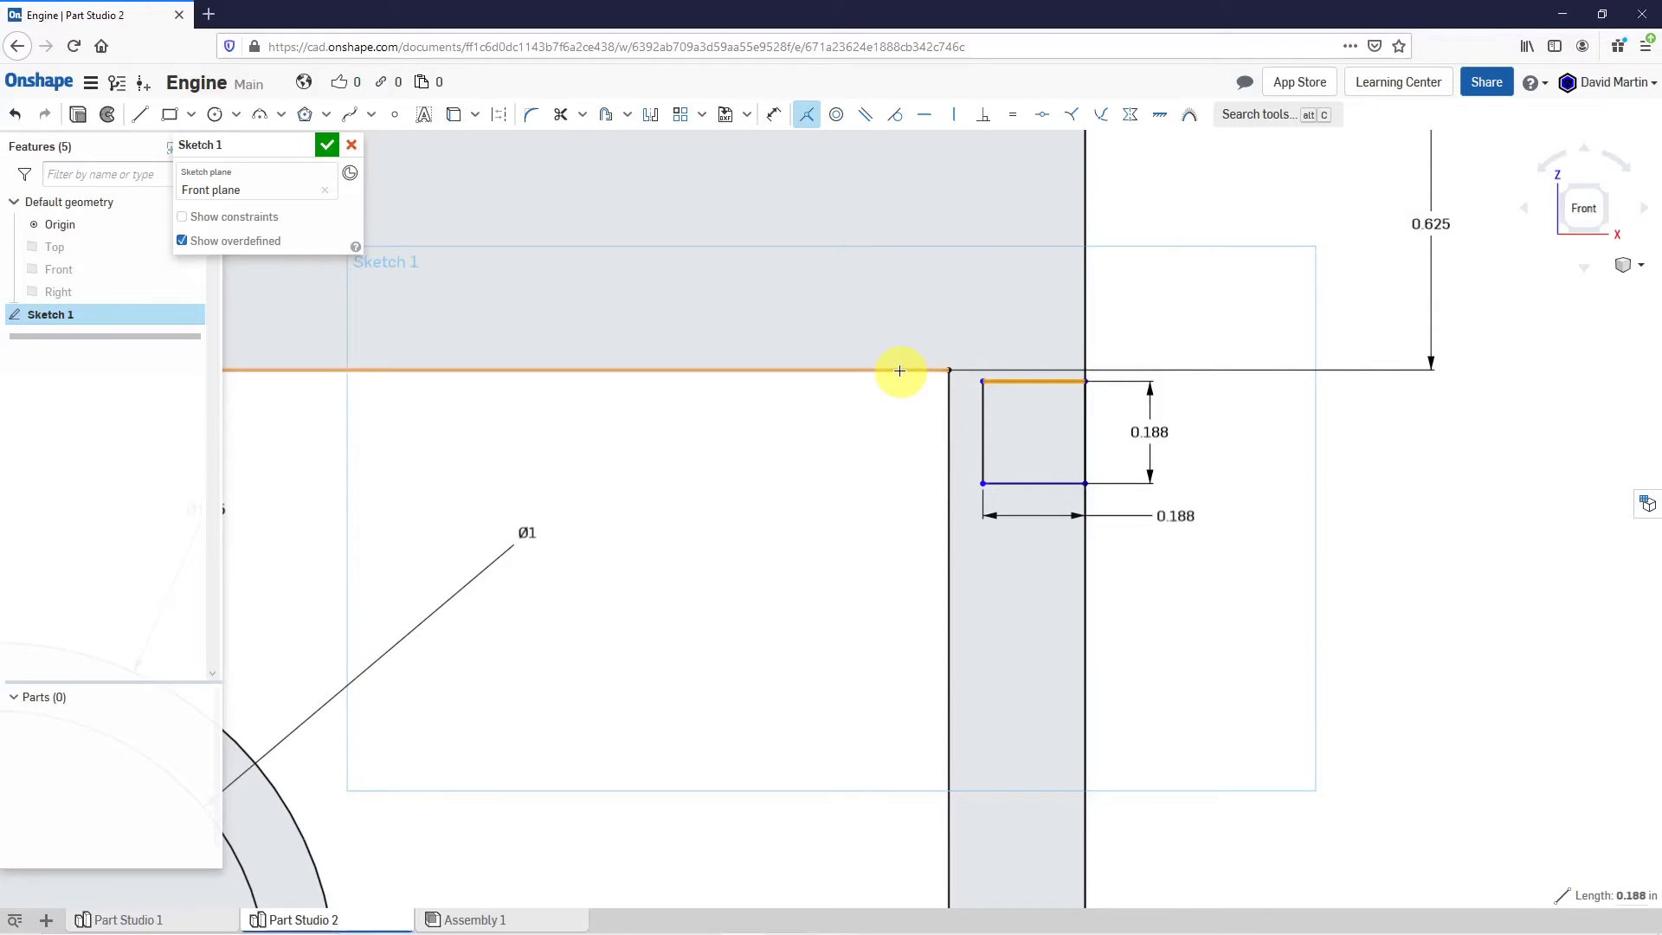
pyautogui.click(899, 371)
# Sketch a closed trapezoid below the circles across the centreline, with a base about 2.17 in and a top edge about 1.51 in long.
pyautogui.scroll(-3, 1109, 410)
pyautogui.scroll(-5, 1107, 410)
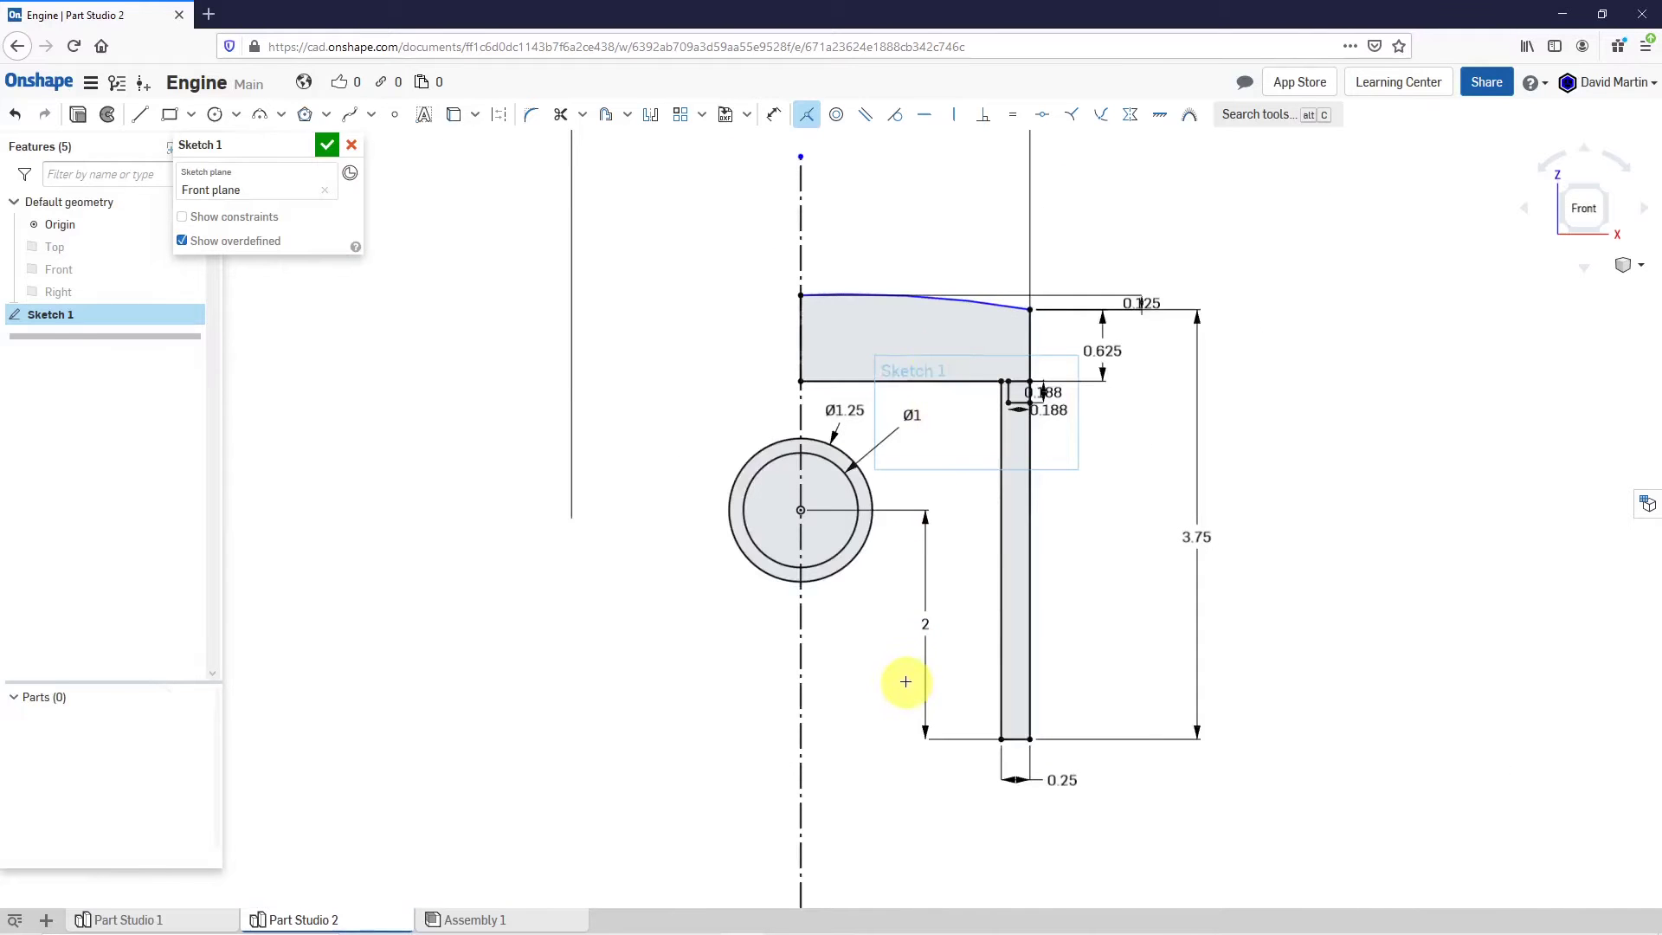
pyautogui.scroll(-2, 845, 683)
pyautogui.scroll(1, 844, 683)
pyautogui.scroll(4, 809, 759)
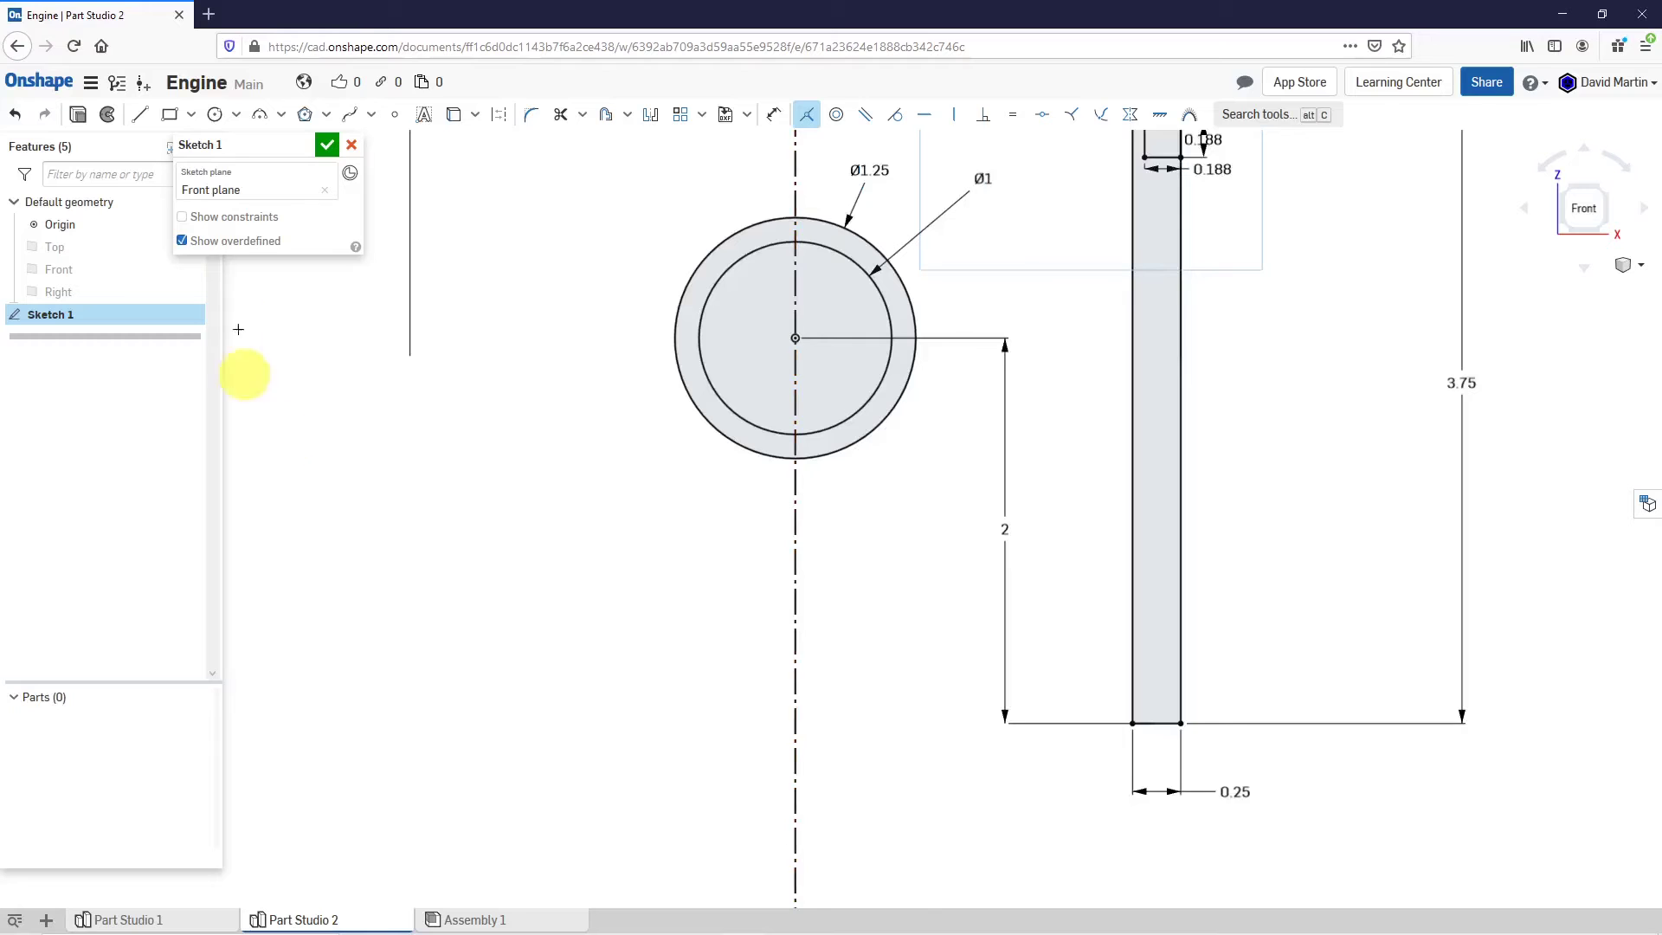
pyautogui.click(146, 121)
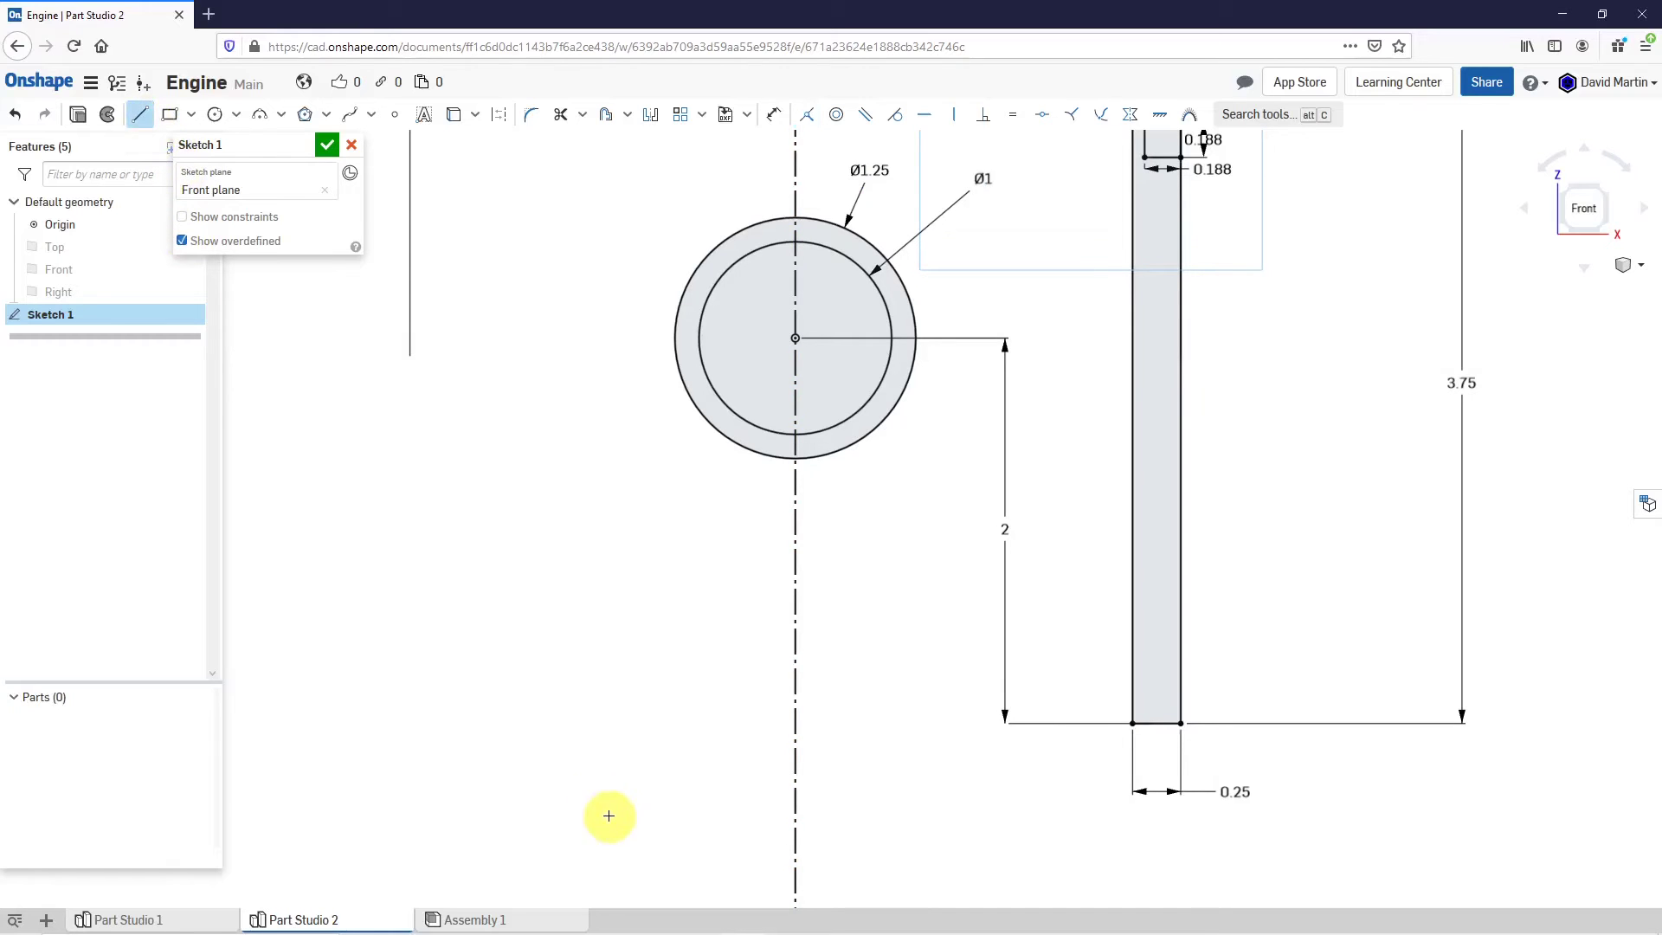
pyautogui.click(577, 721)
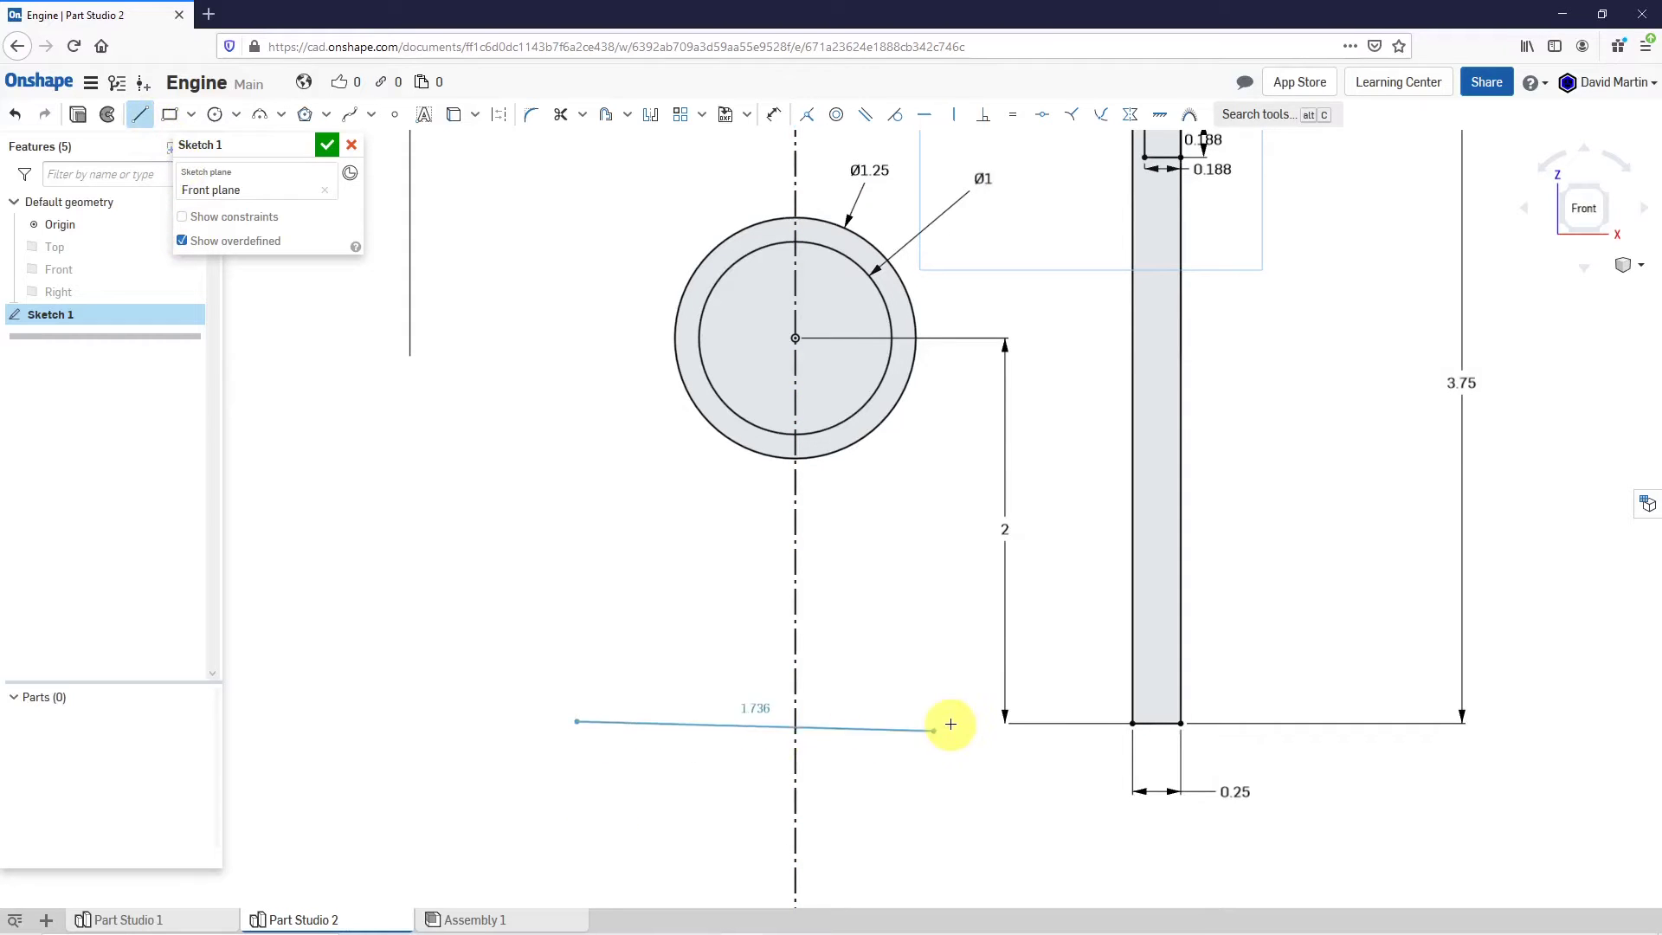
pyautogui.click(995, 720)
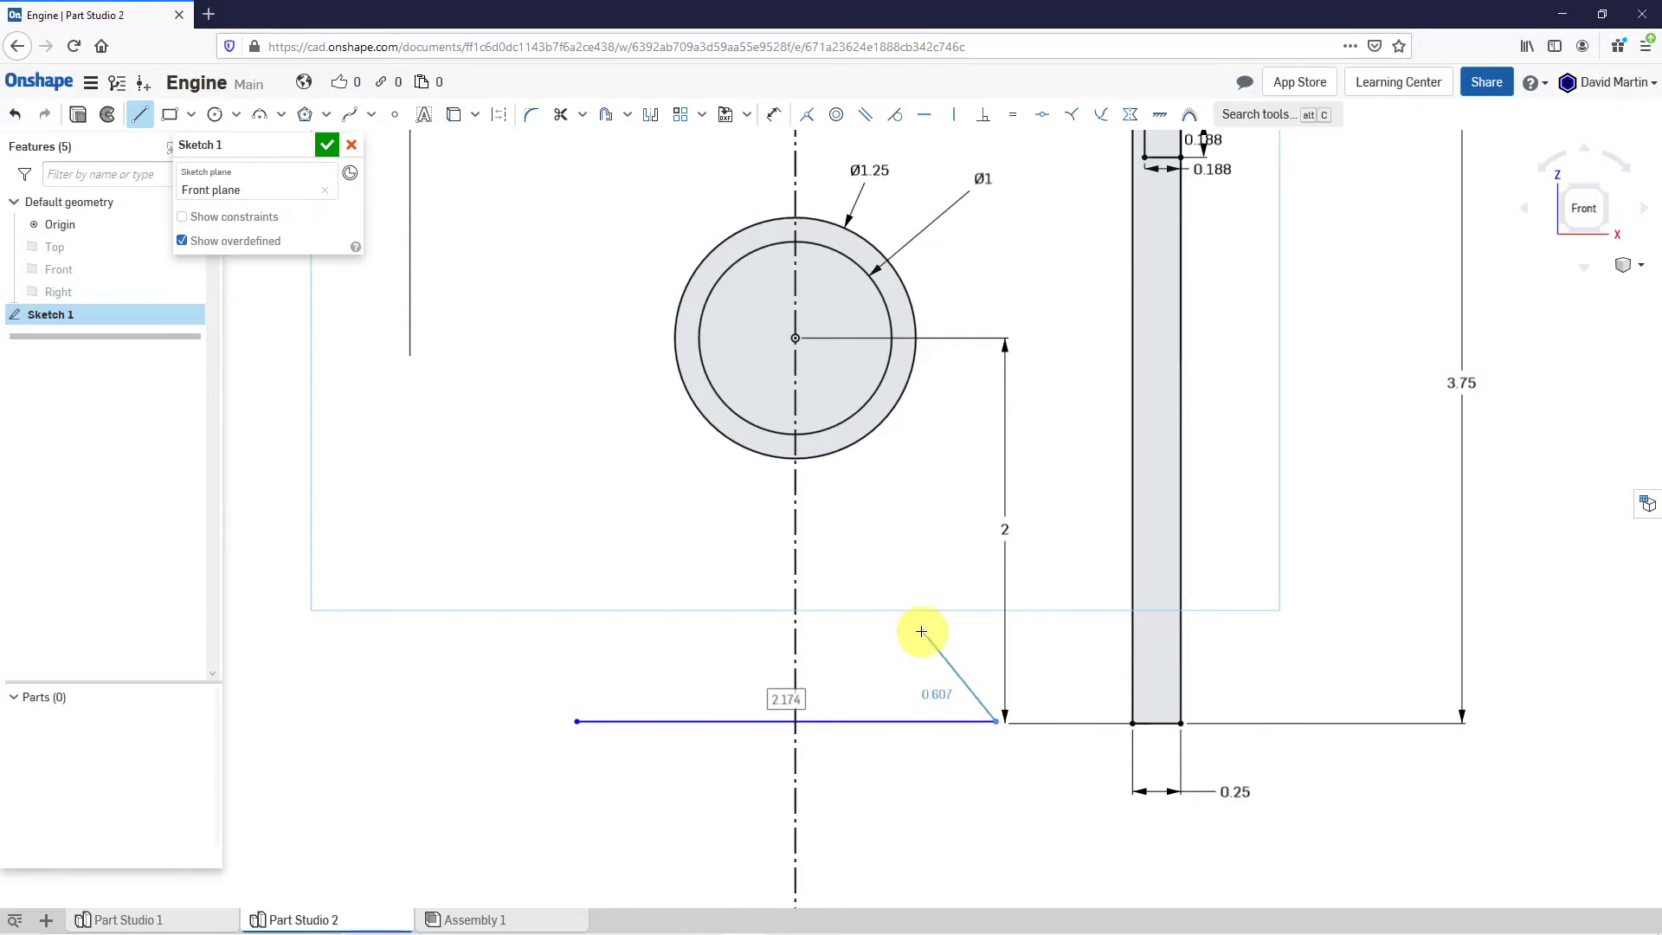
pyautogui.click(922, 631)
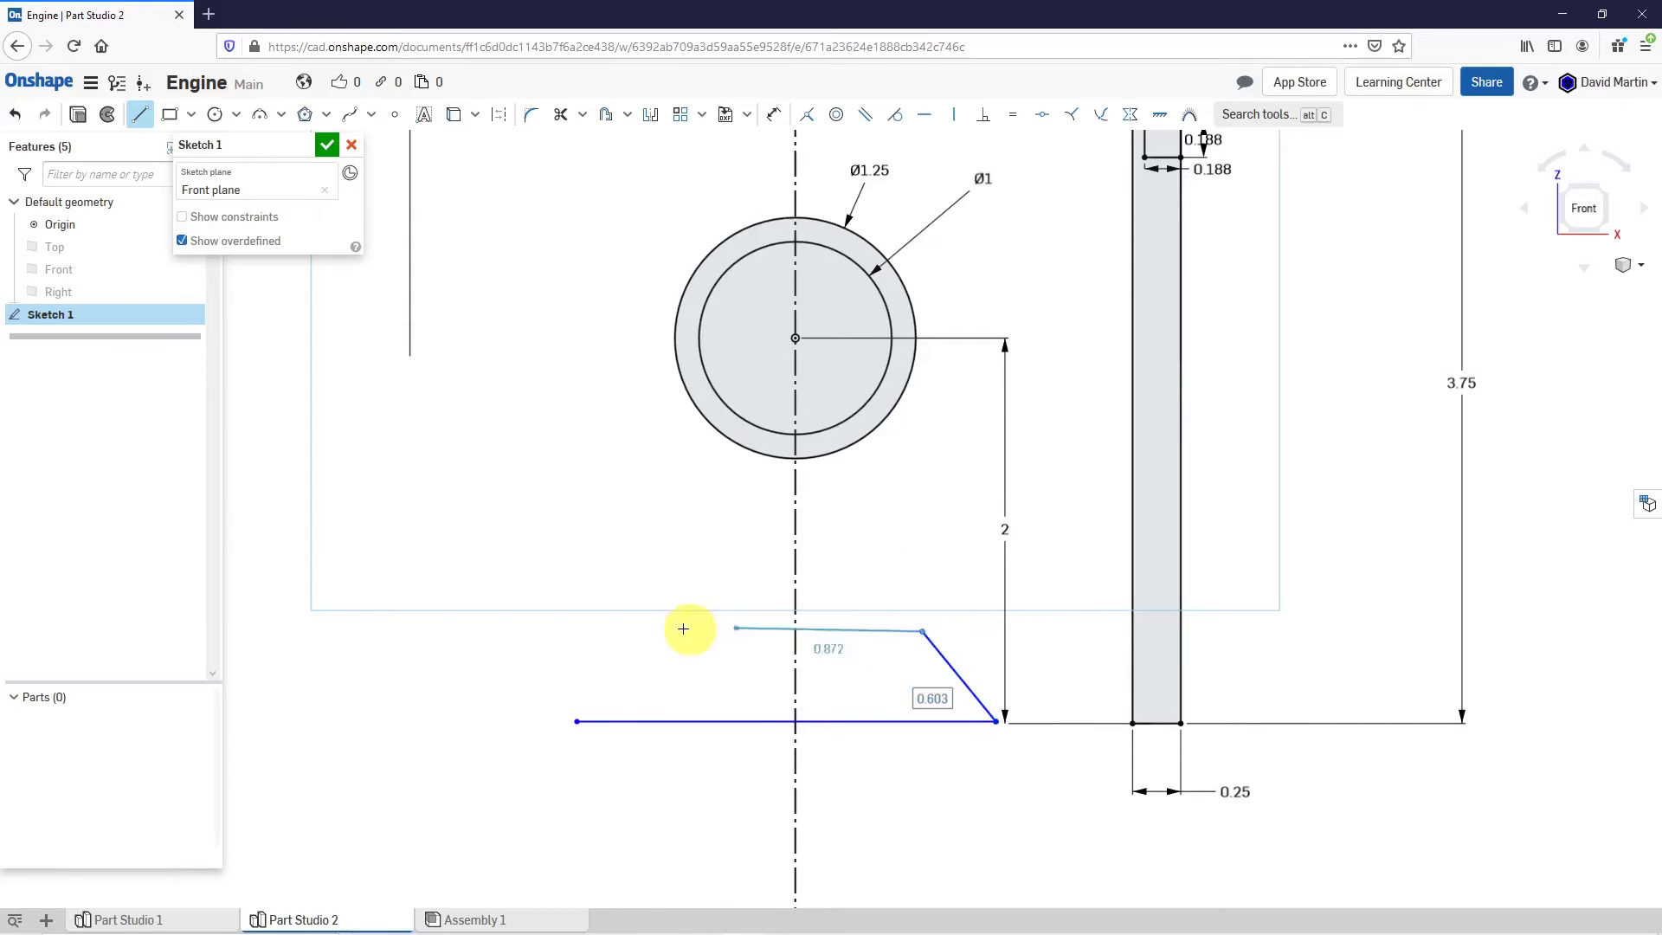
pyautogui.click(629, 630)
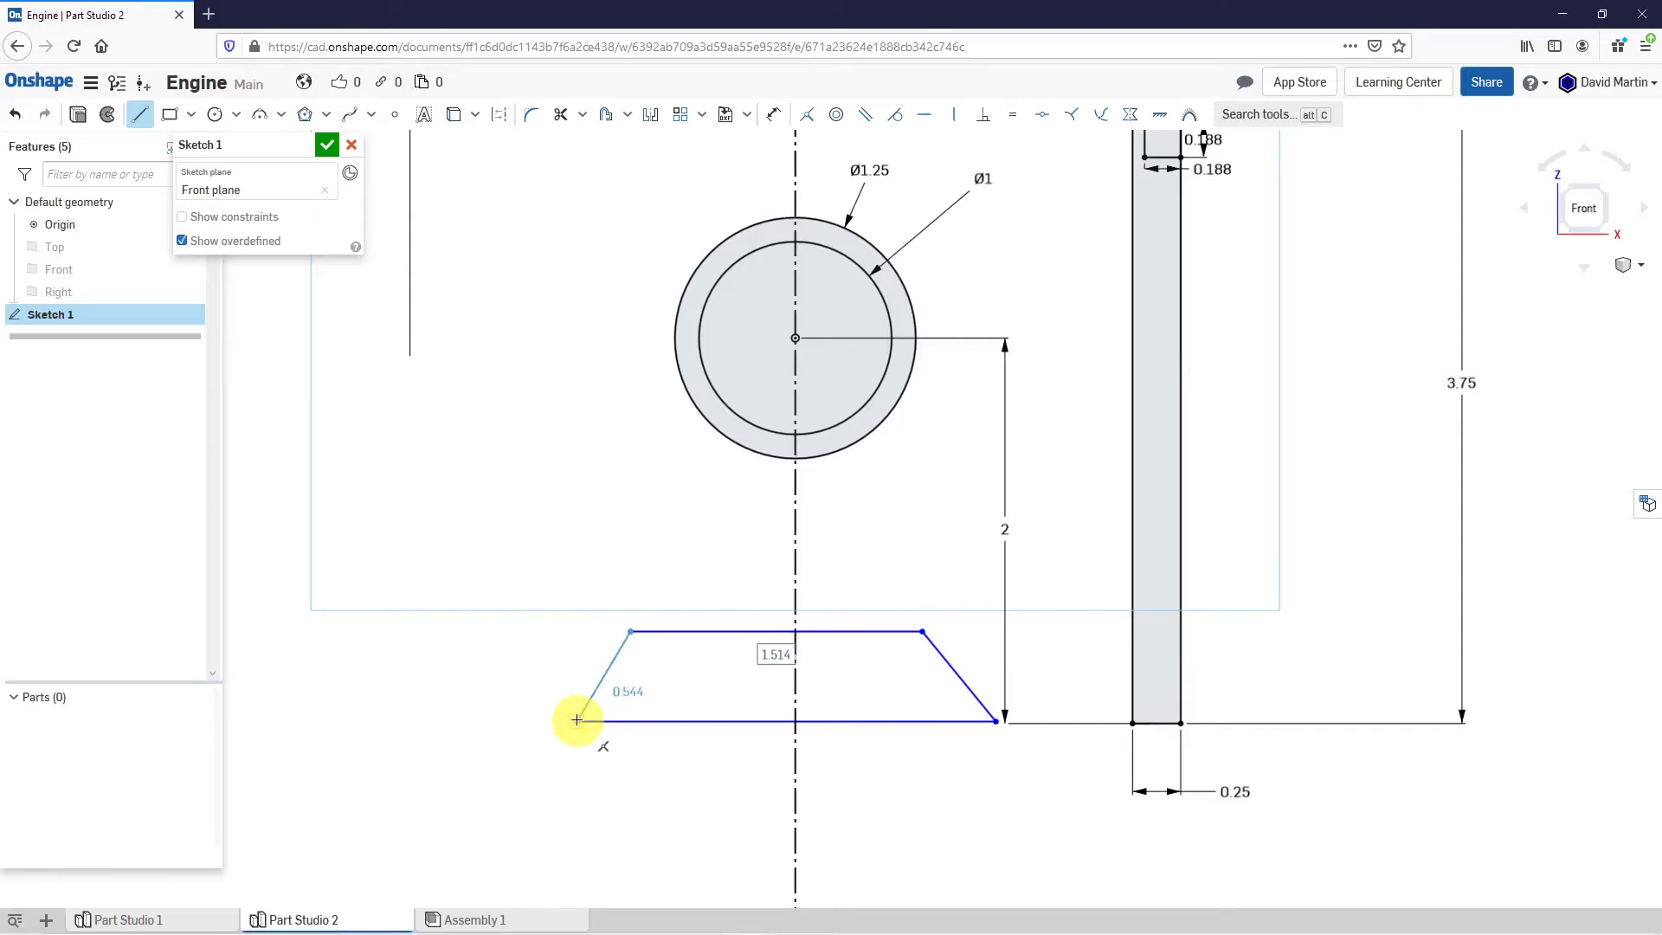
pyautogui.click(576, 720)
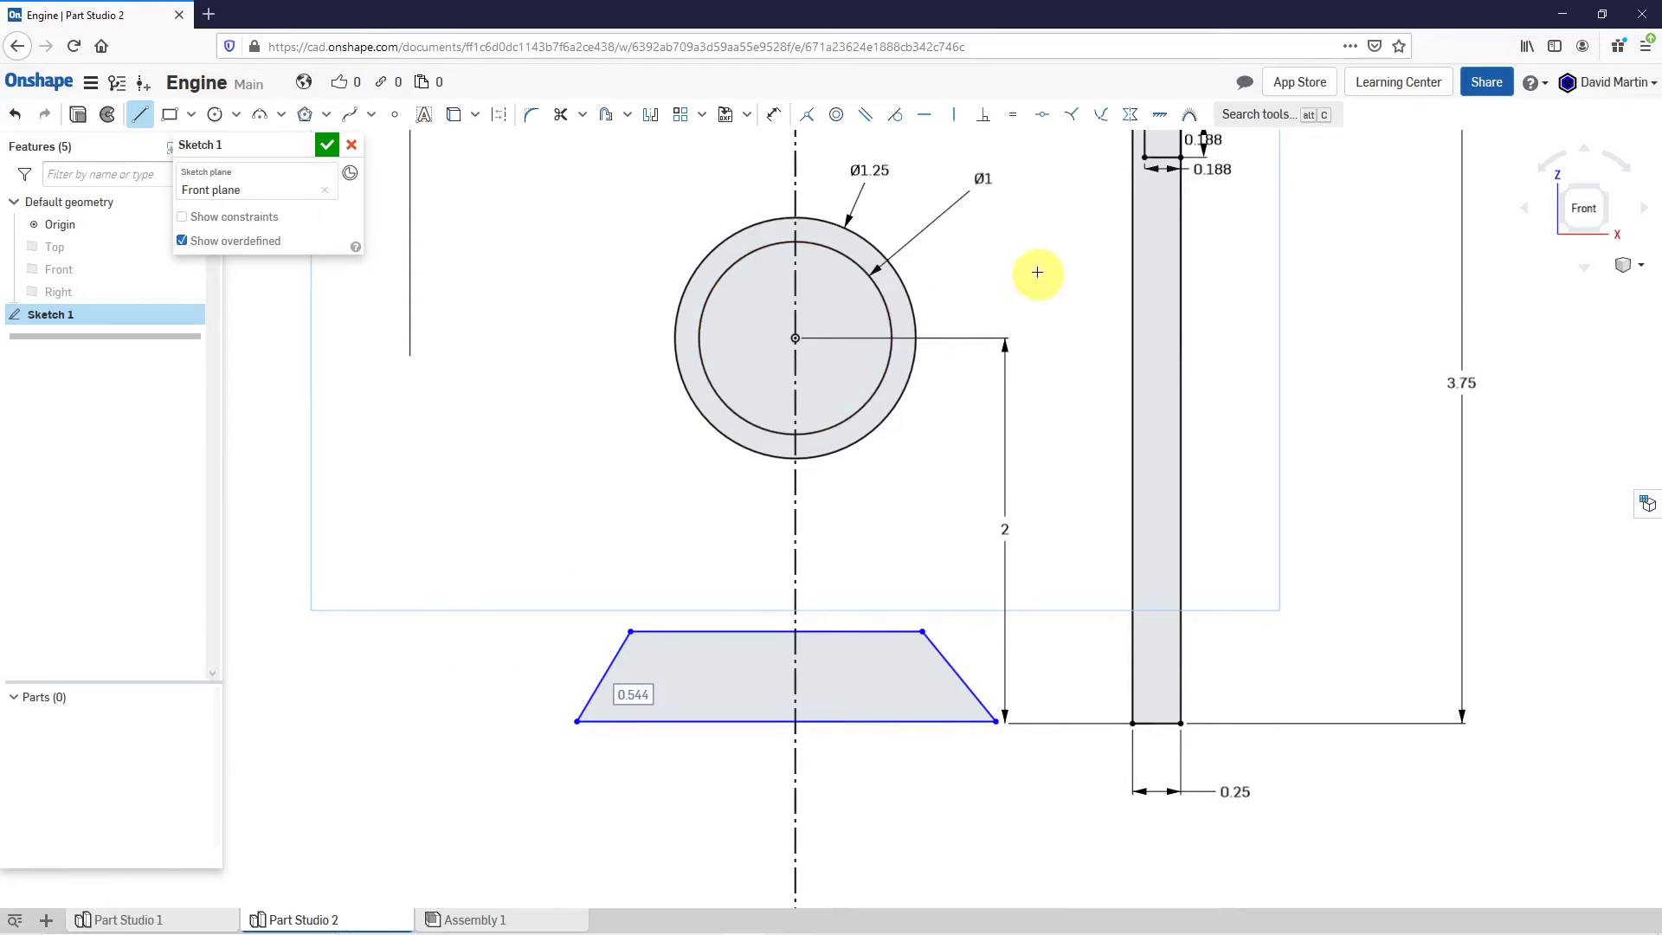
# Make the trapezoid's two upper corners and two lower corners symmetric about the centreline.
pyautogui.click(1130, 114)
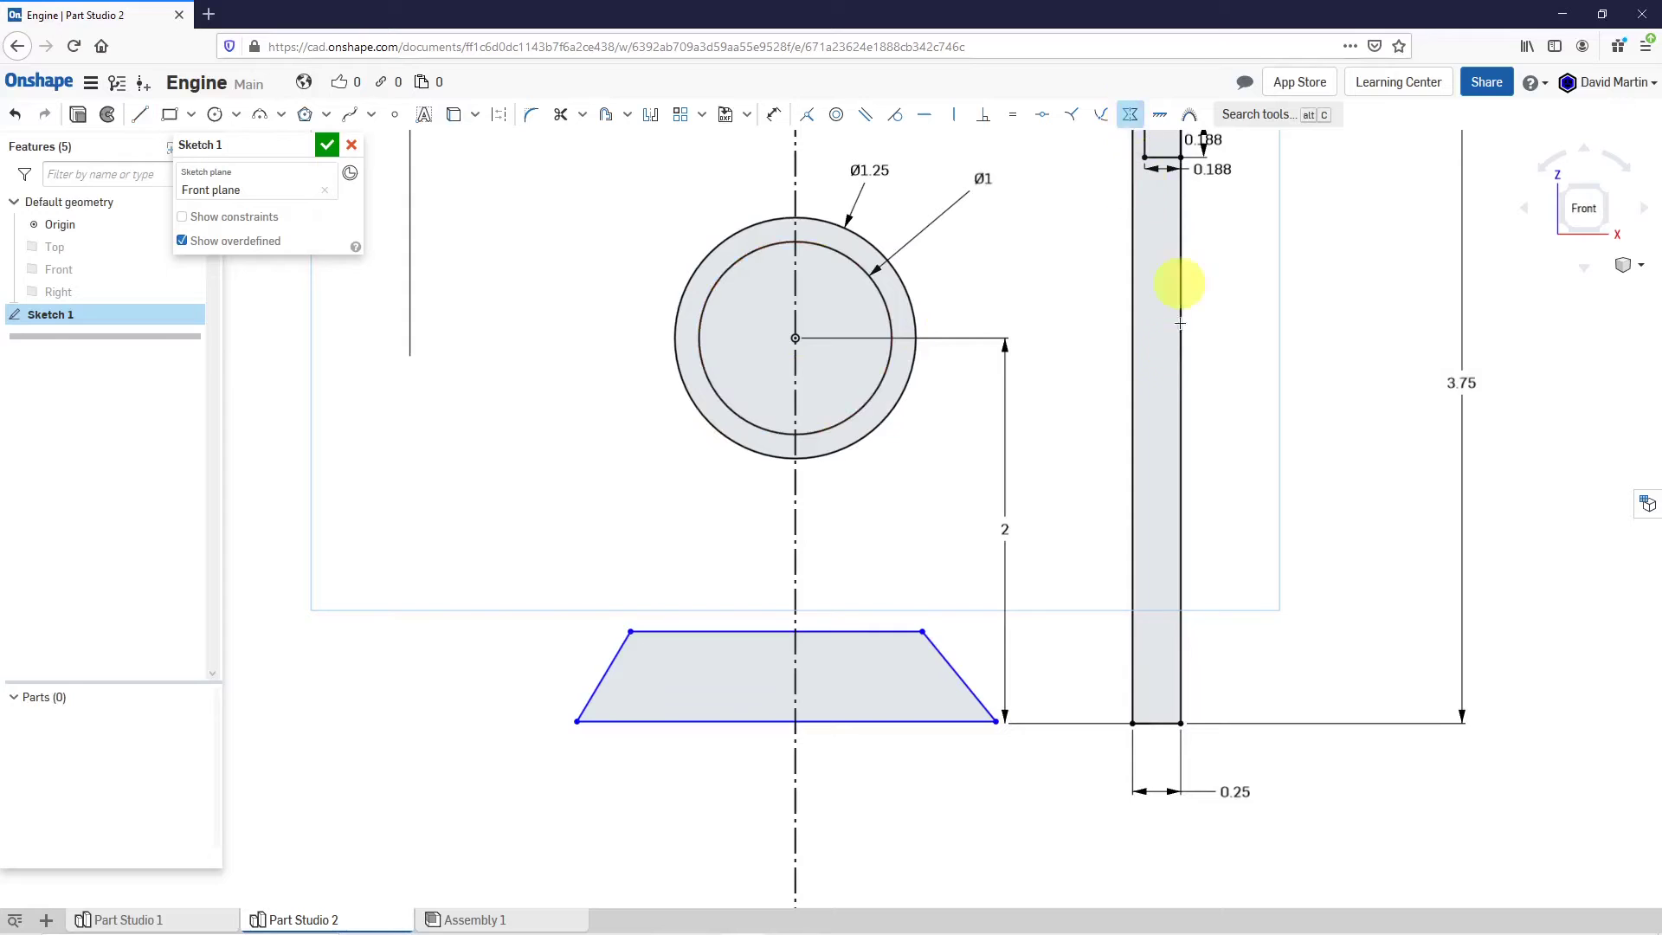
pyautogui.click(796, 468)
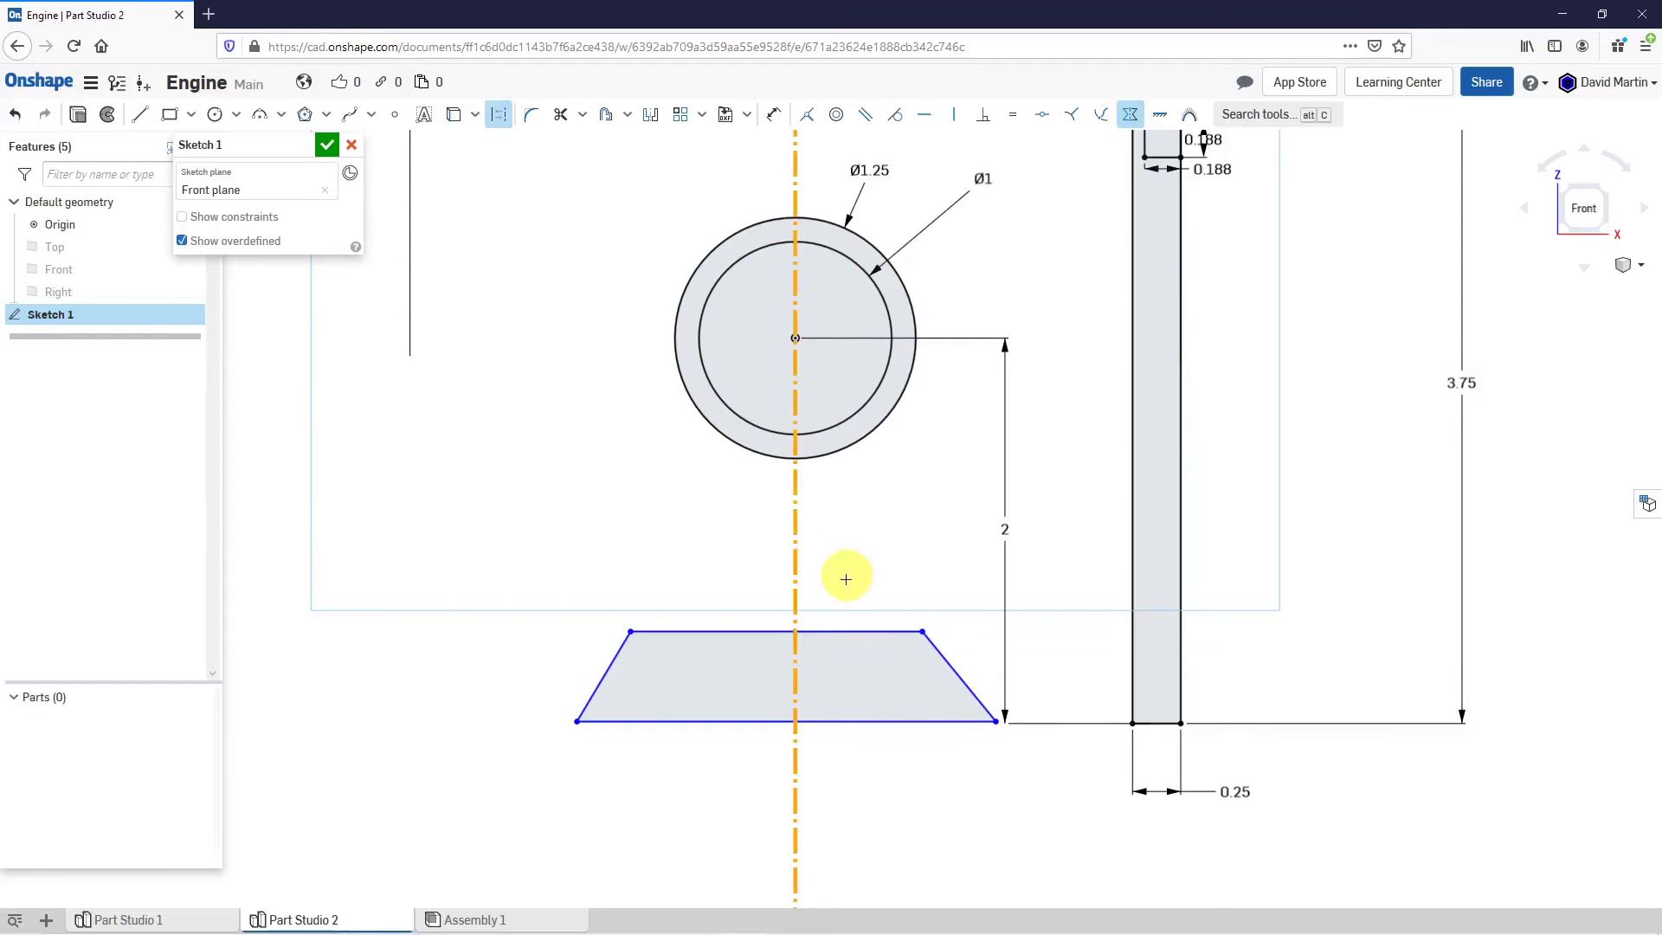
pyautogui.click(923, 632)
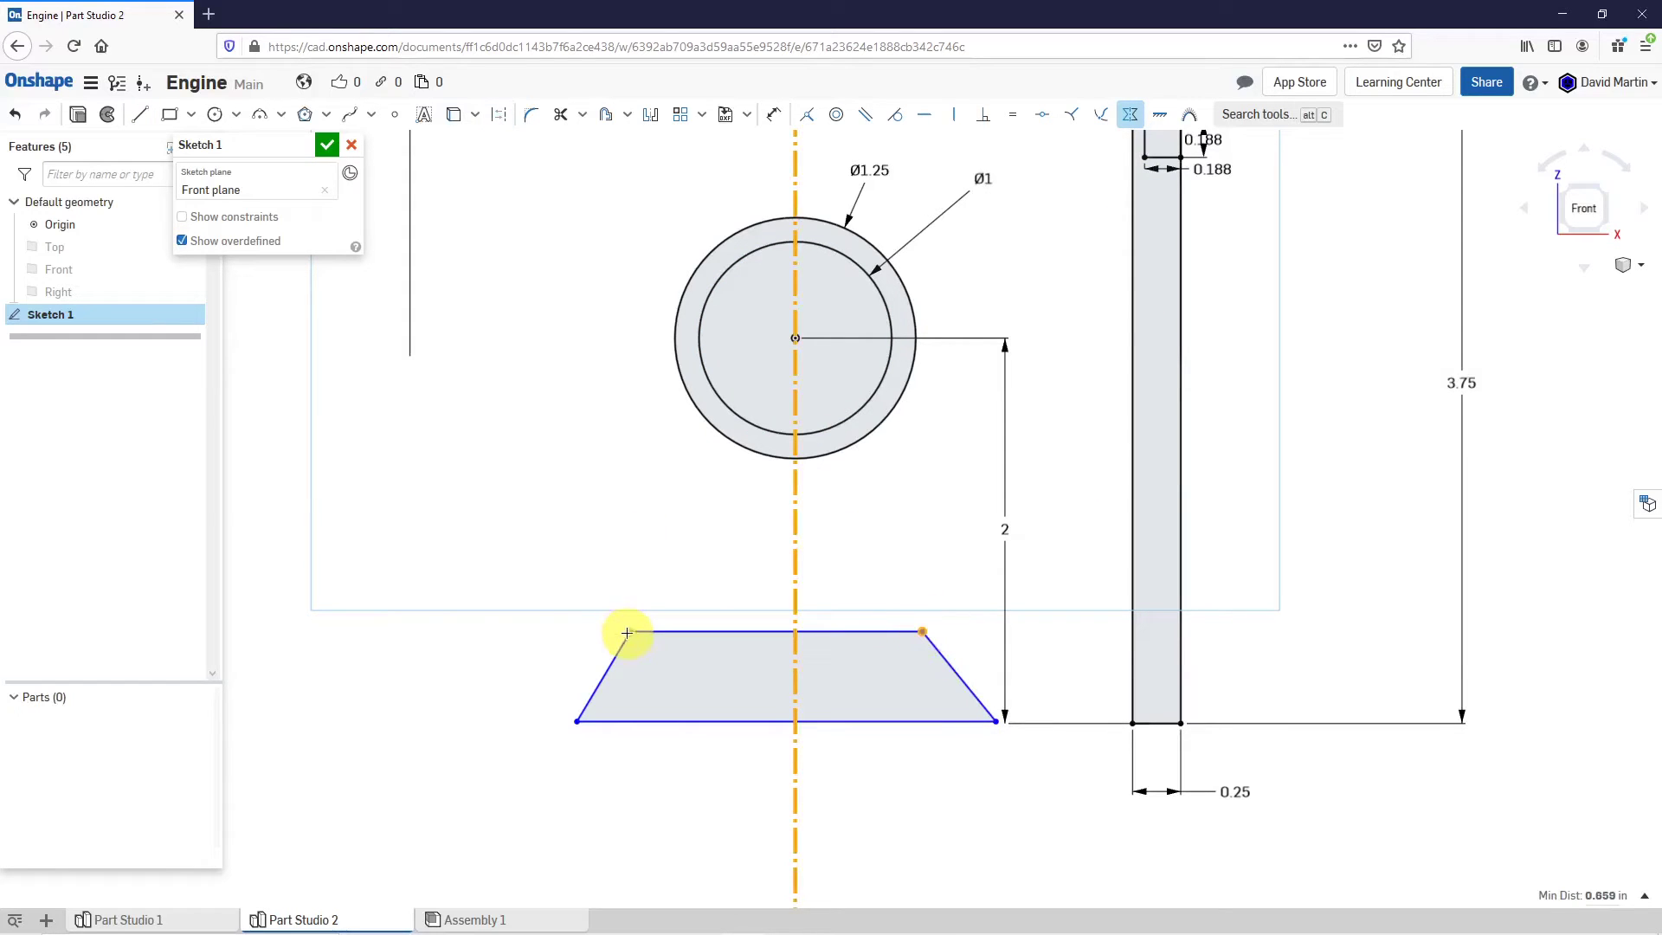
pyautogui.click(633, 632)
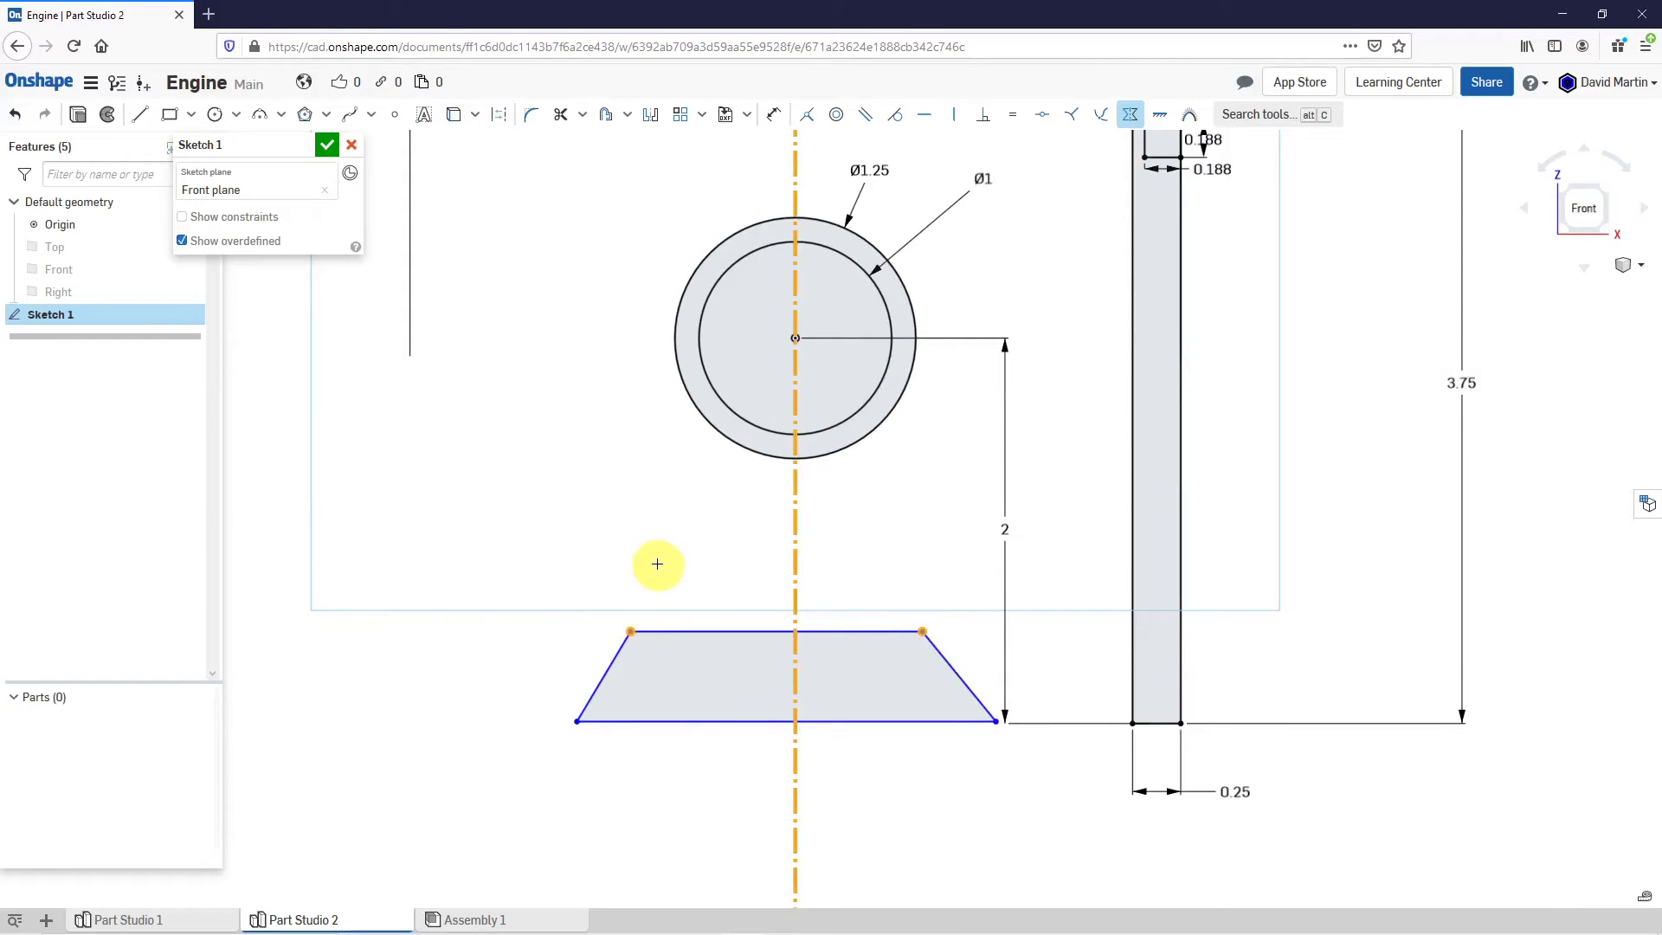
pyautogui.click(797, 575)
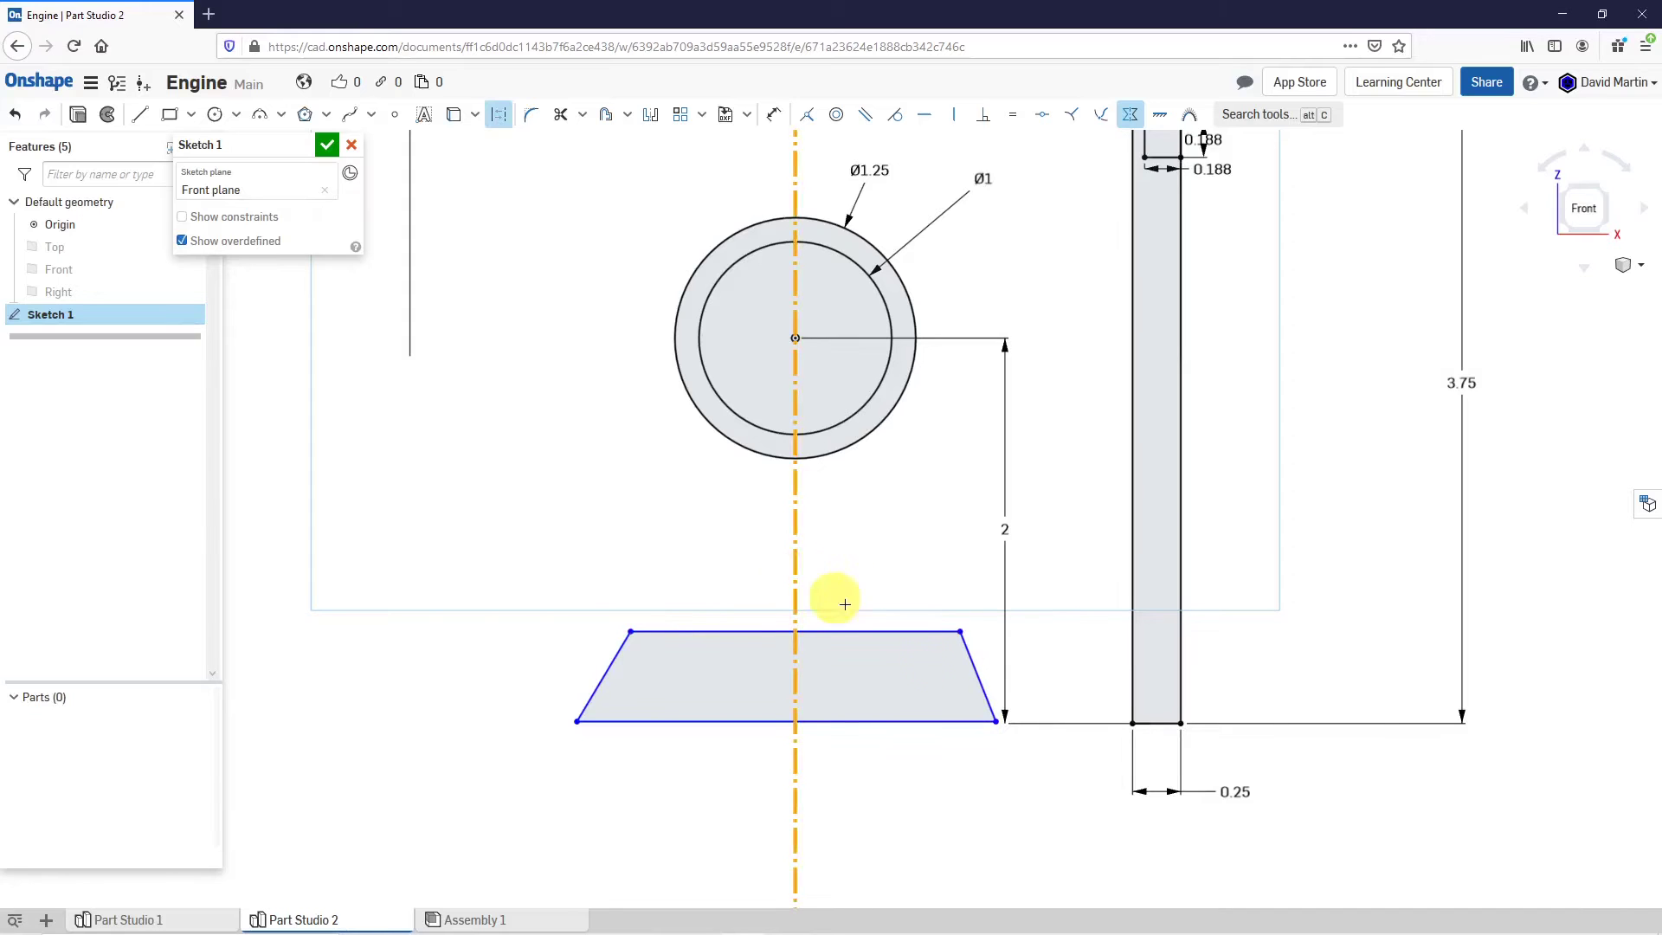
pyautogui.click(992, 722)
pyautogui.click(576, 721)
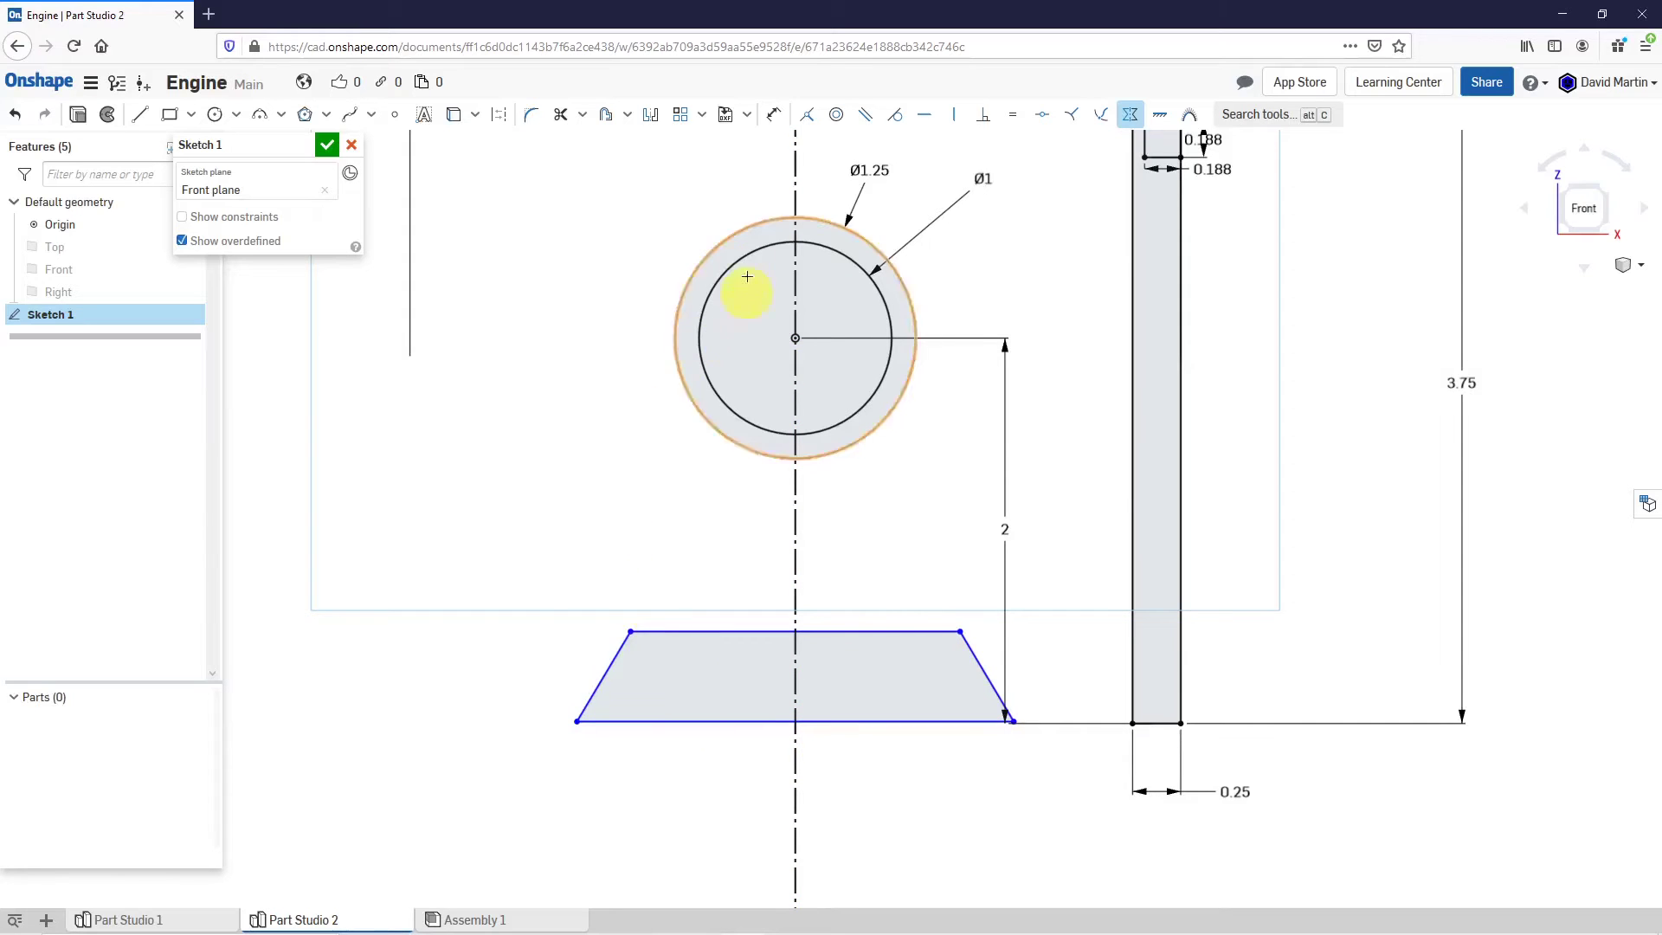
# Dimension the trapezoid's bottom edge to 3 in.
pyautogui.click(775, 116)
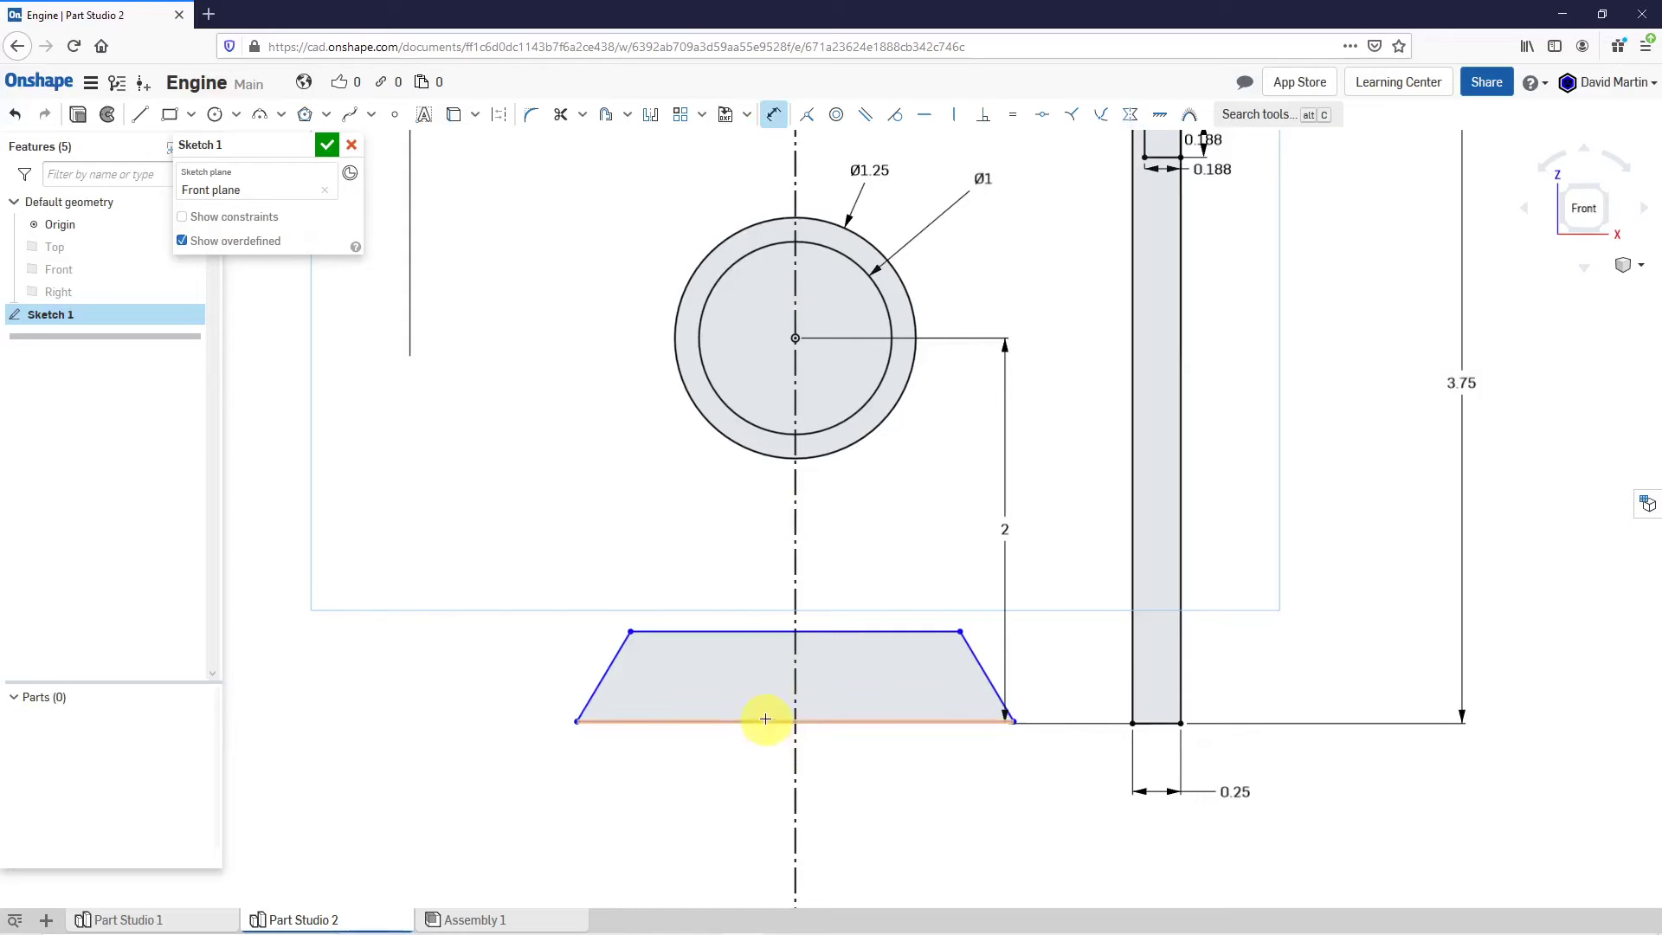
pyautogui.click(765, 721)
pyautogui.click(919, 786)
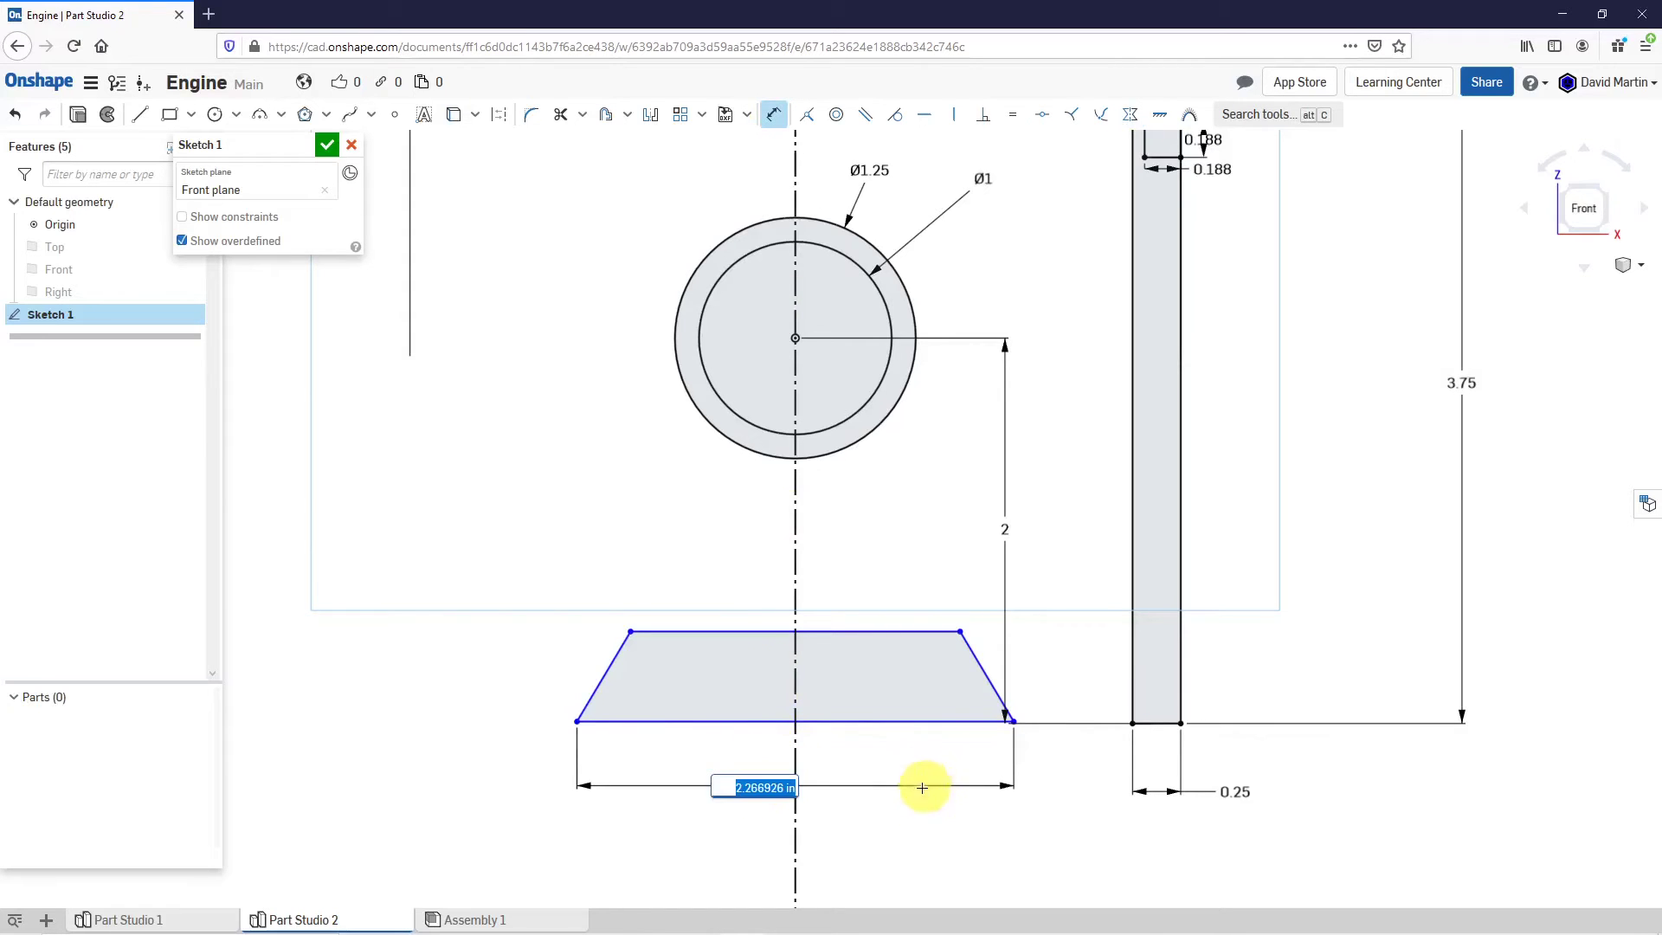
pyautogui.write('3')
pyautogui.press('Return')
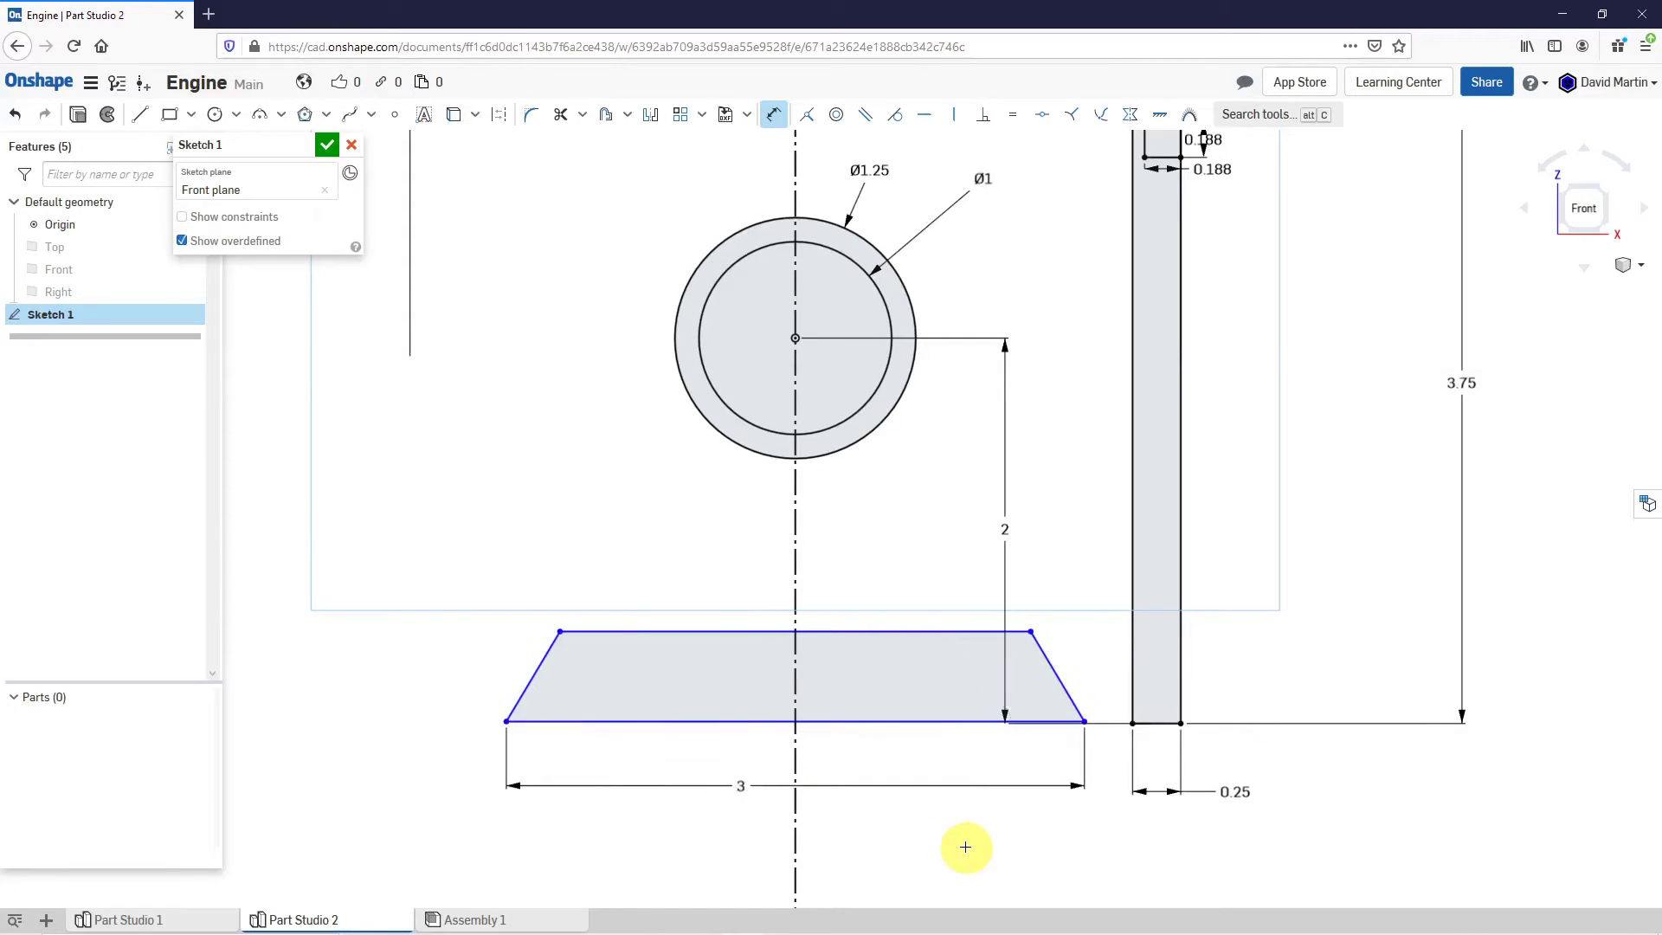
# Dimension the trapezoid's height between its top and bottom edges to 0.75 in.
pyautogui.click(627, 631)
pyautogui.click(619, 723)
pyautogui.click(423, 679)
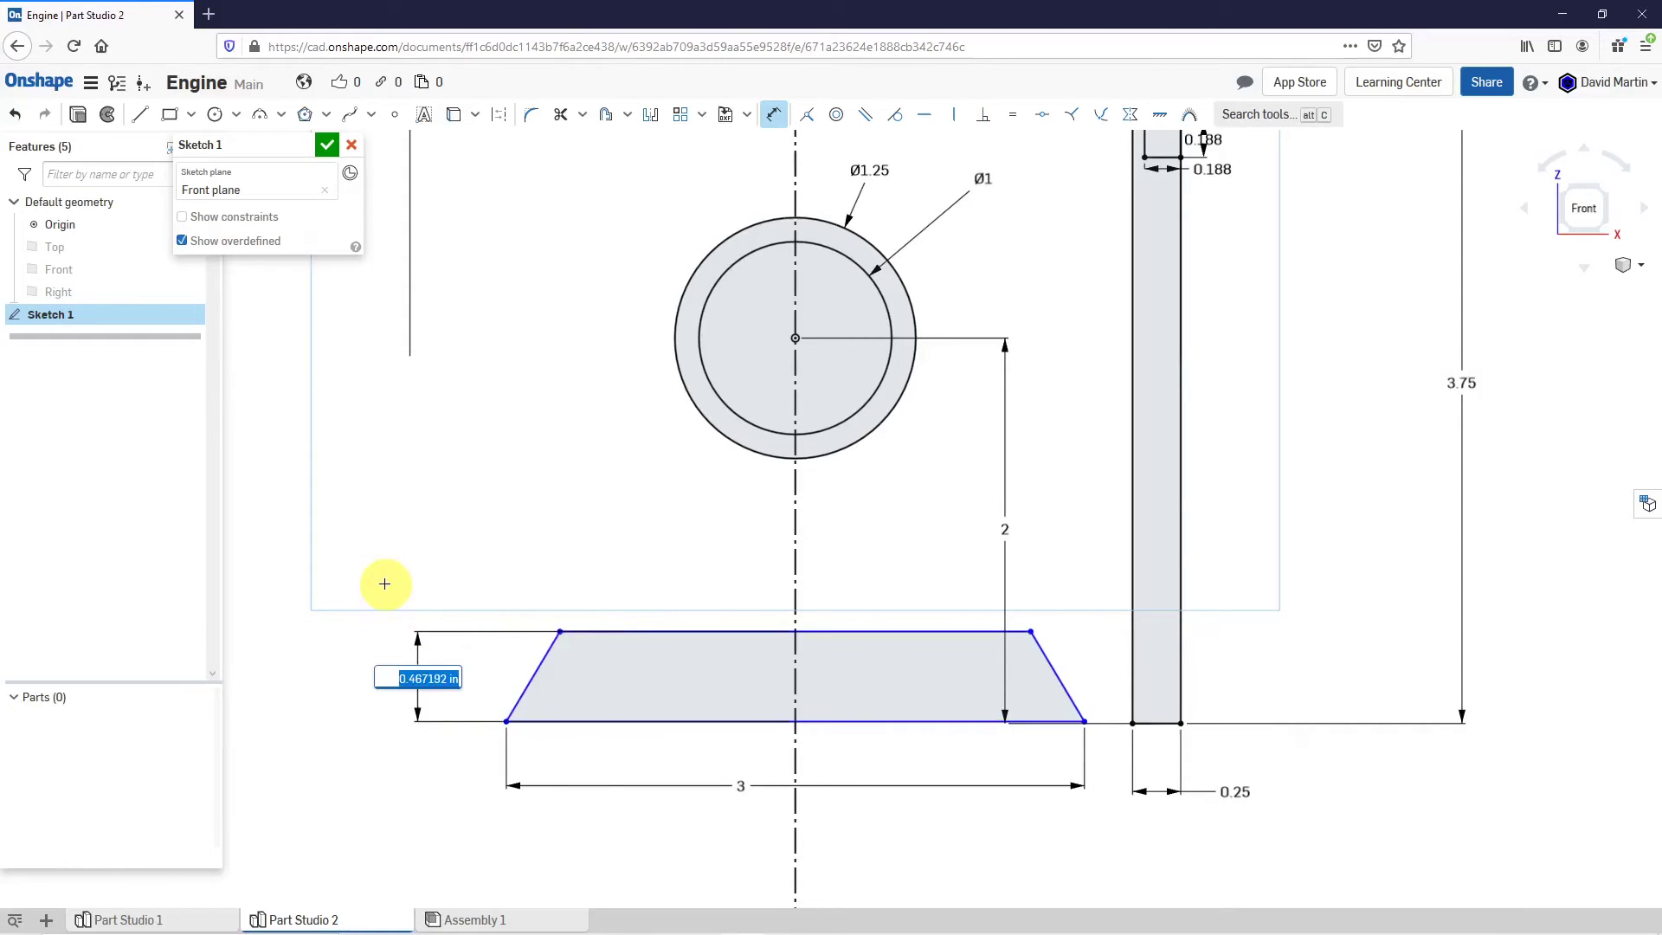
pyautogui.write('0.75')
pyautogui.press('Return')
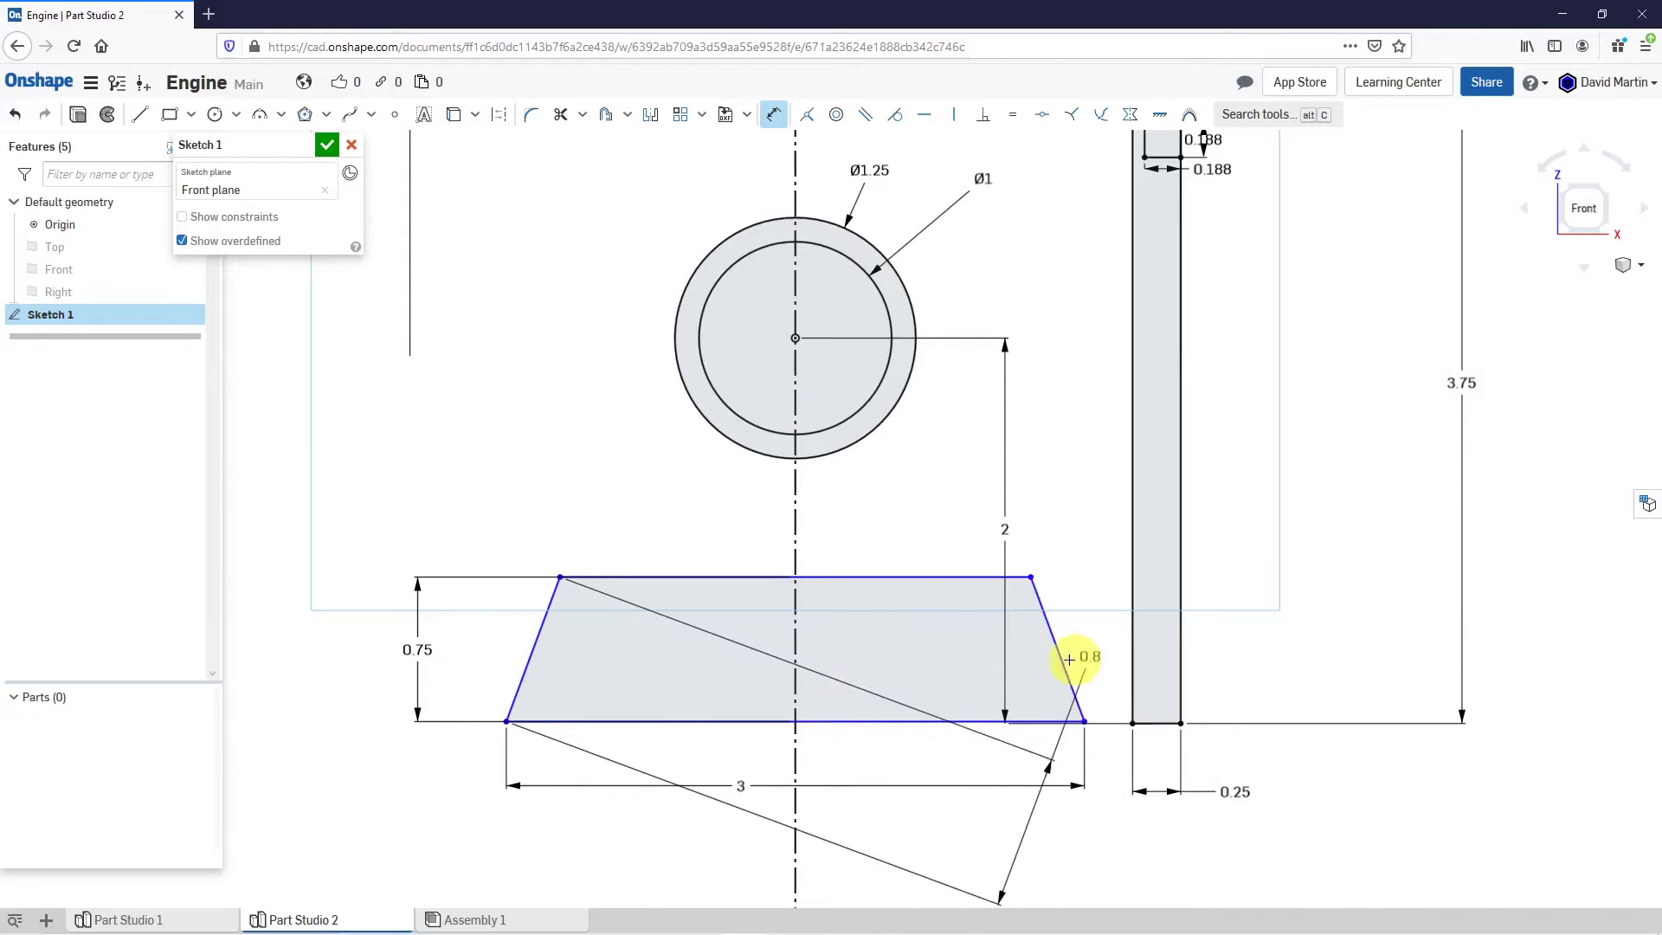
# Dimension the angle between the trapezoid's two slanted sides to 60° and finish the sketch.
pyautogui.click(1063, 659)
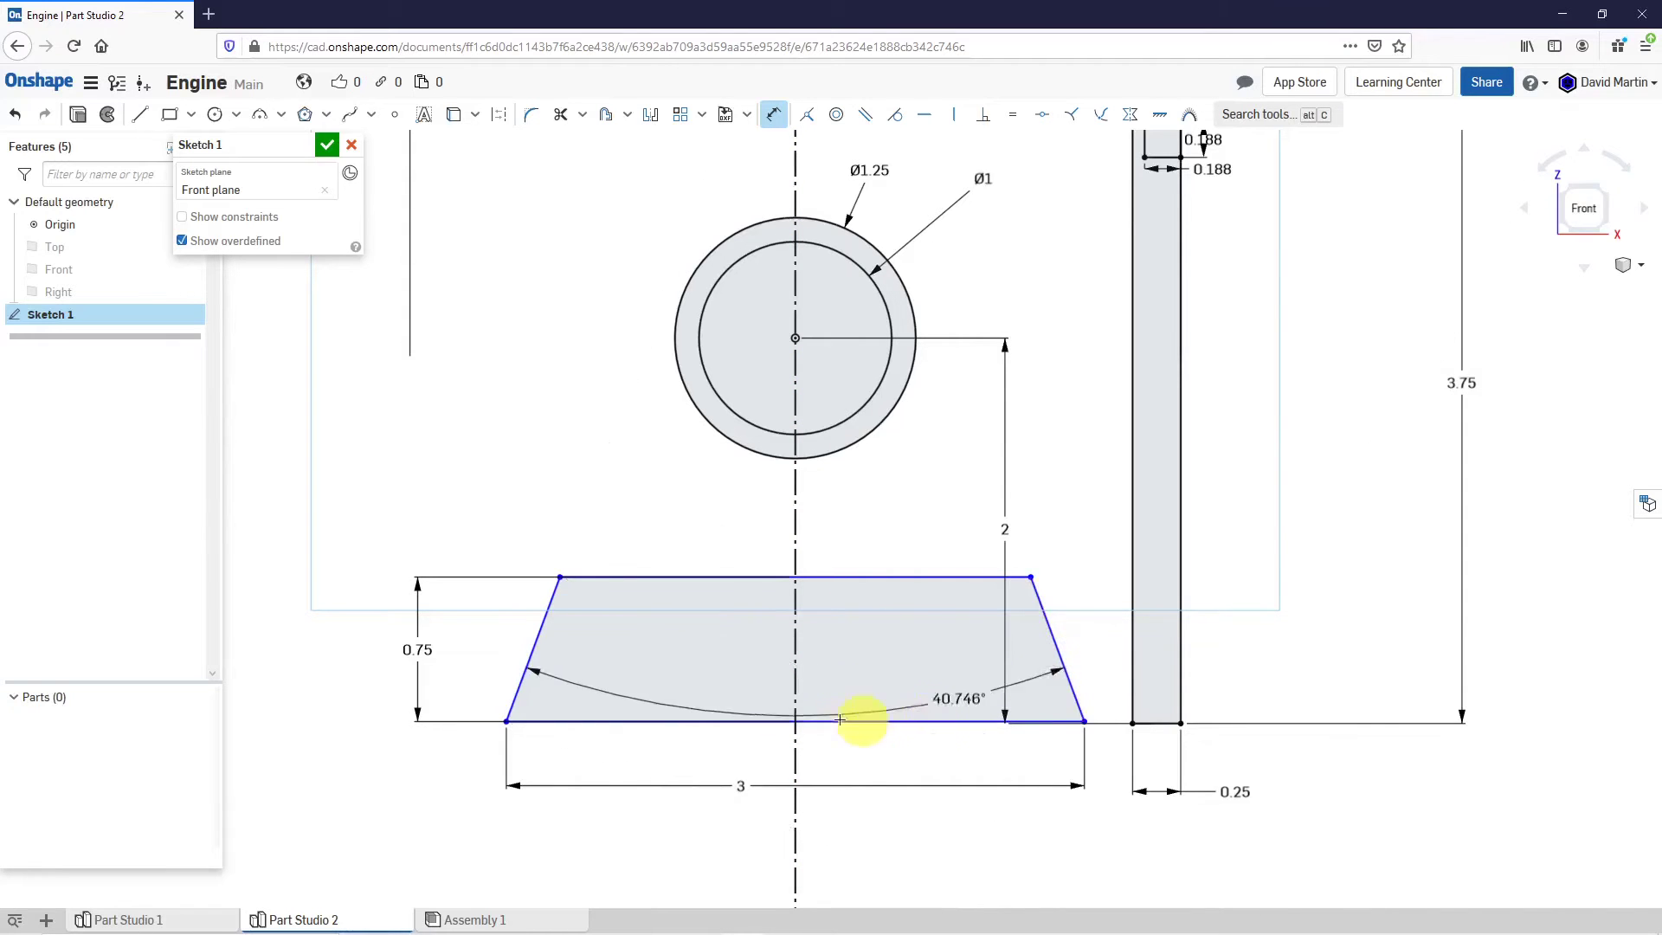
pyautogui.click(858, 688)
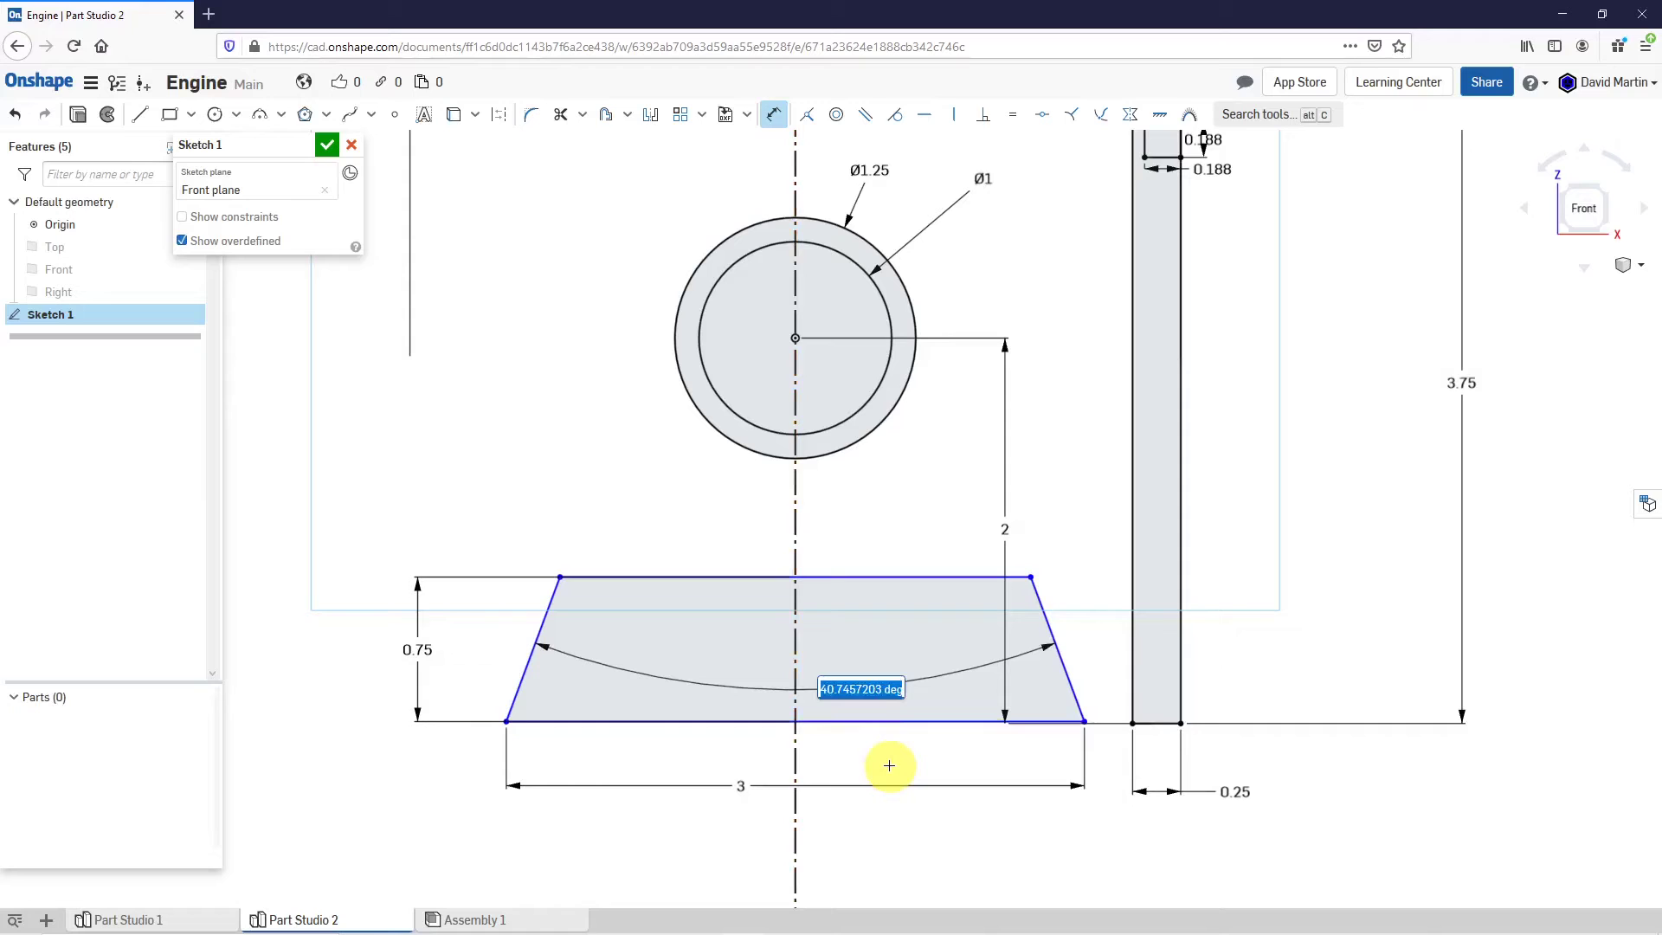
pyautogui.write('60')
pyautogui.press('Return')
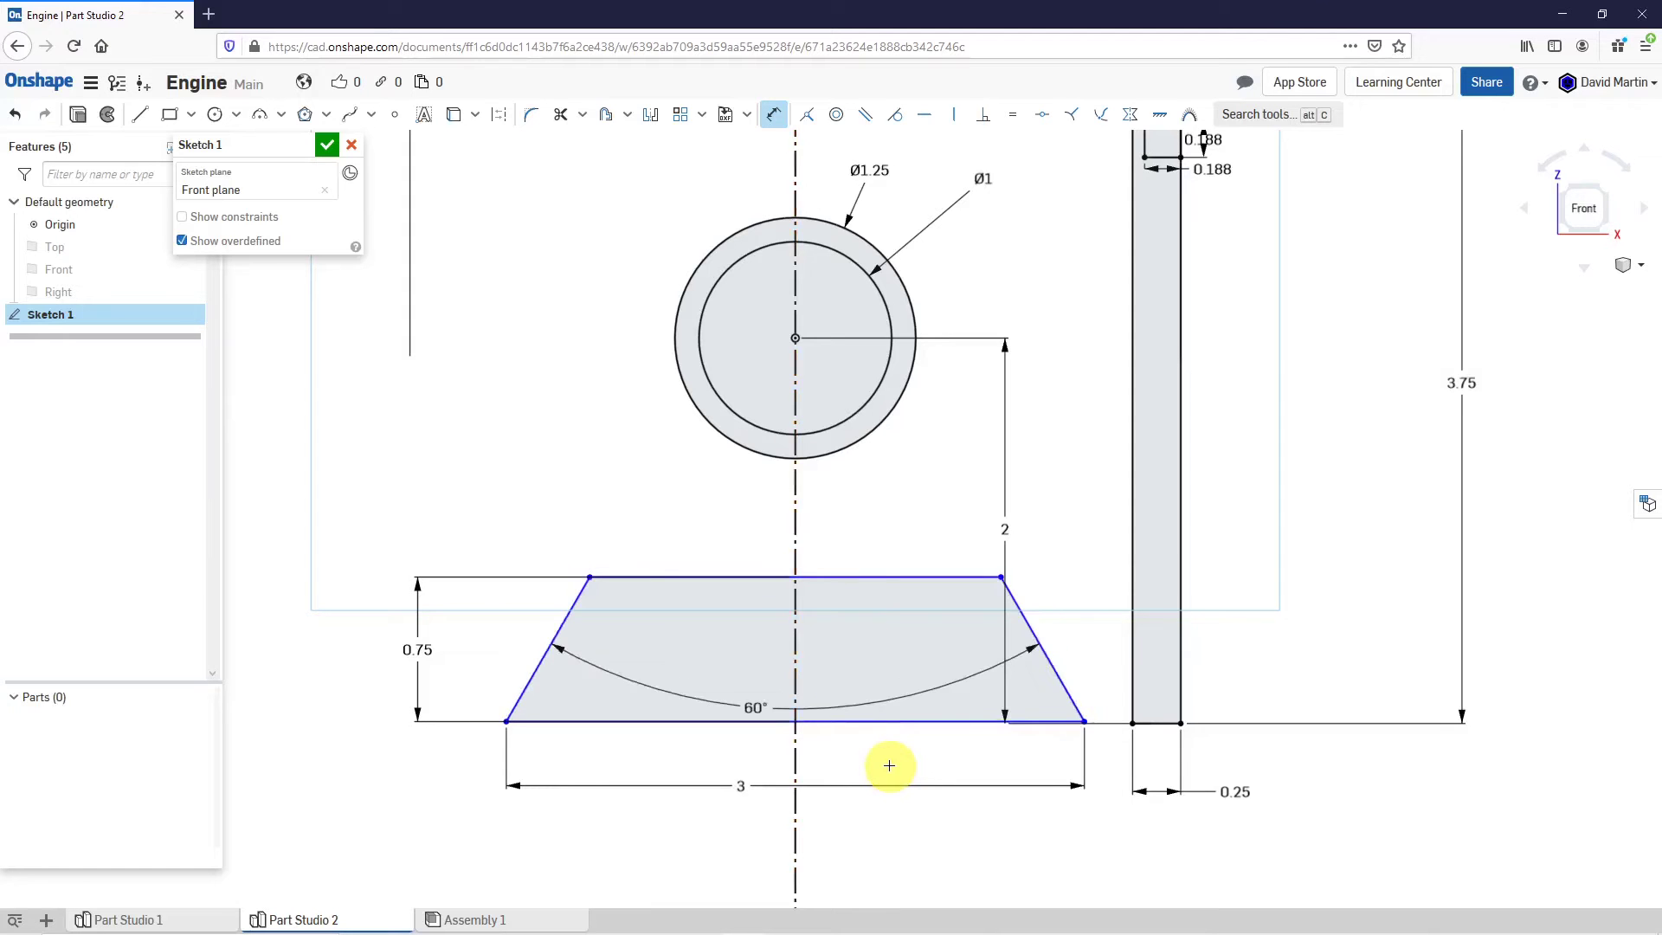
pyautogui.scroll(-3, 882, 690)
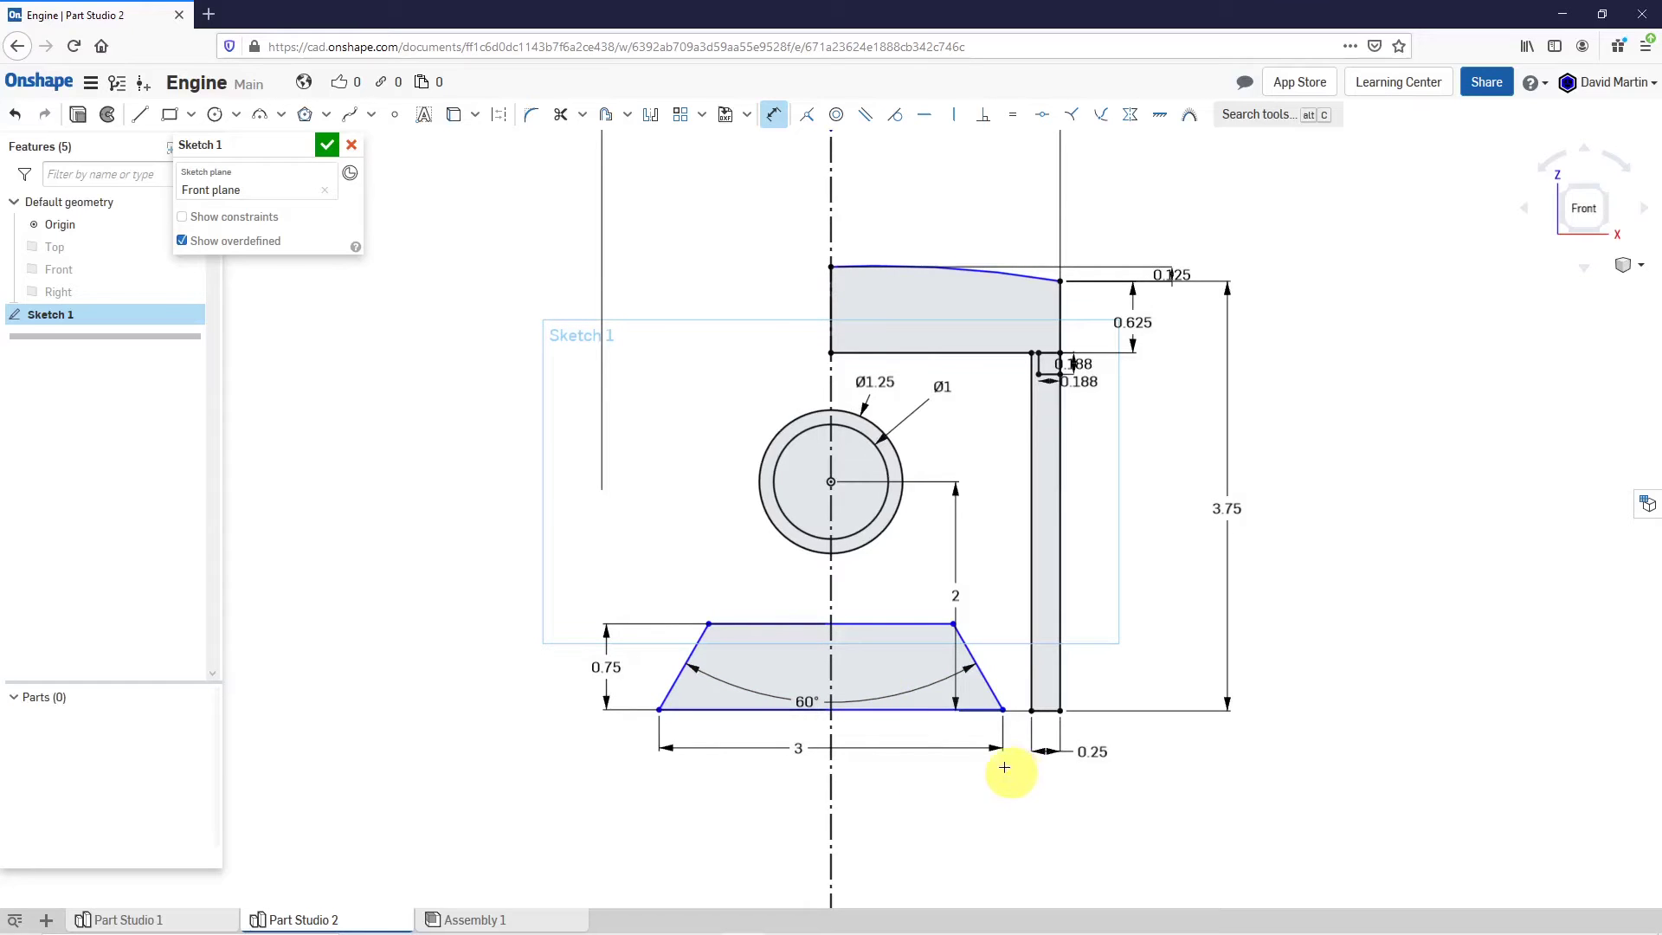
pyautogui.scroll(-1, 926, 708)
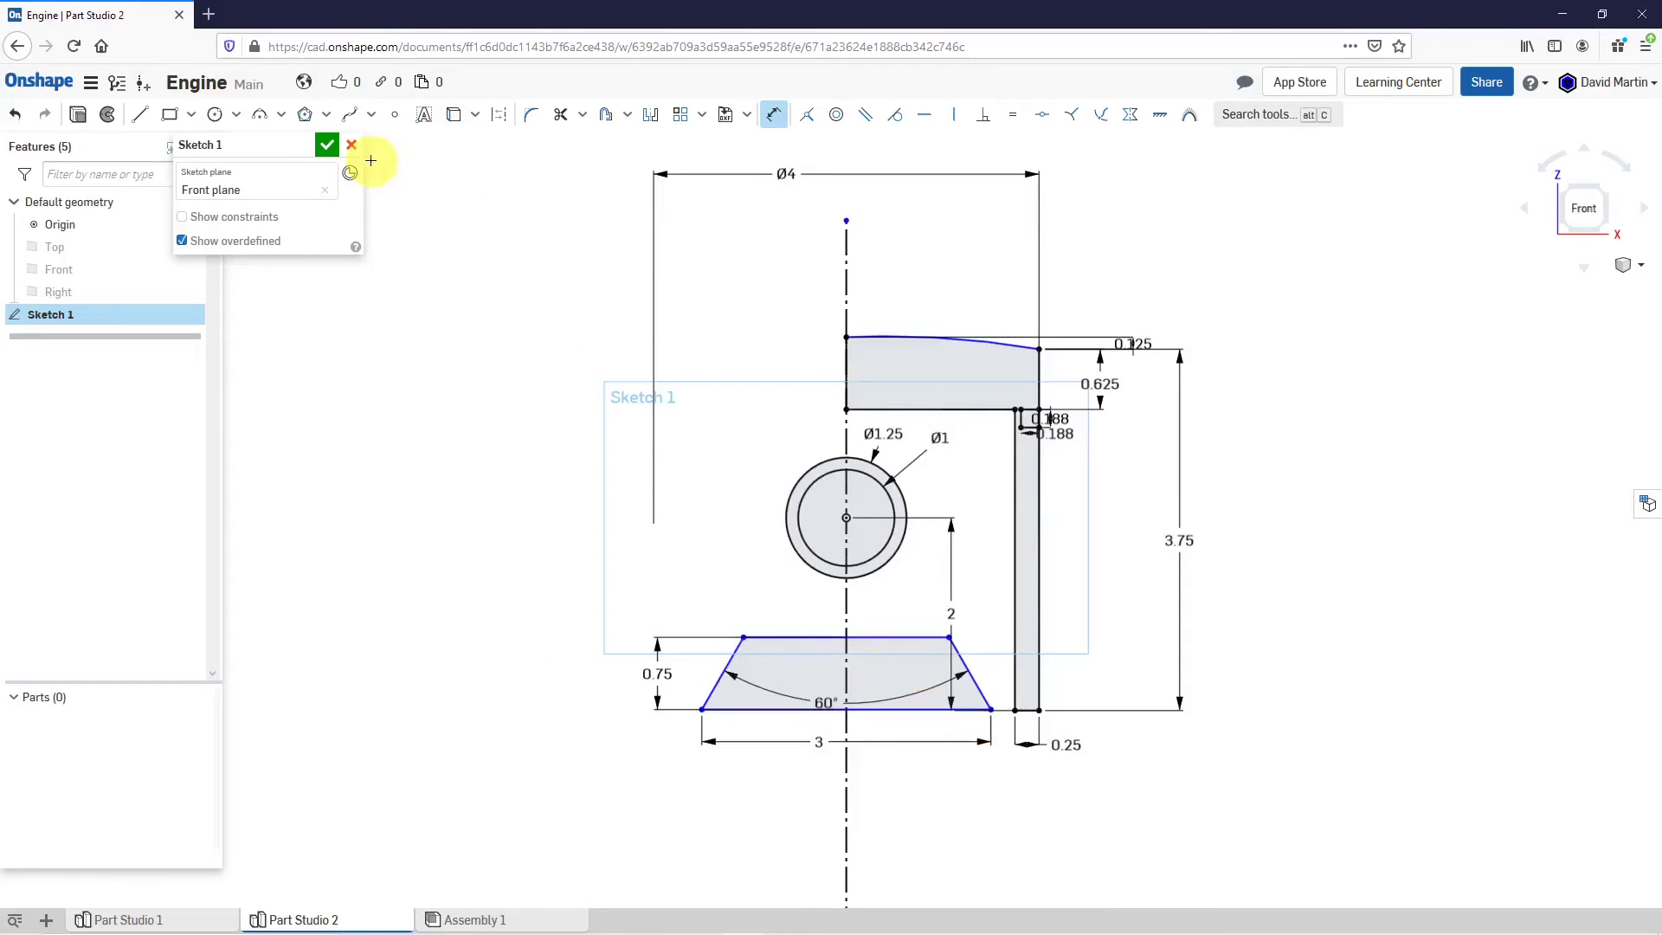
pyautogui.click(326, 149)
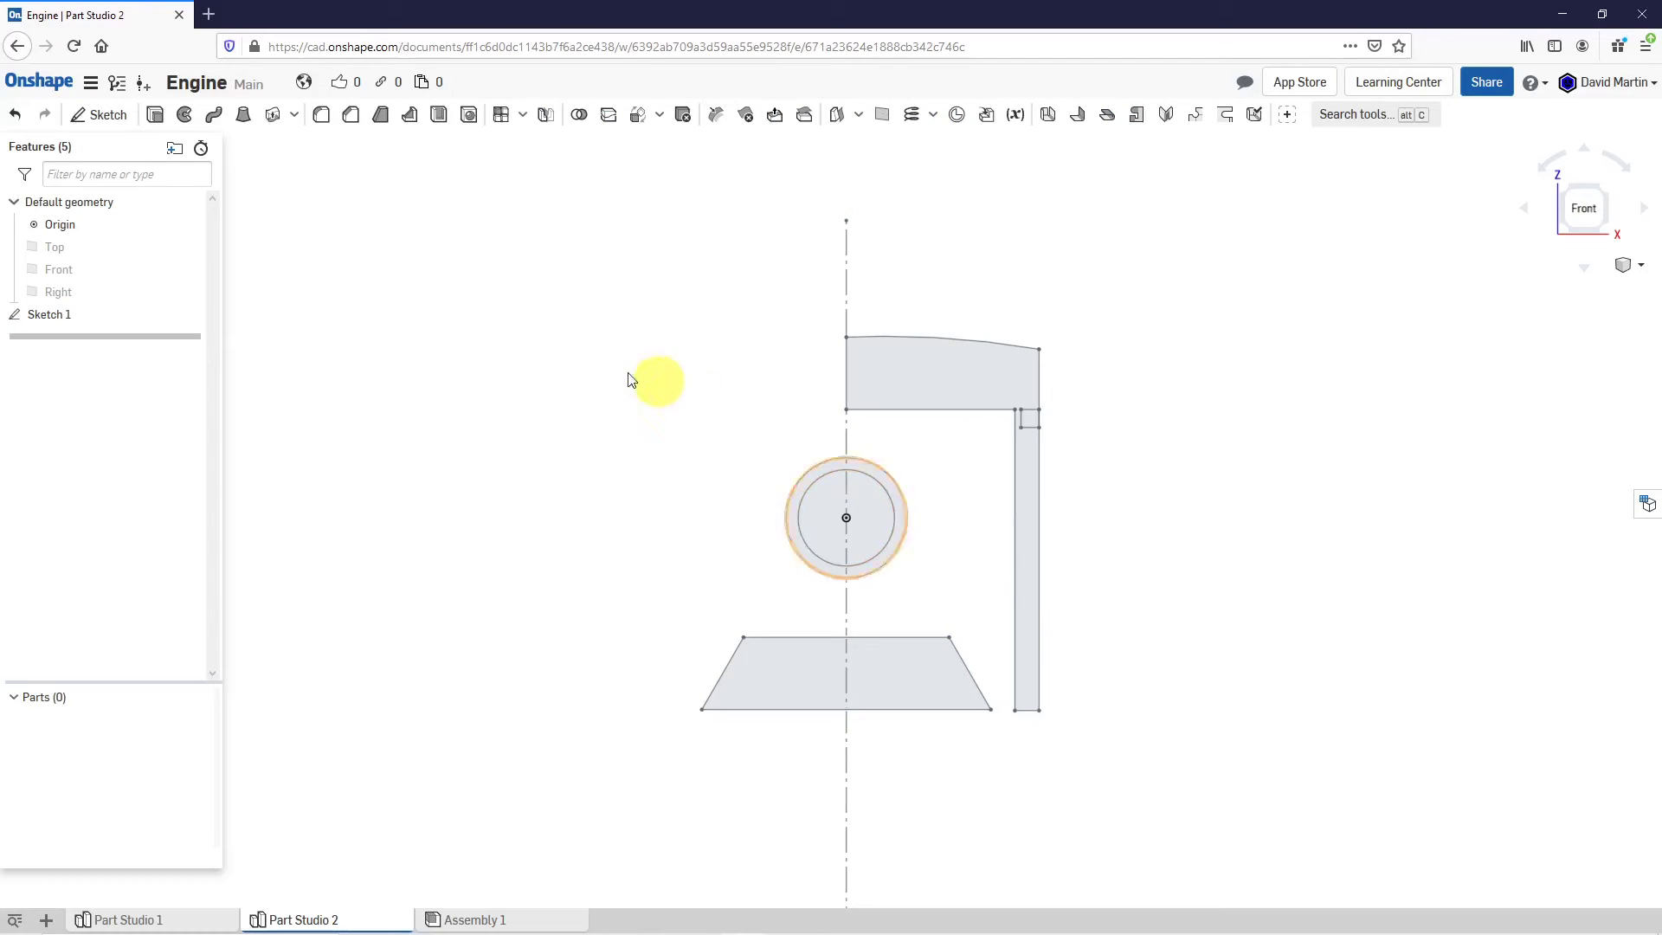
# Revolve the arc-topped outline and the small groove rectangle regions a full turn about the vertical centreline as a new solid.
pyautogui.click(182, 117)
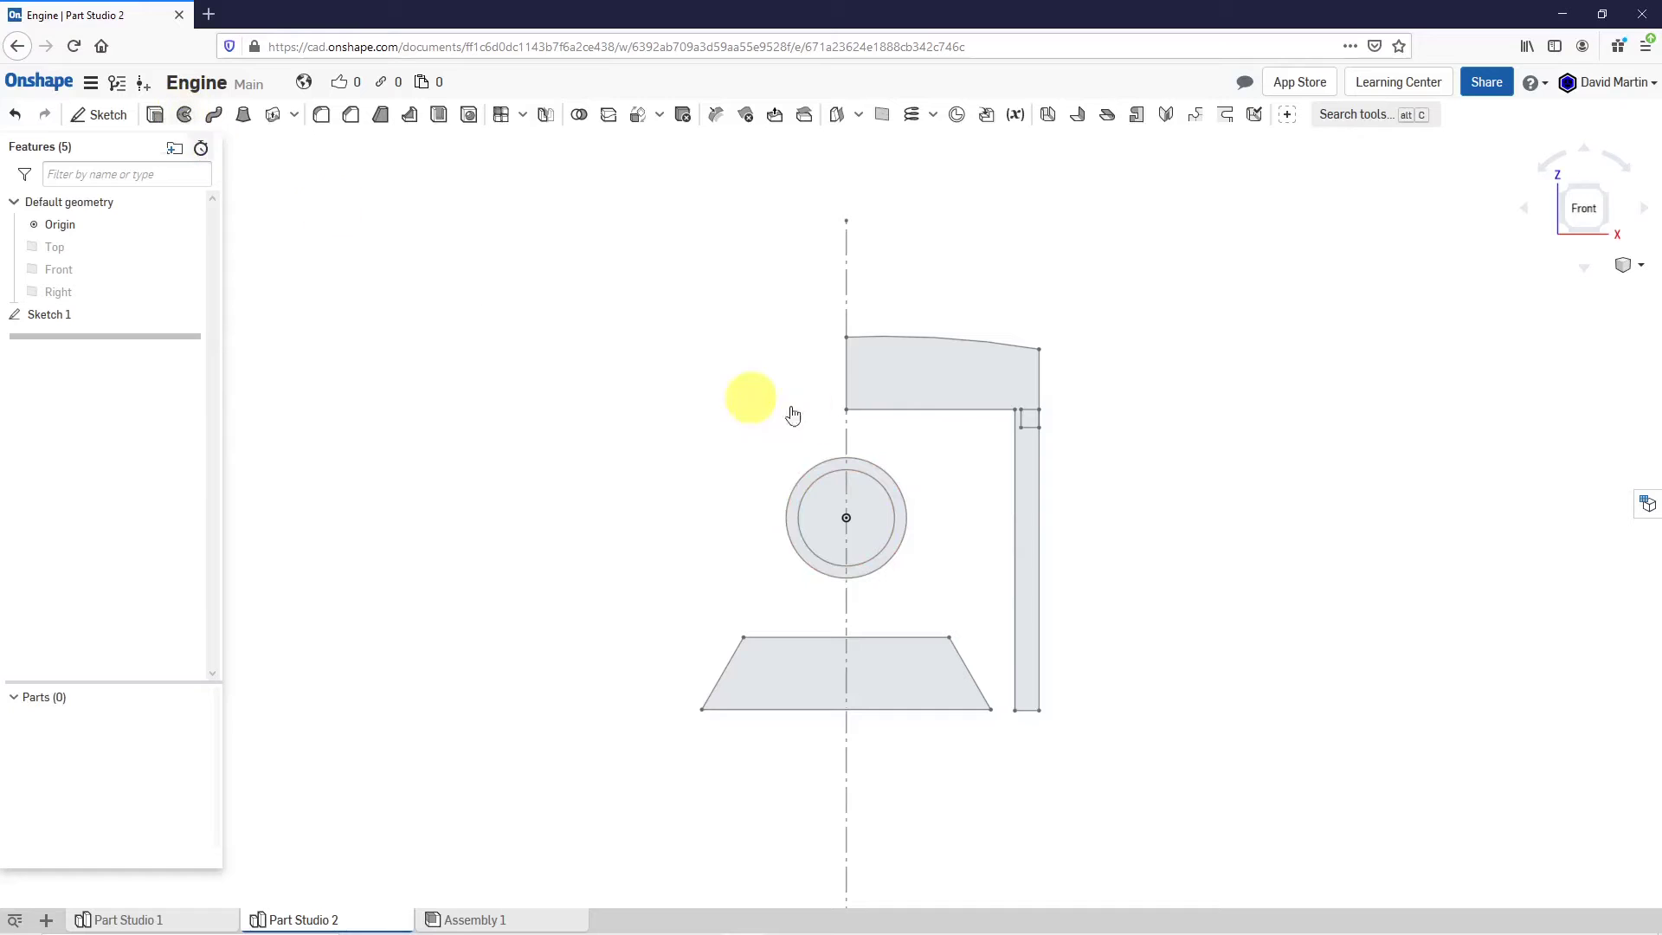
pyautogui.click(928, 372)
pyautogui.scroll(2, 1068, 431)
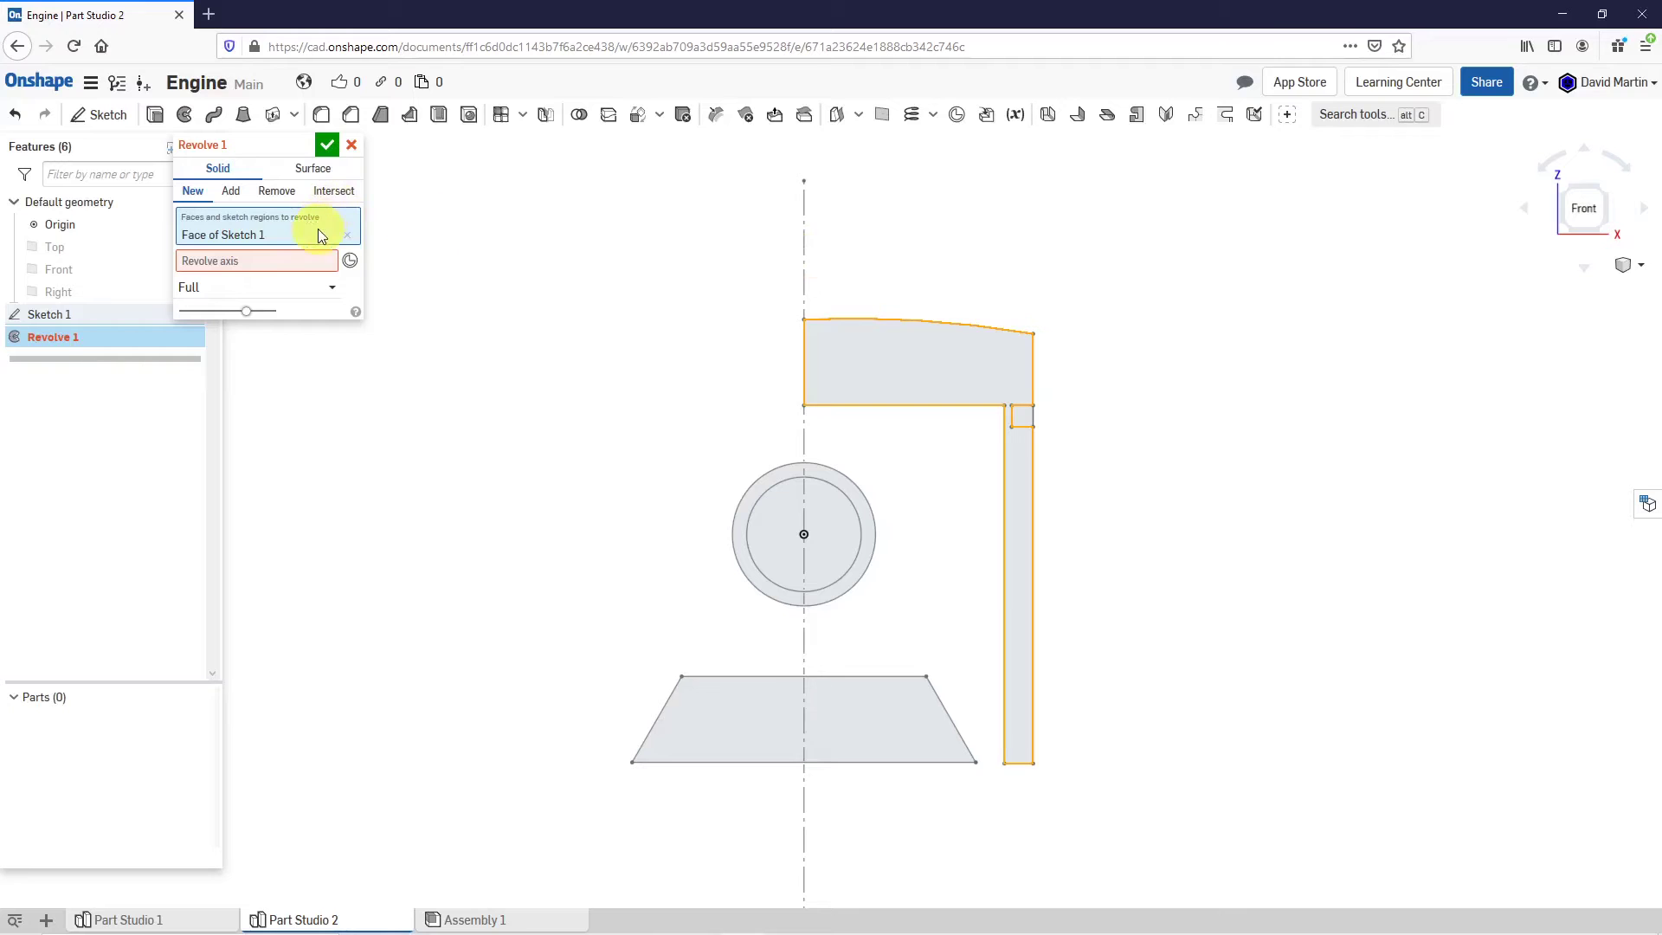
pyautogui.scroll(8, 1031, 417)
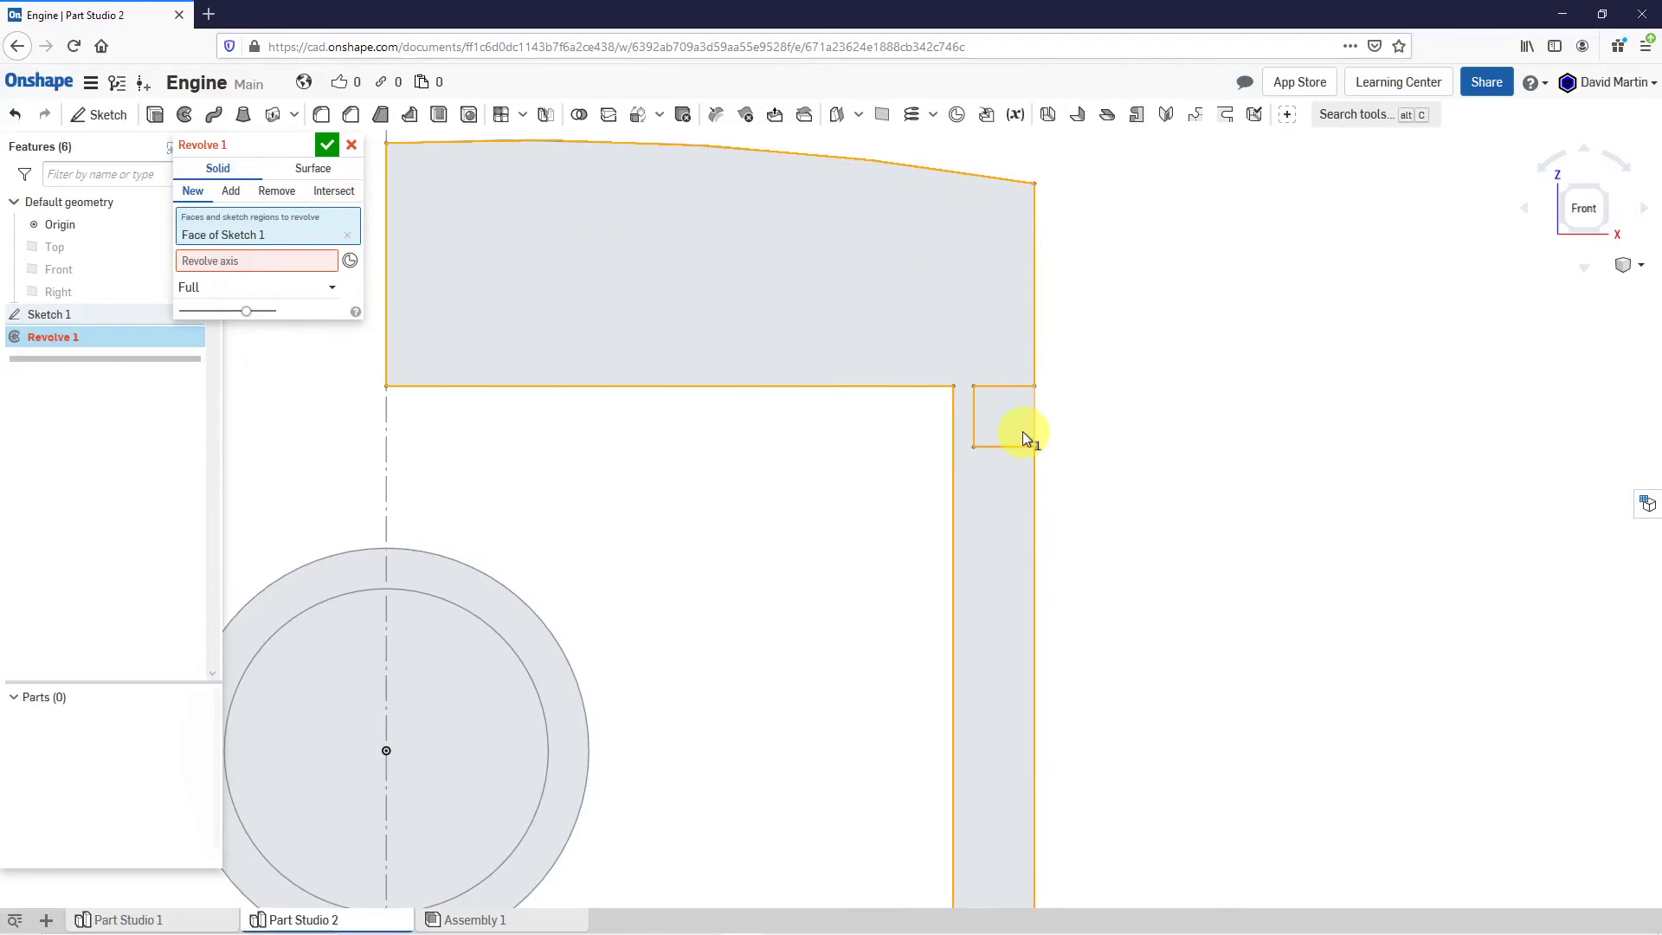
pyautogui.click(1021, 428)
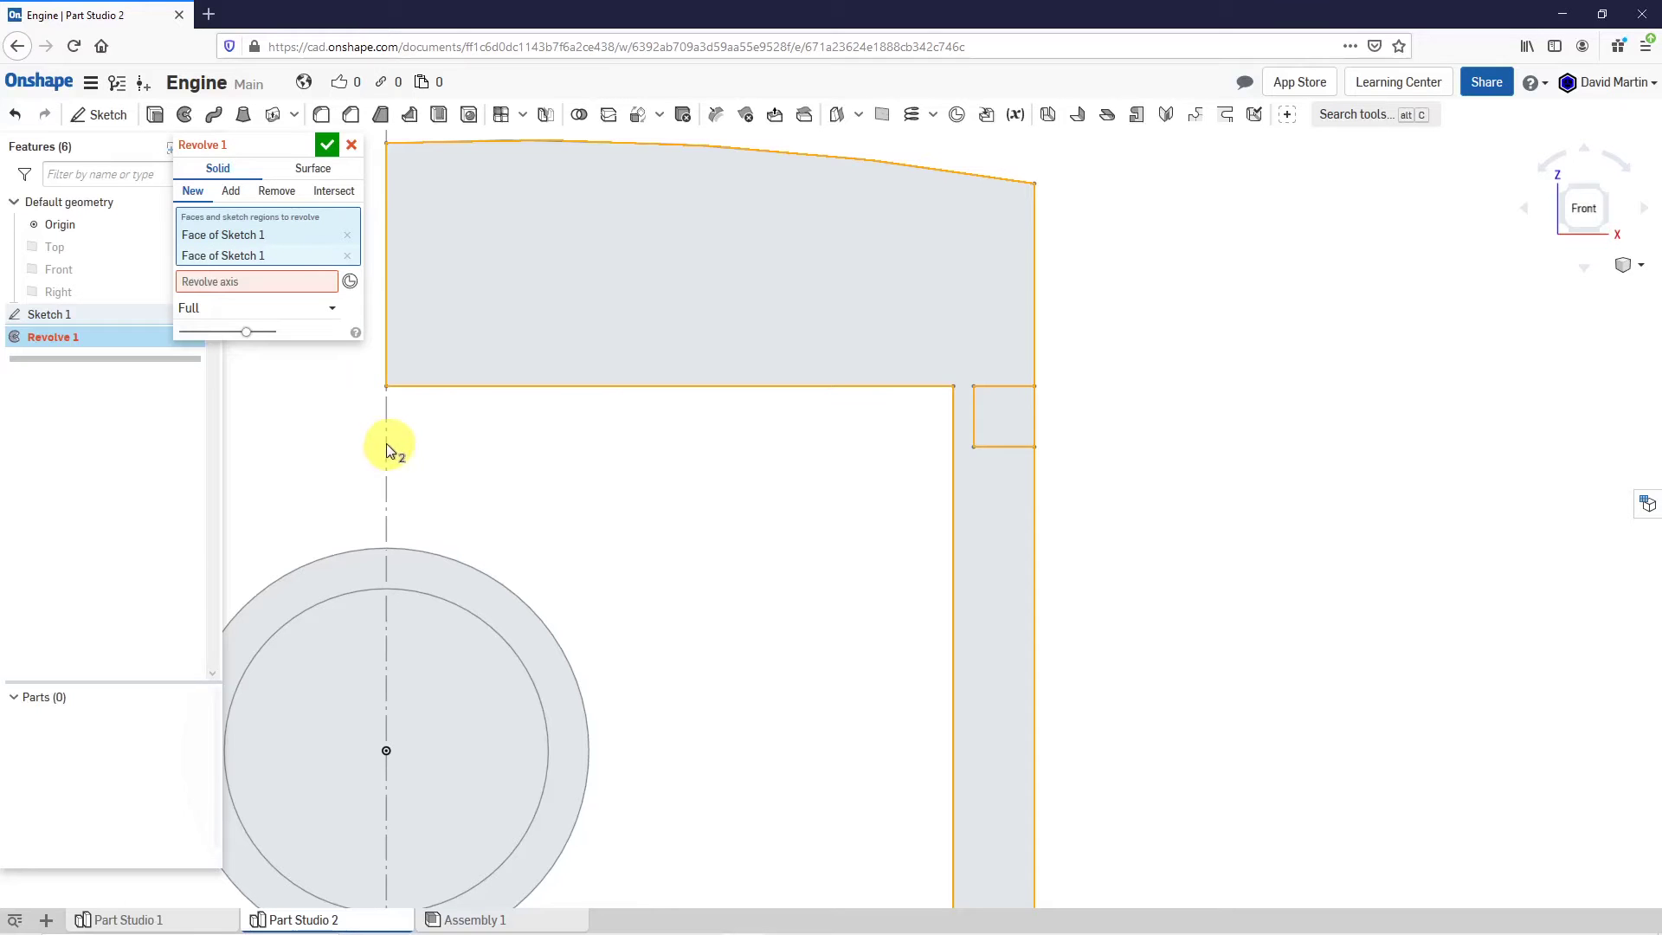
pyautogui.scroll(-6, 559, 507)
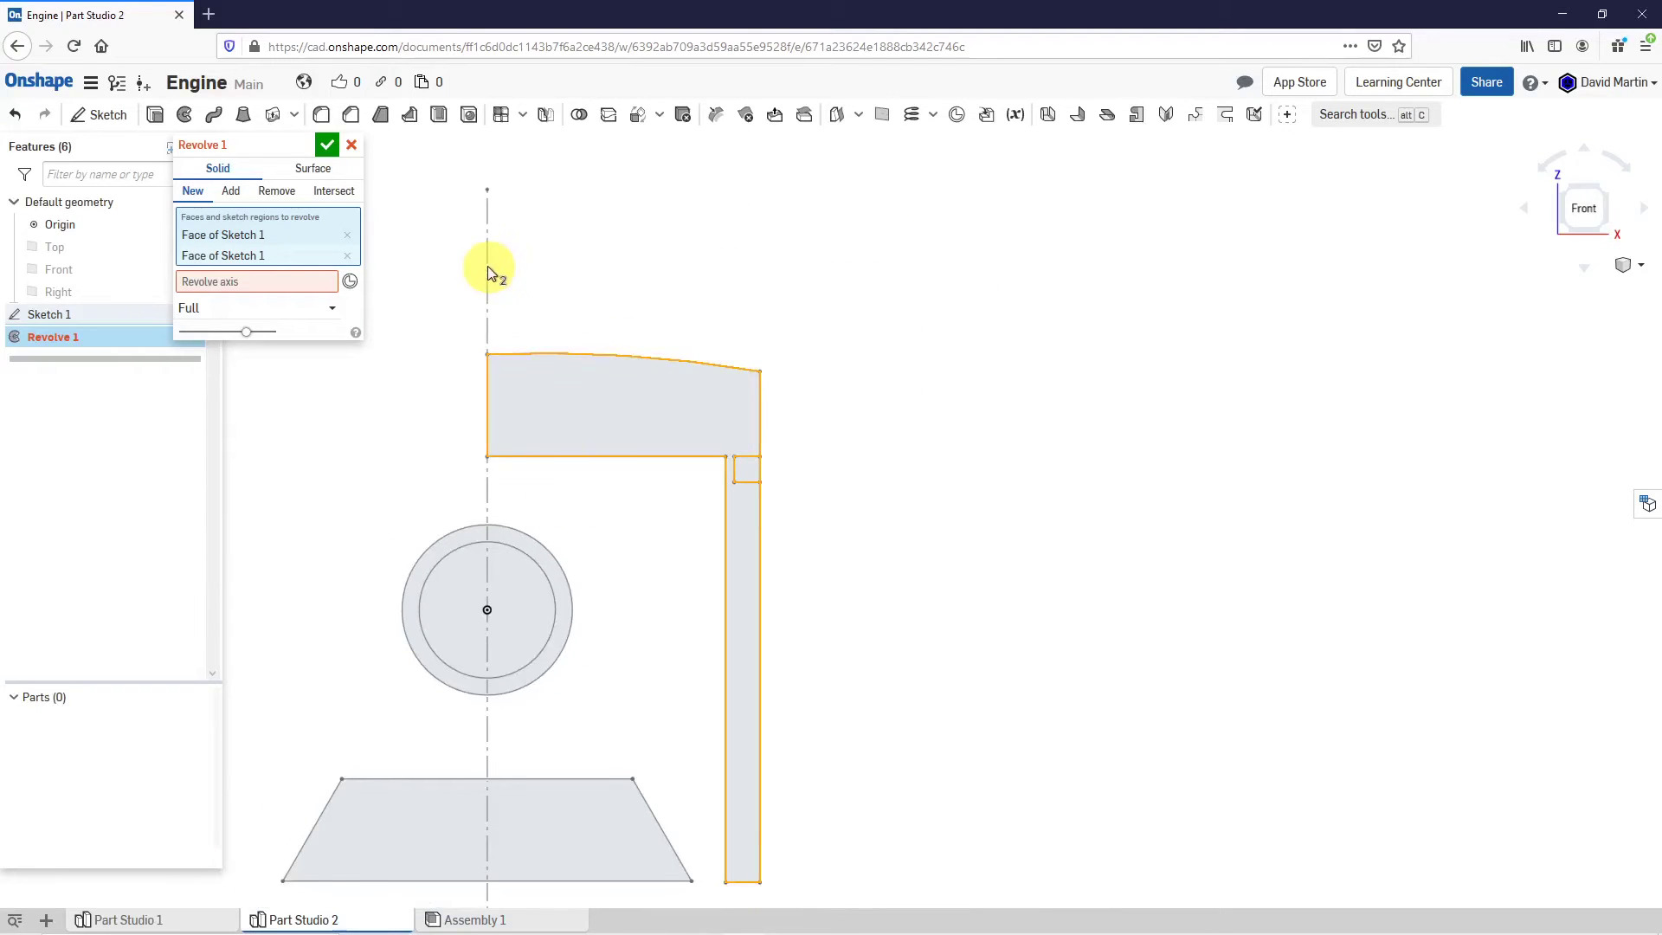
pyautogui.click(304, 282)
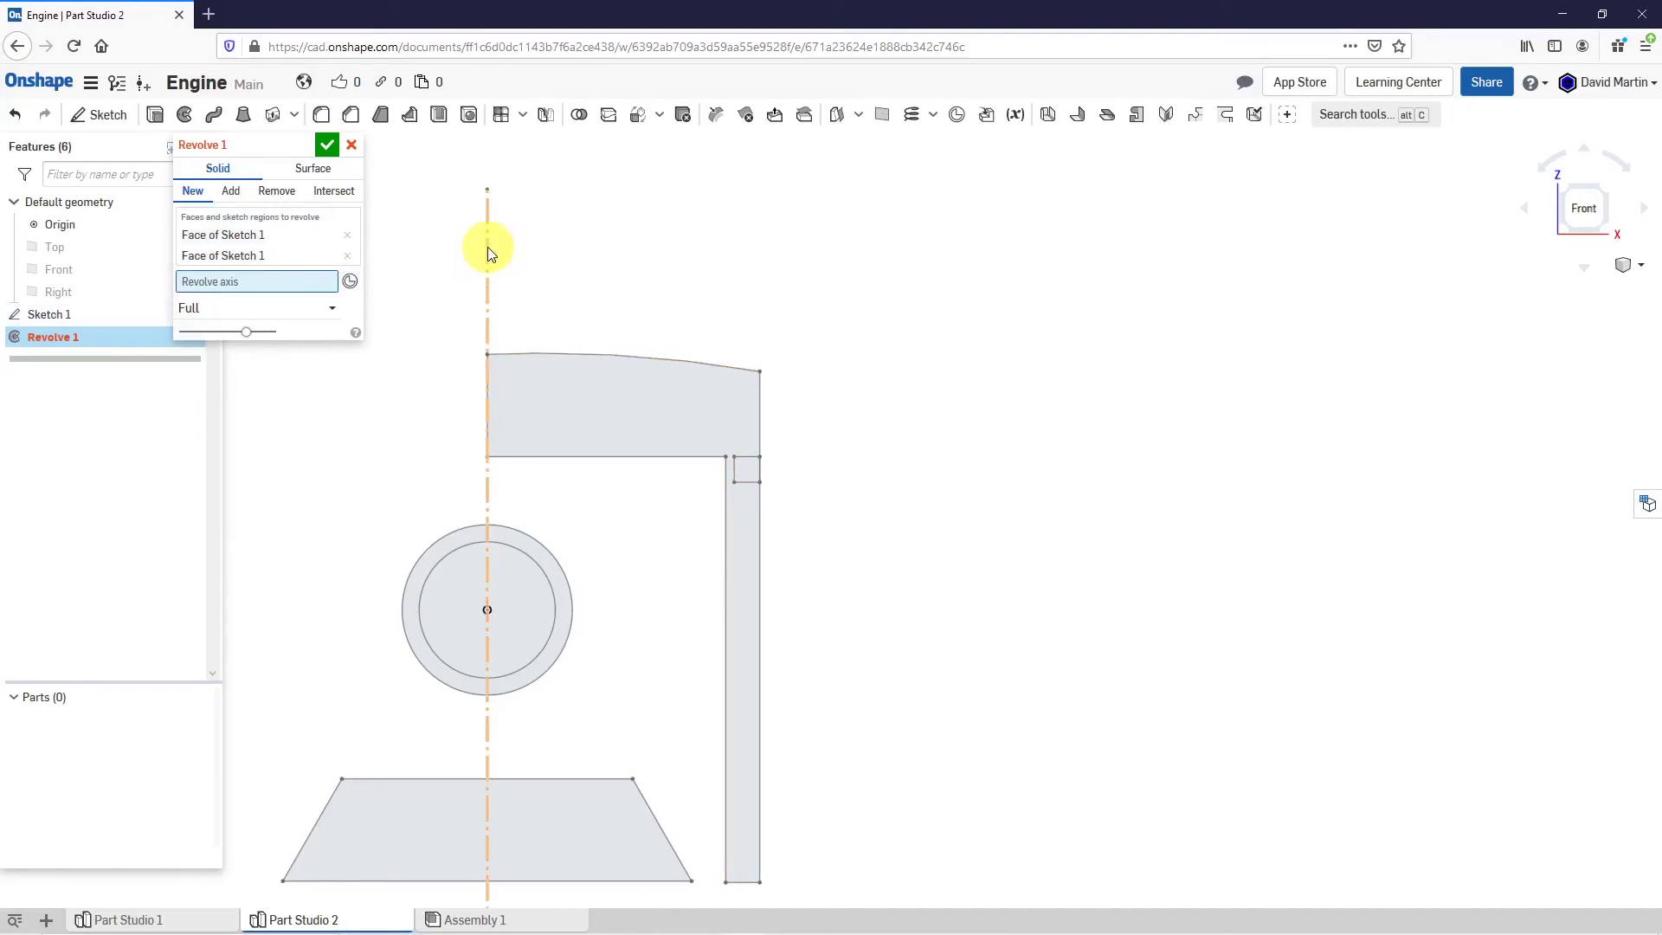
pyautogui.click(487, 249)
pyautogui.scroll(-4, 1025, 394)
pyautogui.moveTo(1025, 394)
pyautogui.mouseDown(button='right')
pyautogui.moveTo(880, 446)
pyautogui.moveTo(920, 453)
pyautogui.moveTo(925, 334)
pyautogui.moveTo(956, 424)
pyautogui.moveTo(990, 452)
pyautogui.moveTo(907, 409)
pyautogui.moveTo(961, 433)
pyautogui.moveTo(980, 498)
pyautogui.mouseUp(button='right')
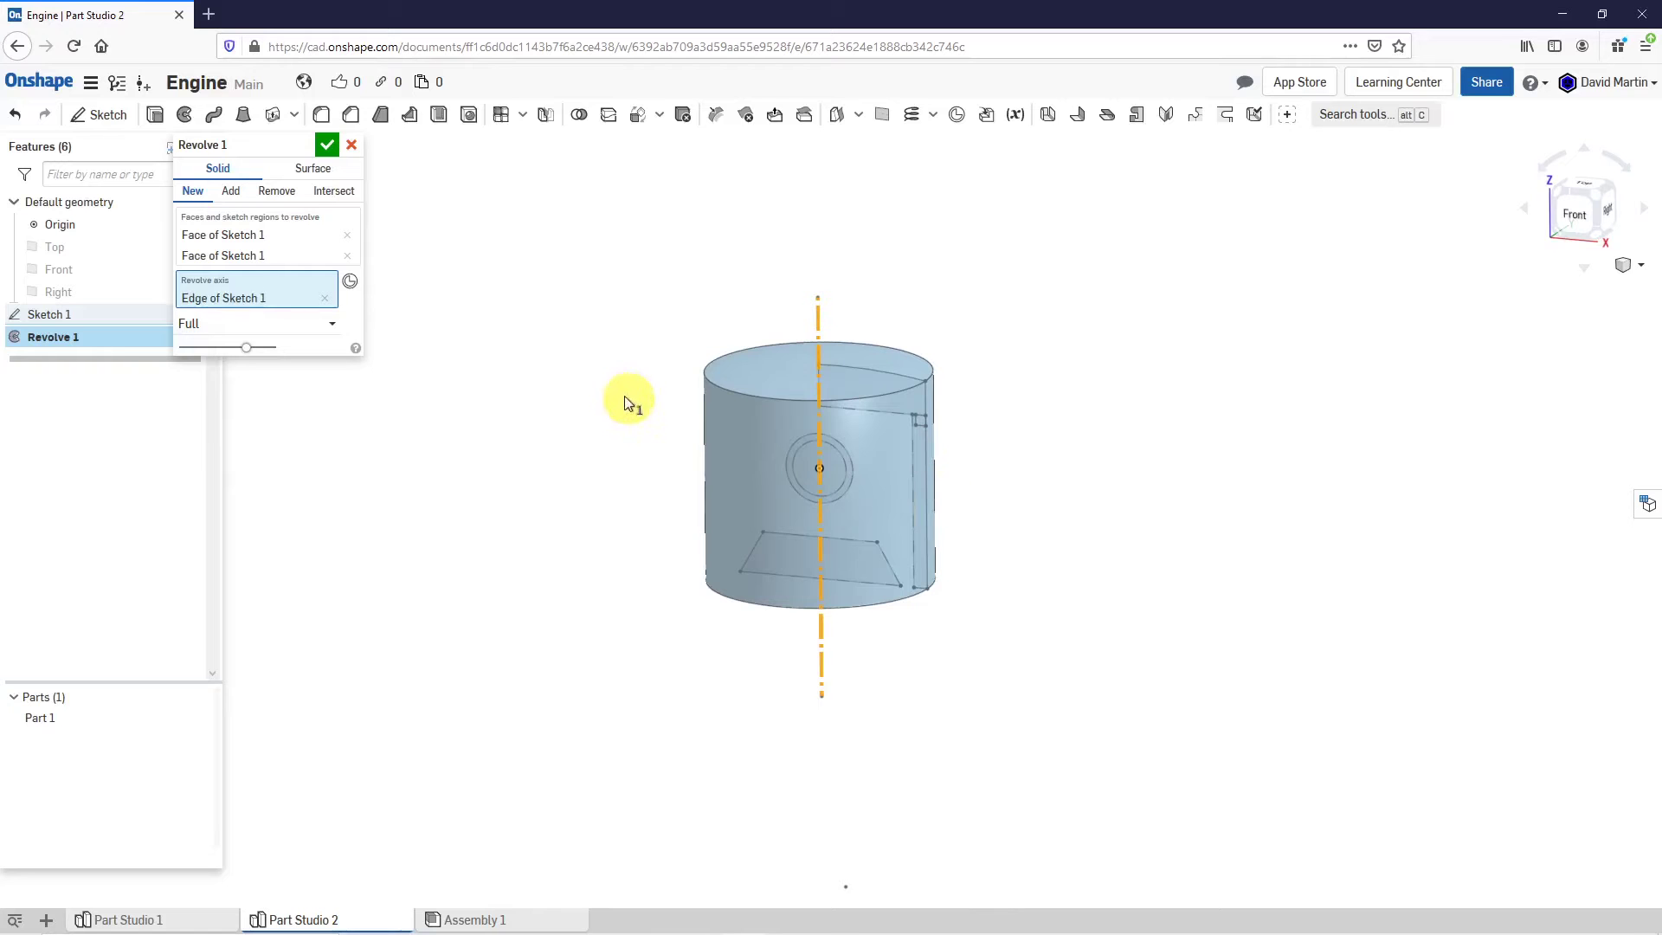
pyautogui.click(329, 148)
# Make Sketch 1 and the default planes visible again around the revolved part.
pyautogui.moveTo(849, 582); pyautogui.dragTo(825, 303, button='right')
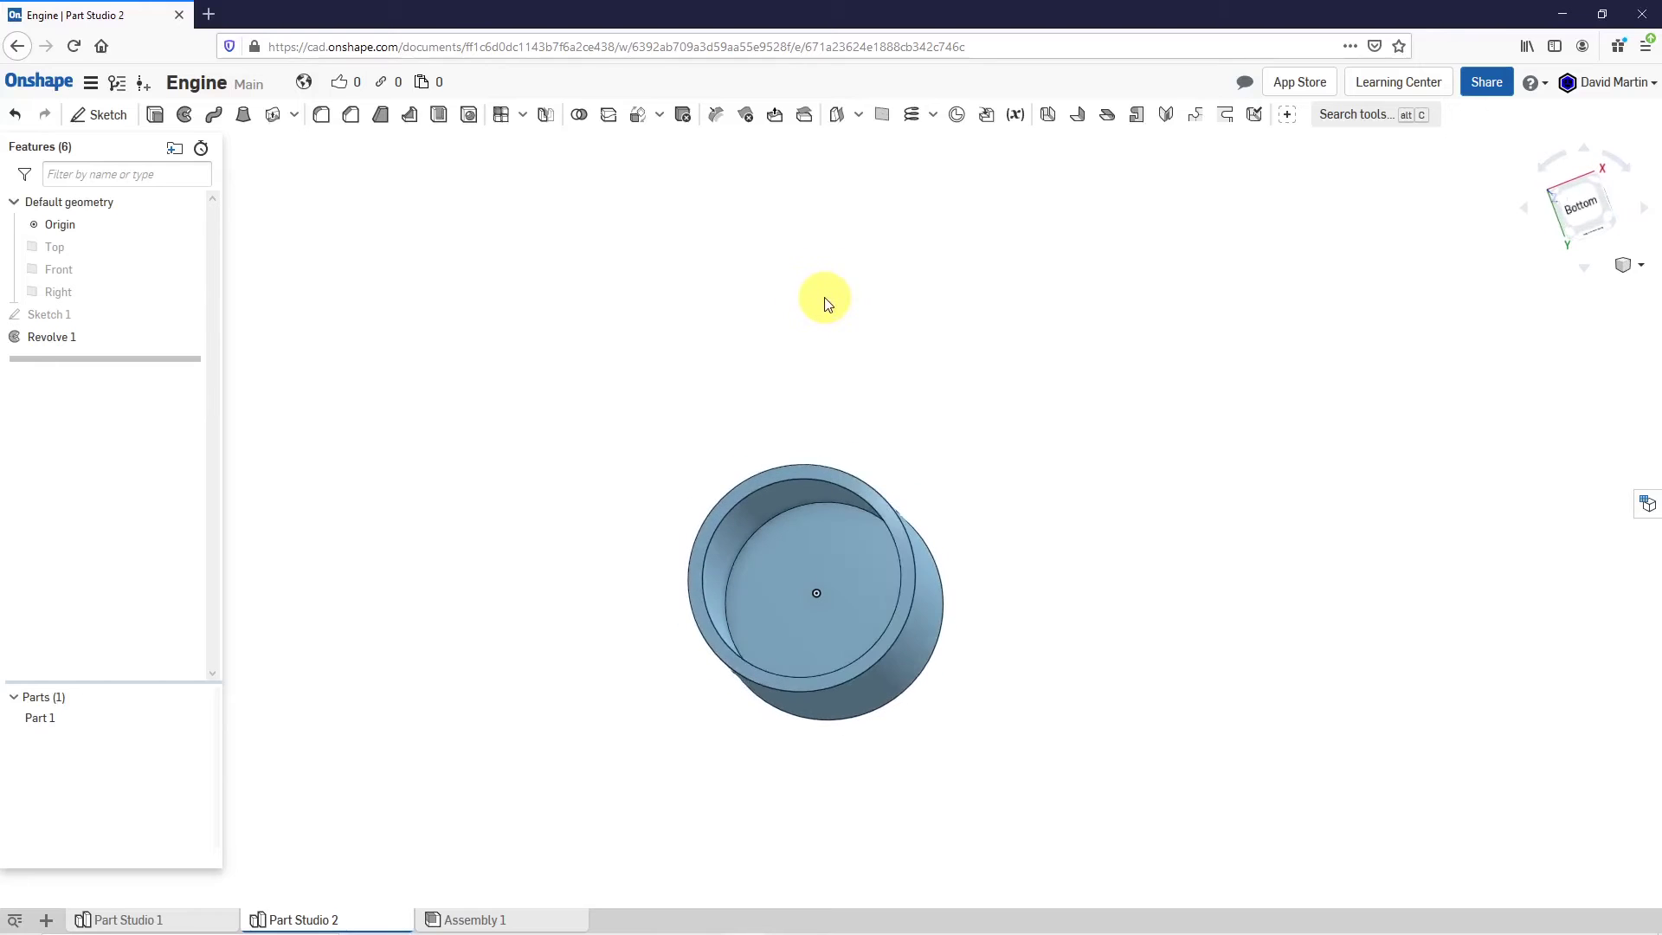
pyautogui.click(201, 315)
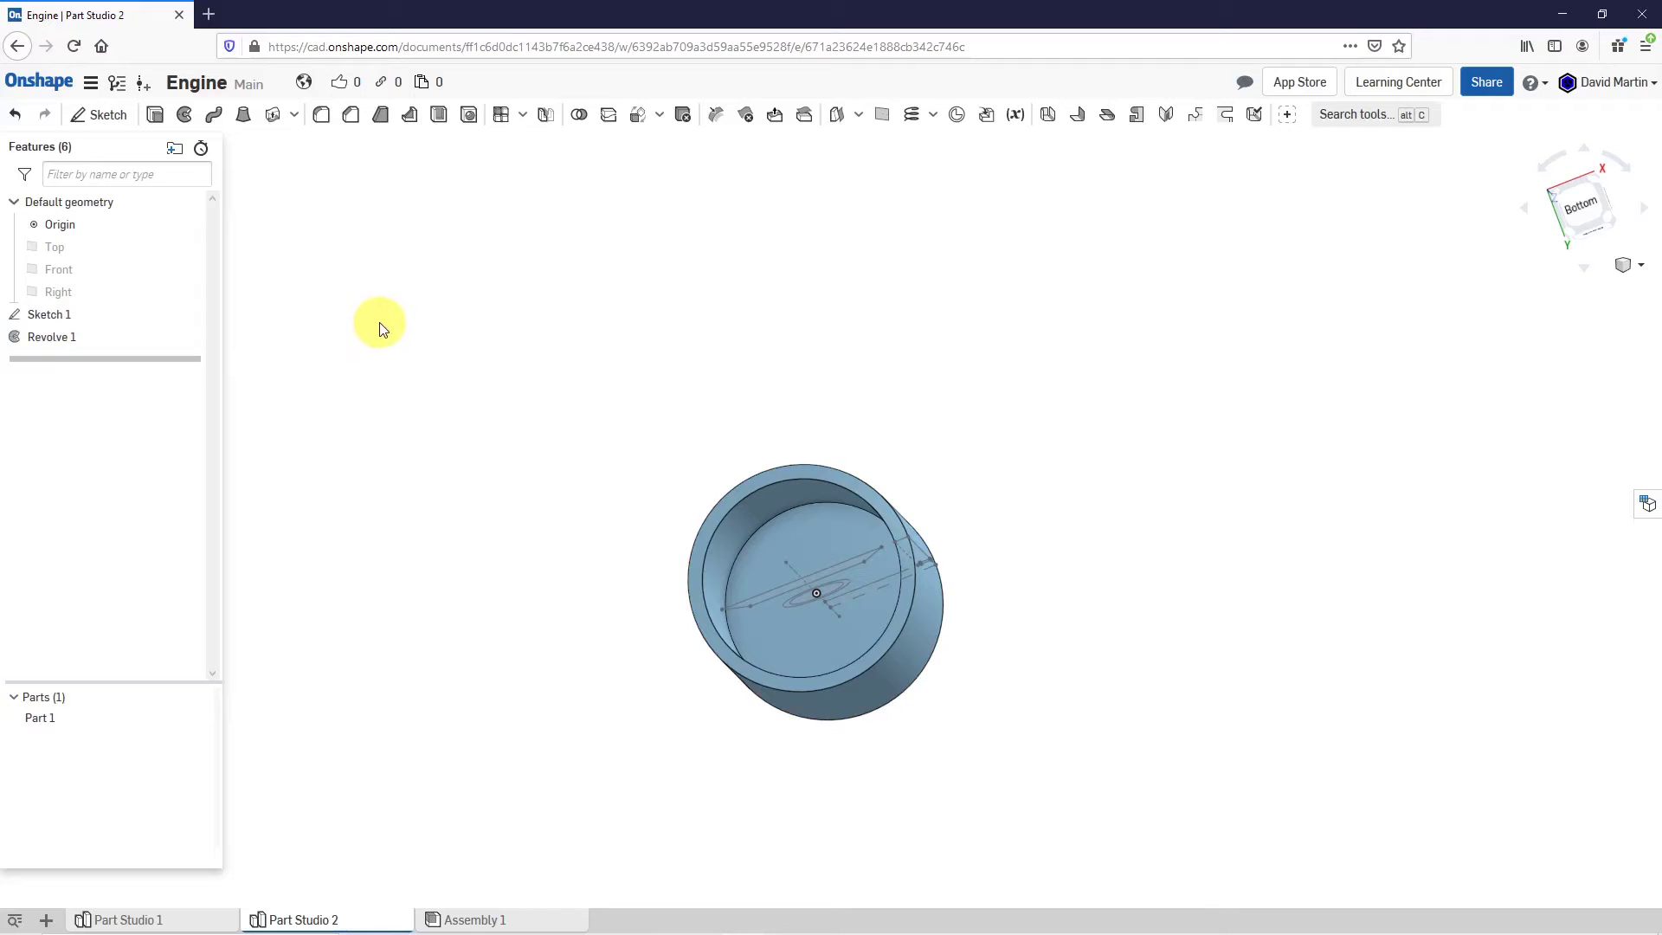
pyautogui.press('p')
pyautogui.moveTo(697, 428); pyautogui.dragTo(693, 736, button='right')
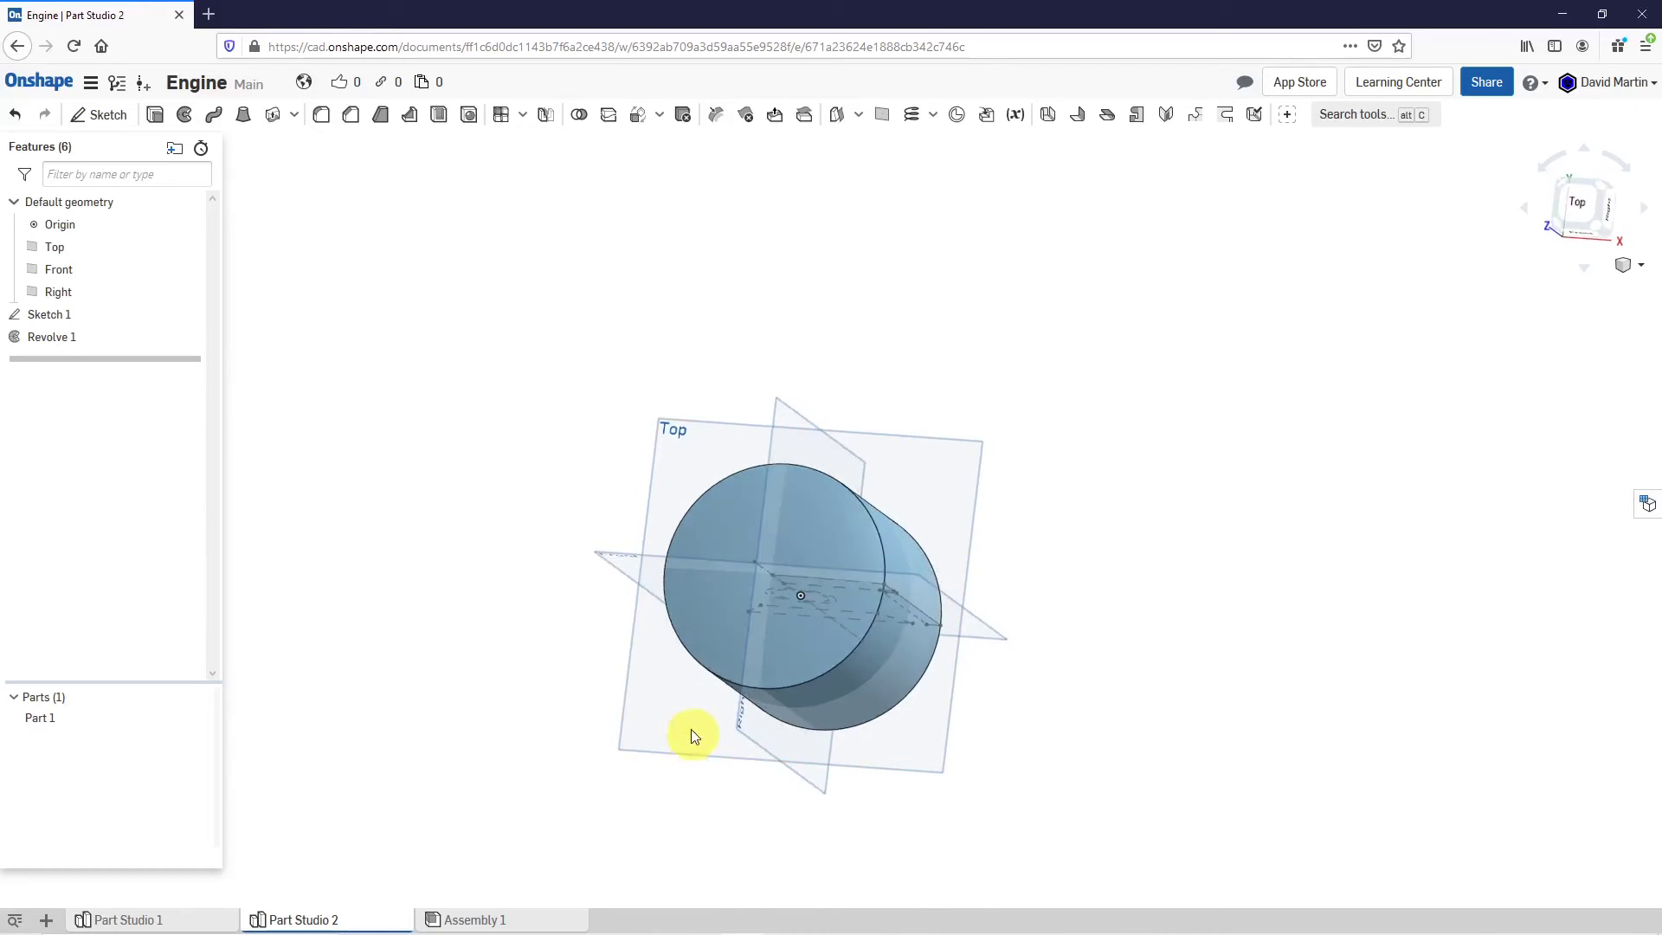
# Start a sketch on the Top plane, viewed normal to it with the part displayed as hidden edges visible.
pyautogui.click(111, 114)
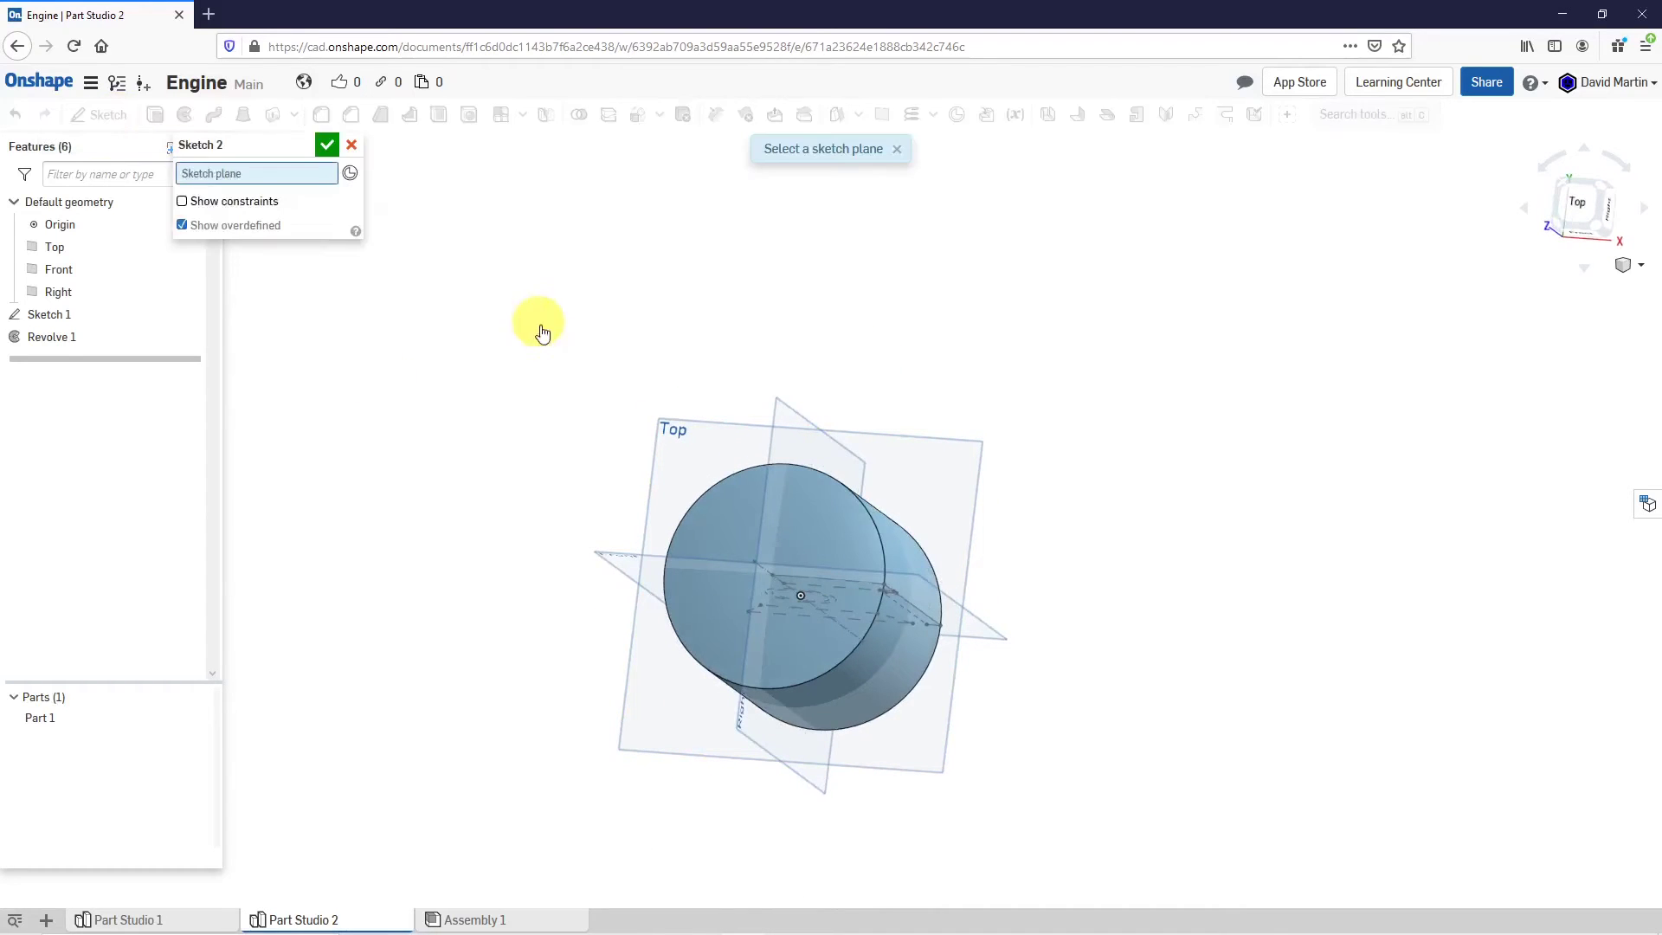
pyautogui.click(683, 443)
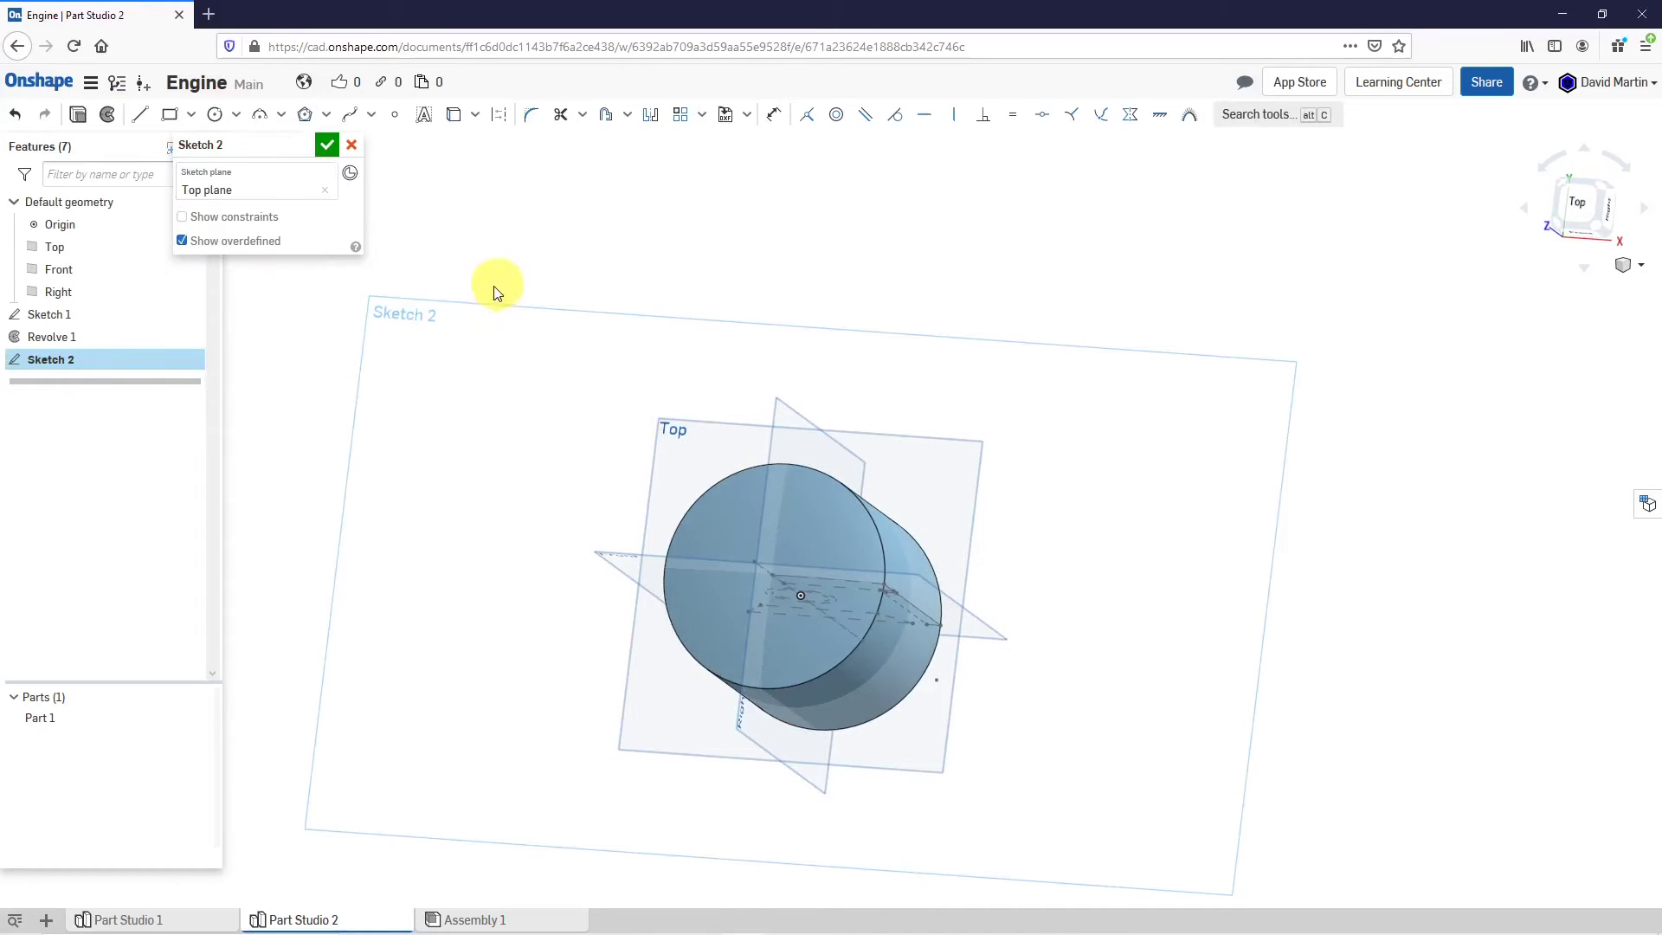
pyautogui.rightClick(543, 245)
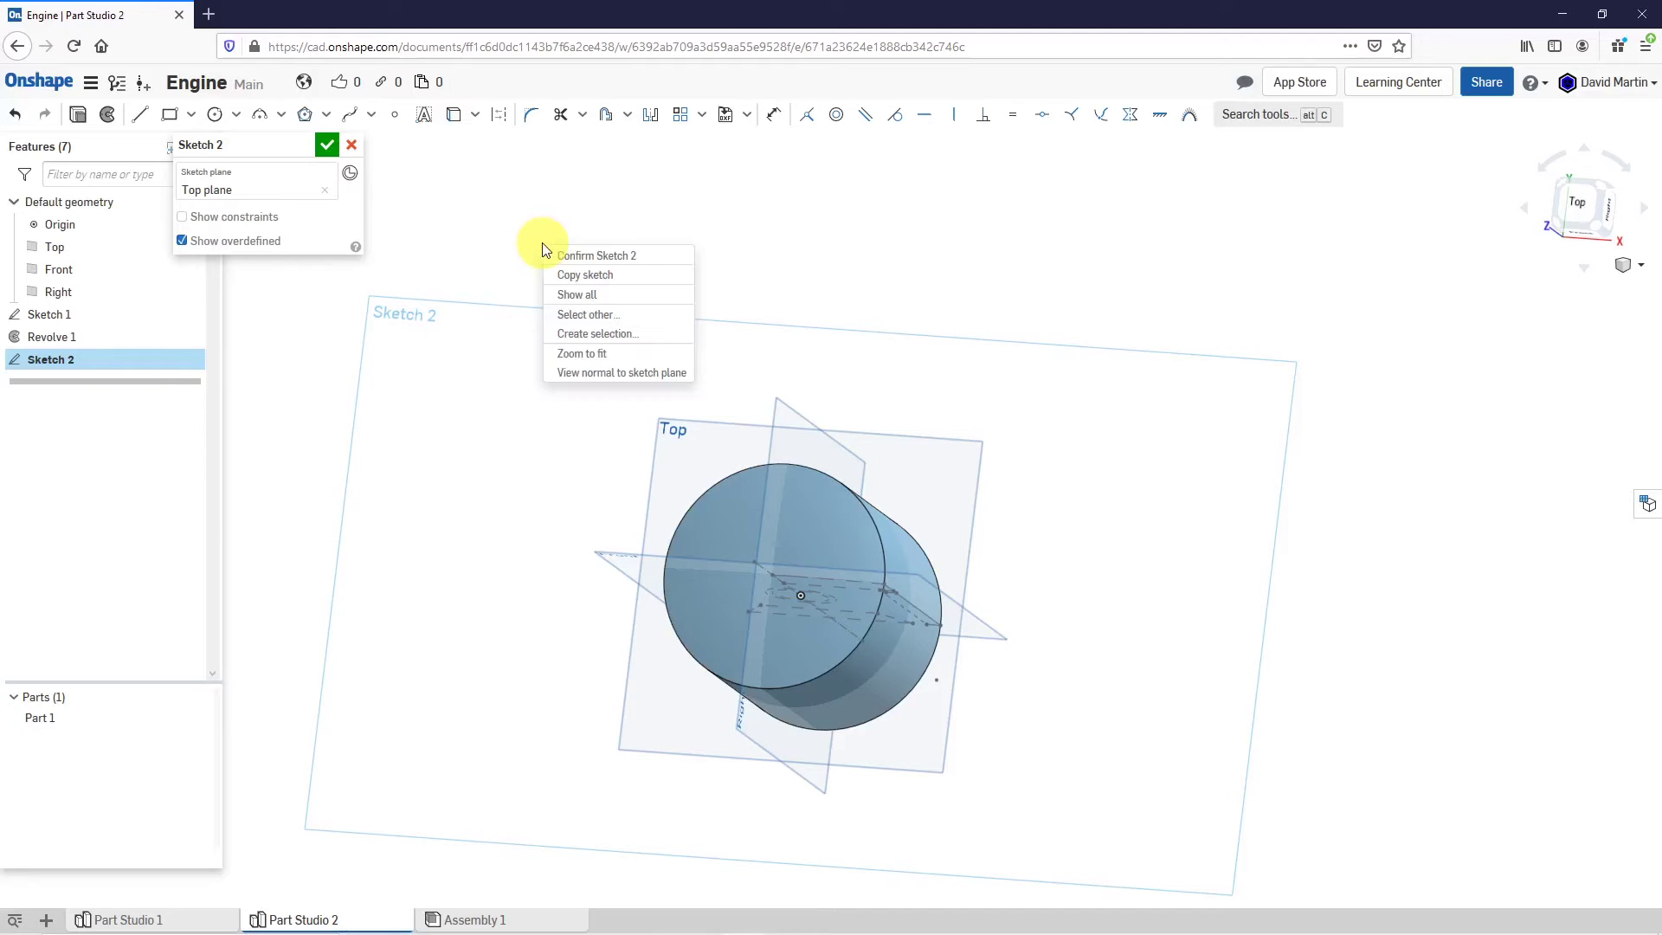
pyautogui.click(624, 374)
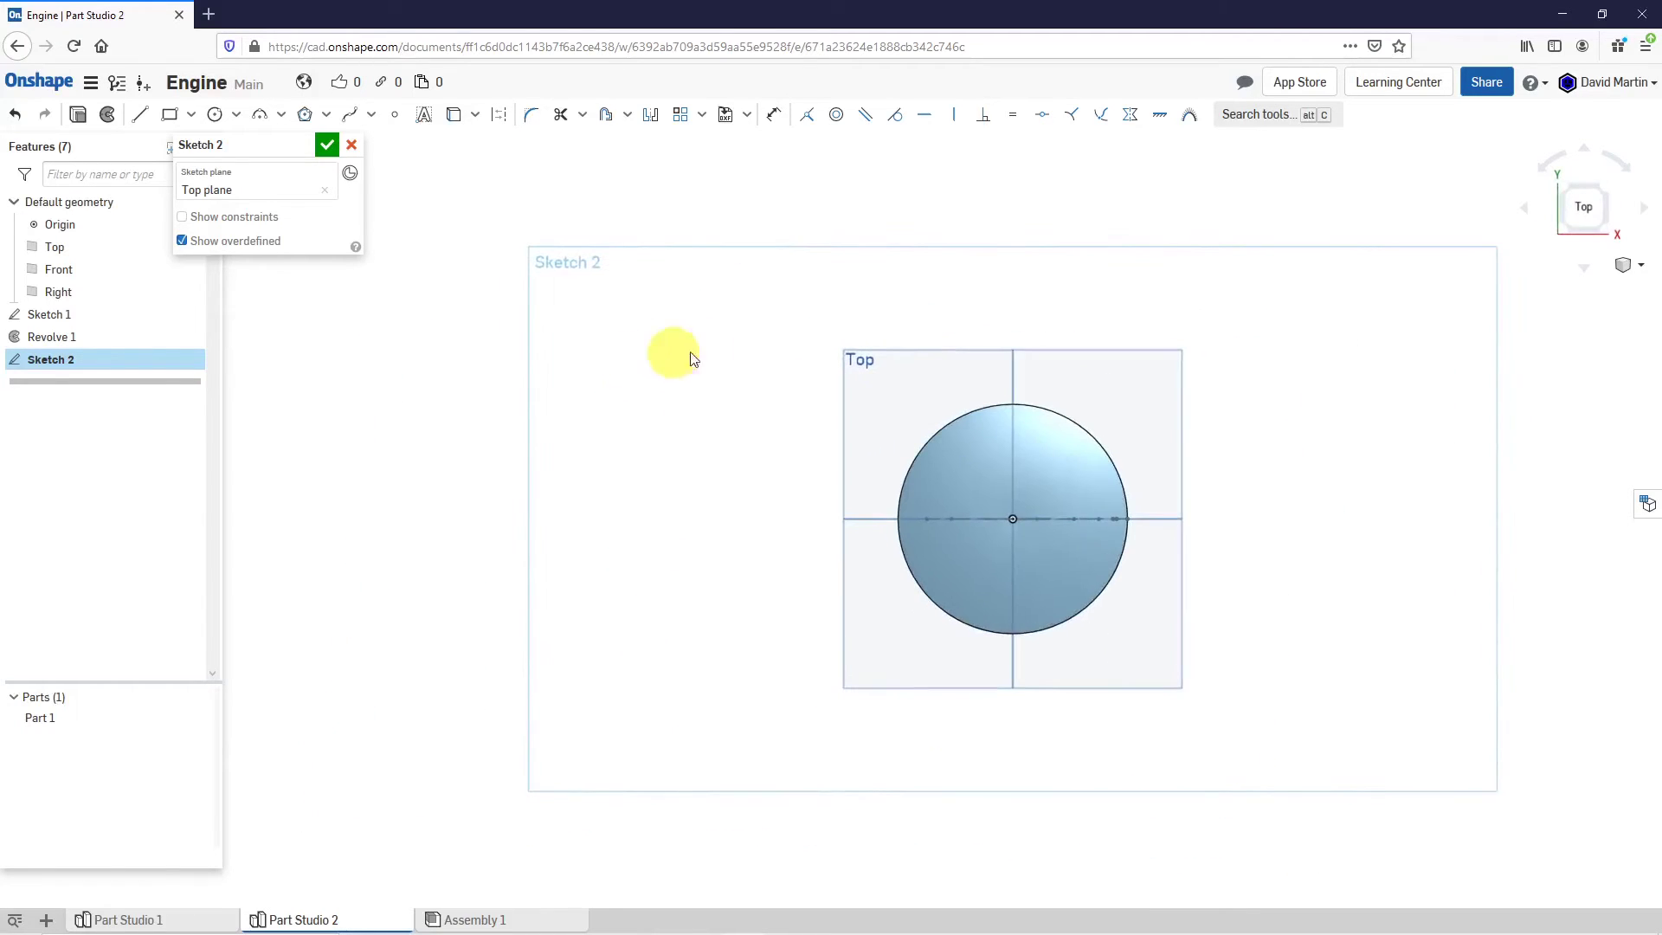
pyautogui.click(1643, 266)
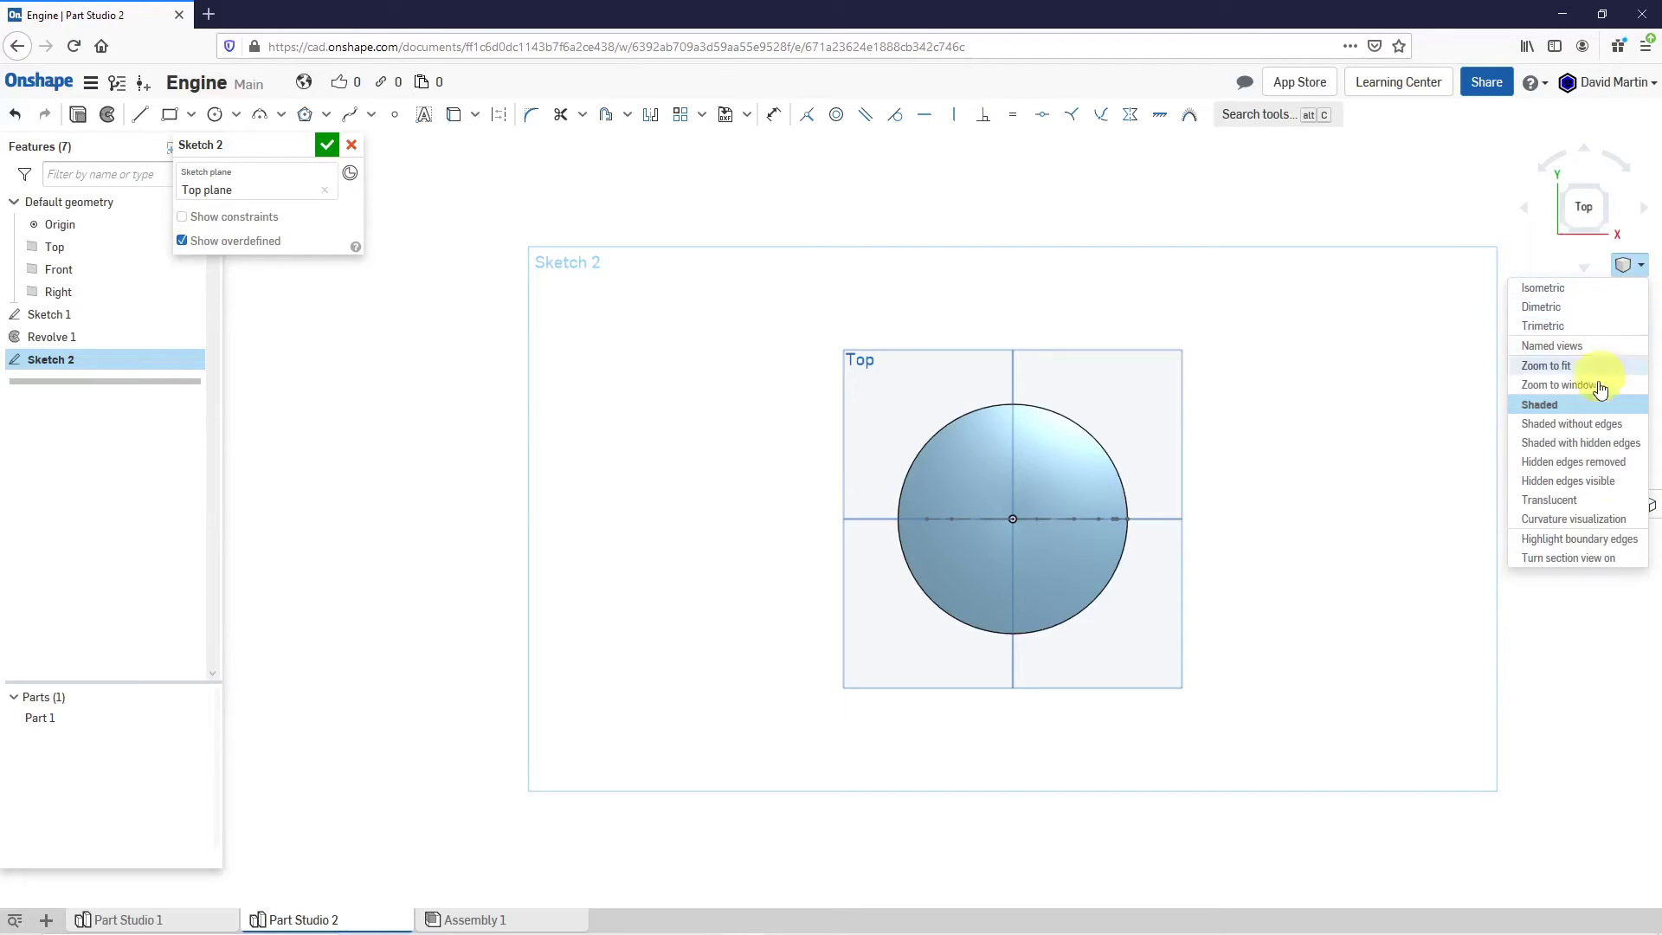
pyautogui.click(1607, 481)
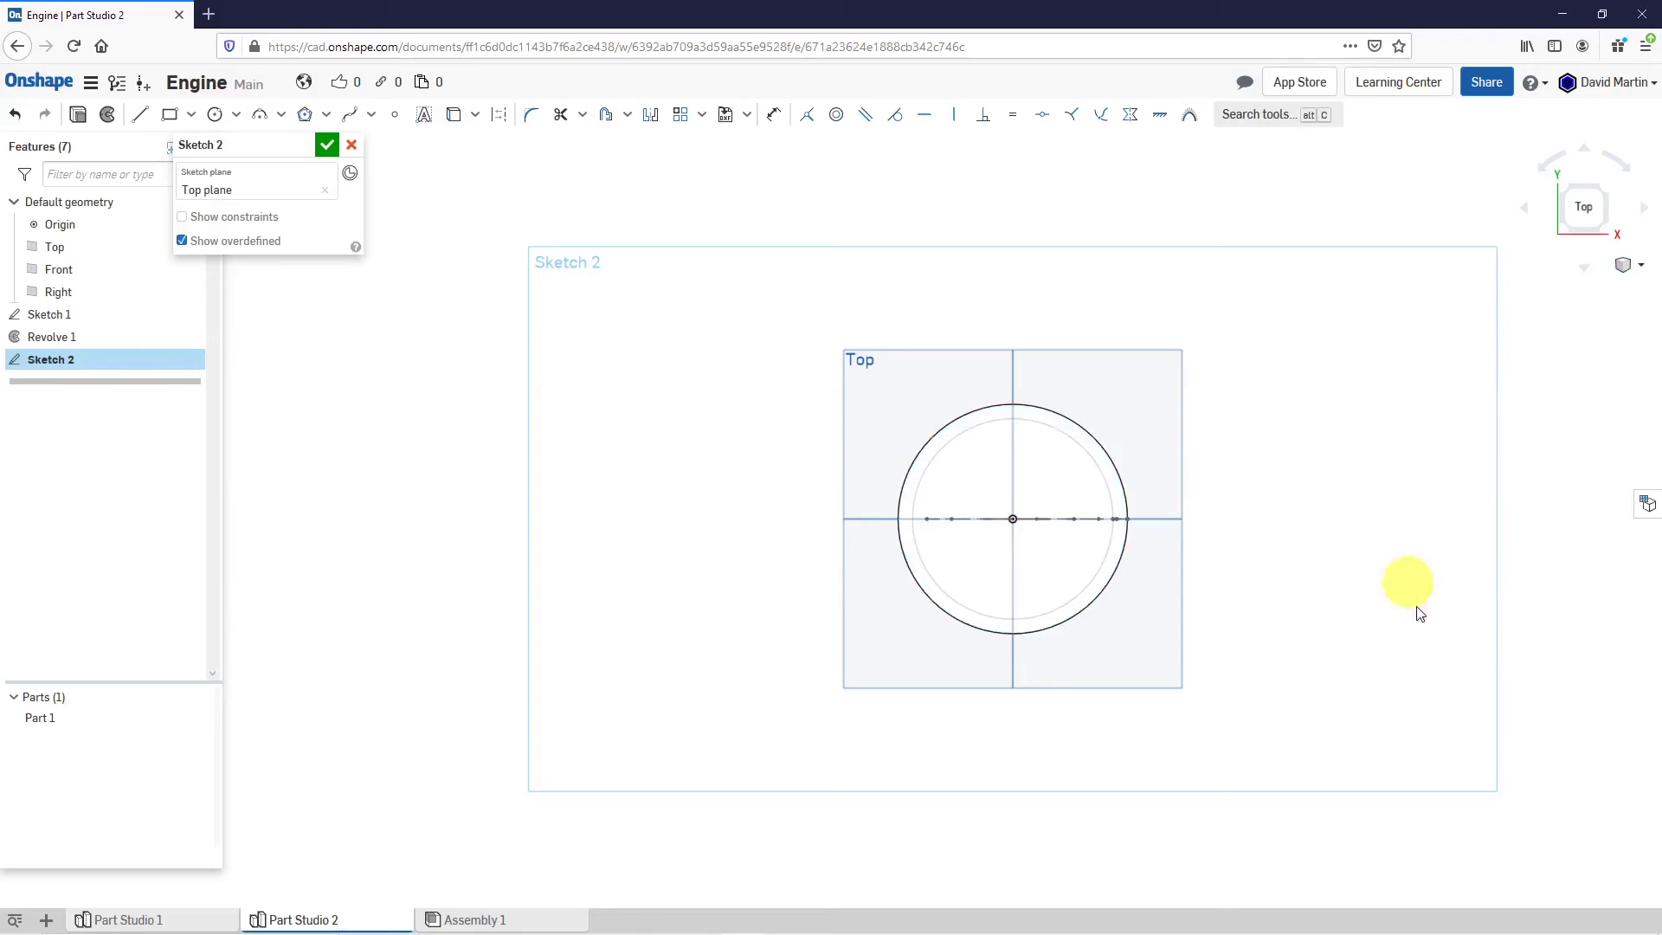
# Sketch a circle about 4.15 in in diameter, centred just below the origin around the part's outer edge.
pyautogui.scroll(2, 1205, 523)
pyautogui.scroll(2, 1237, 558)
pyautogui.click(1030, 486)
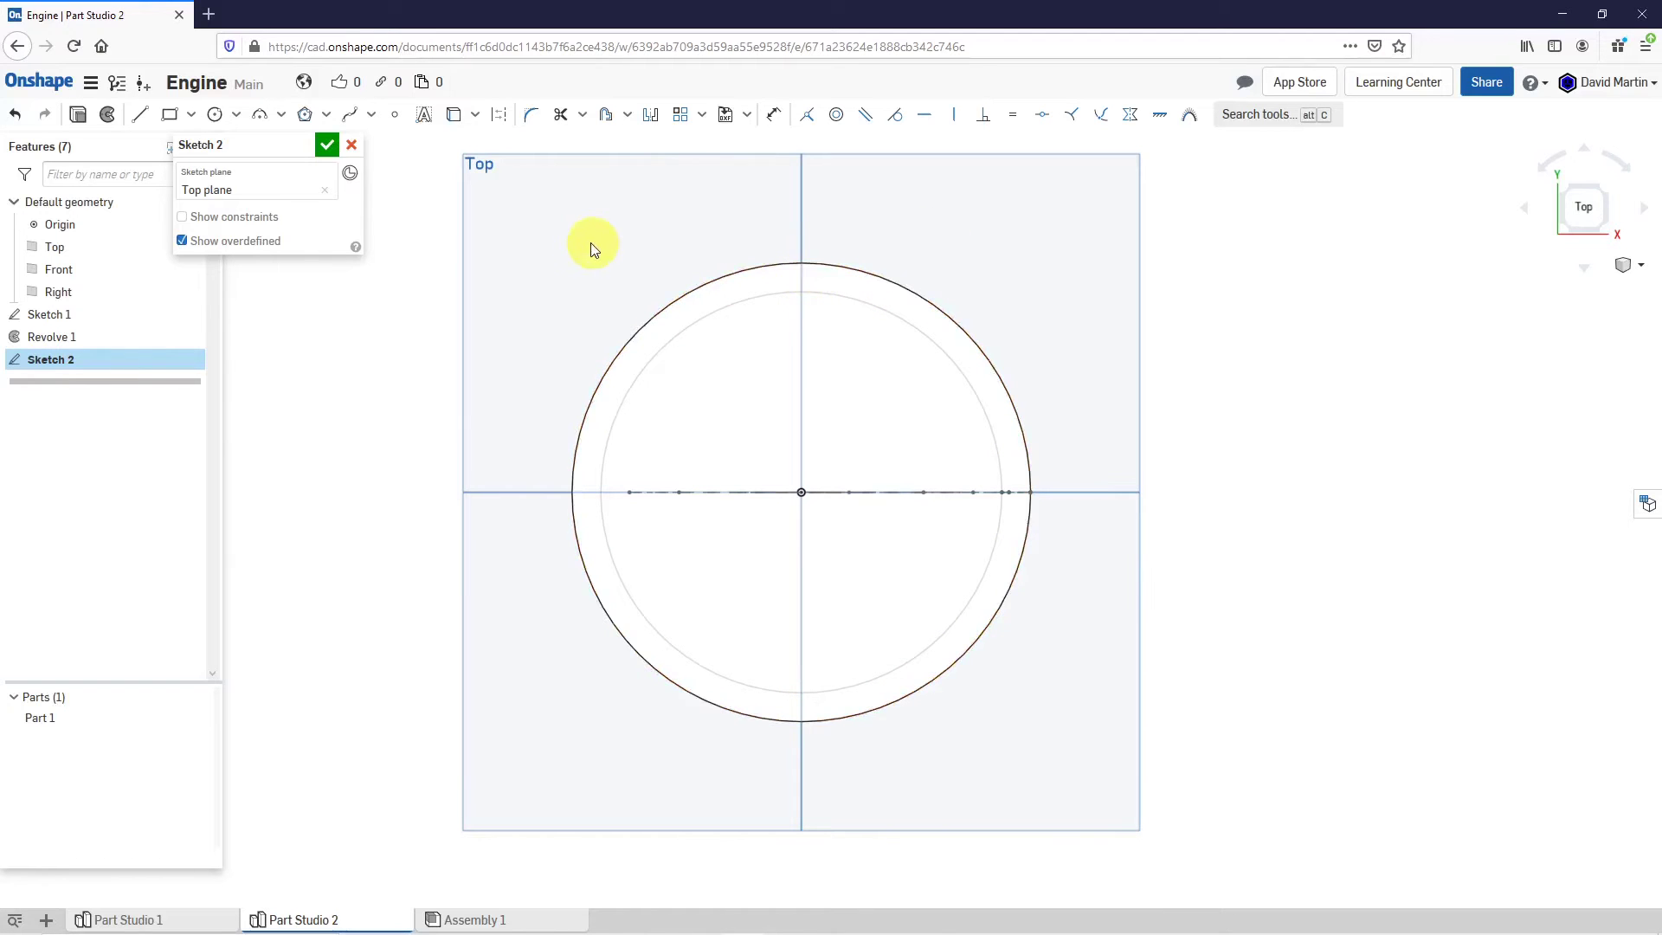
pyautogui.click(216, 117)
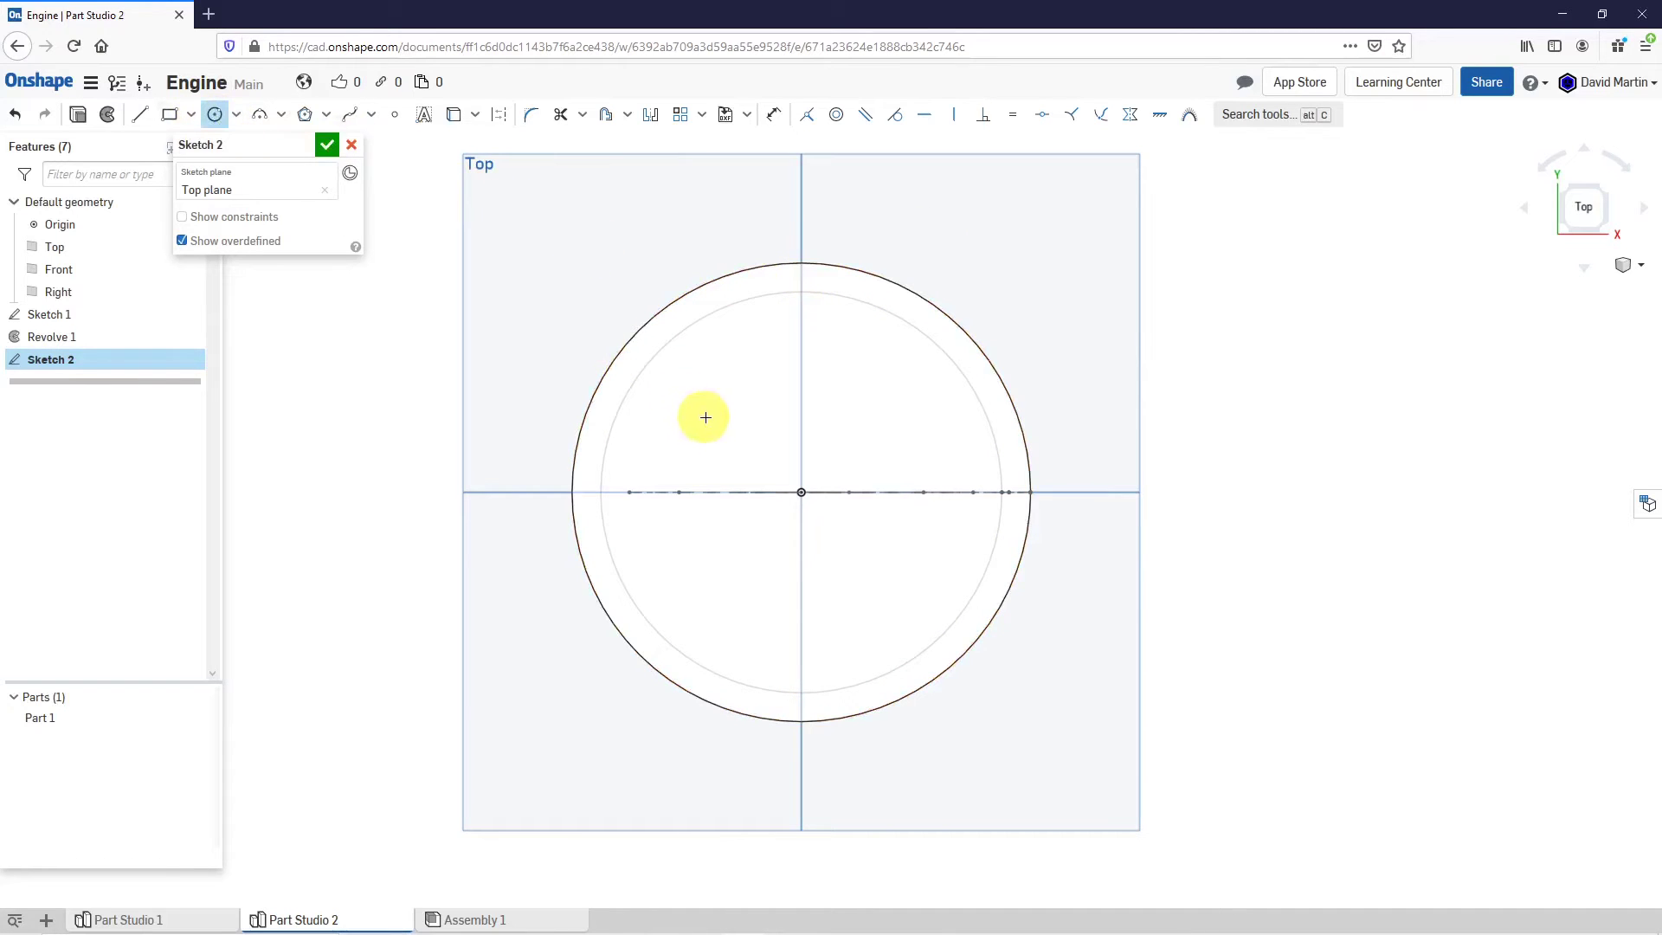
pyautogui.click(938, 304)
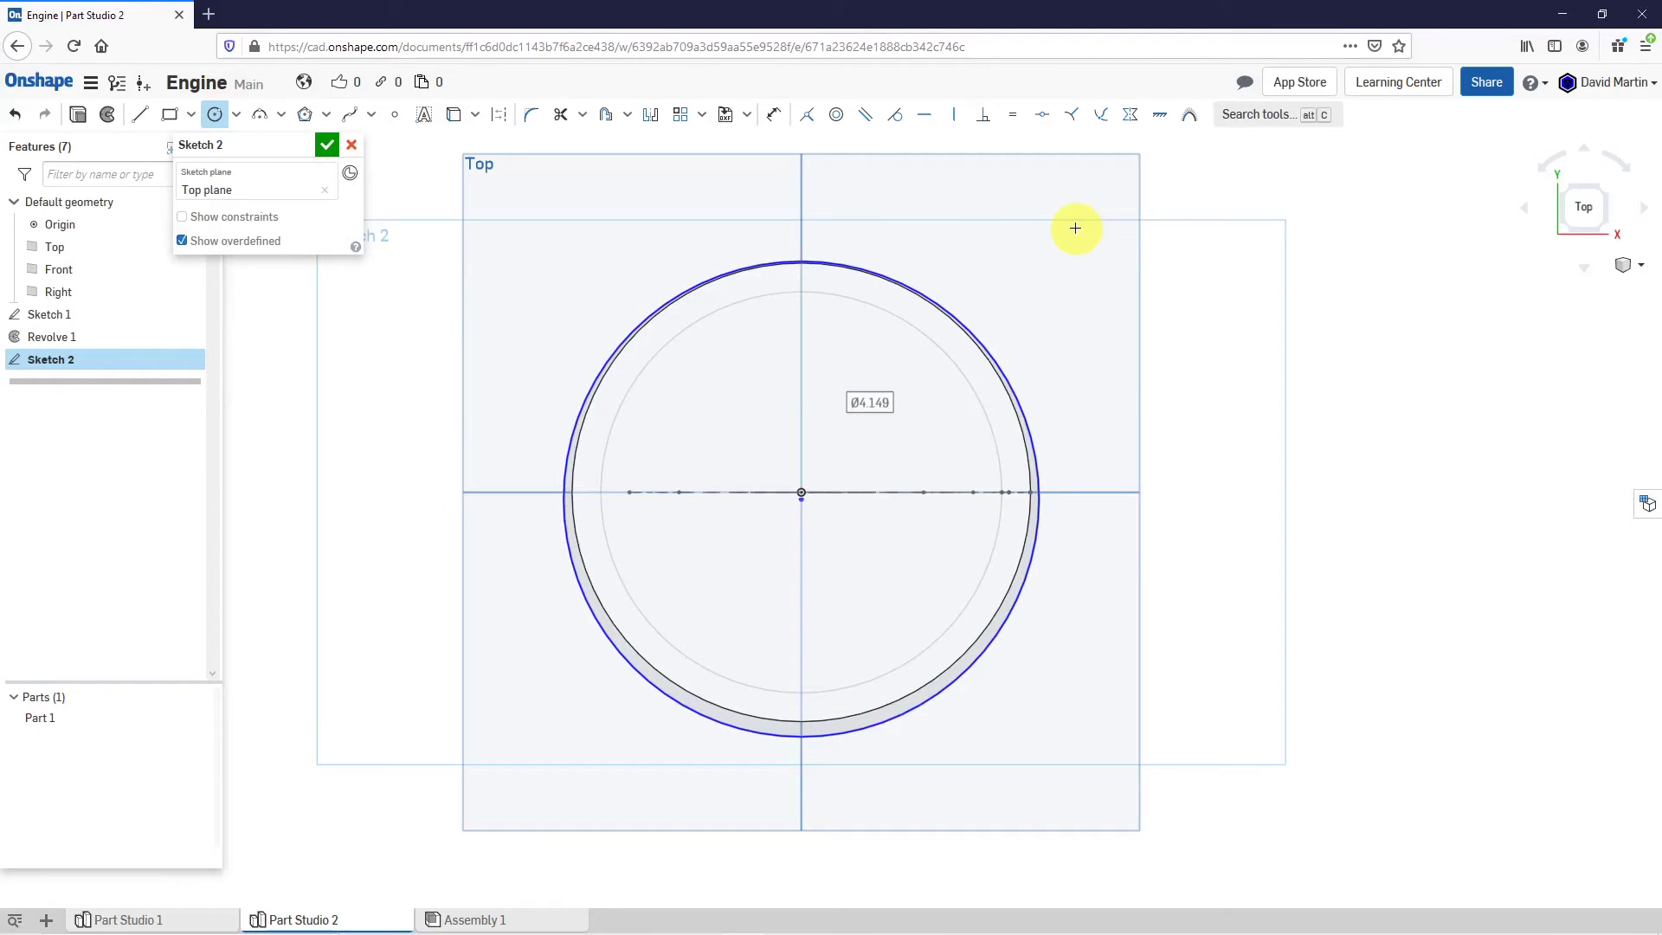
# Make the circle's centre coincident with the origin.
pyautogui.scroll(3, 743, 487)
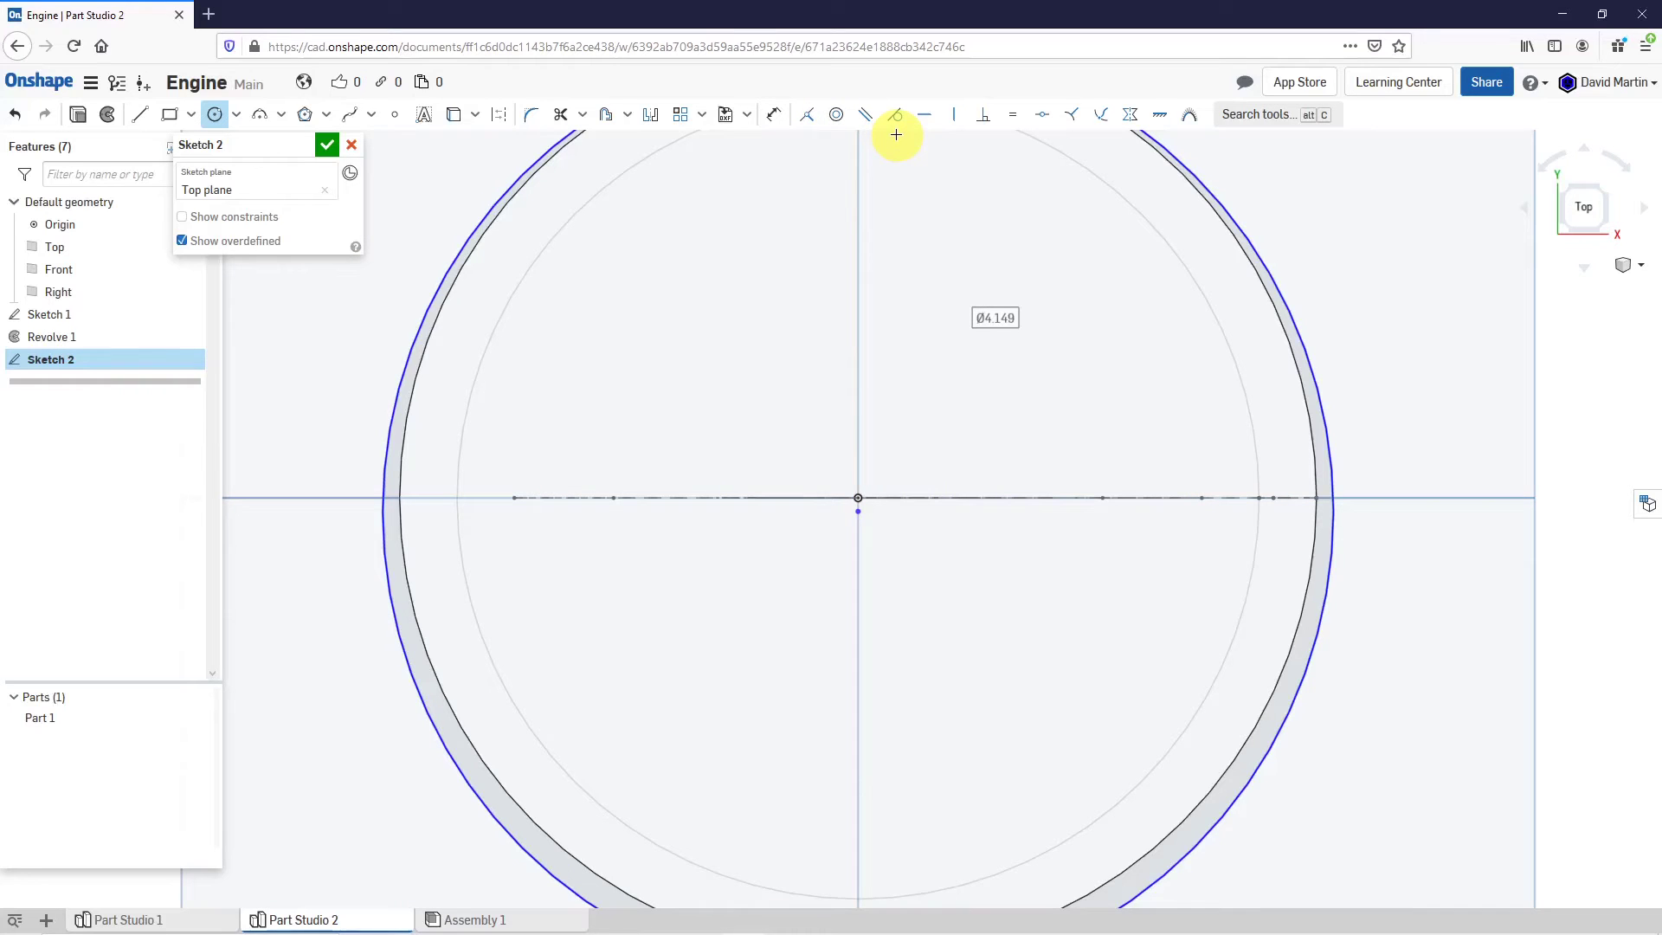
pyautogui.click(807, 121)
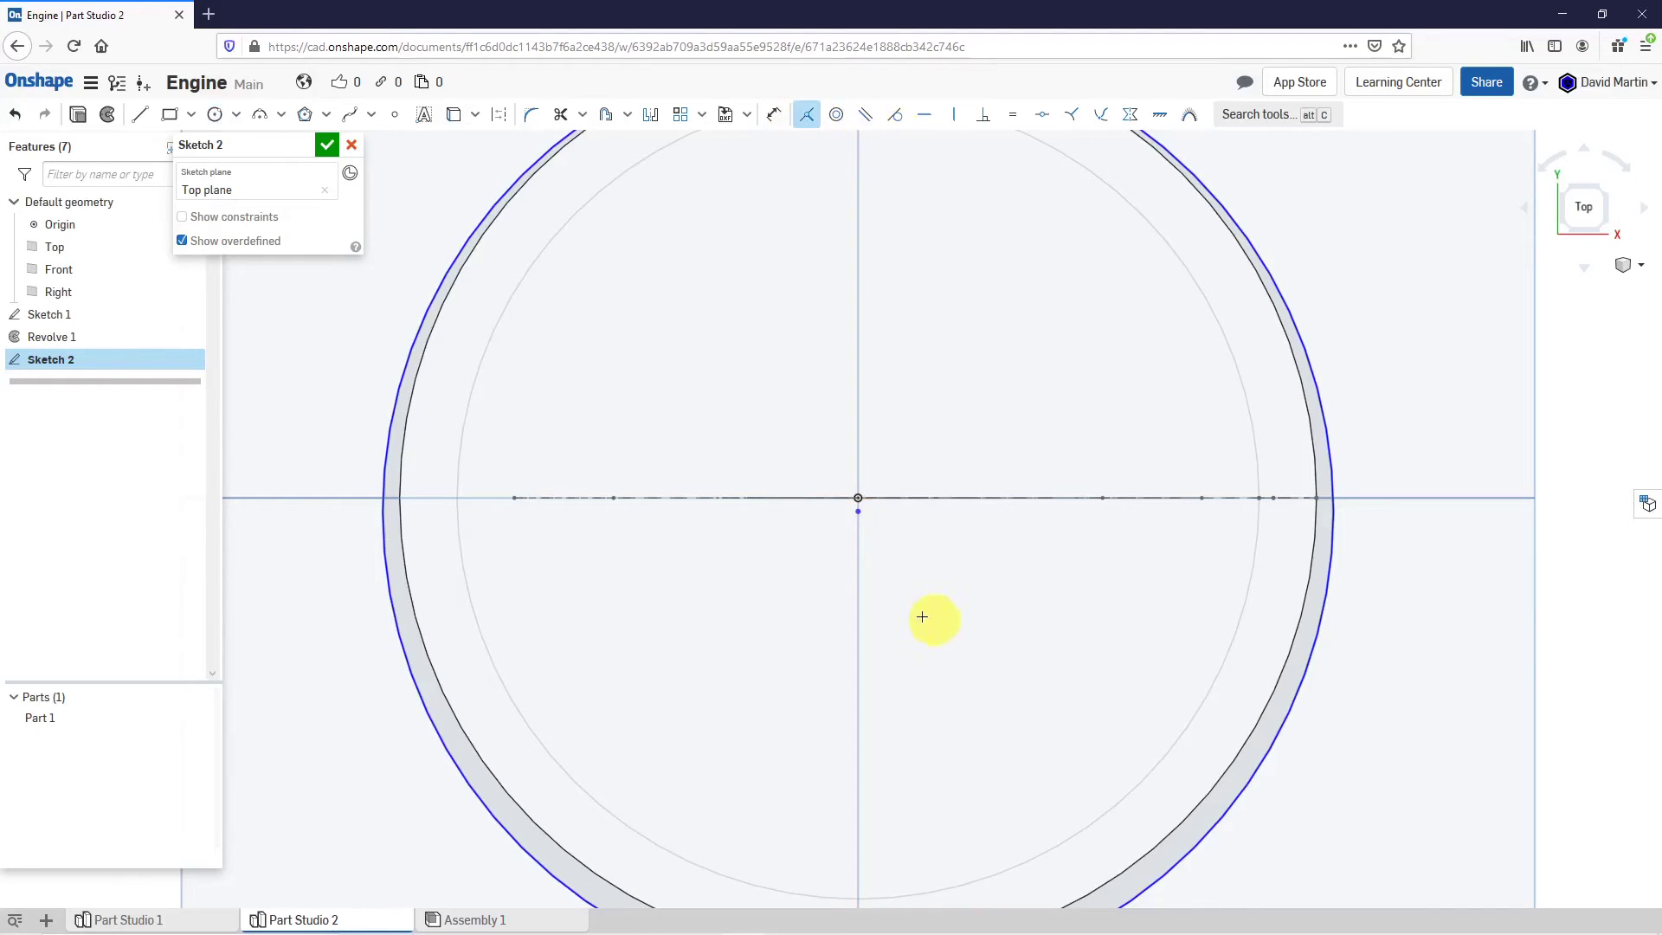
pyautogui.hotkey('shift', 'm')
pyautogui.press('Escape')
pyautogui.scroll(-3, 855, 566)
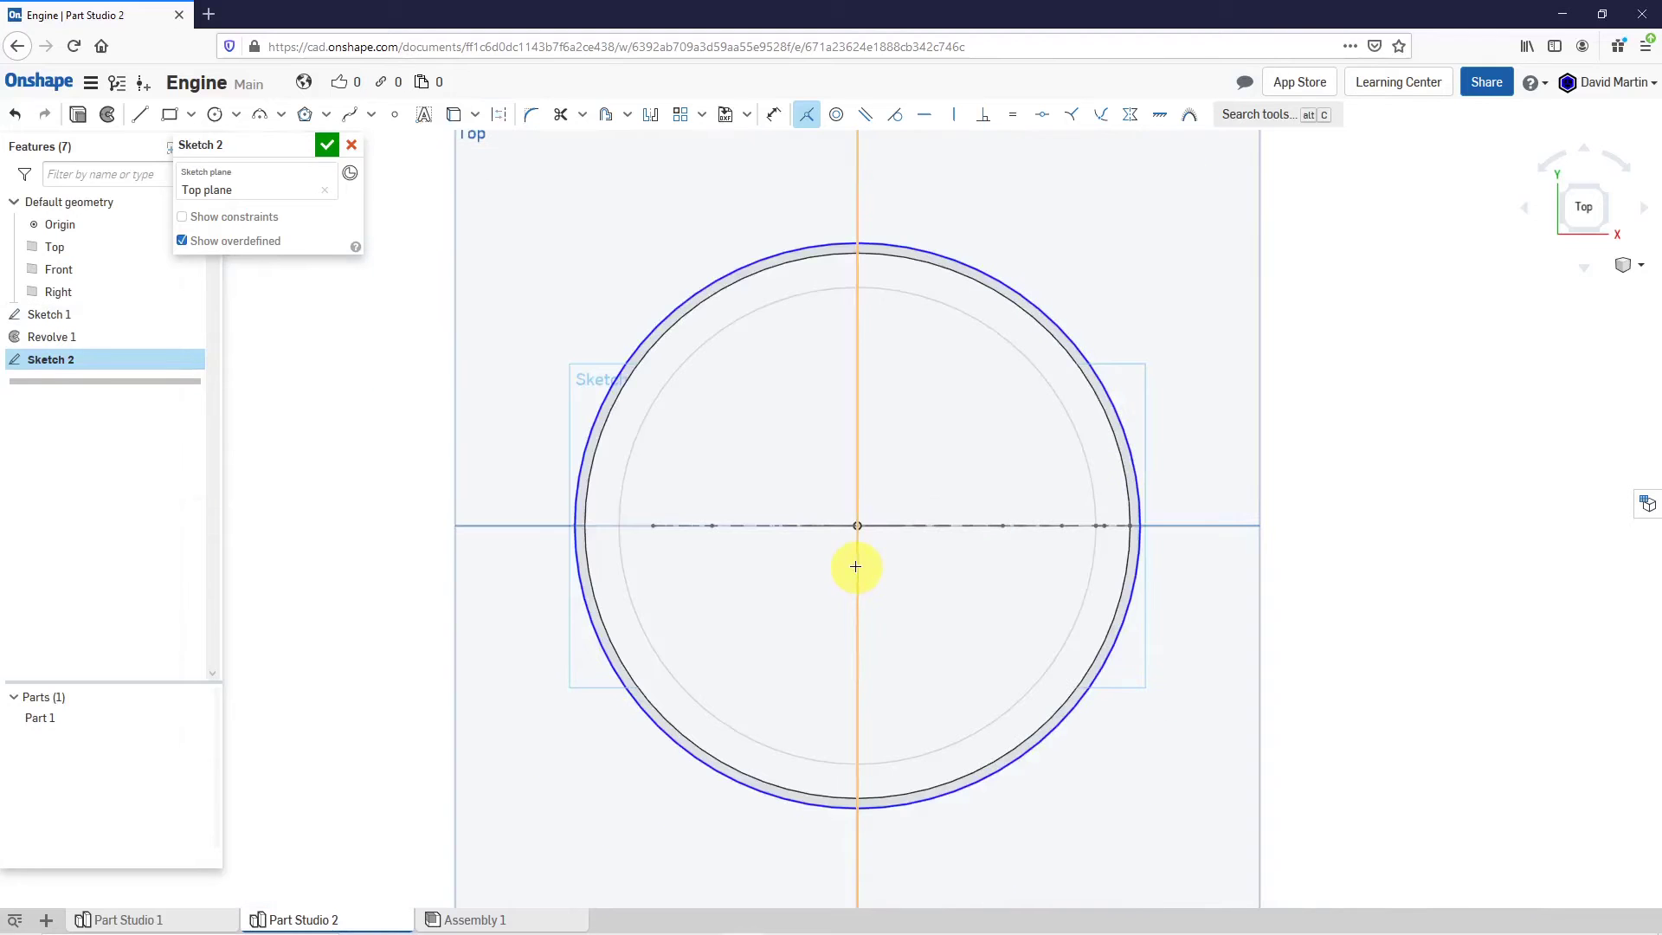
# Dimension the circle's diameter to 4 in.
pyautogui.click(772, 120)
pyautogui.click(961, 259)
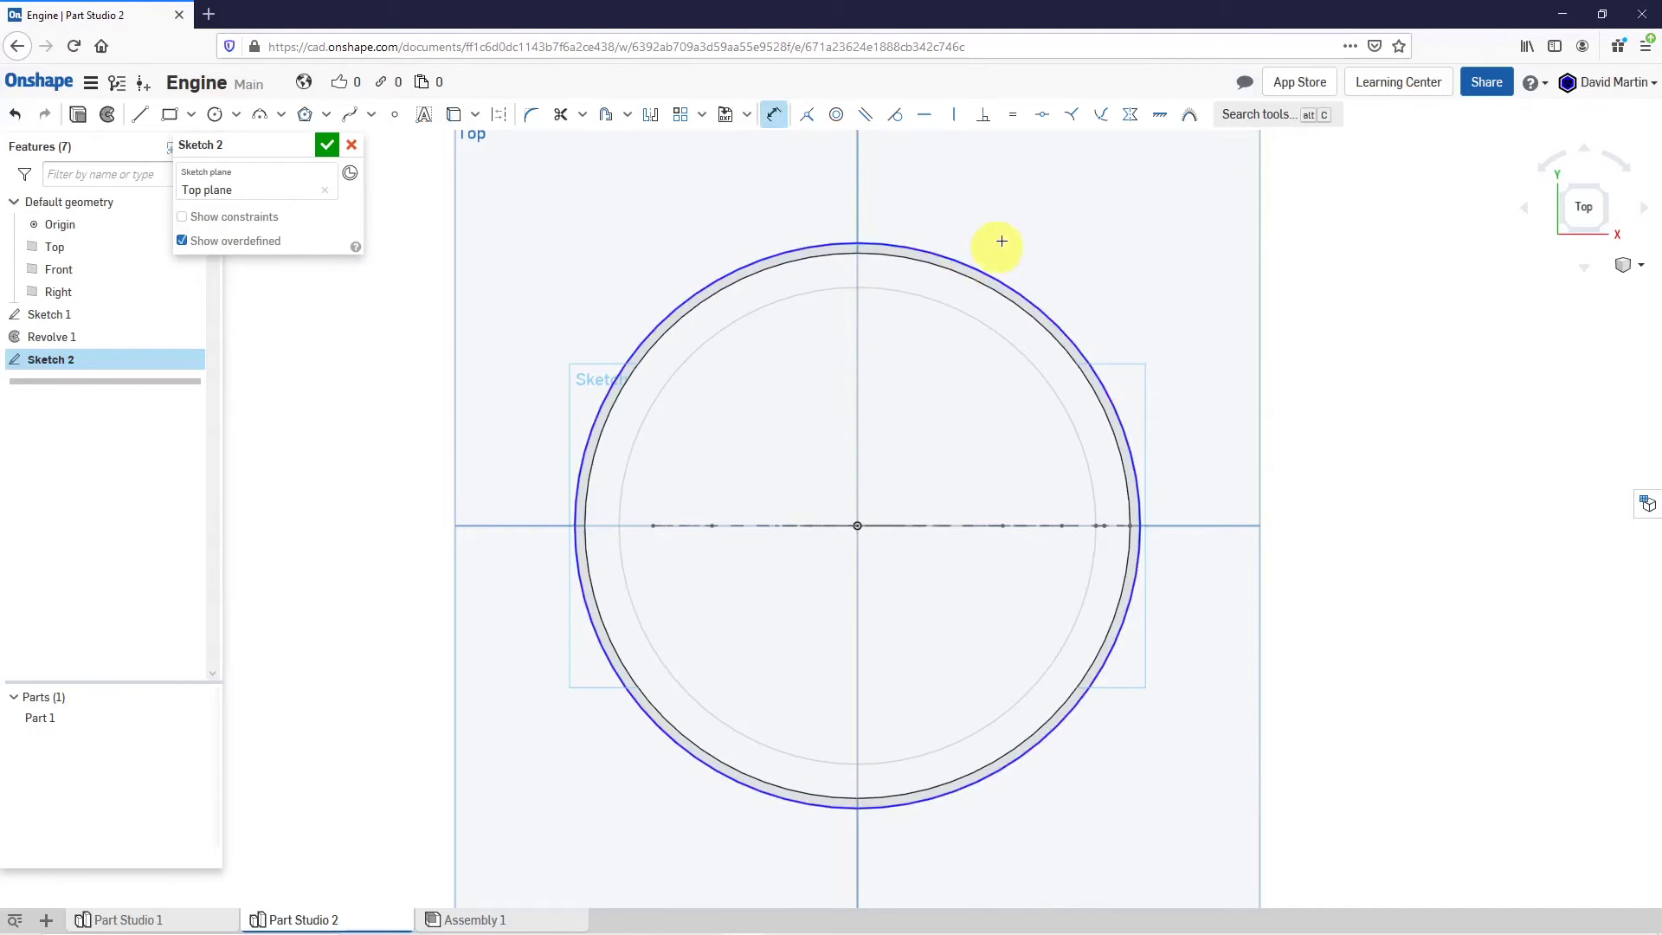
pyautogui.click(1031, 220)
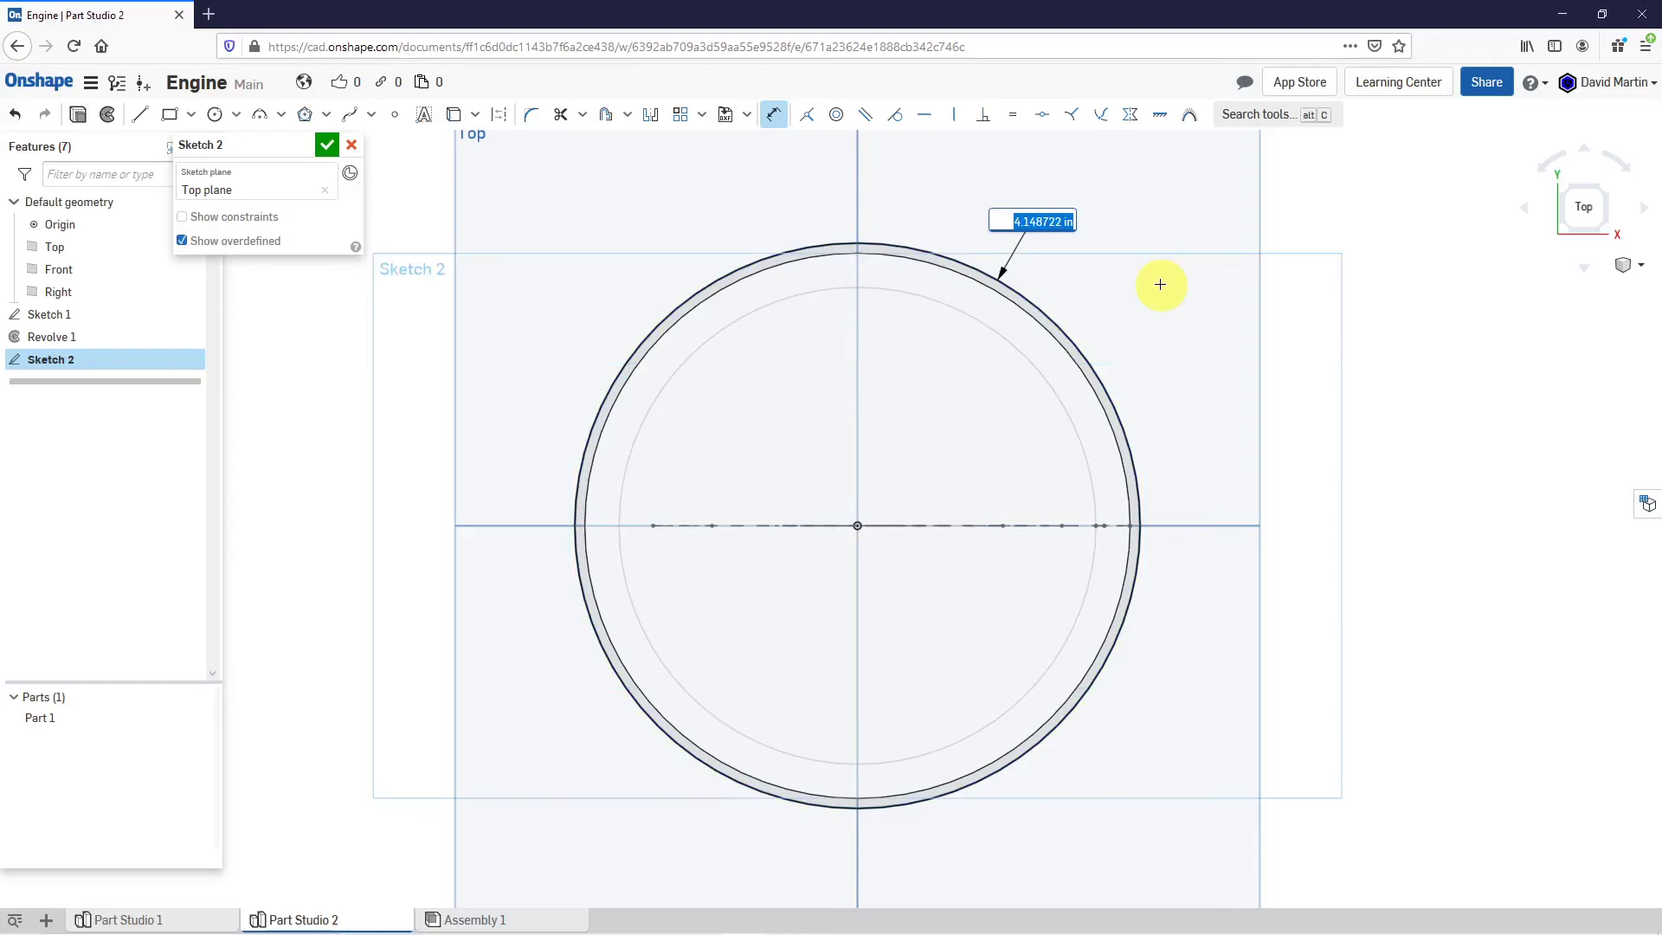
pyautogui.write('4')
pyautogui.press('Return')
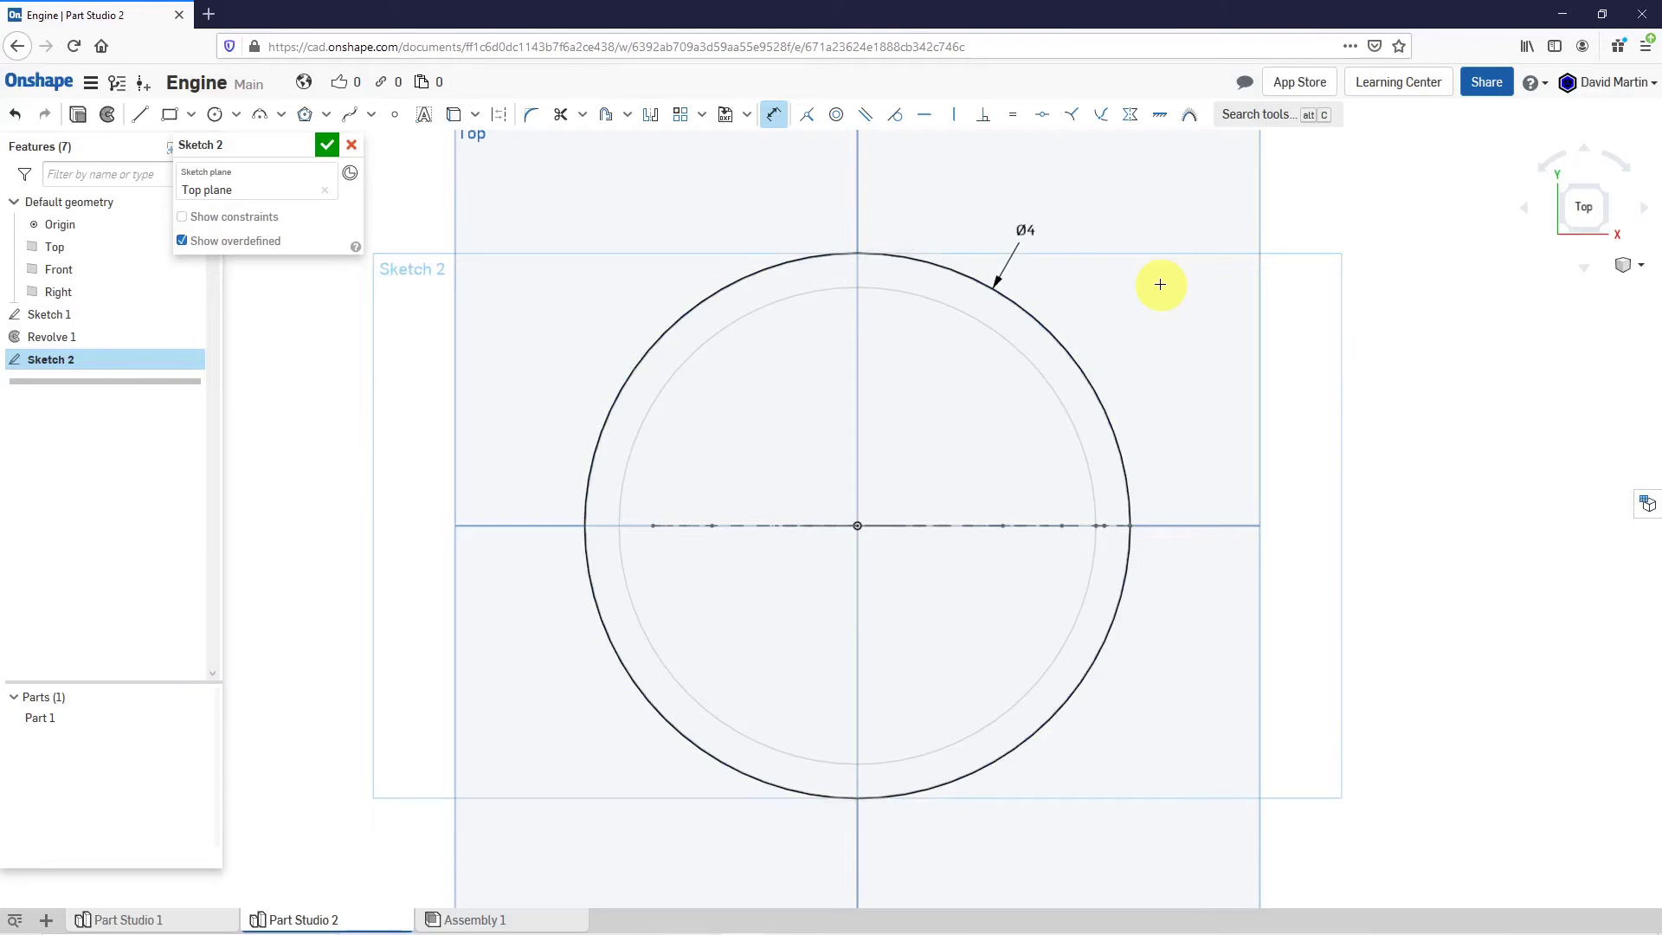
# Sketch a second circle about 3.49 in in diameter inside the 4 in circle, centred just beside the origin.
pyautogui.click(216, 114)
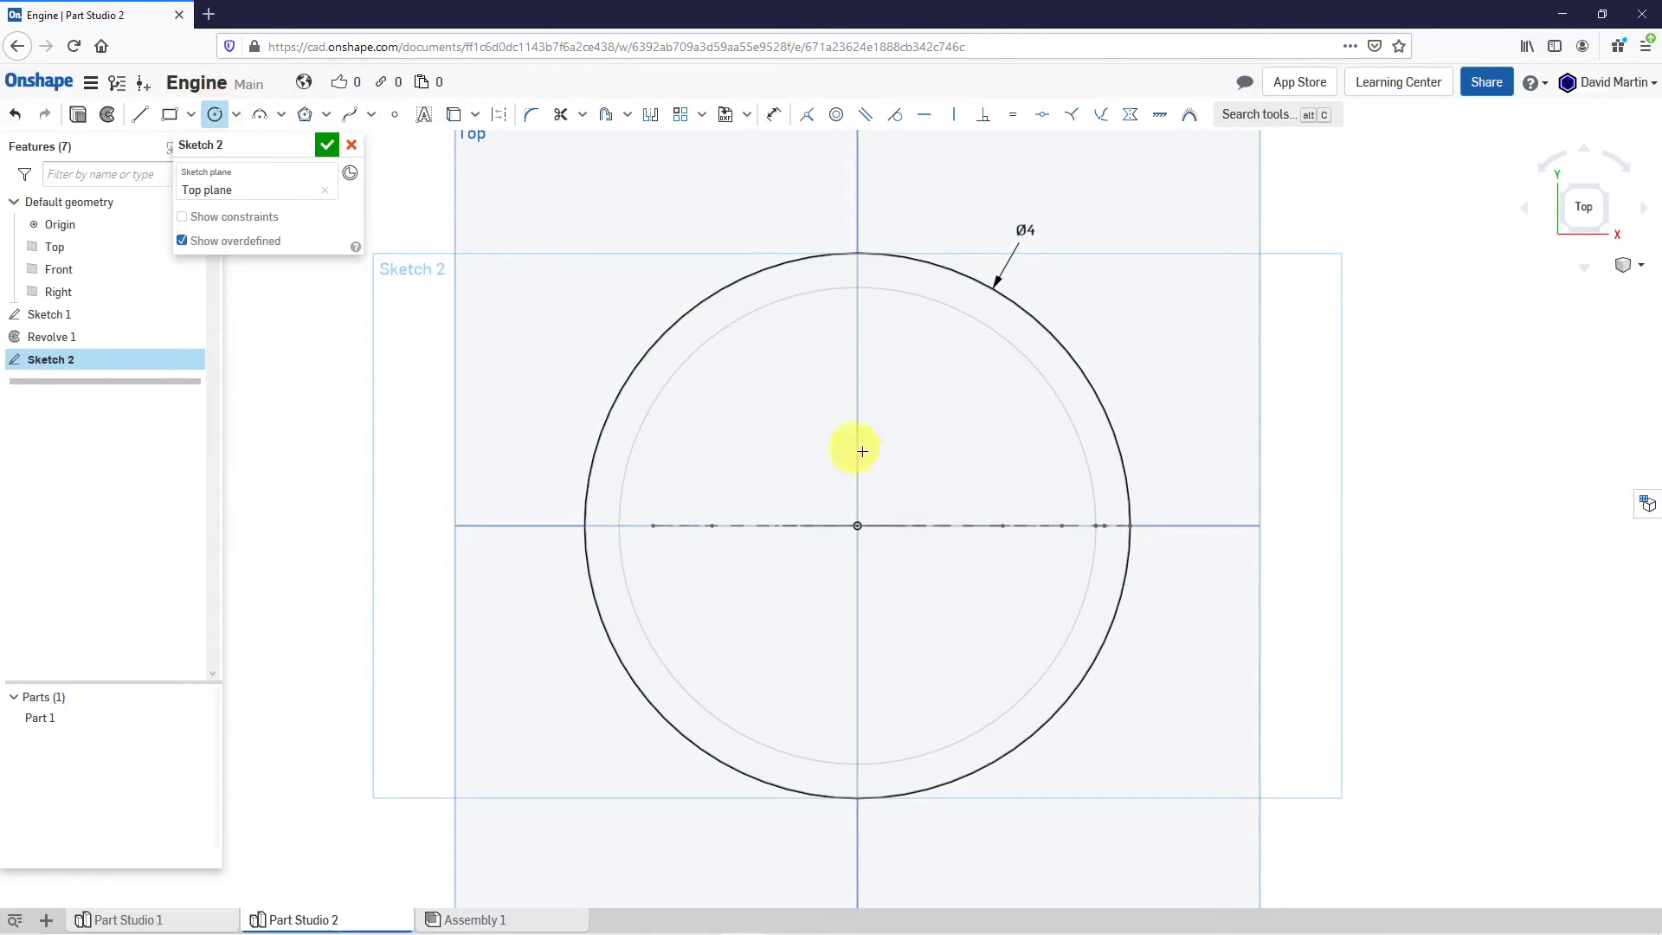
pyautogui.click(864, 530)
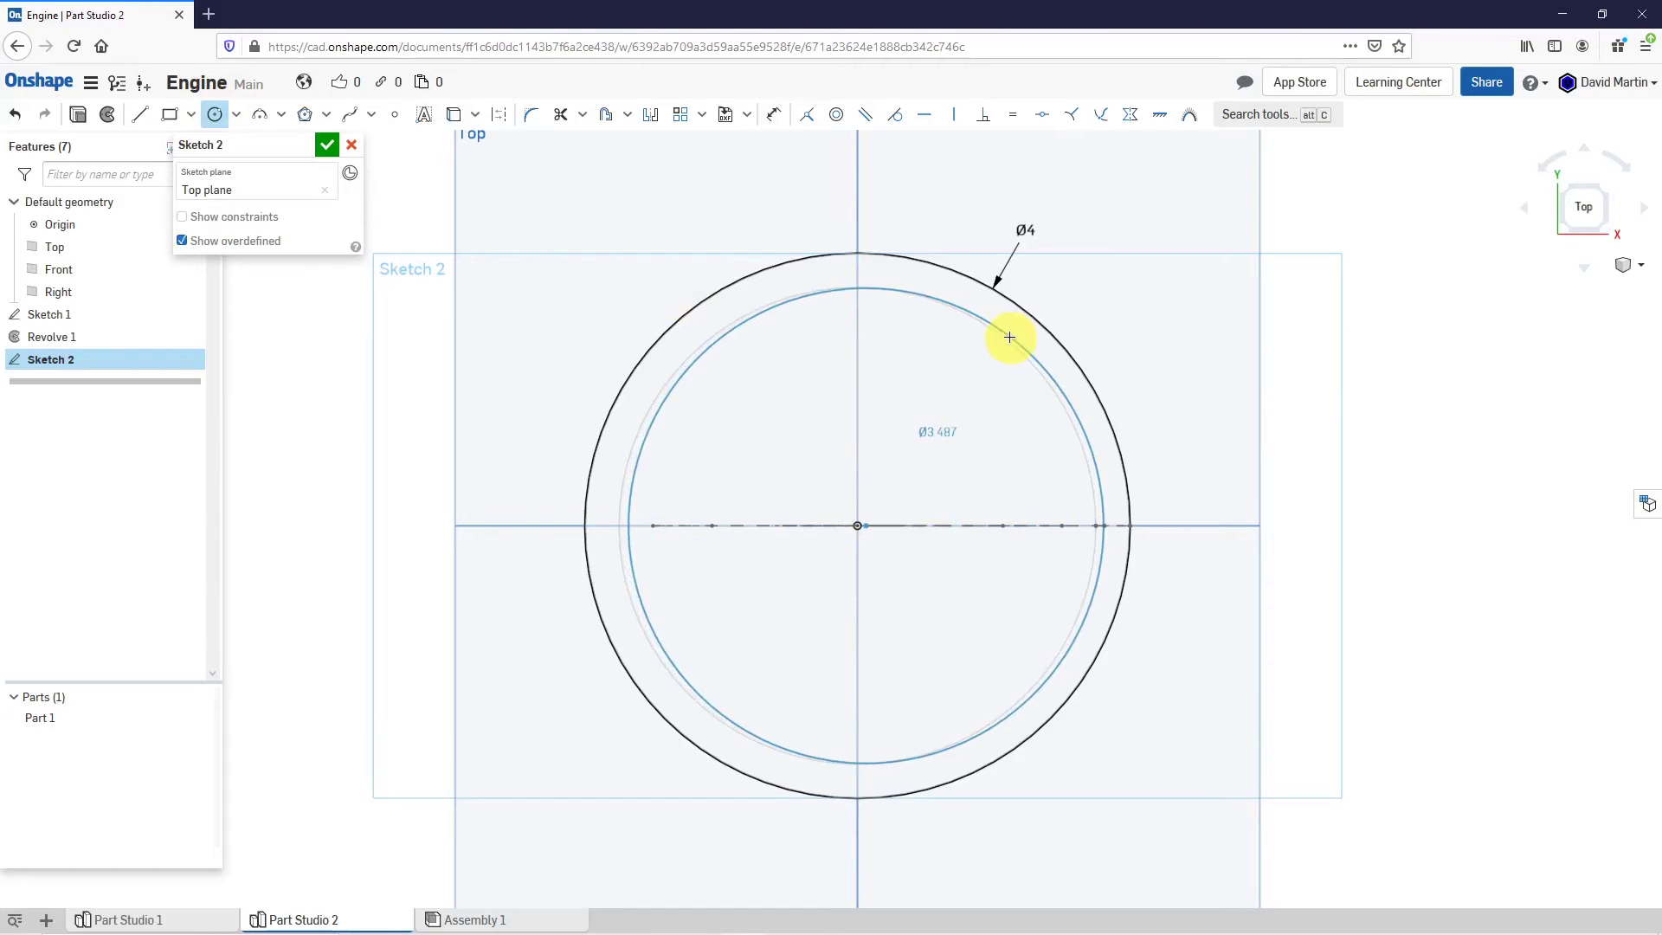
pyautogui.click(1009, 337)
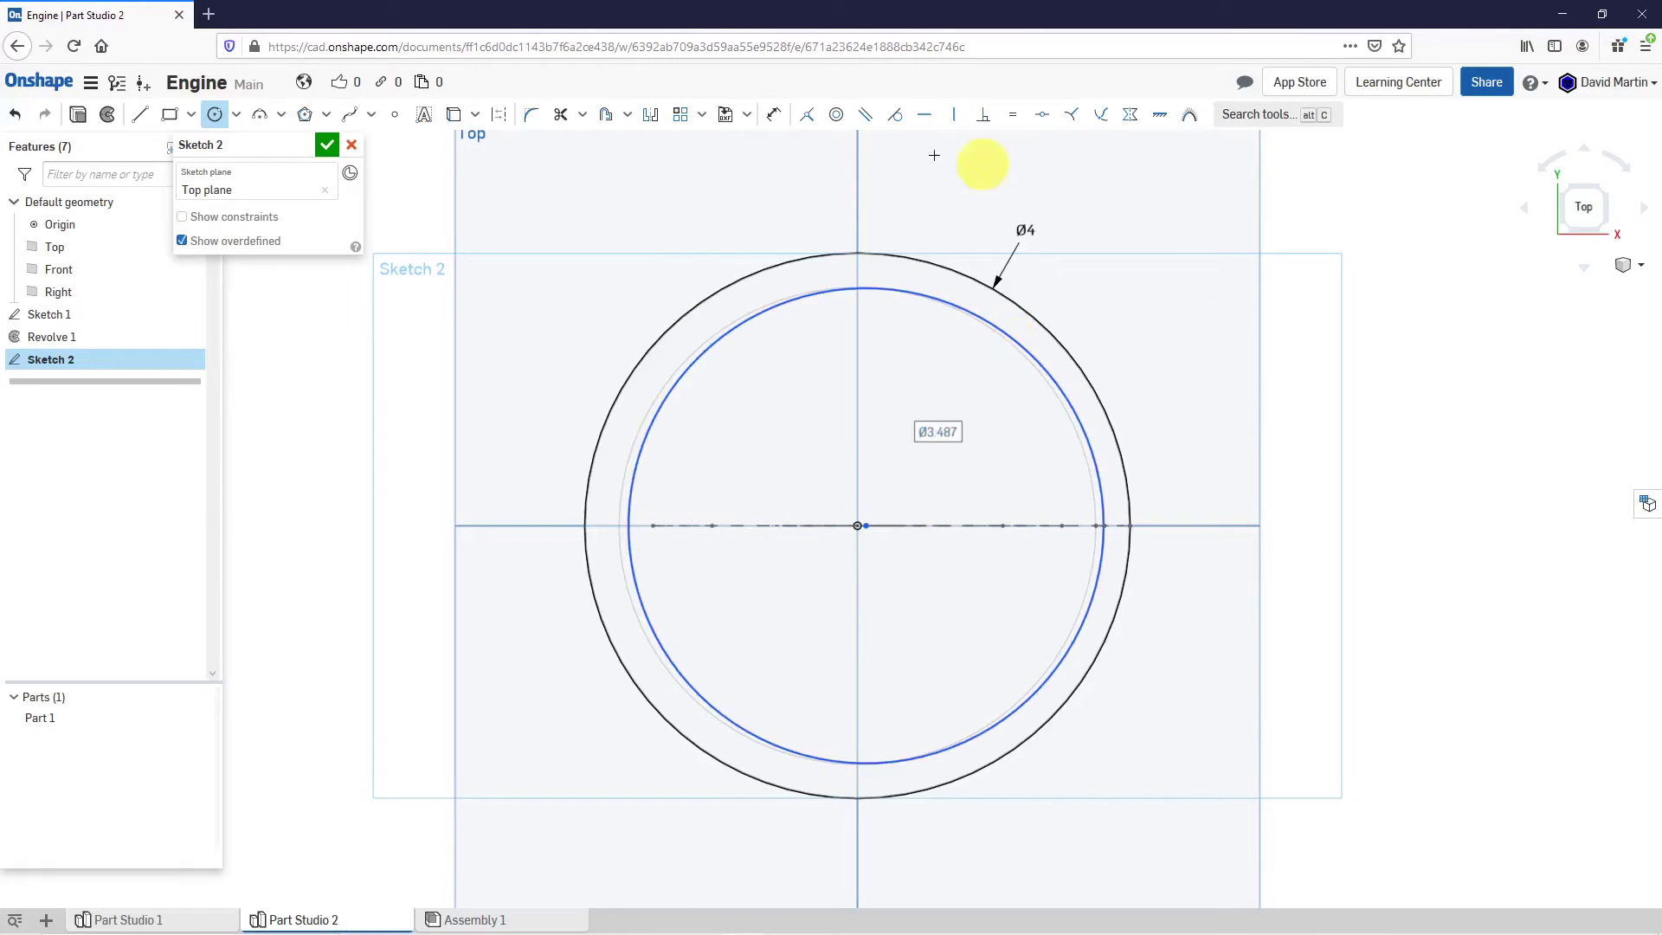
# Make the inner circle's centre coincident with the origin.
pyautogui.click(807, 121)
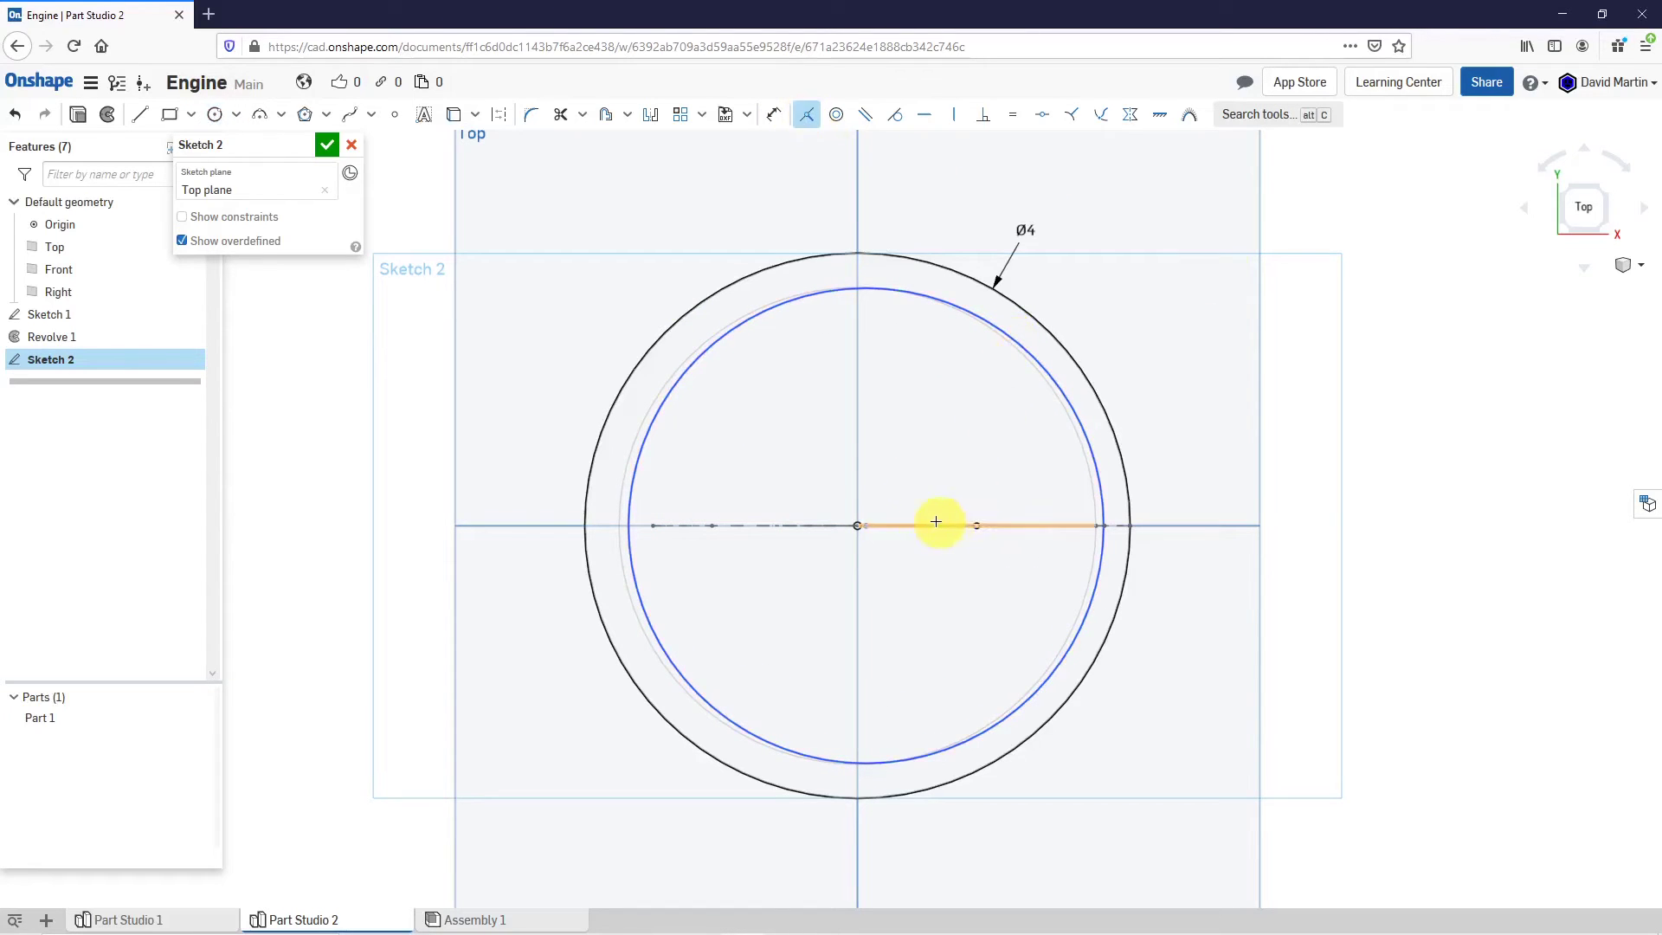
pyautogui.click(857, 526)
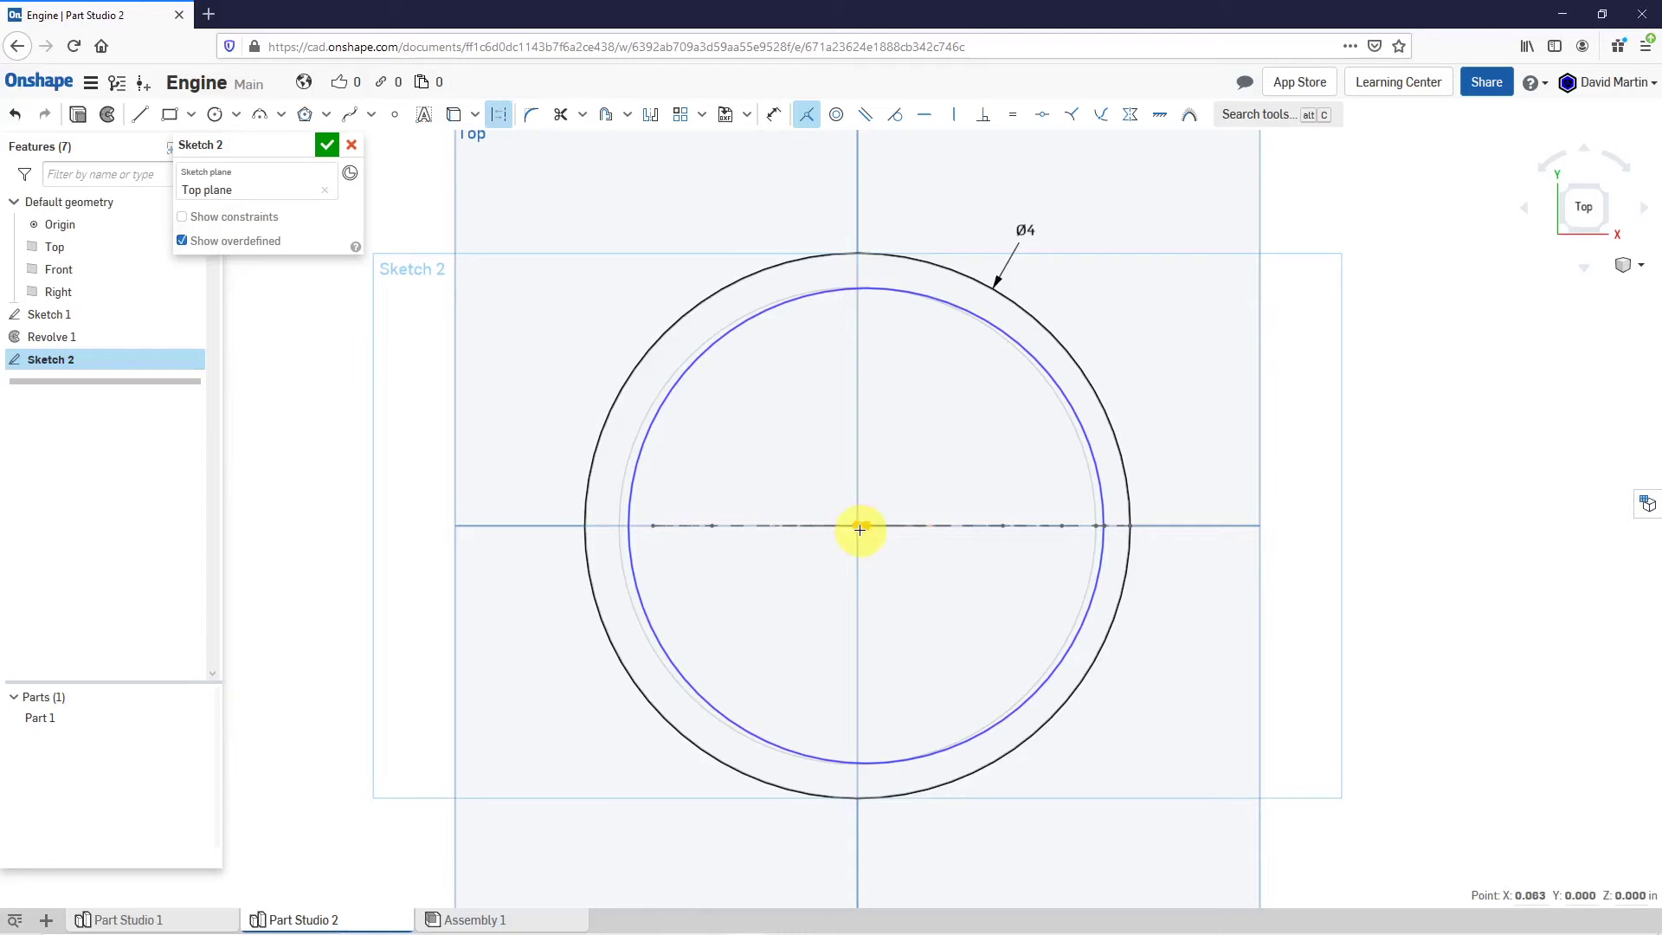
pyautogui.click(859, 529)
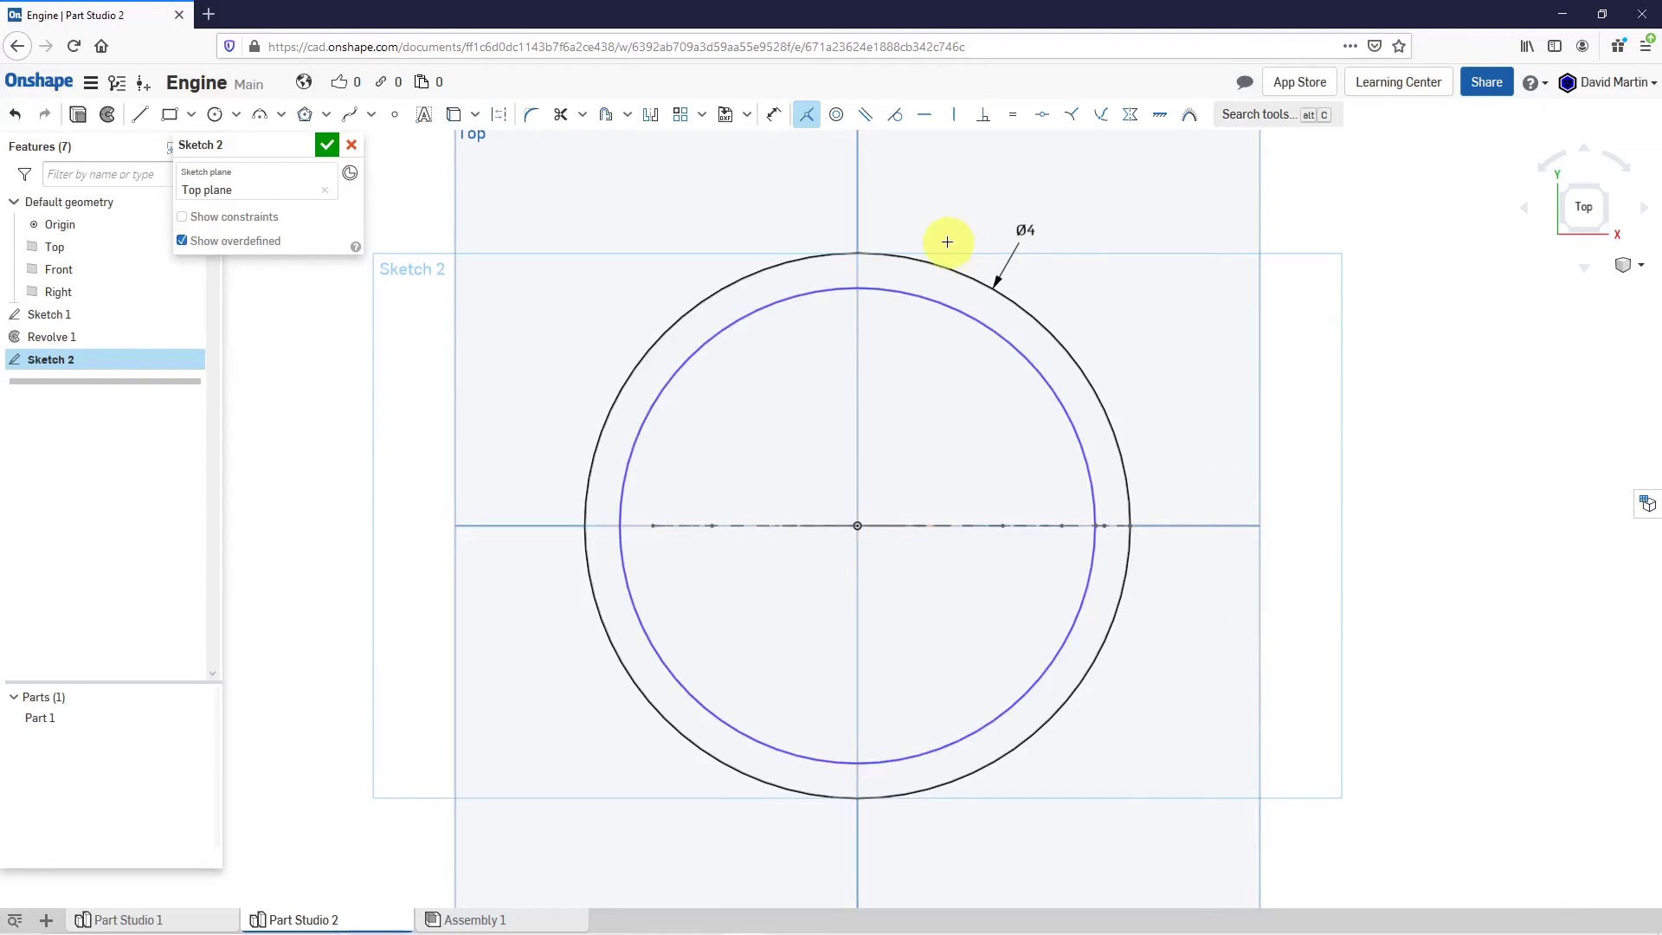
# Dimension the inner circle's diameter to 3.5 in.
pyautogui.click(773, 114)
pyautogui.click(1003, 335)
pyautogui.click(1090, 290)
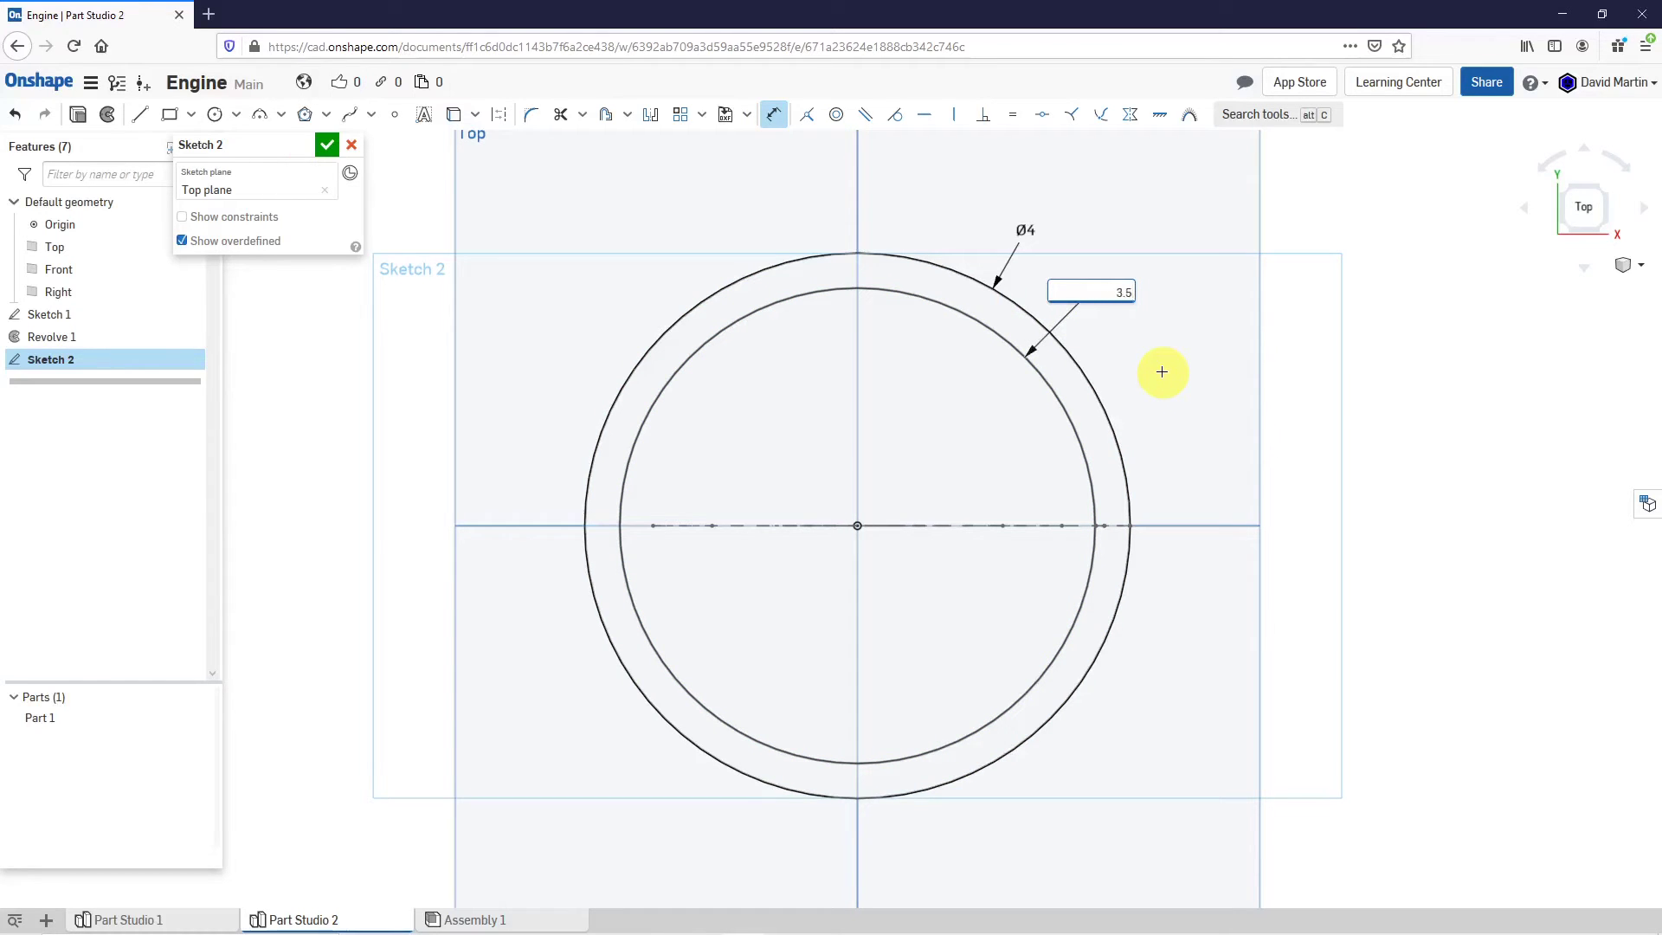
pyautogui.press('Return')
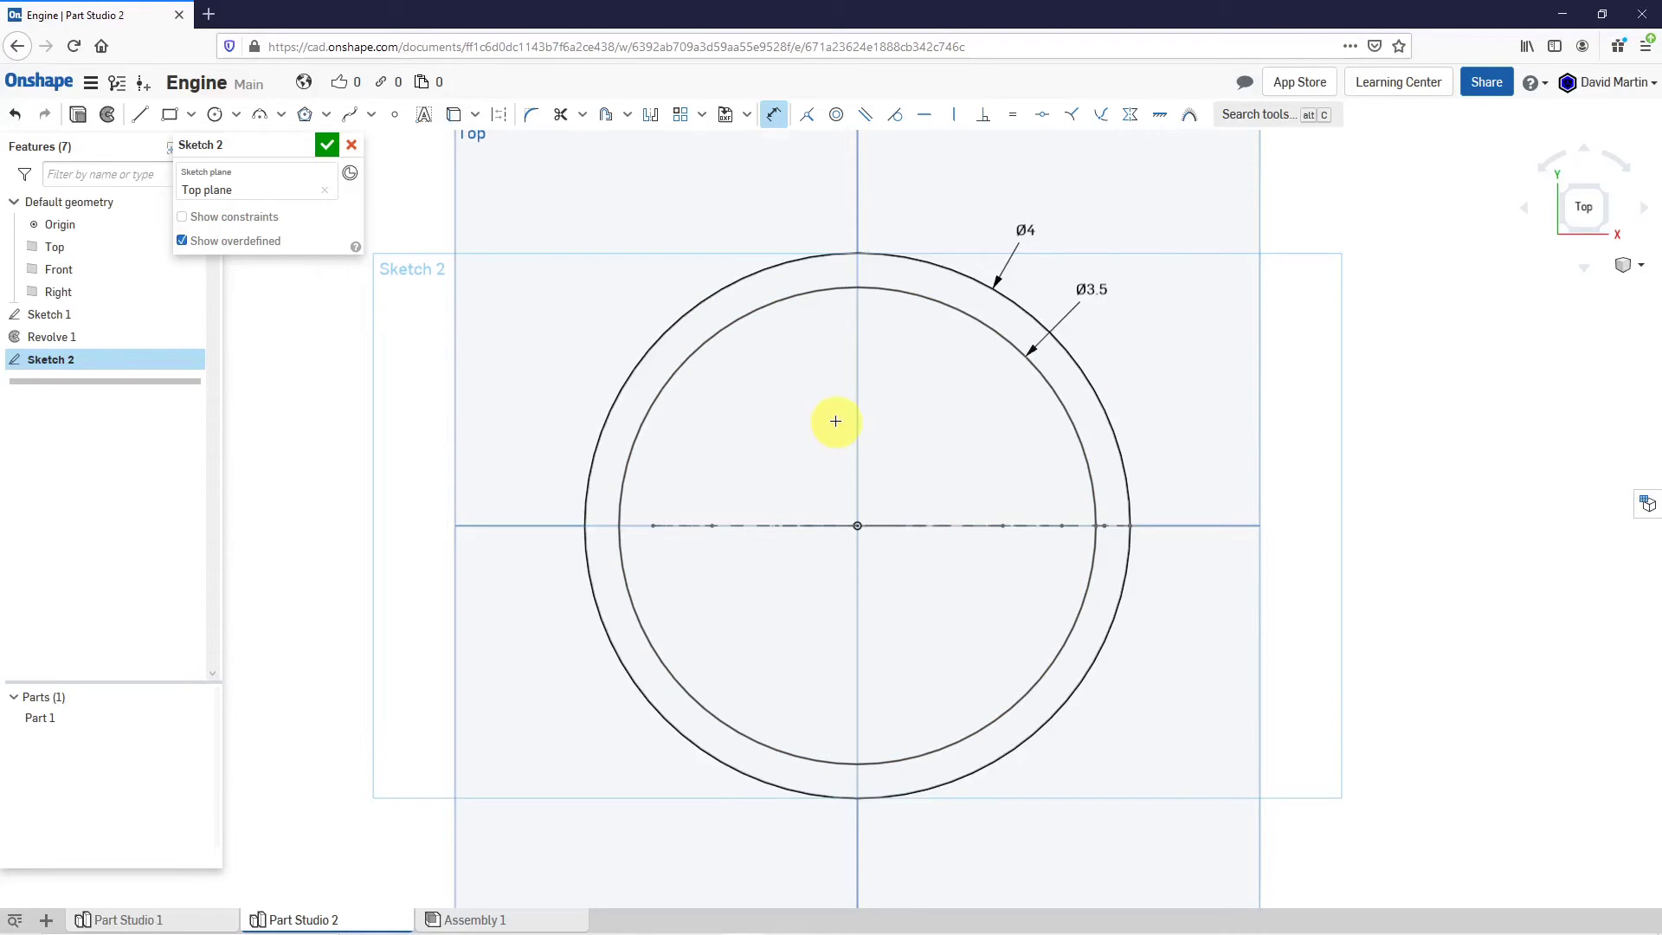
# Draw a horizontal line about 2 in long across the upper part of the sketch, with both ends on the 4 in circle.
pyautogui.moveTo(835, 420)
pyautogui.mouseDown(button='right')
pyautogui.moveTo(823, 363)
pyautogui.moveTo(827, 393)
pyautogui.mouseUp(button='right')
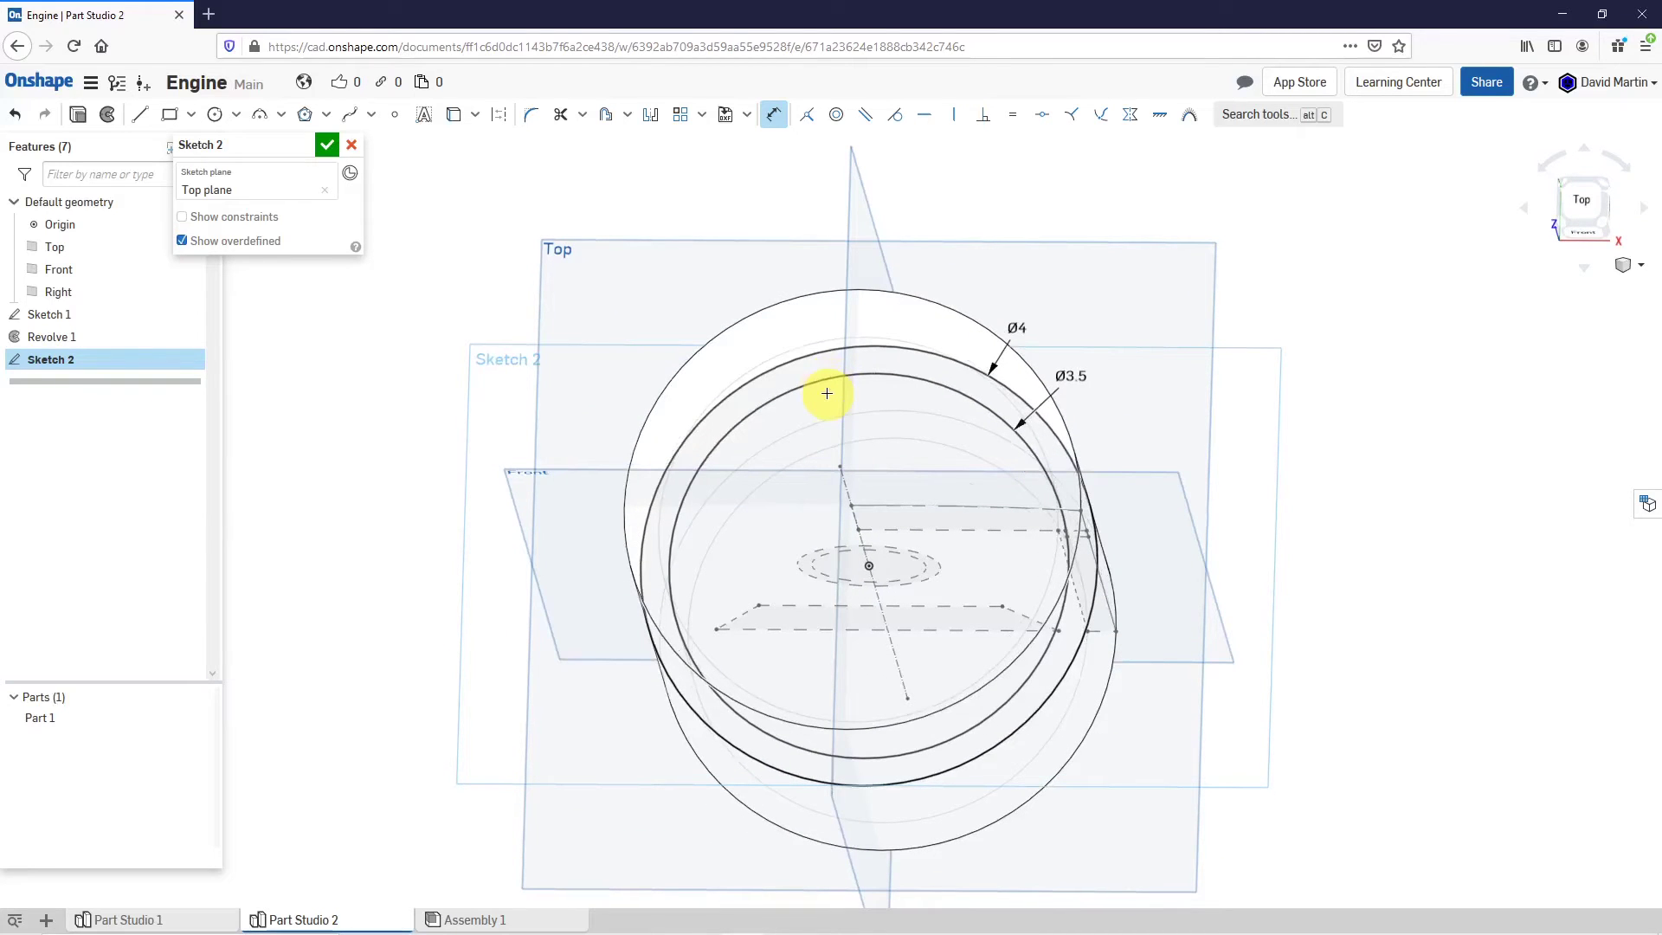
pyautogui.rightClick(705, 231)
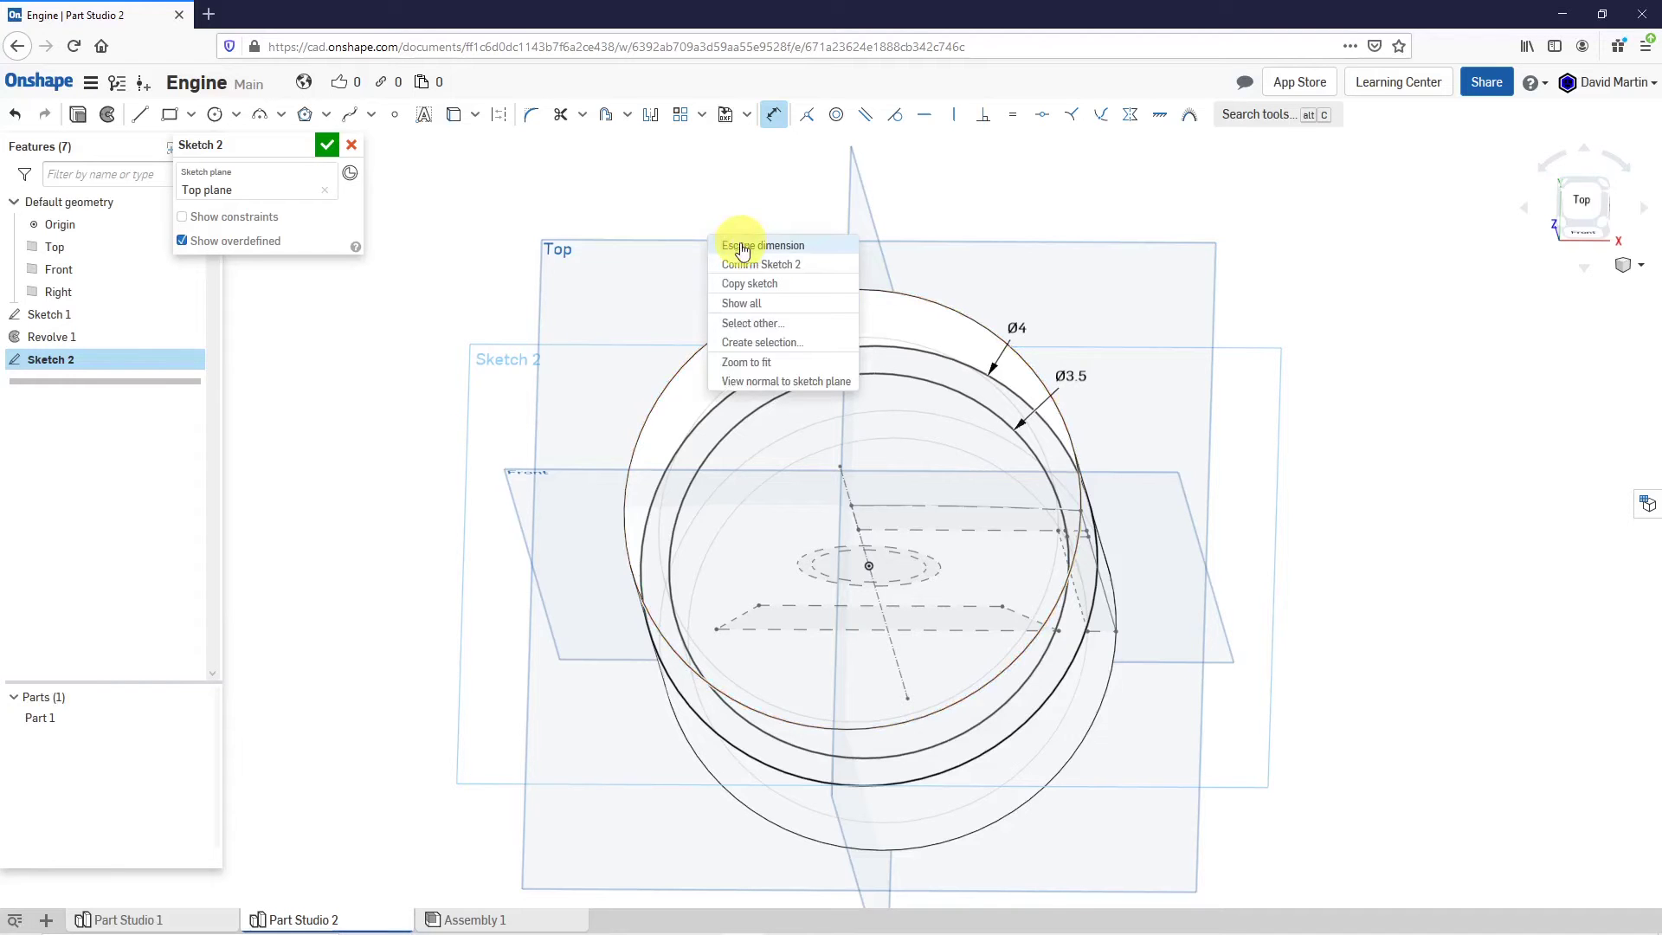
pyautogui.click(773, 391)
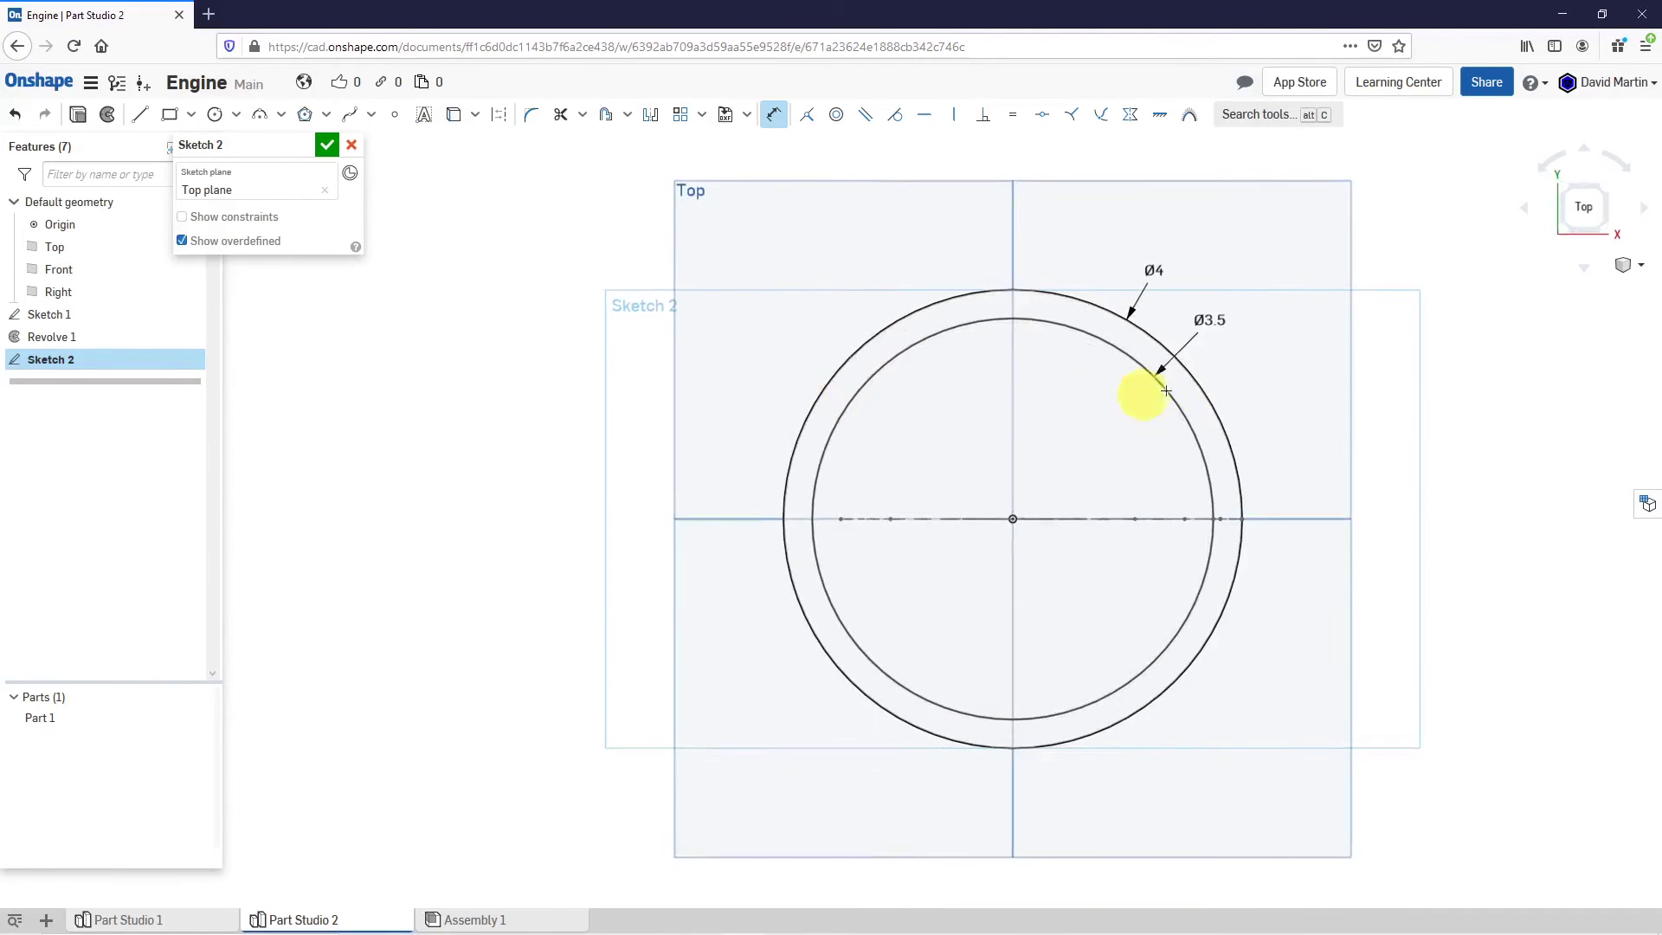
pyautogui.scroll(3, 1281, 329)
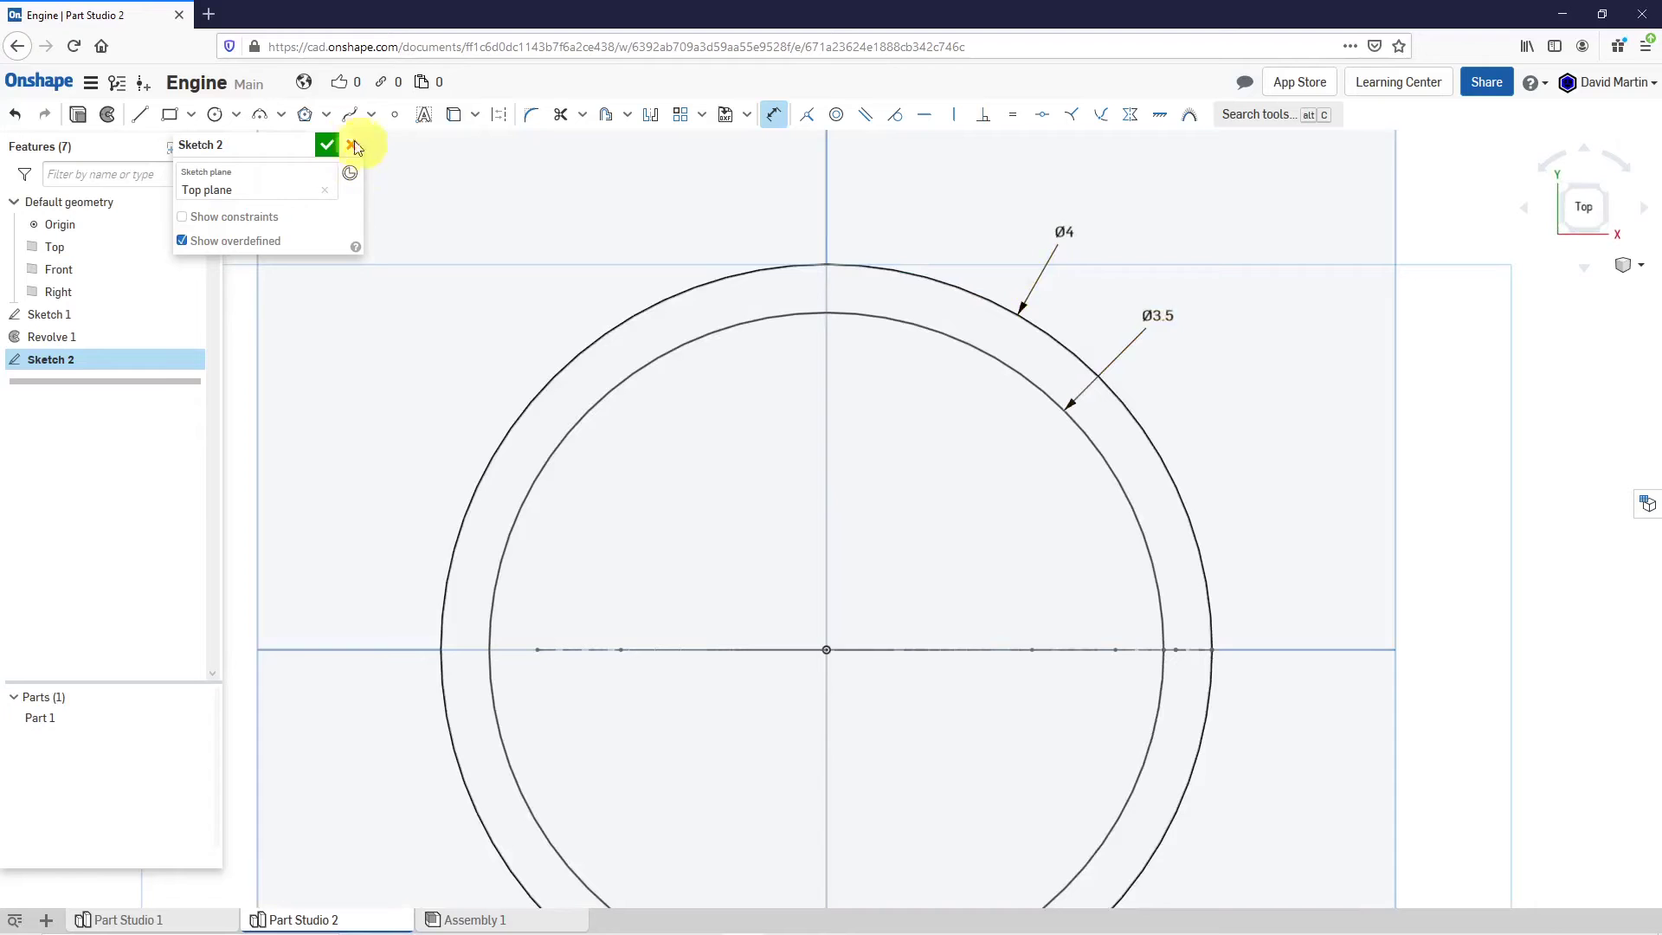
pyautogui.click(141, 116)
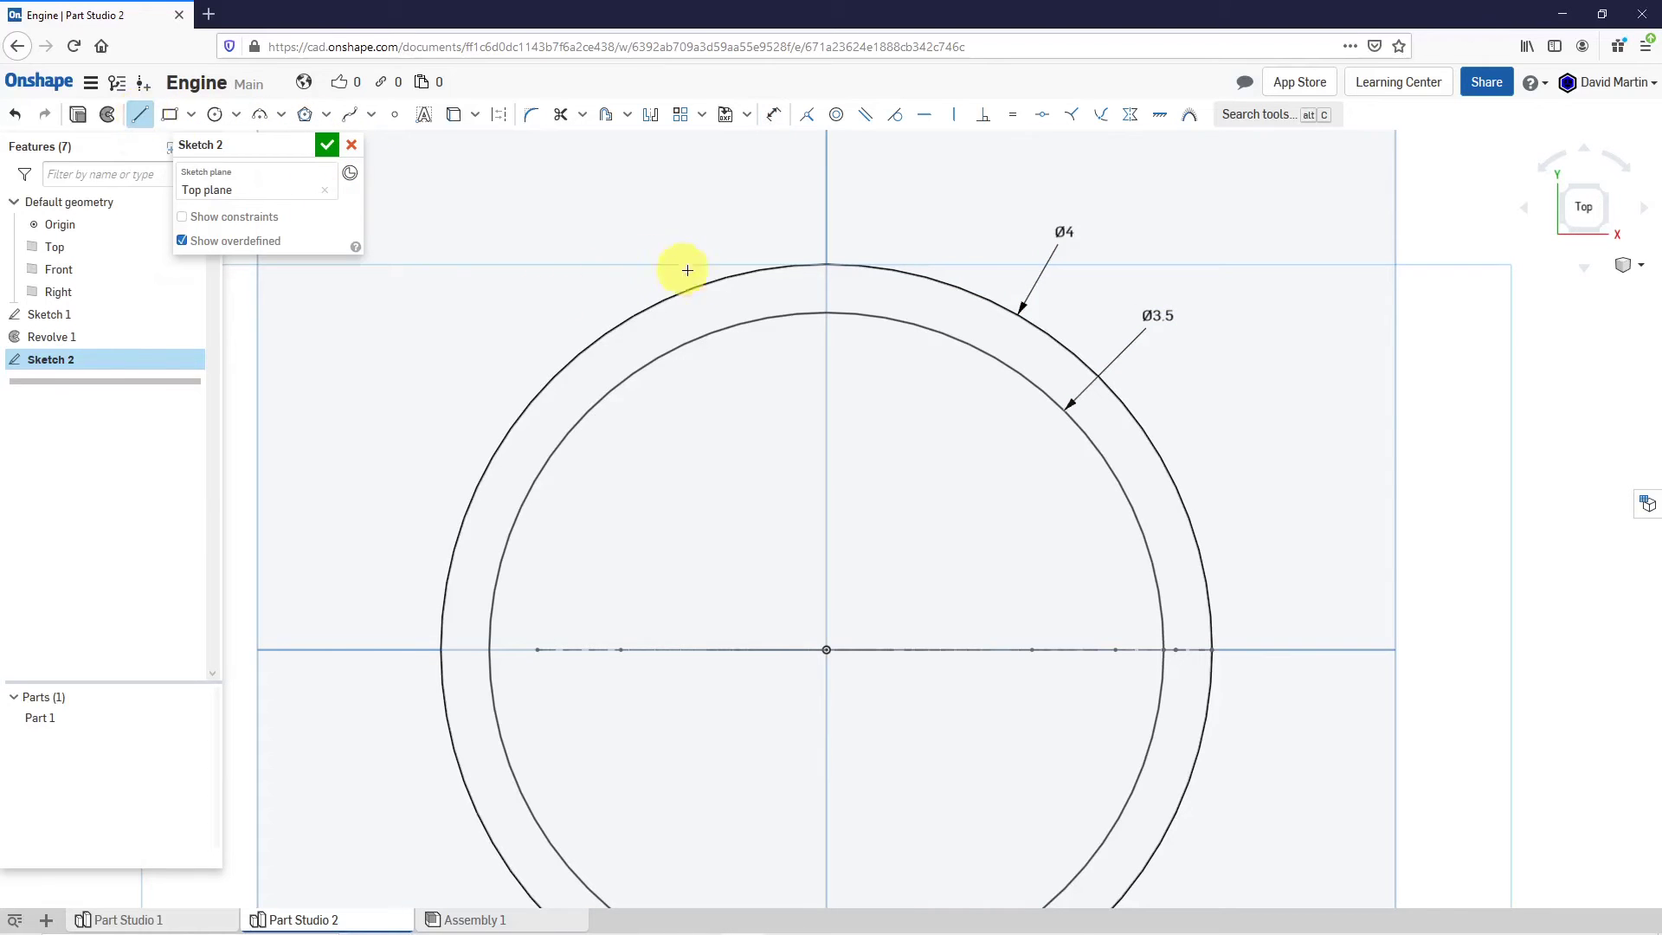
pyautogui.click(634, 317)
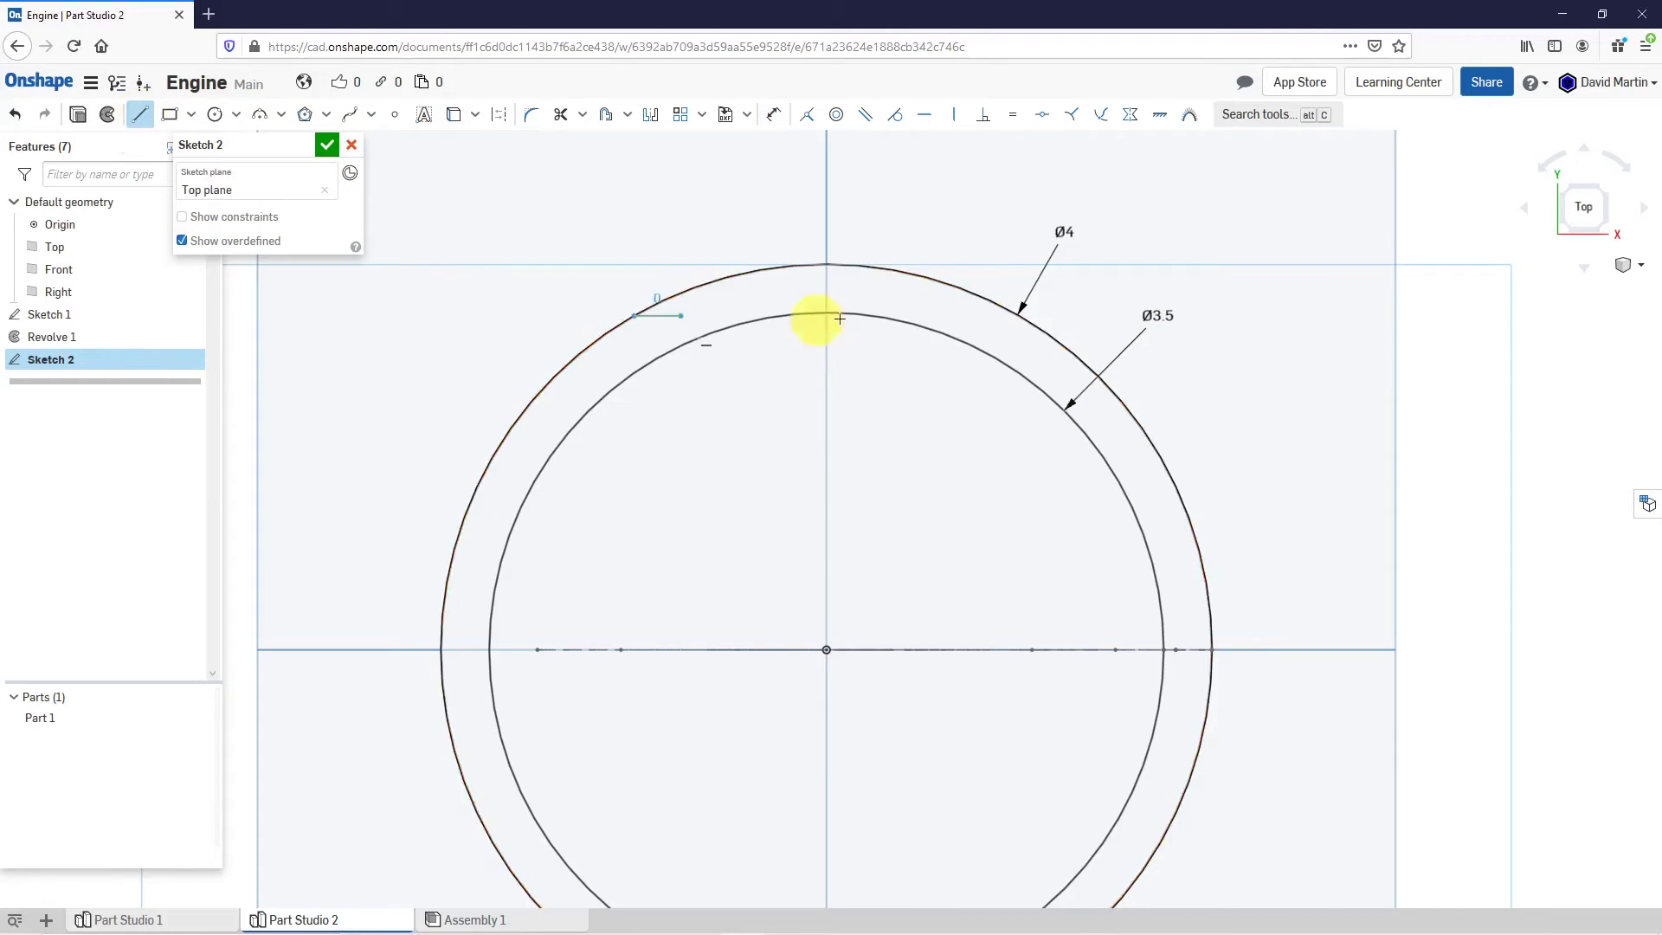
pyautogui.click(1020, 318)
pyautogui.rightClick(778, 447)
pyautogui.click(812, 456)
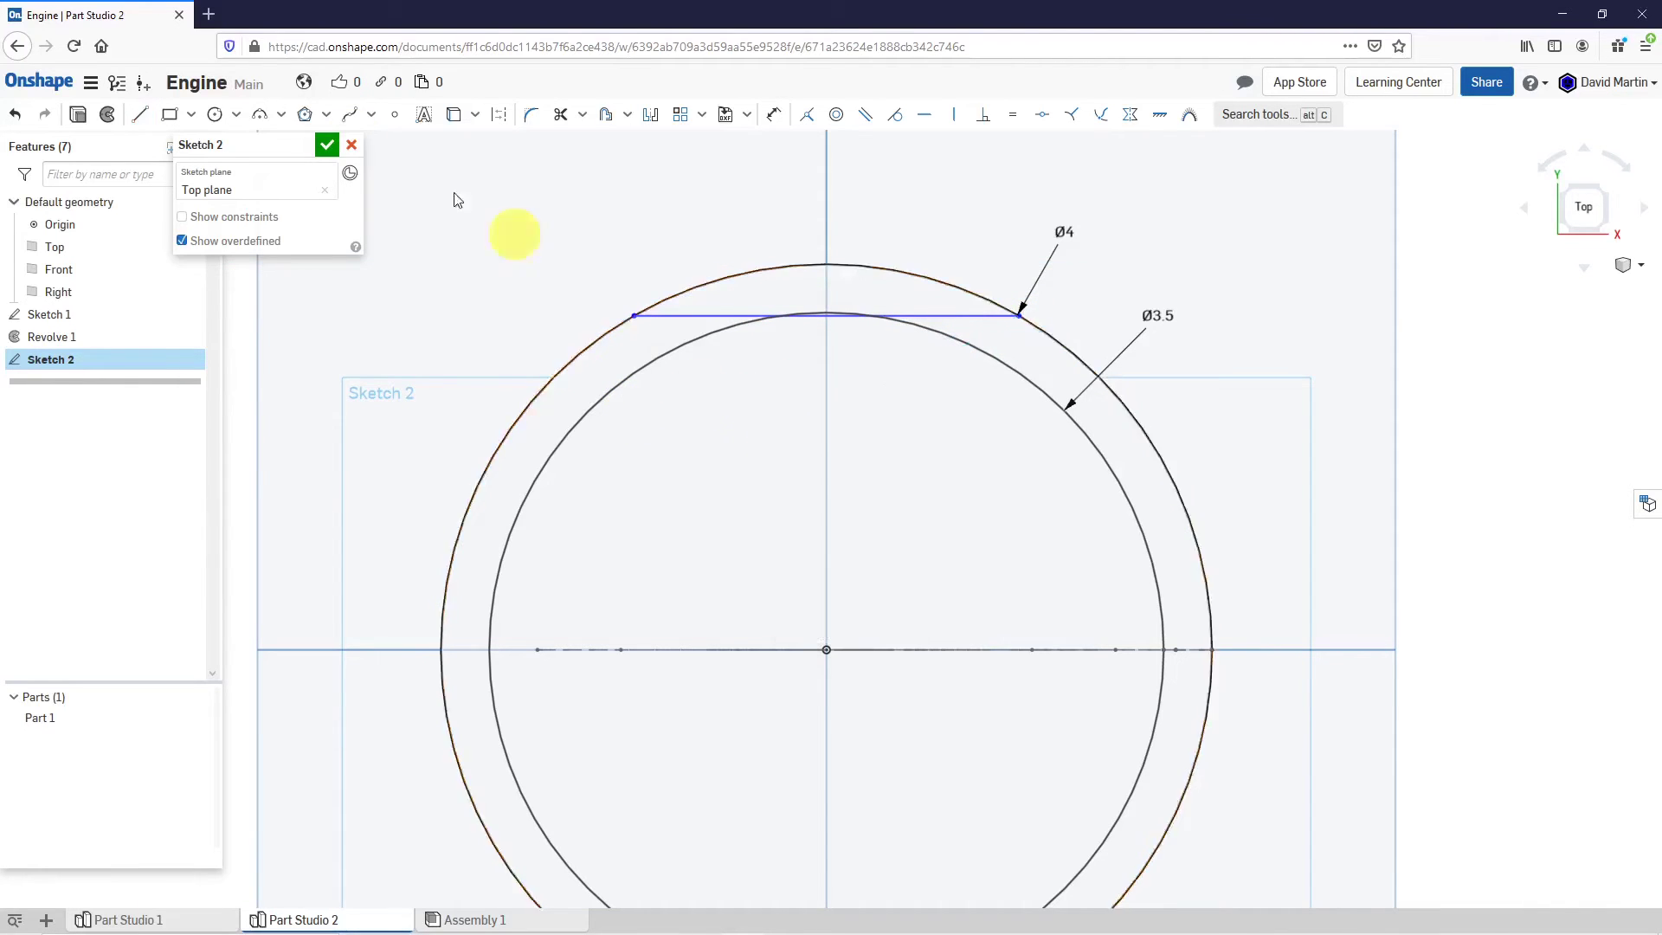
# Draw a second horizontal line about 2.15 in long below the first, with both ends on the 3.5 in circle.
pyautogui.click(140, 116)
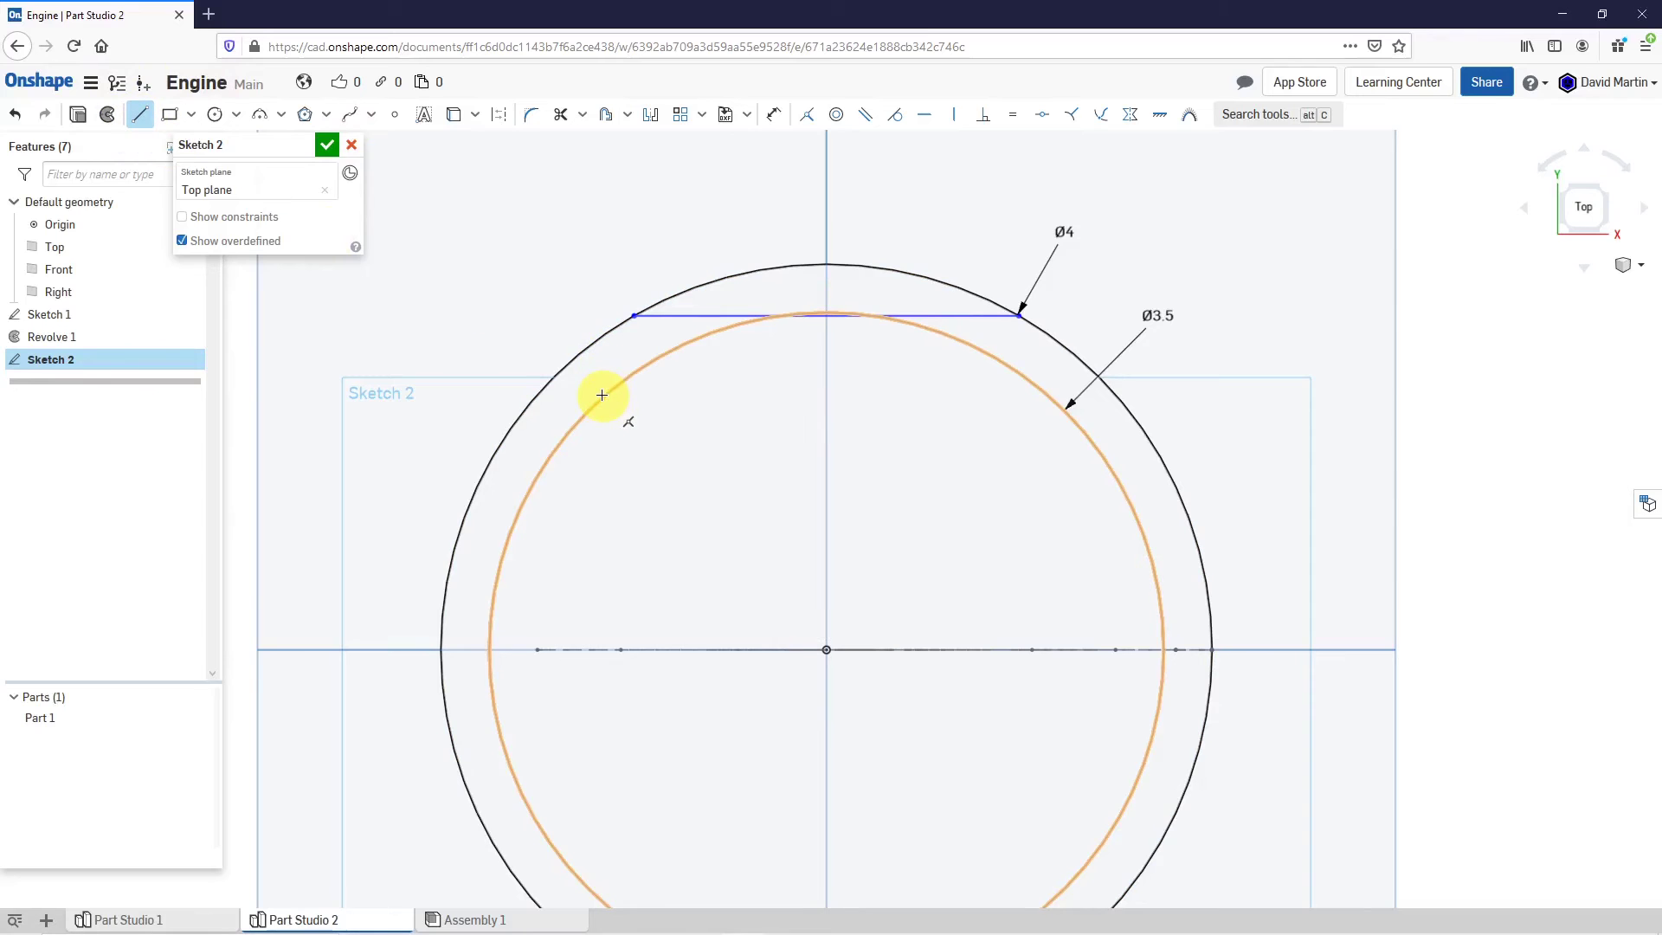
pyautogui.click(619, 388)
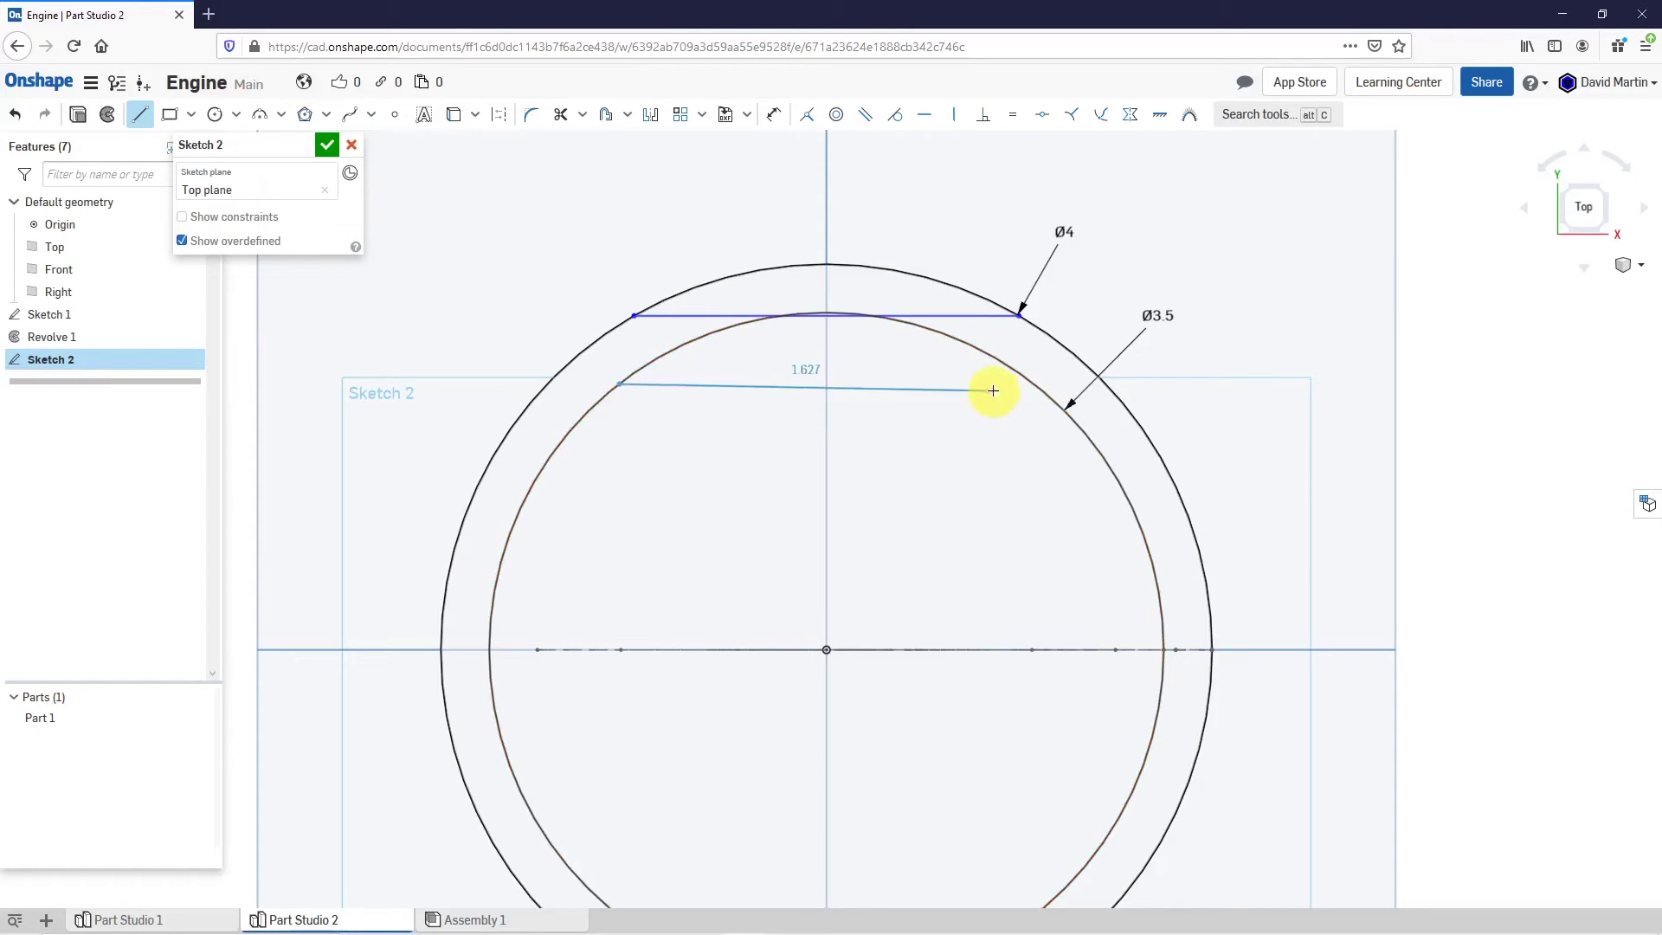
pyautogui.click(1035, 386)
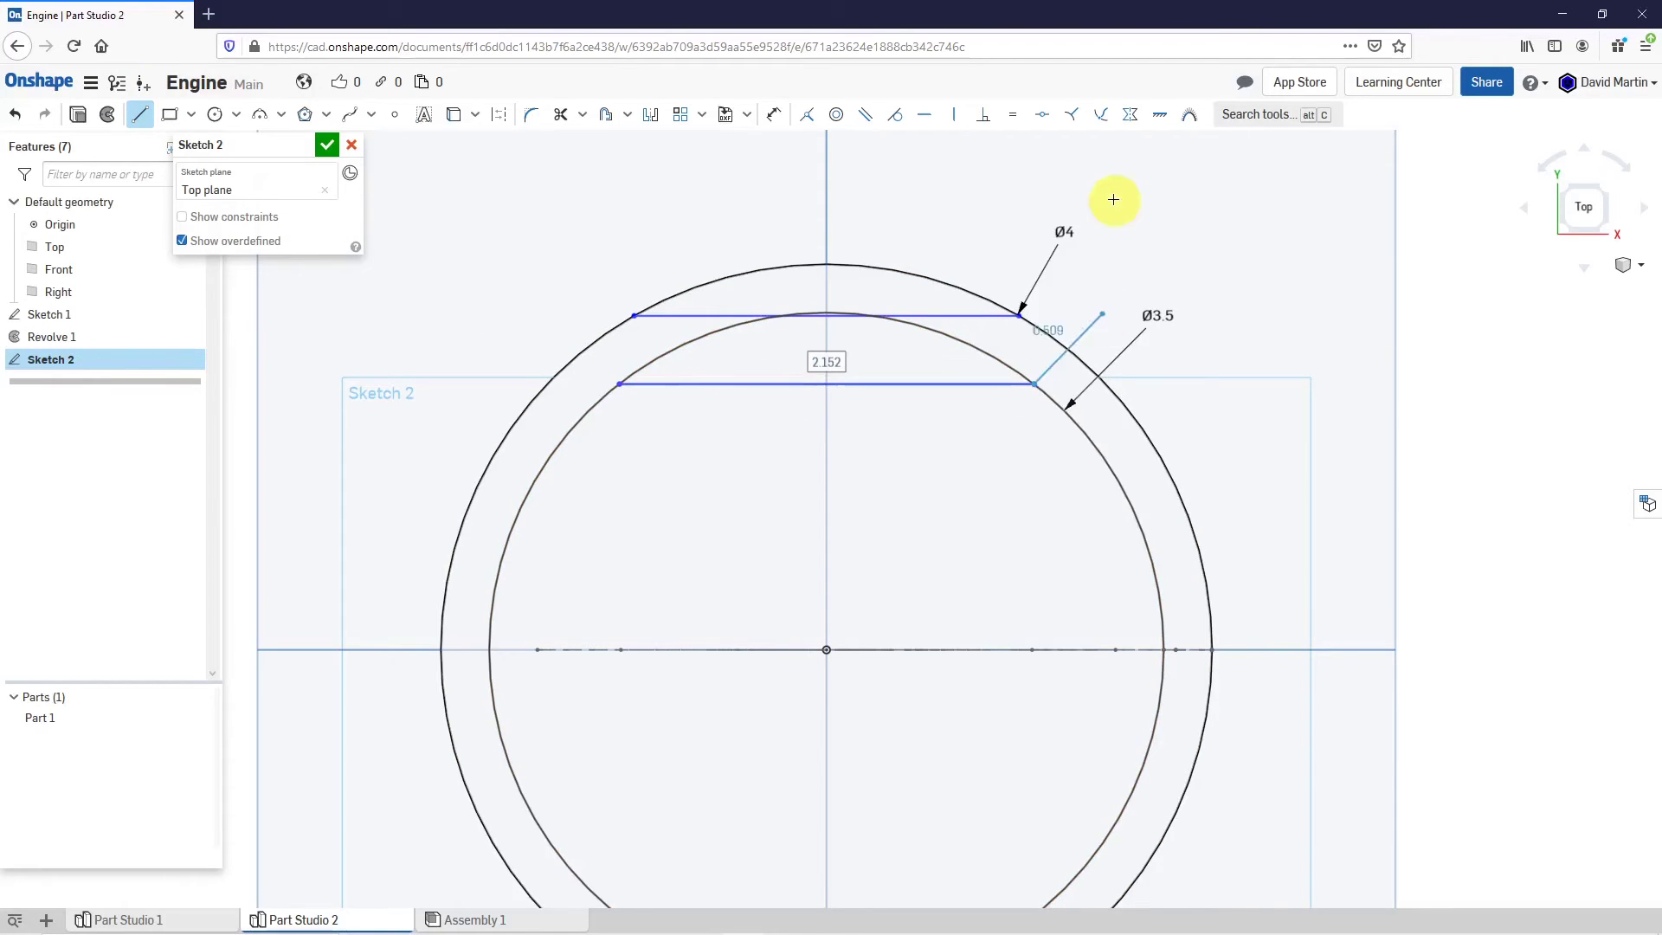
pyautogui.rightClick(1126, 223)
pyautogui.click(1149, 243)
# Draw a horizontal line about 1.96 in long across the lower part of the 3.5 in circle and close the sketch.
pyautogui.scroll(-3, 669, 288)
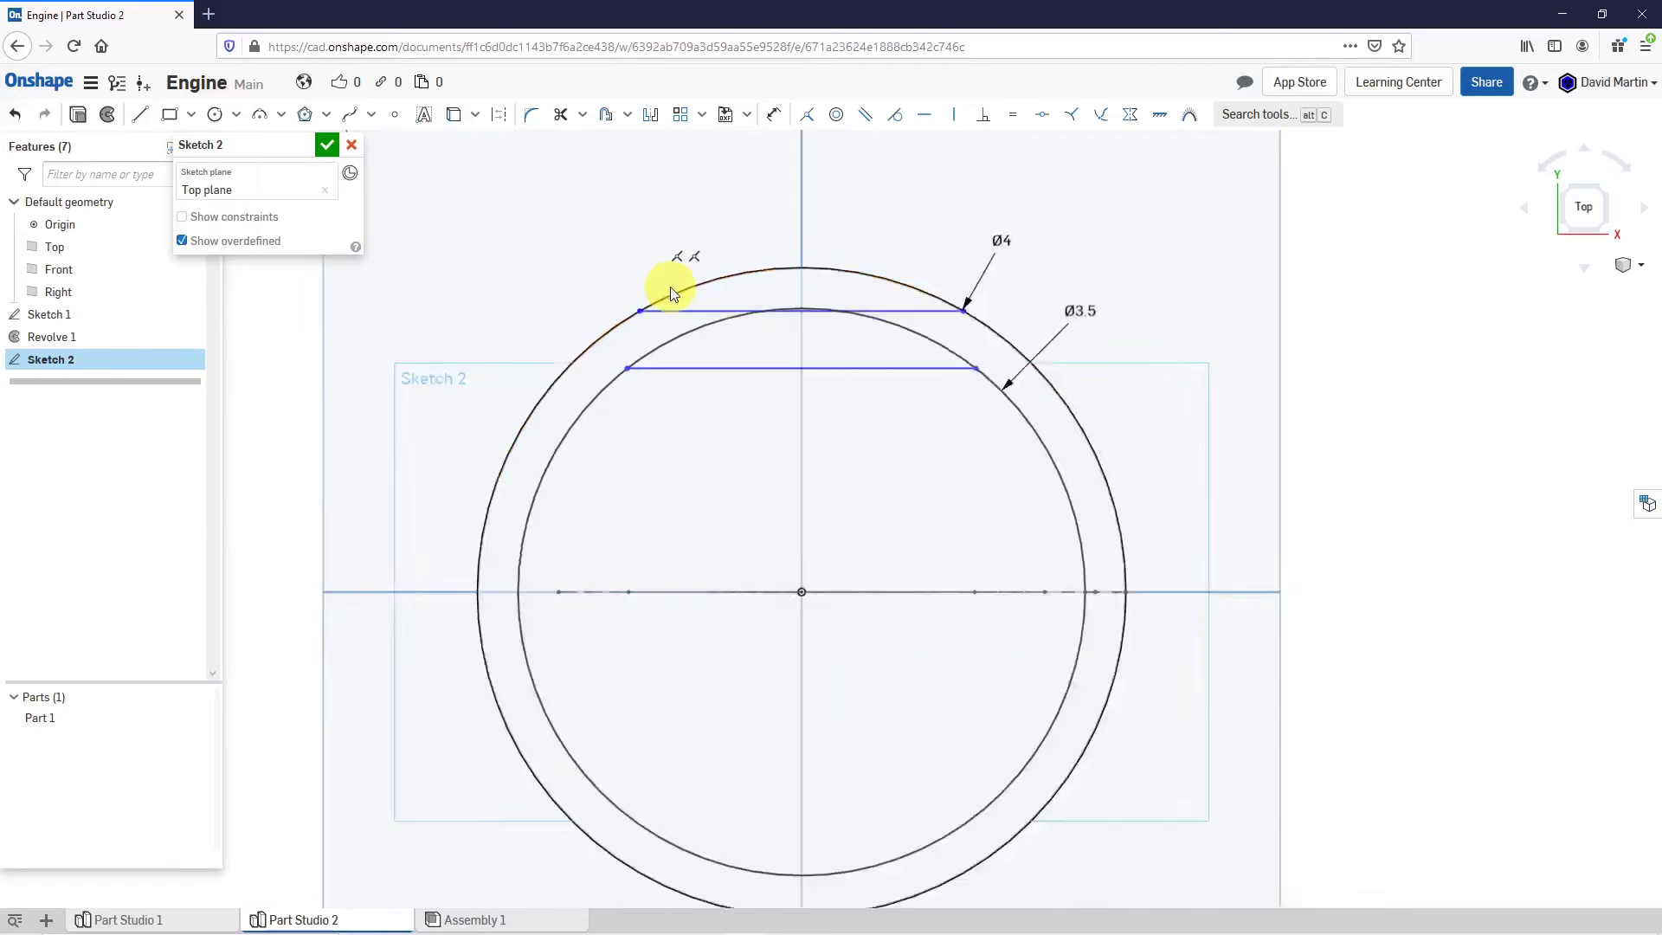
pyautogui.click(142, 121)
pyautogui.click(651, 665)
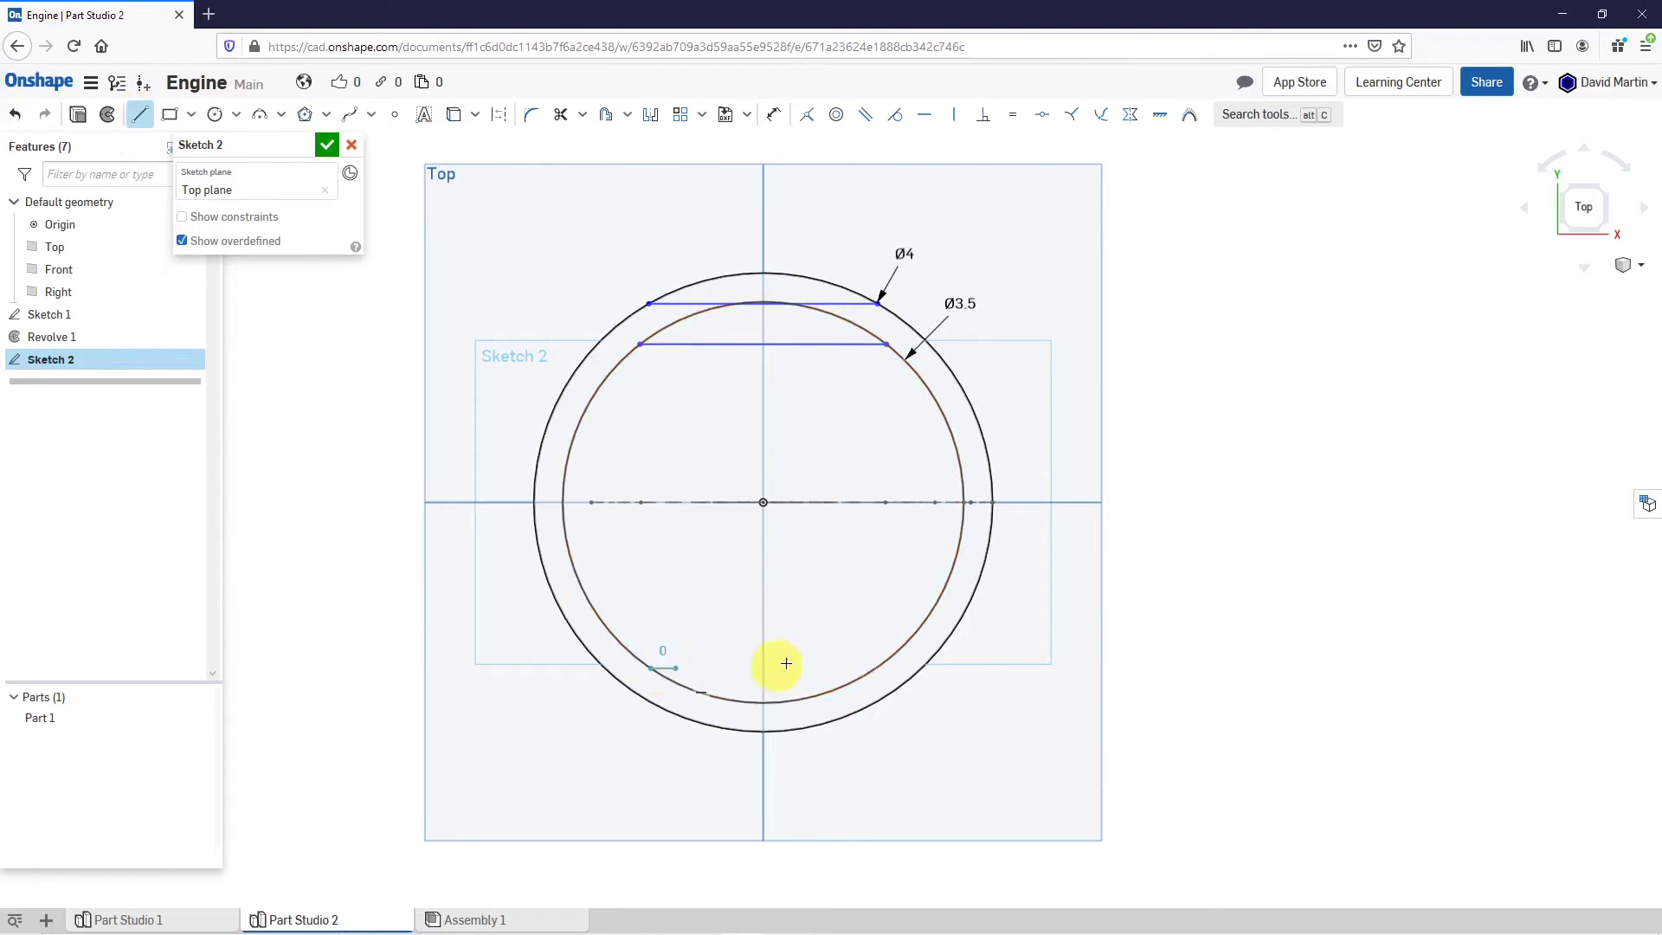
pyautogui.click(879, 667)
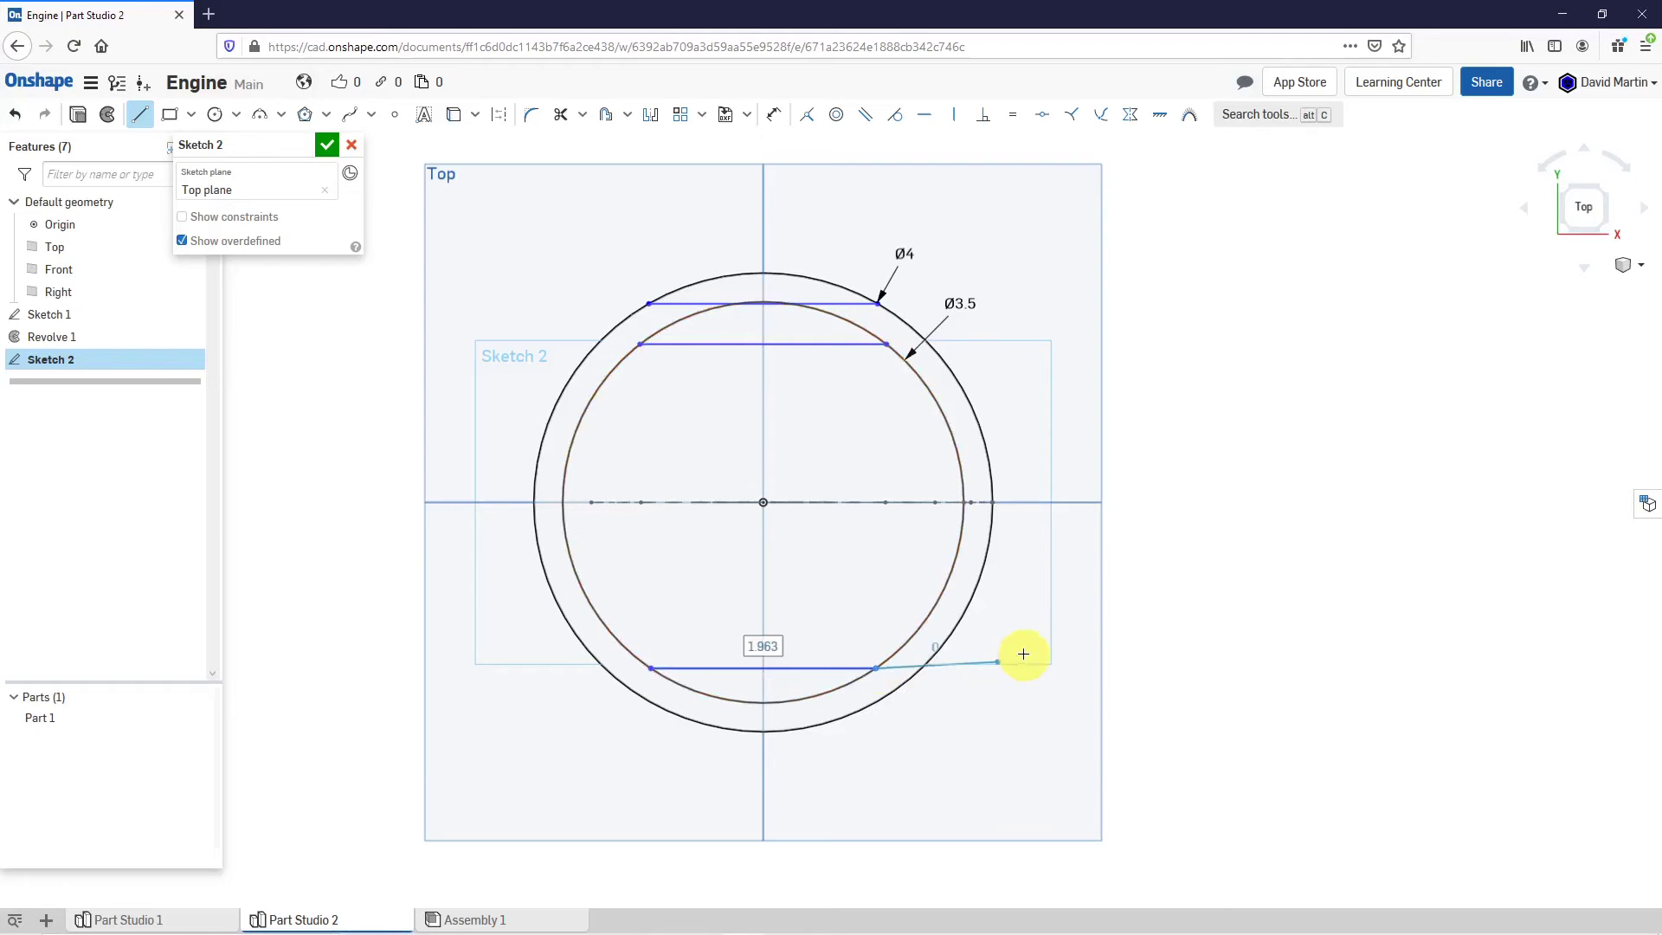
pyautogui.rightClick(1024, 656)
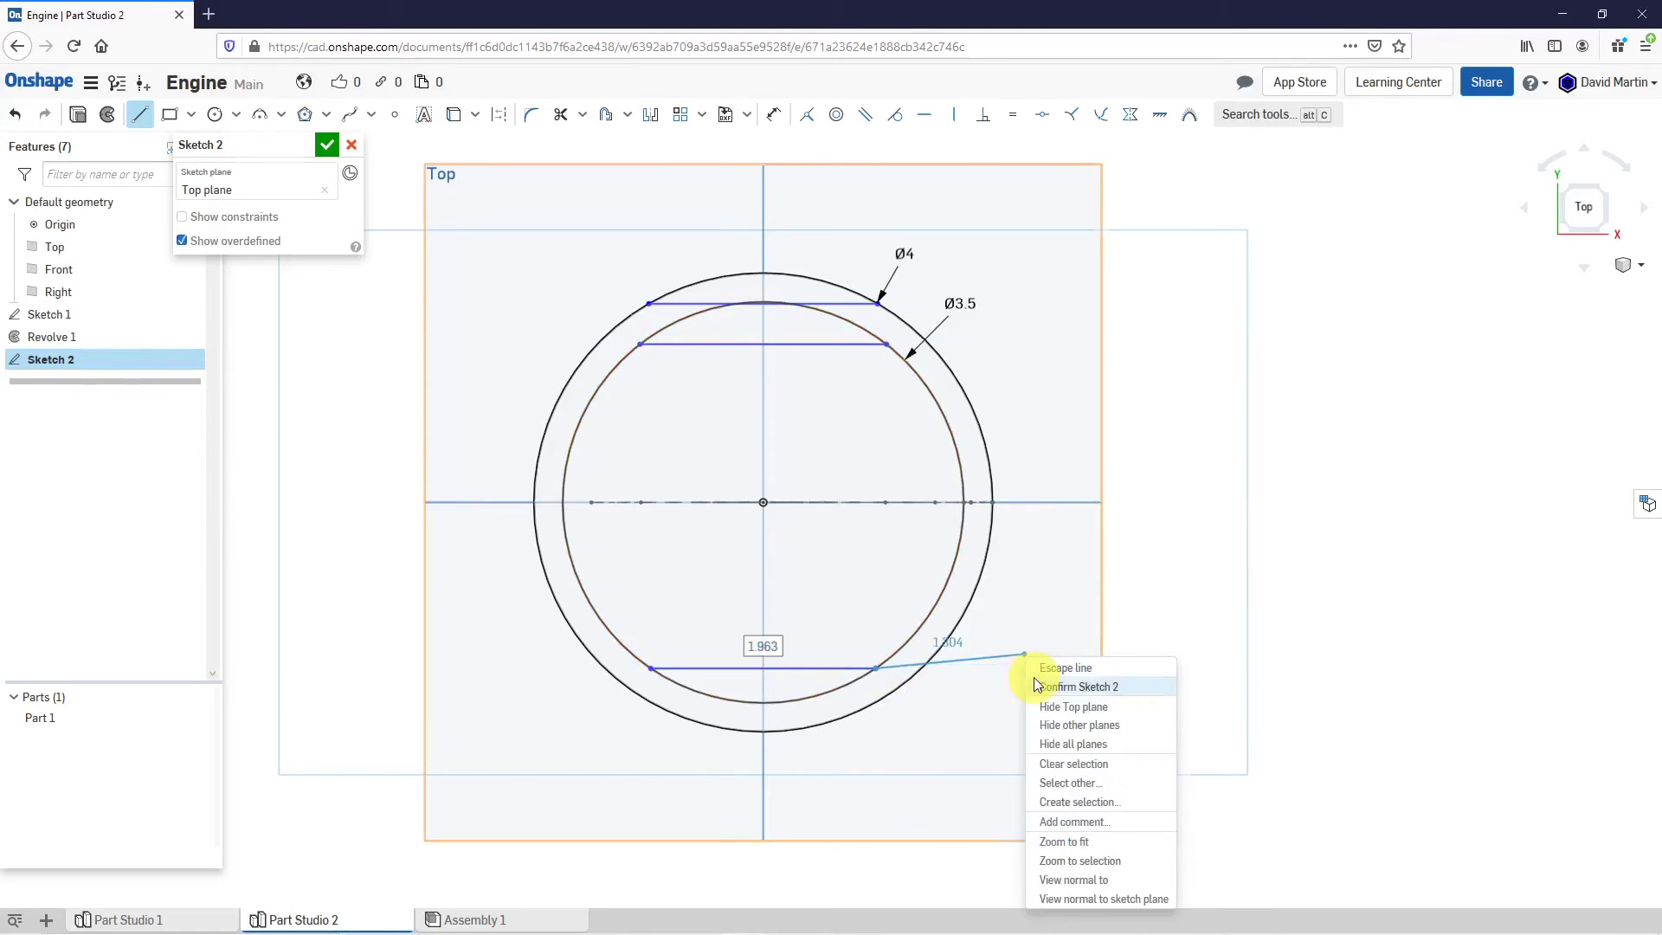
pyautogui.click(1036, 685)
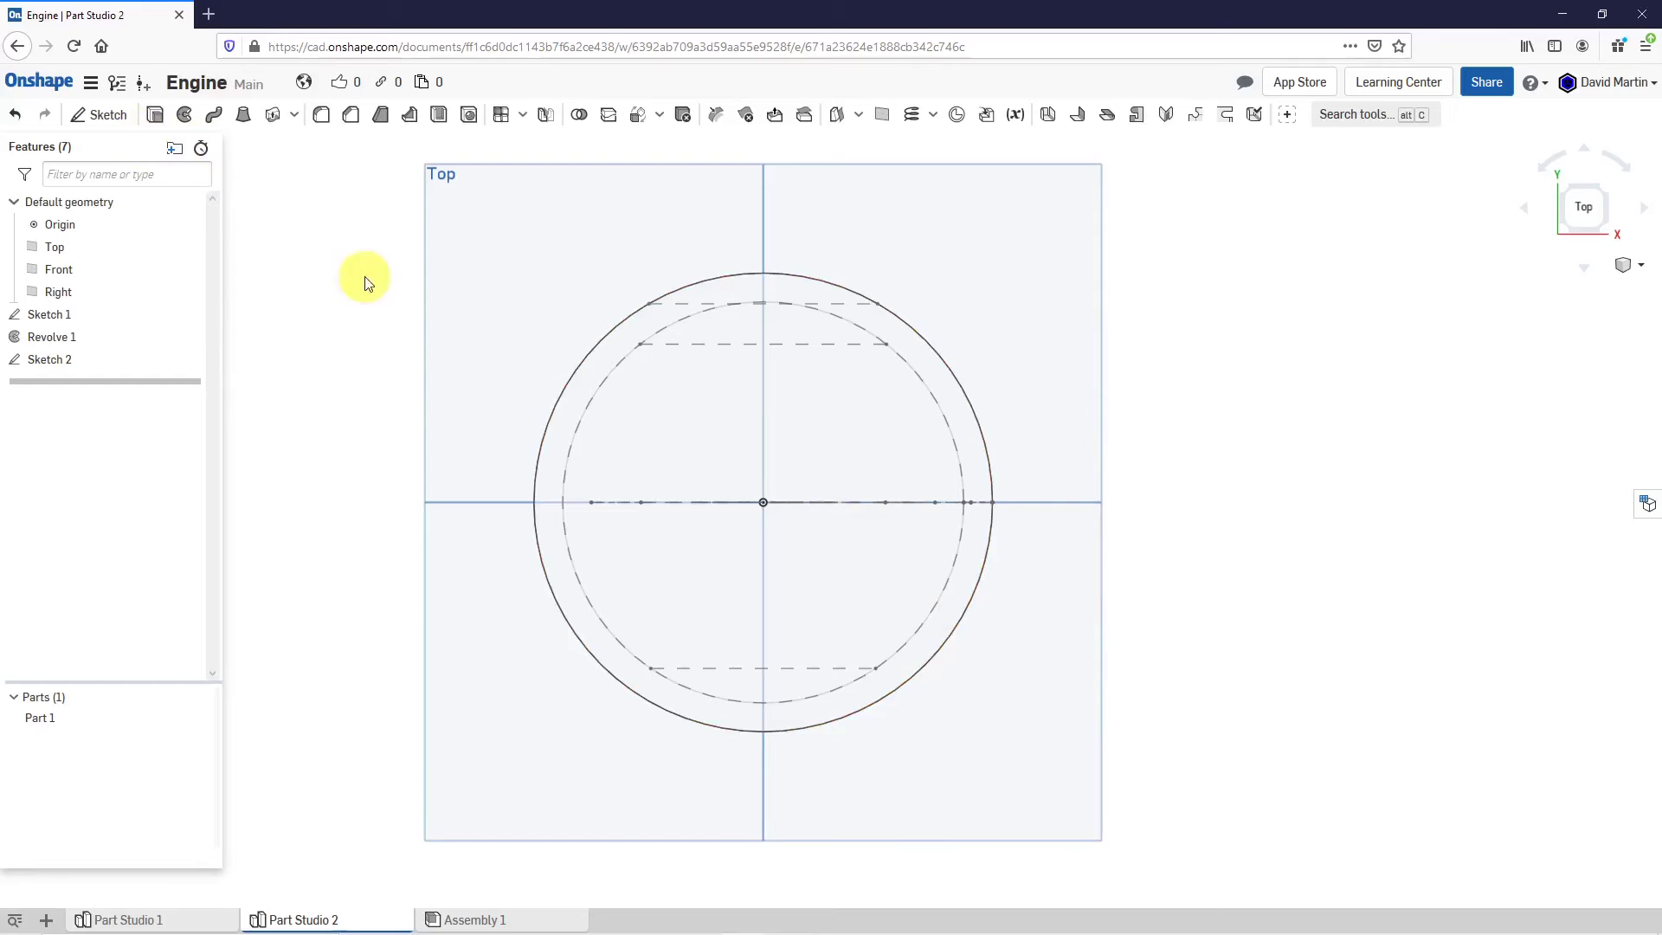
# Reopen Sketch 2 for editing.
pyautogui.click(78, 361)
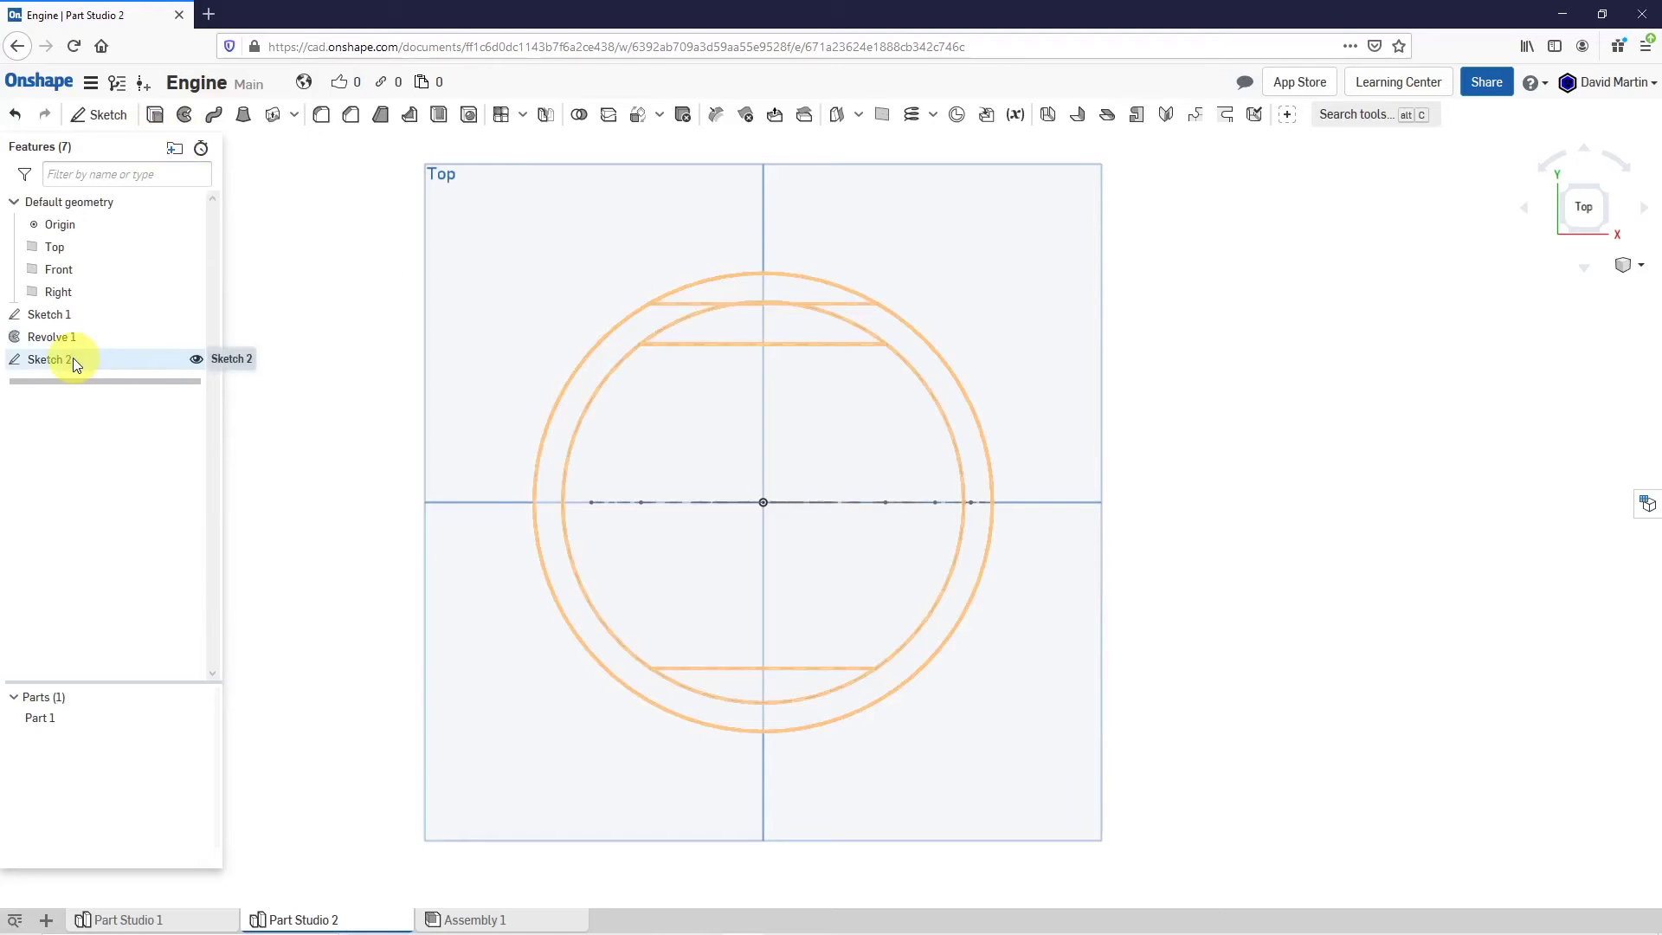
pyautogui.rightClick(72, 358)
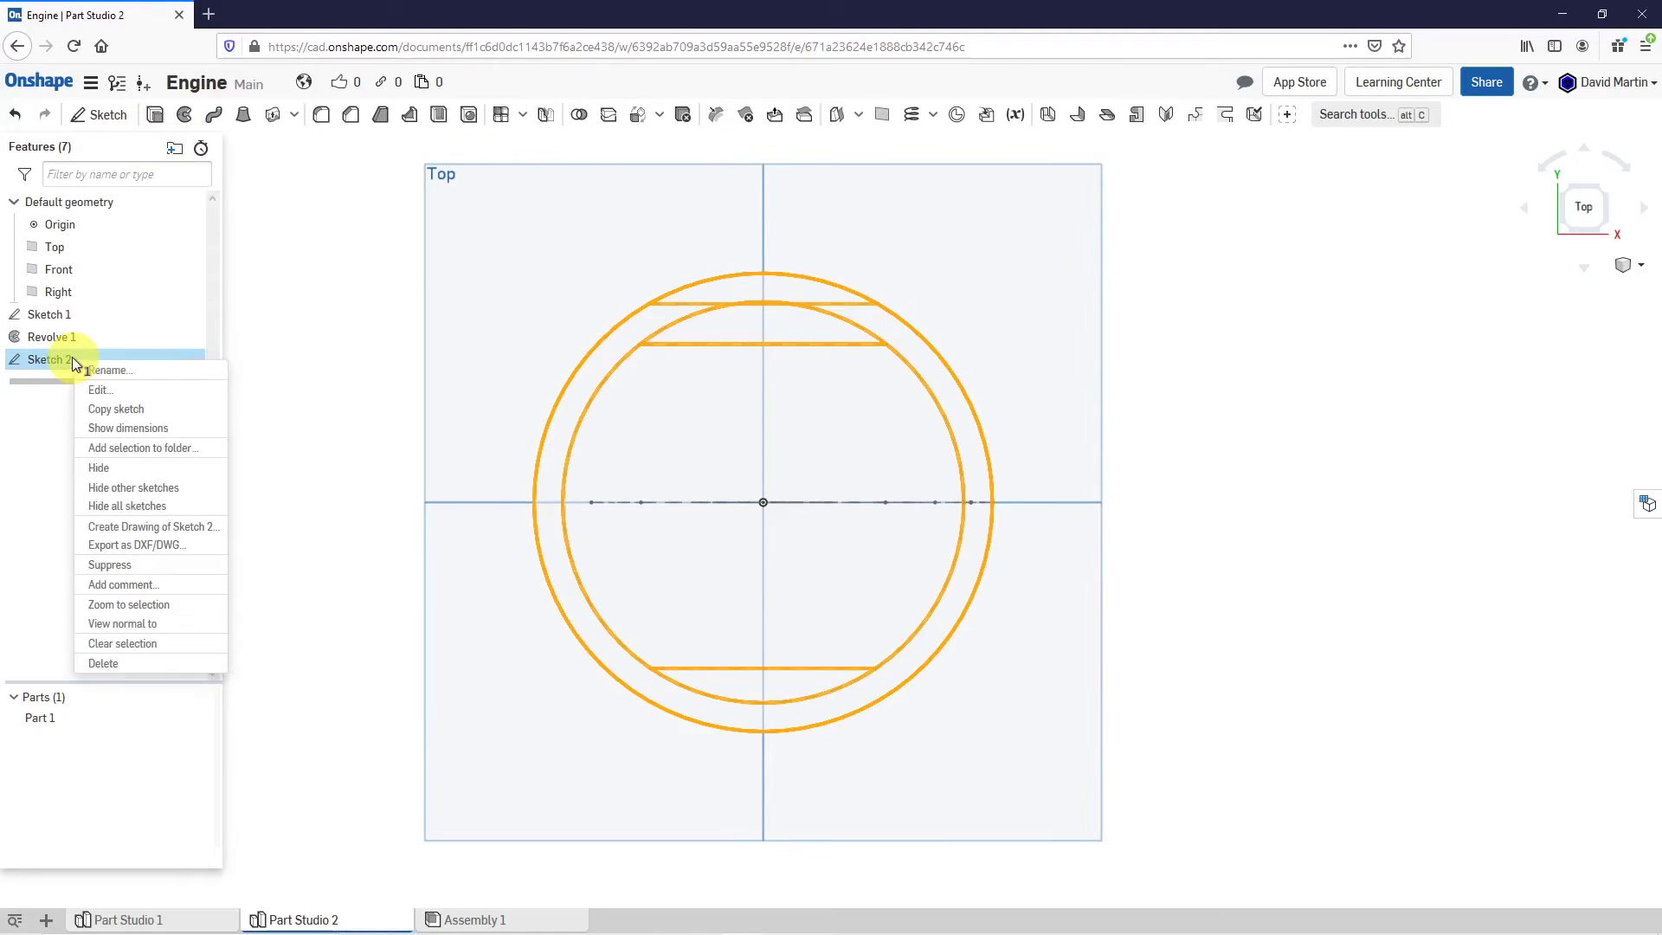
pyautogui.click(97, 396)
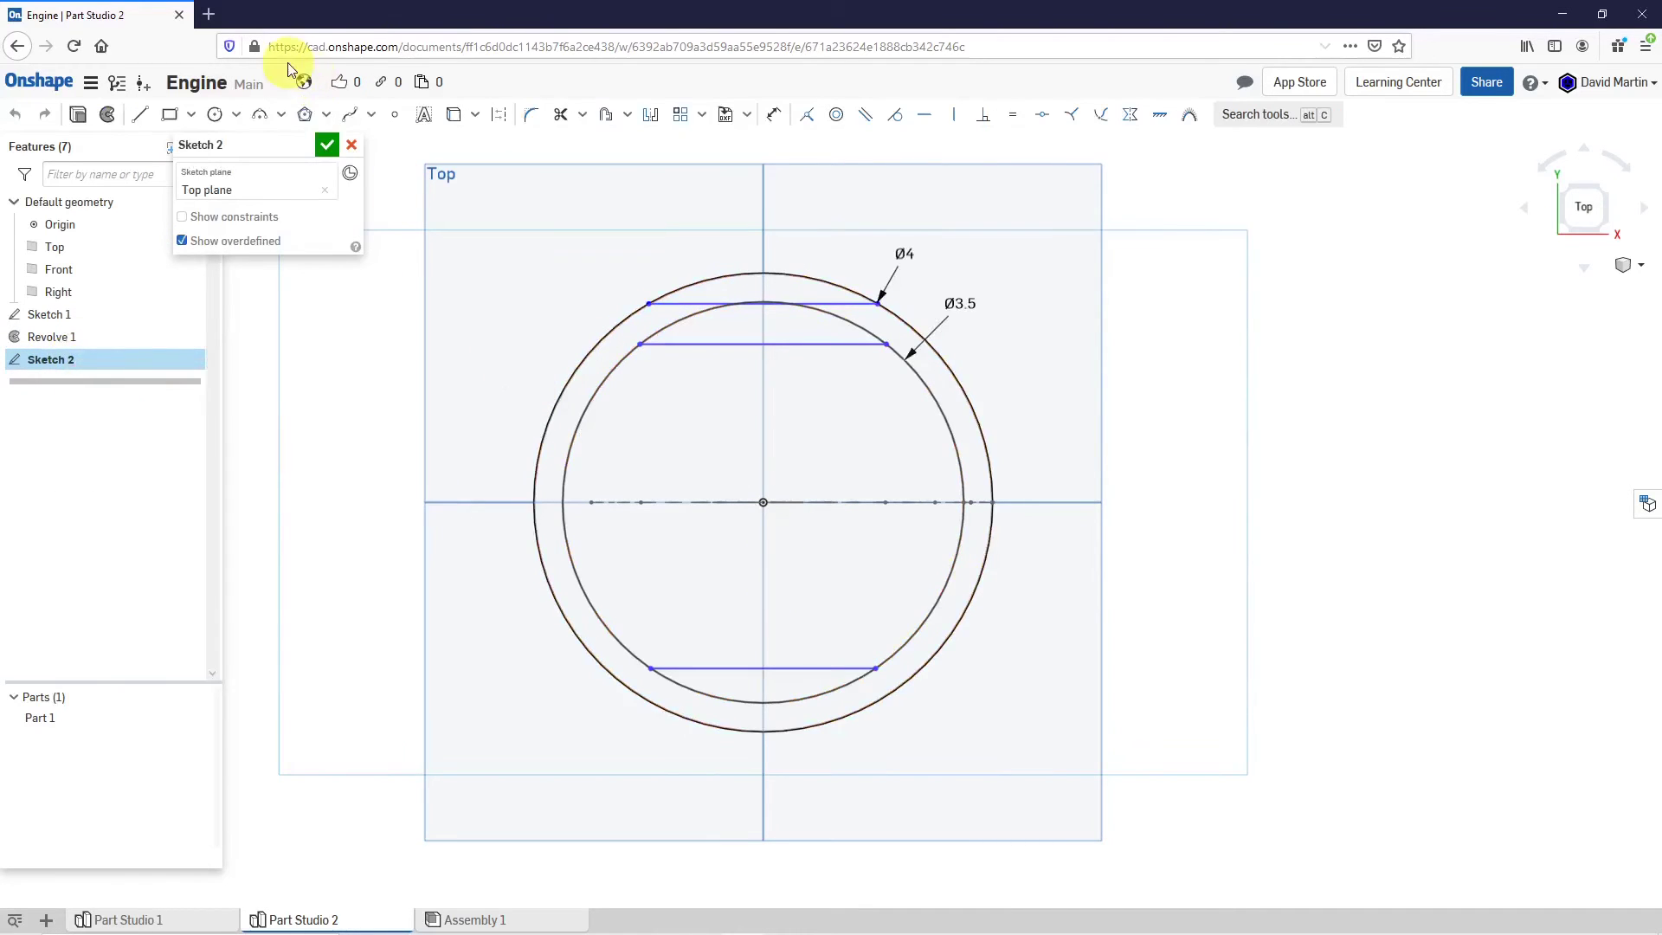
# Draw a horizontal line about 2.2 in long below the lower line, from the 4 in circle's left side to just past its right side.
pyautogui.click(140, 114)
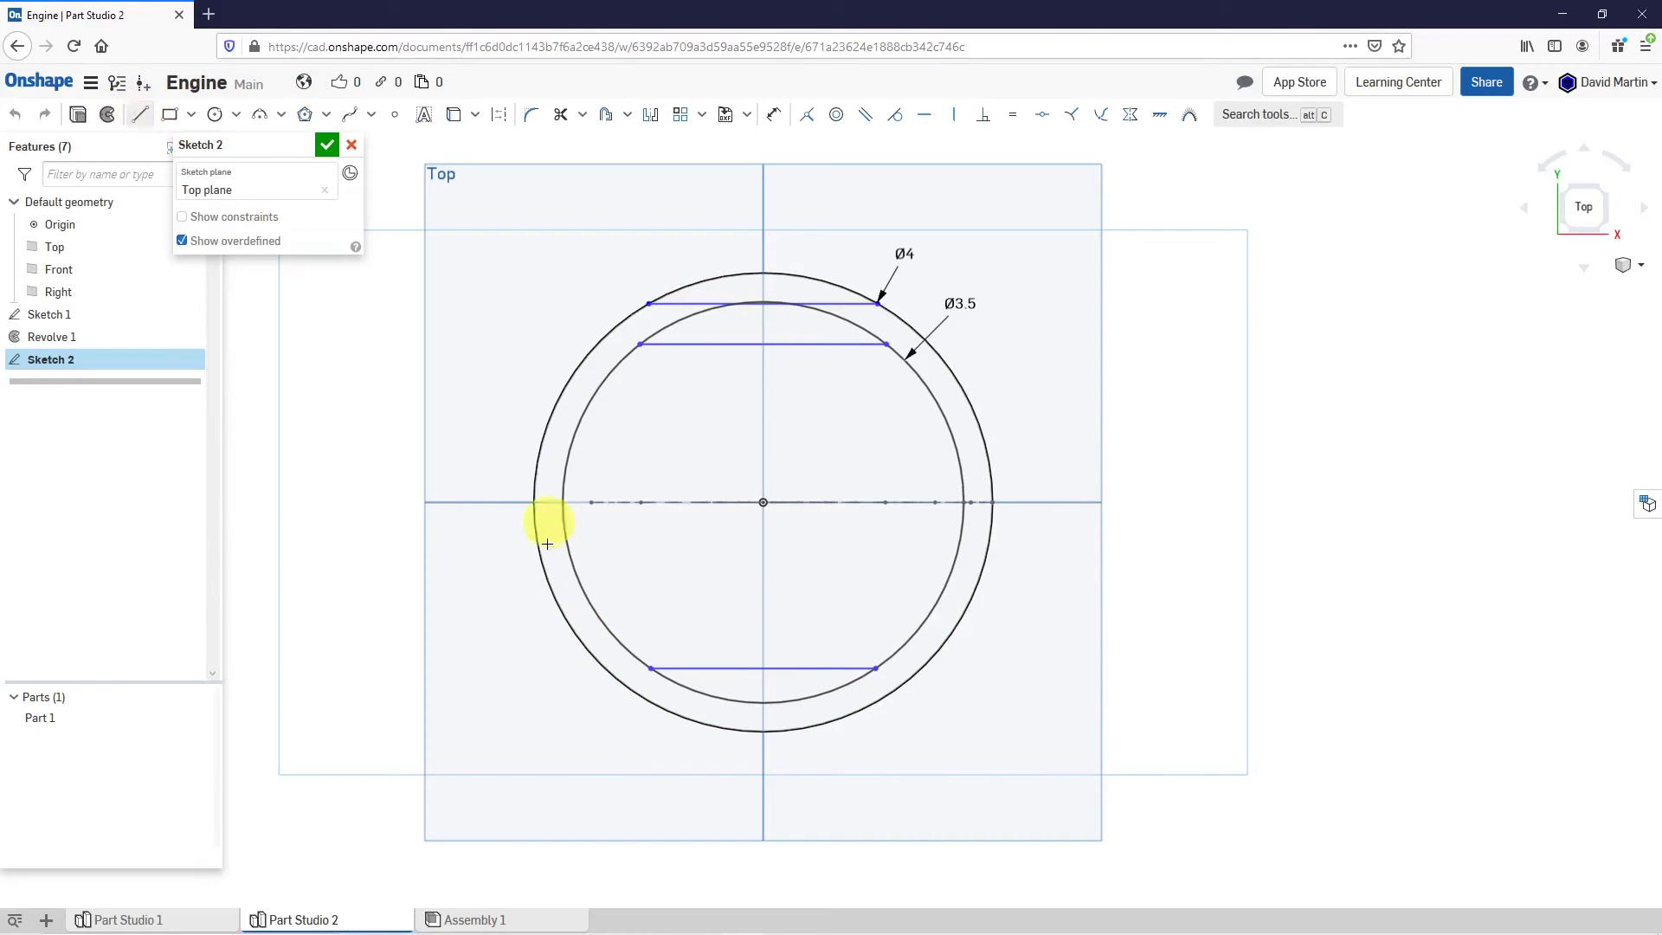
pyautogui.click(641, 696)
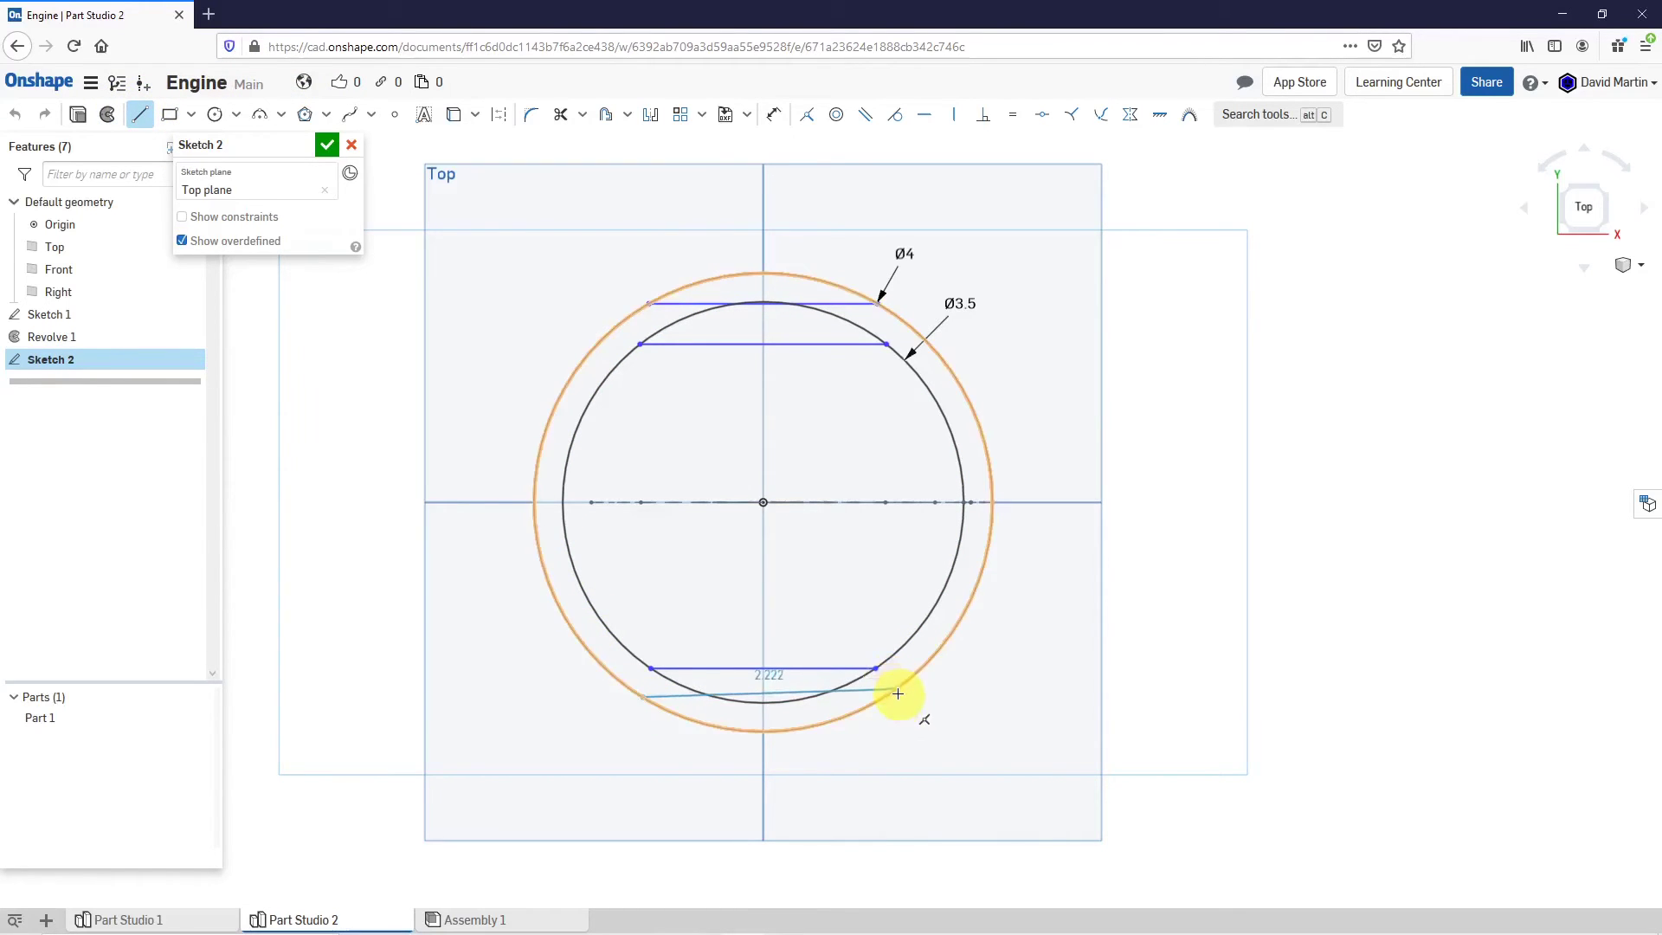
pyautogui.scroll(4, 898, 693)
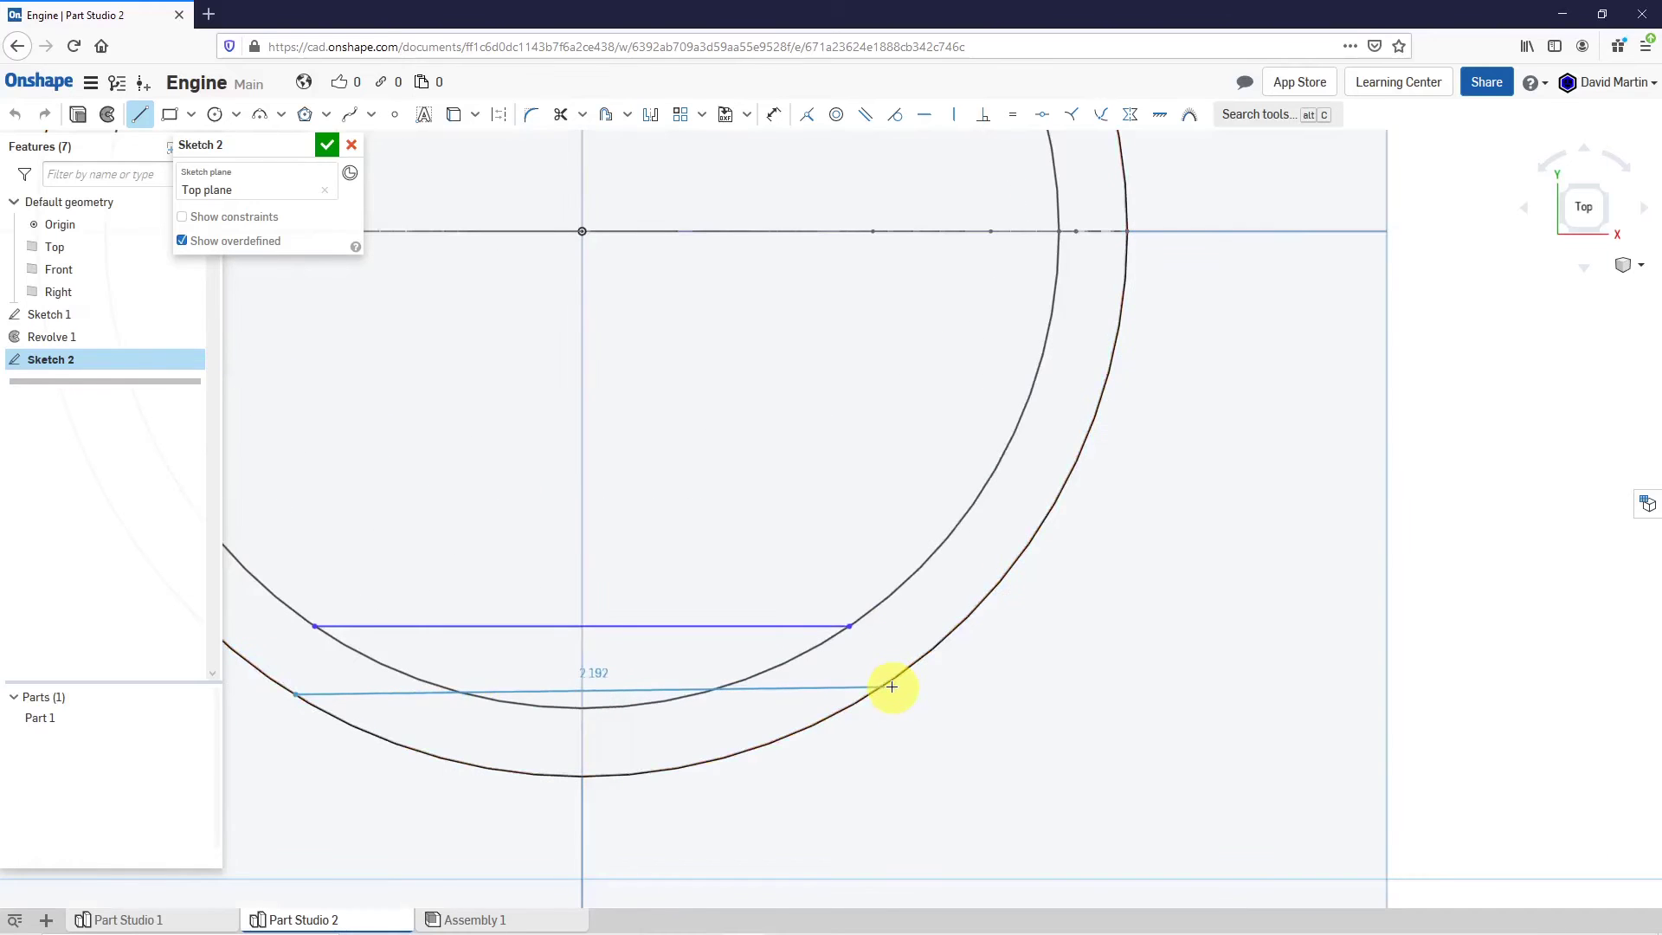
pyautogui.click(895, 694)
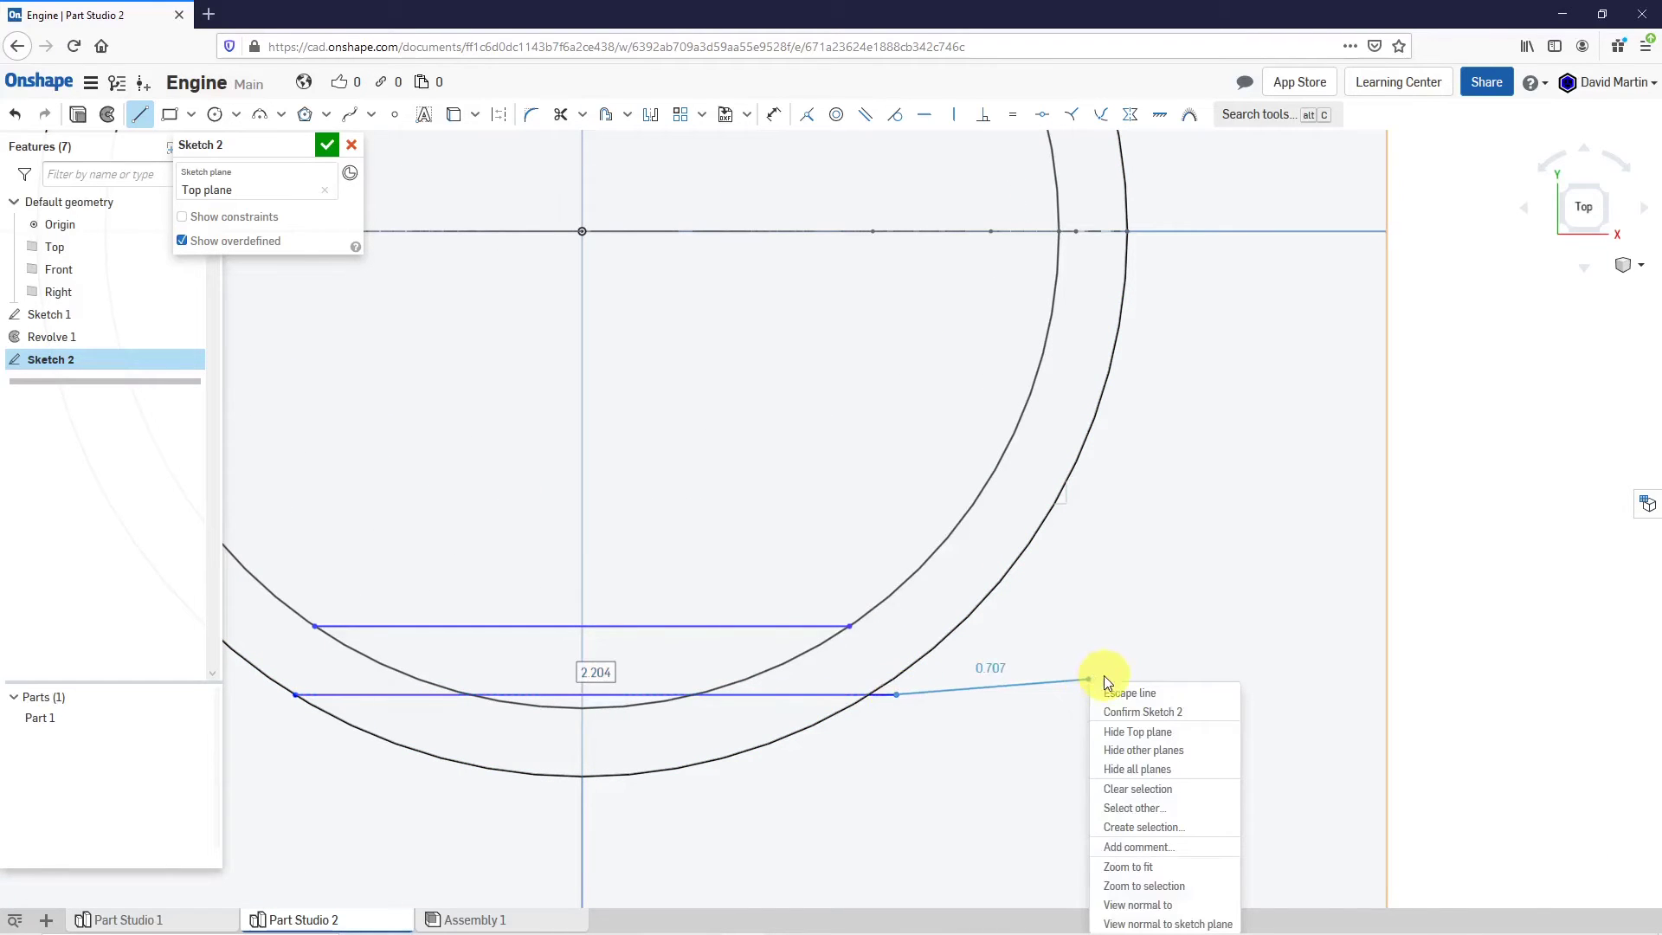
pyautogui.click(1125, 692)
# Dimension the distance between the uppermost line and the top of the 4 in circle to 0.25 in.
pyautogui.scroll(-2, 1043, 600)
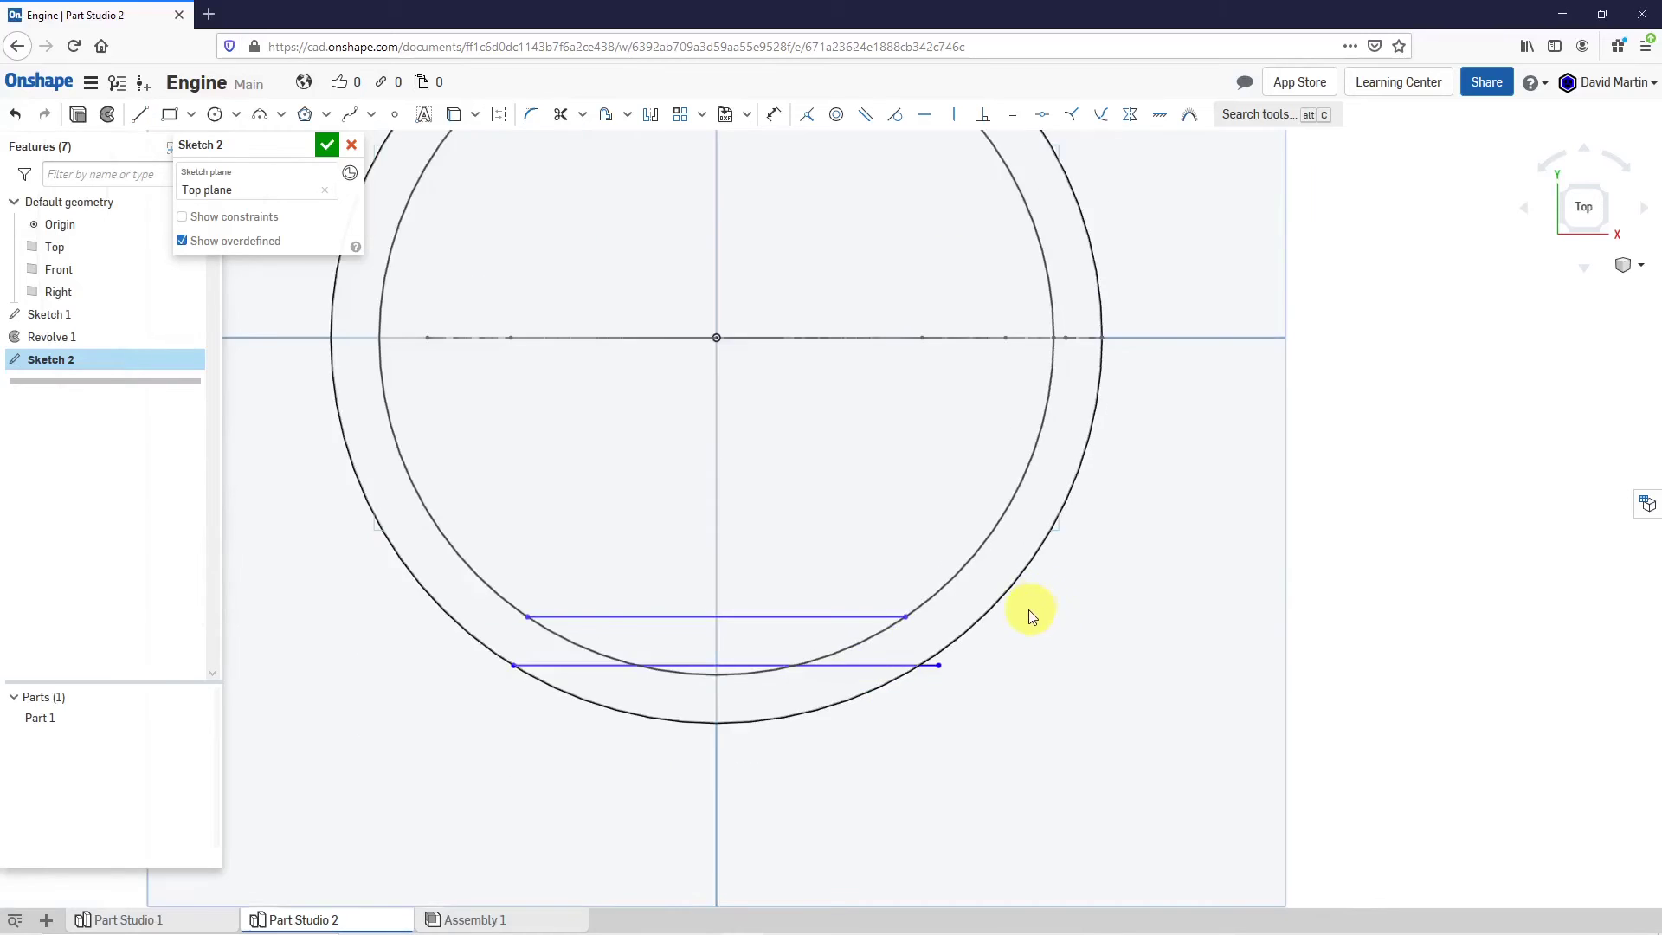
pyautogui.scroll(-2, 1032, 615)
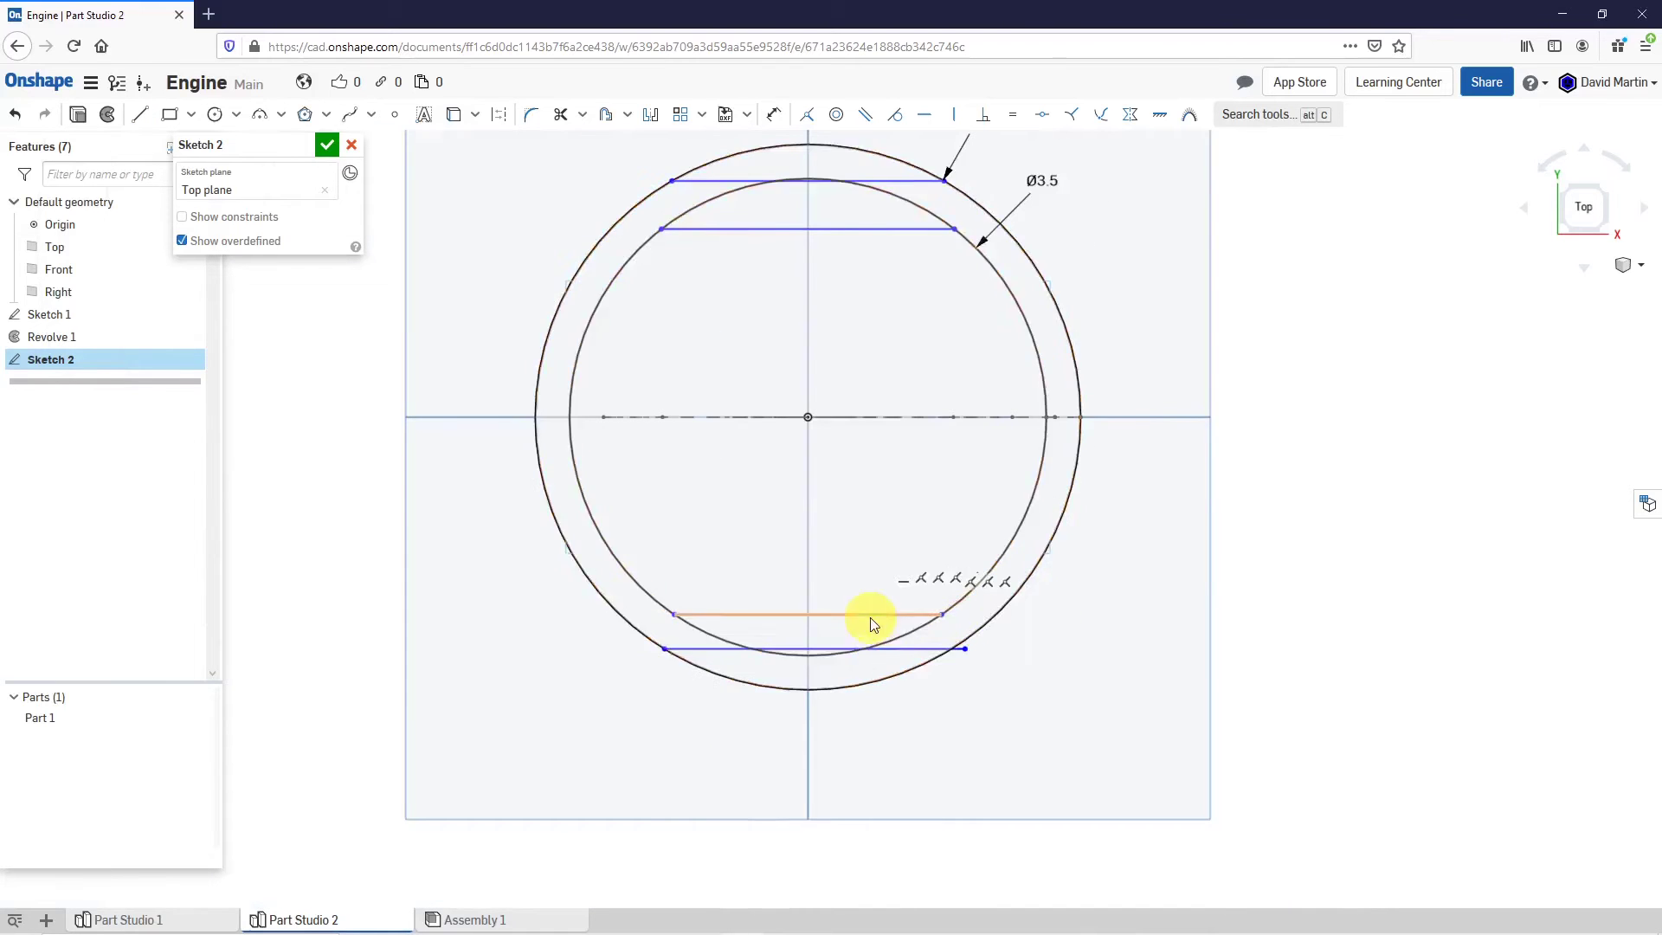
pyautogui.scroll(-2, 863, 619)
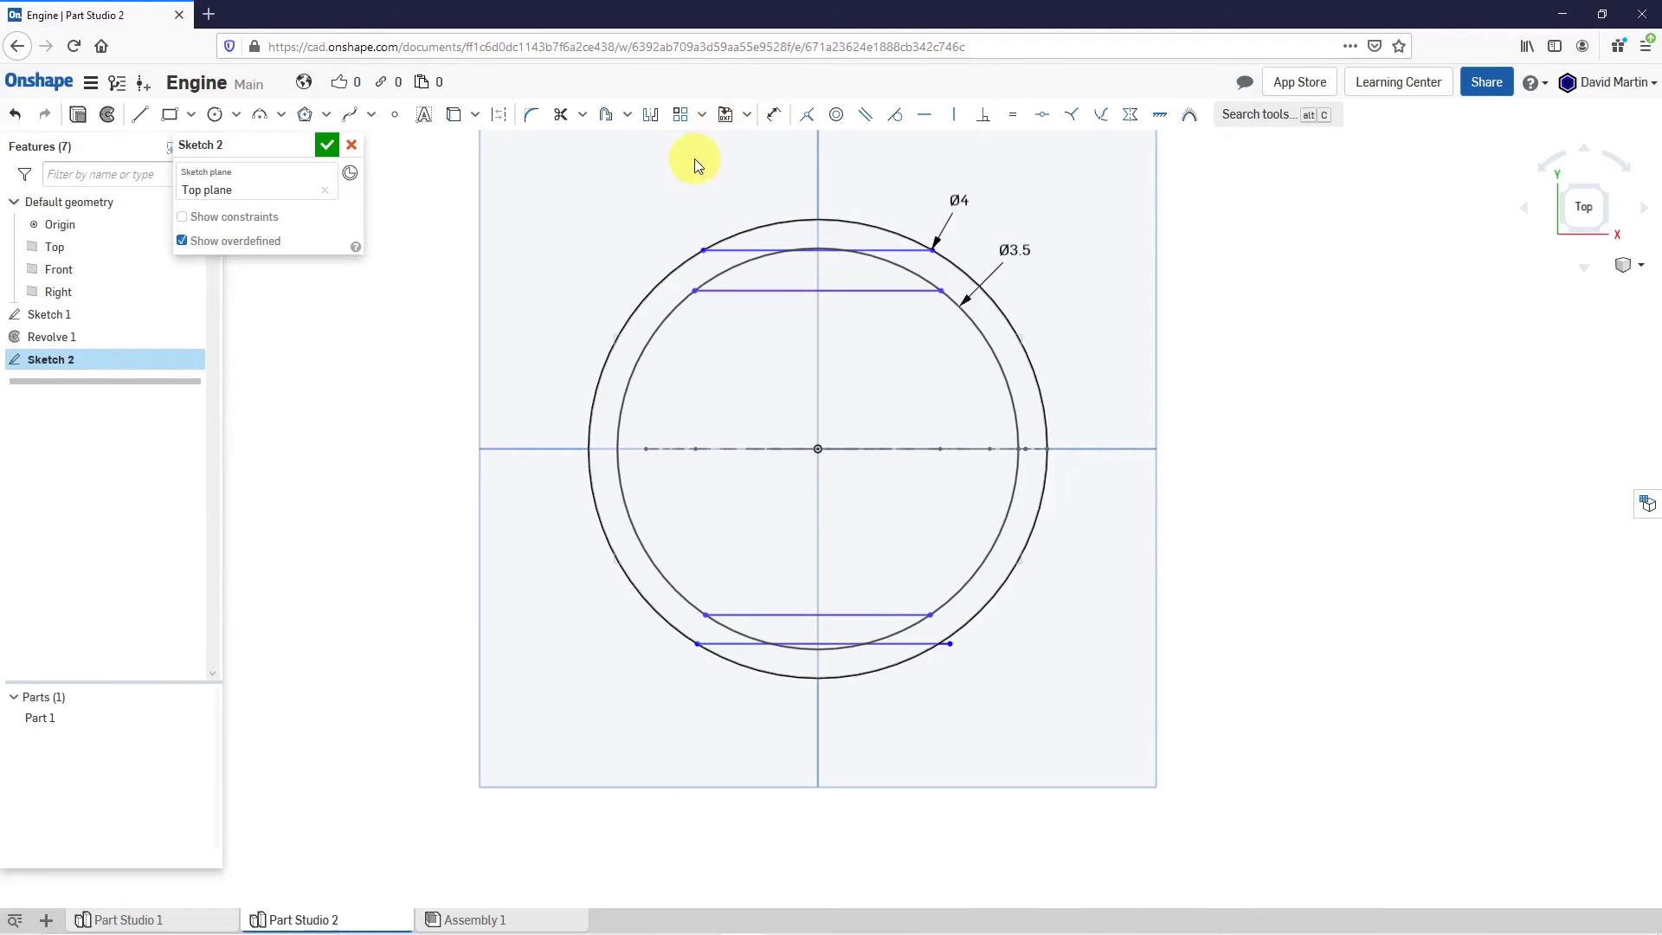
pyautogui.click(775, 118)
pyautogui.click(894, 251)
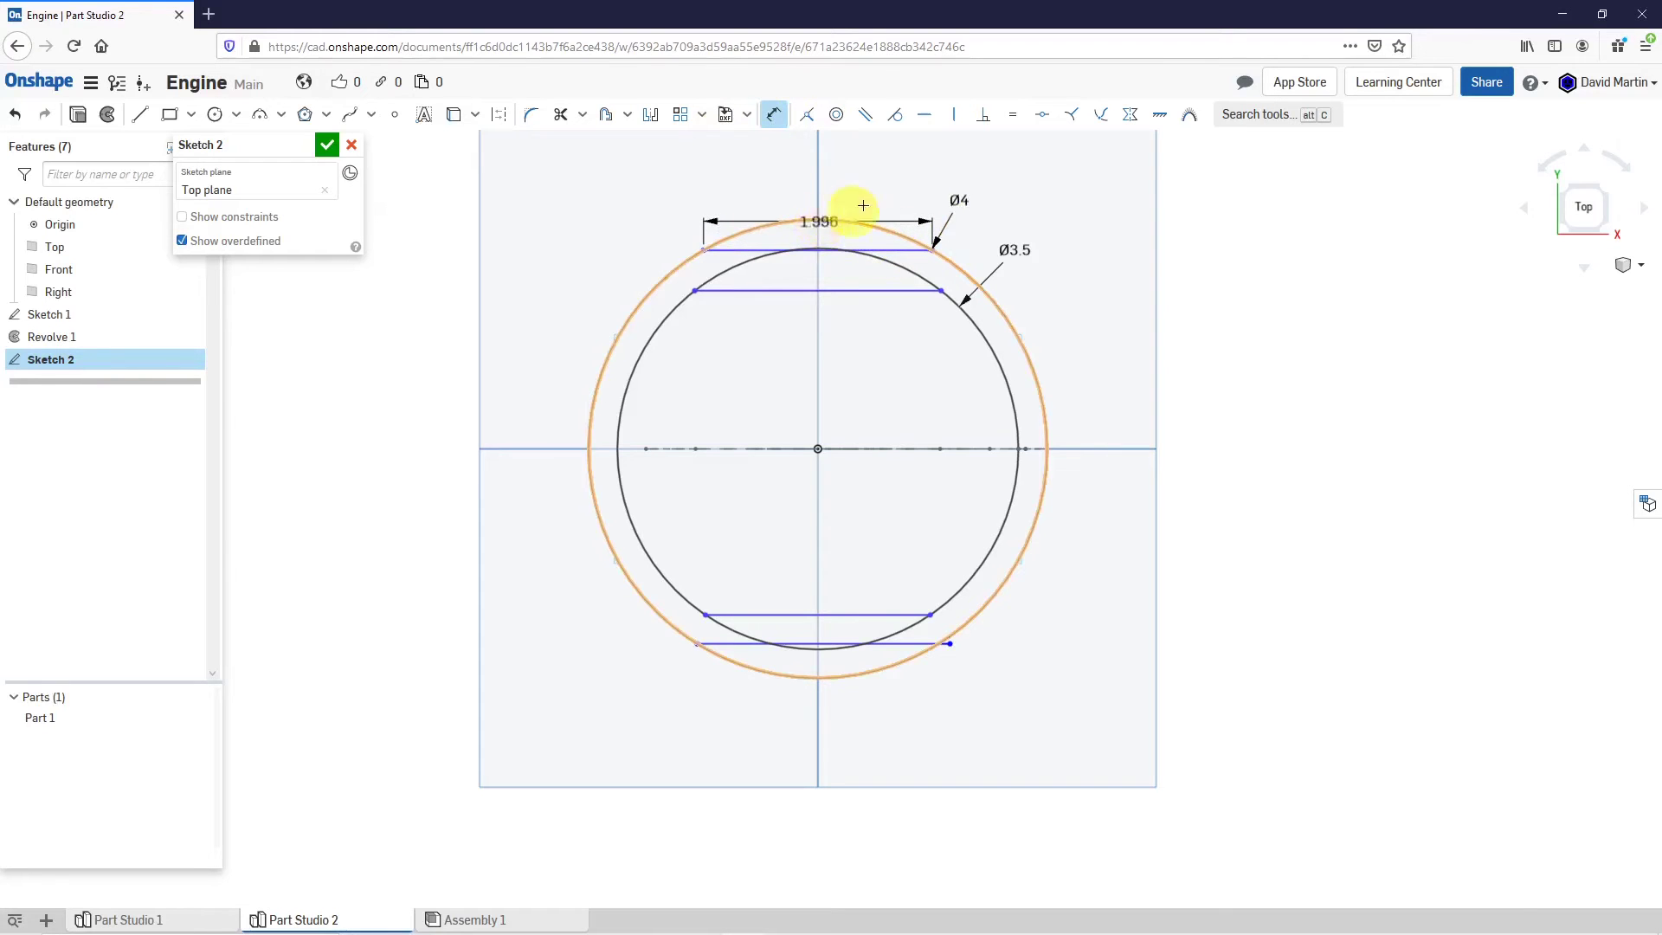
pyautogui.click(863, 208)
pyautogui.click(891, 175)
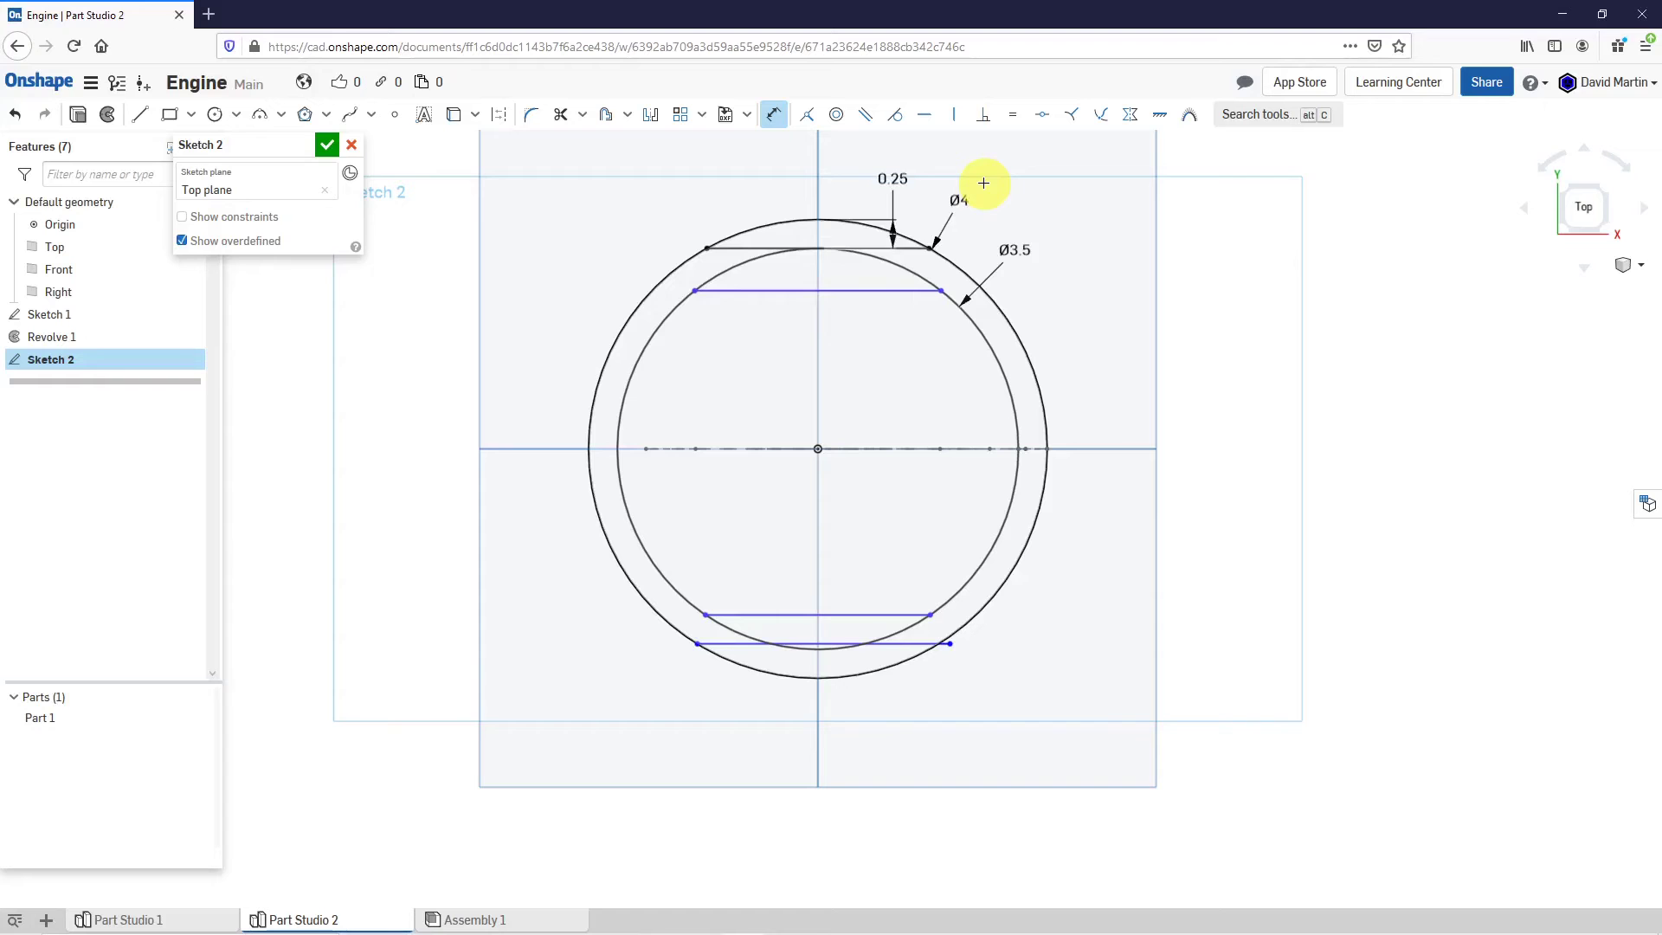
# Dimension the distance between the two upper horizontal lines to 0.25 in.
pyautogui.click(823, 251)
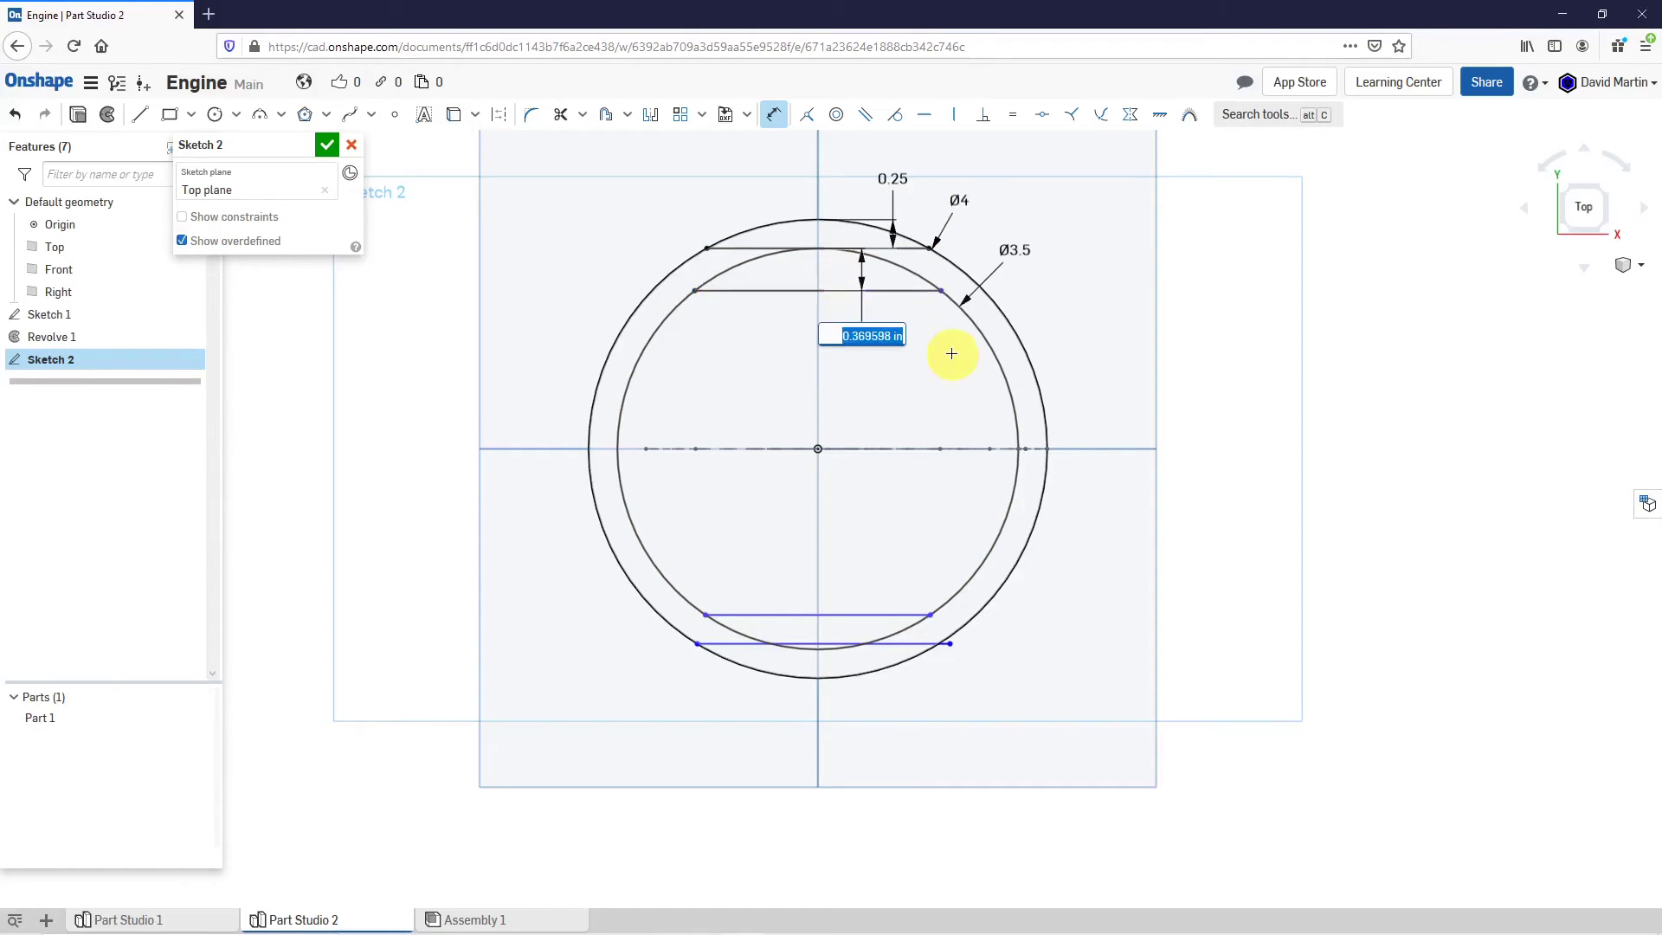
pyautogui.write('0.25')
pyautogui.press('Return')
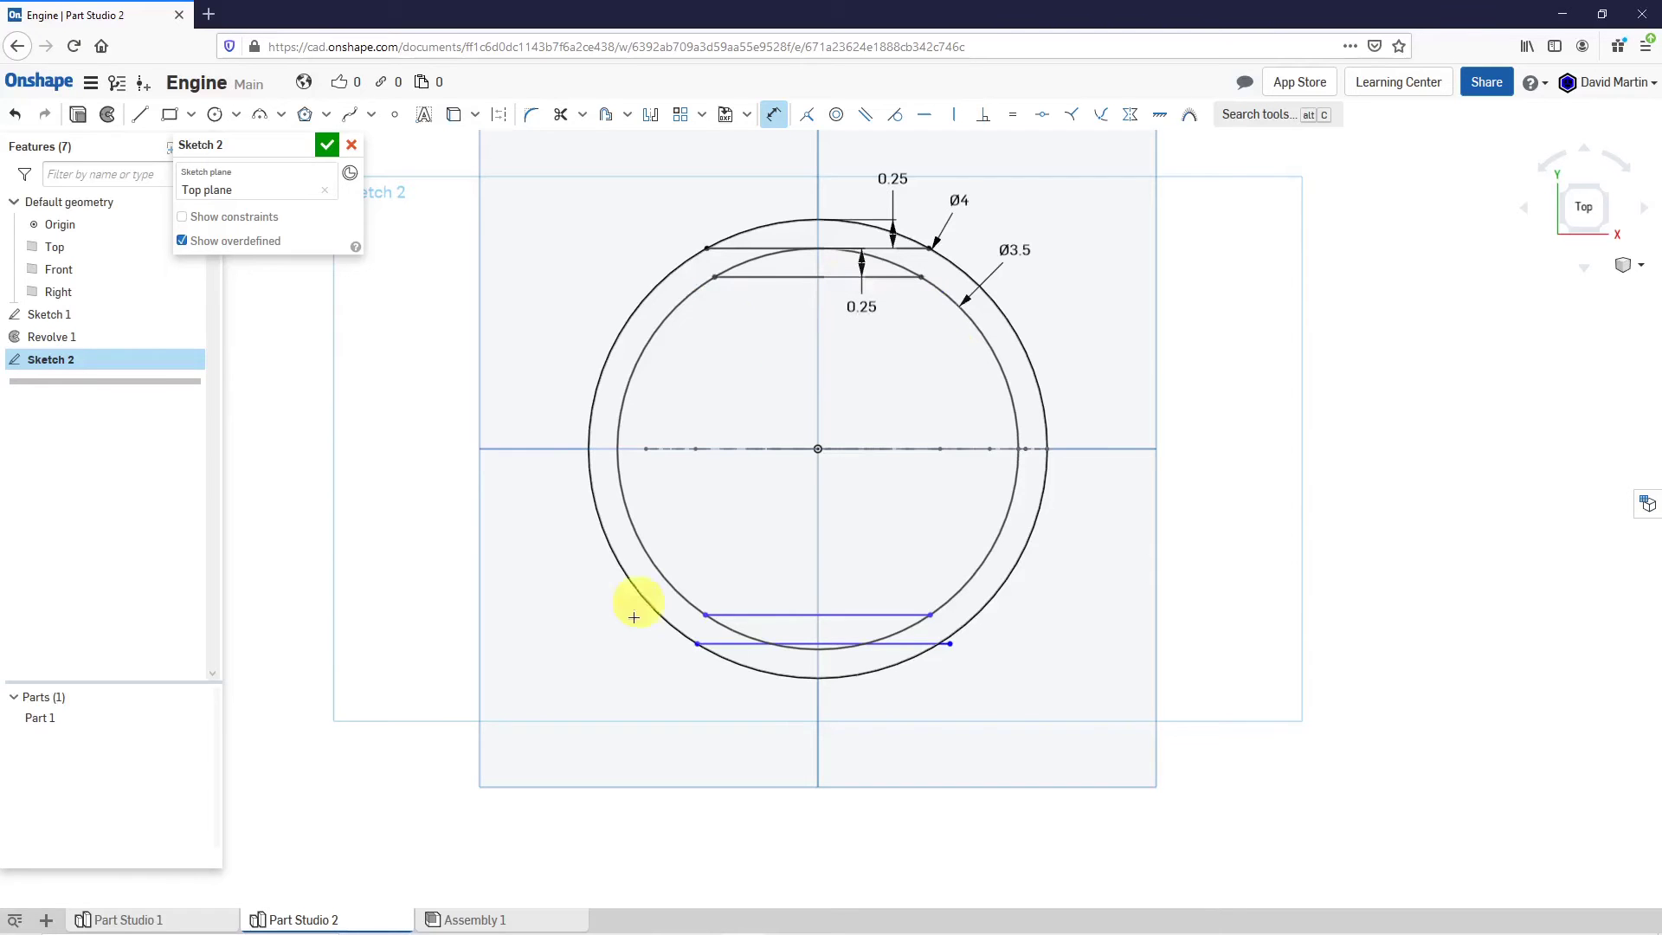
# Dimension the distance between the lowest line and the bottom of the 4 in circle to 0.25 in.
pyautogui.click(901, 644)
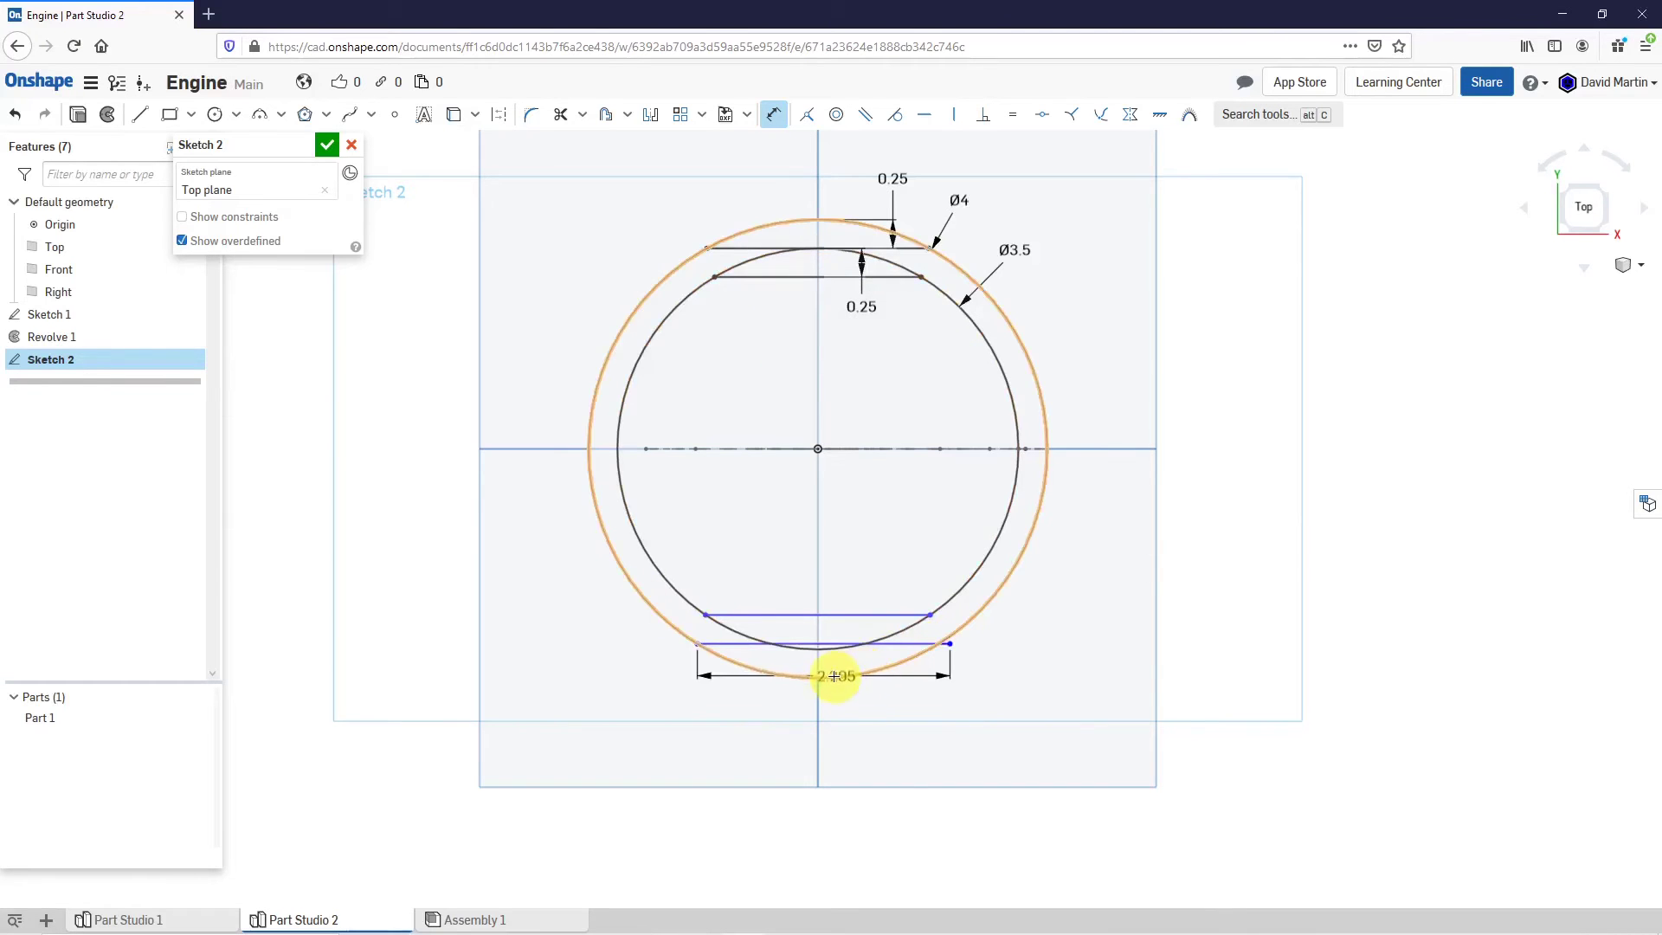
pyautogui.click(830, 679)
pyautogui.click(913, 717)
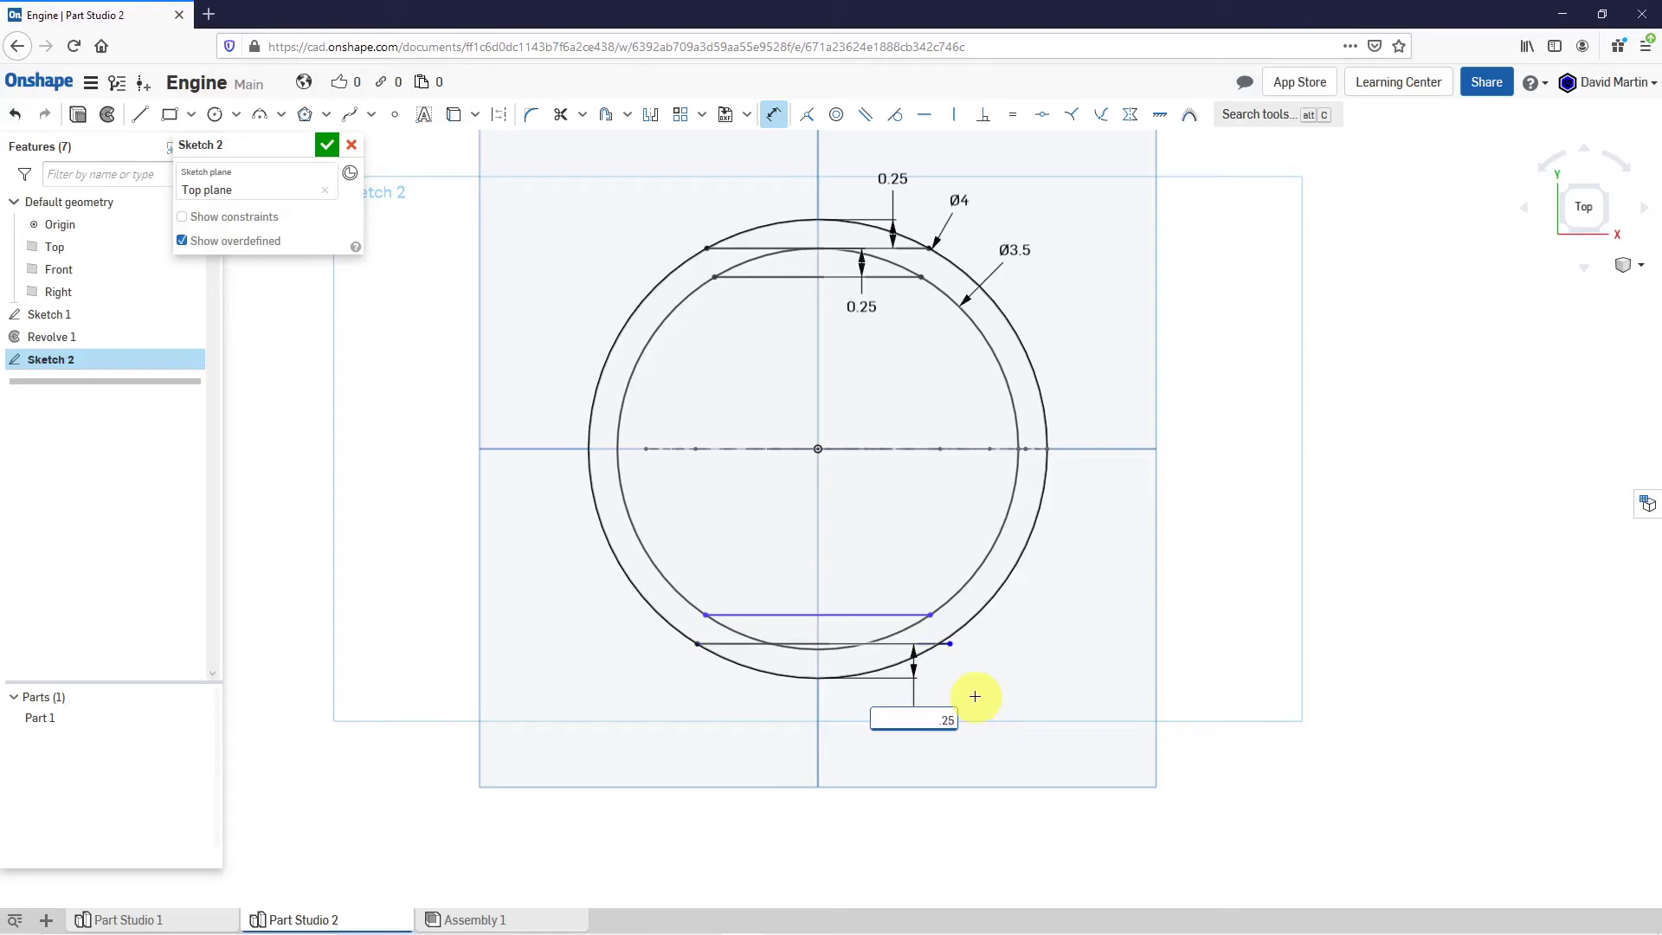
pyautogui.press('Return')
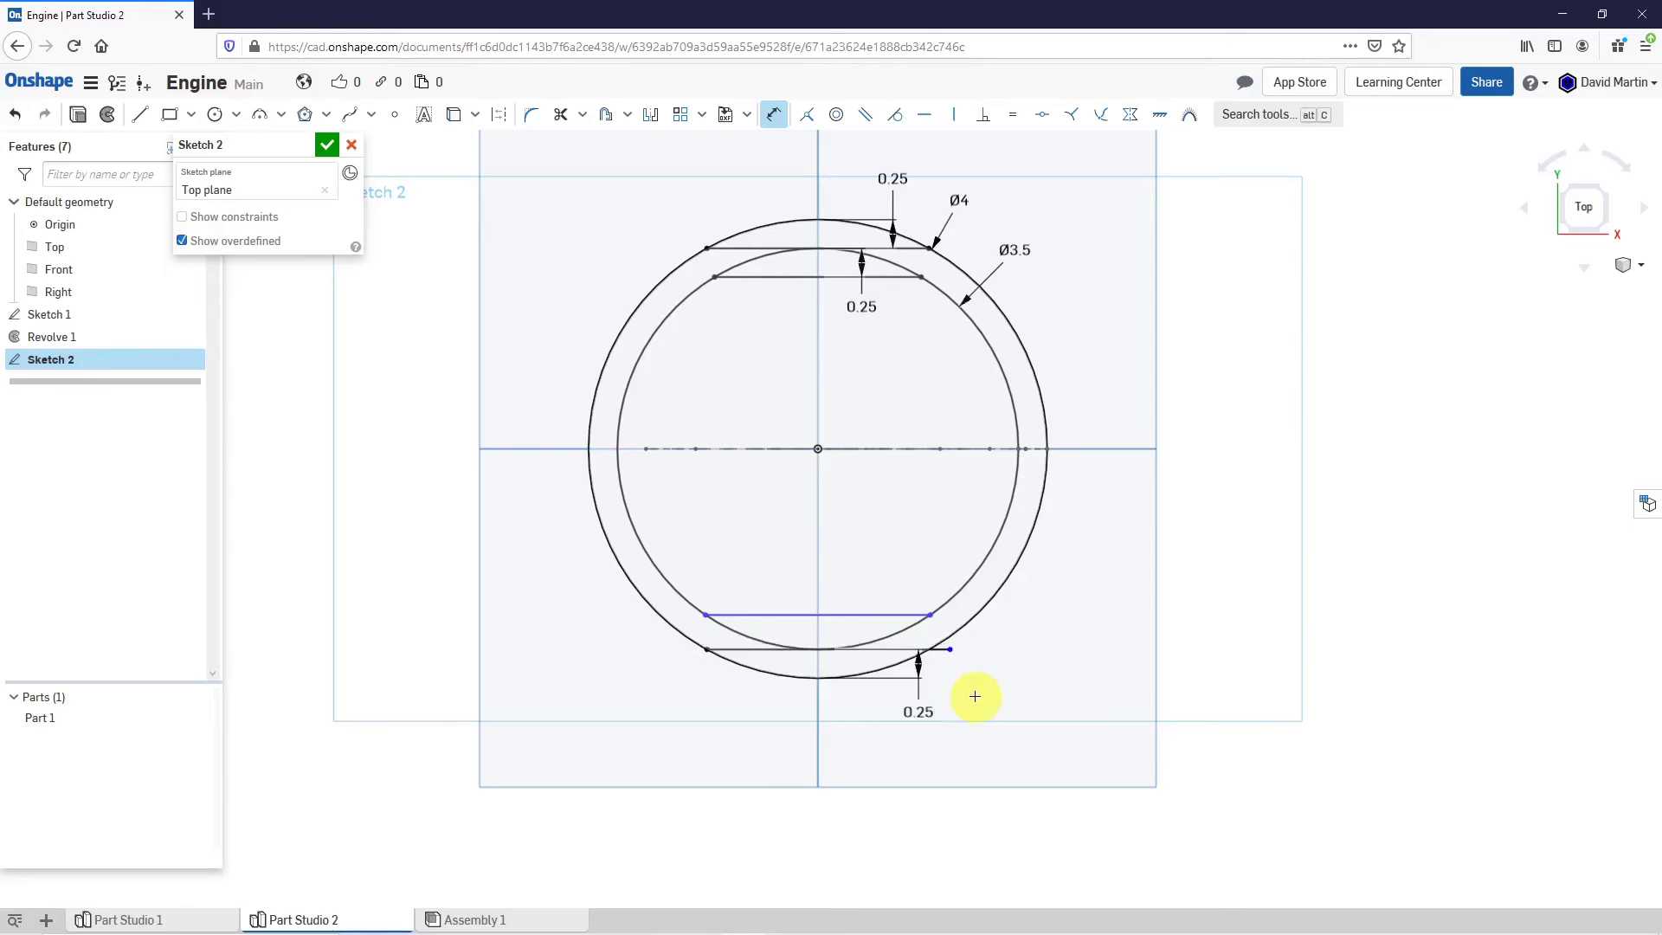
# Dimension the distance between the two lower horizontal lines to 0.25 in and accept the sketch.
pyautogui.click(845, 636)
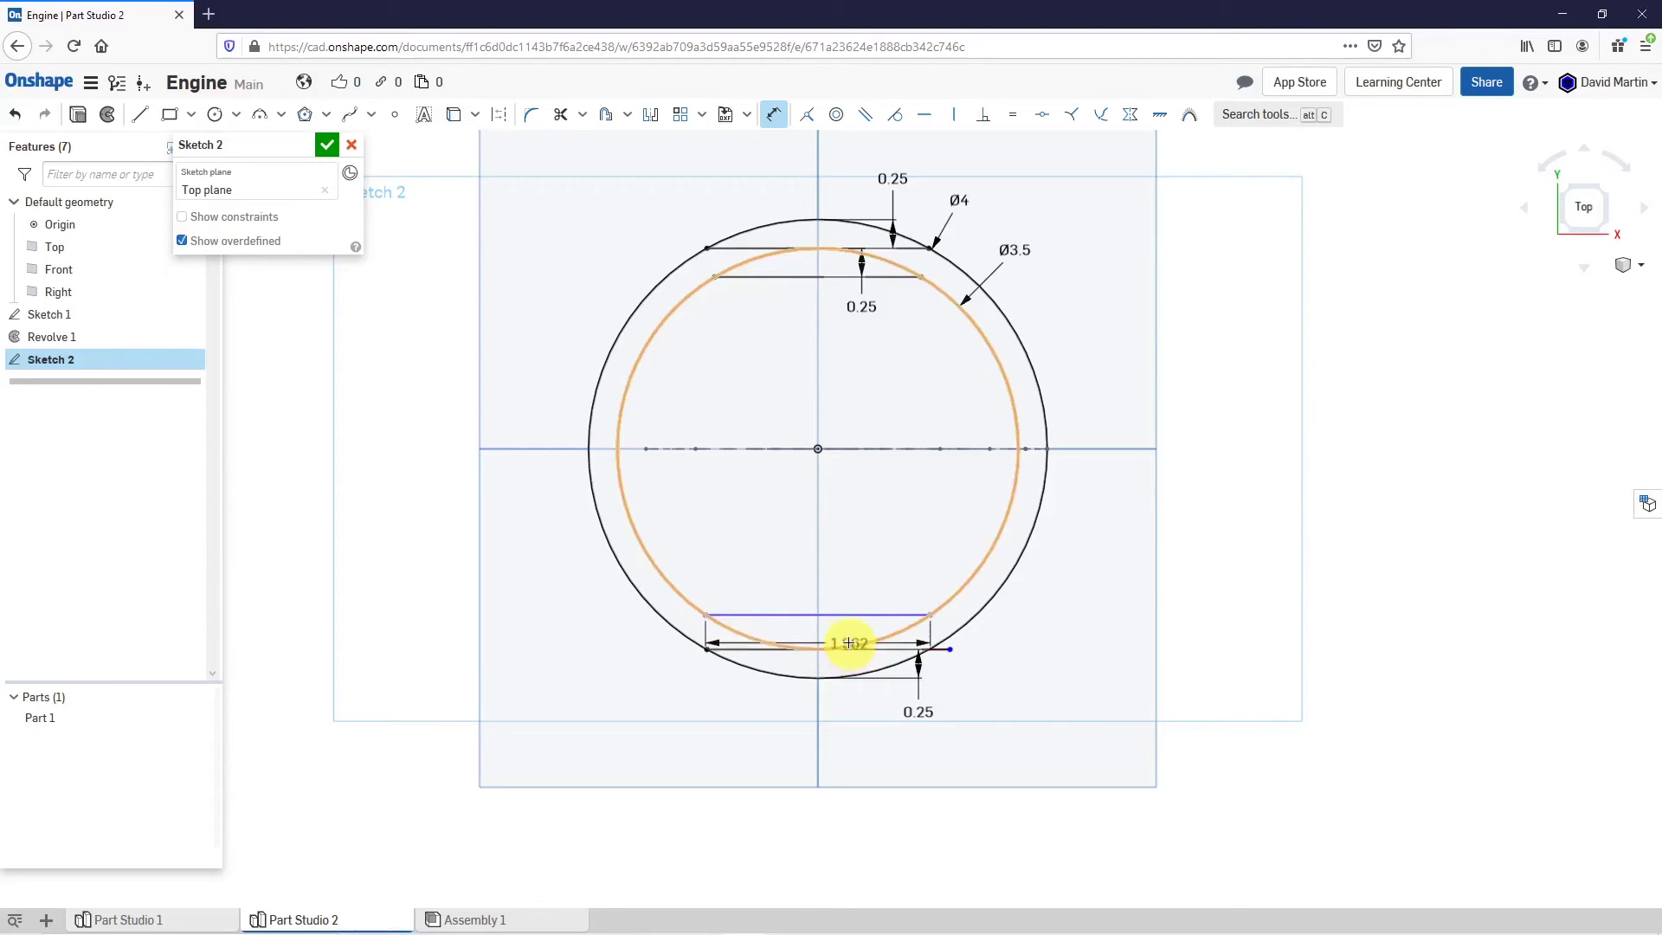
pyautogui.click(847, 617)
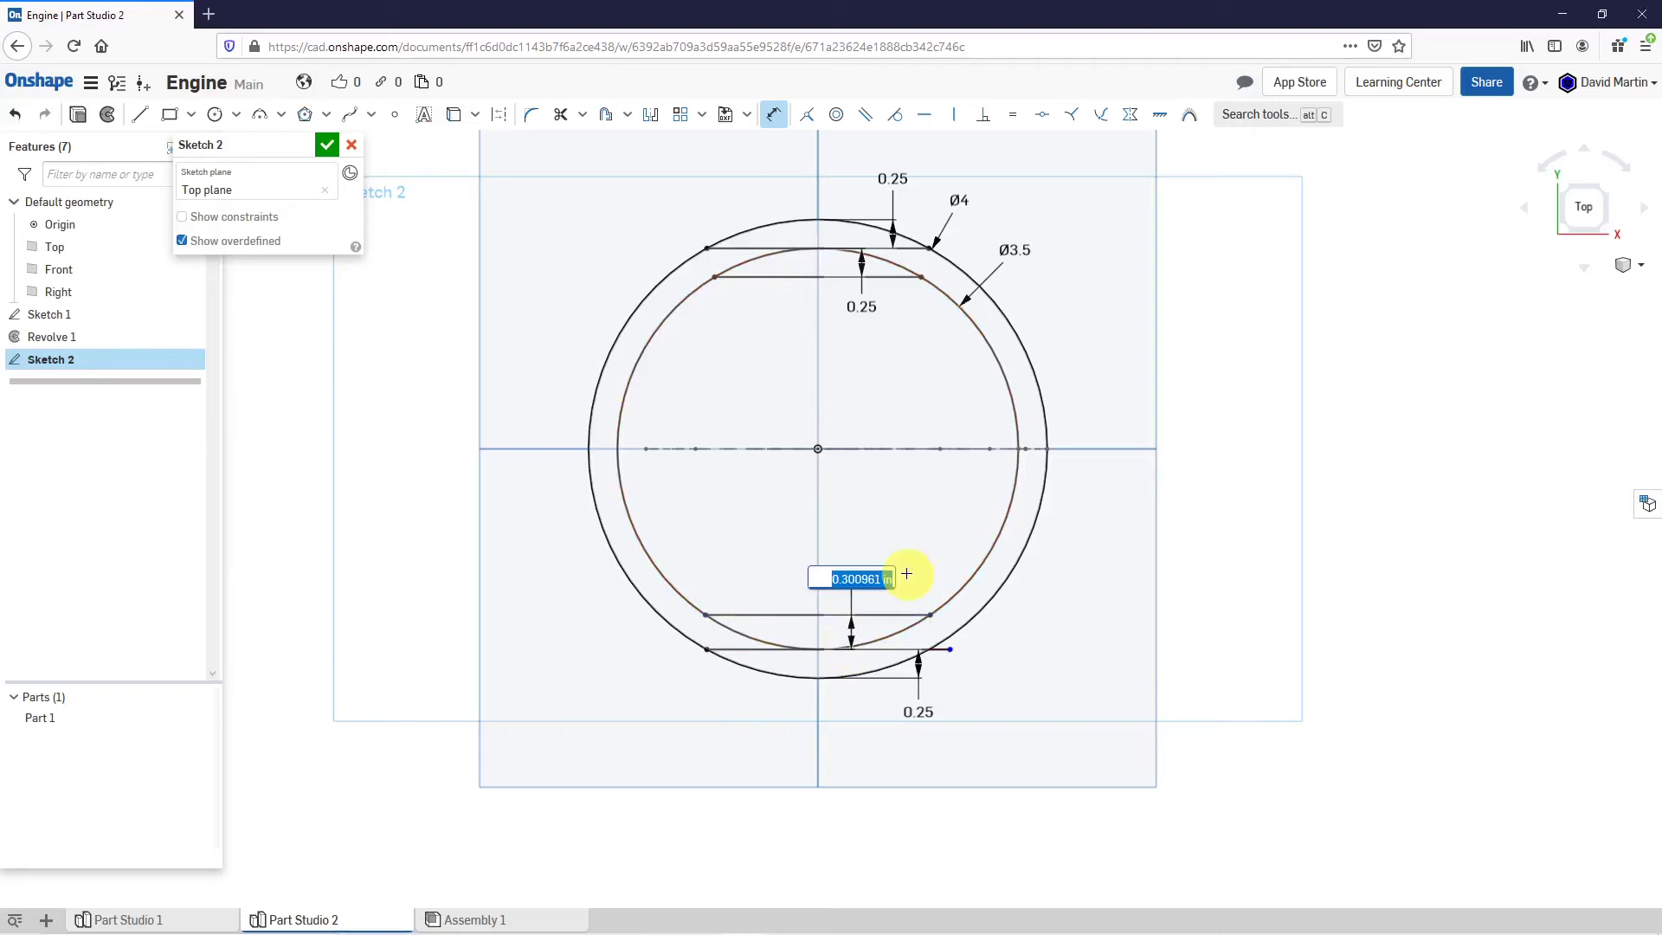
pyautogui.press('Return')
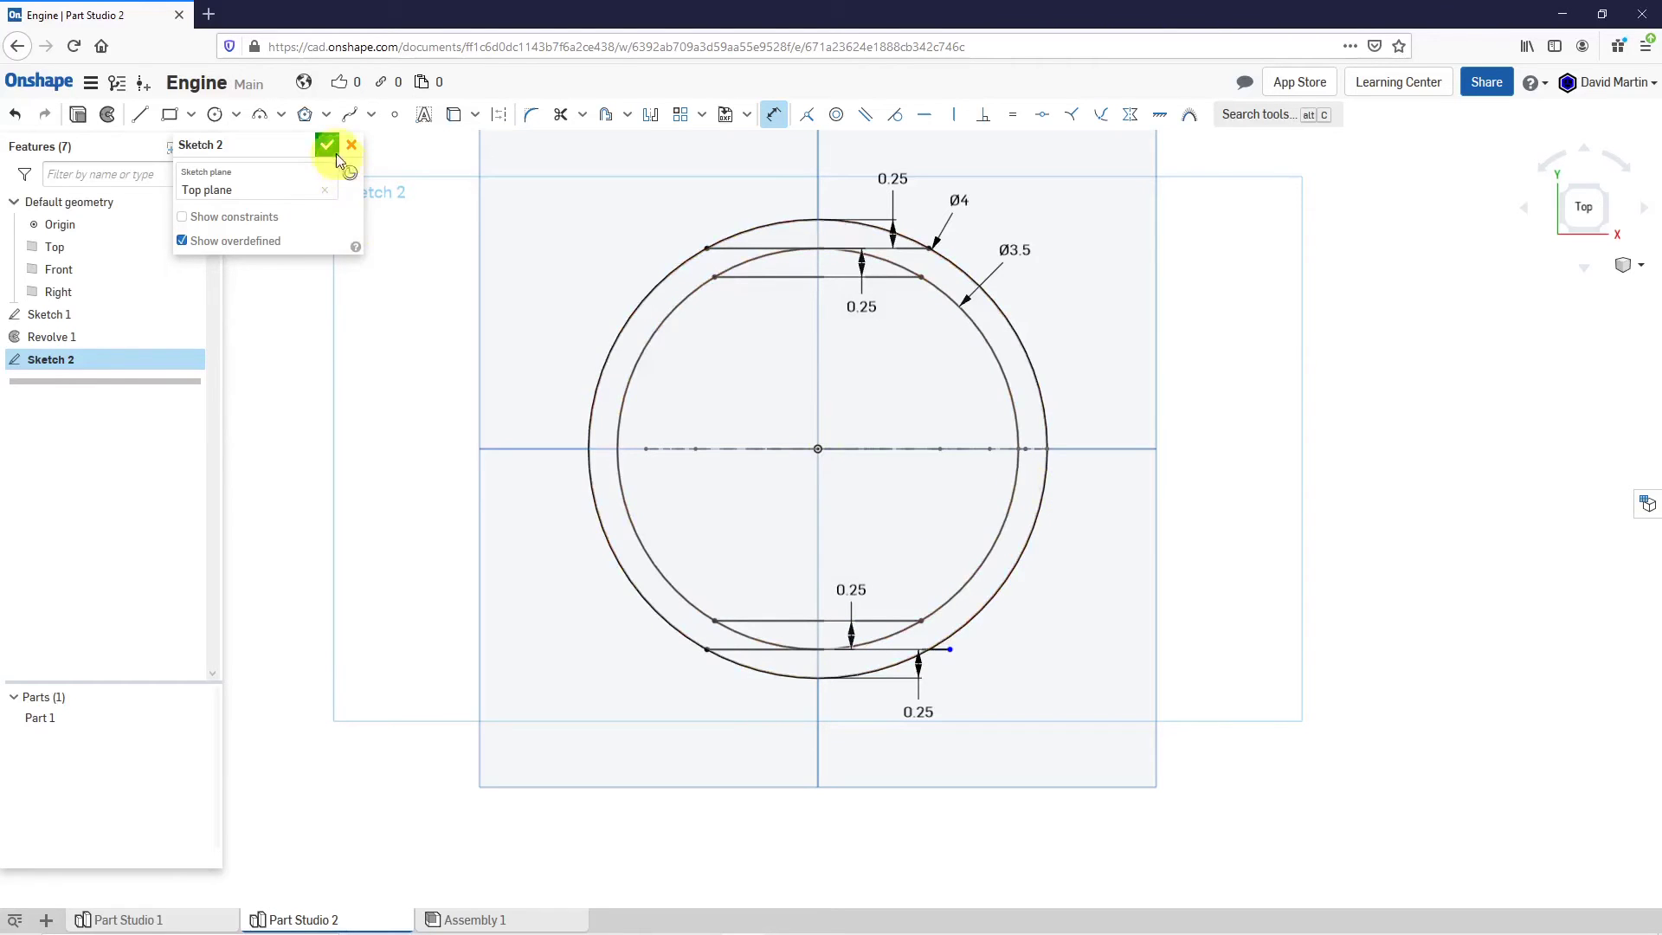
pyautogui.click(328, 146)
# Hide the default planes and view the part from its open underside.
pyautogui.scroll(-3, 698, 522)
pyautogui.moveTo(702, 527)
pyautogui.mouseDown(button='right')
pyautogui.moveTo(714, 418)
pyautogui.moveTo(679, 406)
pyautogui.moveTo(711, 419)
pyautogui.moveTo(697, 418)
pyautogui.moveTo(724, 397)
pyautogui.mouseUp(button='right')
pyautogui.scroll(-2, 723, 396)
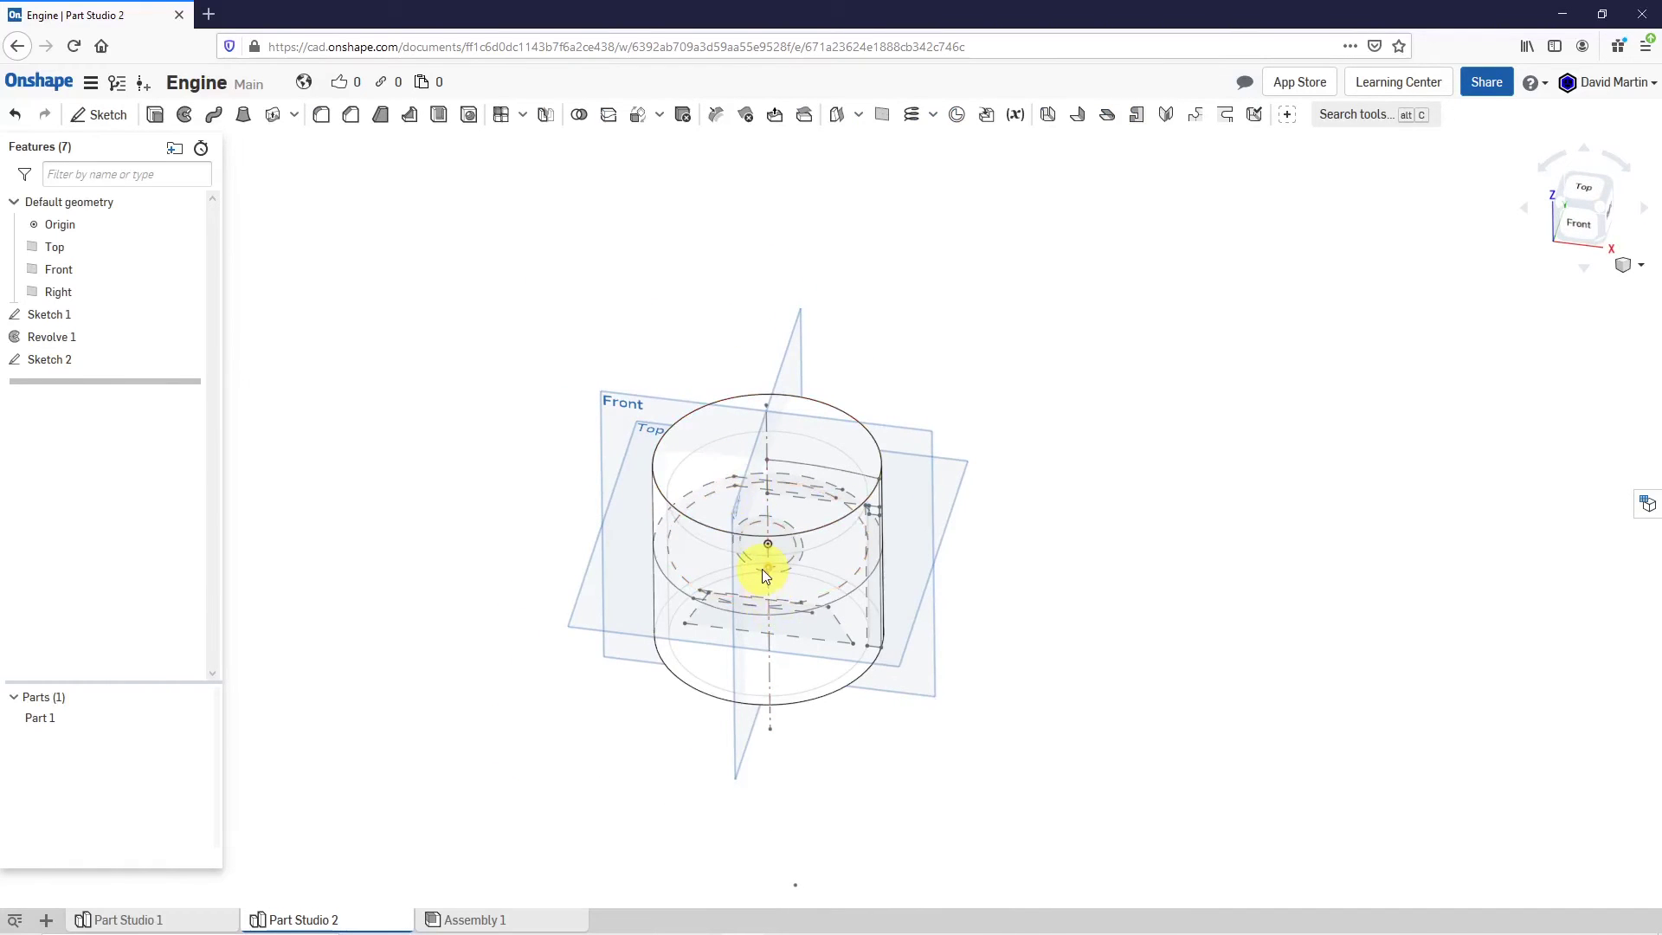
pyautogui.press('p')
pyautogui.scroll(2, 793, 628)
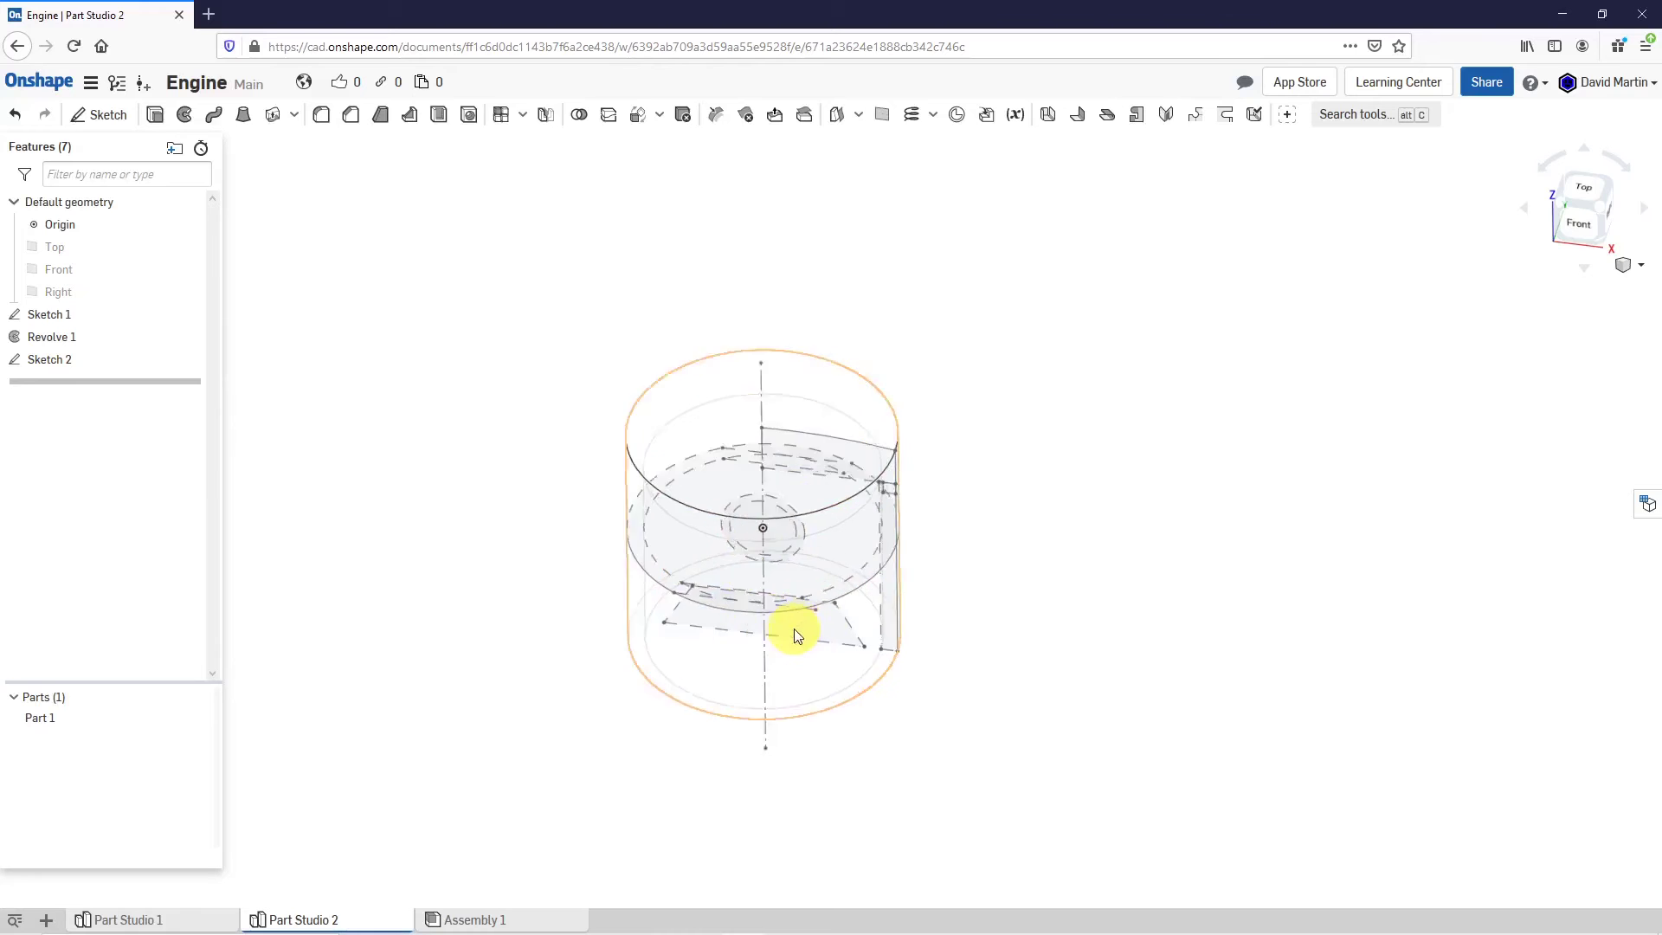
pyautogui.moveTo(793, 617); pyautogui.dragTo(777, 385, button='right')
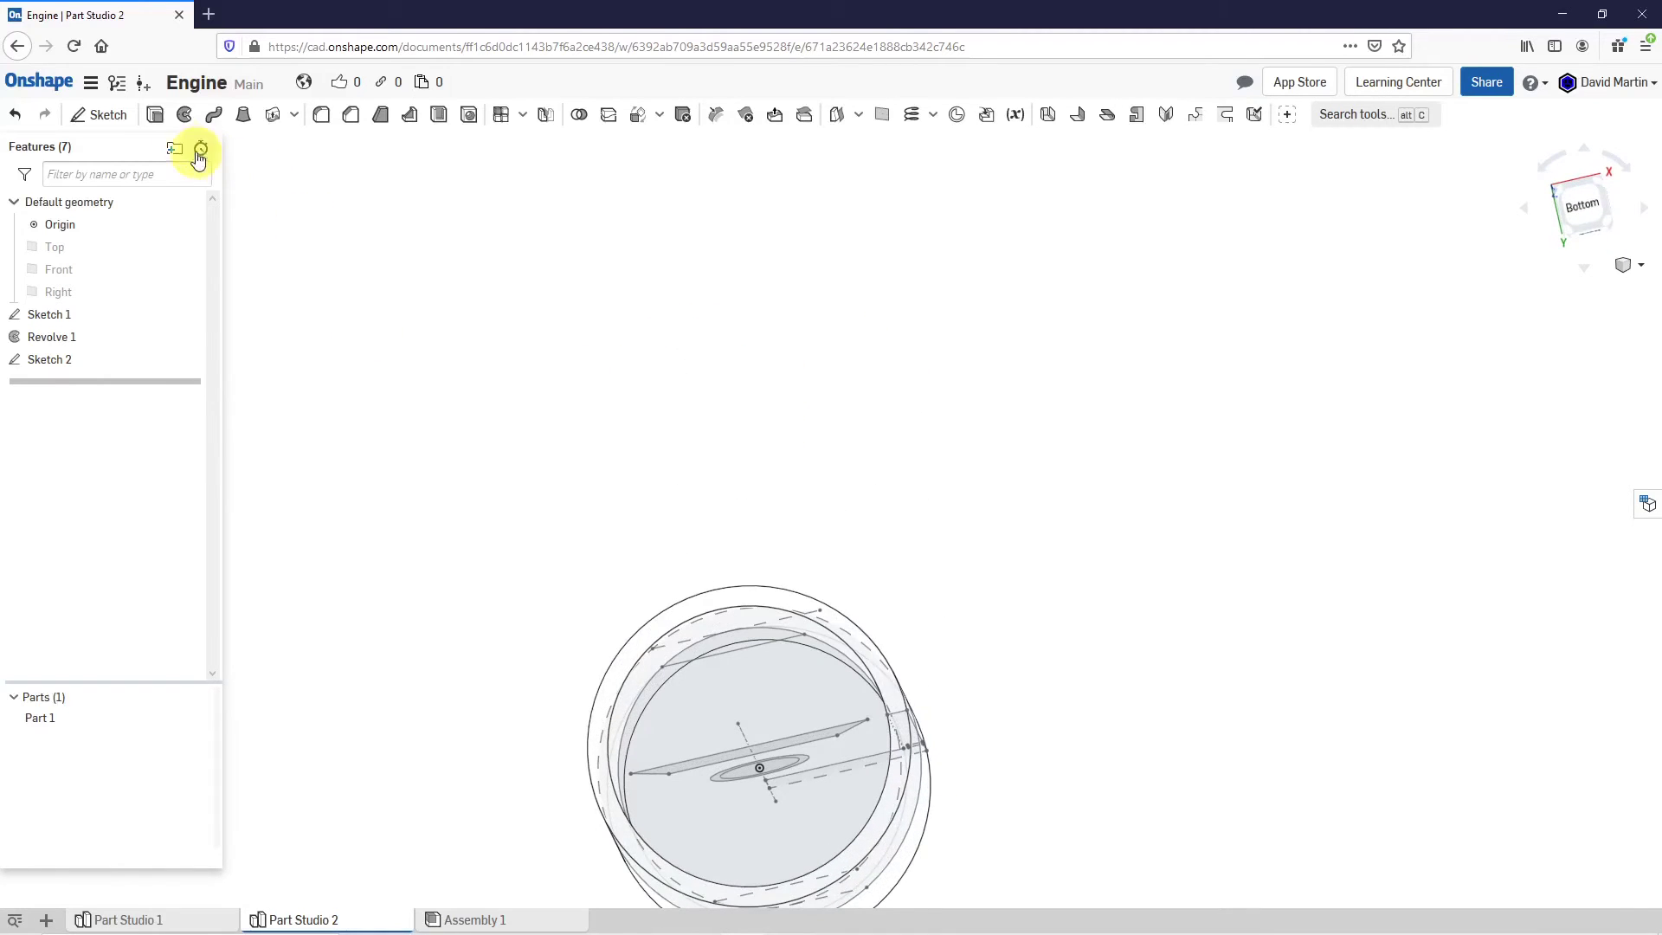
# Begin an Extrude of the two Sketch 2 segments enclosed between the 3.5 in circle and its inner horizontal lines.
pyautogui.click(161, 121)
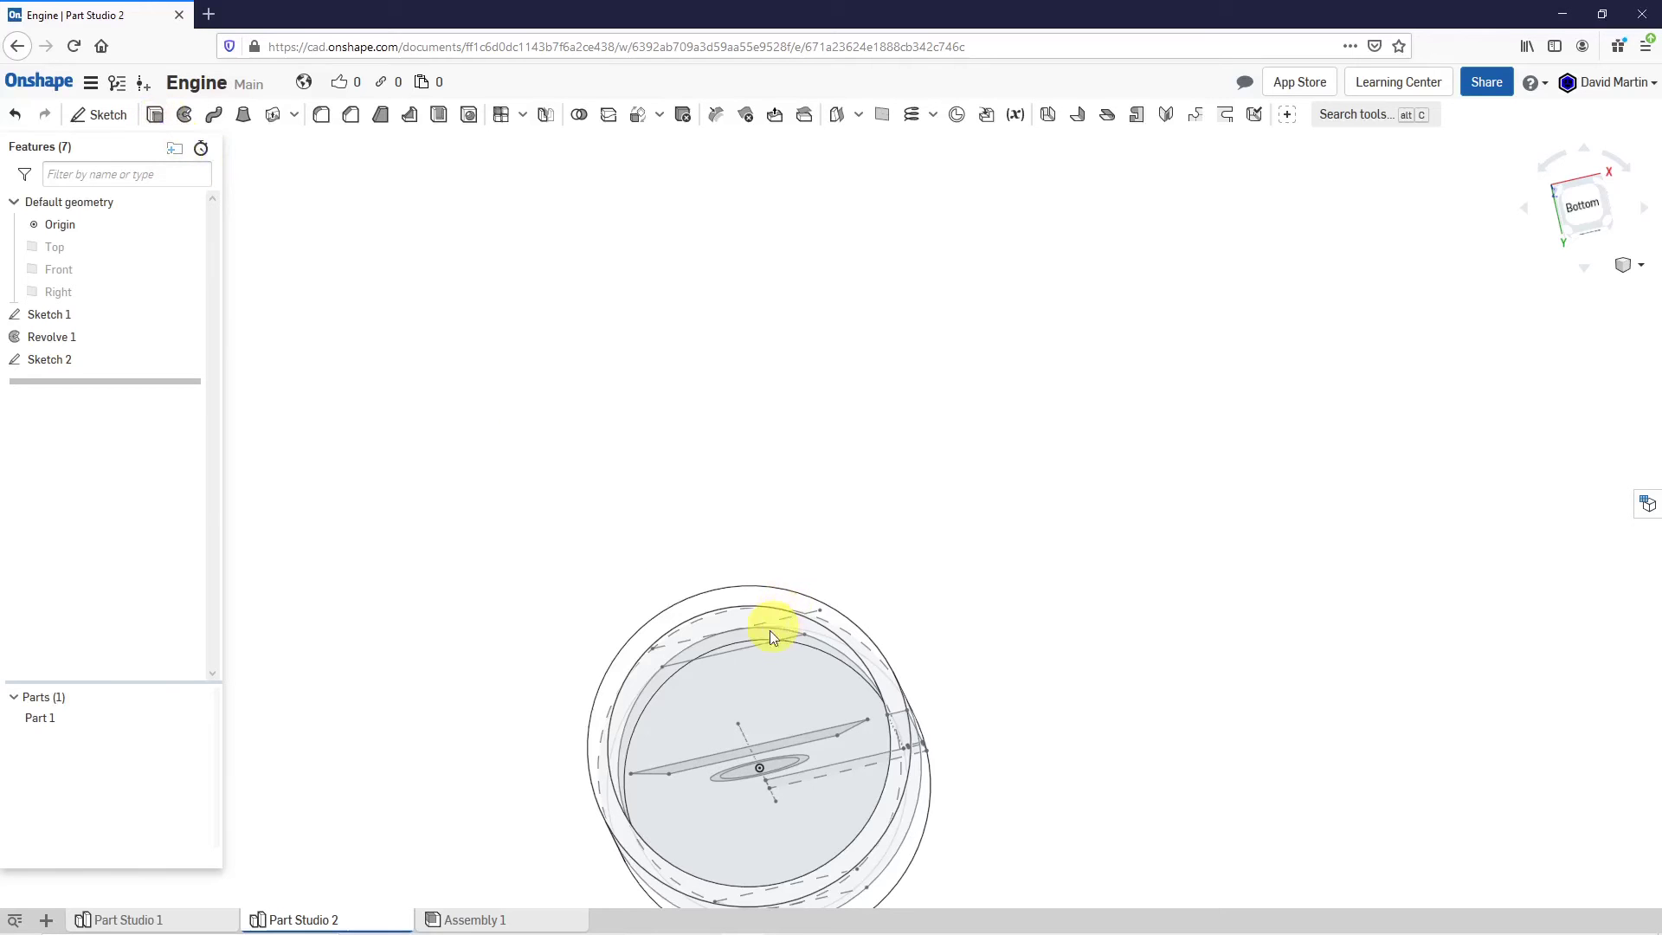
pyautogui.click(723, 636)
pyautogui.scroll(-3, 779, 445)
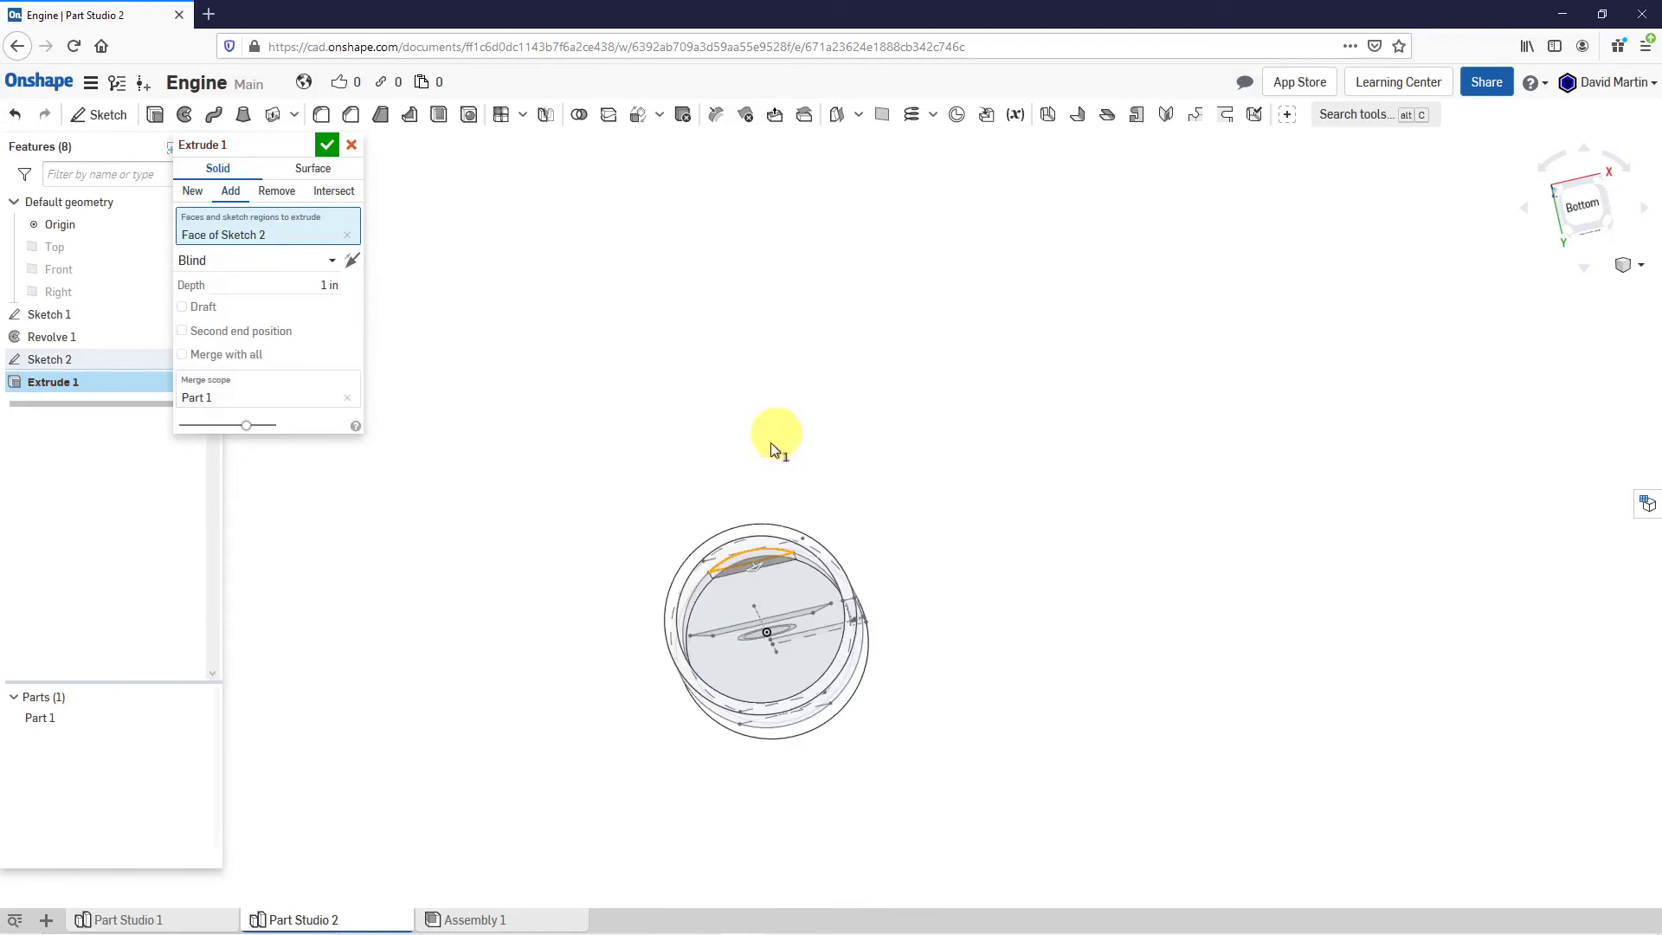
pyautogui.scroll(5, 779, 744)
pyautogui.moveTo(784, 682); pyautogui.dragTo(791, 703, button='right')
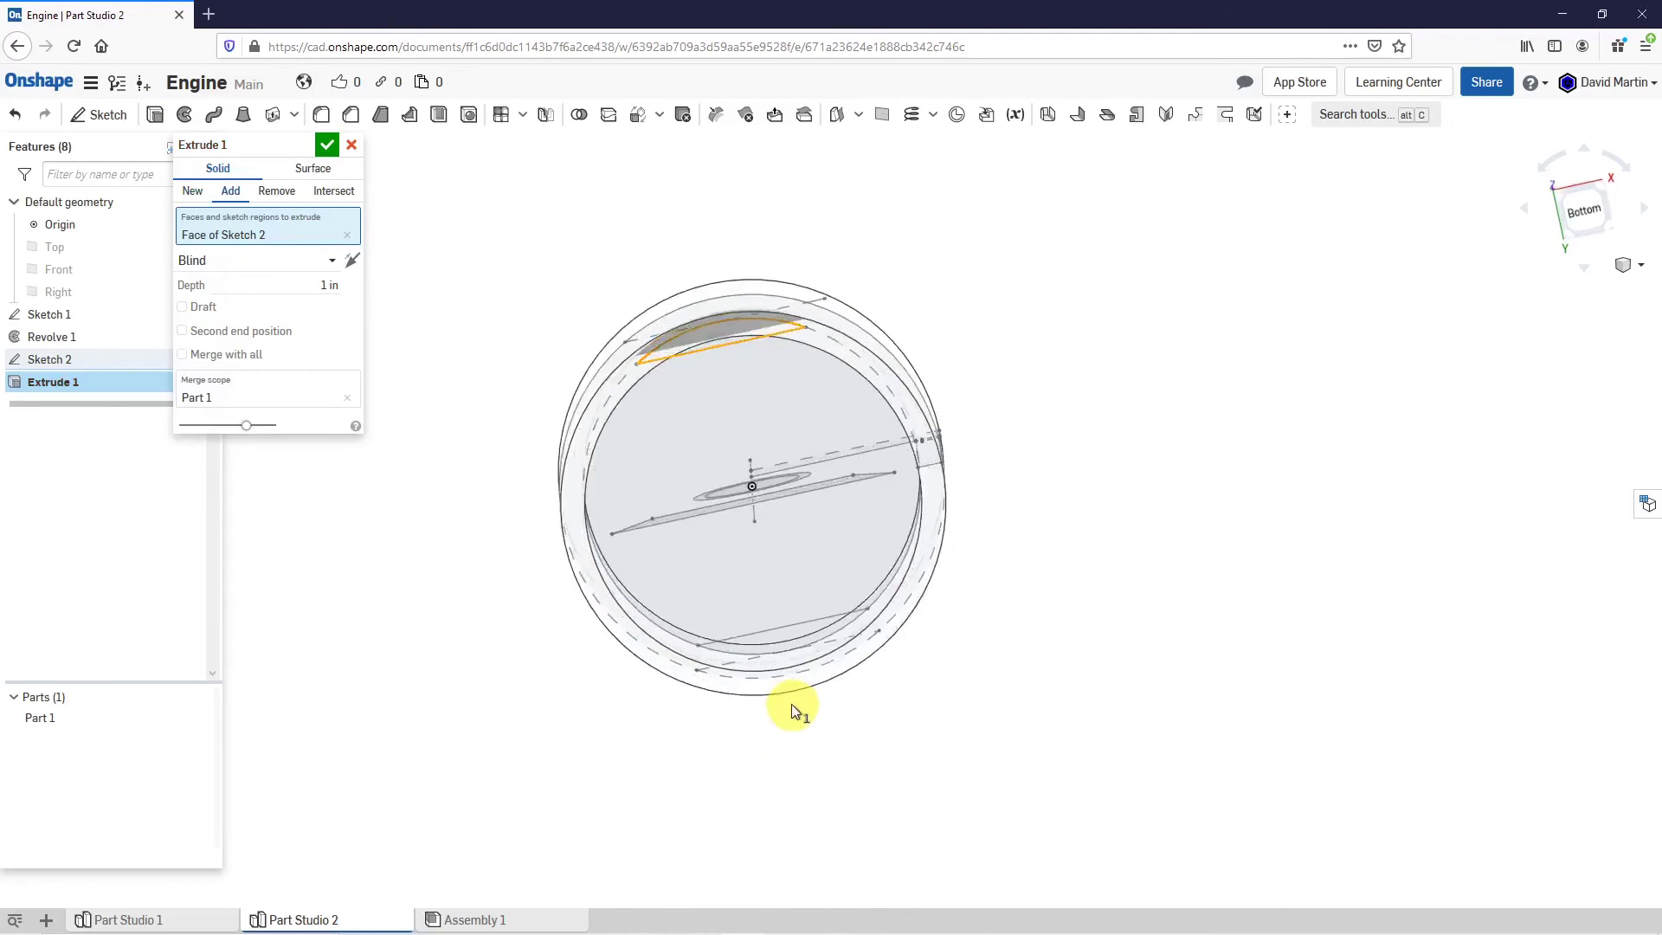
pyautogui.click(798, 636)
pyautogui.moveTo(818, 574)
pyautogui.mouseDown(button='right')
pyautogui.moveTo(796, 630)
pyautogui.moveTo(724, 677)
pyautogui.moveTo(811, 695)
pyautogui.moveTo(785, 653)
pyautogui.moveTo(800, 648)
pyautogui.moveTo(790, 833)
pyautogui.moveTo(720, 710)
pyautogui.moveTo(744, 502)
pyautogui.moveTo(568, 523)
pyautogui.mouseUp(button='right')
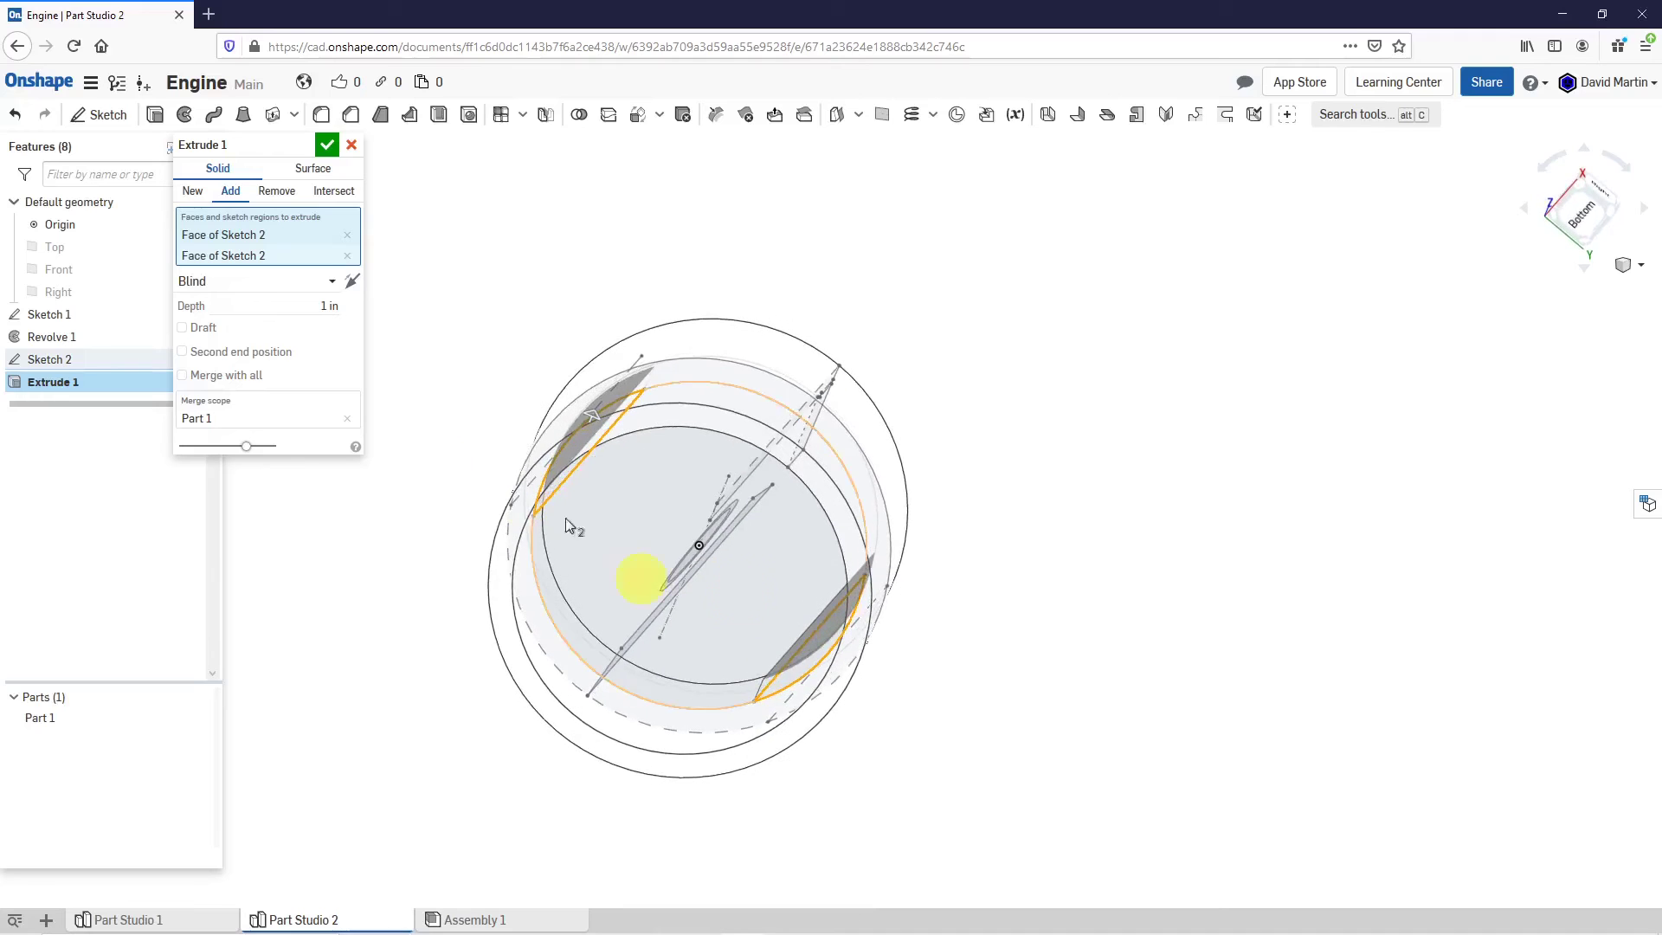
# Set the extrusion's end type to Up to face, ending at the flat inner face of the cylinder's closed end.
pyautogui.click(228, 282)
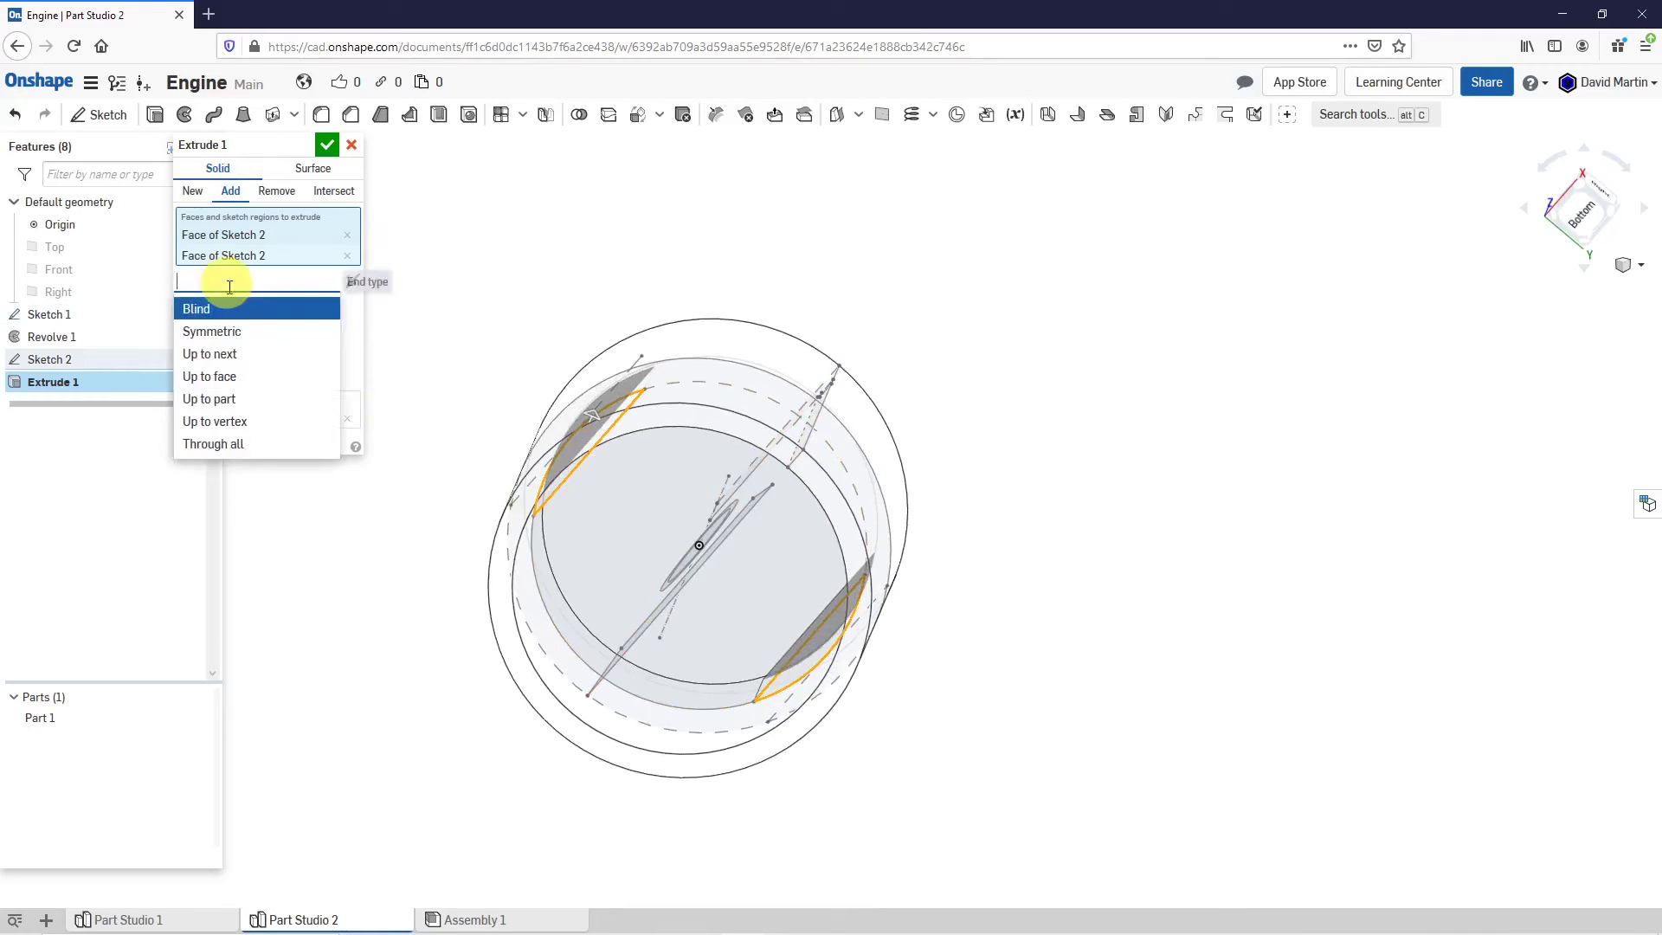
pyautogui.click(227, 376)
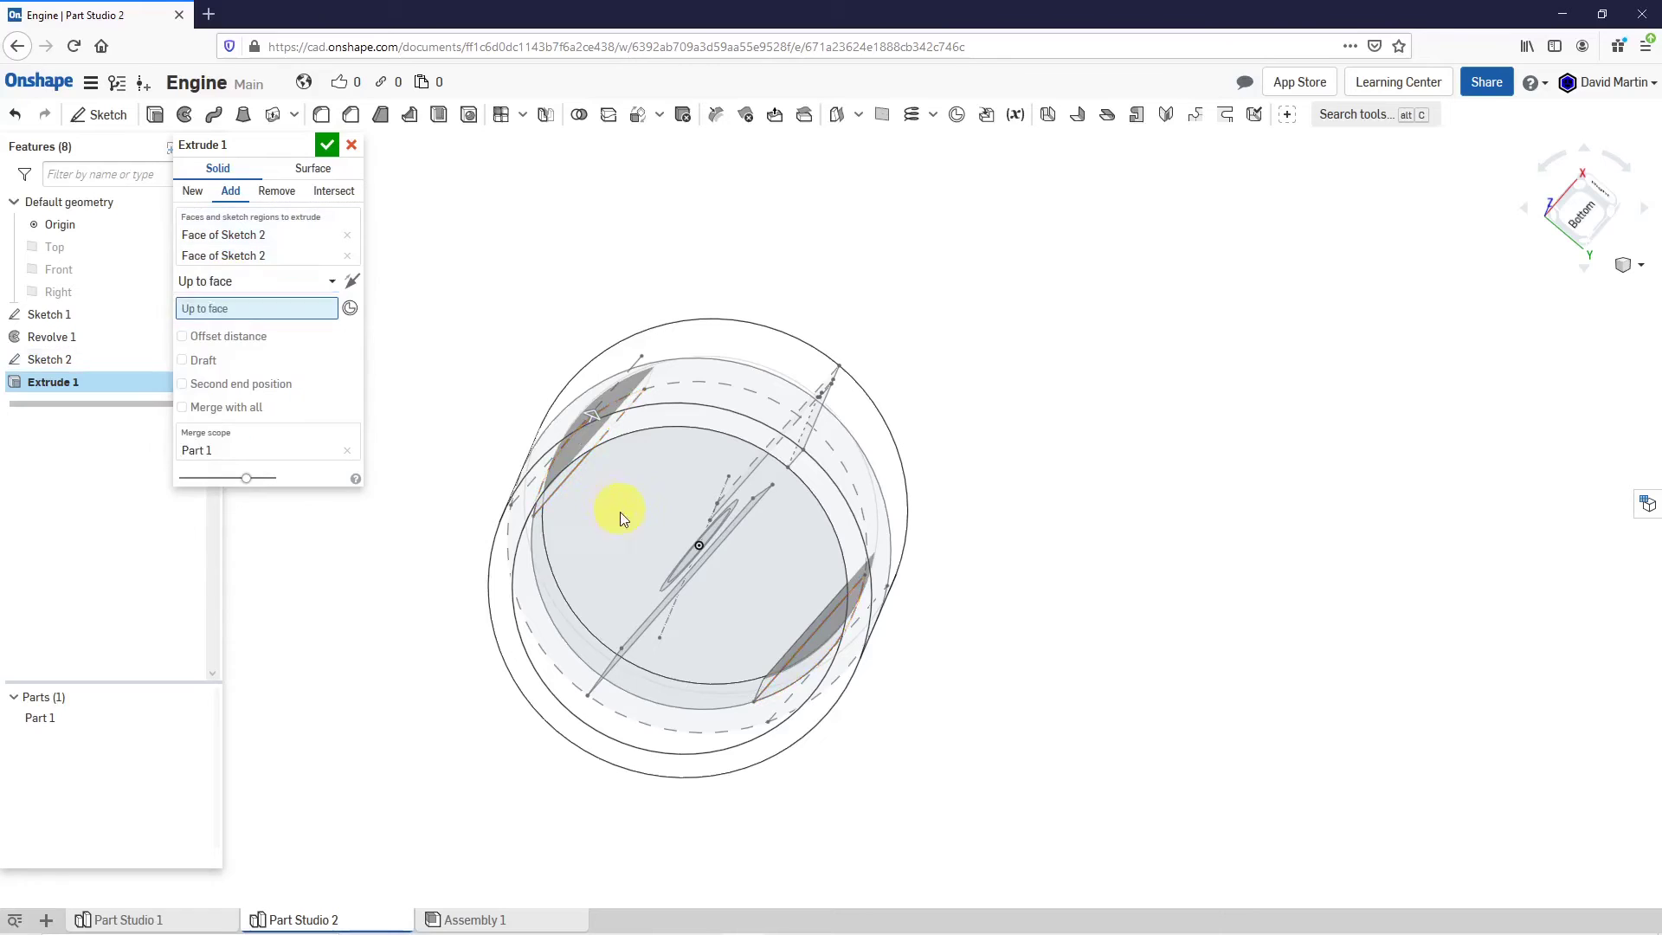
pyautogui.click(632, 528)
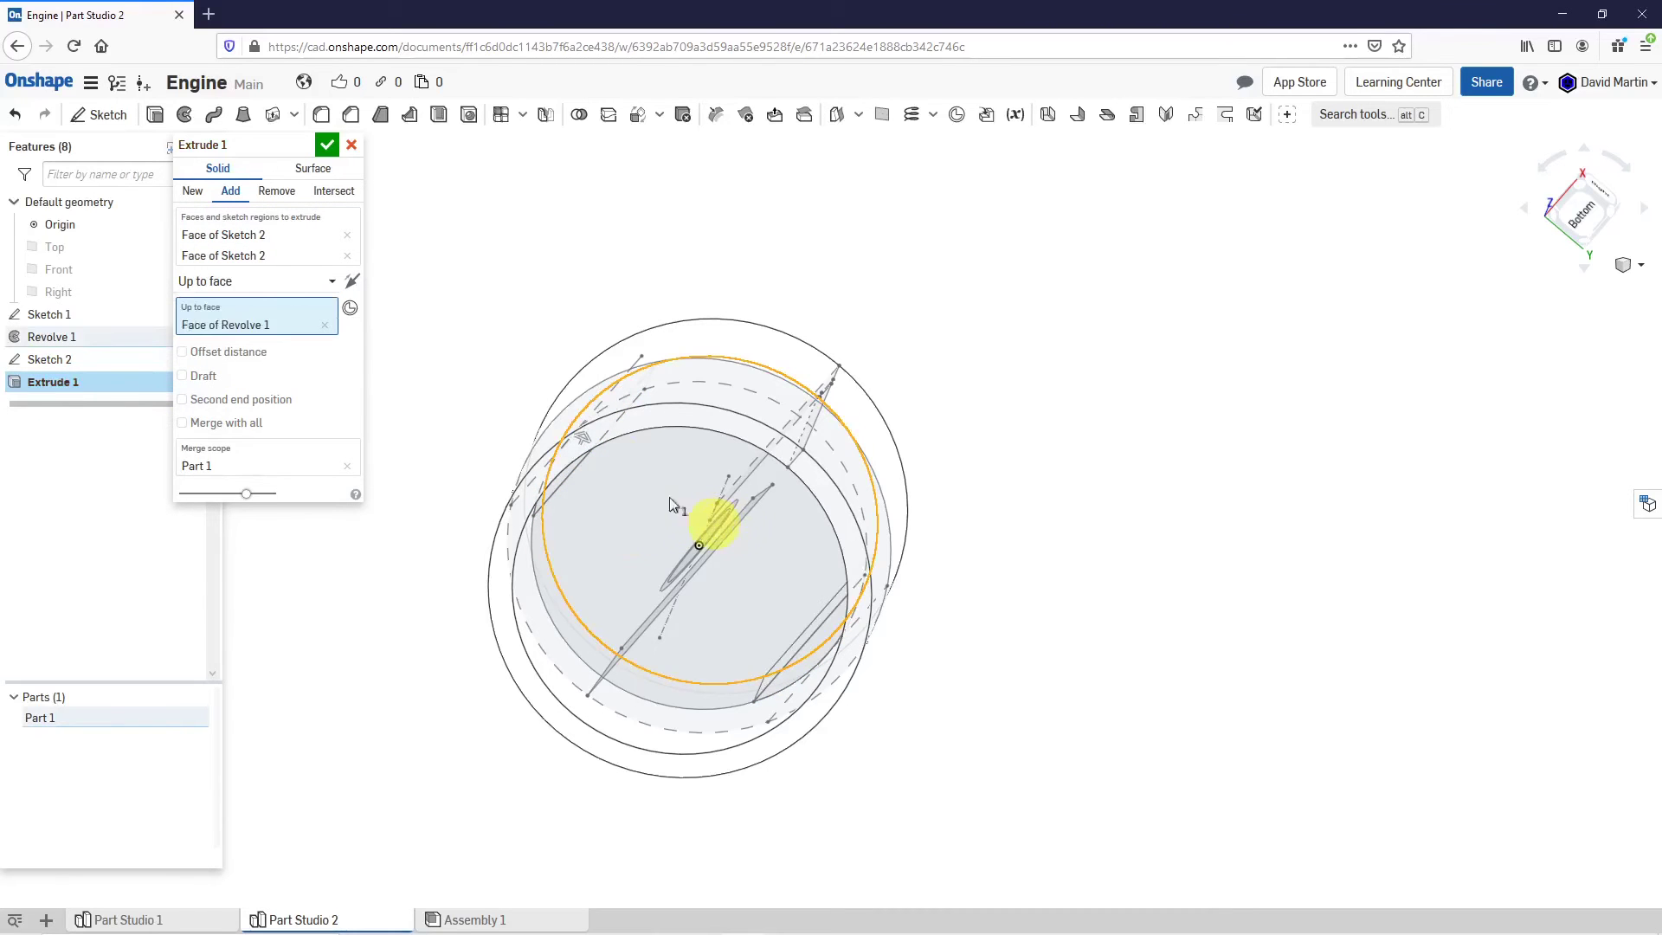
# Enable a second end position for the extrusion, set to Up to face at the annular rim of the open end.
pyautogui.click(230, 404)
pyautogui.click(259, 419)
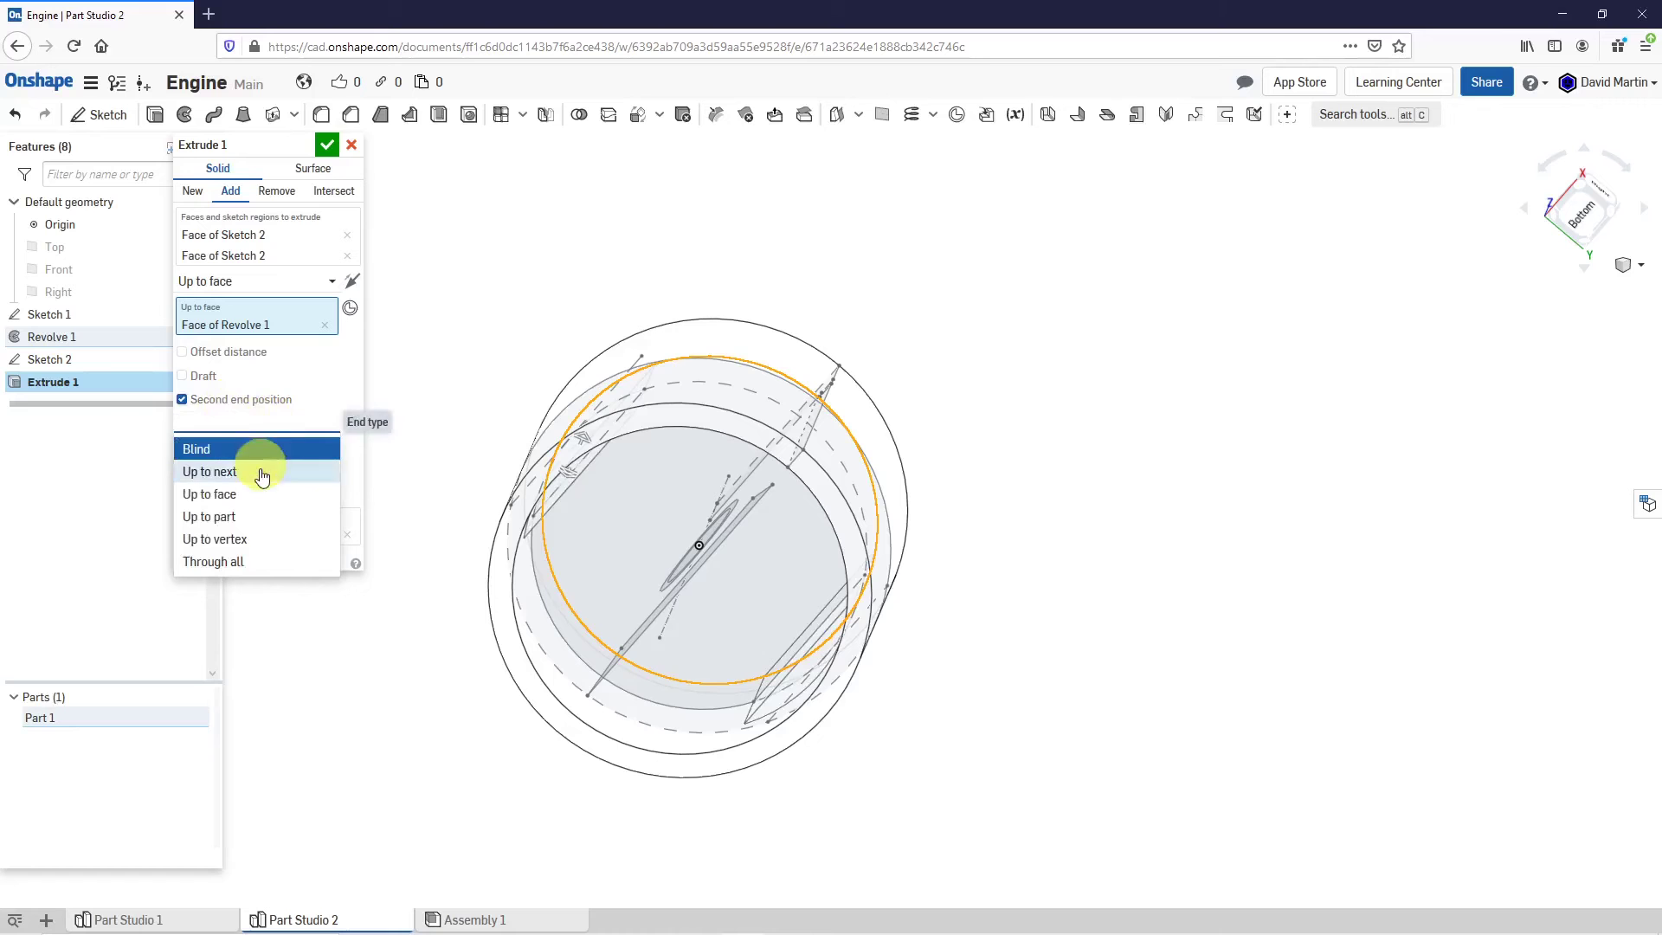
pyautogui.click(247, 495)
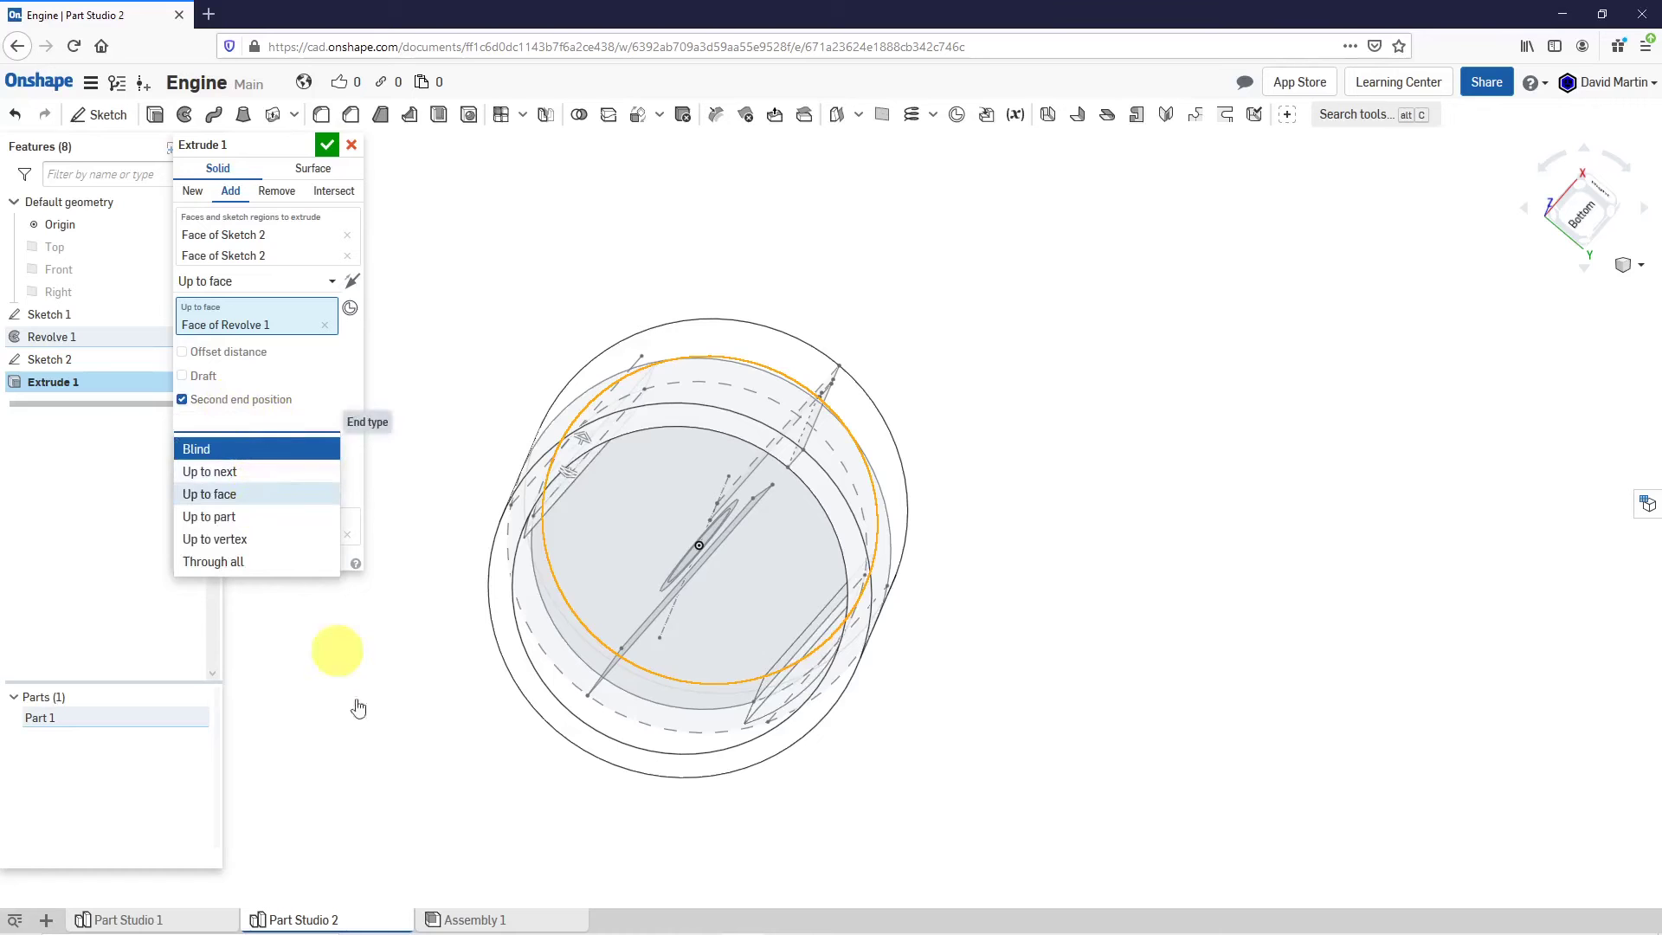
pyautogui.click(701, 772)
pyautogui.moveTo(760, 732)
pyautogui.mouseDown(button='right')
pyautogui.moveTo(760, 798)
pyautogui.moveTo(750, 748)
pyautogui.mouseUp(button='right')
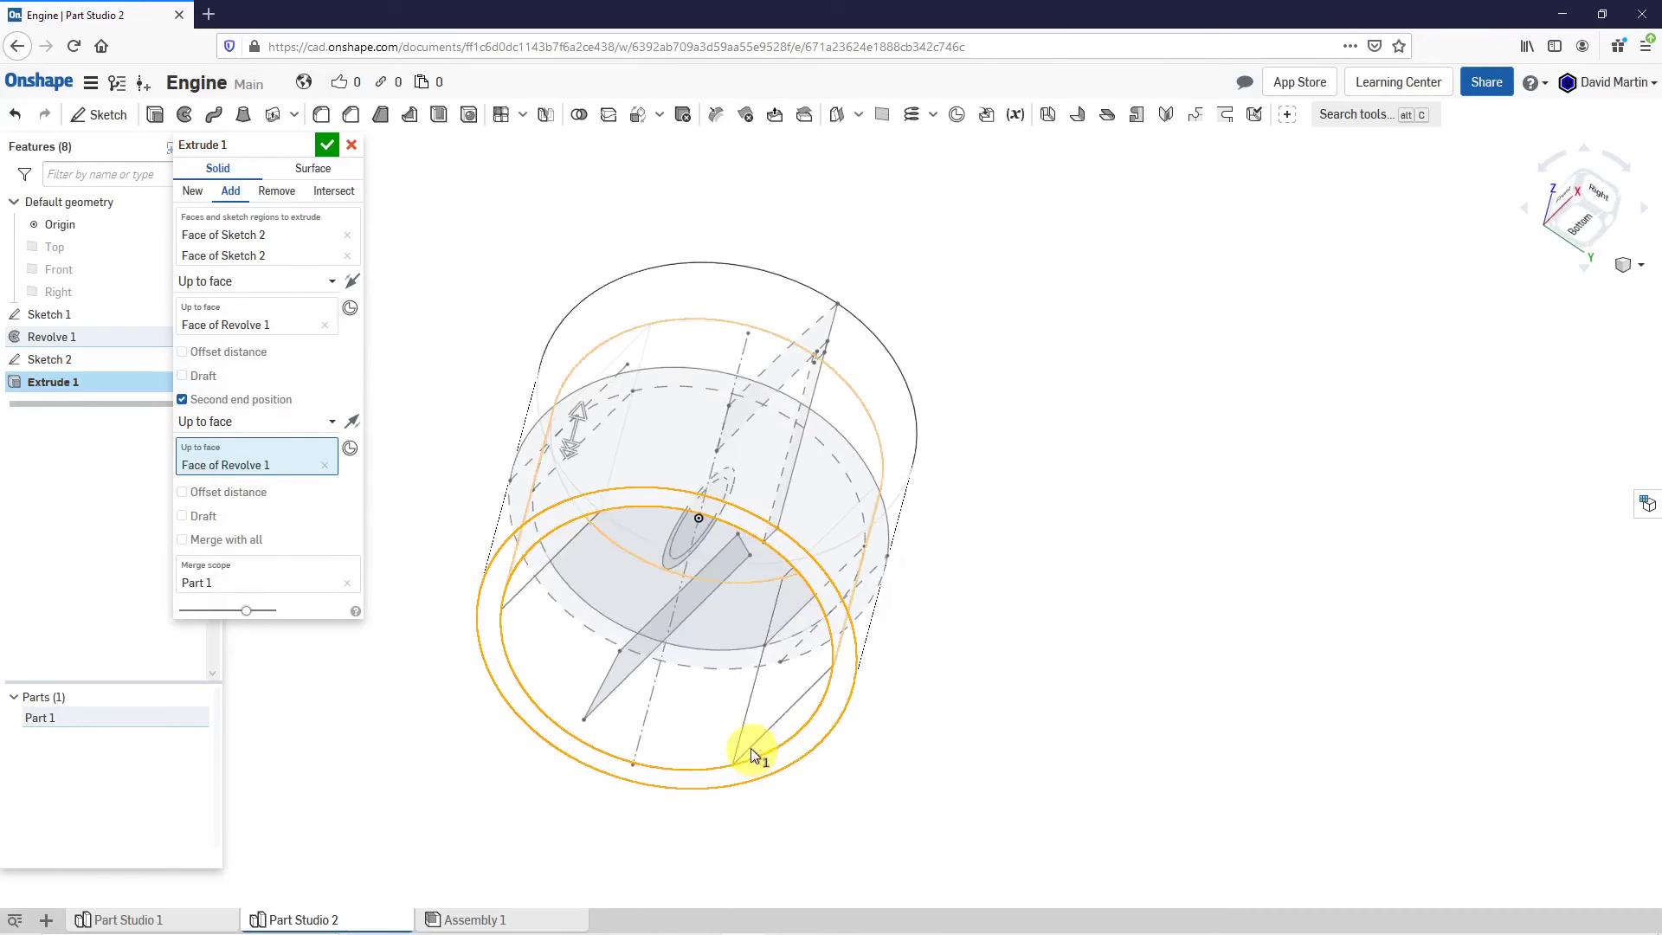
# Switch the display to Shaded and accept the added extrusion.
pyautogui.click(1642, 268)
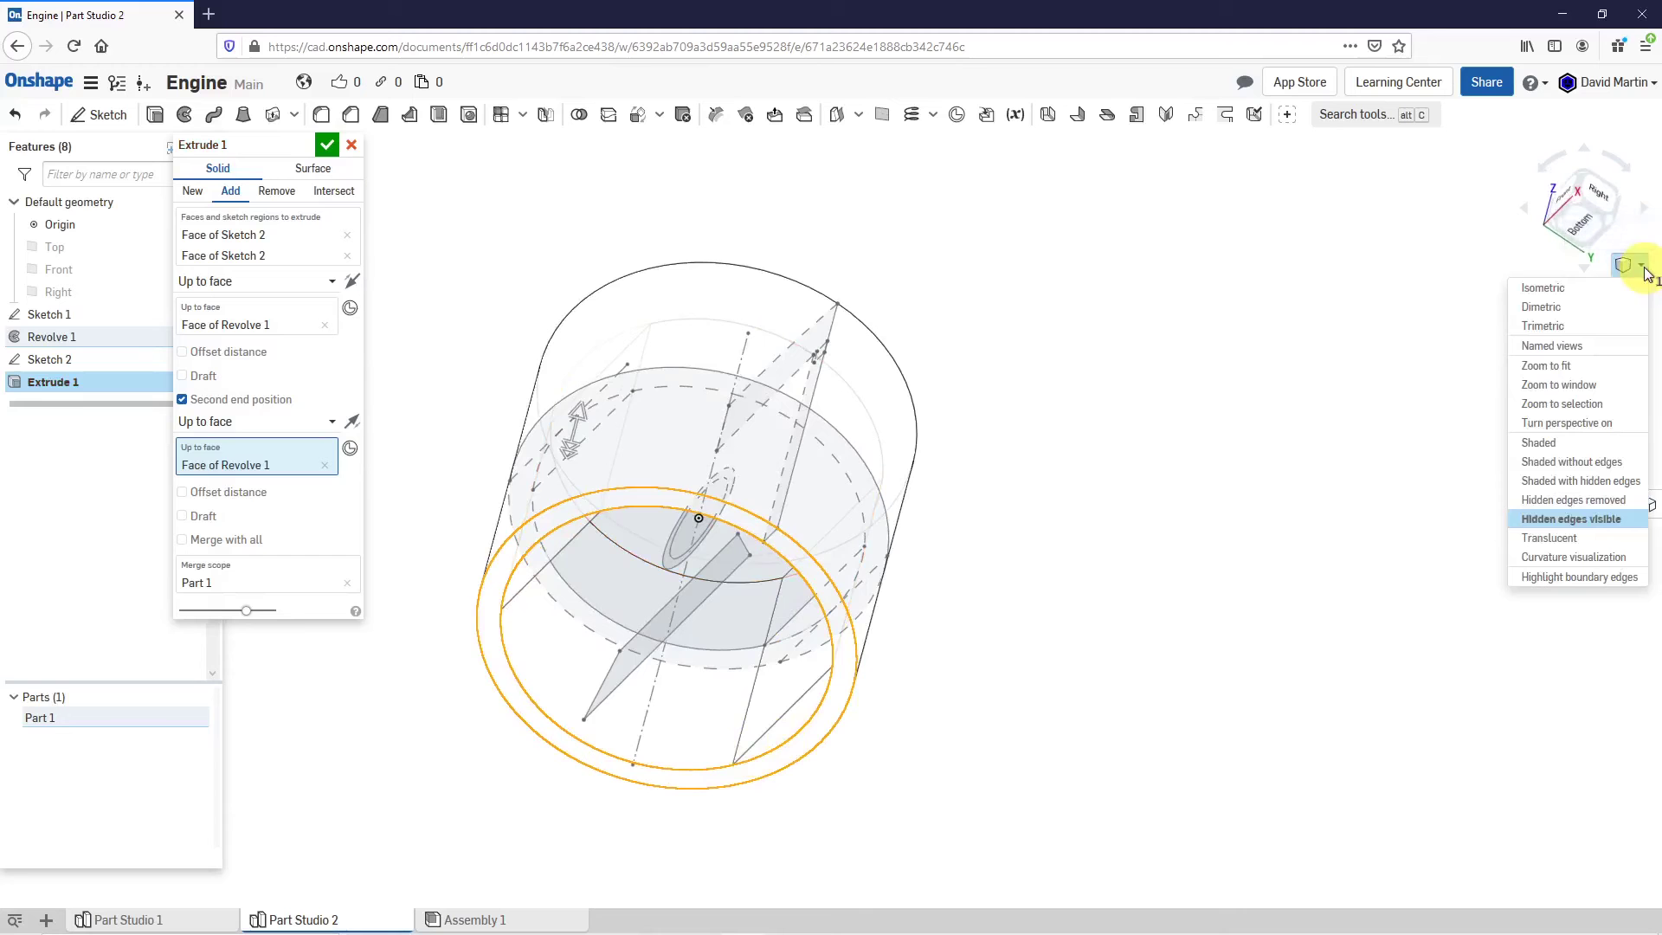
pyautogui.click(1578, 448)
pyautogui.moveTo(1089, 367)
pyautogui.mouseDown(button='right')
pyautogui.moveTo(1082, 330)
pyautogui.moveTo(1143, 355)
pyautogui.moveTo(1104, 343)
pyautogui.moveTo(1100, 457)
pyautogui.moveTo(1061, 504)
pyautogui.moveTo(1078, 476)
pyautogui.moveTo(1125, 465)
pyautogui.moveTo(1114, 388)
pyautogui.moveTo(1101, 482)
pyautogui.moveTo(1139, 449)
pyautogui.moveTo(1154, 398)
pyautogui.mouseUp(button='right')
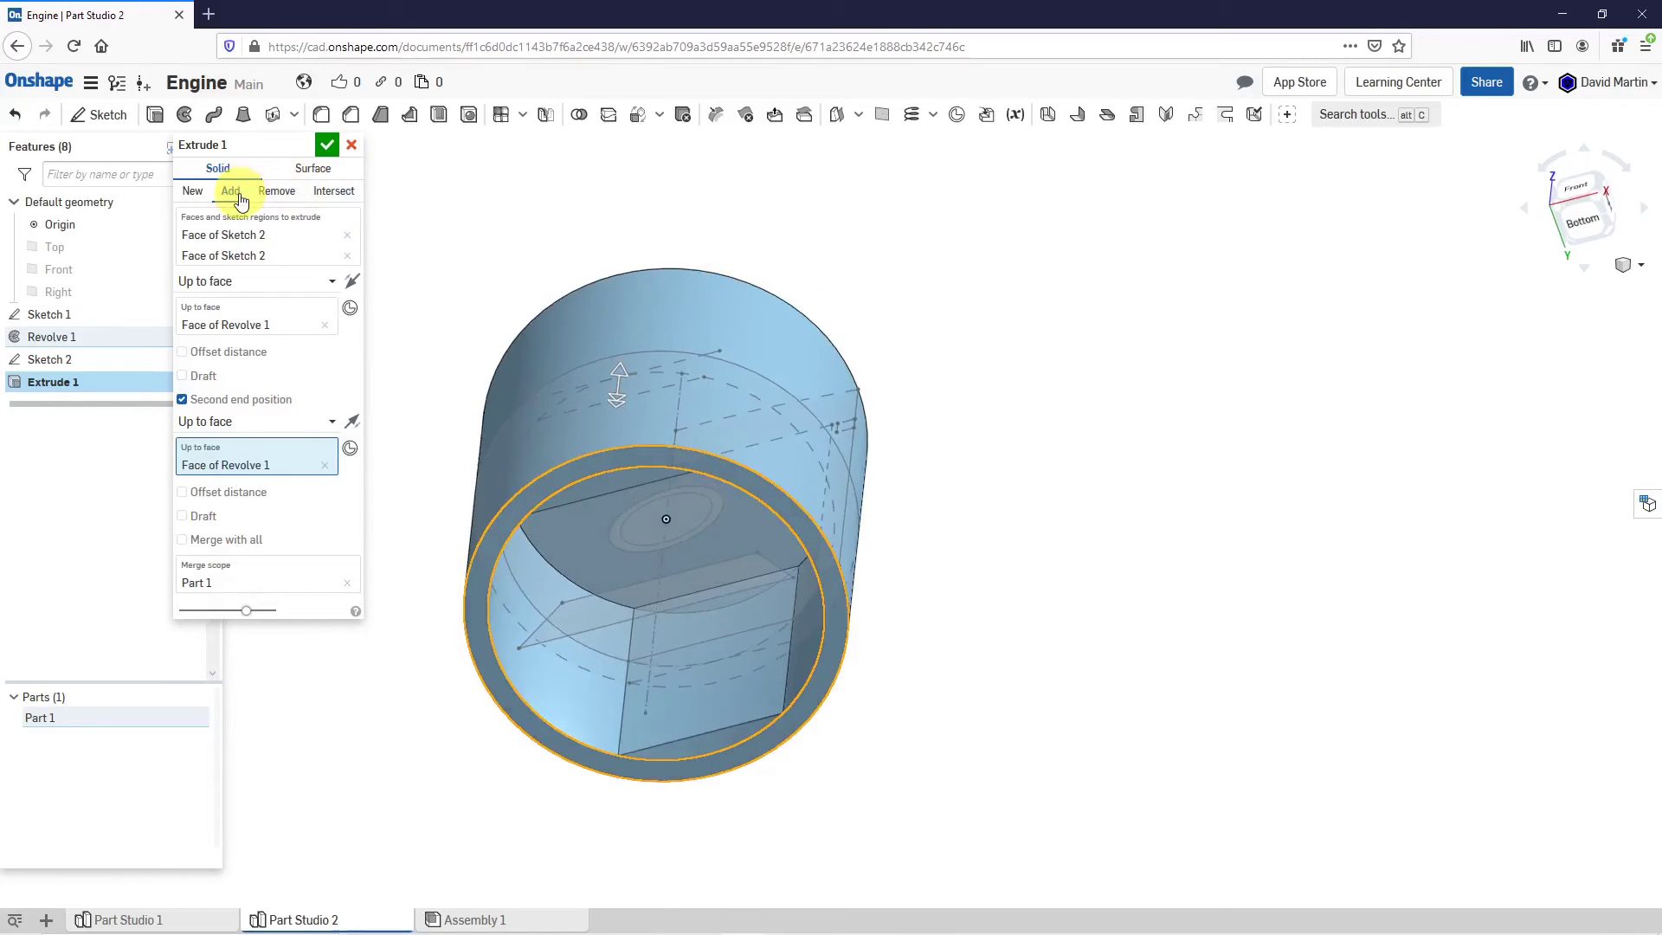
pyautogui.click(326, 149)
pyautogui.moveTo(757, 459); pyautogui.dragTo(749, 418, button='right')
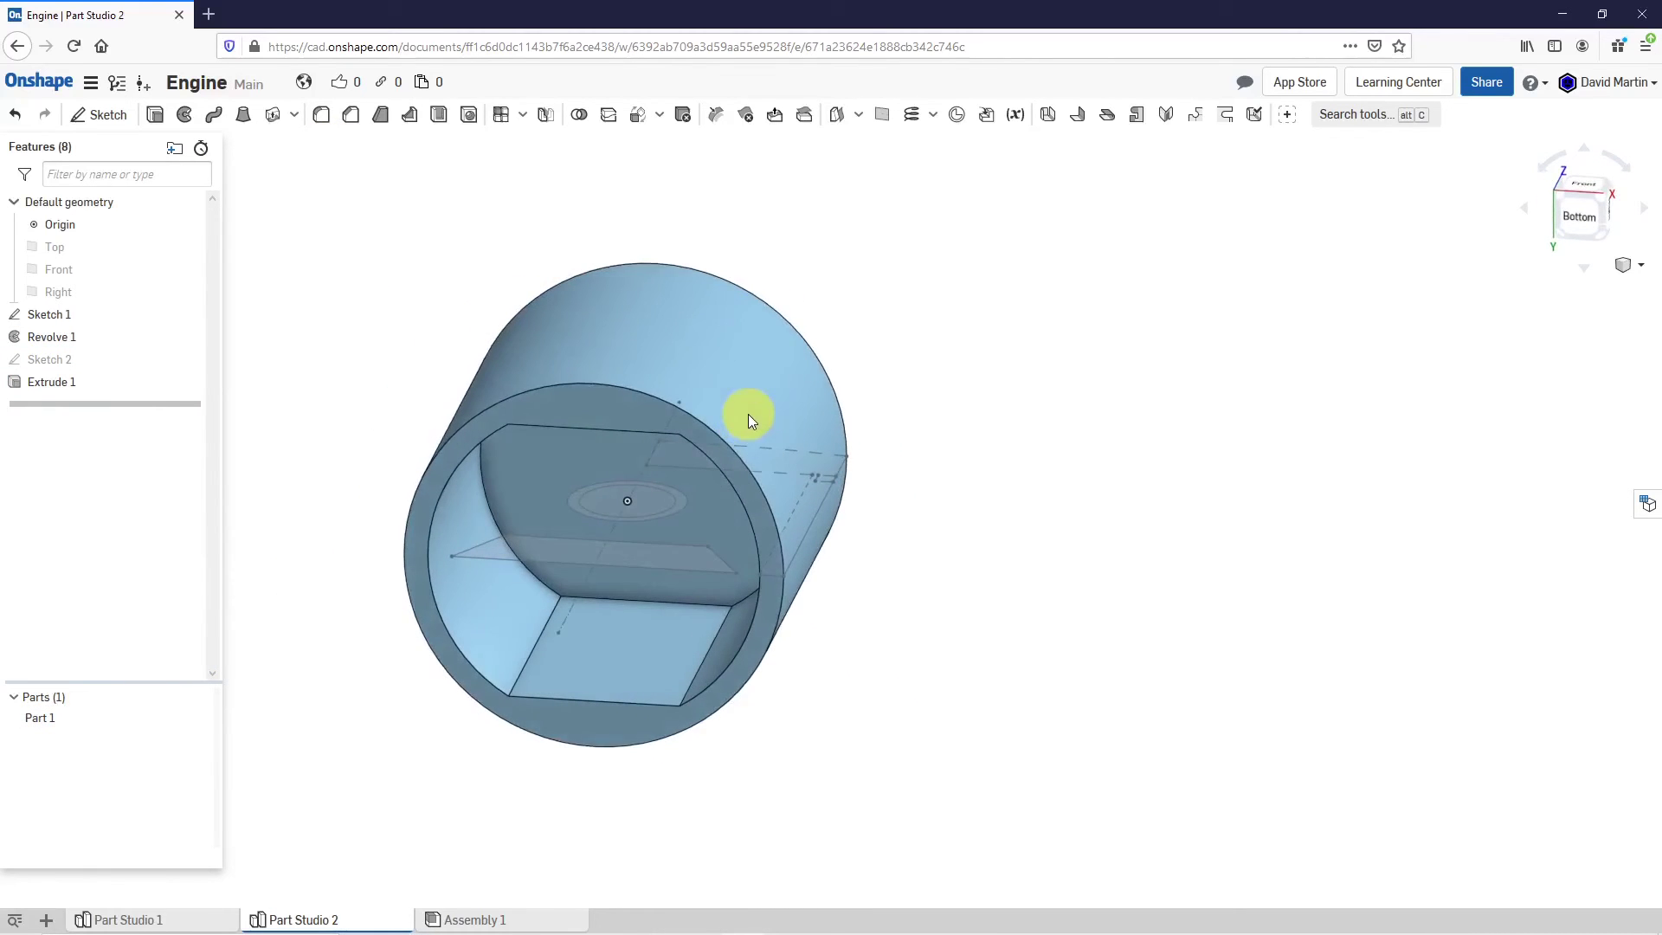
# Set the display to Hidden edges visible, show Sketch 2 again and view the part from the bottom.
pyautogui.click(1631, 268)
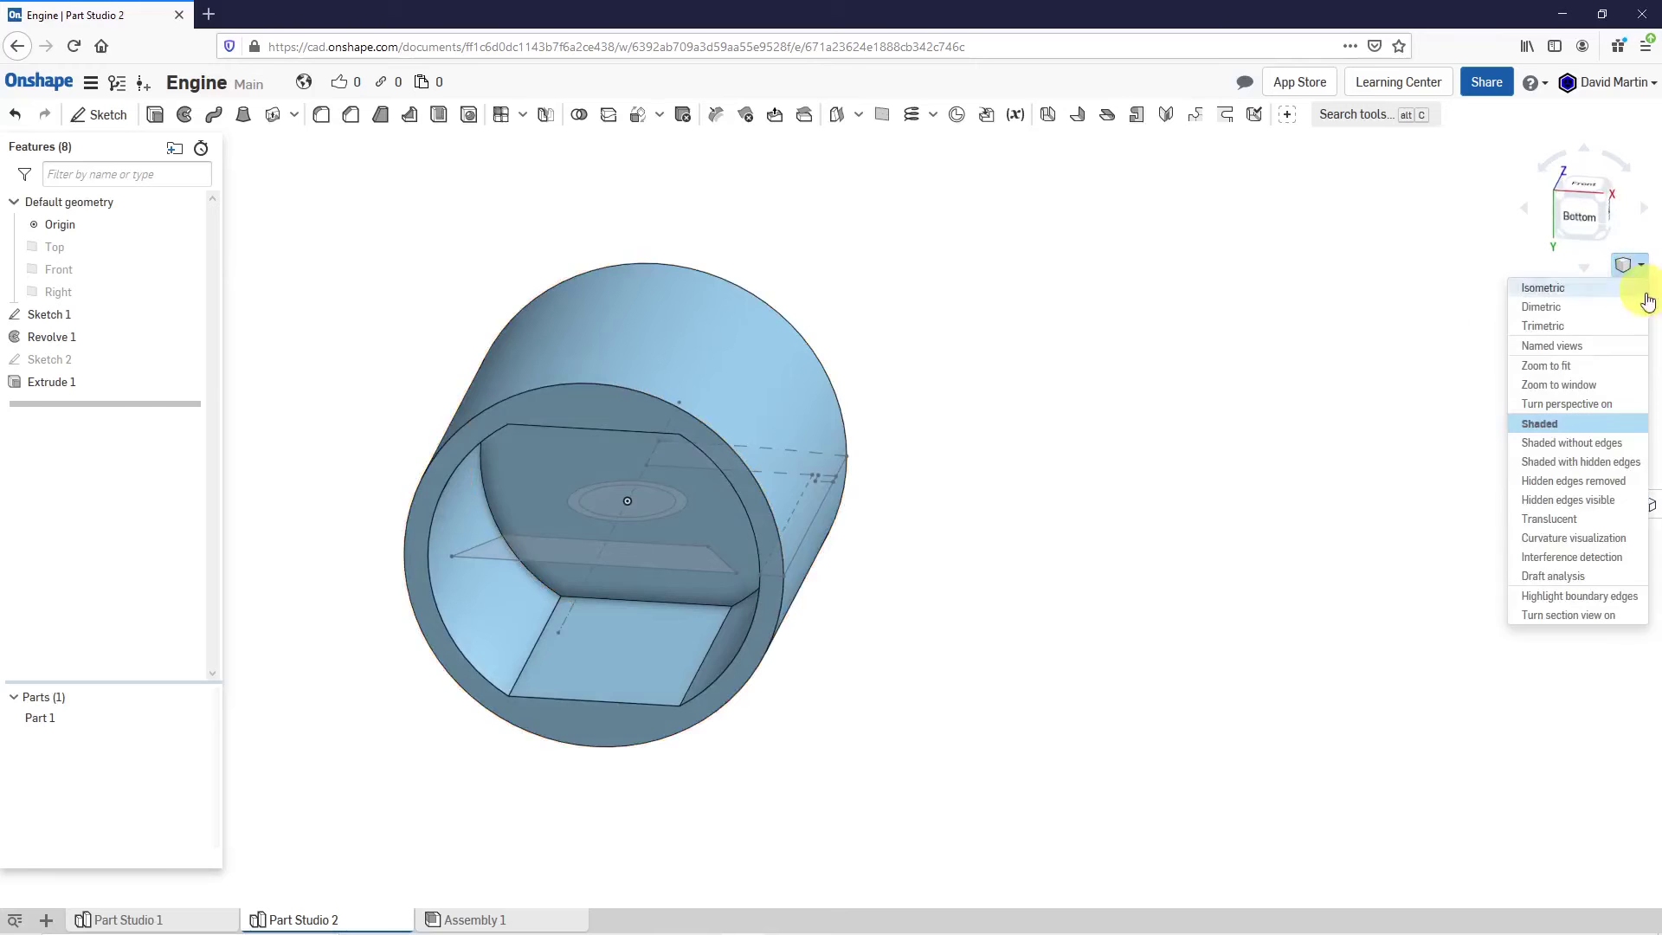
pyautogui.click(1605, 510)
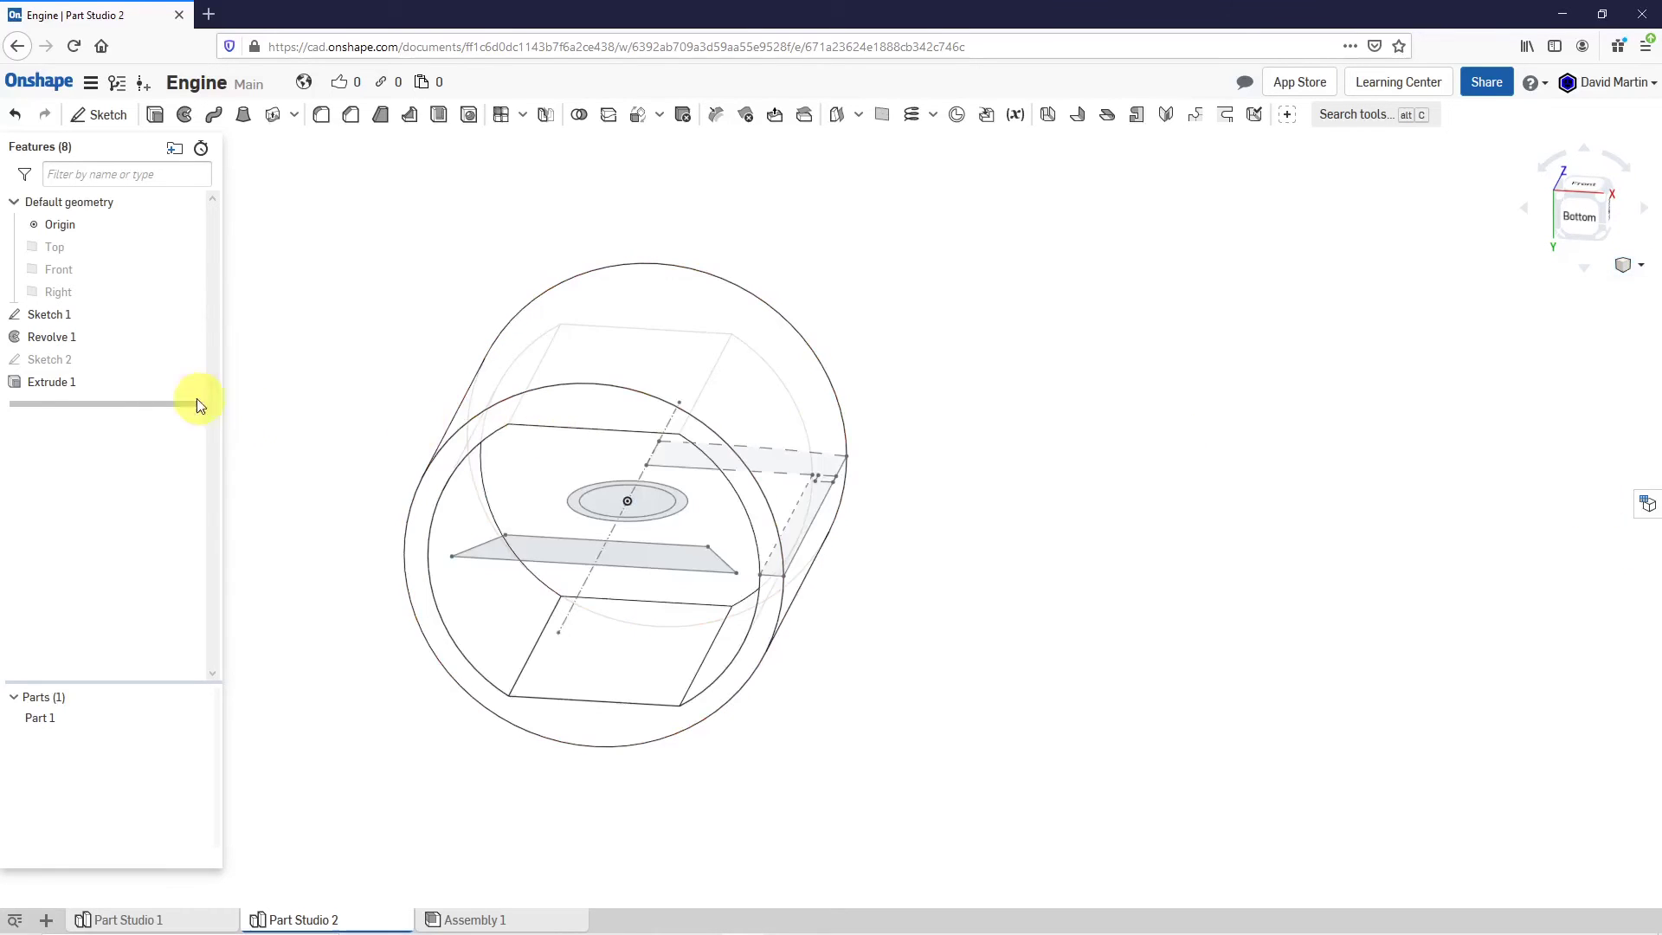
pyautogui.click(197, 359)
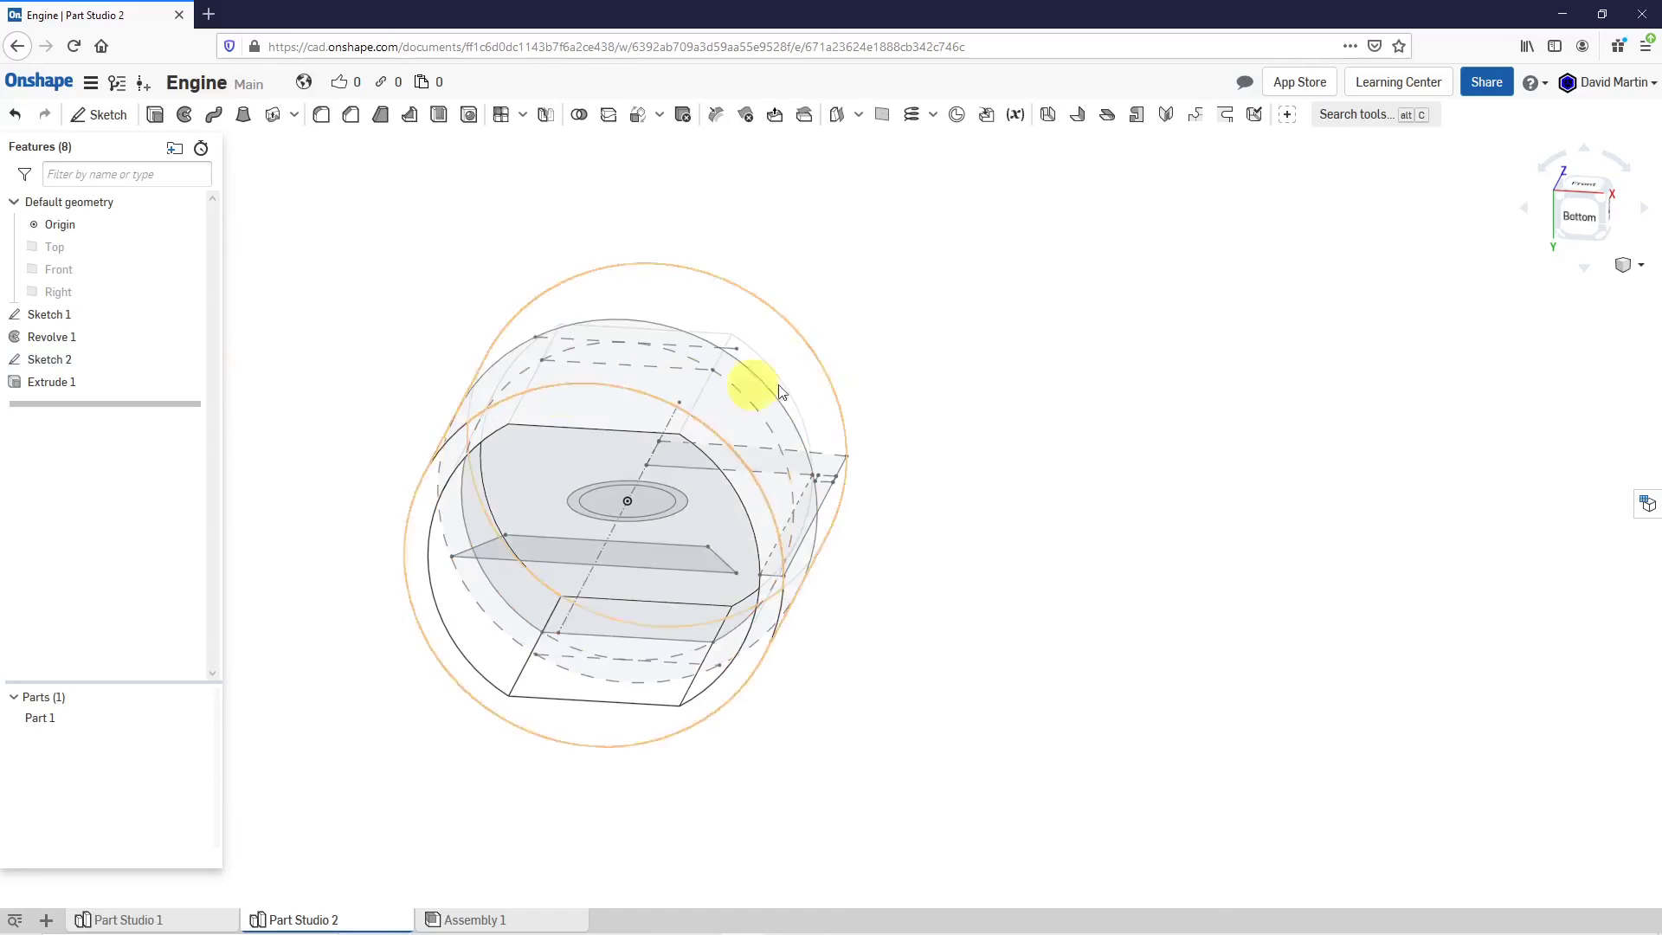
pyautogui.hotkey('shift', '6')
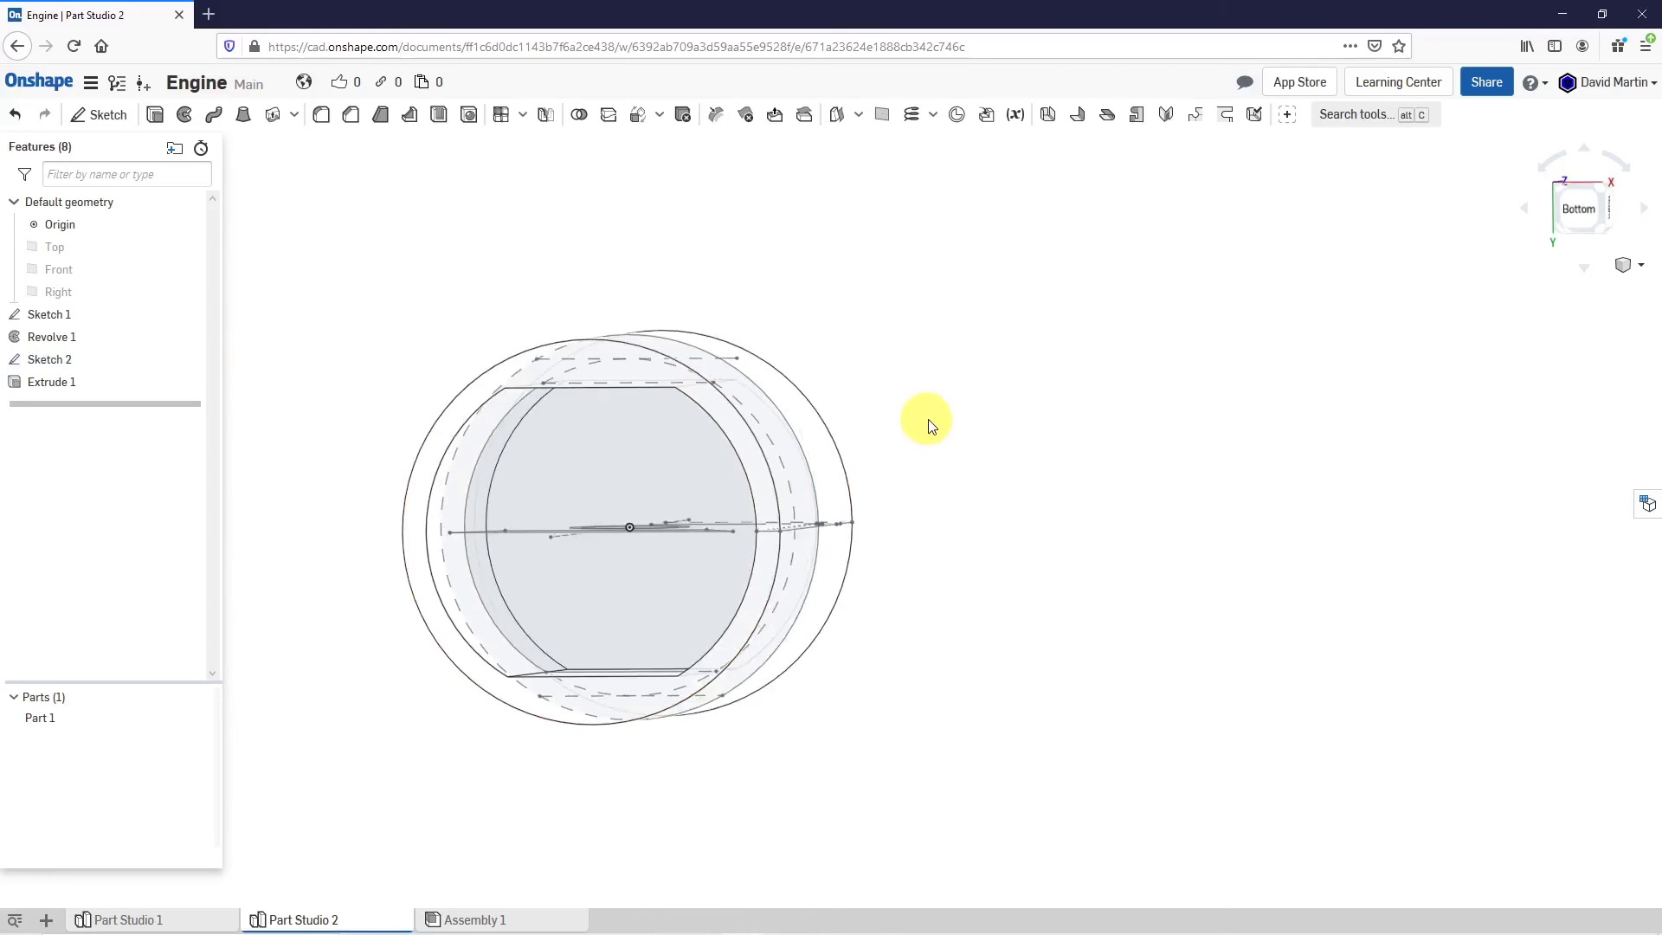
# Begin a Remove extrusion of the outer Sketch 2 segment between the uppermost horizontal line and the 4 in circle.
pyautogui.click(158, 122)
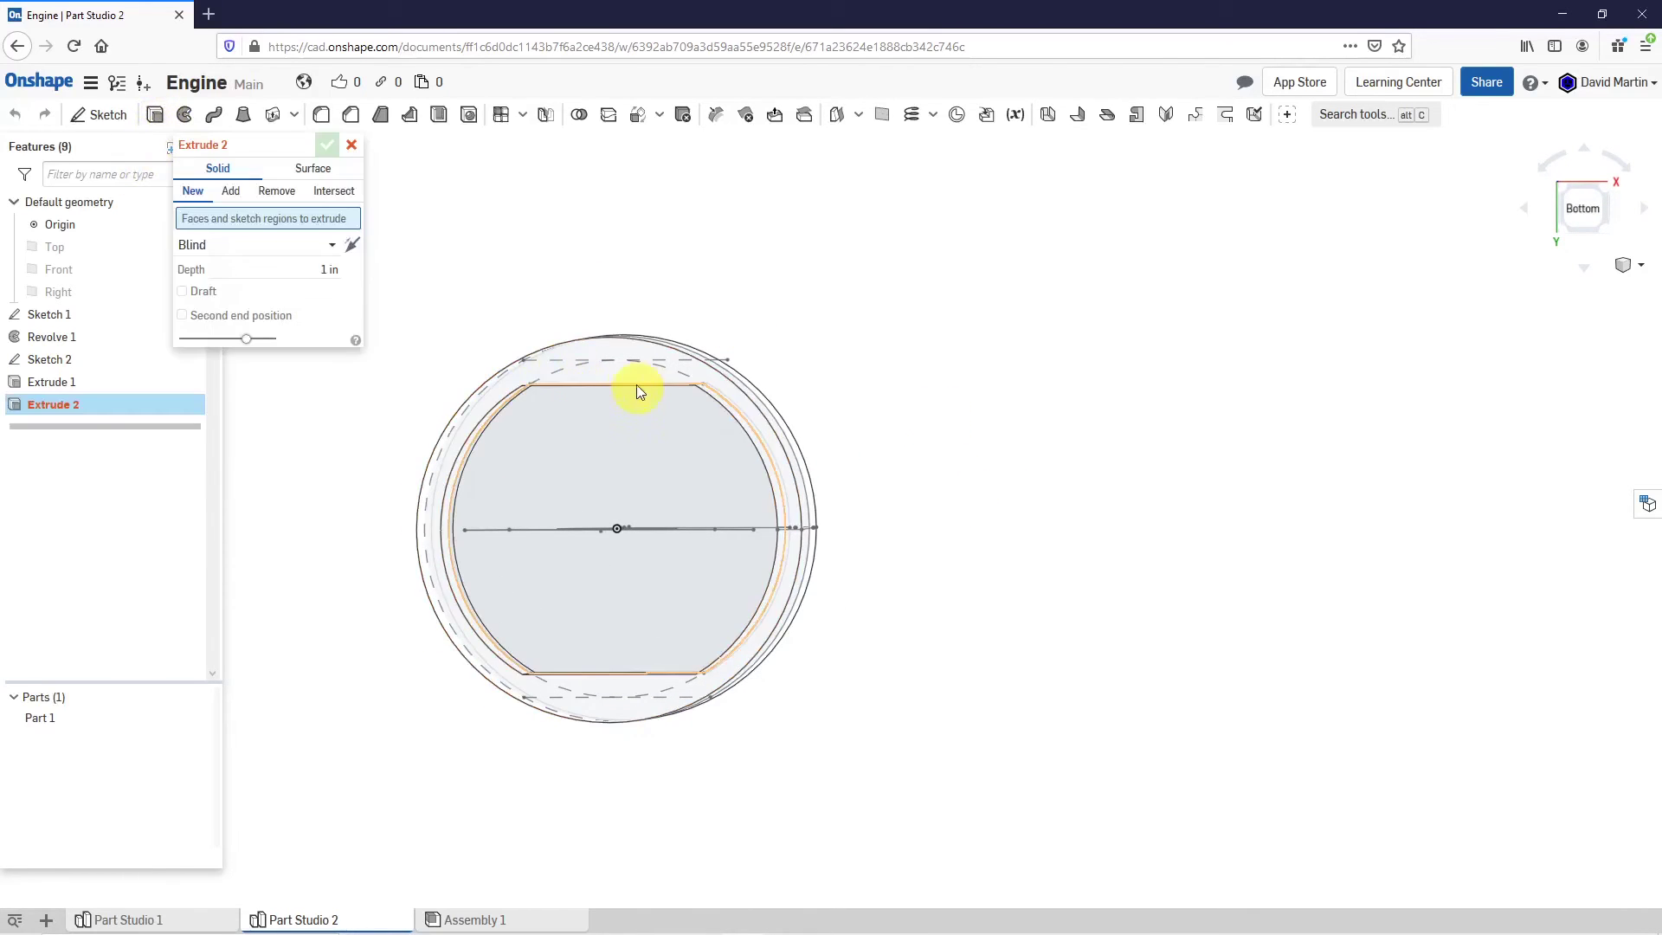
pyautogui.moveTo(658, 673); pyautogui.dragTo(671, 709, button='right')
pyautogui.moveTo(600, 651); pyautogui.dragTo(600, 589, button='right')
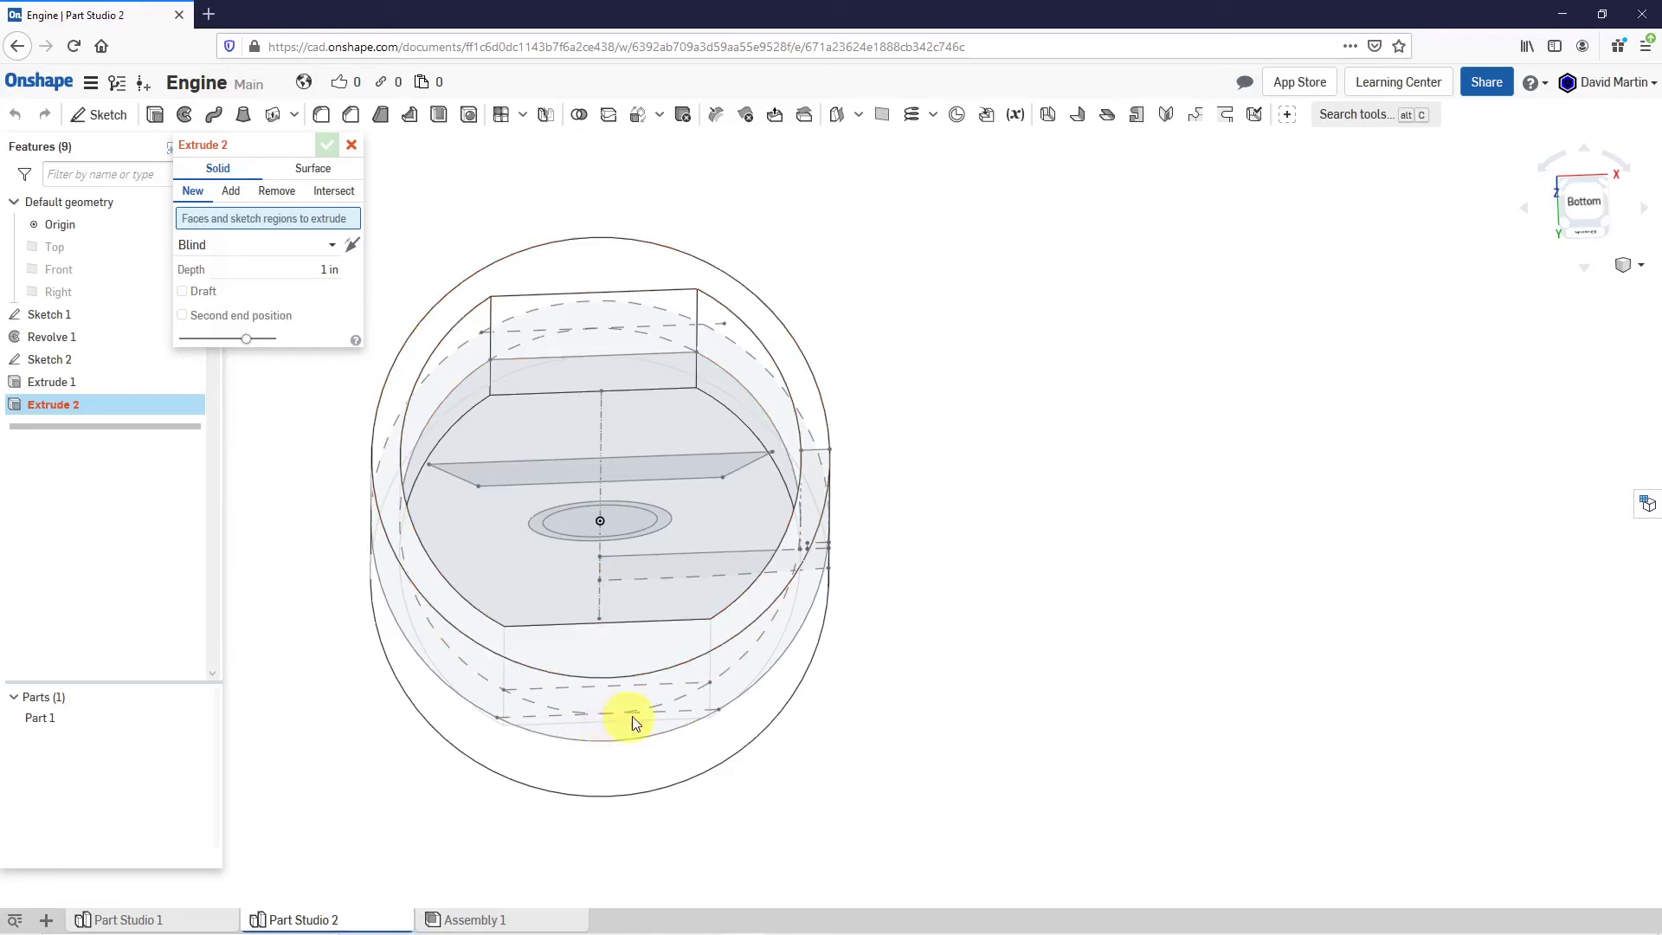
pyautogui.click(629, 744)
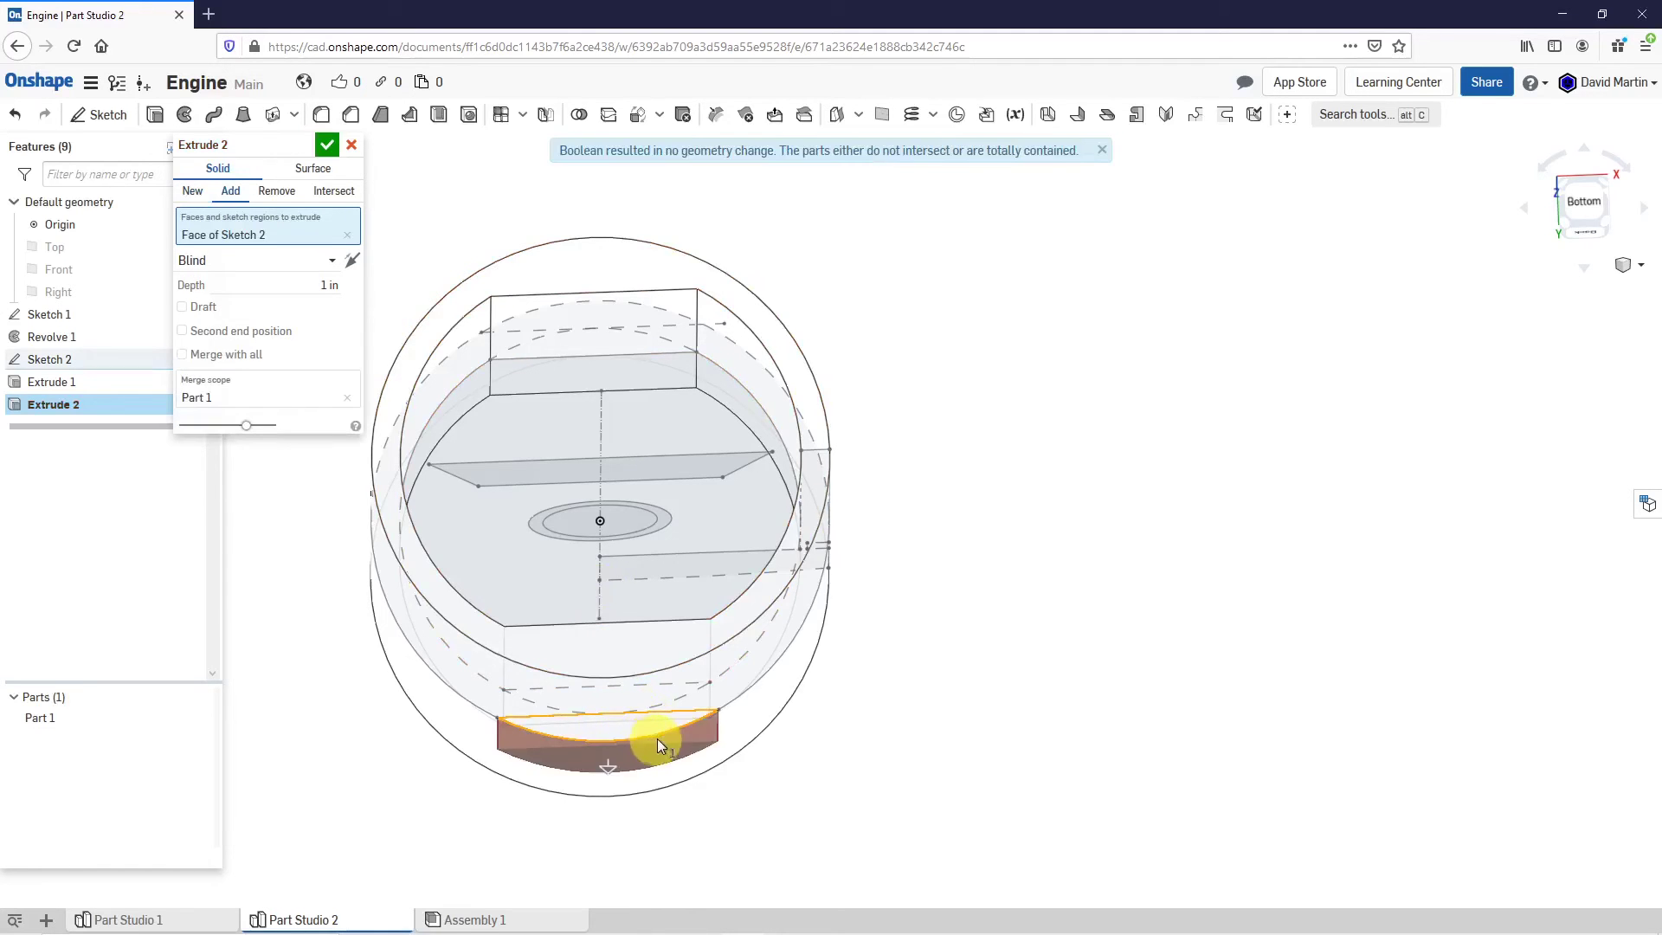
pyautogui.moveTo(663, 633)
pyautogui.mouseDown(button='right')
pyautogui.moveTo(657, 720)
pyautogui.moveTo(923, 678)
pyautogui.moveTo(912, 688)
pyautogui.mouseUp(button='right')
pyautogui.click(289, 196)
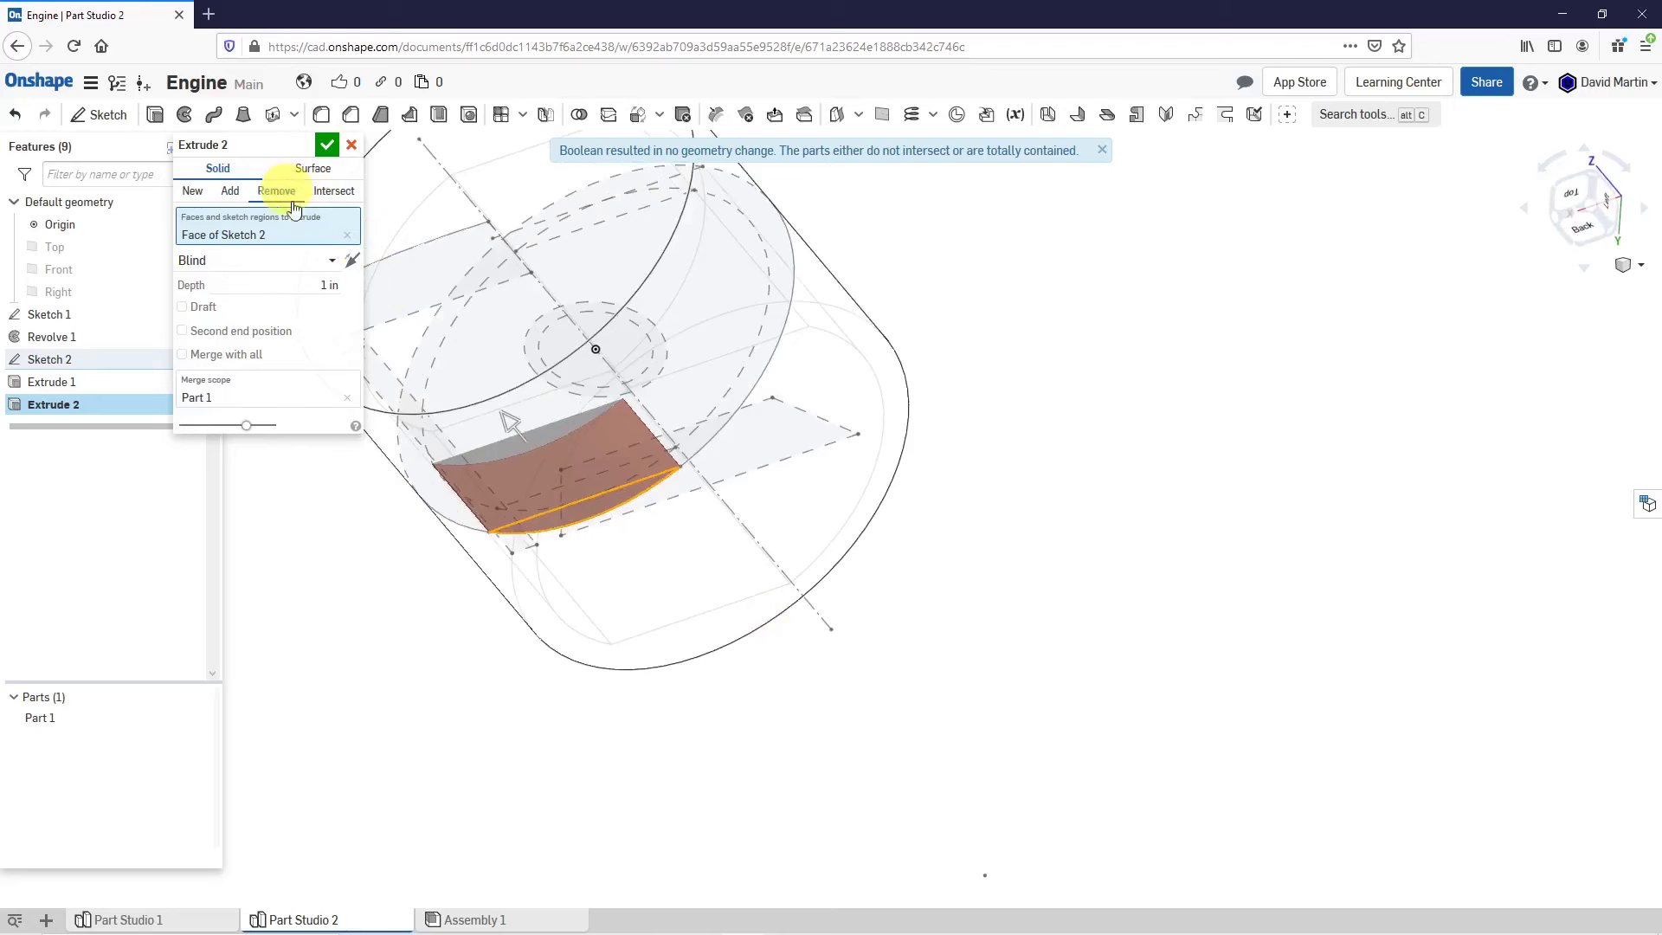
pyautogui.scroll(1, 744, 597)
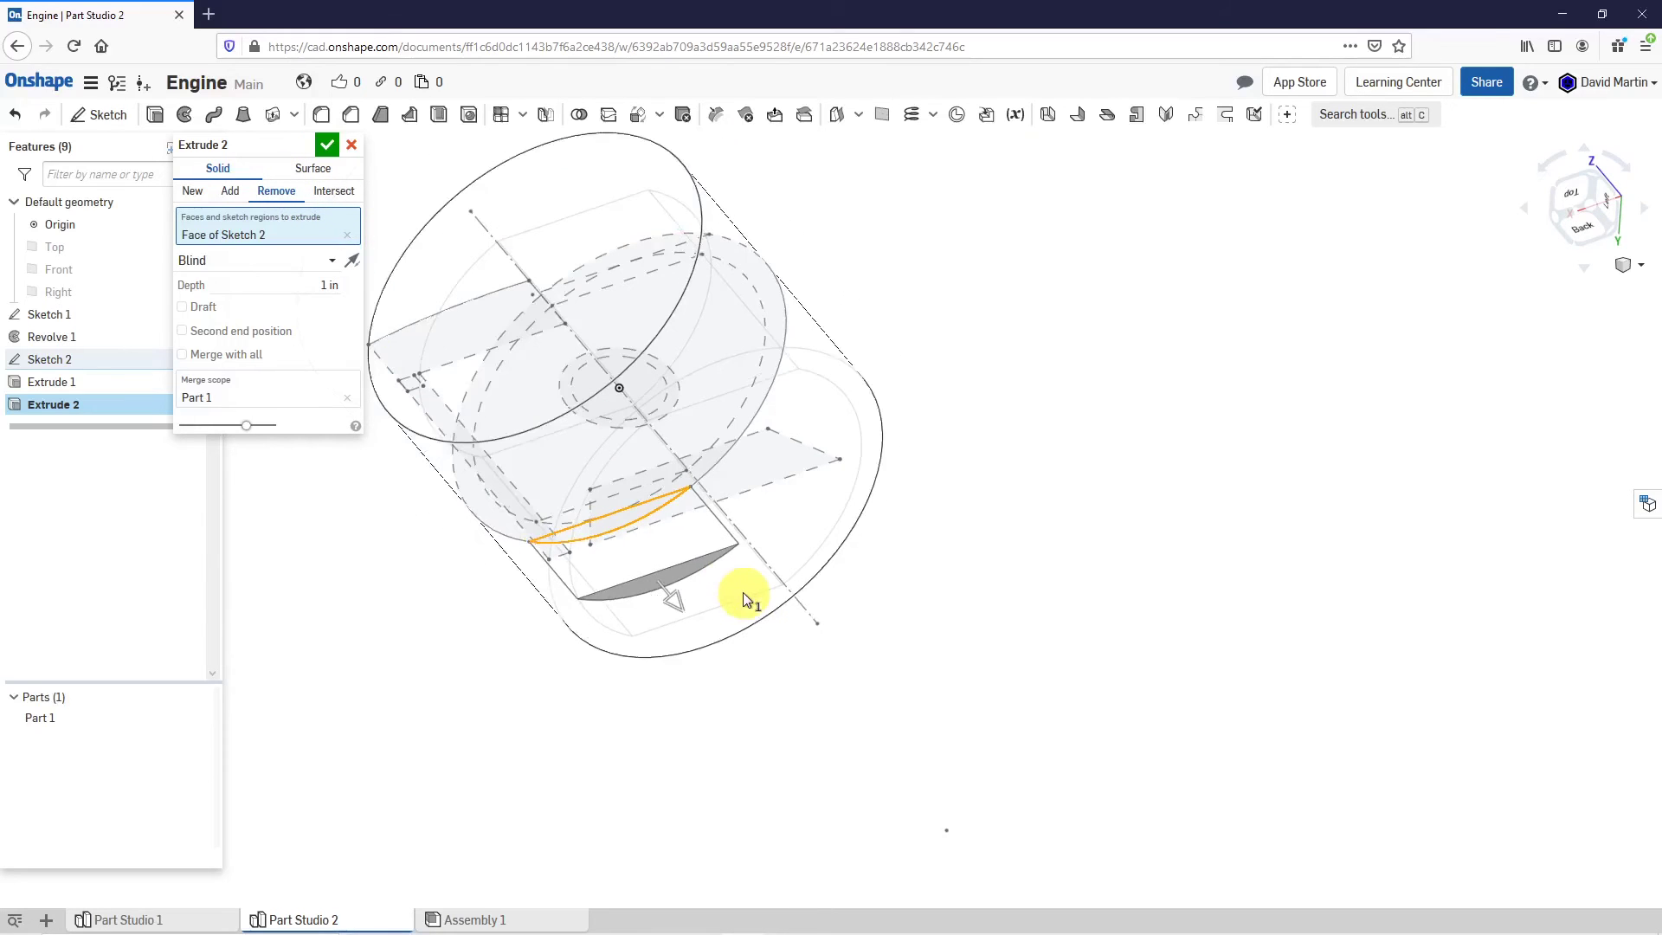
# Set the Remove extrusion's end type to Symmetric with a depth of 1.5 in.
pyautogui.click(321, 258)
pyautogui.click(279, 320)
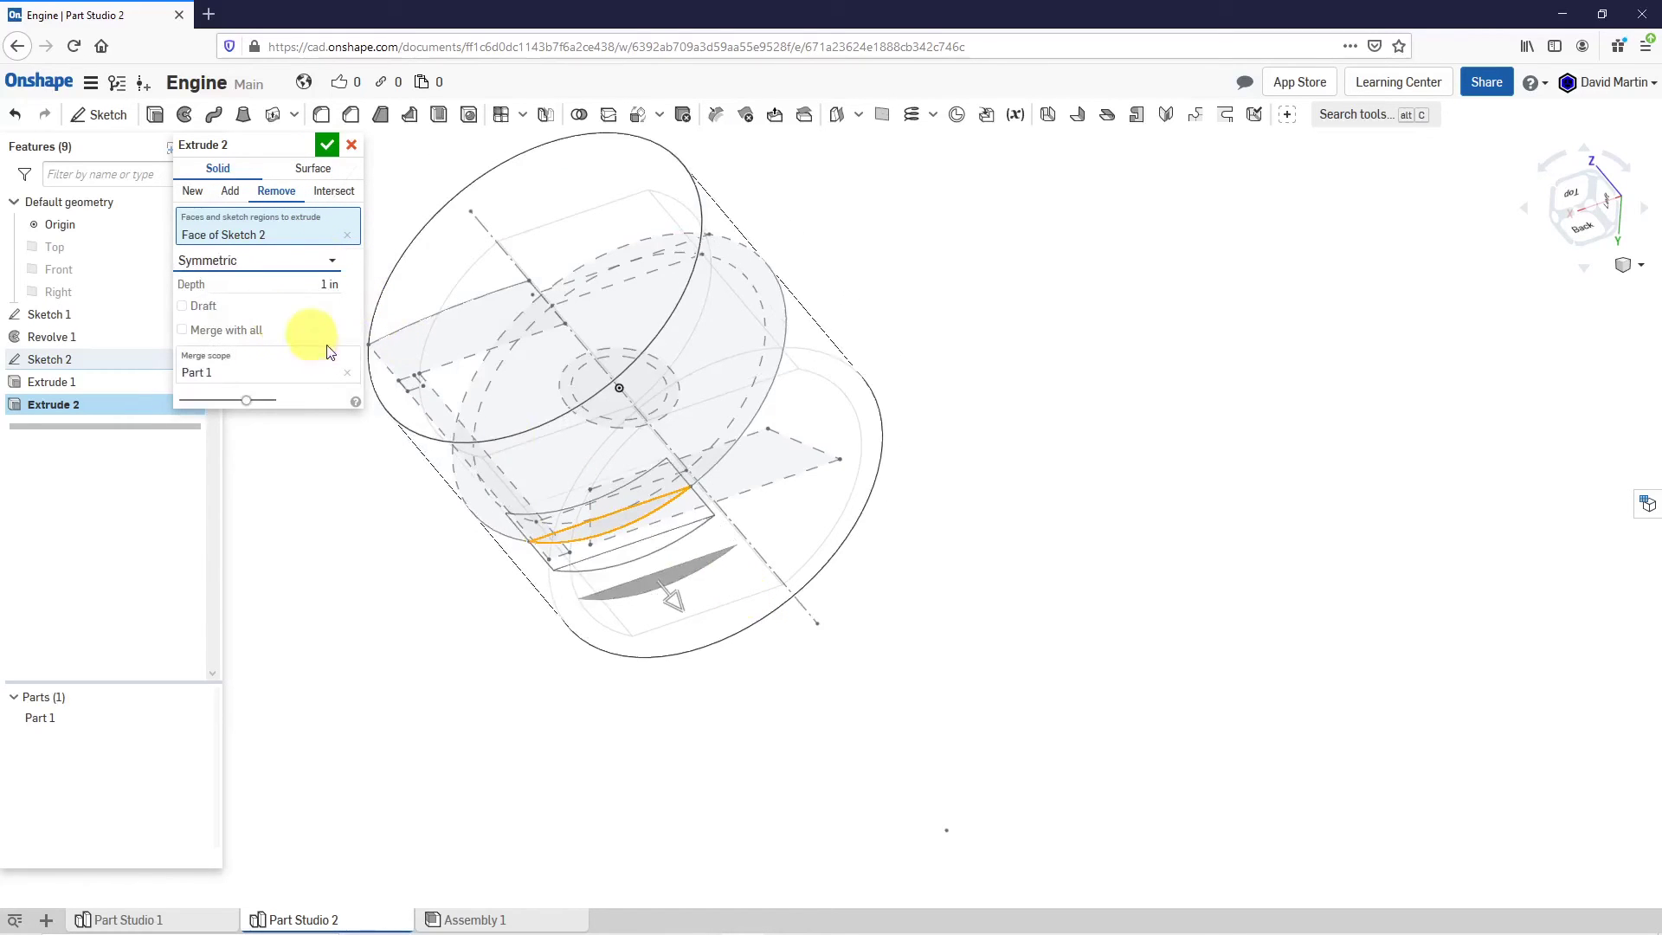
pyautogui.click(324, 282)
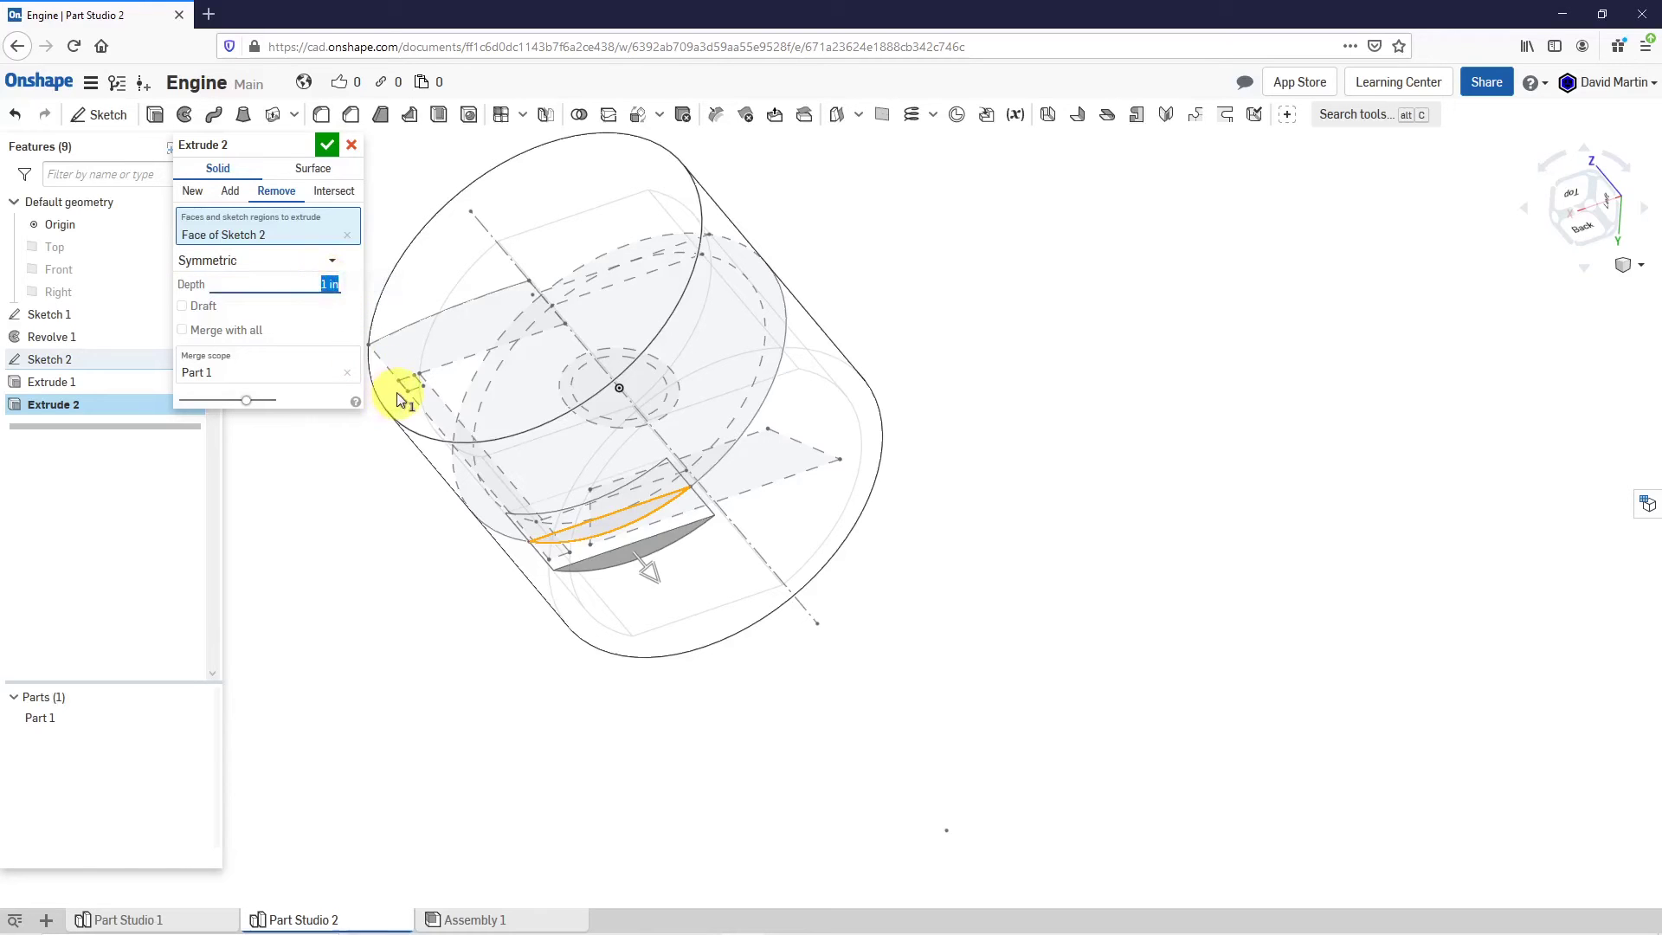
pyautogui.write('5')
pyautogui.press('Return')
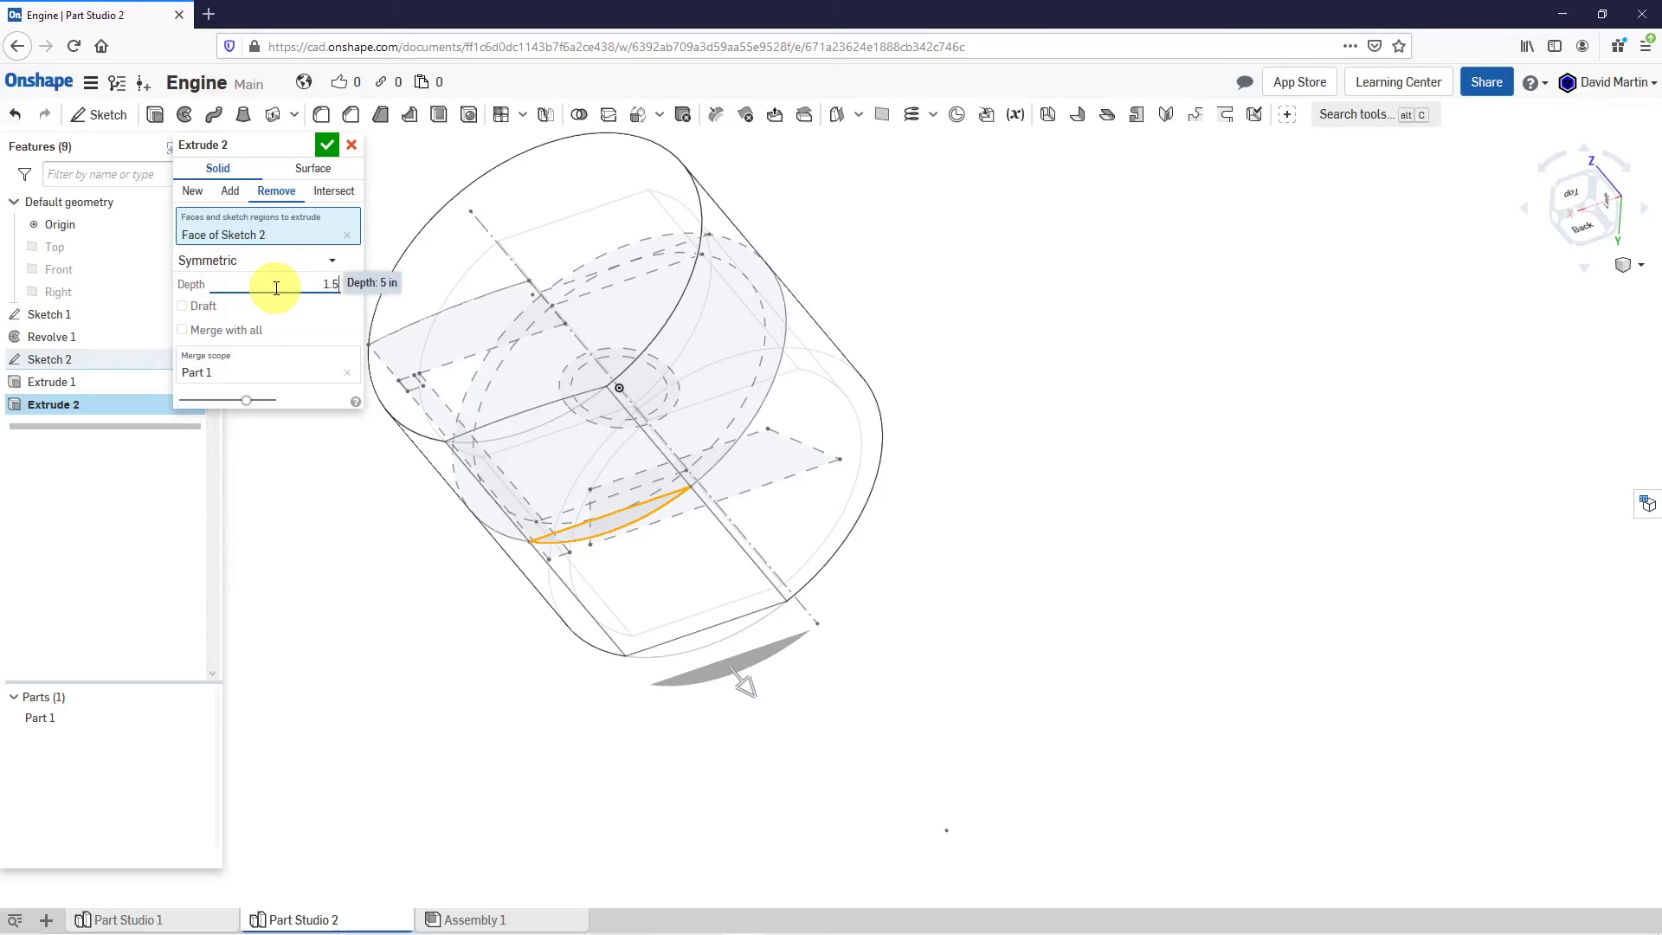
# Add the opposite outer segment of Sketch 2 to the Remove extrusion and accept the feature.
pyautogui.moveTo(793, 522); pyautogui.dragTo(606, 594, button='right')
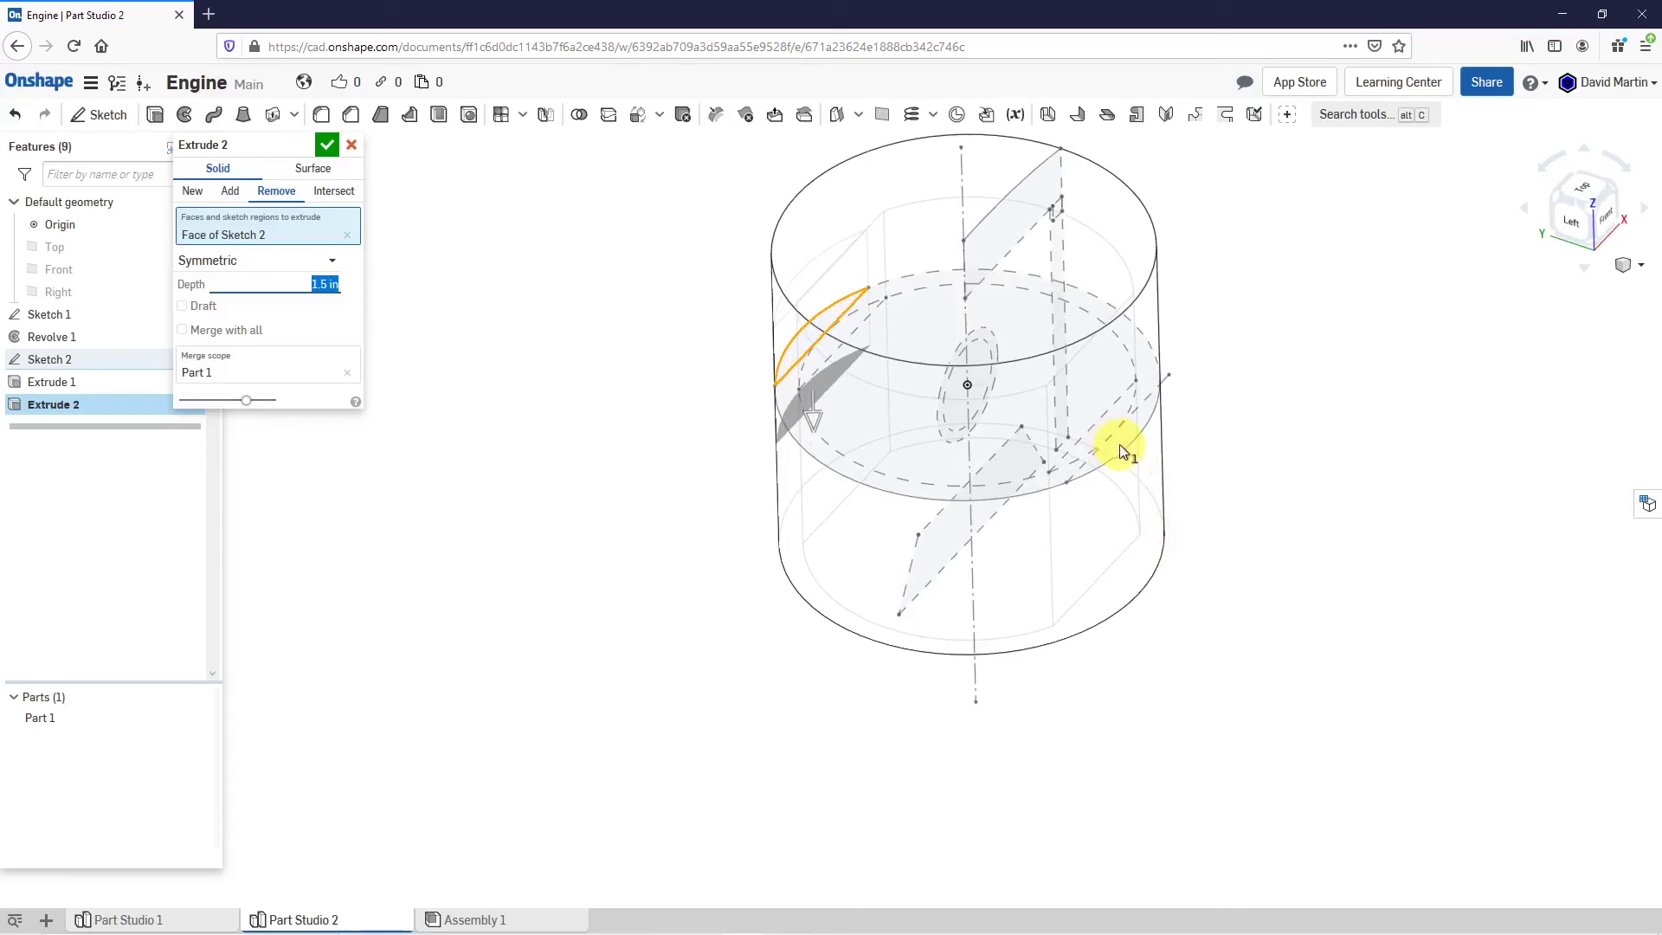
pyautogui.moveTo(1131, 438); pyautogui.dragTo(1082, 277, button='right')
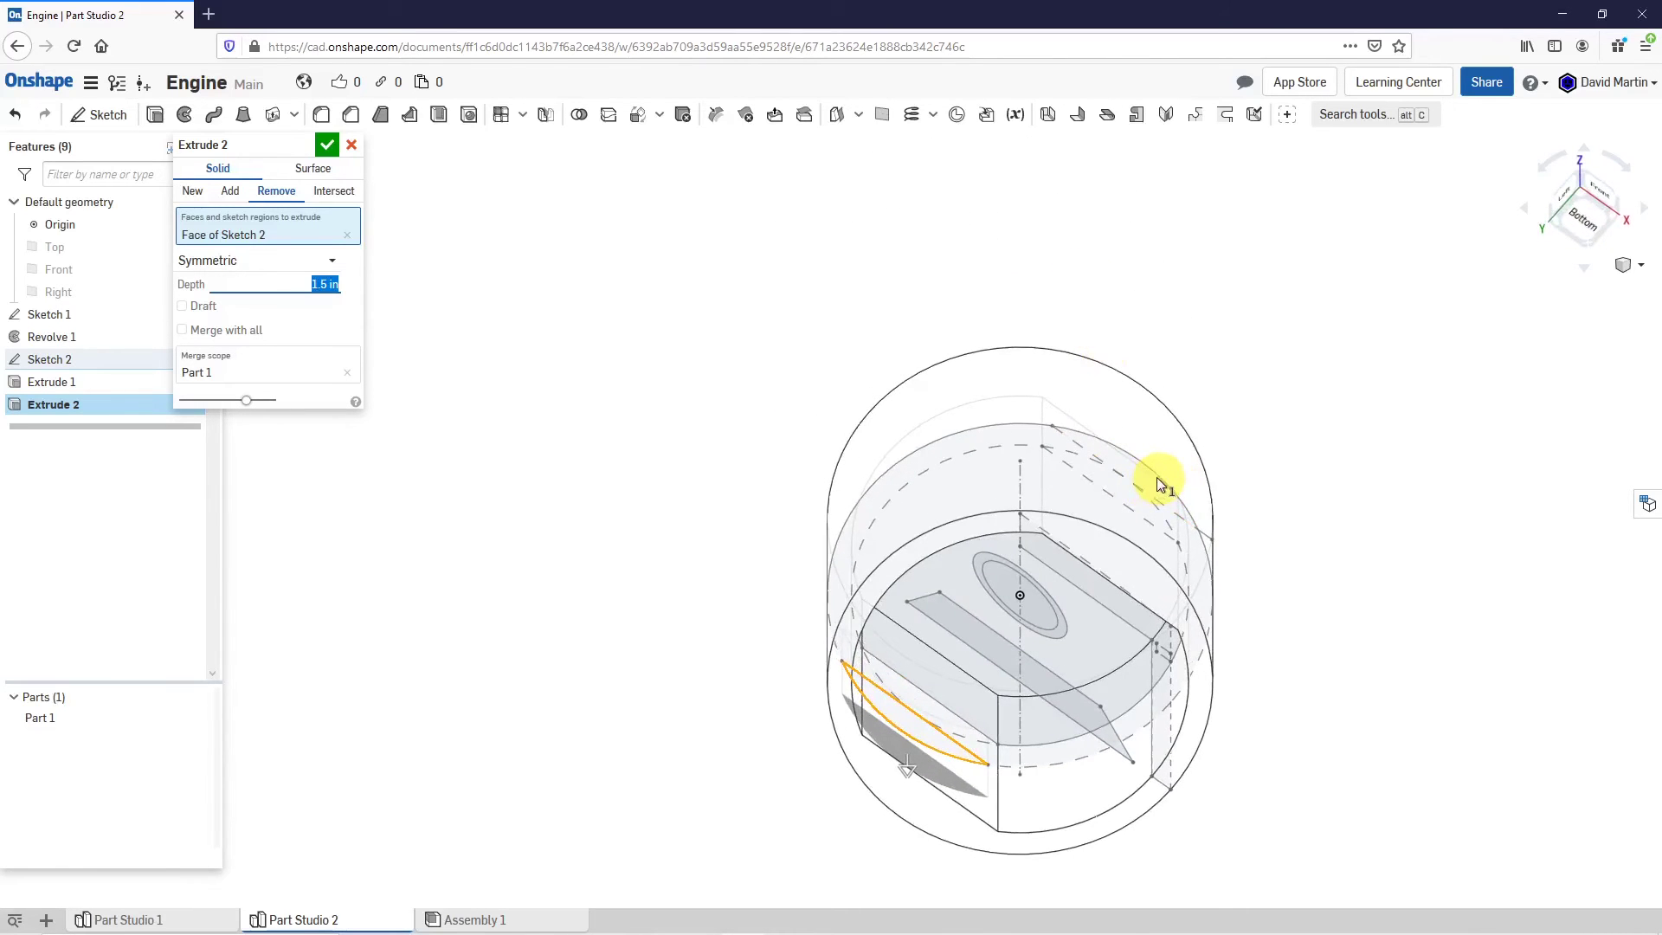
pyautogui.scroll(5, 1157, 482)
pyautogui.click(1166, 459)
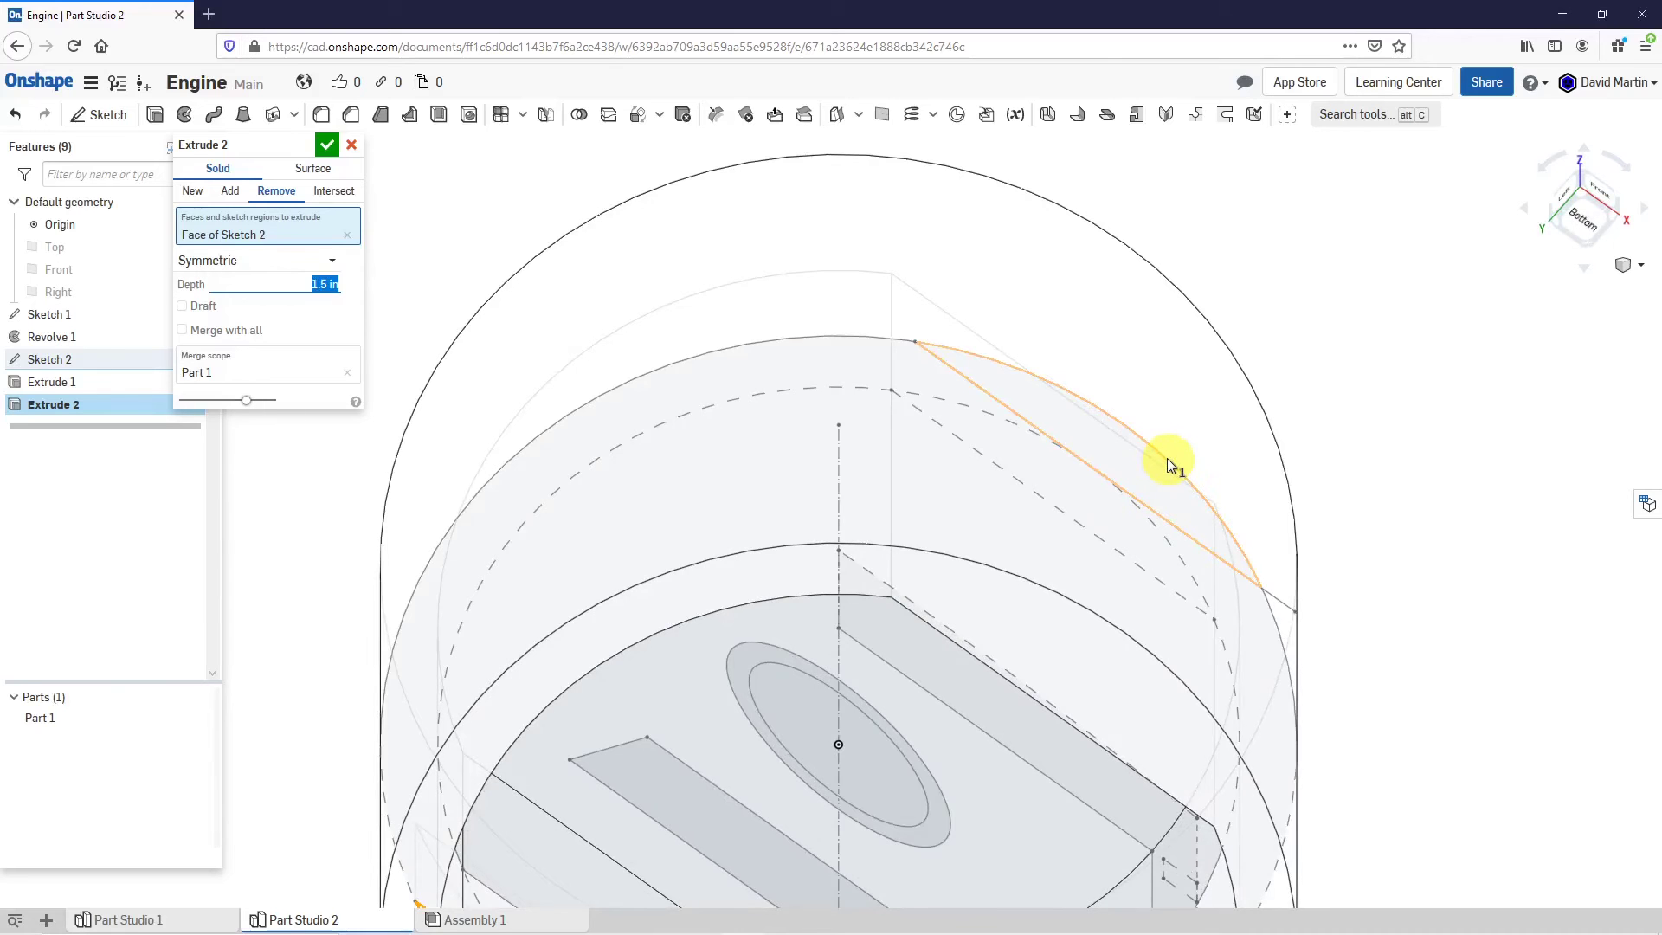
pyautogui.scroll(-5, 1134, 474)
pyautogui.moveTo(1072, 528); pyautogui.dragTo(1201, 617, button='right')
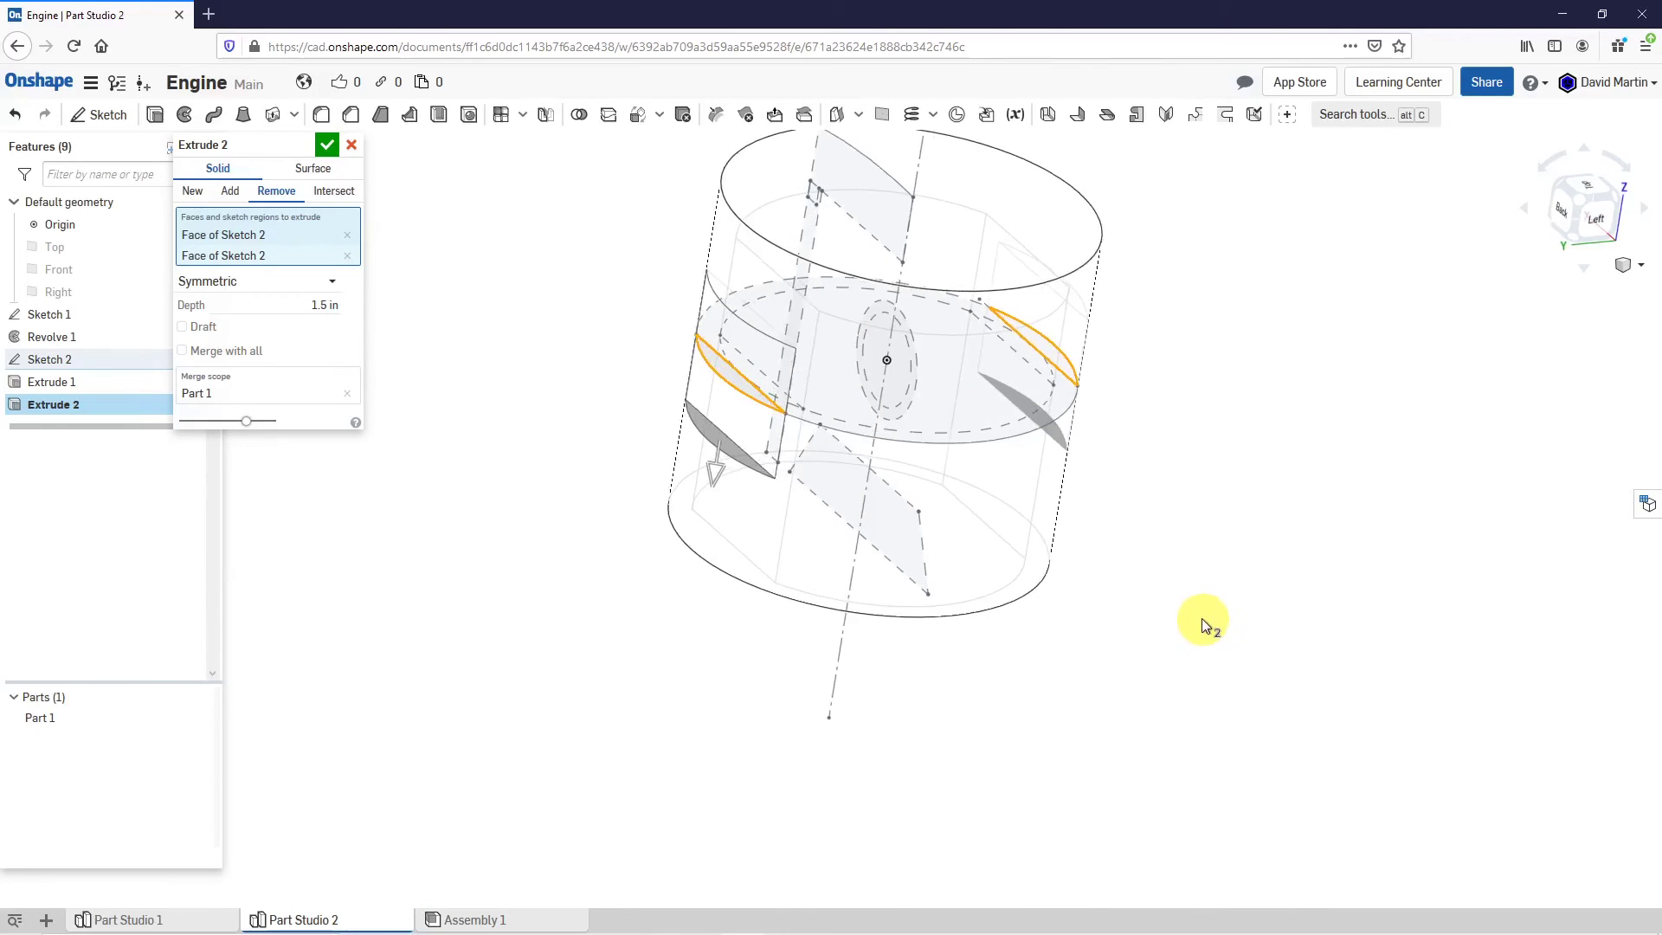
pyautogui.click(327, 146)
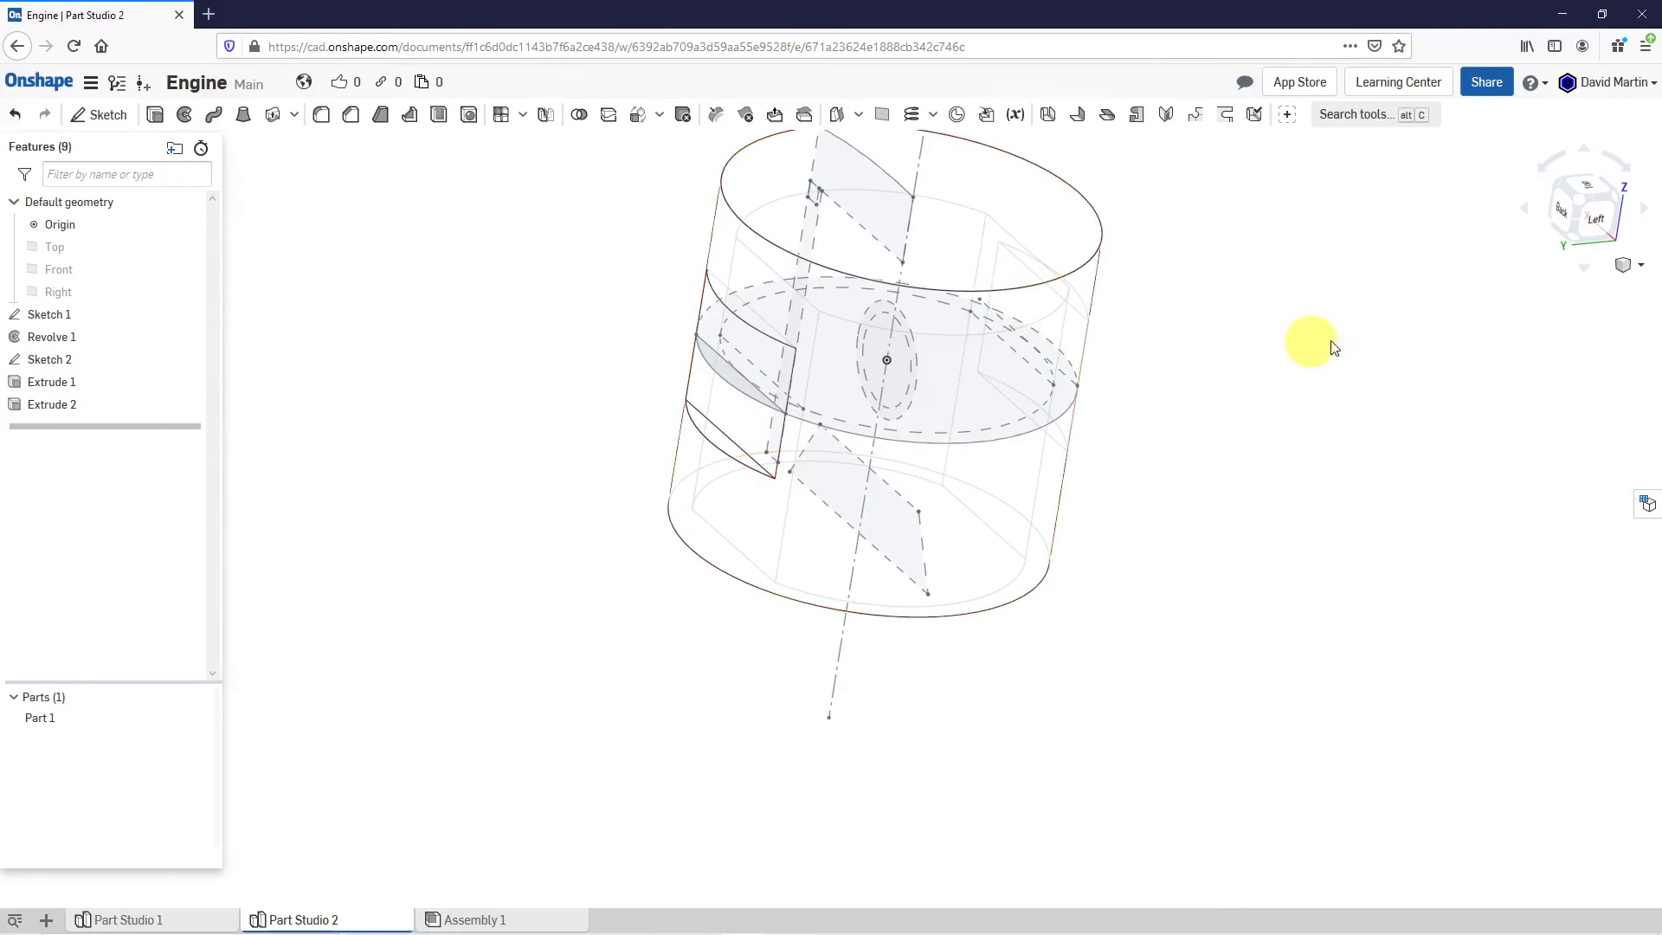
# Switch the display to Shaded and hide Sketch 2.
pyautogui.click(1633, 267)
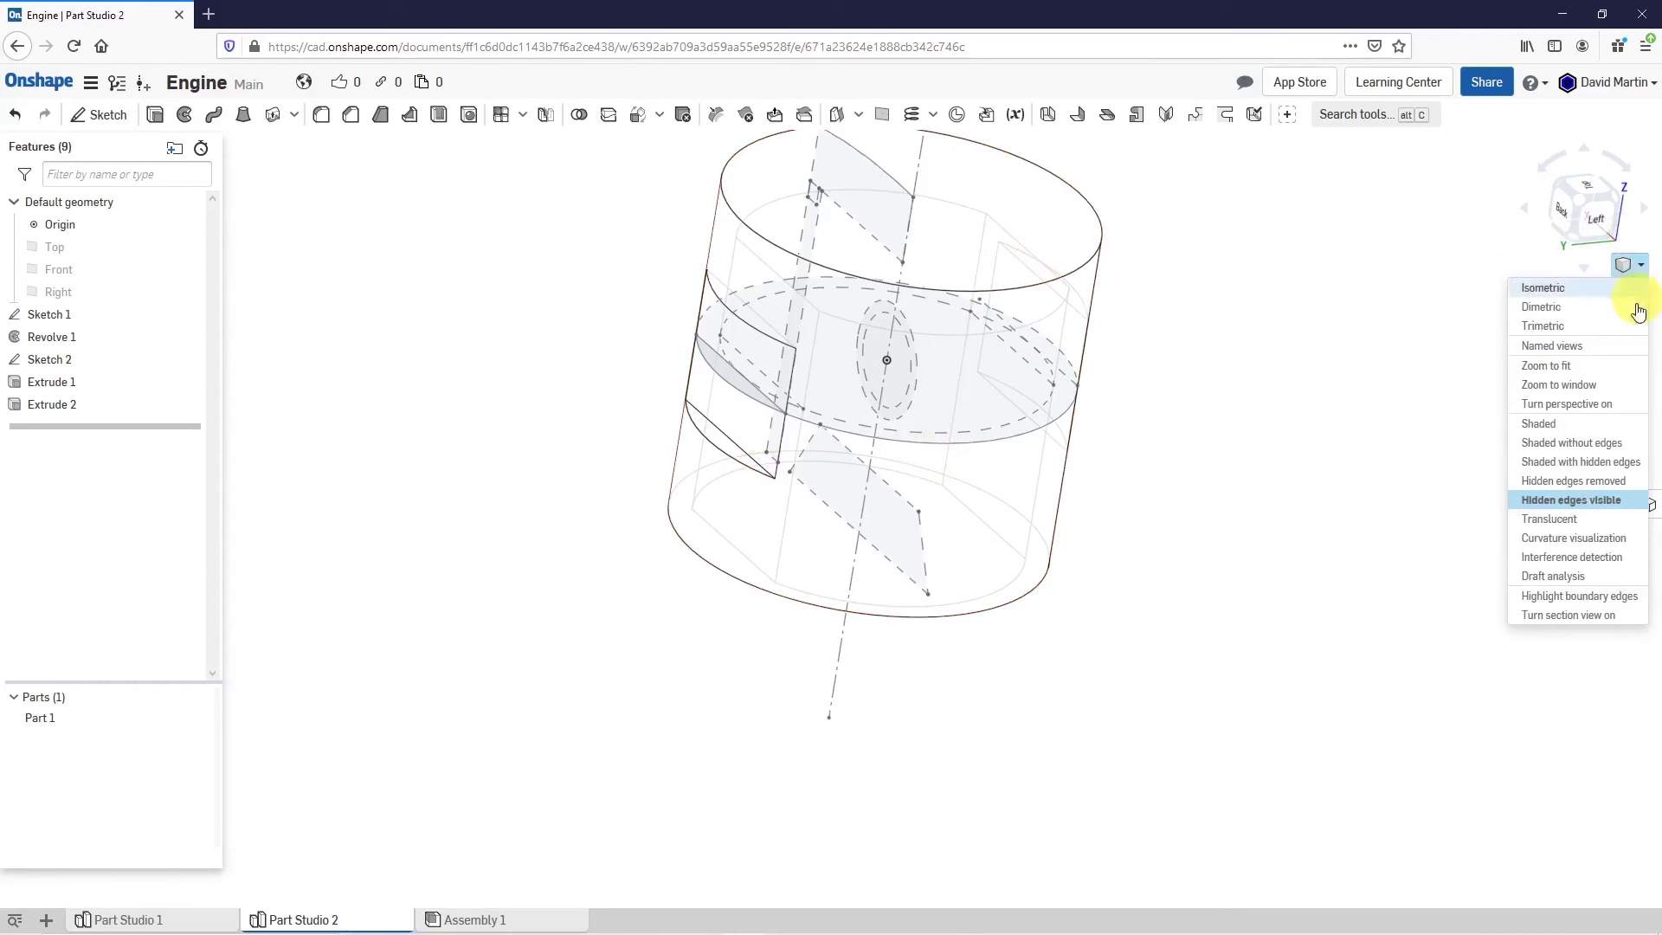
pyautogui.click(1601, 424)
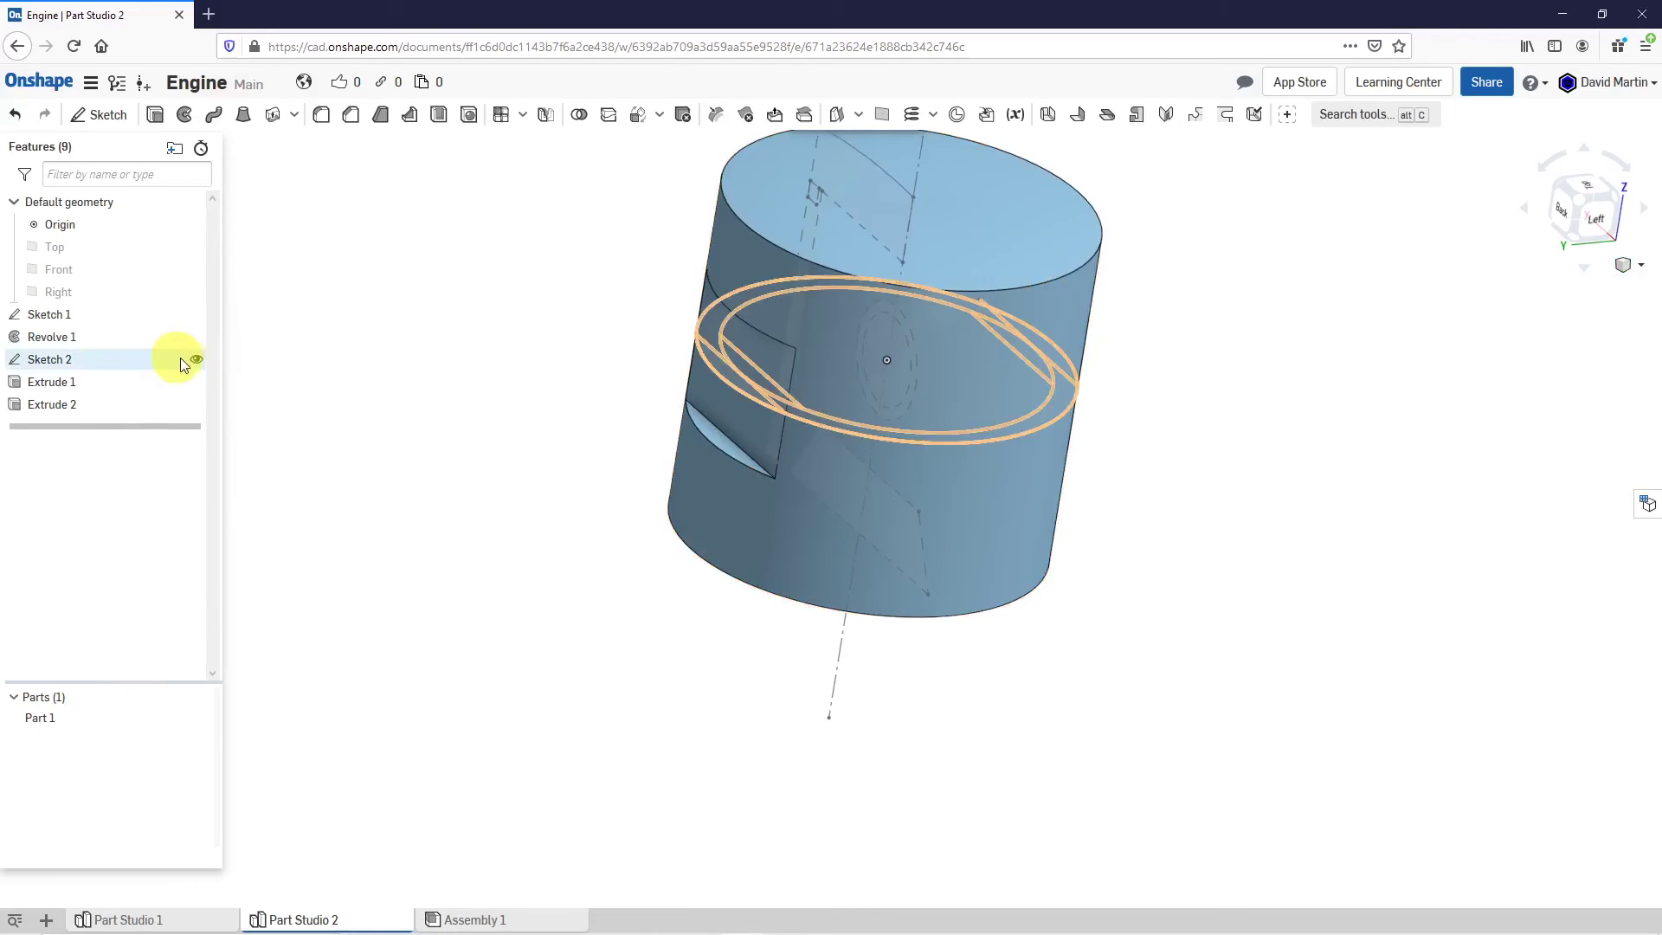
pyautogui.click(199, 360)
pyautogui.moveTo(929, 625); pyautogui.dragTo(1061, 586, button='right')
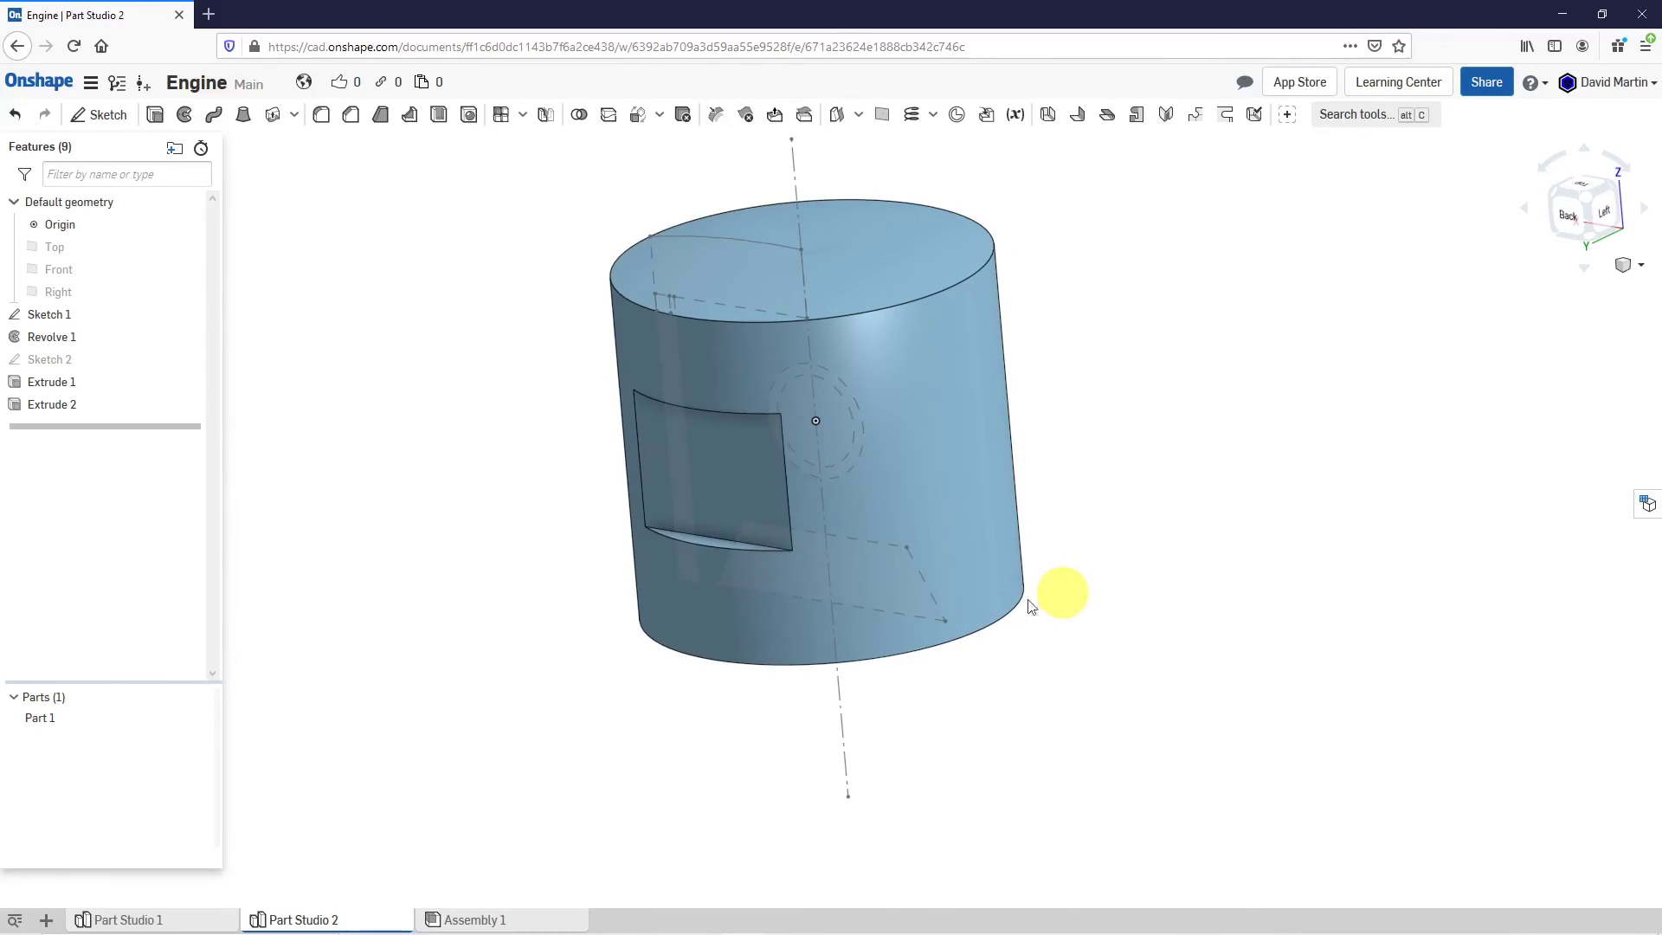
# Start a Remove extrusion of Sketch 1's trapezoid and 1 in circle with the end type Through all.
pyautogui.click(155, 115)
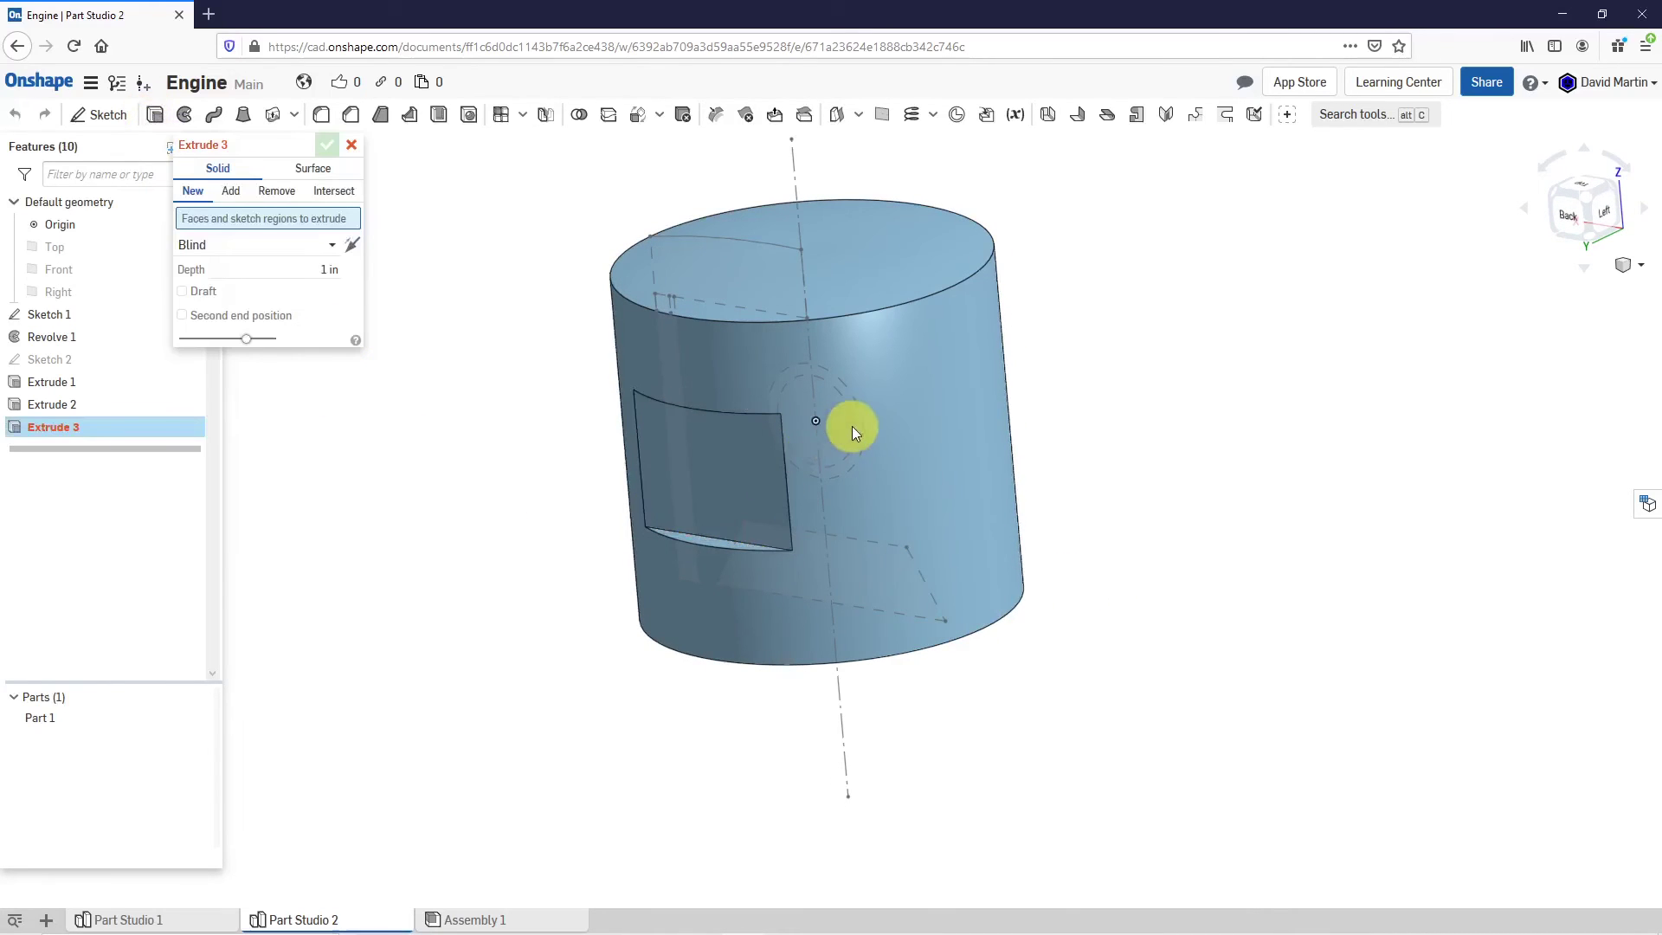
pyautogui.moveTo(860, 539)
pyautogui.mouseDown(button='right')
pyautogui.moveTo(886, 423)
pyautogui.moveTo(903, 679)
pyautogui.moveTo(843, 613)
pyautogui.moveTo(836, 728)
pyautogui.mouseUp(button='right')
pyautogui.click(869, 701)
pyautogui.click(761, 561)
pyautogui.click(294, 197)
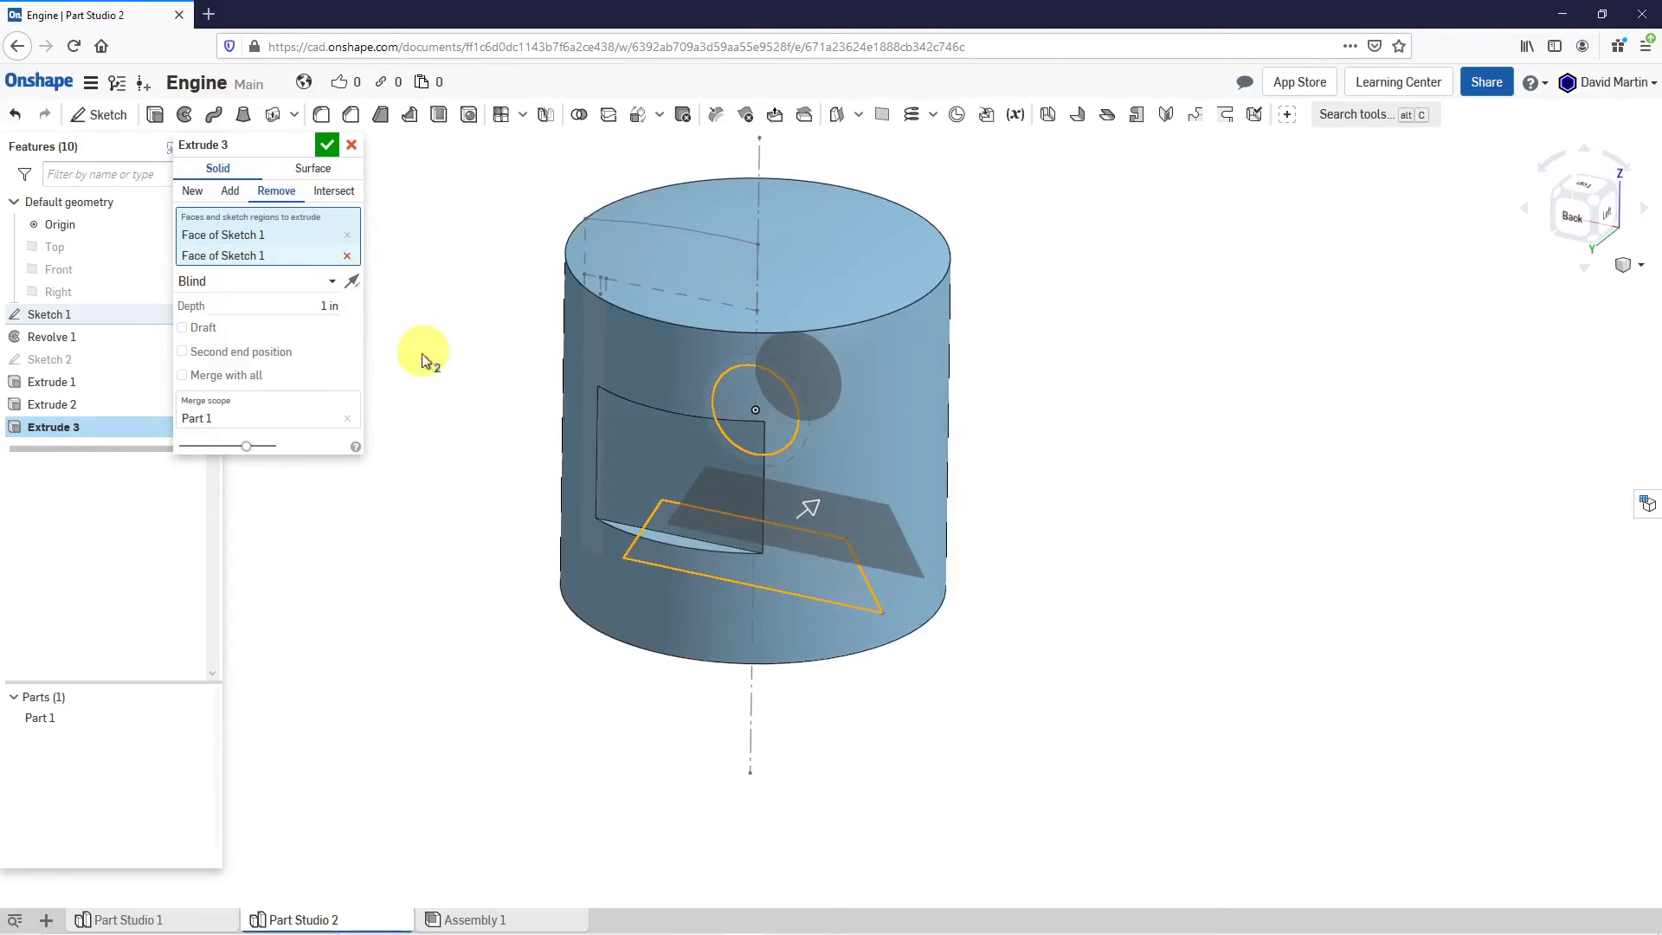
pyautogui.click(329, 287)
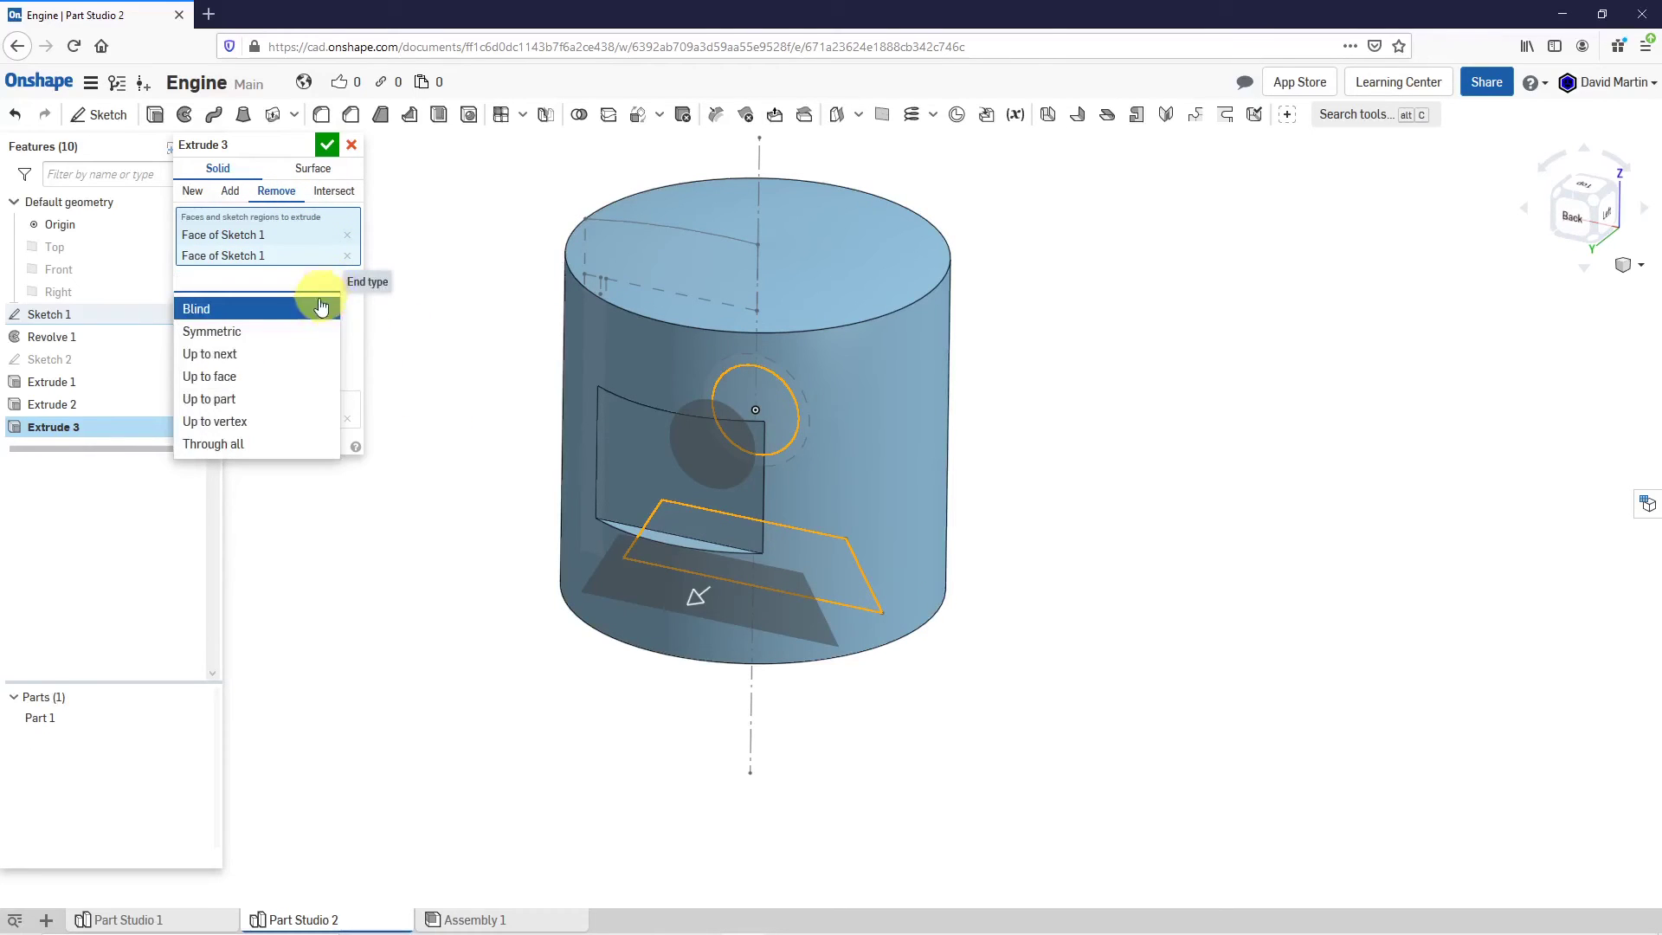
pyautogui.click(289, 444)
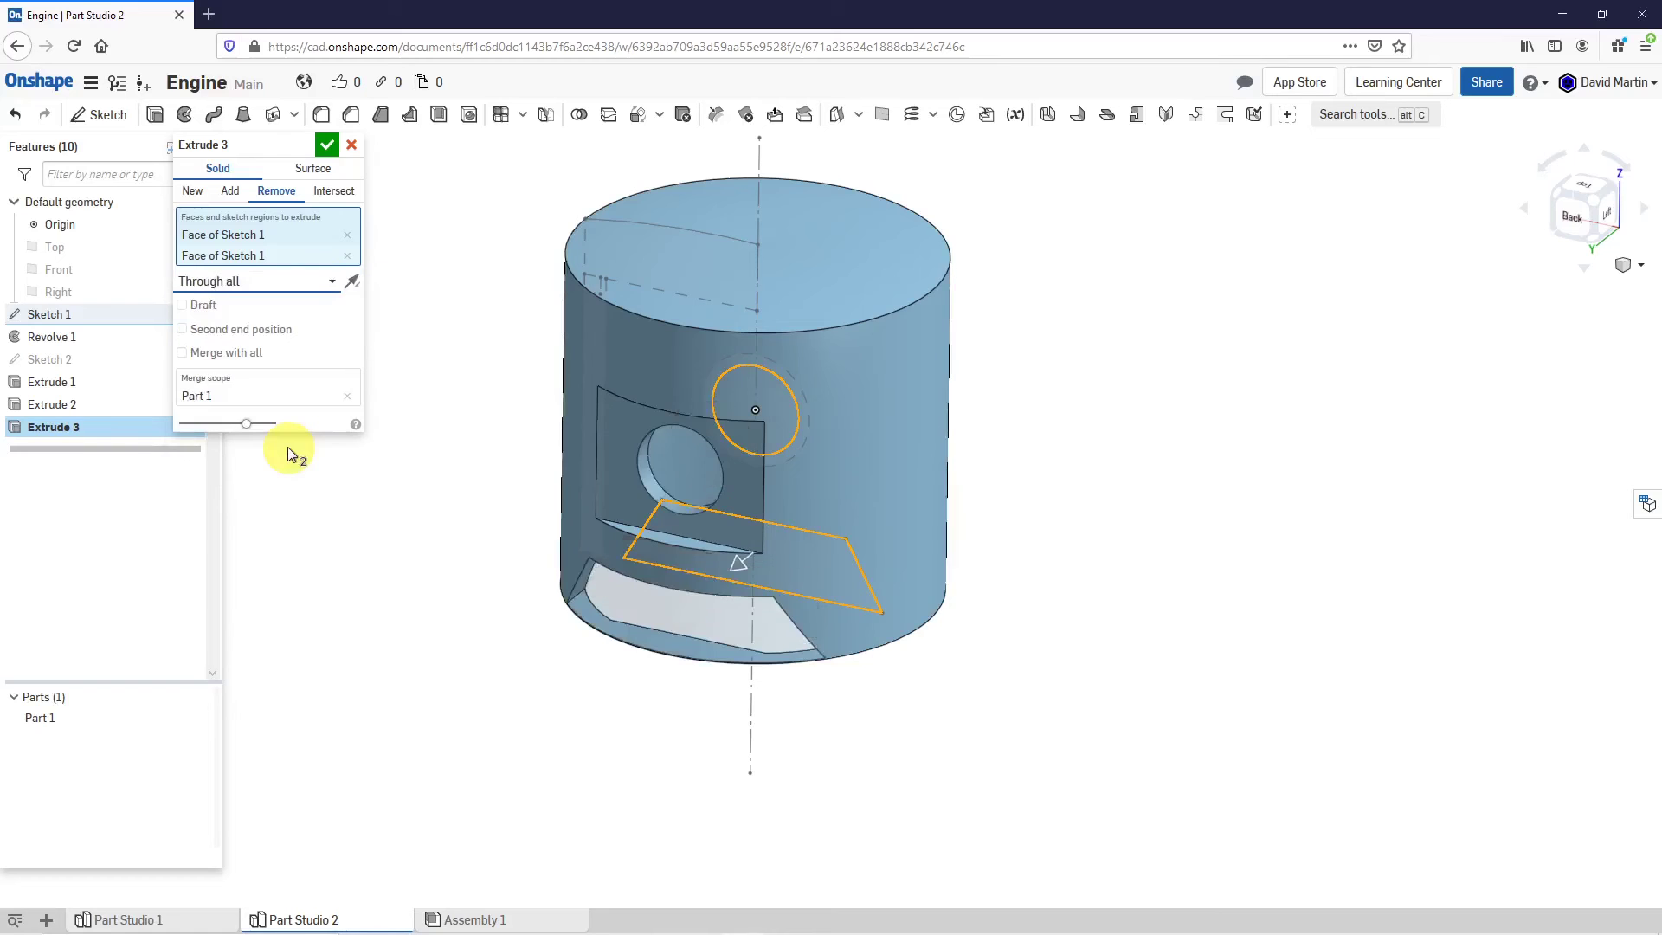
# Enable a second end position for the removal, set it to Through all and accept the cut.
pyautogui.moveTo(725, 564); pyautogui.dragTo(717, 507, button='right')
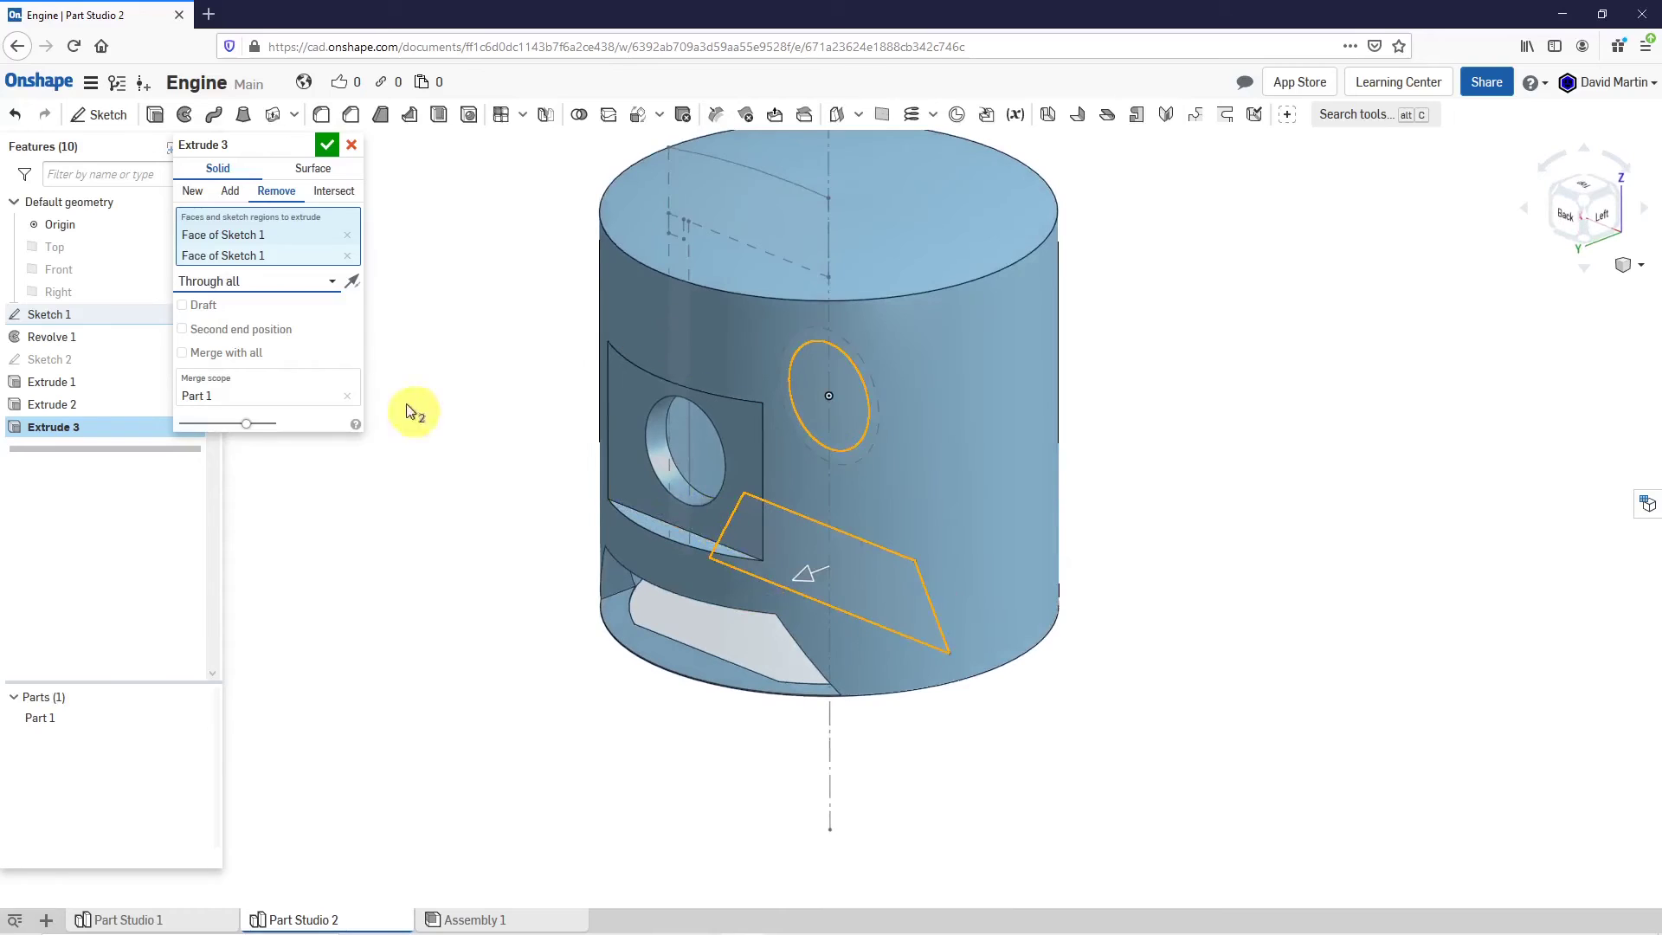
pyautogui.click(257, 336)
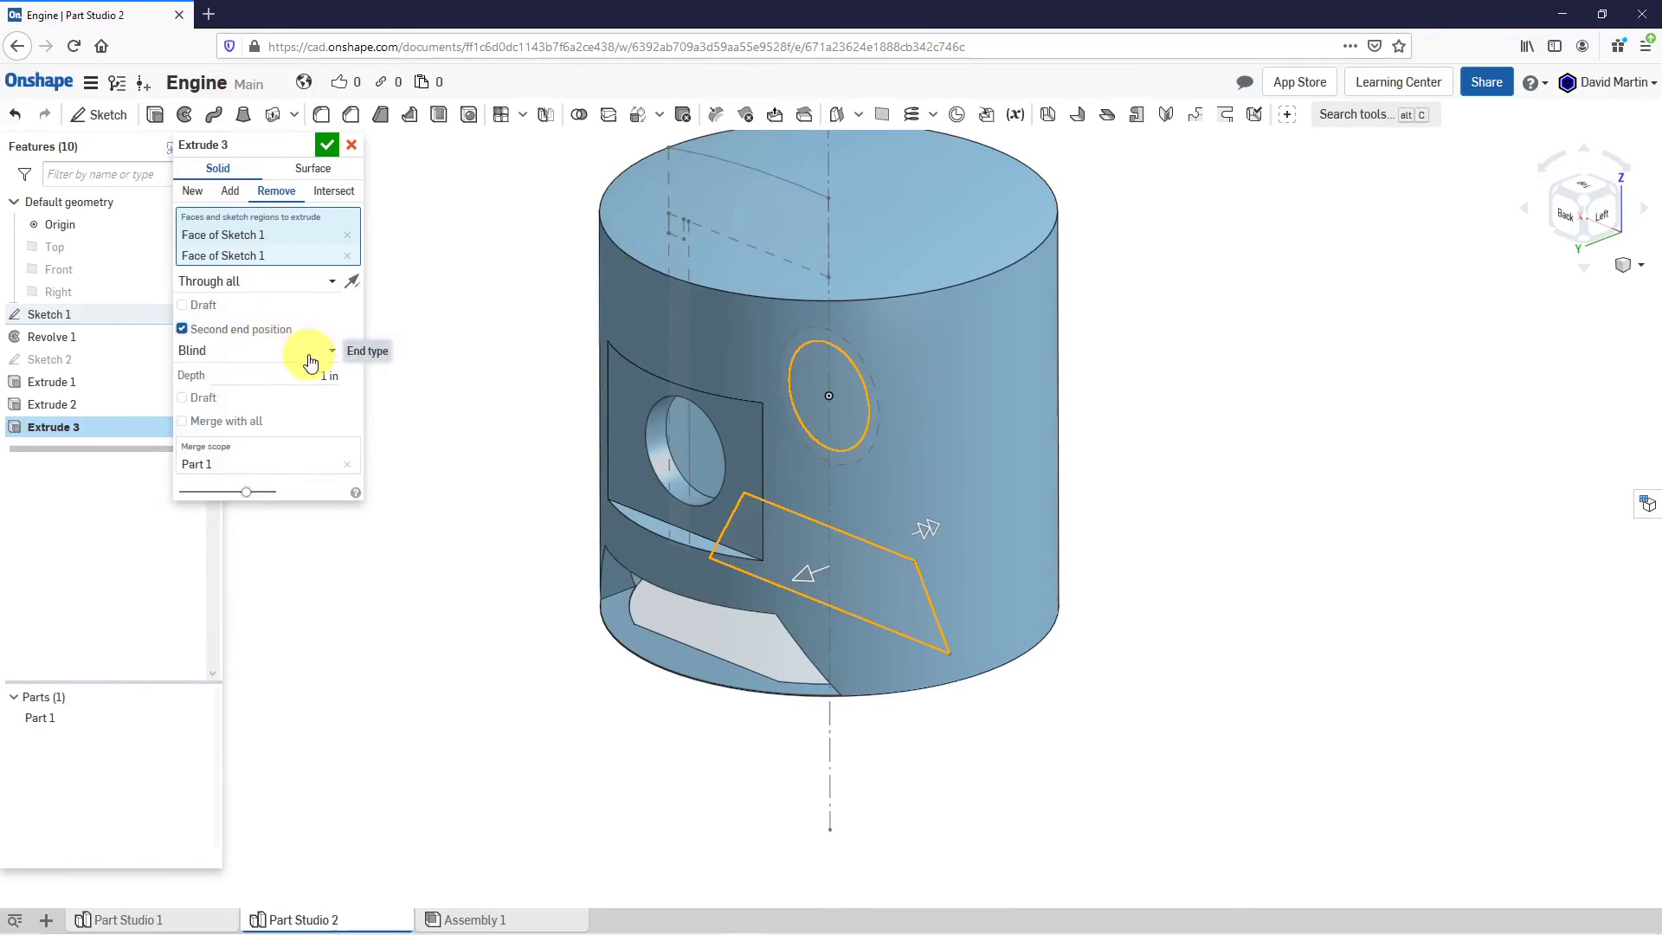
pyautogui.click(310, 362)
pyautogui.click(261, 488)
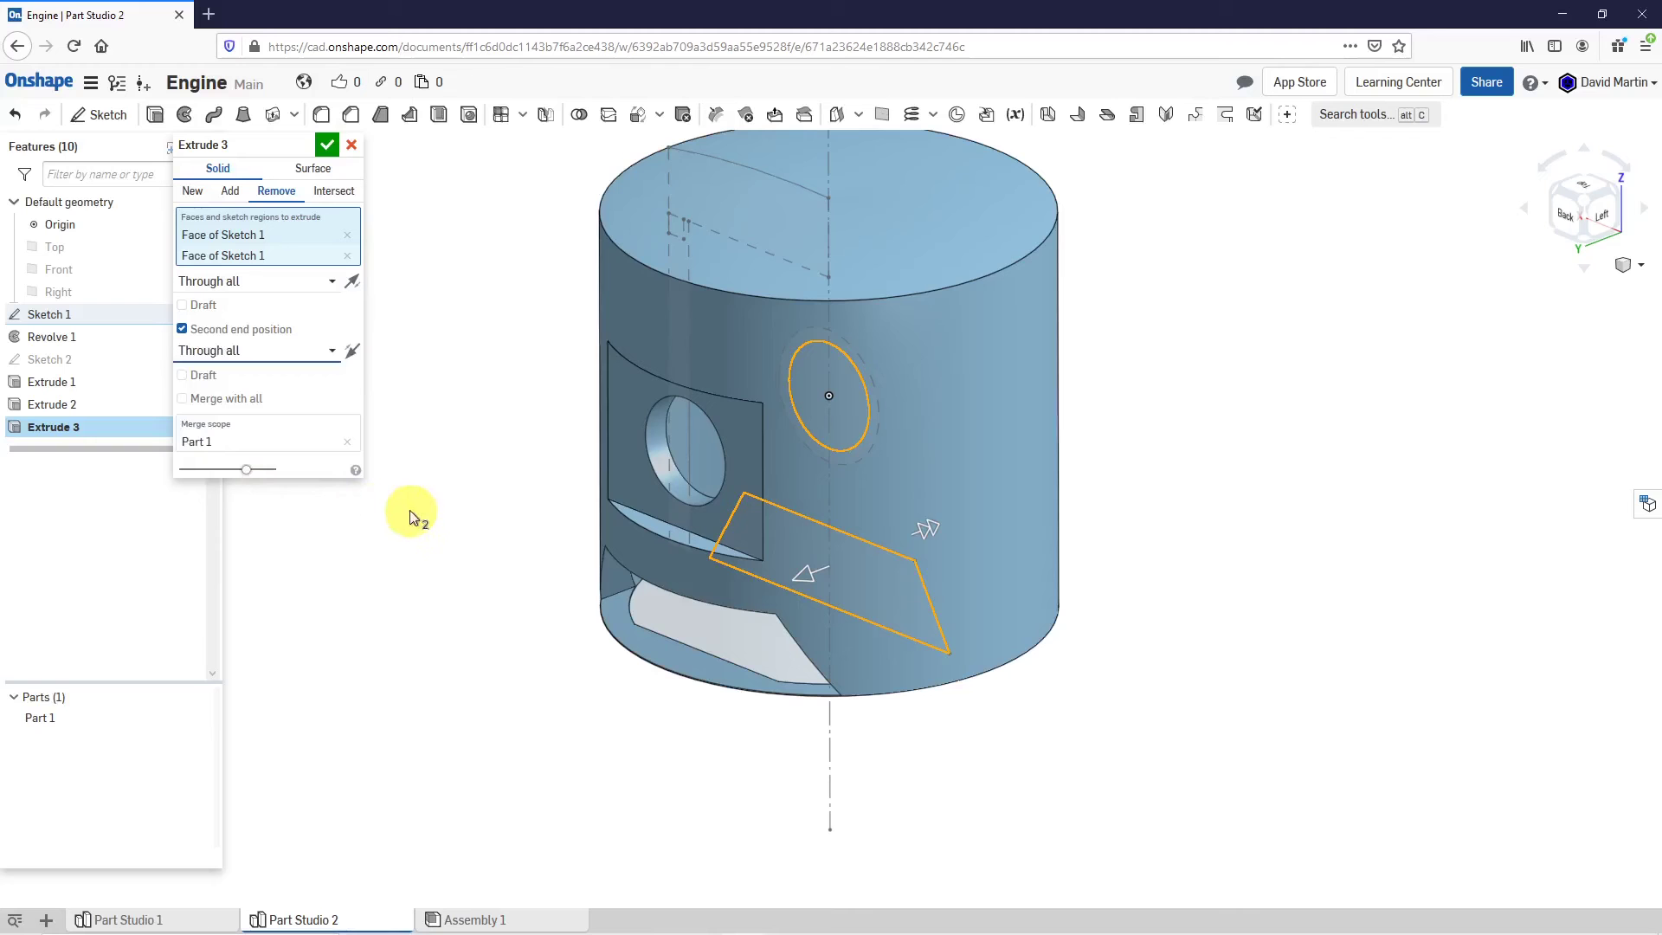
pyautogui.moveTo(881, 526); pyautogui.dragTo(729, 649, button='right')
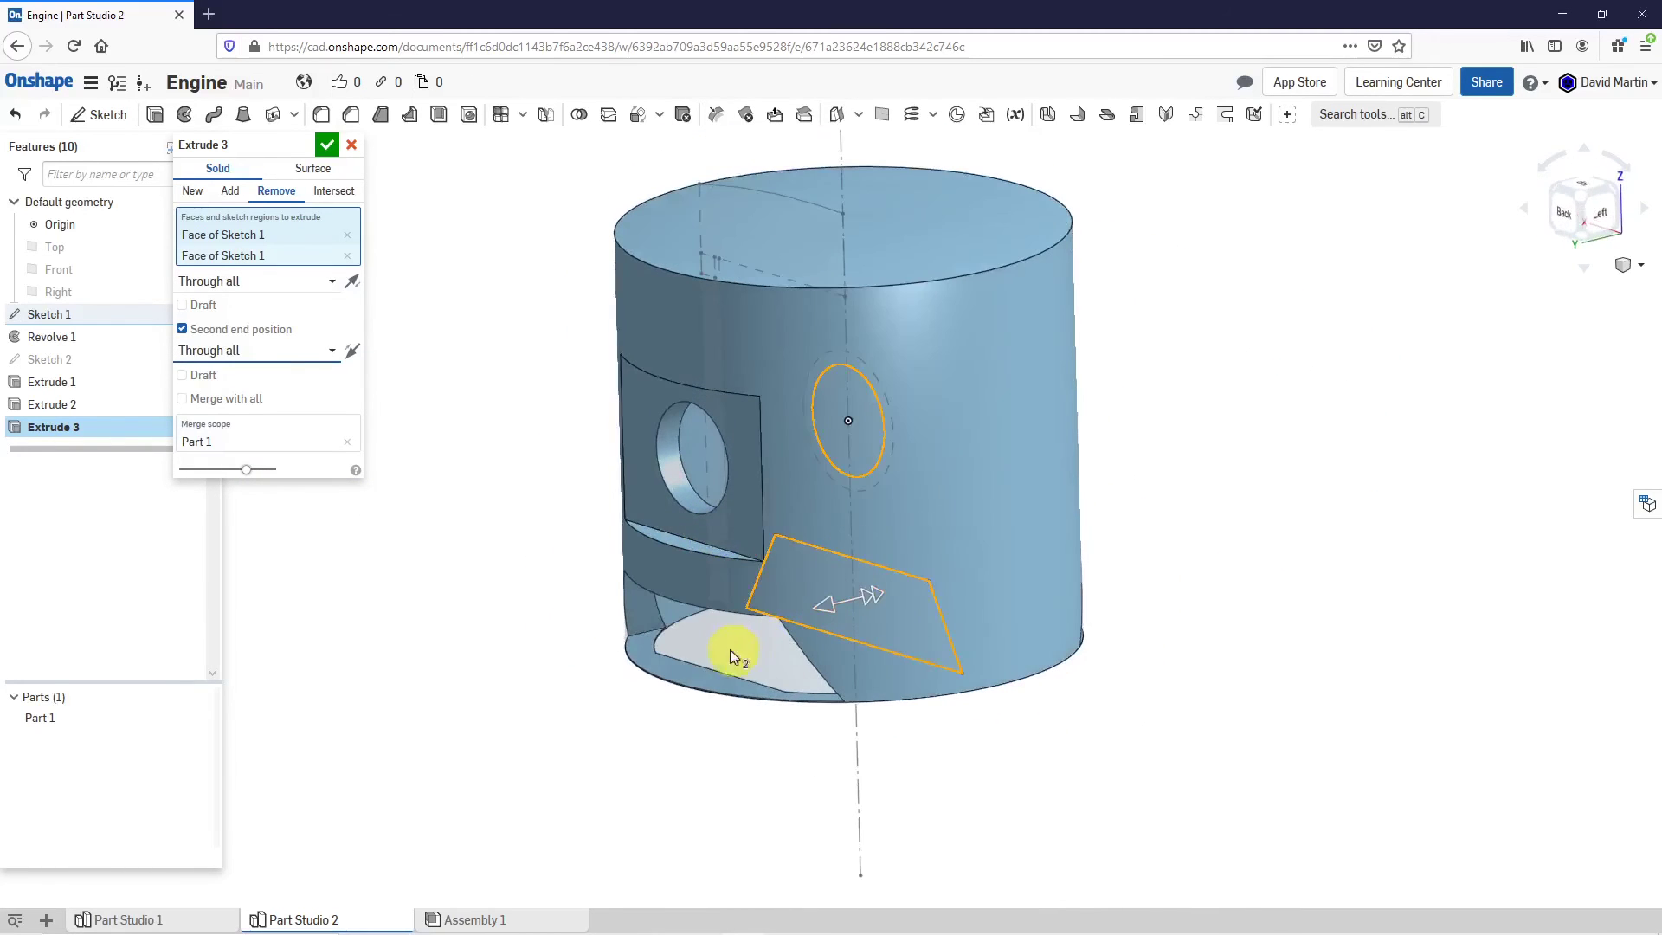
pyautogui.click(322, 145)
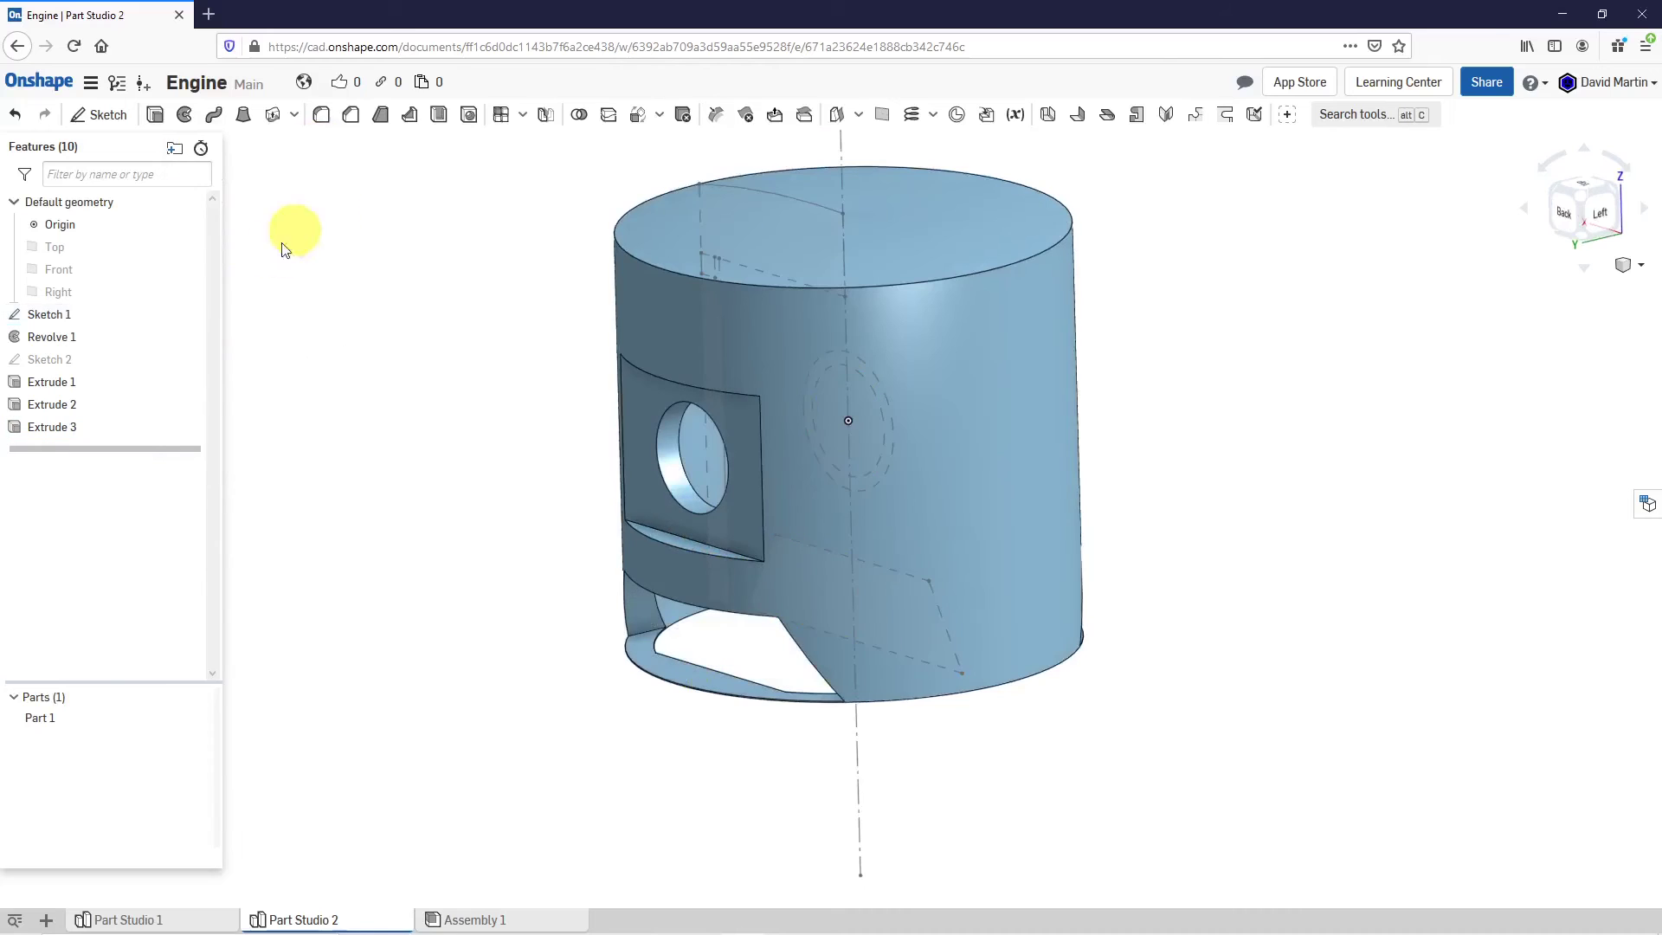
# Edit Sketch 1, viewed normal to its plane, making the trapezoid's base coincident with the lower edge of the 0.25 in wall profile, and accept.
pyautogui.click(61, 314)
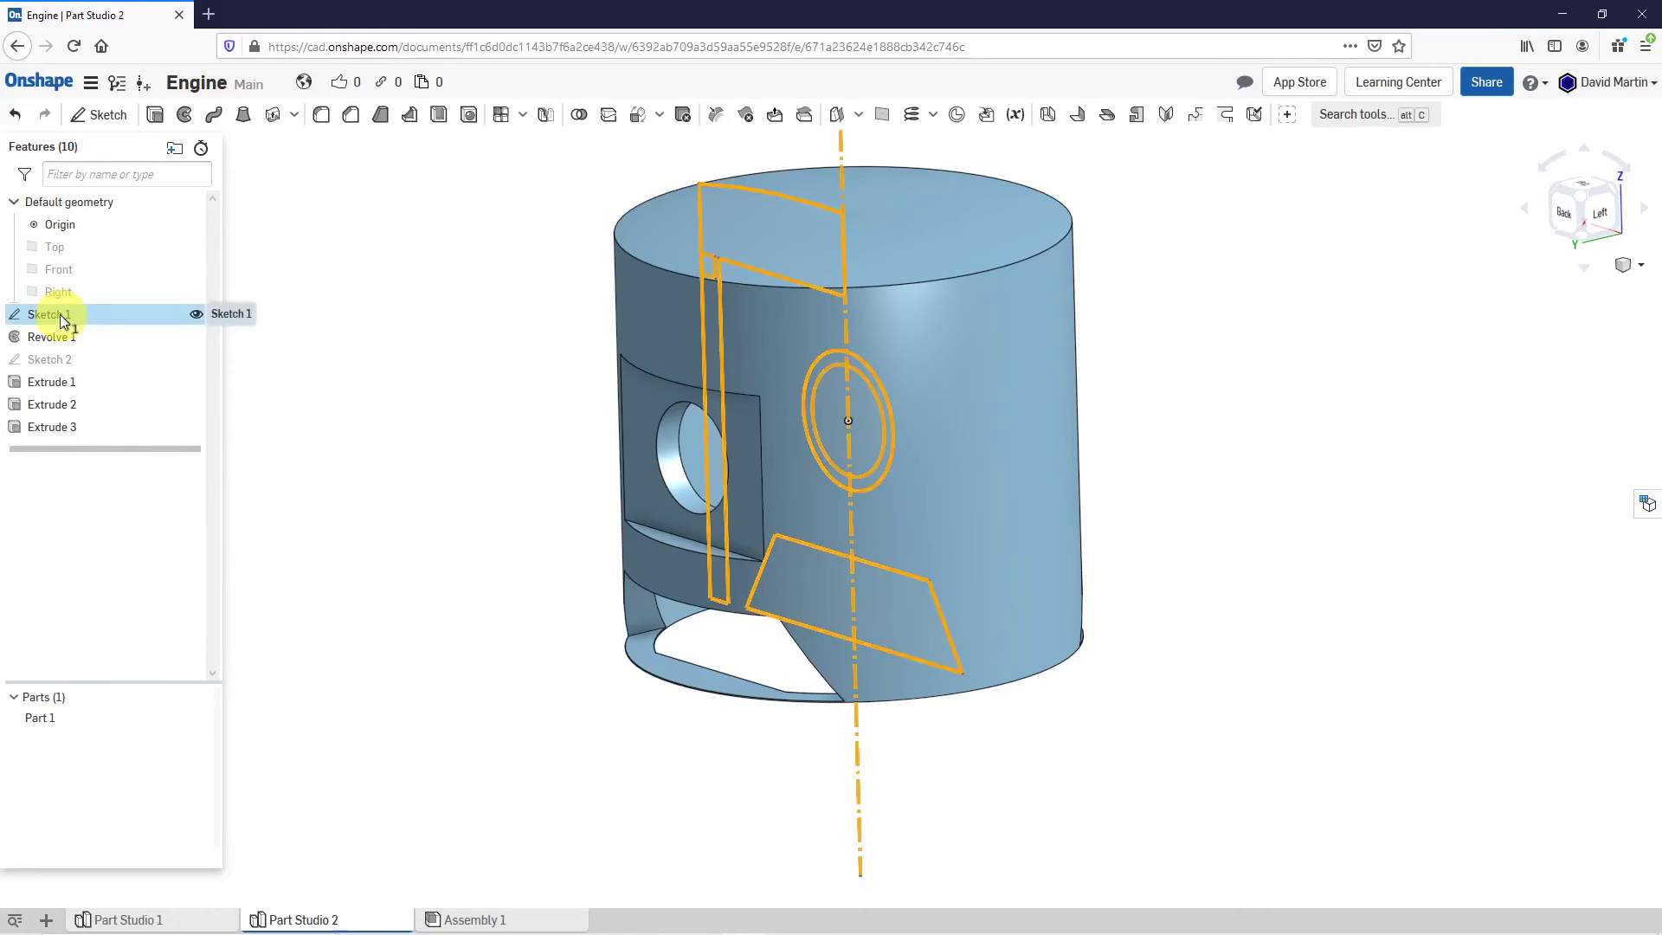
pyautogui.rightClick(60, 314)
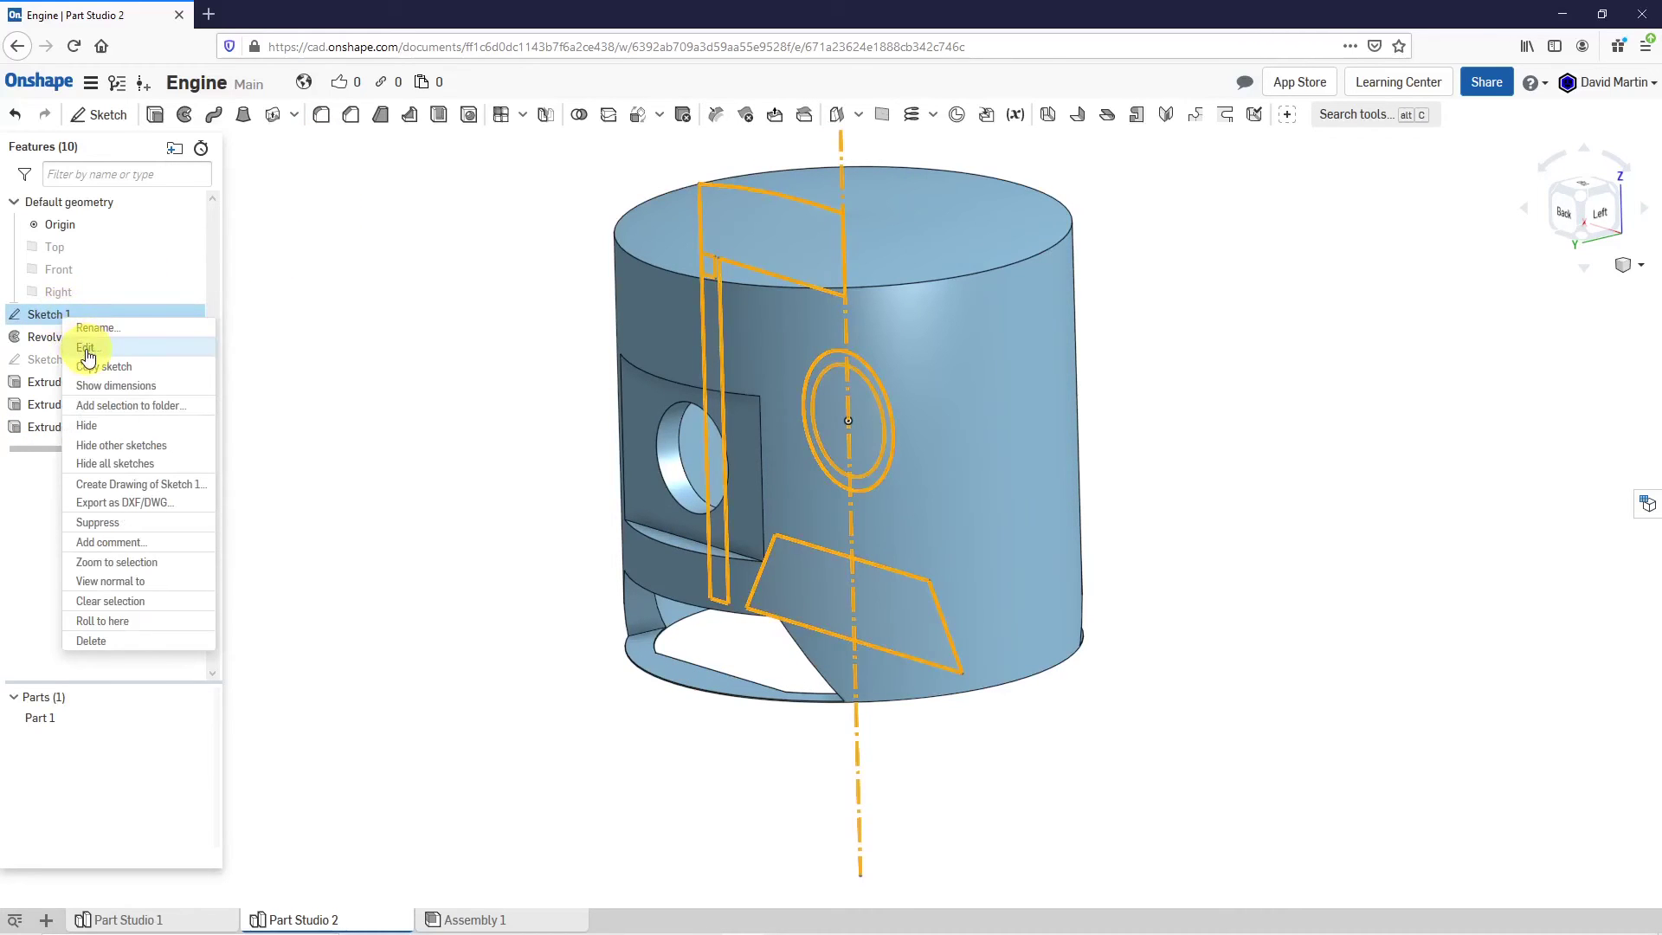
pyautogui.click(84, 350)
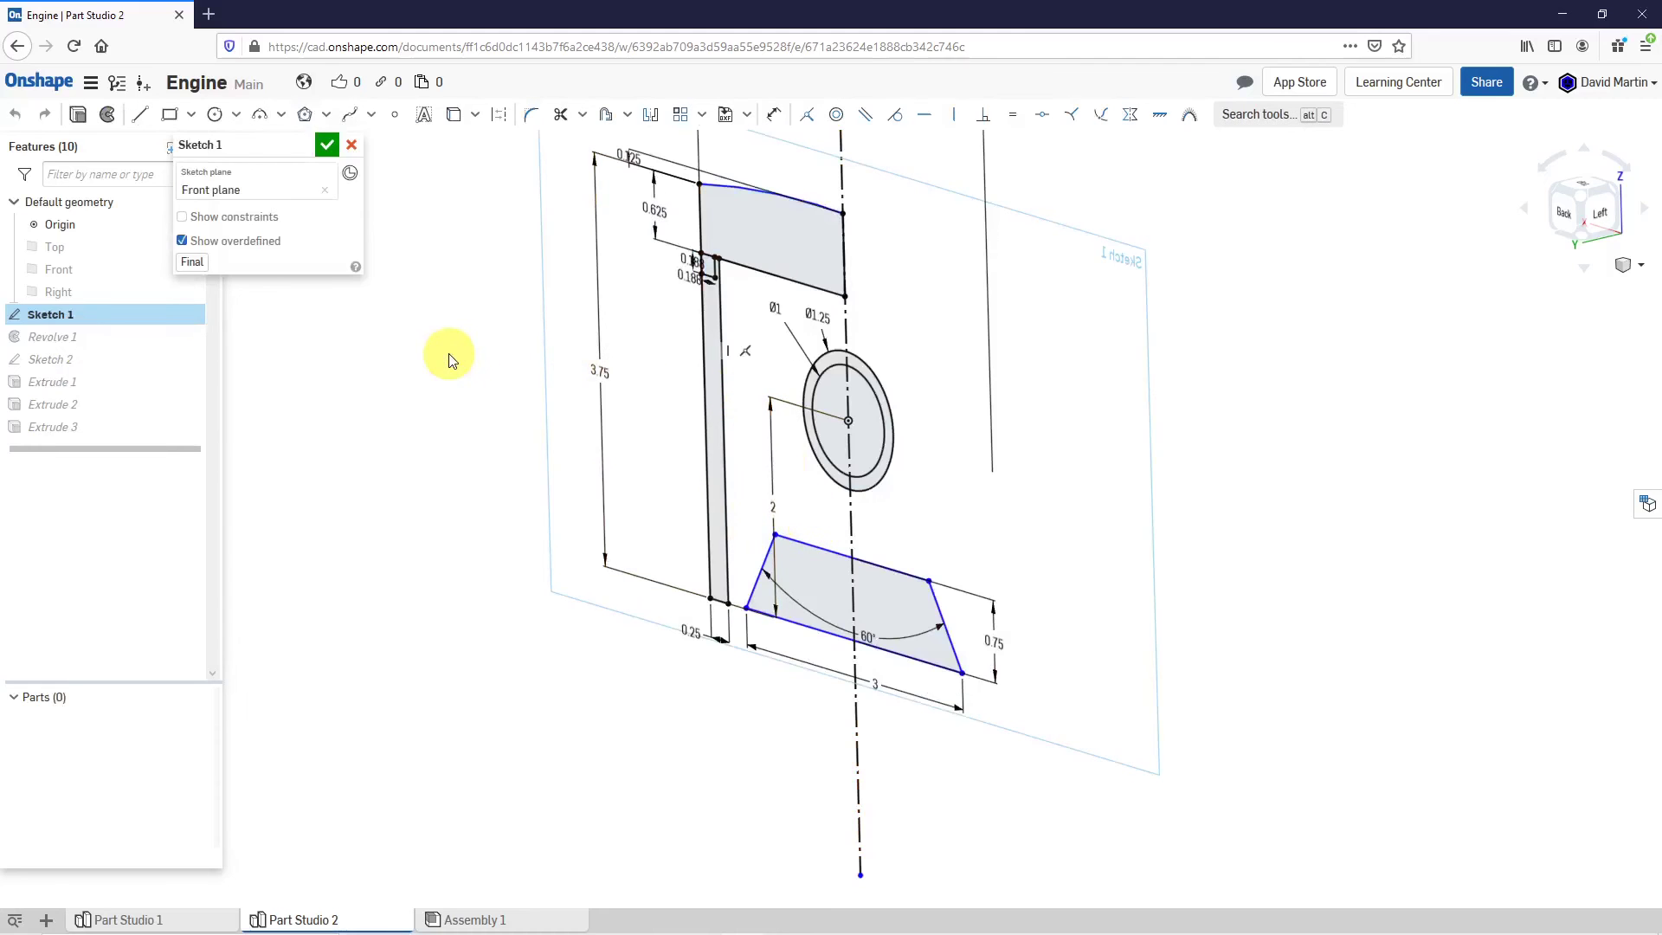
pyautogui.rightClick(449, 359)
pyautogui.click(520, 482)
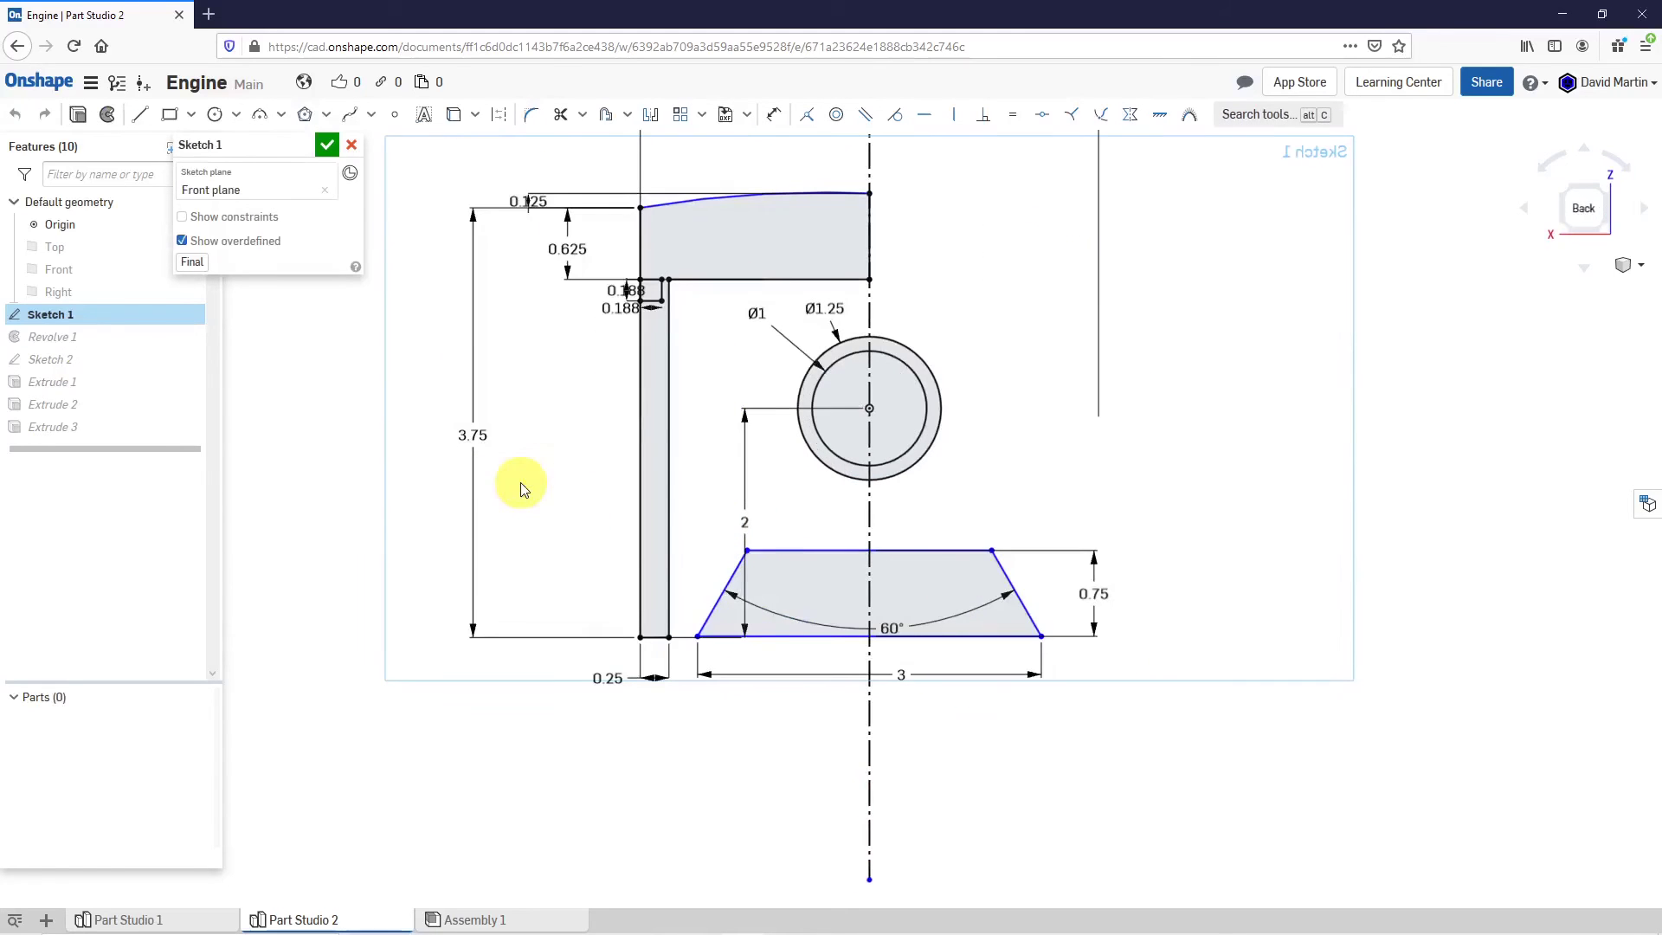
pyautogui.scroll(5, 716, 651)
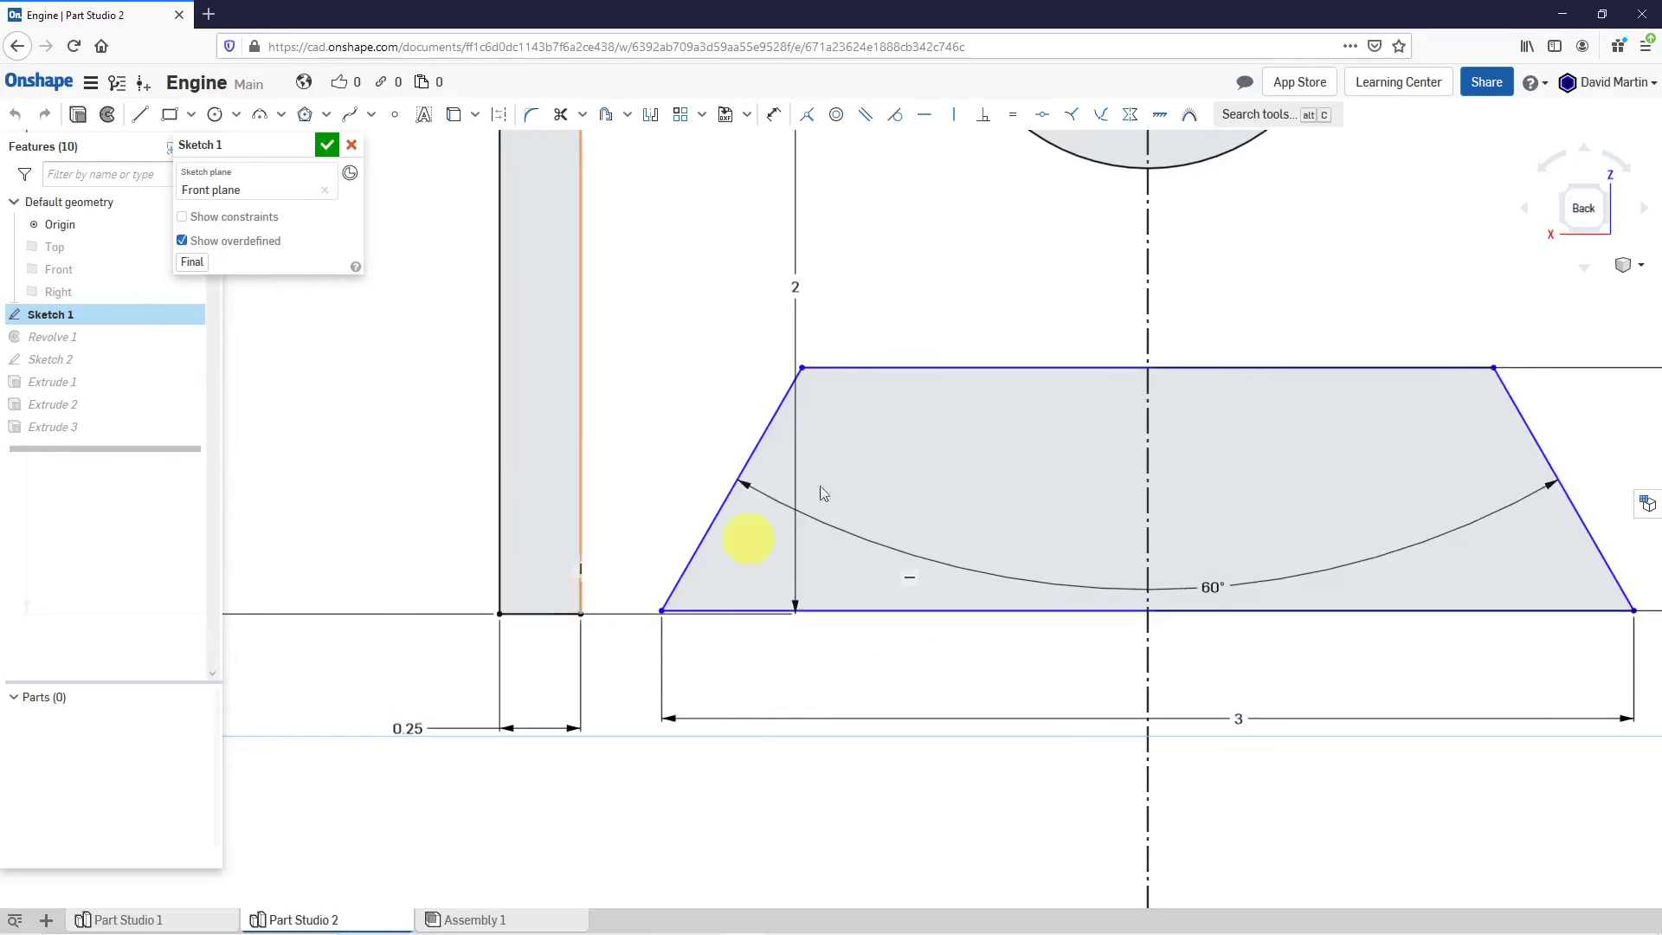
pyautogui.click(804, 118)
pyautogui.click(932, 603)
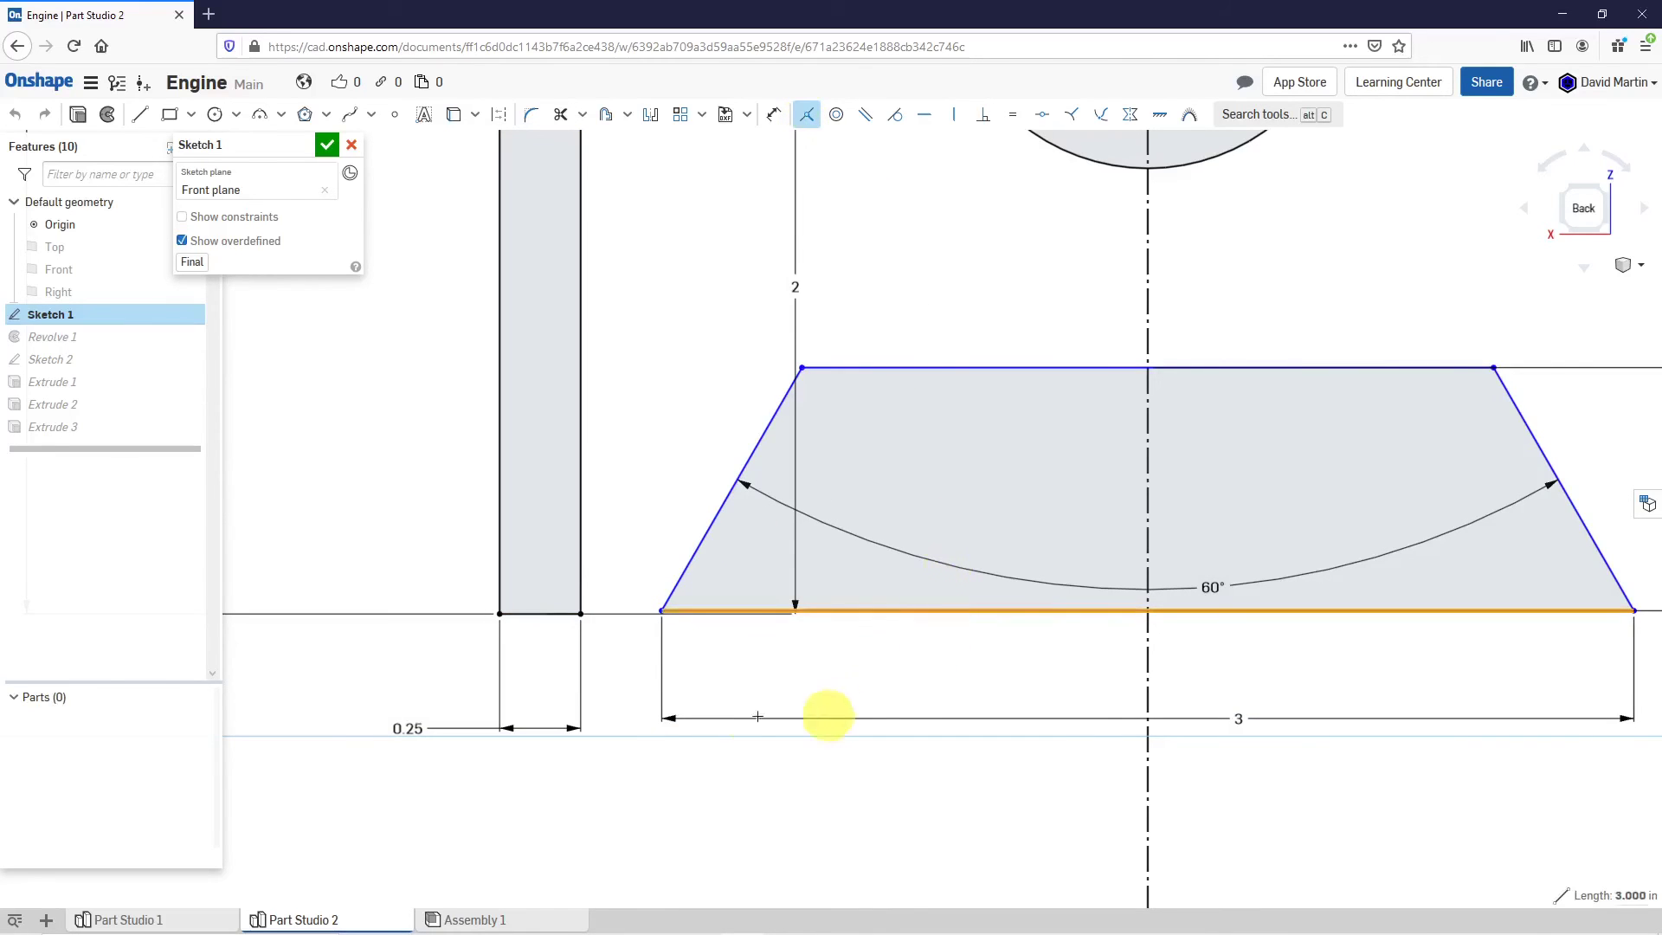
pyautogui.click(545, 622)
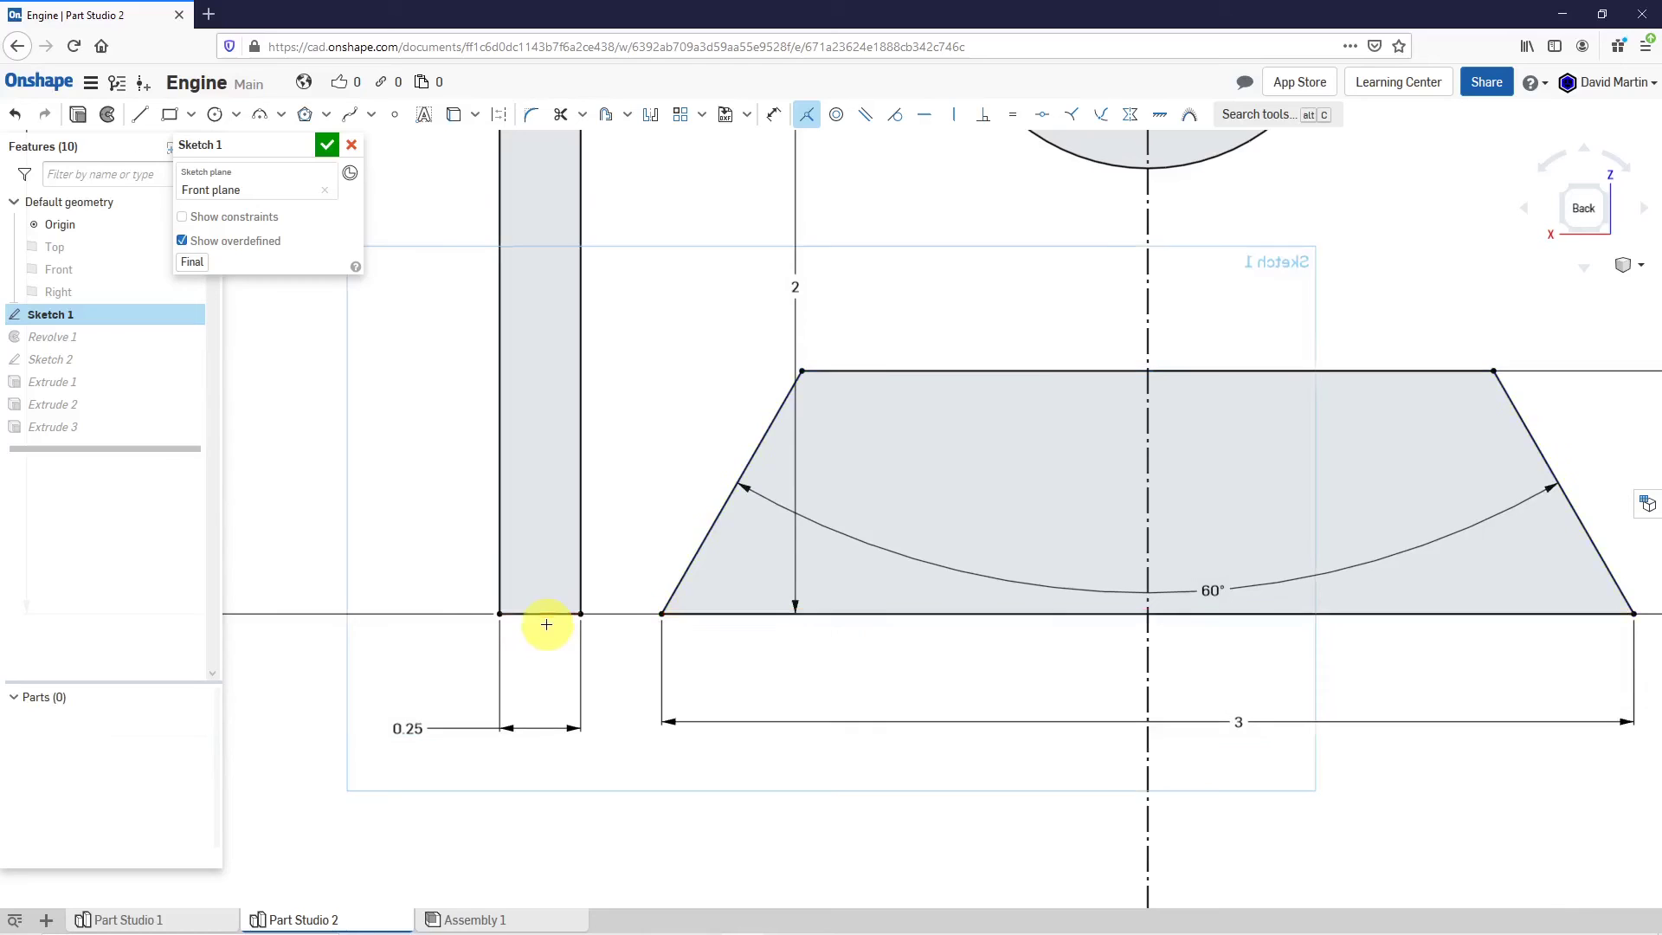
pyautogui.scroll(-6, 721, 546)
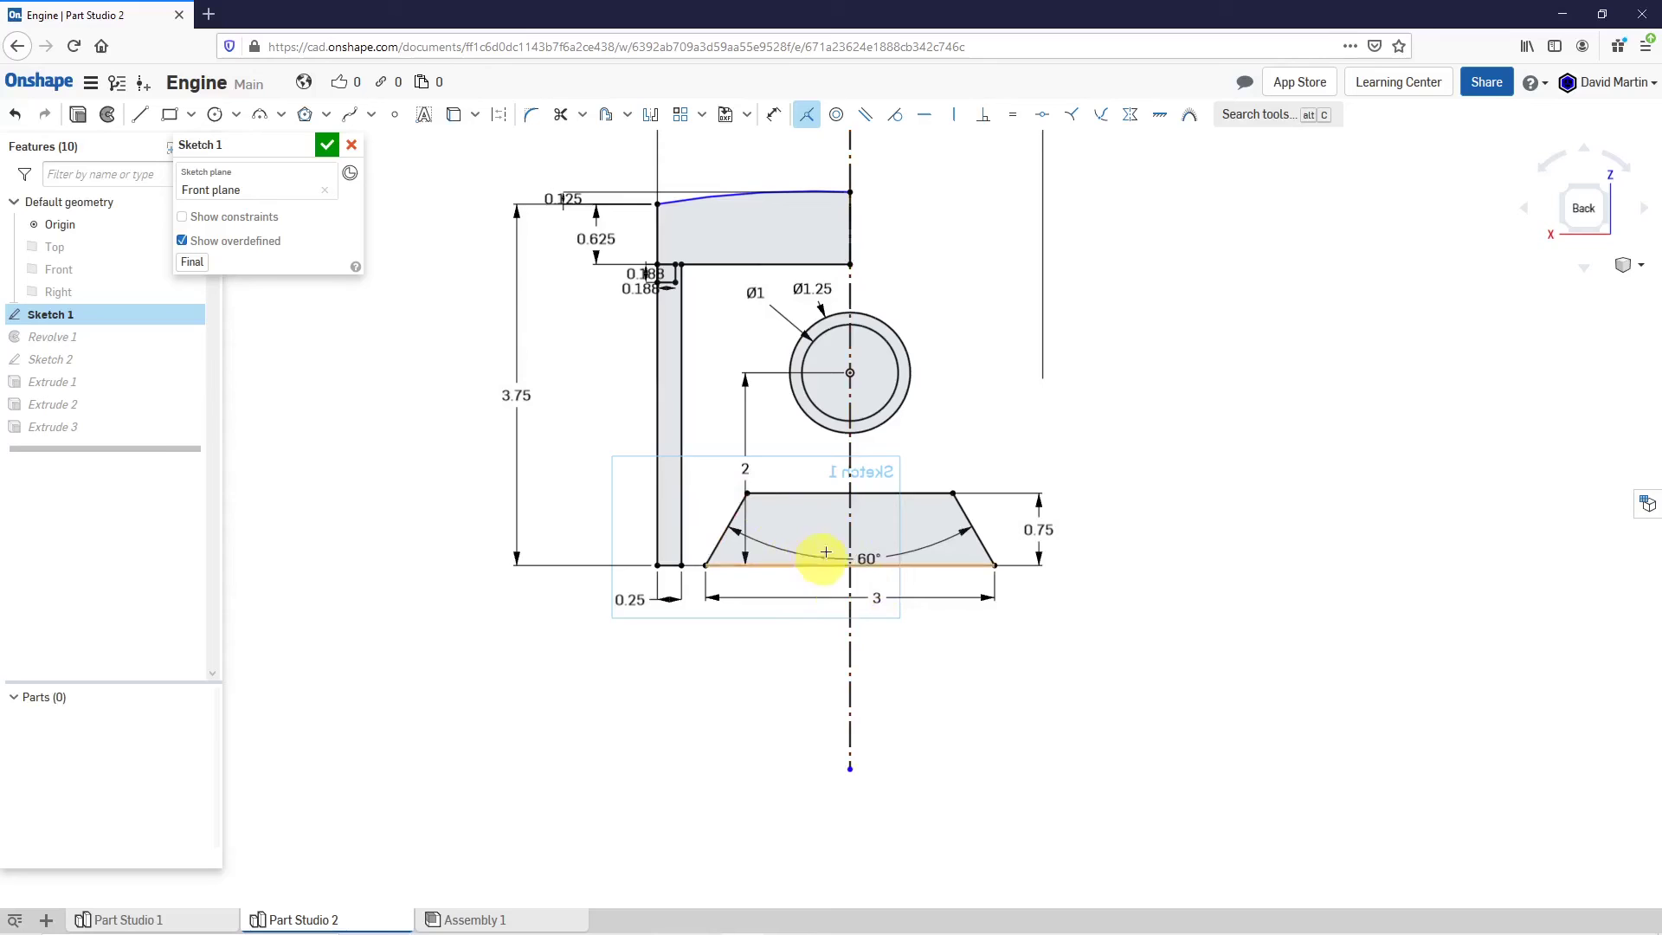
pyautogui.click(327, 145)
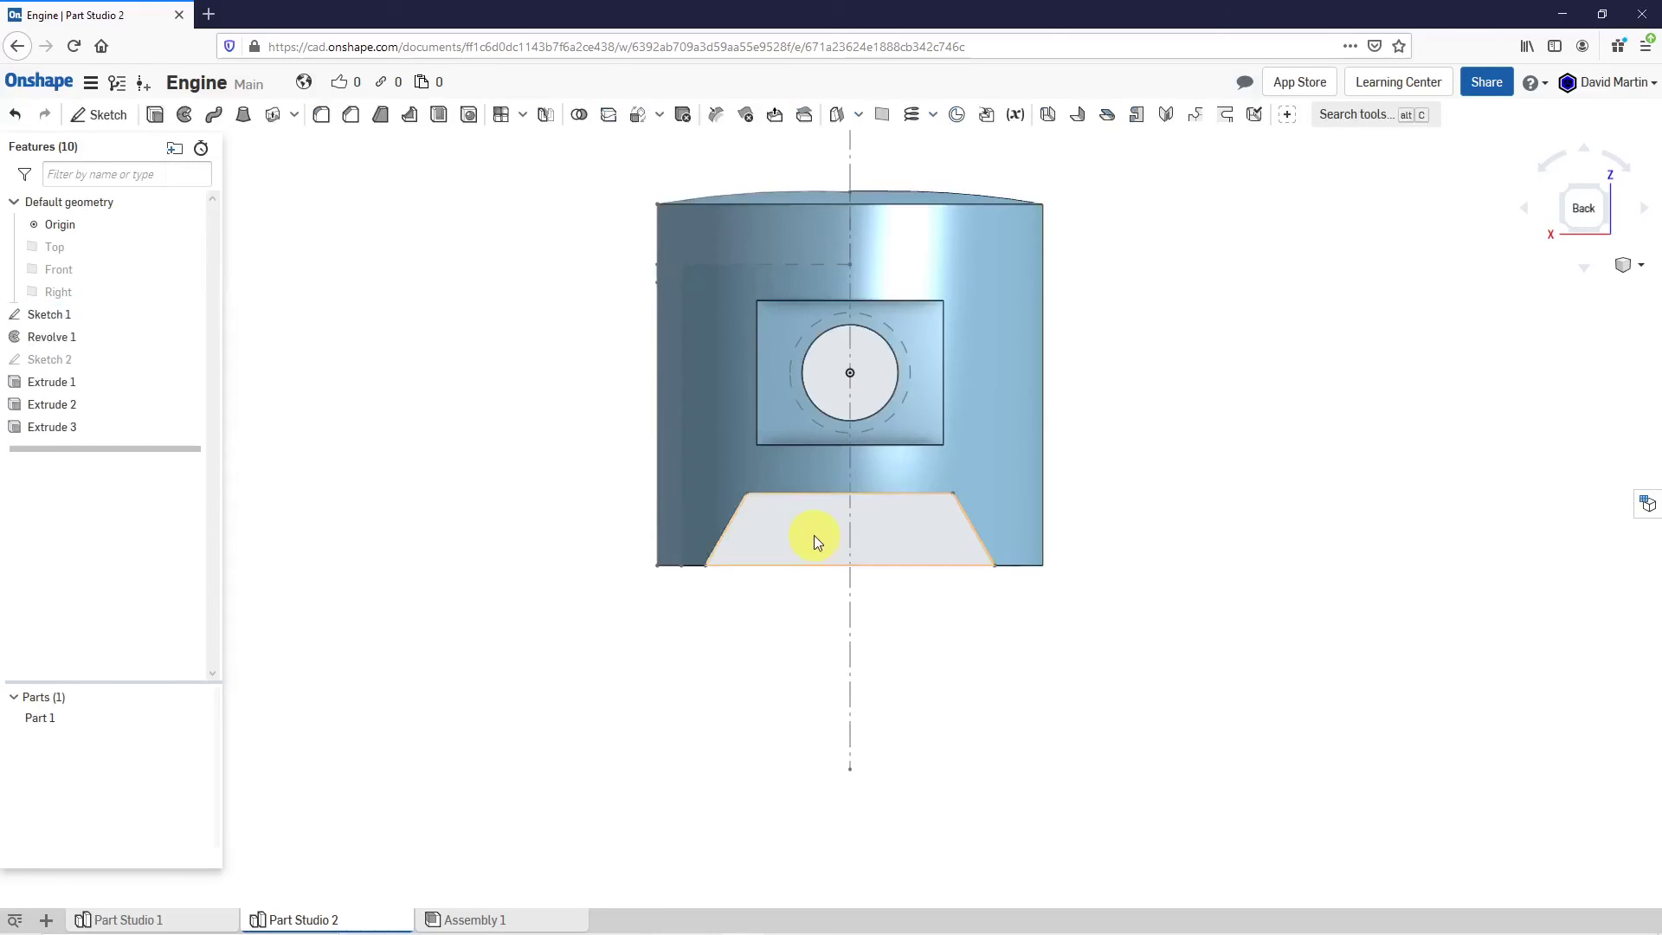
# Extrude Sketch 1's ring between the 1 in and 1.25 in circles, using Up to face at one boss's inner flat face.
pyautogui.moveTo(791, 432); pyautogui.dragTo(1012, 631, button='right')
pyautogui.scroll(-3, 1013, 631)
pyautogui.scroll(6, 770, 532)
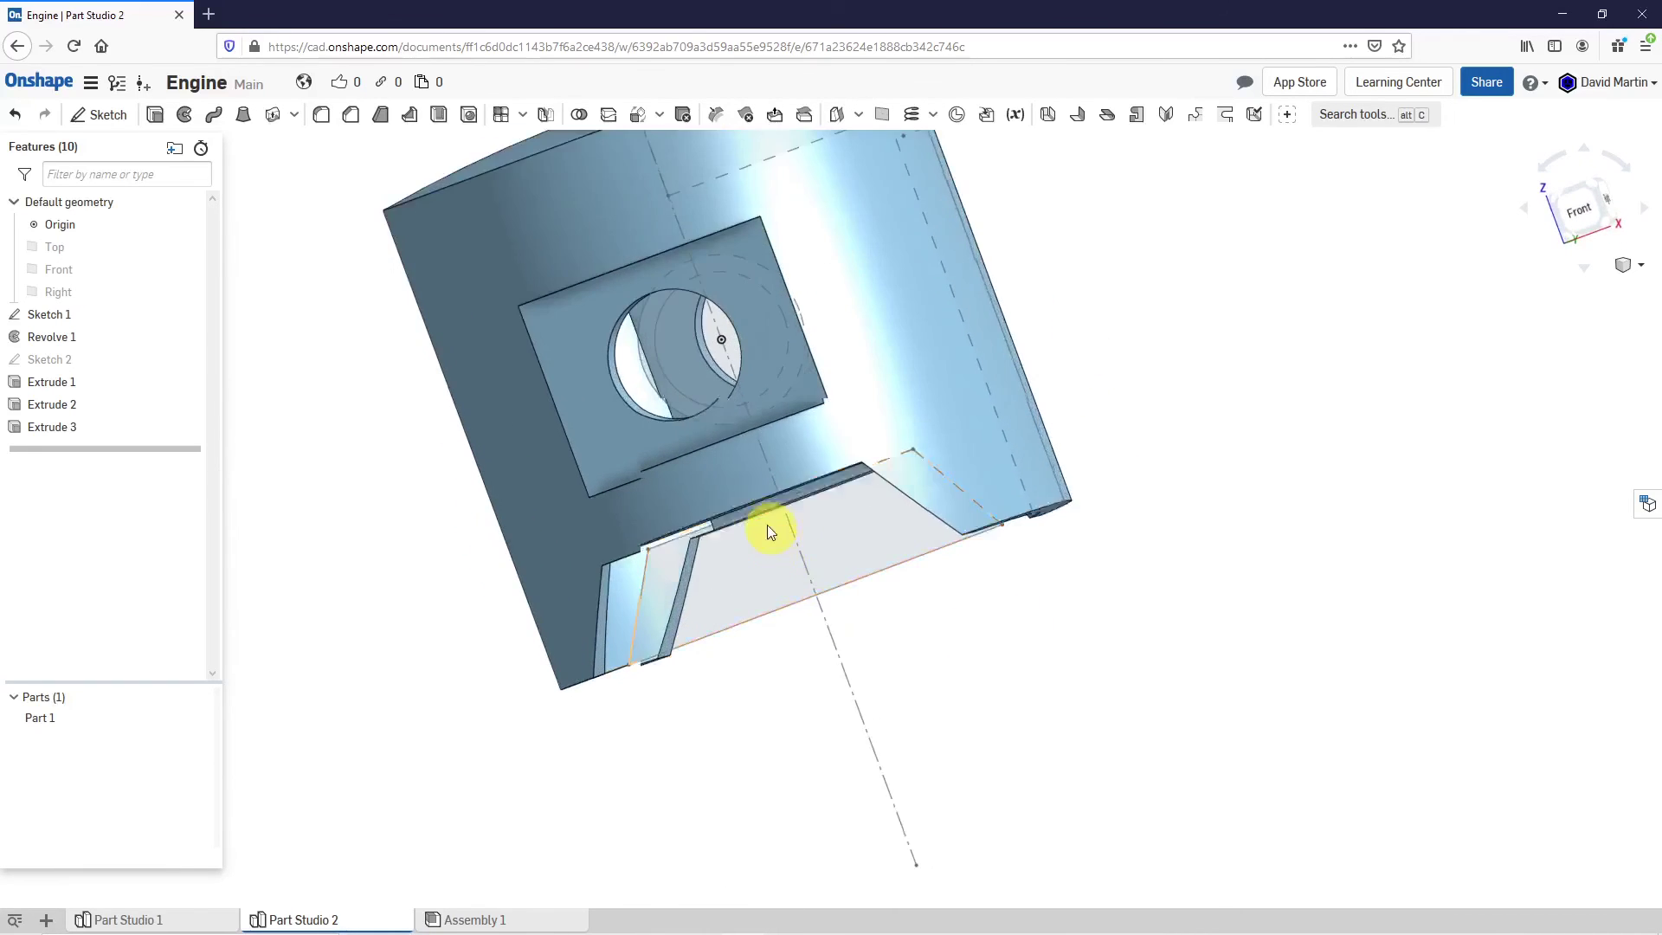
pyautogui.scroll(-5, 770, 532)
pyautogui.moveTo(730, 475); pyautogui.dragTo(741, 482, button='right')
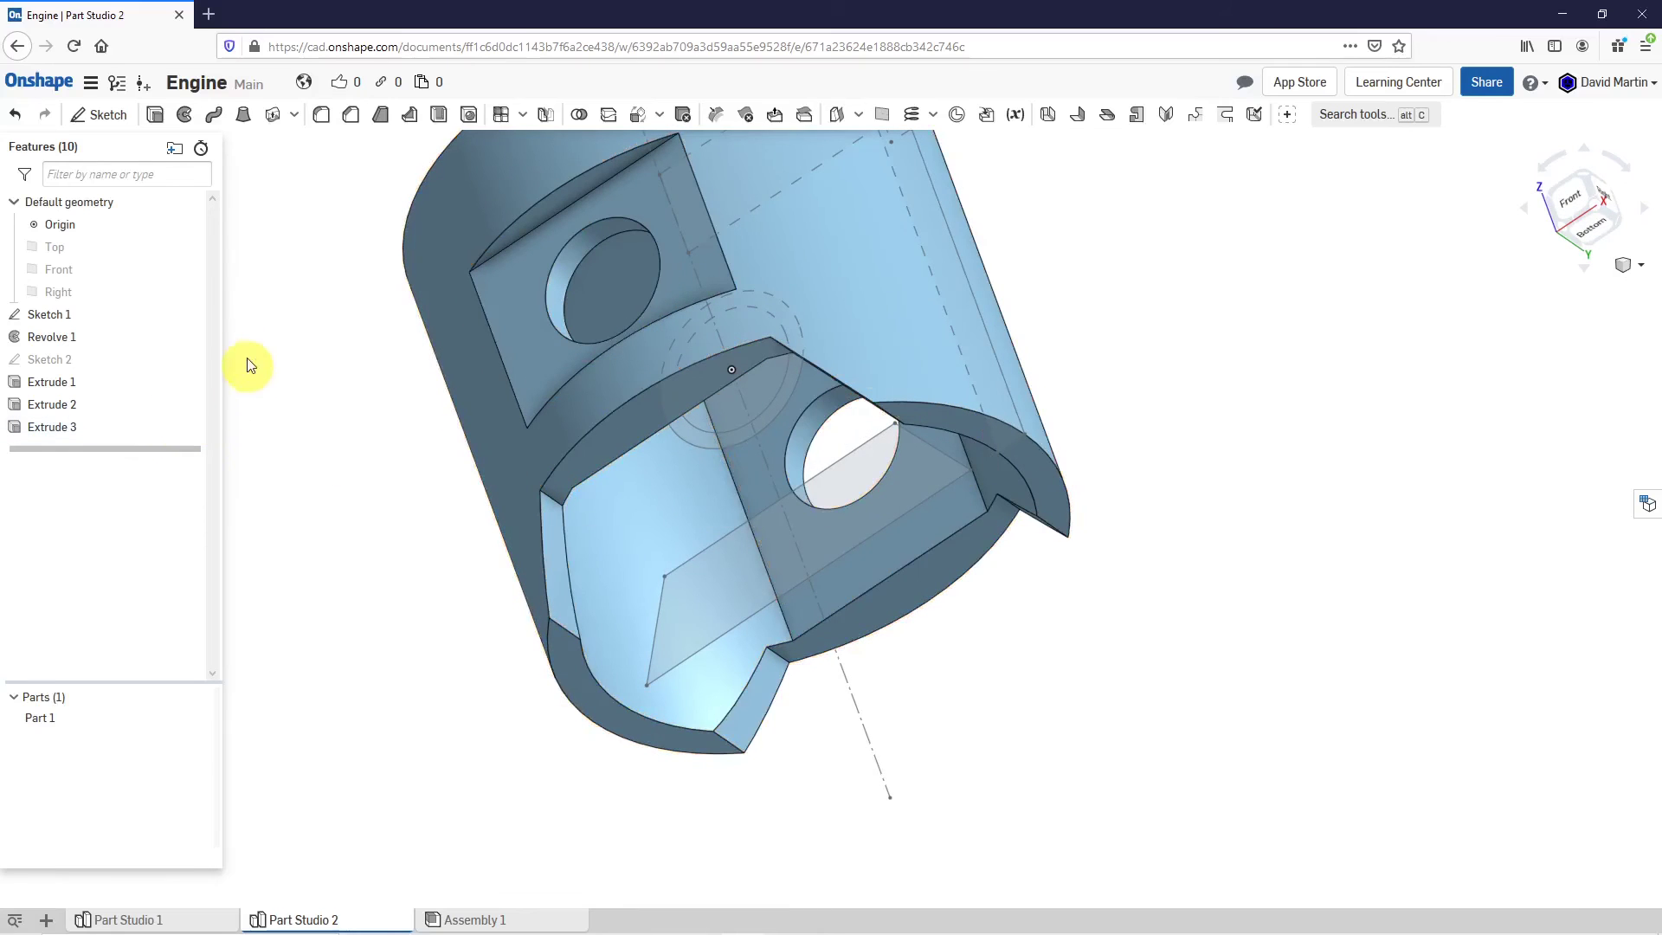
pyautogui.click(730, 440)
pyautogui.moveTo(820, 588); pyautogui.dragTo(663, 527, button='right')
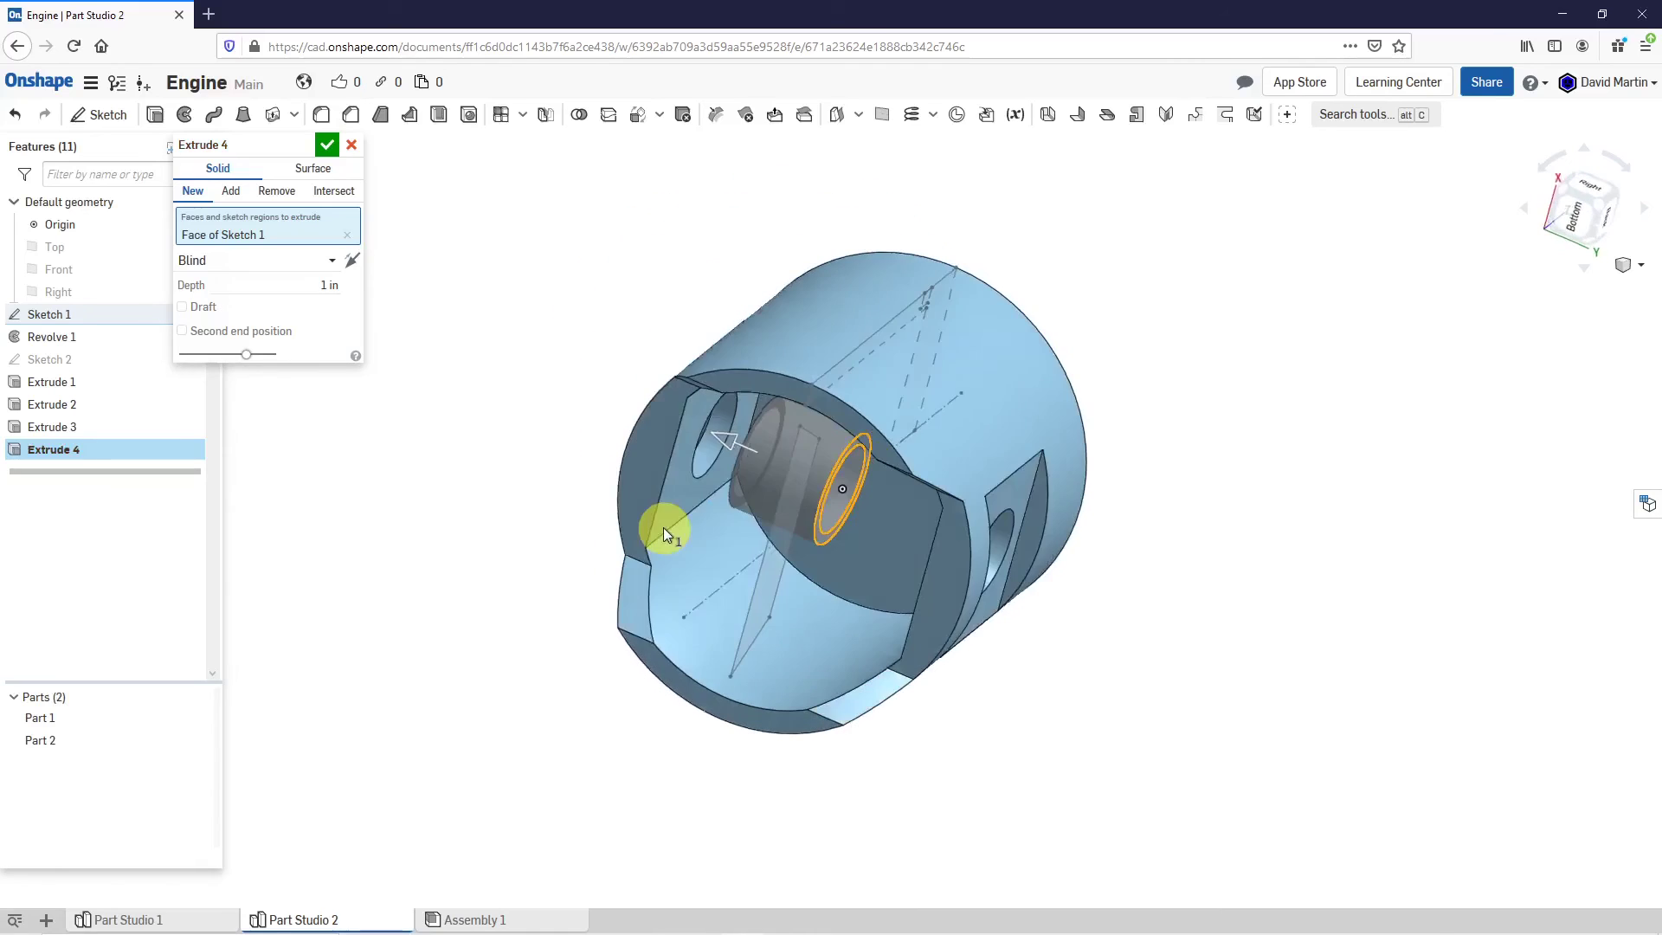
pyautogui.click(295, 265)
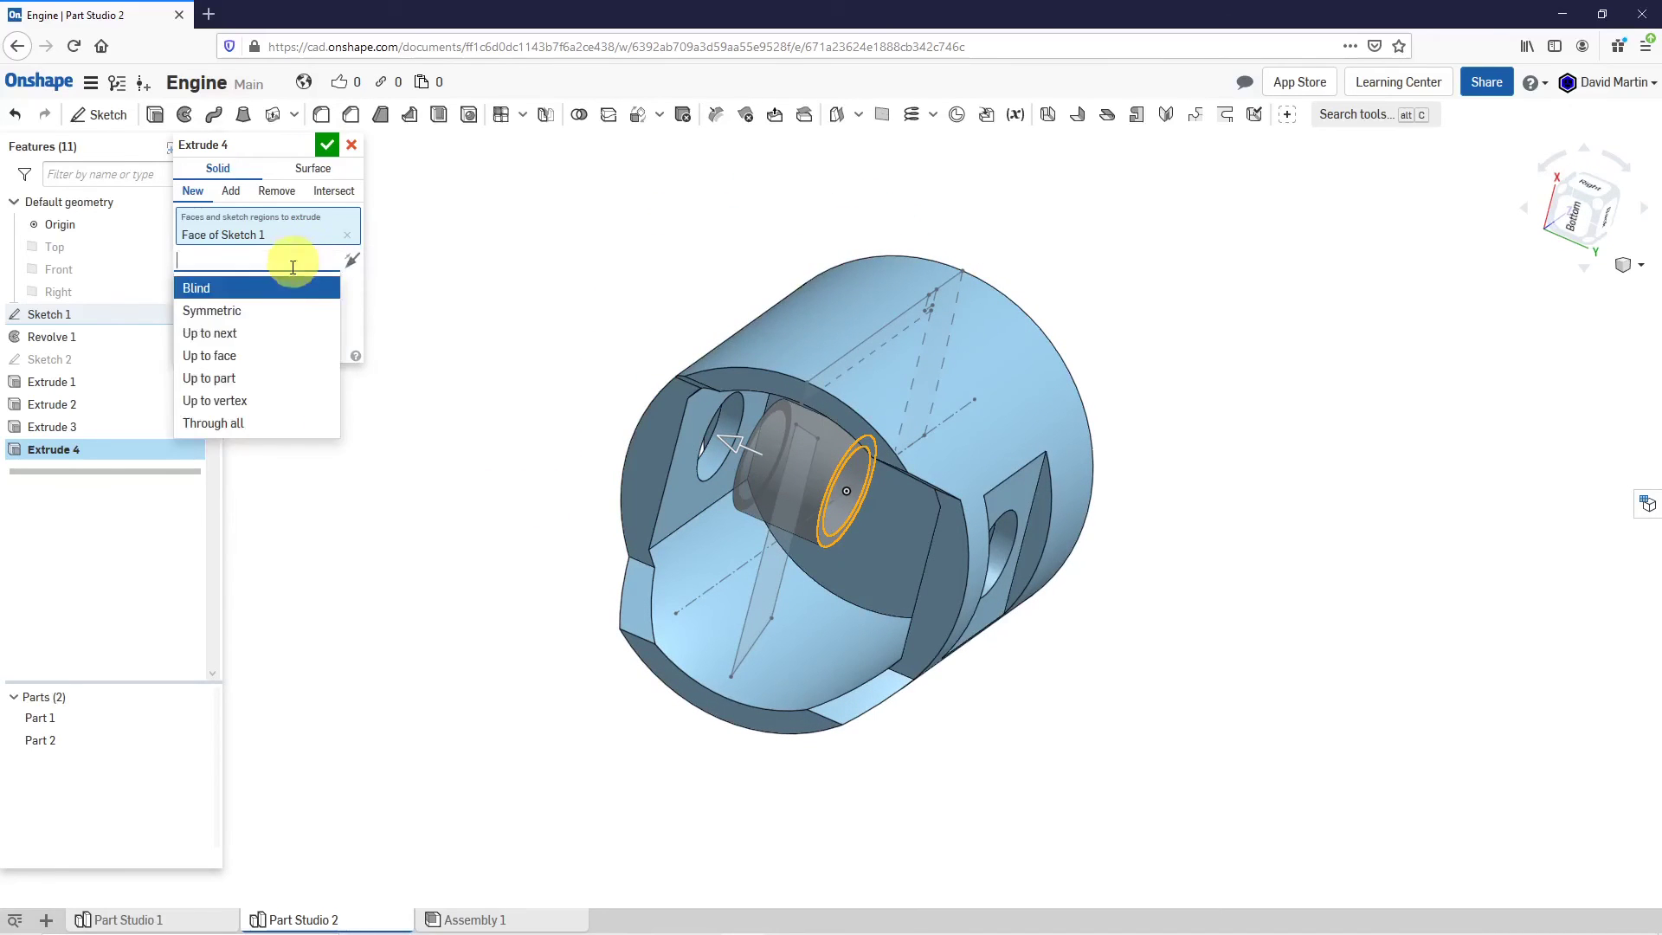
pyautogui.click(268, 358)
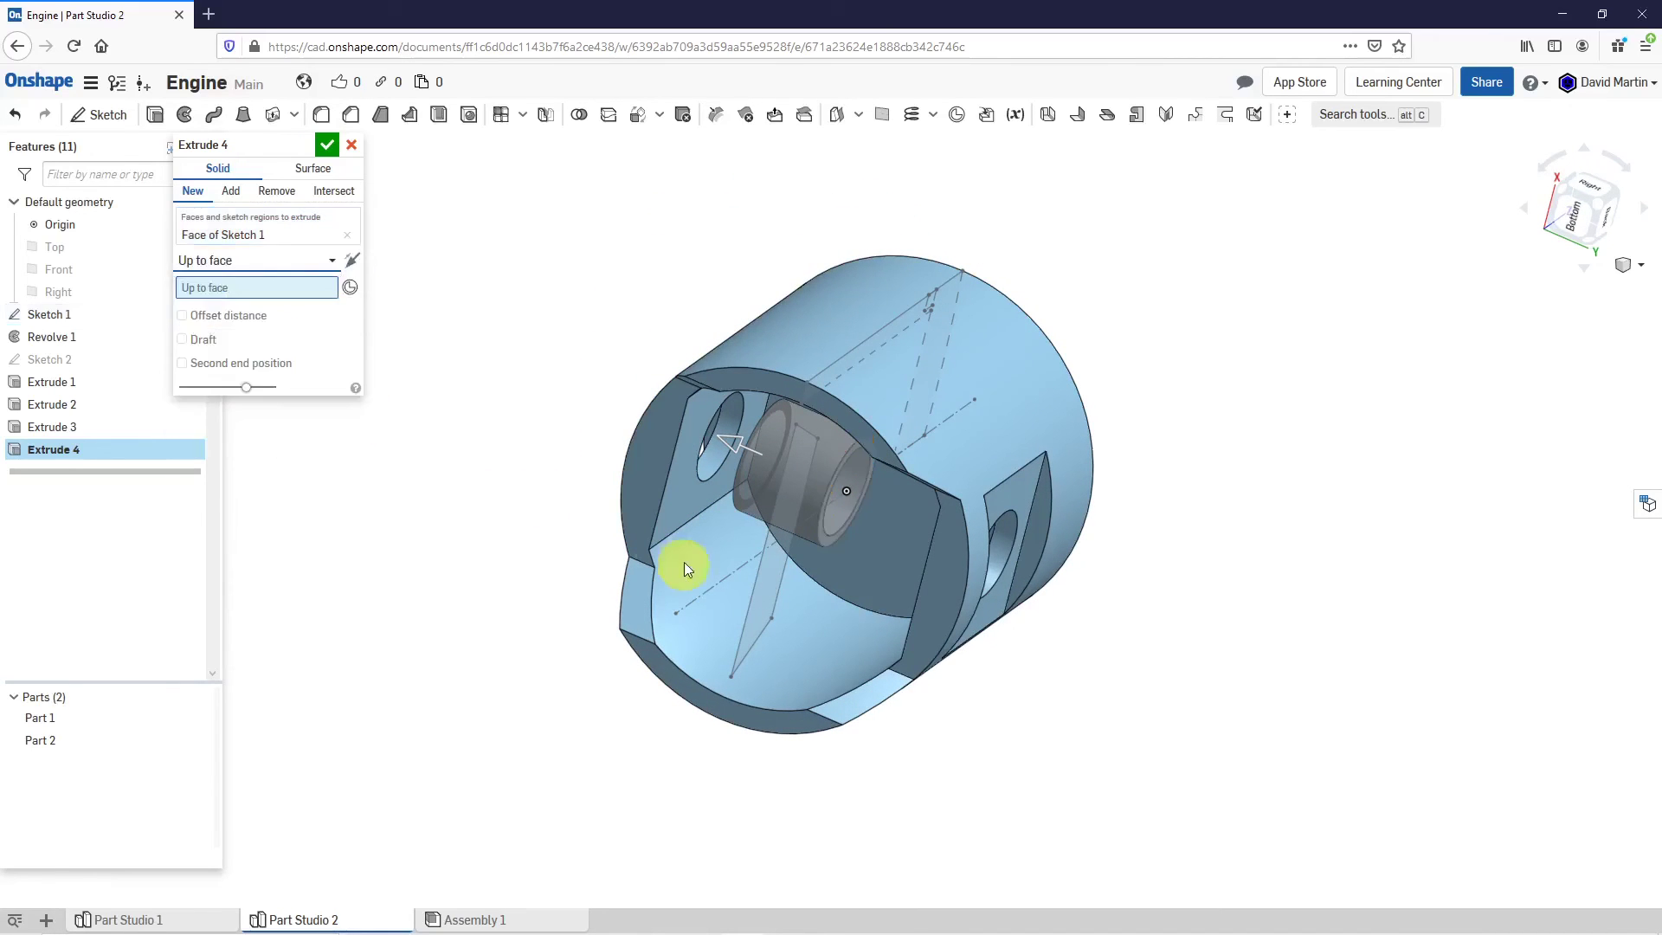
pyautogui.click(698, 491)
# Add the ring extrusion to the part with a second end position, Up to face at the opposite boss's inner flat face, and accept.
pyautogui.moveTo(750, 540); pyautogui.dragTo(792, 532, button='right')
pyautogui.click(260, 383)
pyautogui.moveTo(408, 508); pyautogui.dragTo(519, 524, button='right')
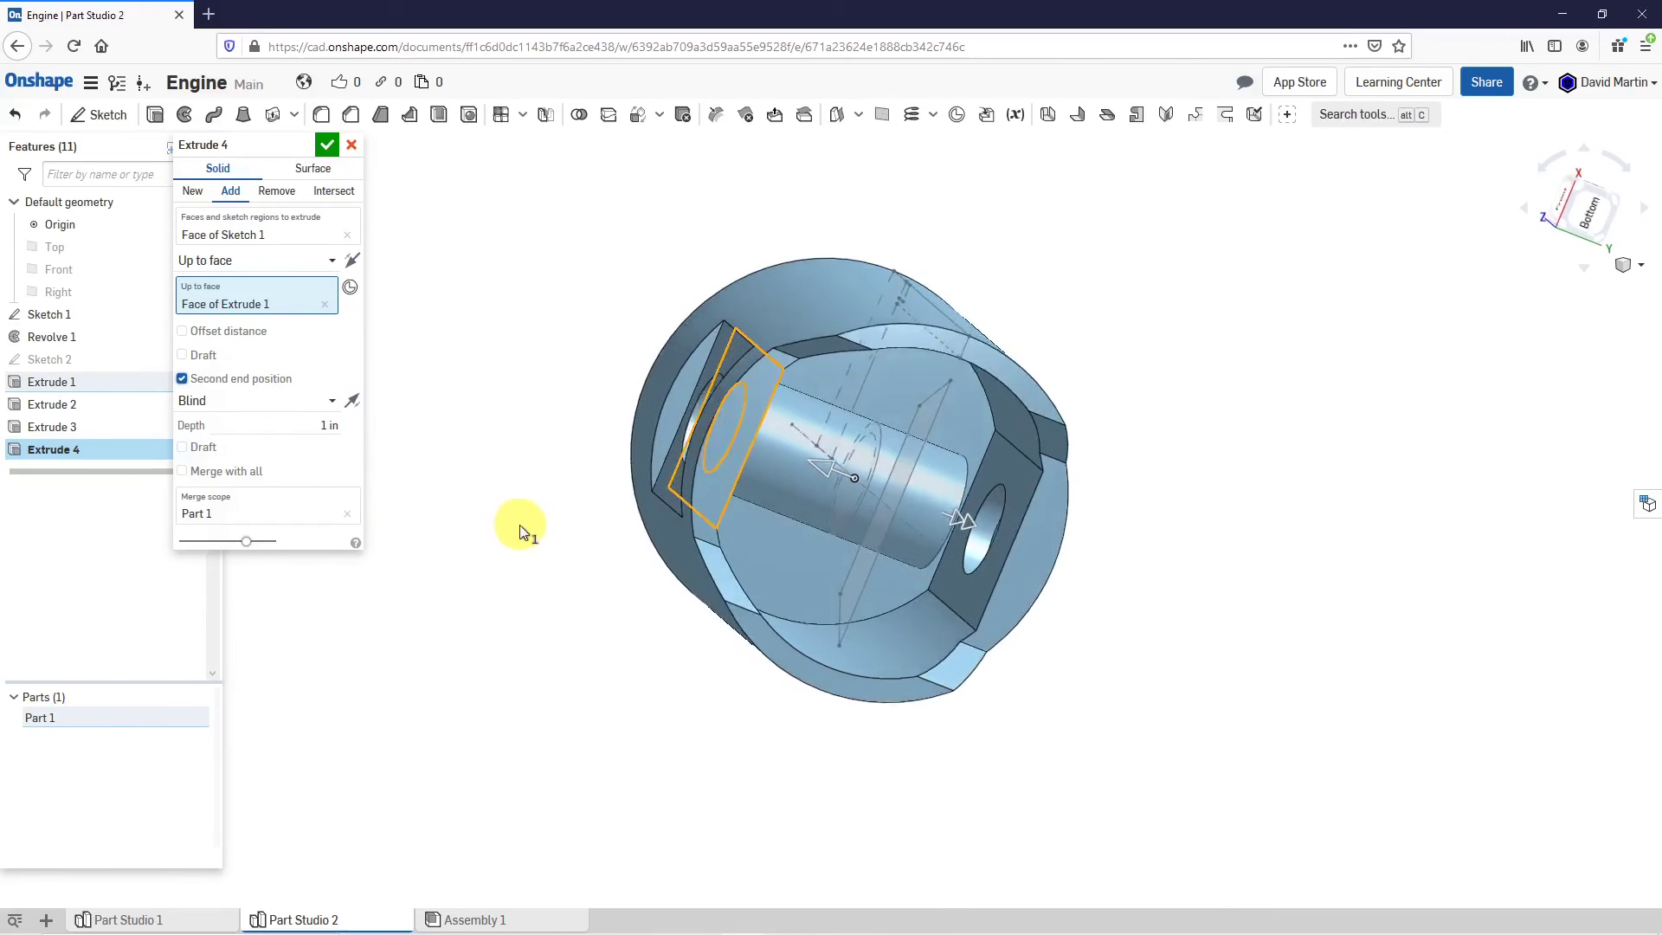
pyautogui.click(259, 399)
pyautogui.click(277, 474)
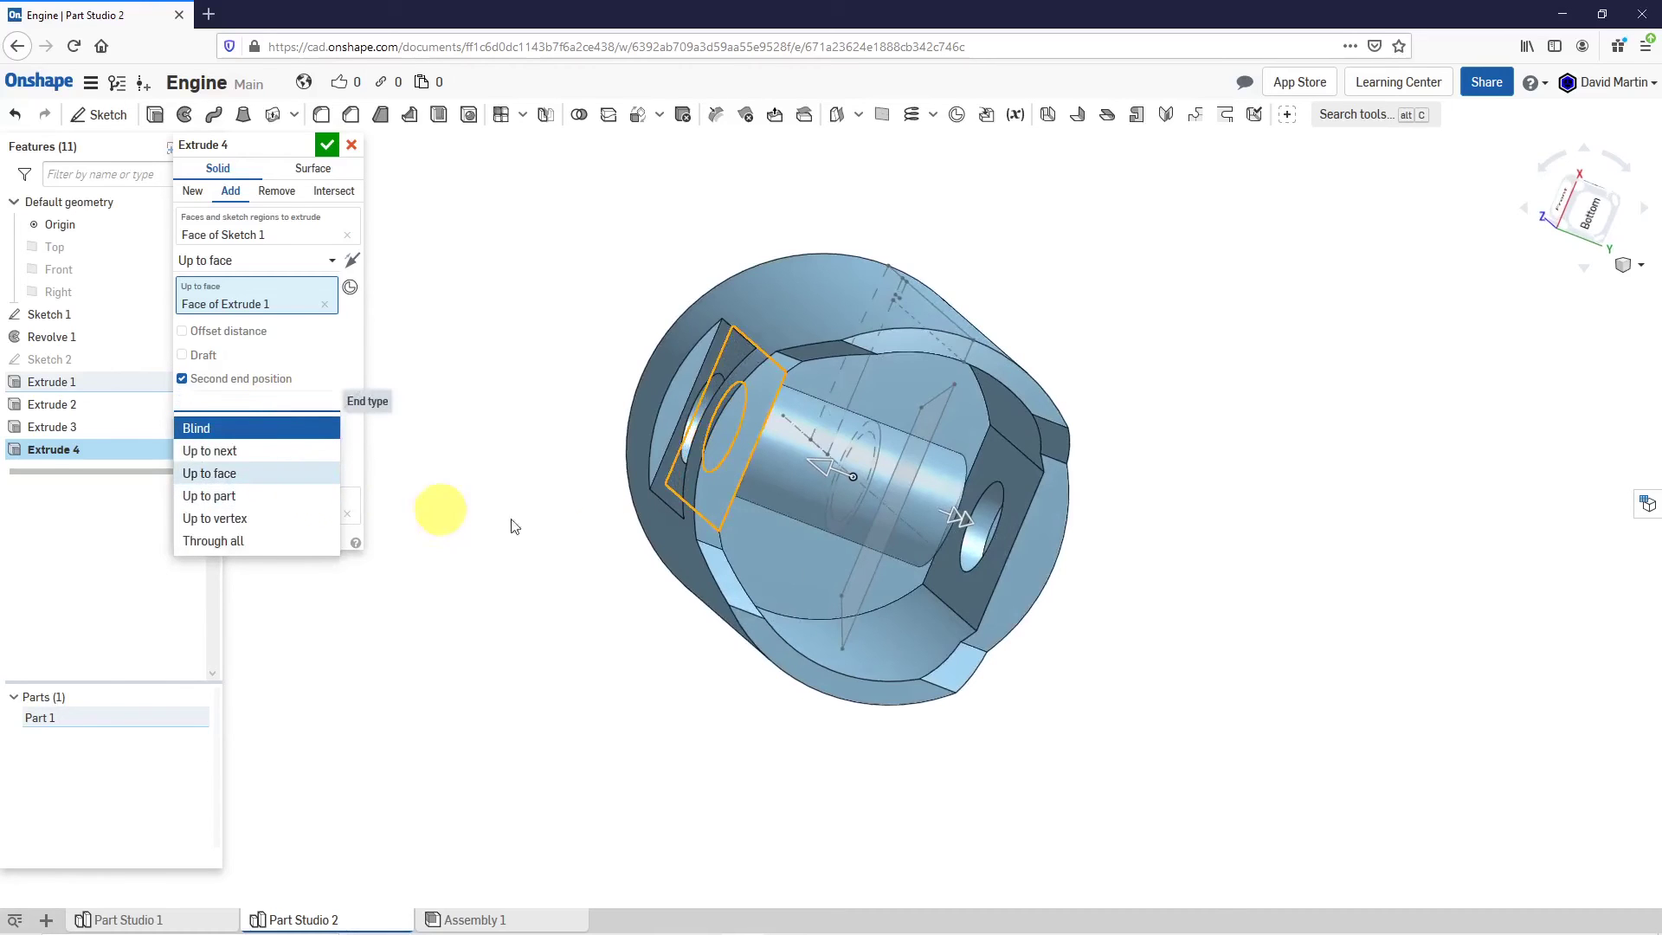
pyautogui.click(961, 592)
pyautogui.moveTo(936, 599); pyautogui.dragTo(844, 519, button='right')
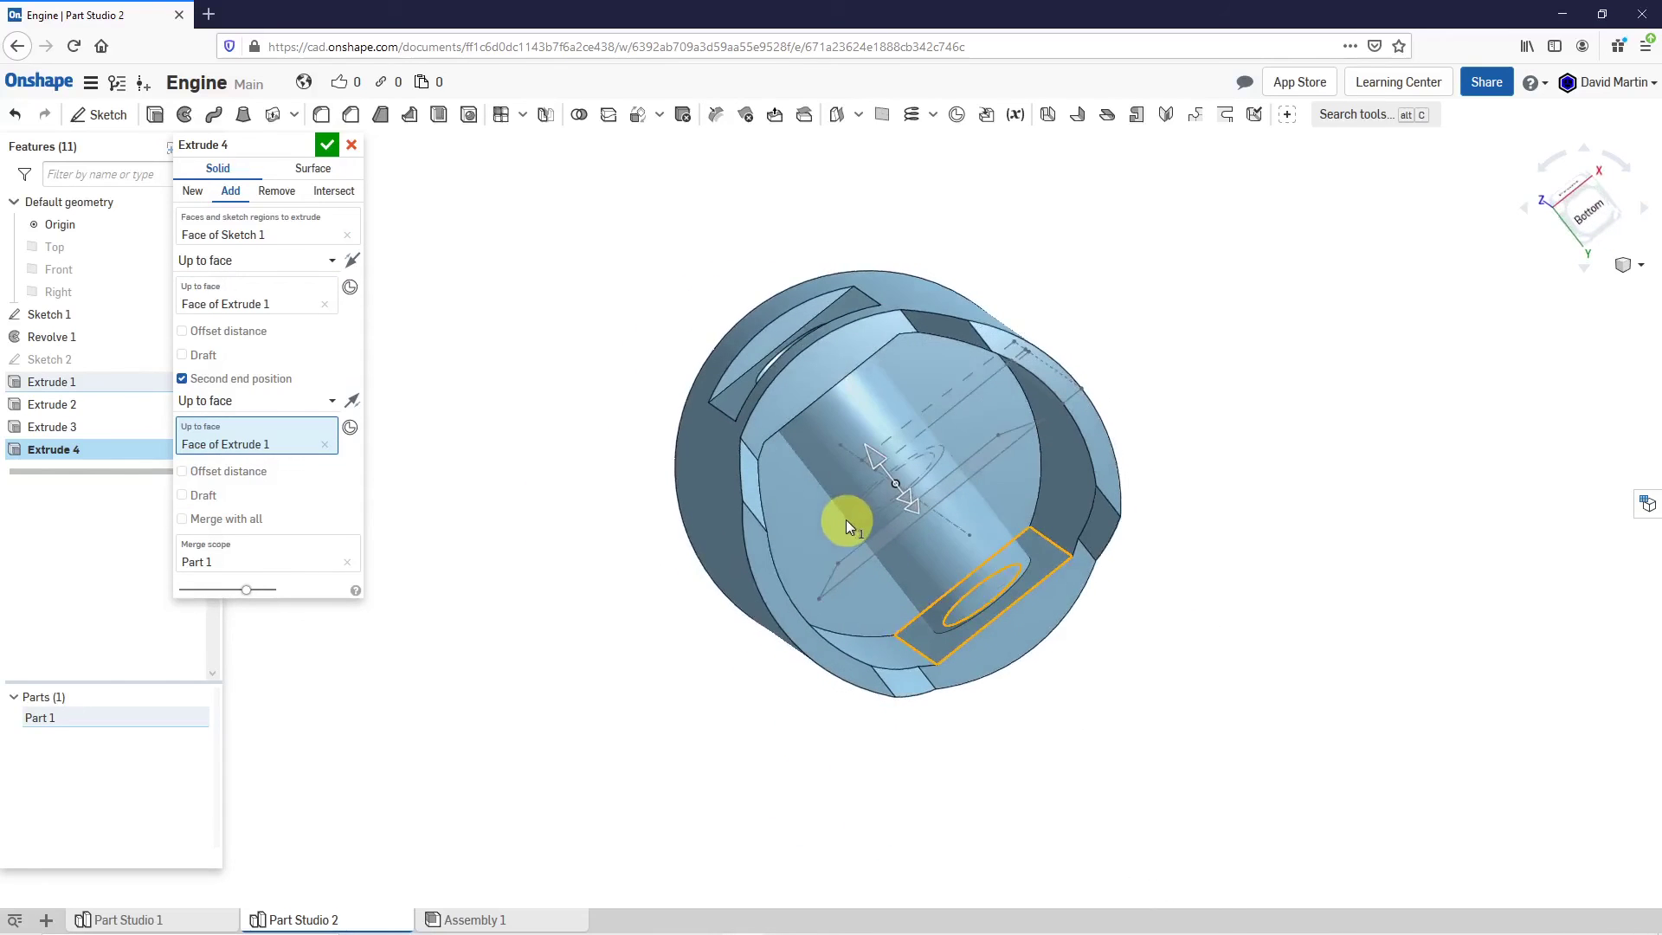
pyautogui.click(327, 147)
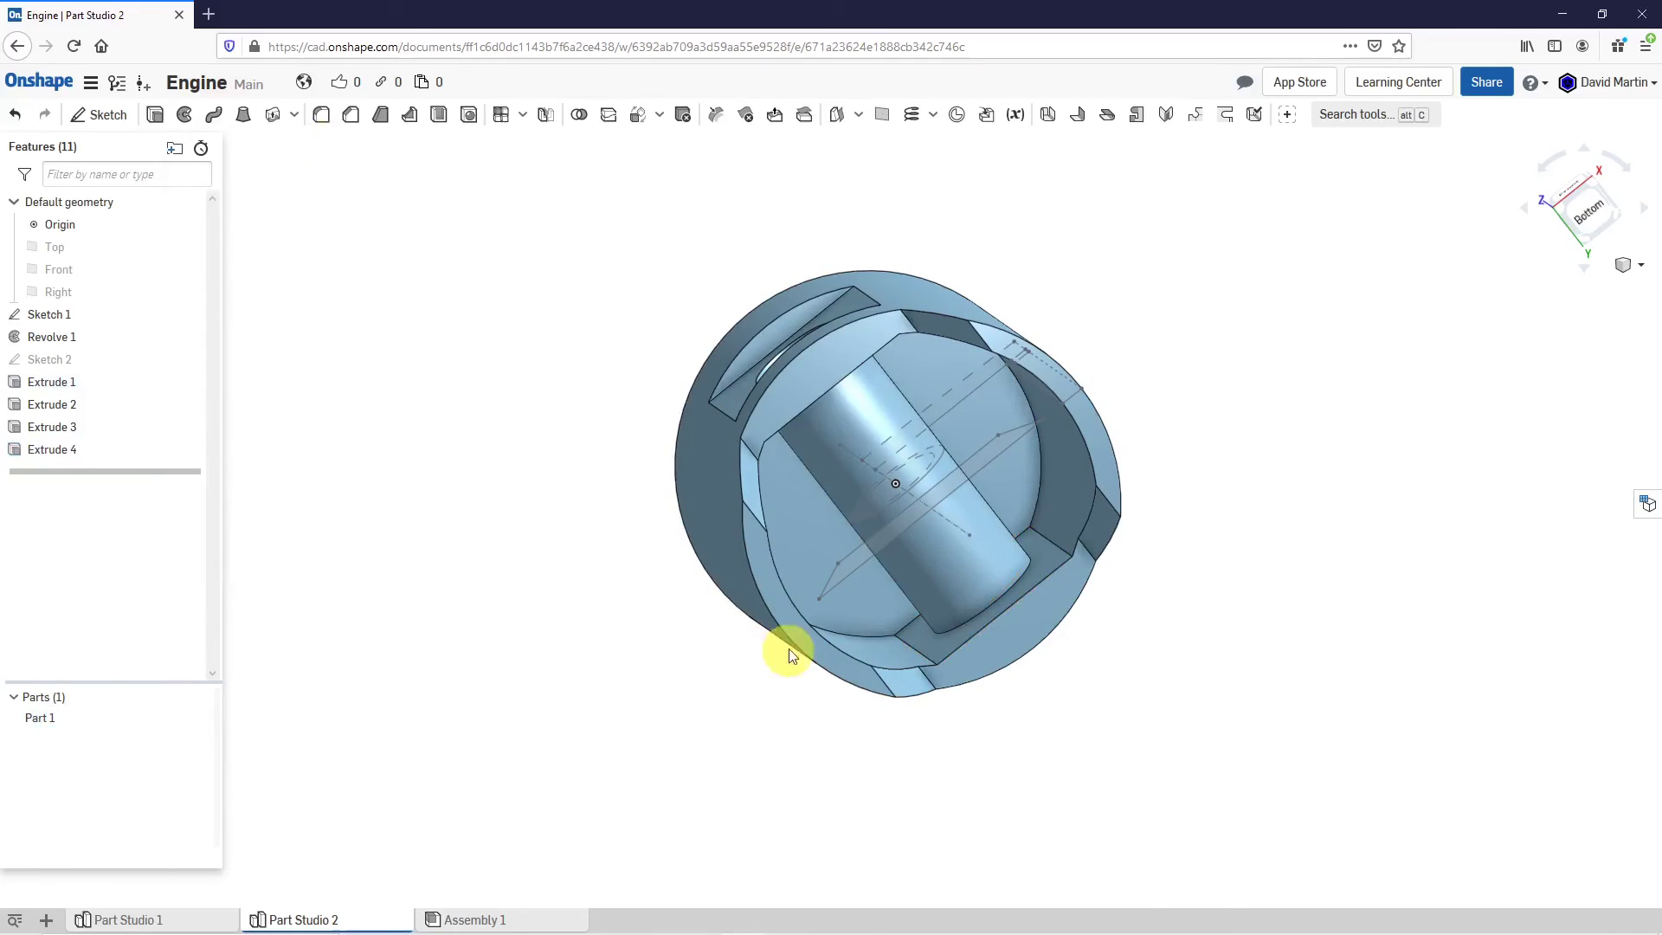
# Start a Remove extrusion of Sketch 1's ring between the 1 in and 1.25 in circles.
pyautogui.scroll(3, 910, 469)
pyautogui.moveTo(919, 482)
pyautogui.mouseDown(button='right')
pyautogui.moveTo(927, 509)
pyautogui.moveTo(926, 488)
pyautogui.mouseUp(button='right')
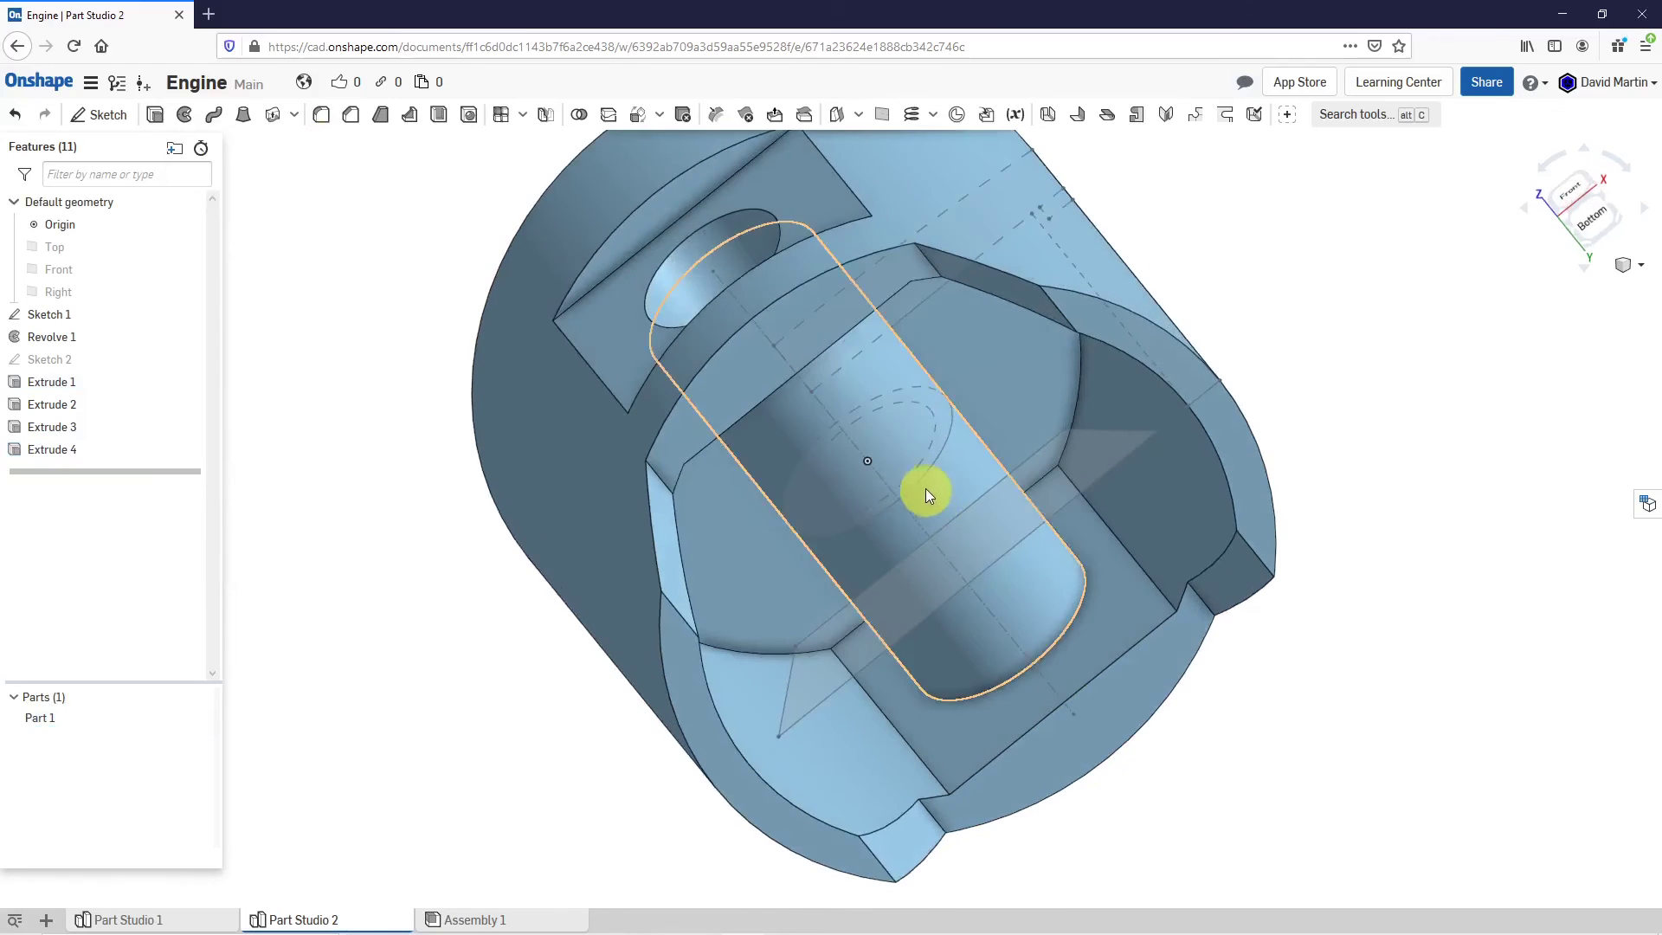
pyautogui.scroll(4, 922, 461)
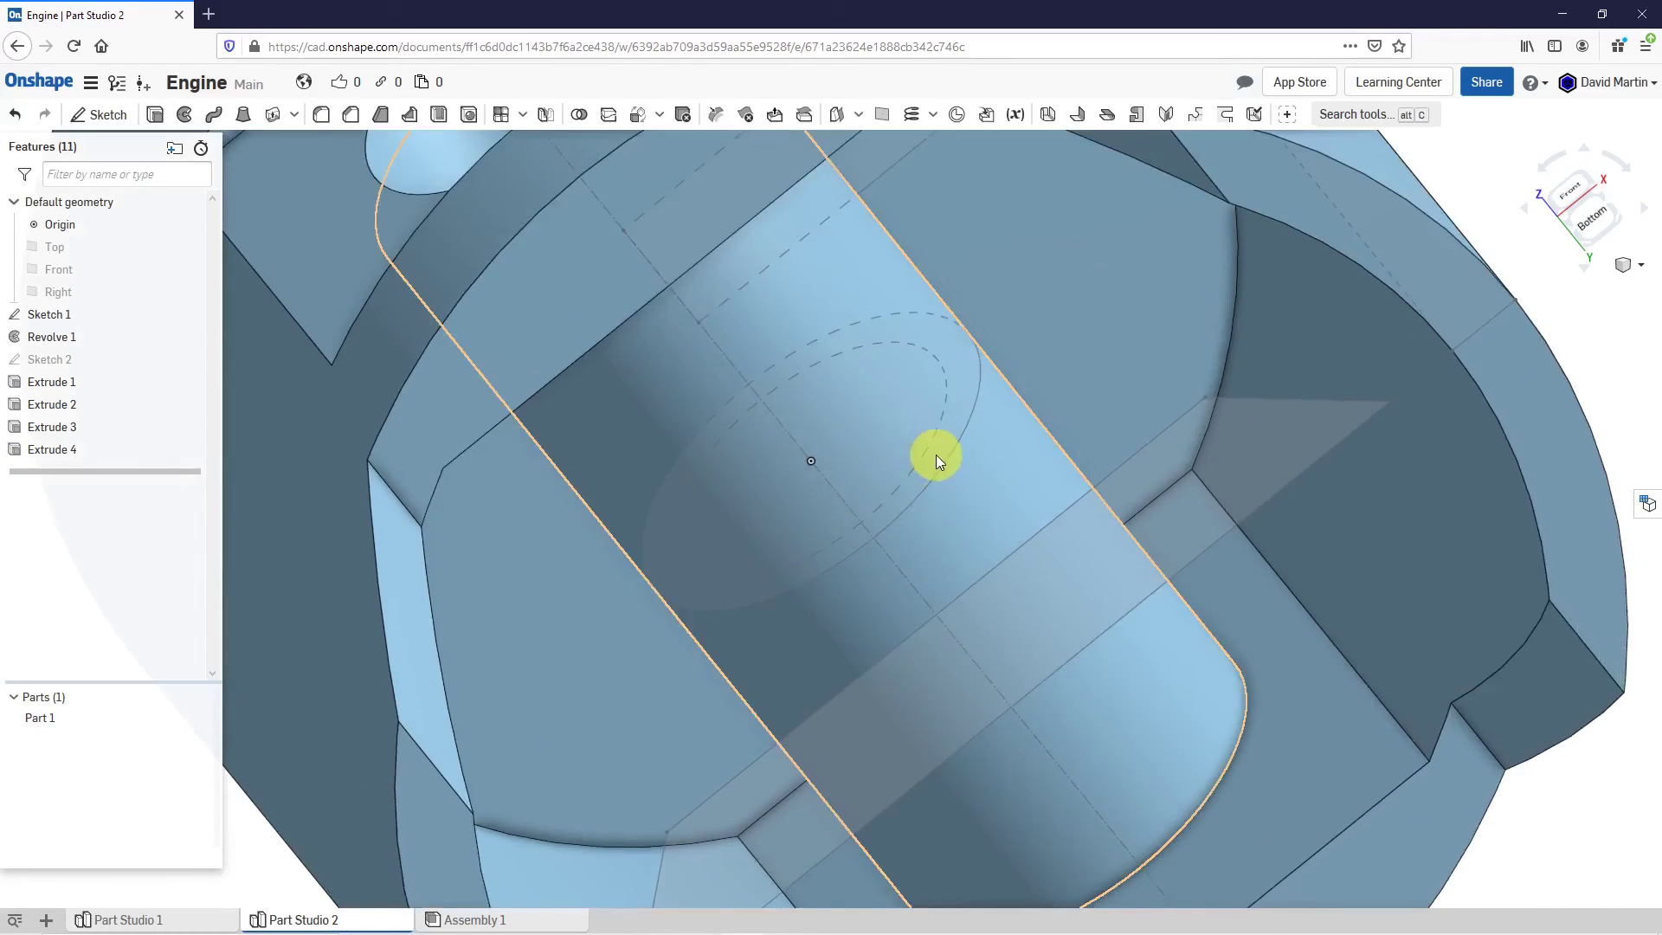
pyautogui.click(154, 121)
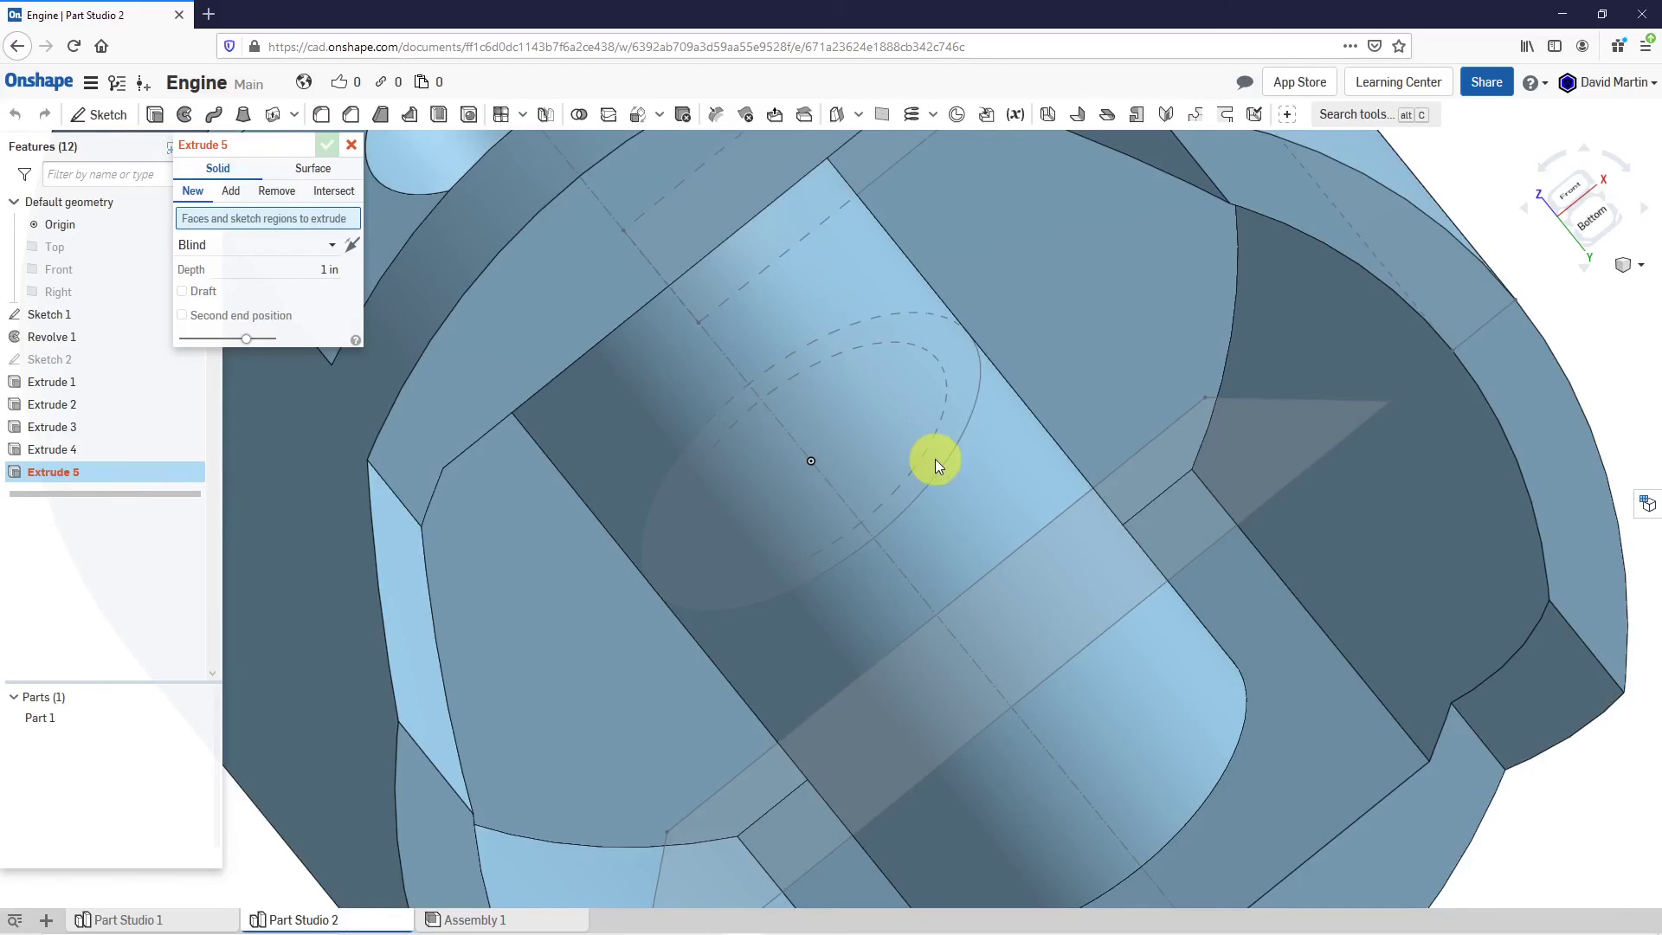
pyautogui.click(276, 191)
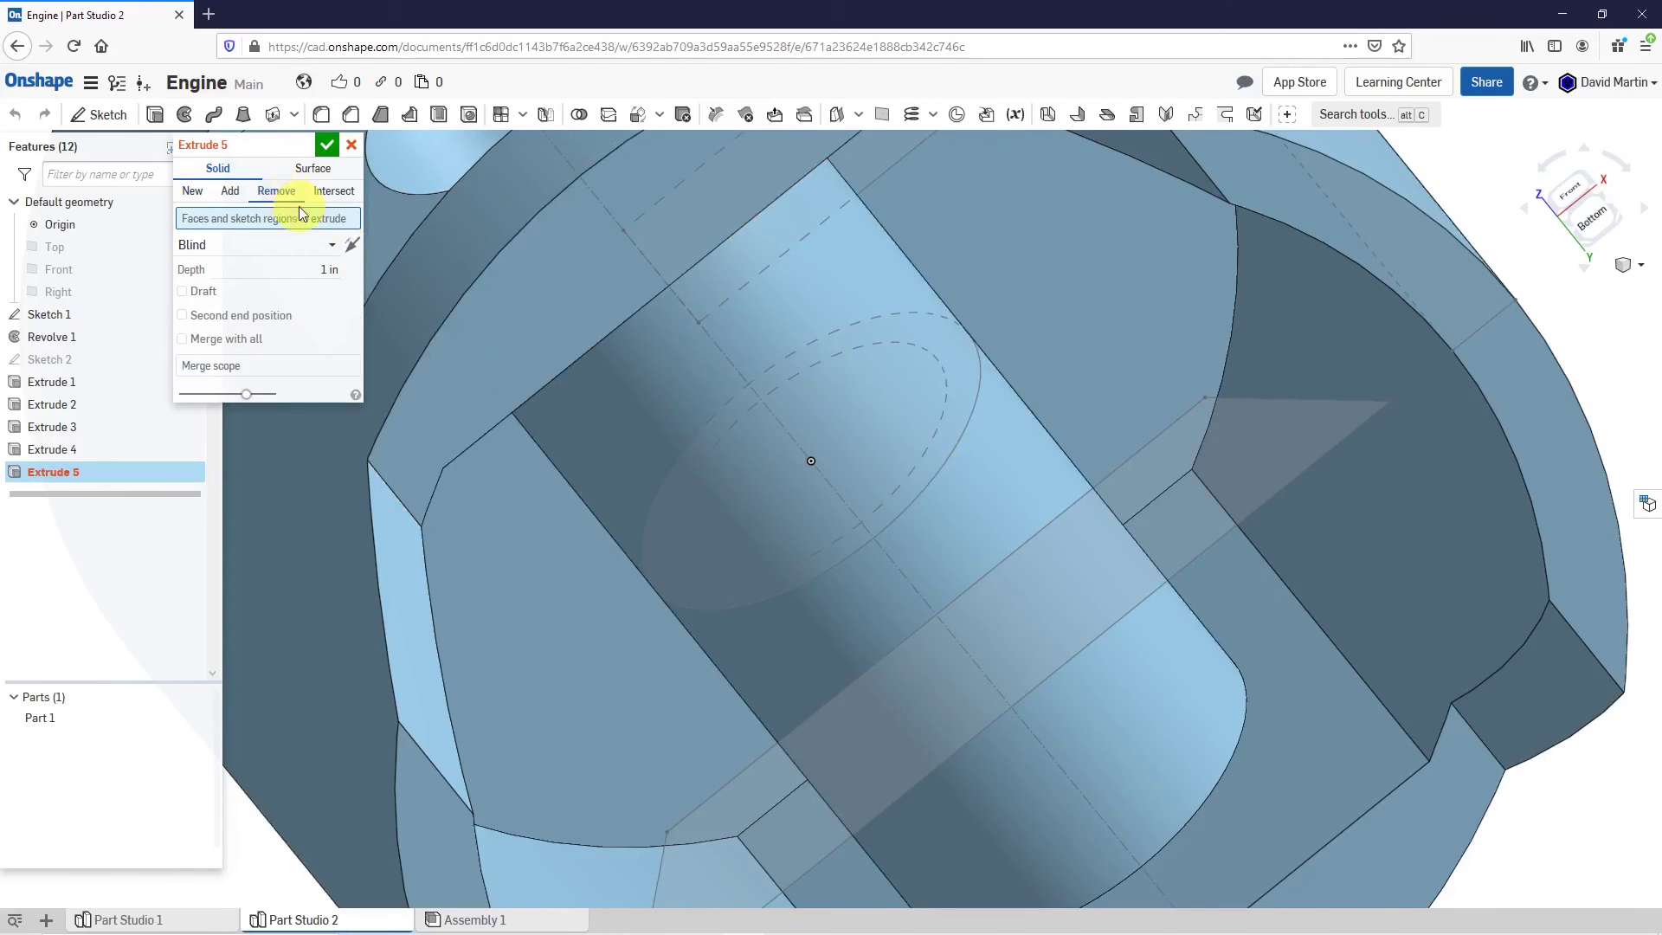
pyautogui.moveTo(927, 466); pyautogui.dragTo(940, 585, button='right')
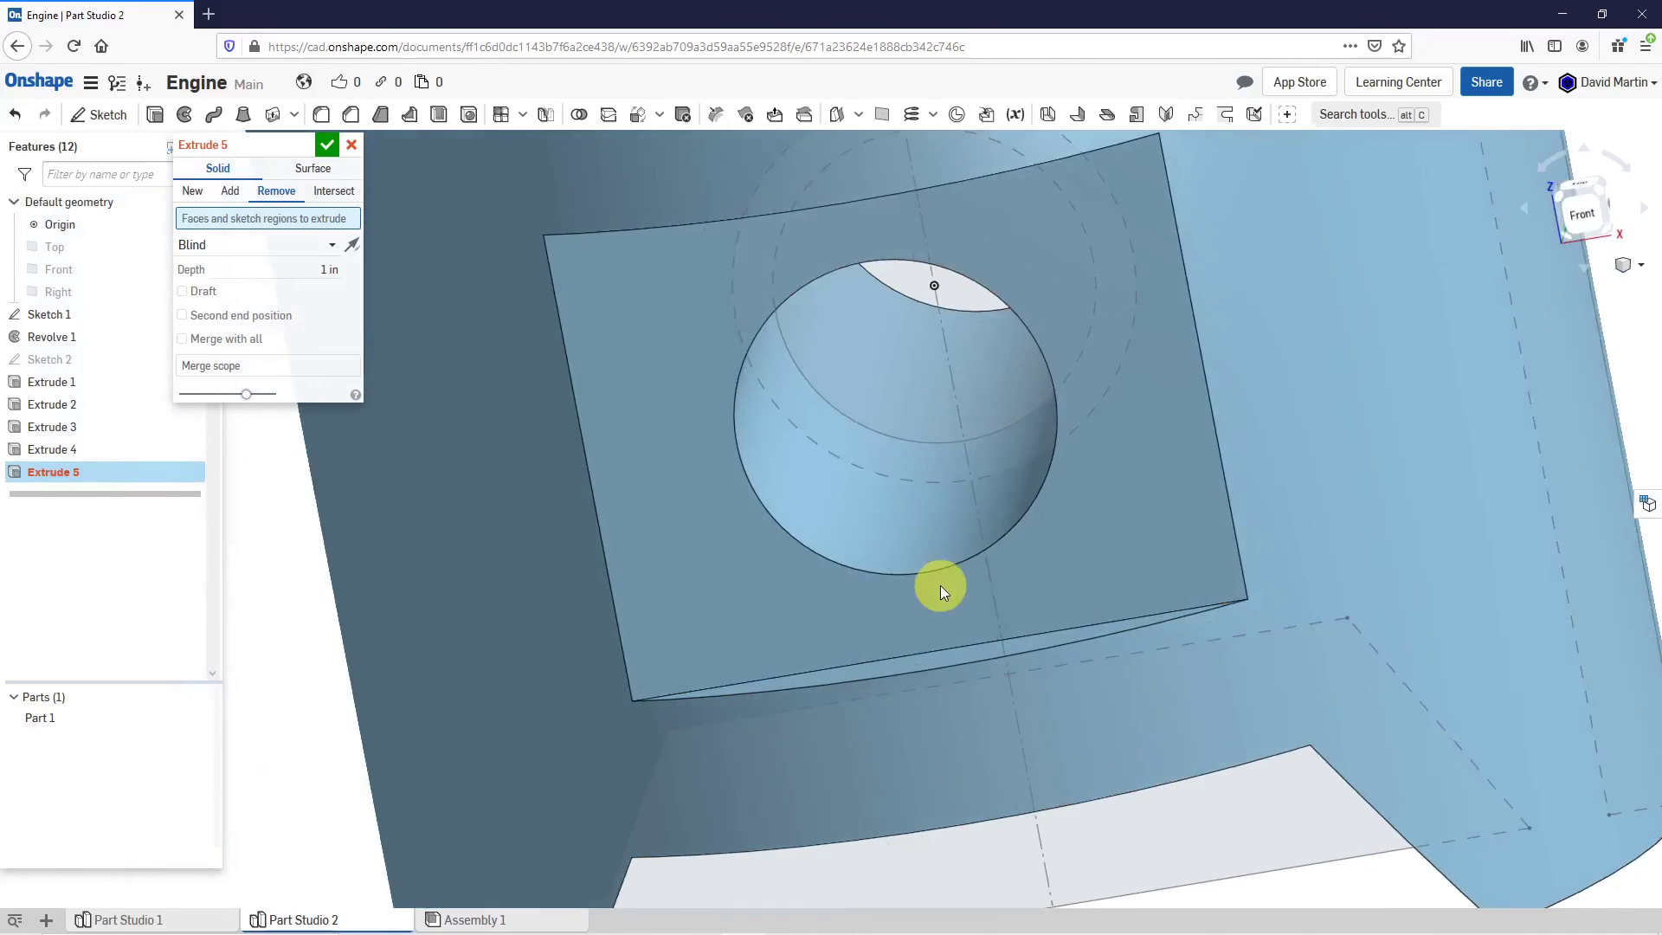
pyautogui.click(937, 446)
pyautogui.press('f')
pyautogui.moveTo(920, 469); pyautogui.dragTo(791, 474, button='right')
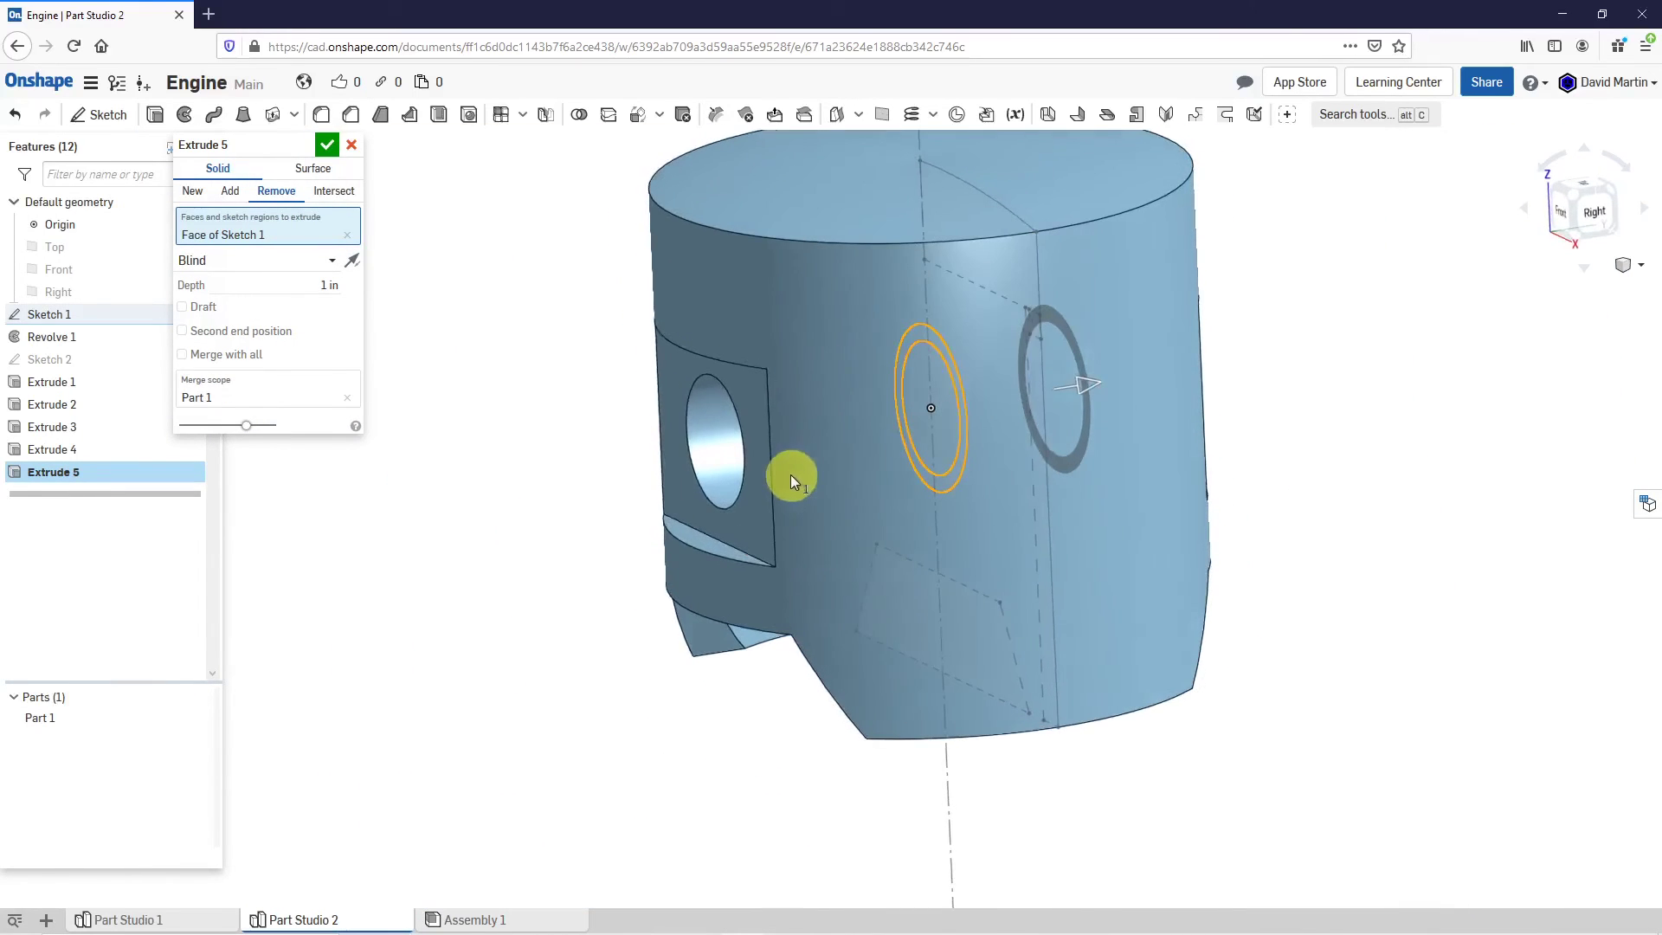
# Make the removal Symmetric with a depth of 1.75 in to open a gap in the middle of the pin sleeve, and accept.
pyautogui.click(332, 262)
pyautogui.click(256, 315)
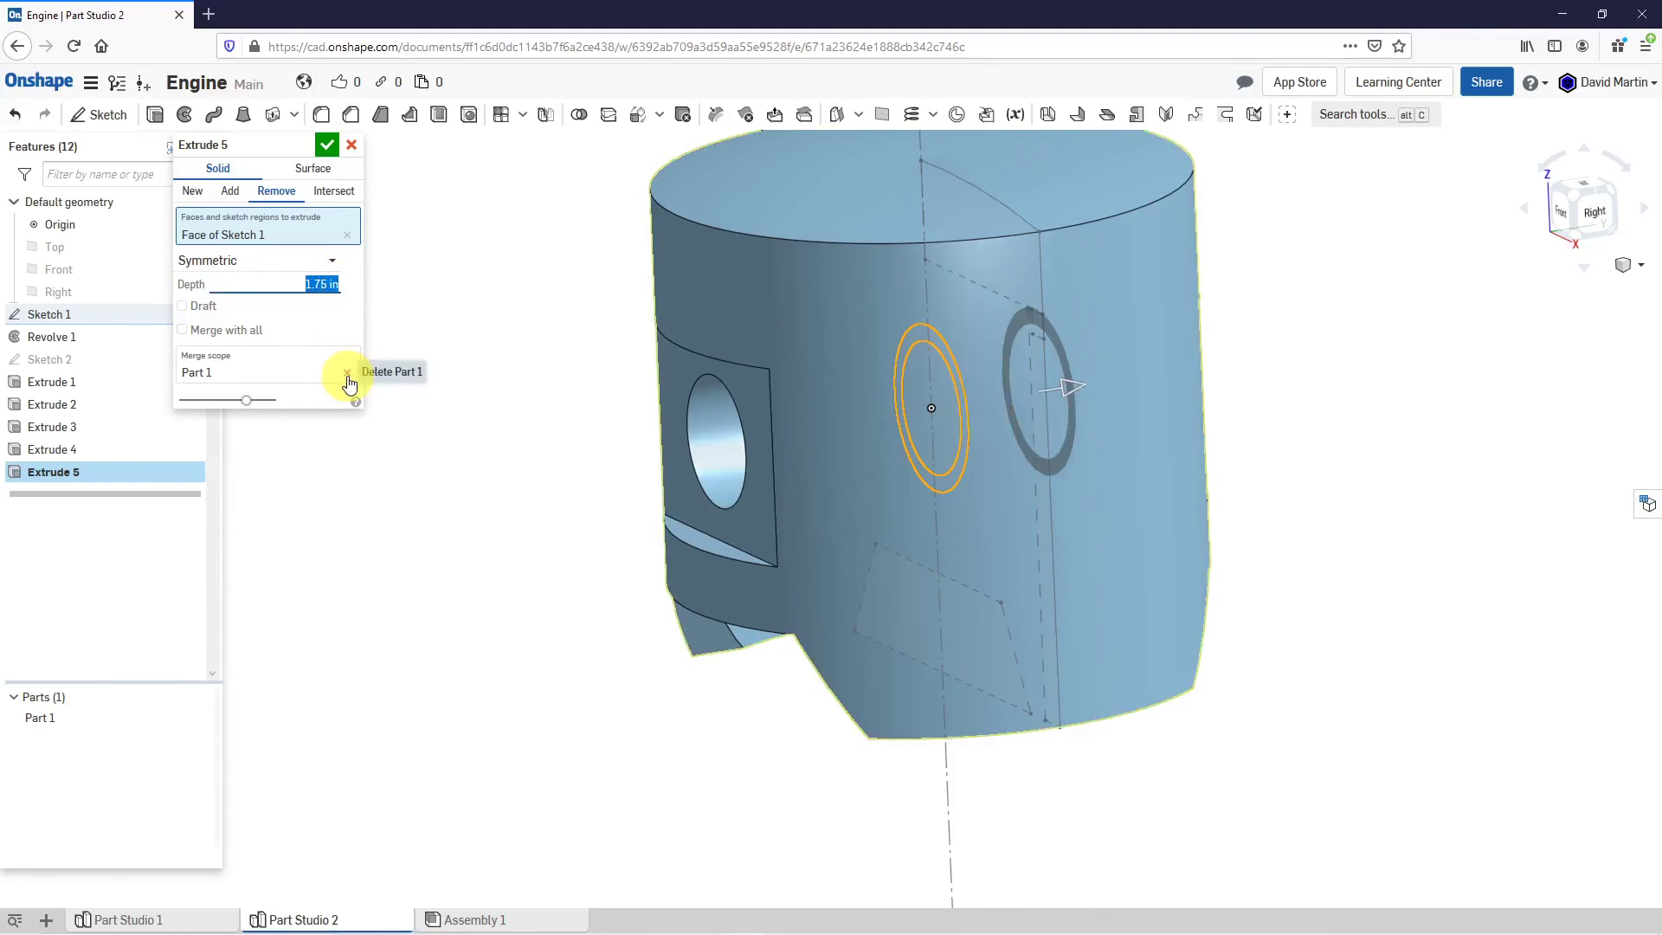
pyautogui.moveTo(702, 403); pyautogui.dragTo(952, 223, button='right')
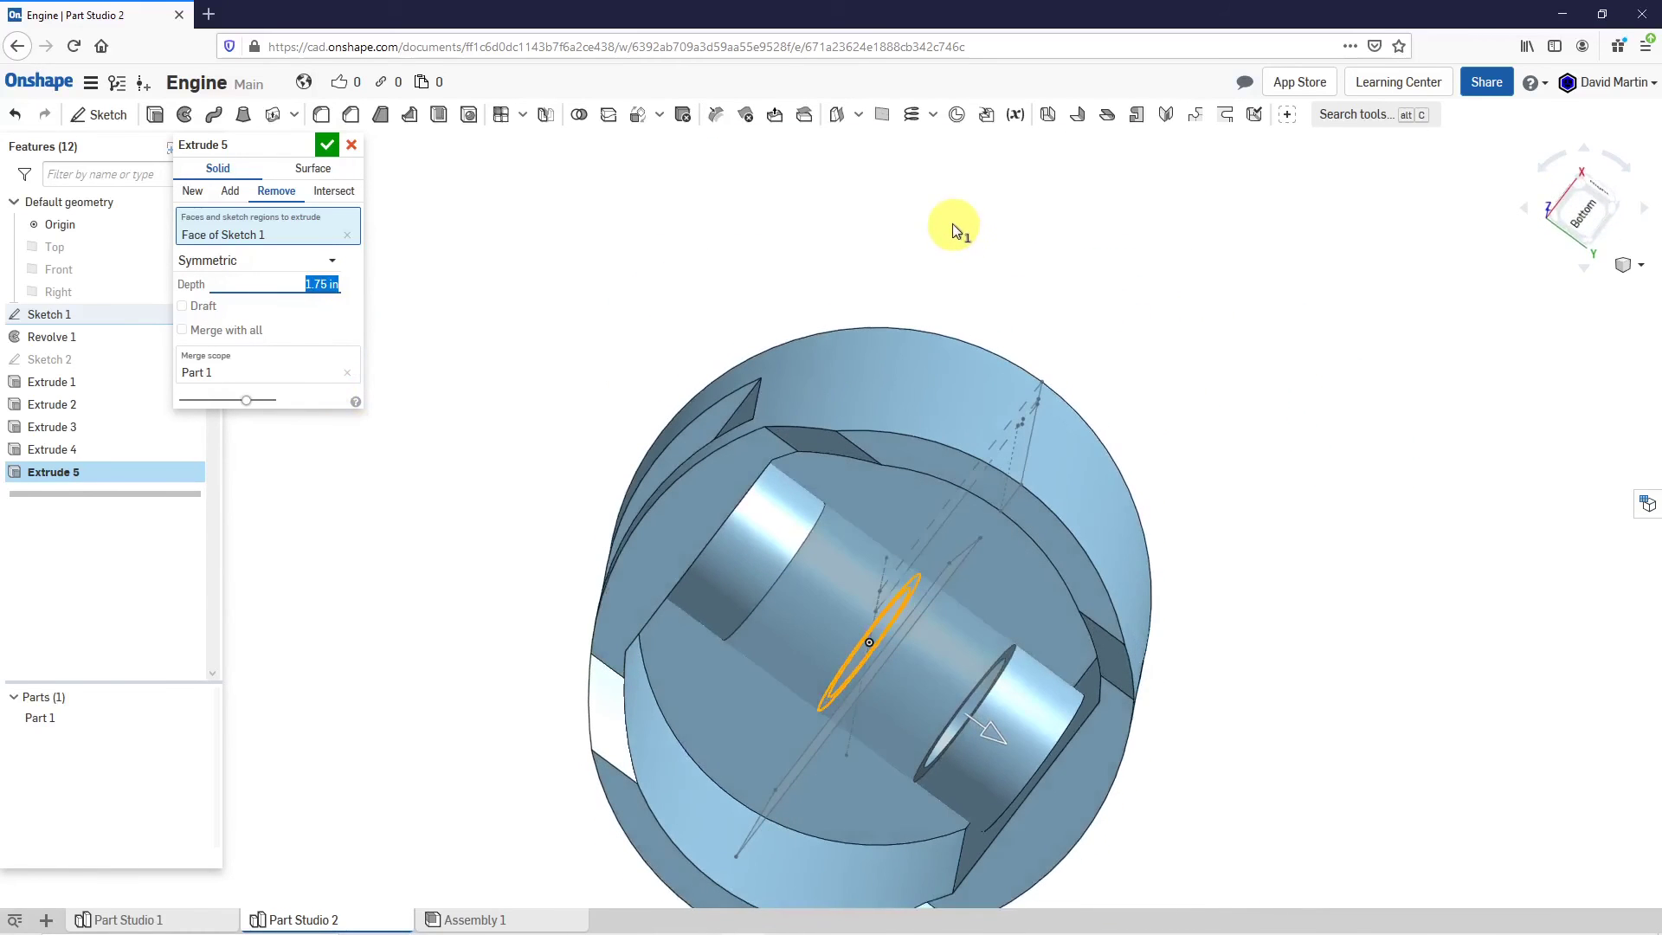
pyautogui.click(326, 145)
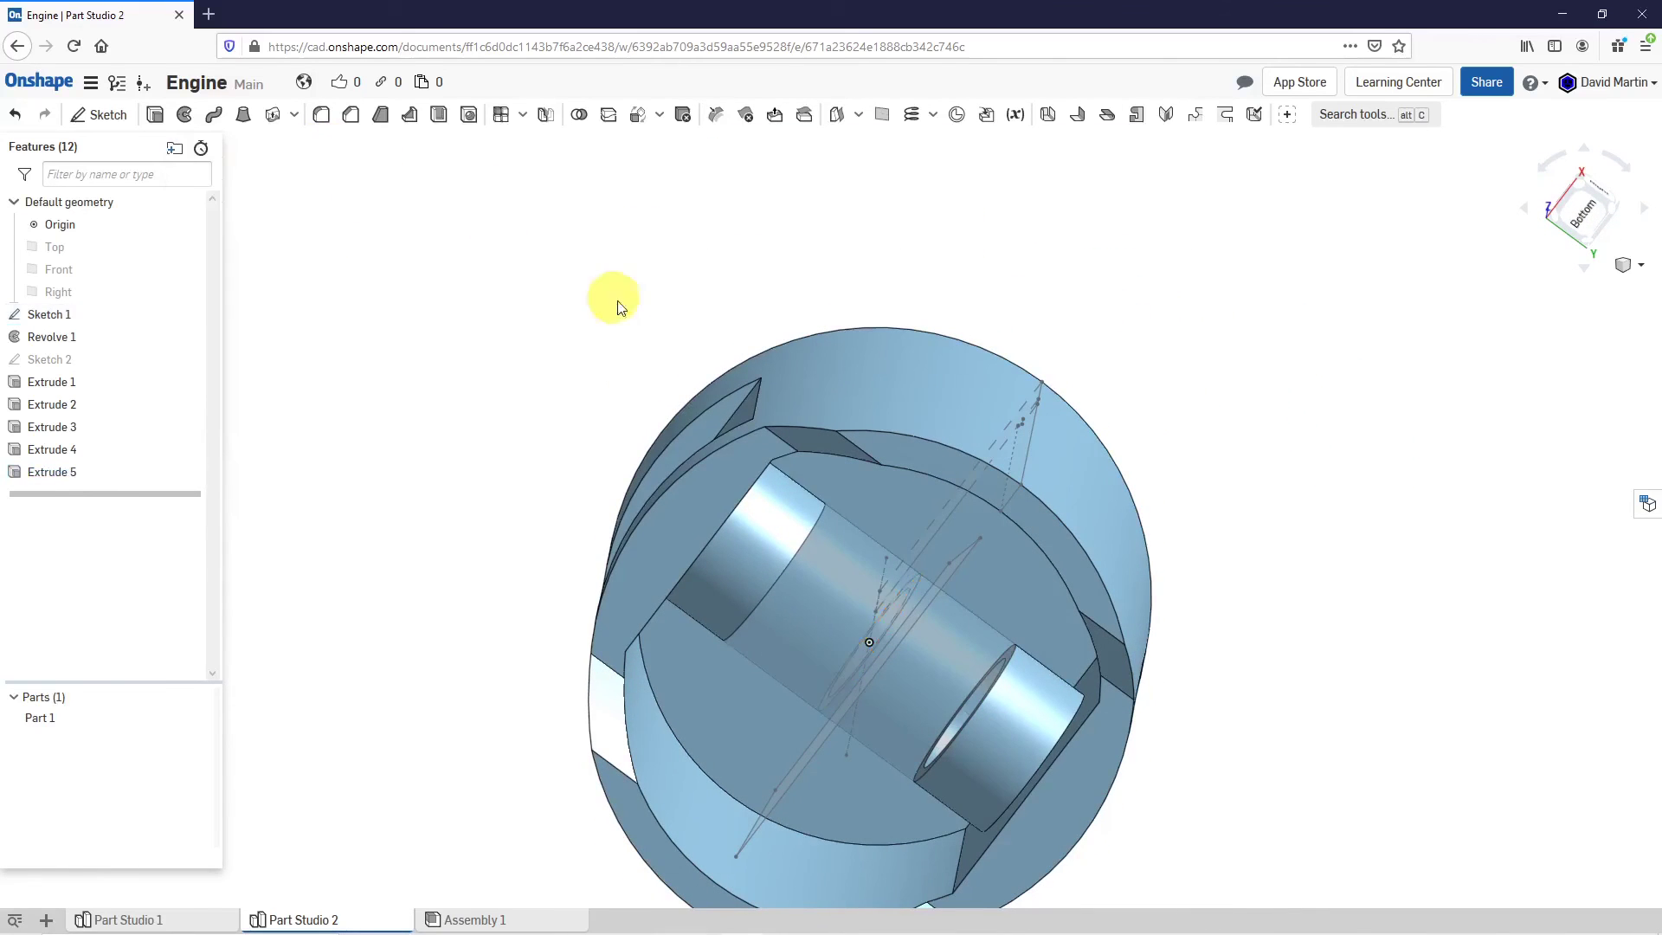
# Fillet the two circular edges where the pin sleeves meet the bosses' inner flat faces with a 0.5 in radius, and accept.
pyautogui.moveTo(1038, 329); pyautogui.dragTo(924, 308, button='right')
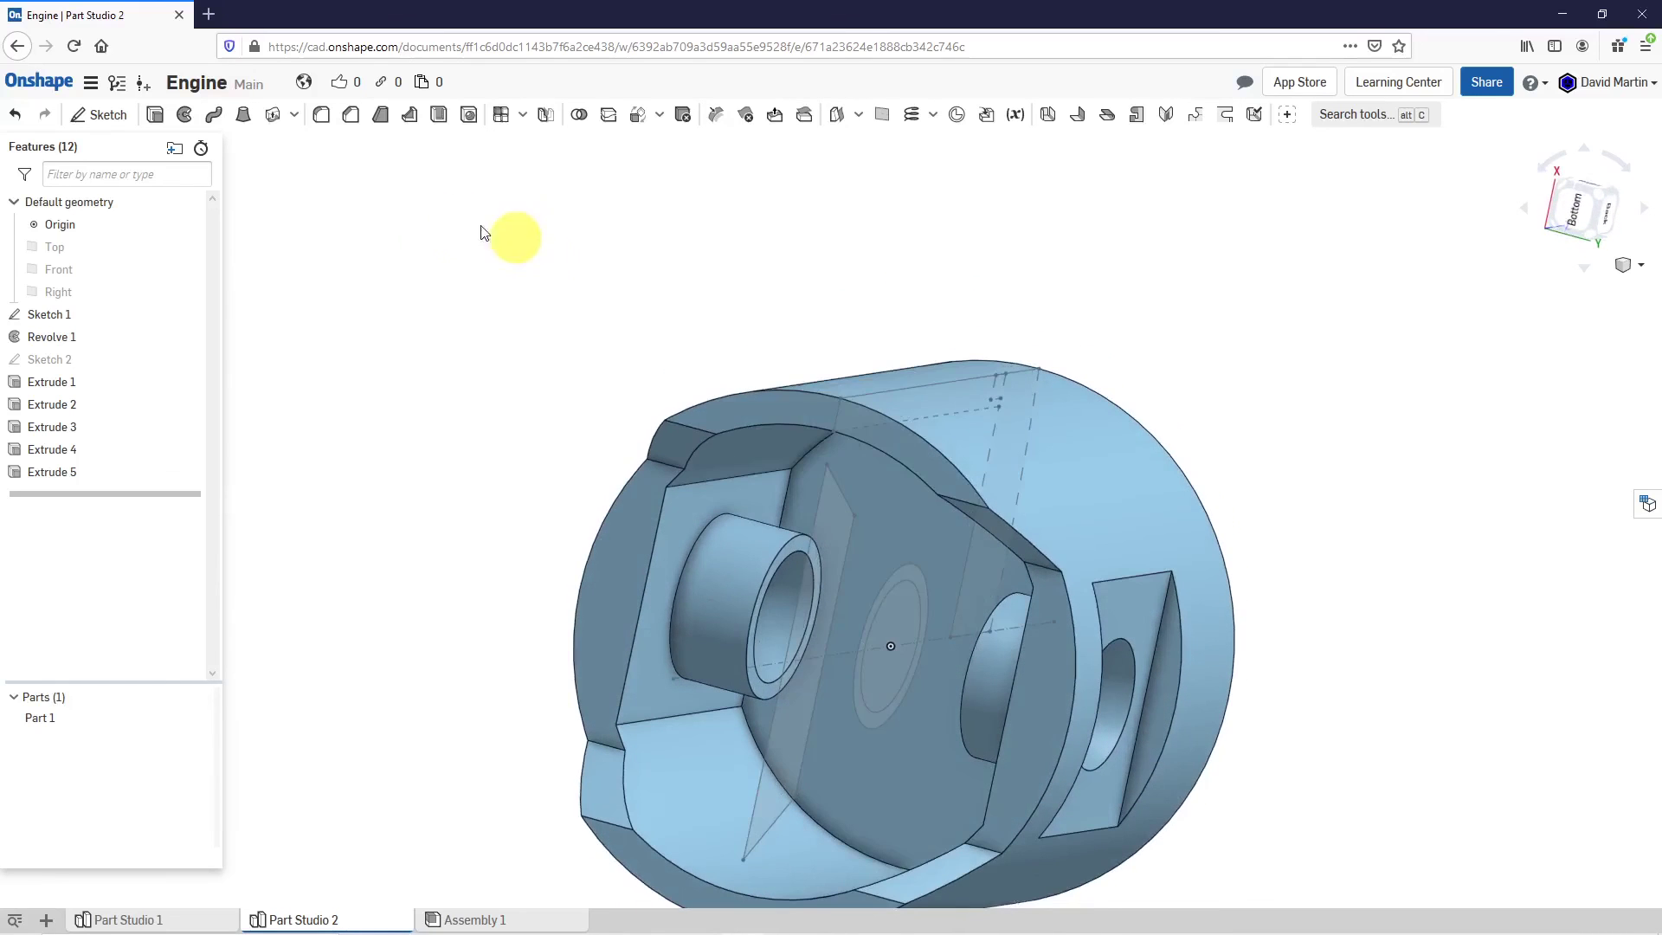
pyautogui.click(690, 536)
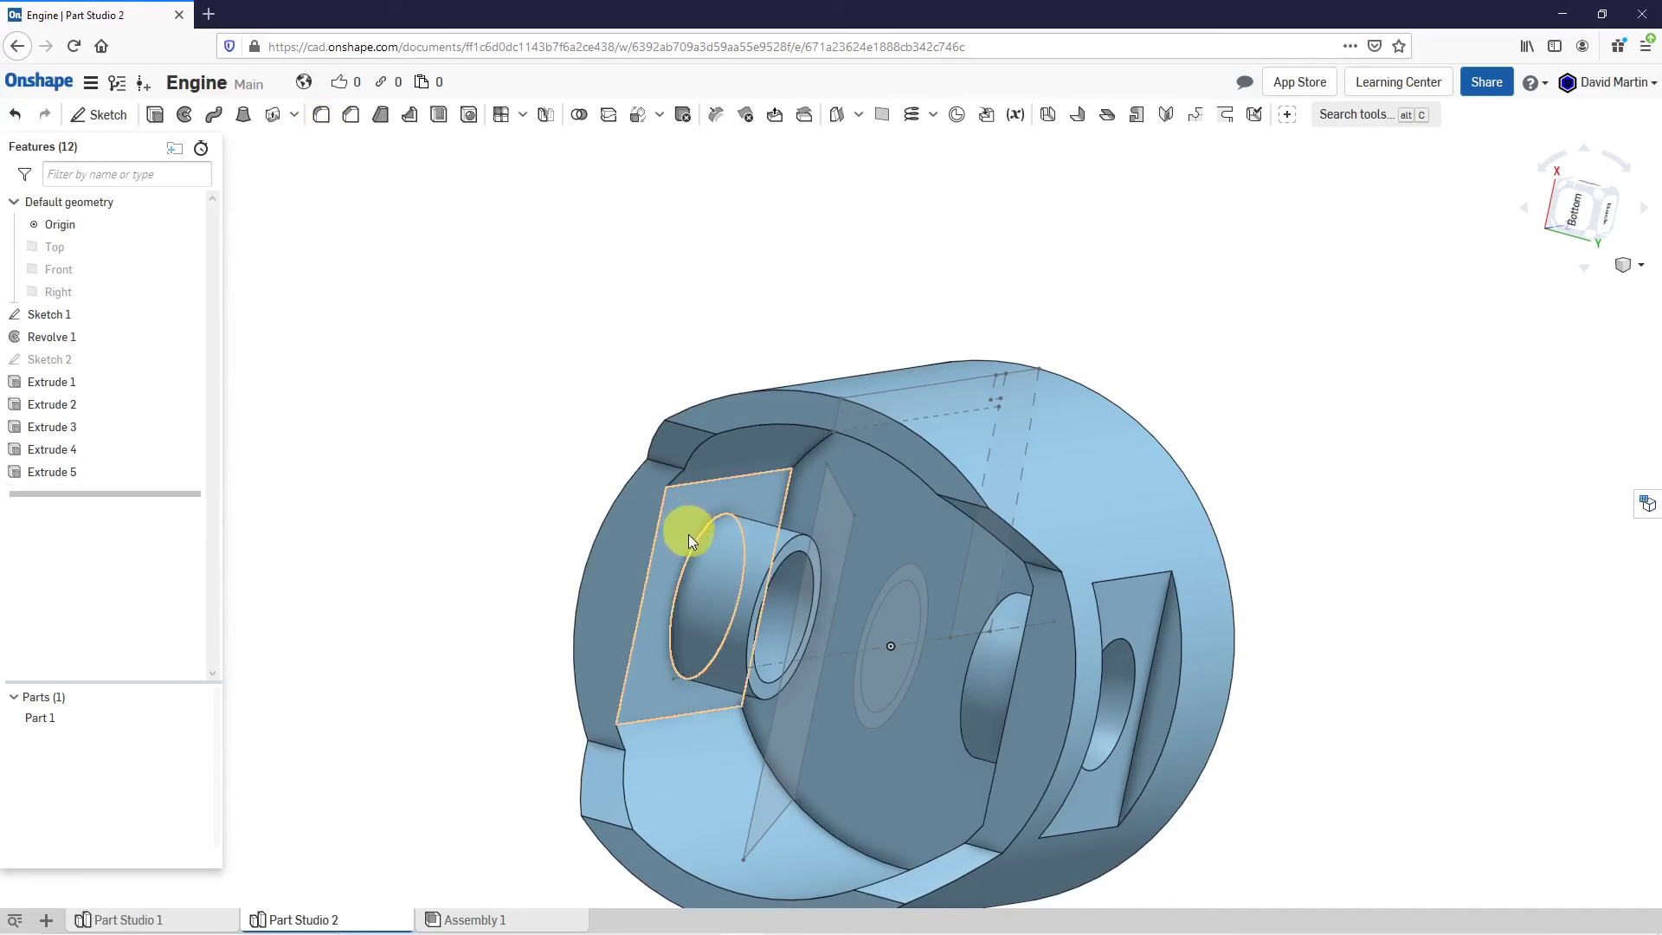
pyautogui.hotkey('shift', 'f')
pyautogui.moveTo(772, 555); pyautogui.dragTo(926, 661, button='right')
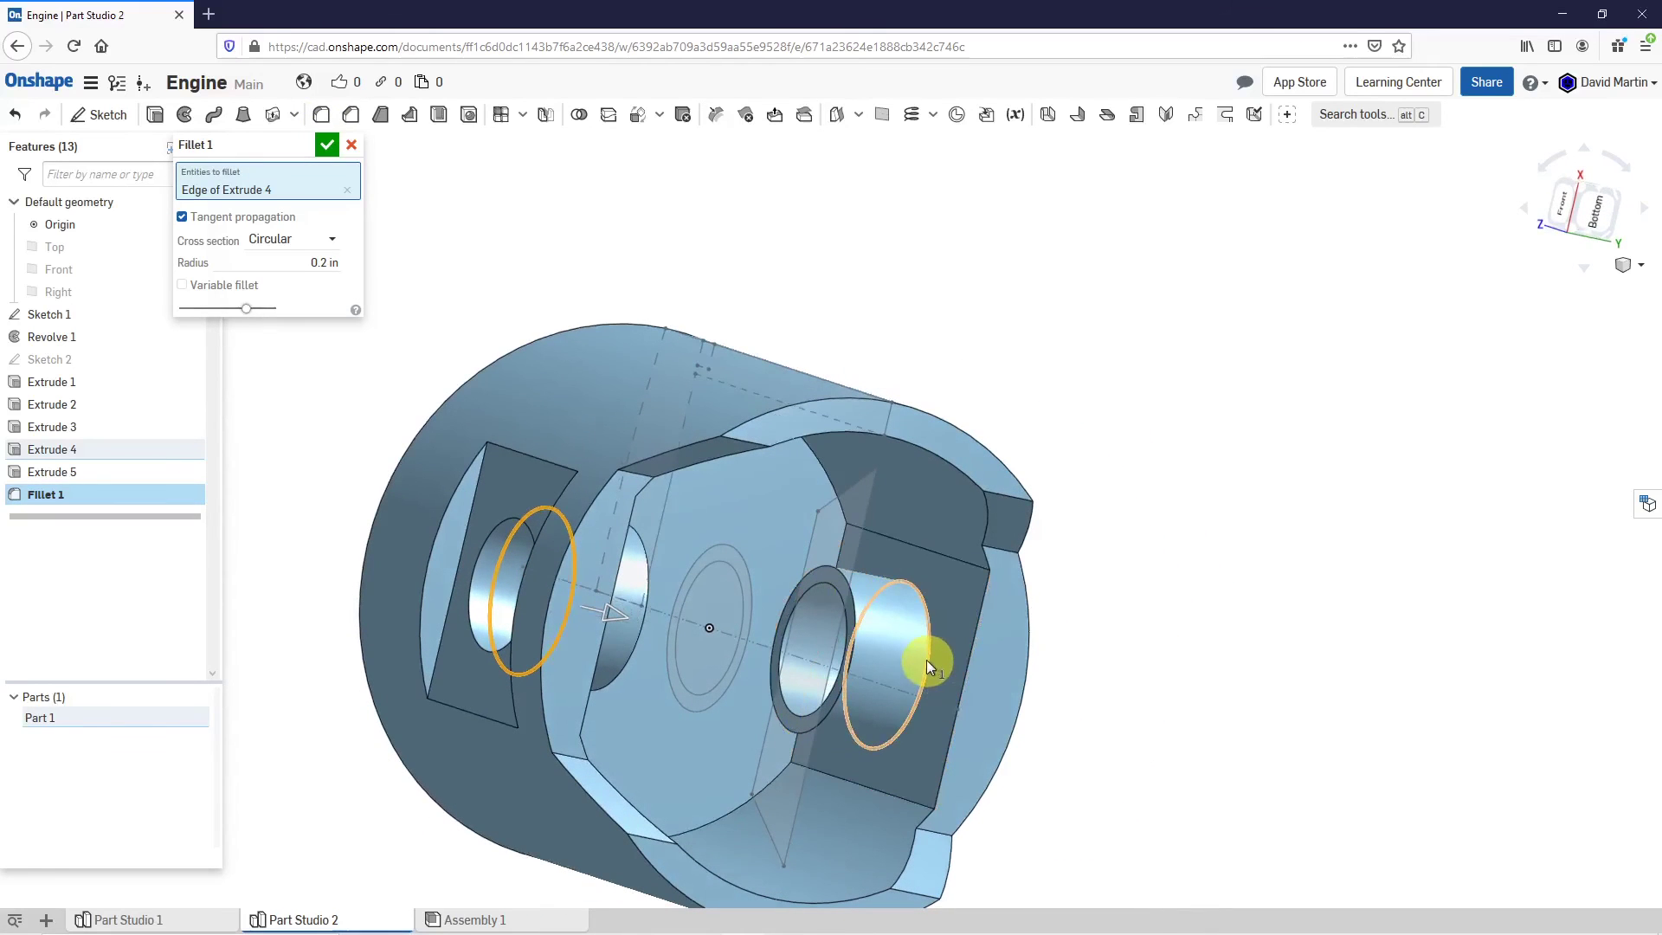
pyautogui.click(926, 660)
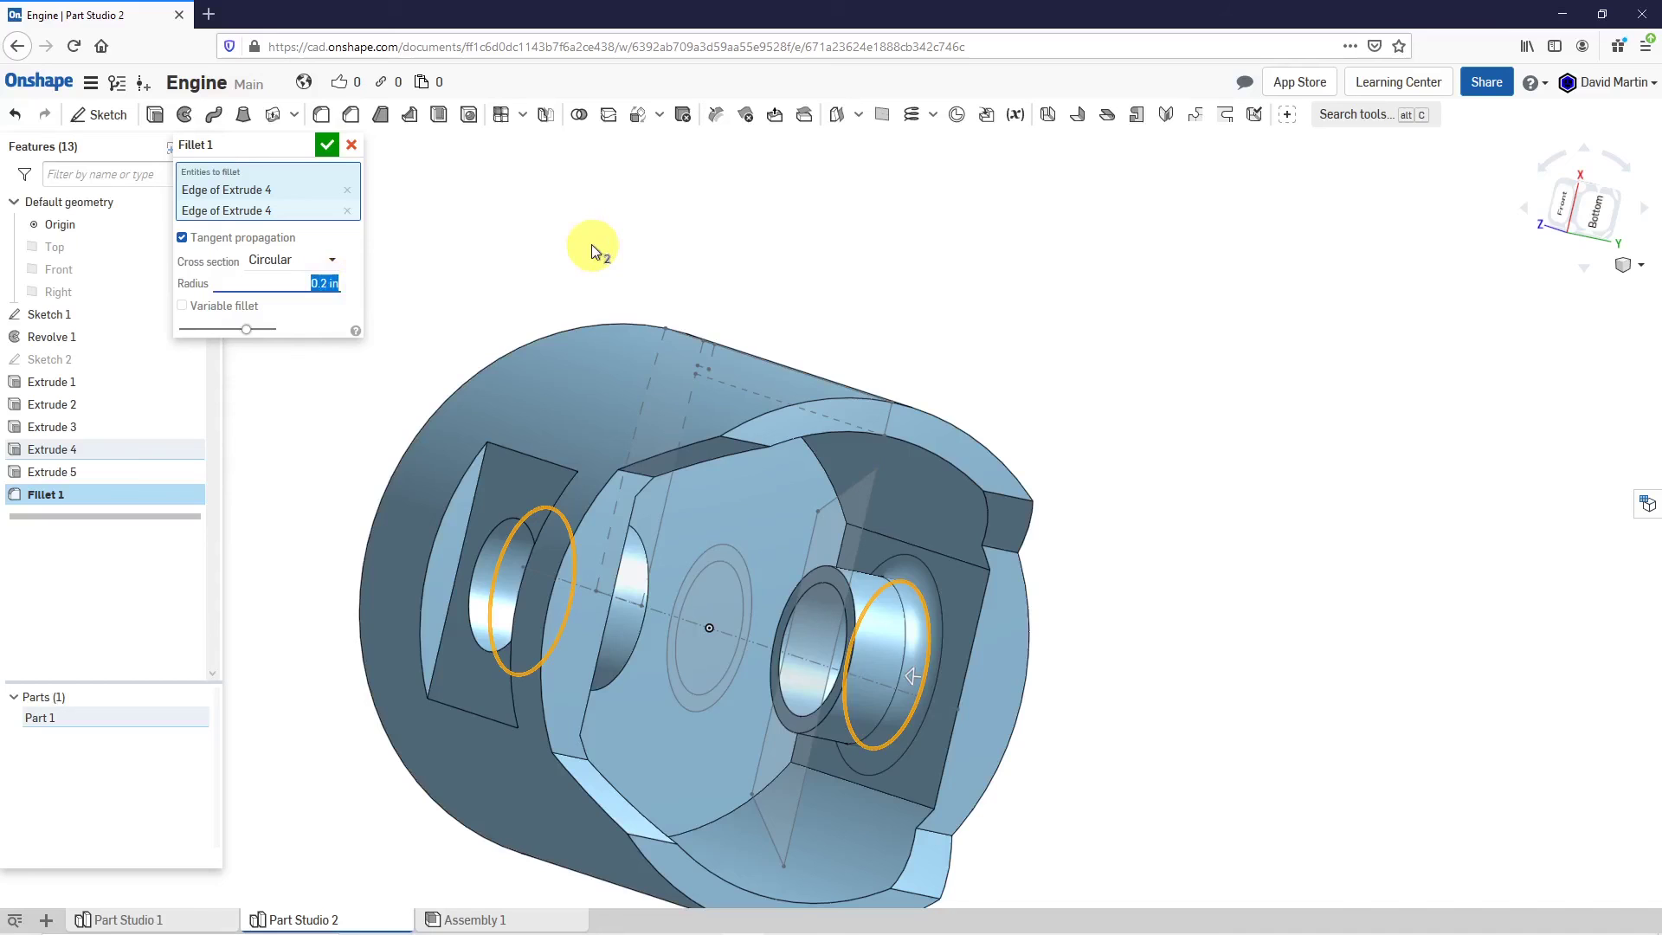
pyautogui.write('0.5')
pyautogui.press('Return')
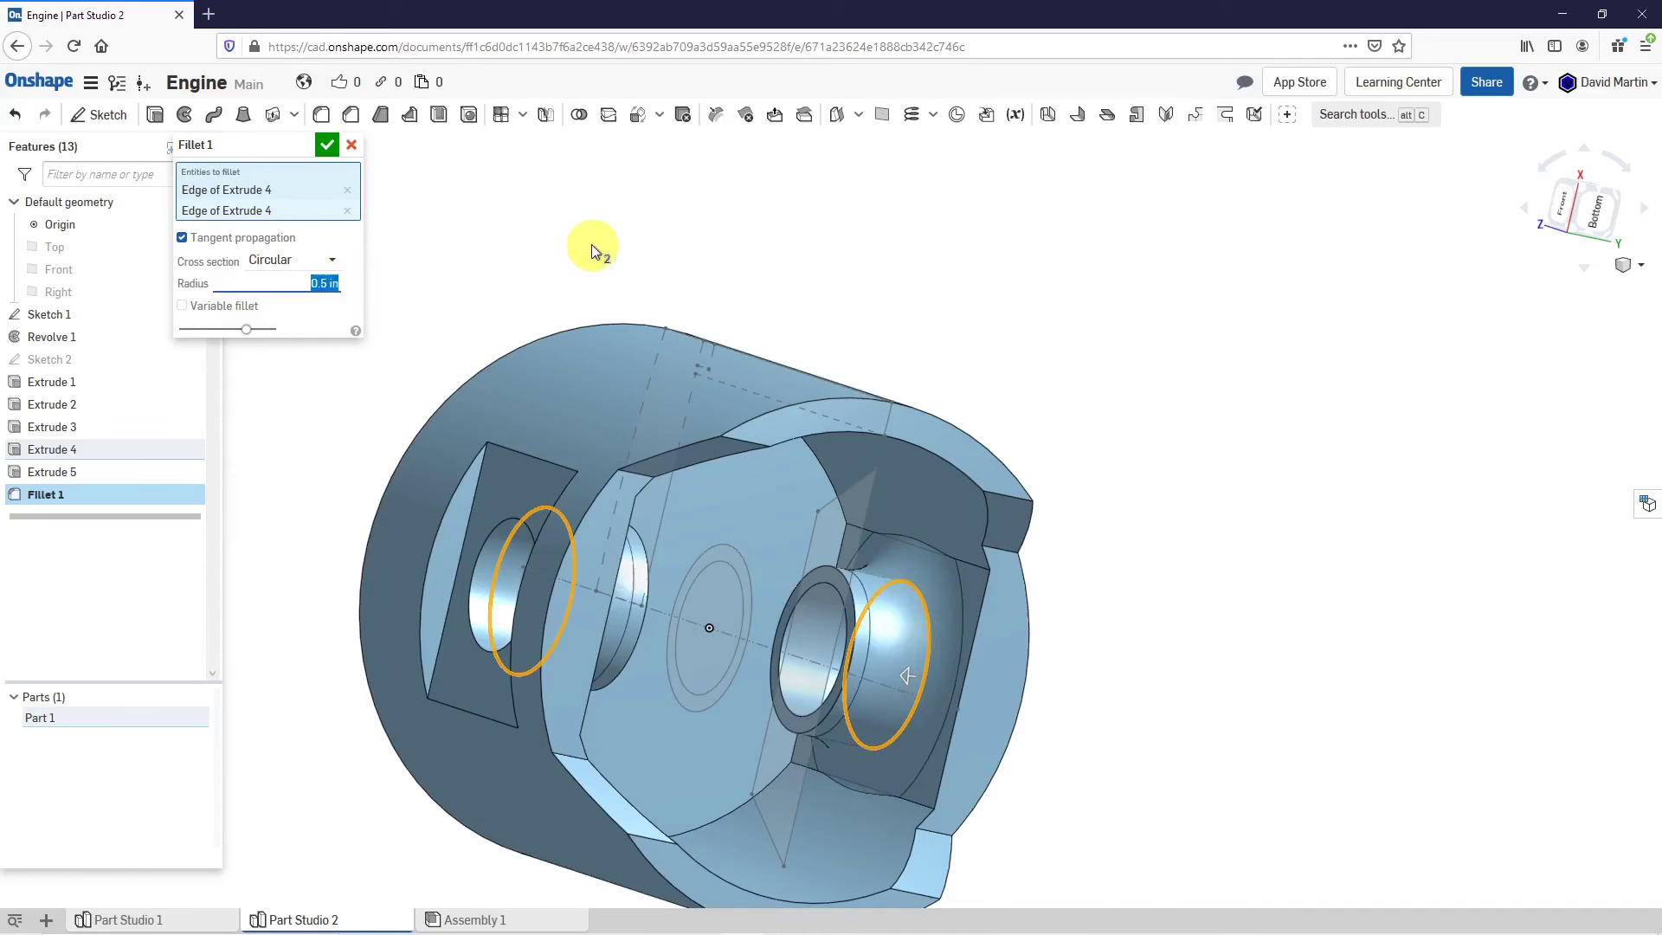
pyautogui.scroll(-3, 874, 477)
pyautogui.moveTo(874, 478); pyautogui.dragTo(838, 689, button='right')
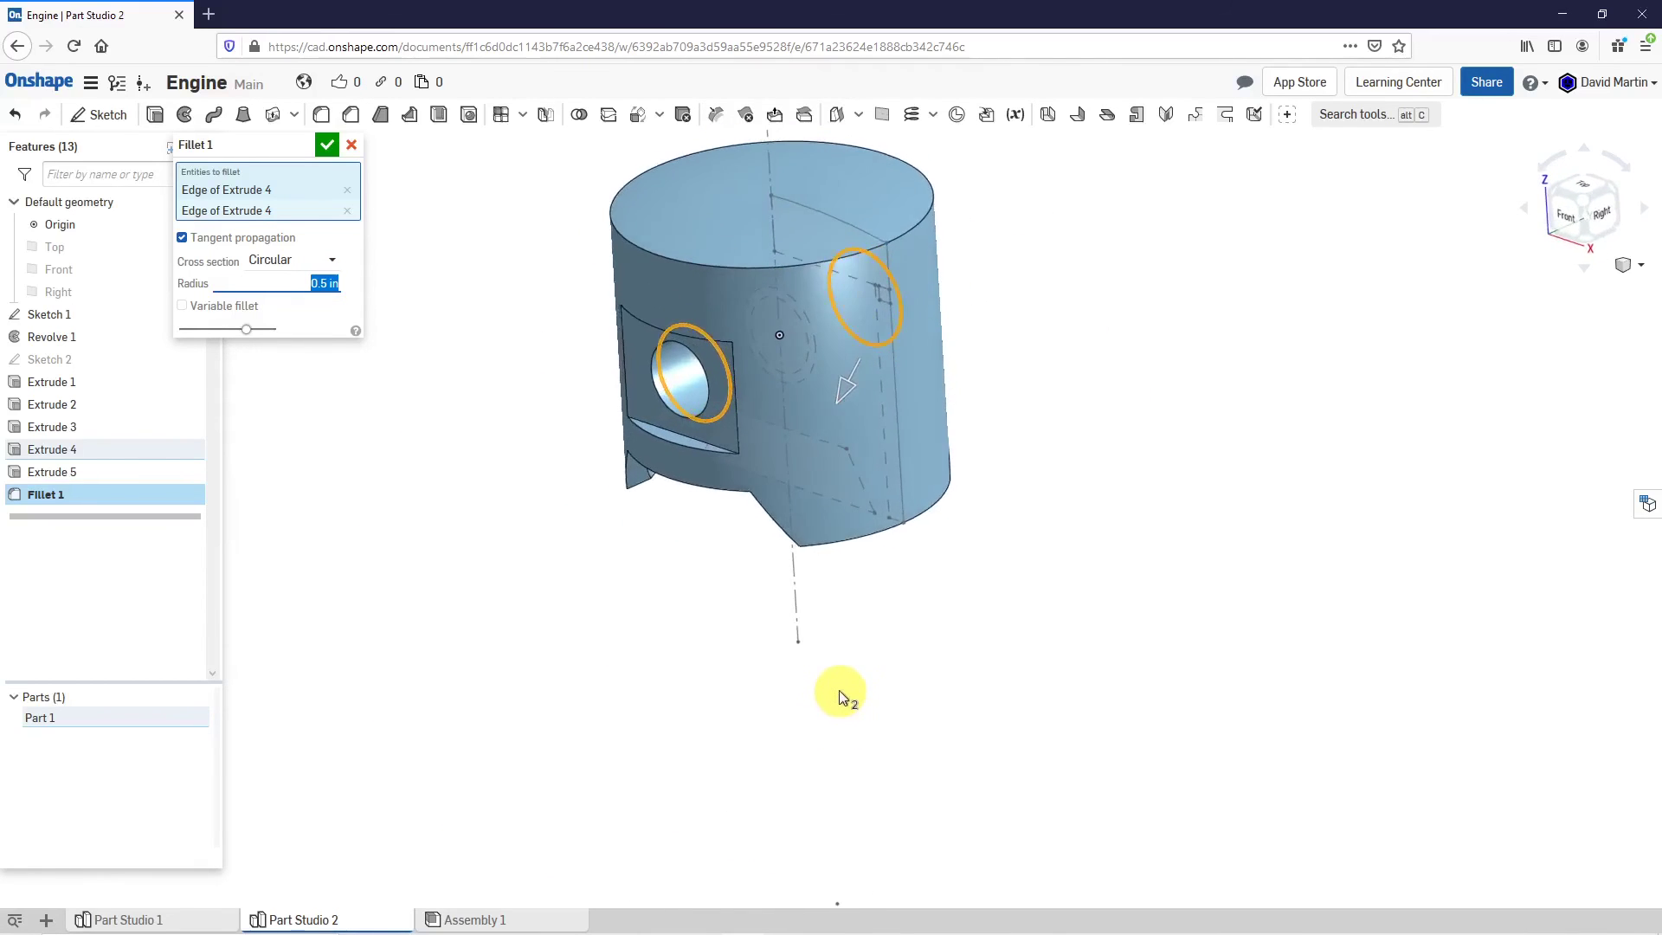
pyautogui.click(328, 144)
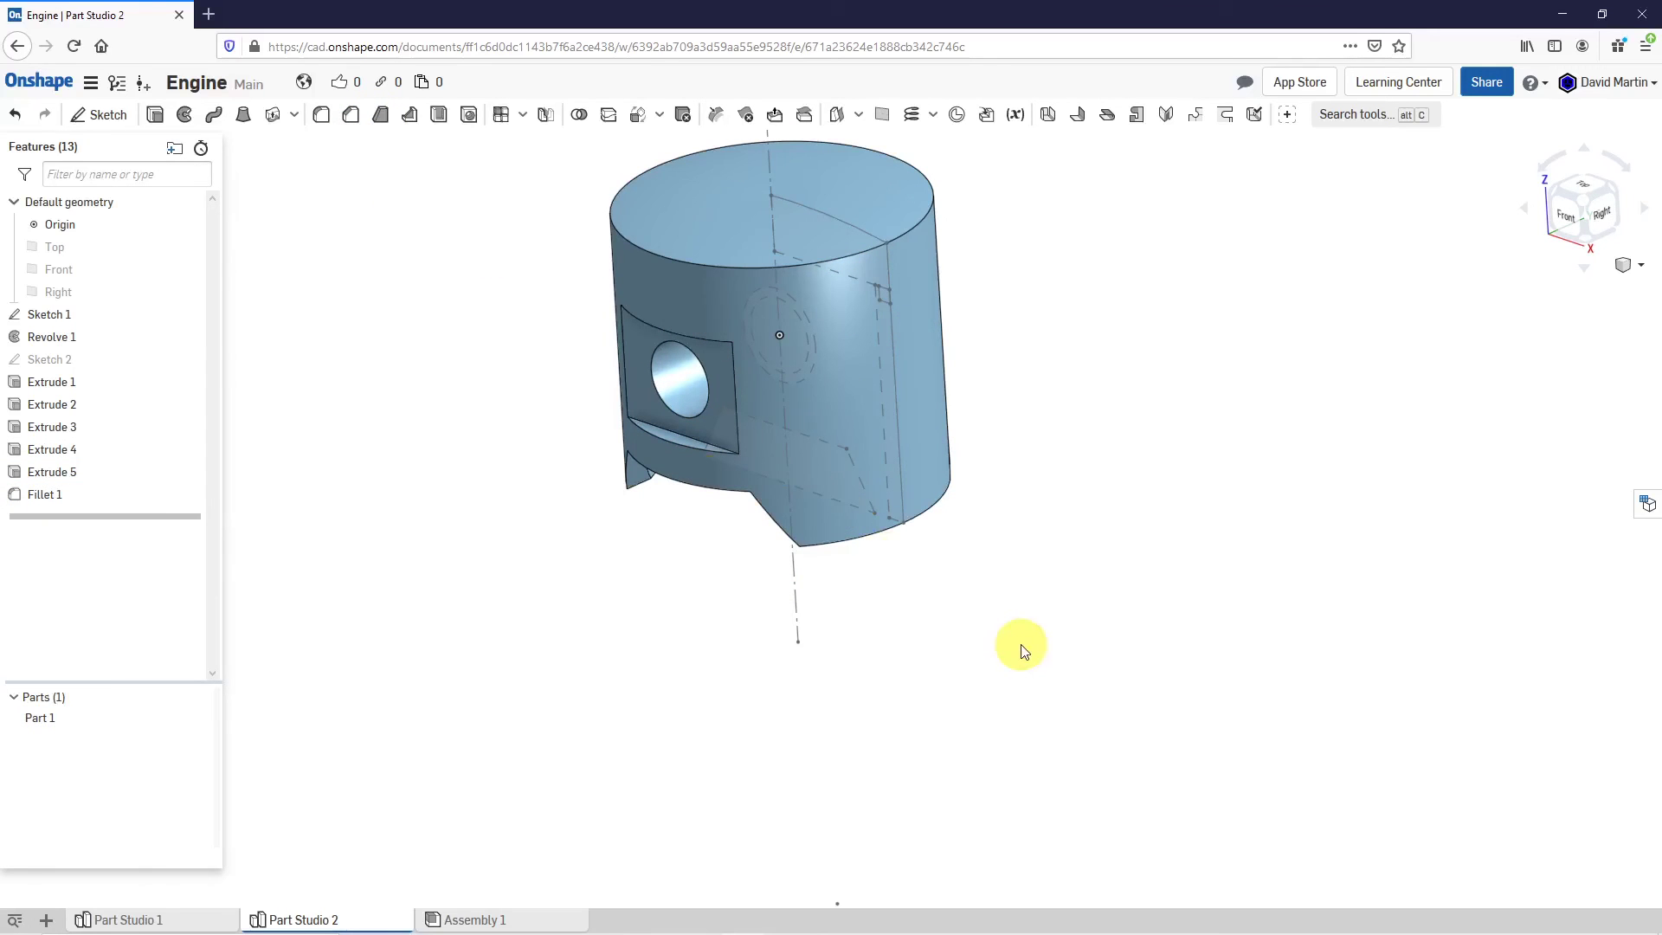
# Start a Remove revolve of Sketch 1's small rectangle at the outer wall near the top of the piston.
pyautogui.scroll(-1, 965, 642)
pyautogui.scroll(2, 900, 372)
pyautogui.moveTo(905, 375)
pyautogui.mouseDown(button='right')
pyautogui.moveTo(935, 374)
pyautogui.moveTo(916, 367)
pyautogui.mouseUp(button='right')
pyautogui.scroll(2, 907, 464)
pyautogui.scroll(1, 907, 465)
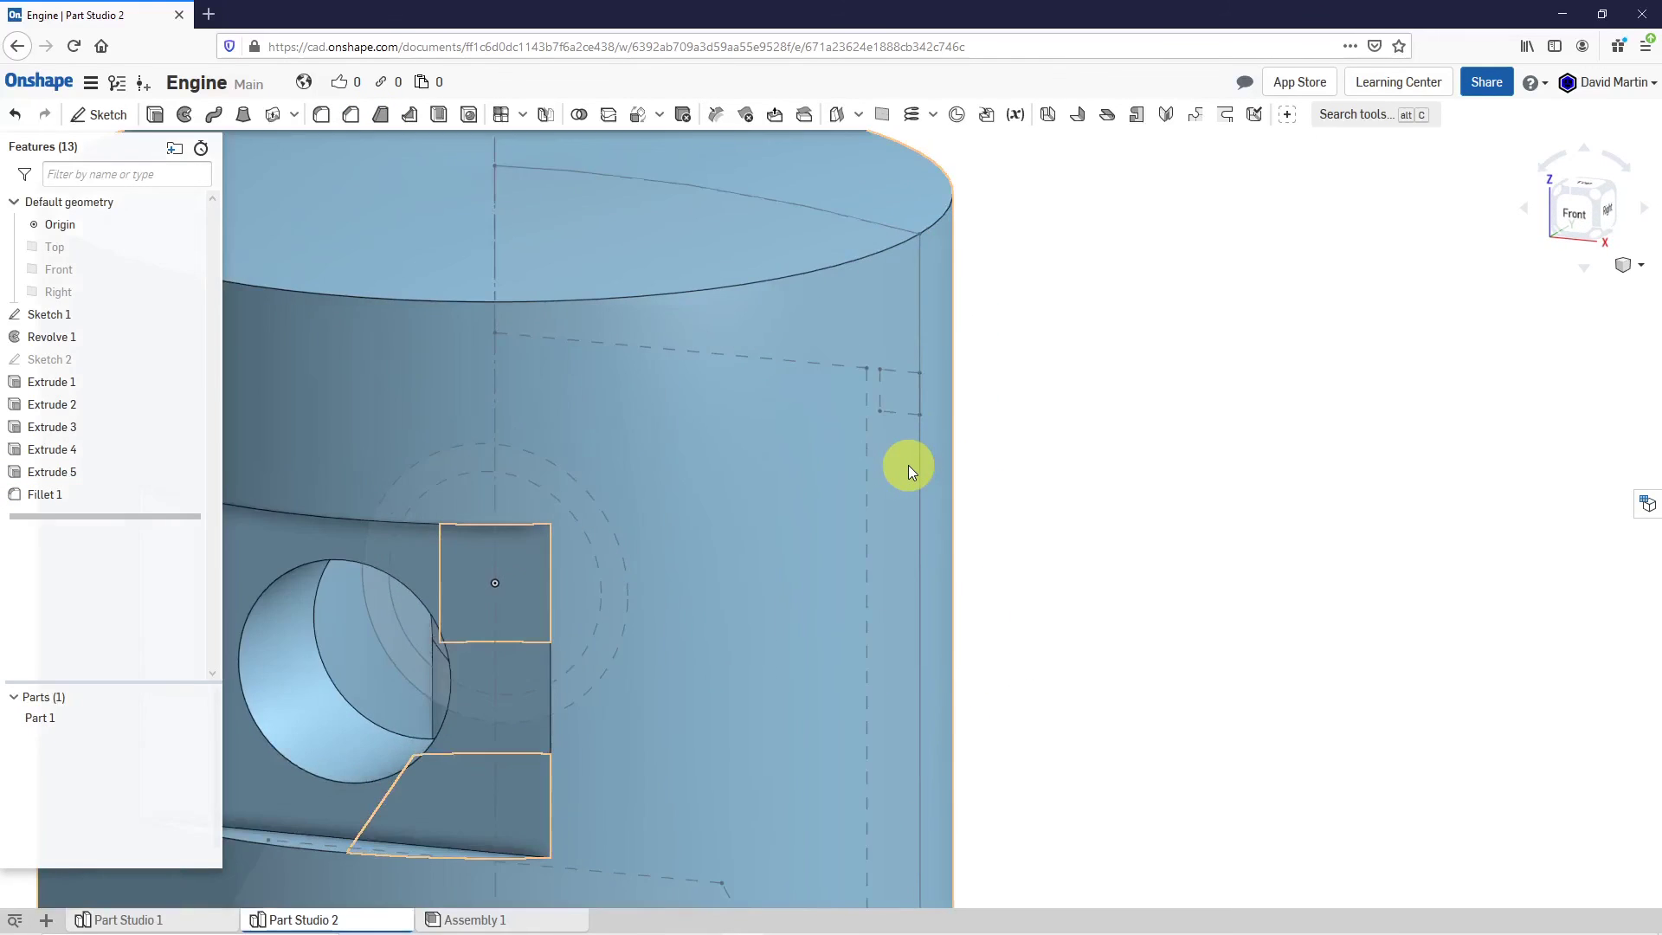
pyautogui.scroll(-1, 907, 465)
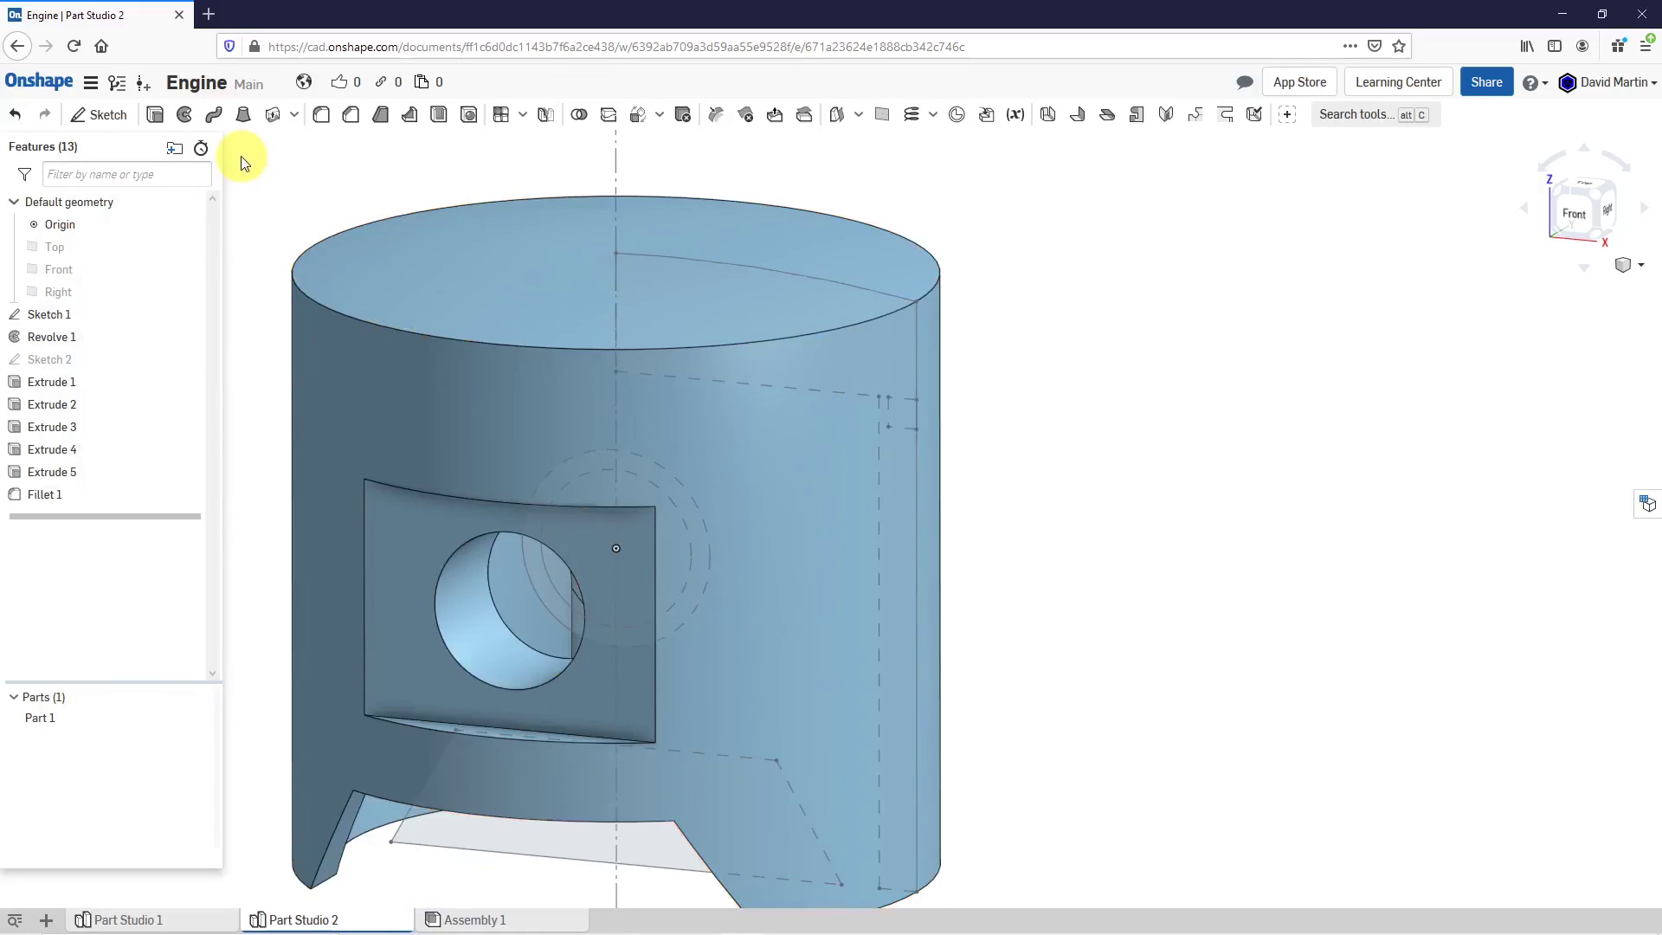
pyautogui.click(186, 119)
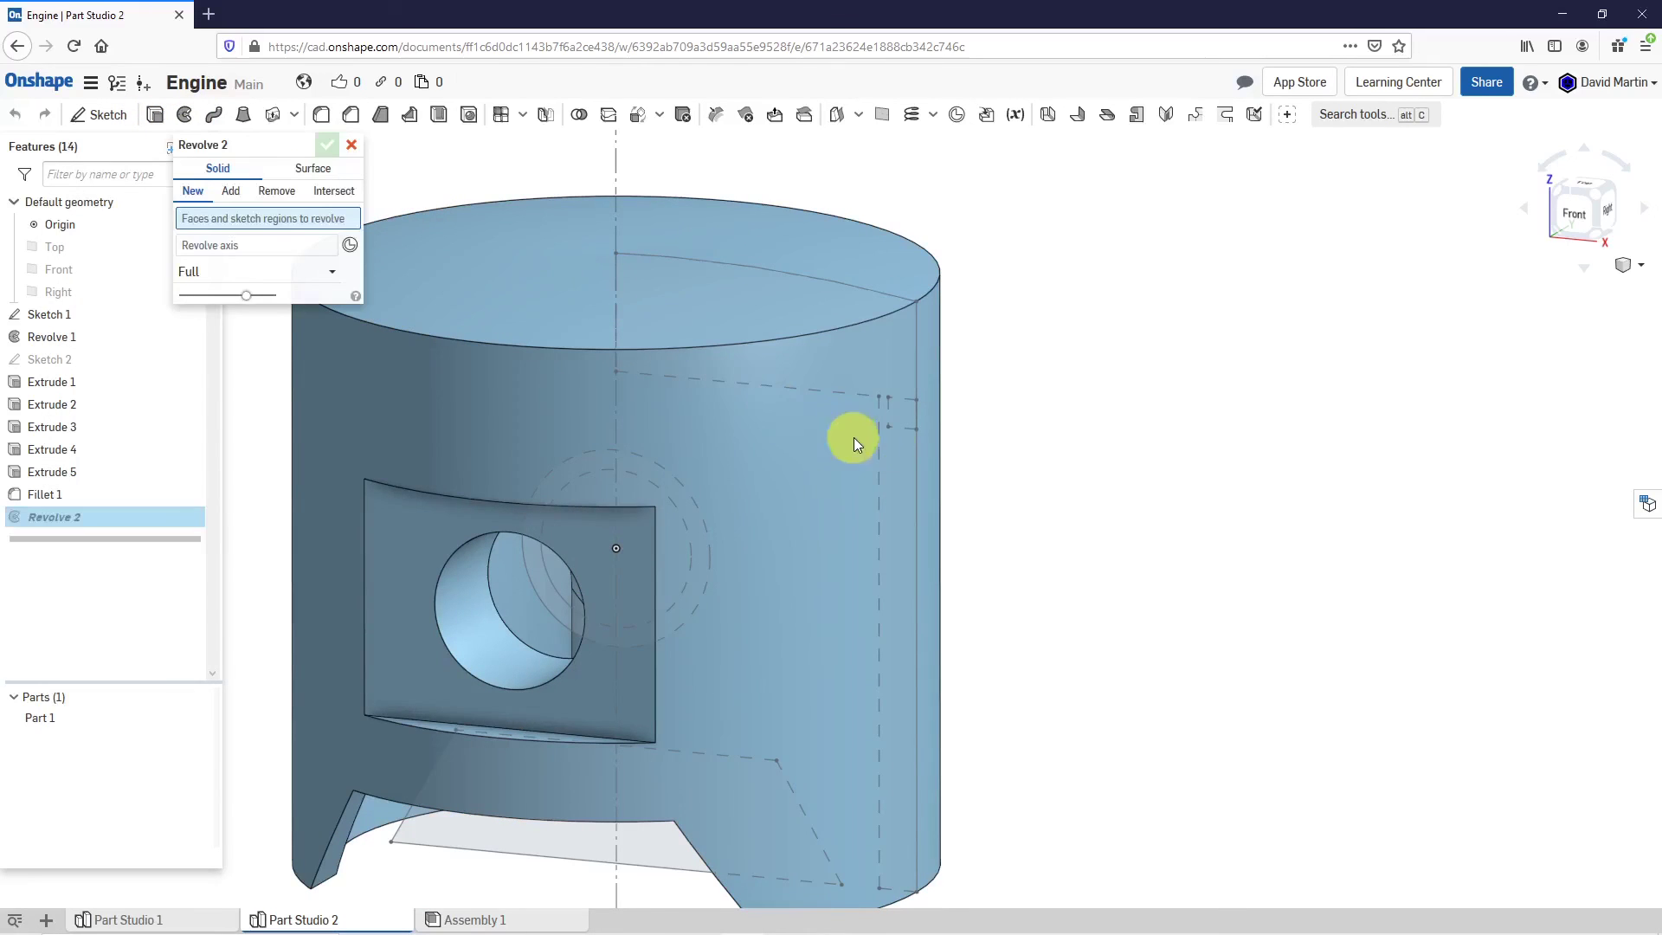
pyautogui.scroll(3, 909, 424)
pyautogui.scroll(1, 906, 424)
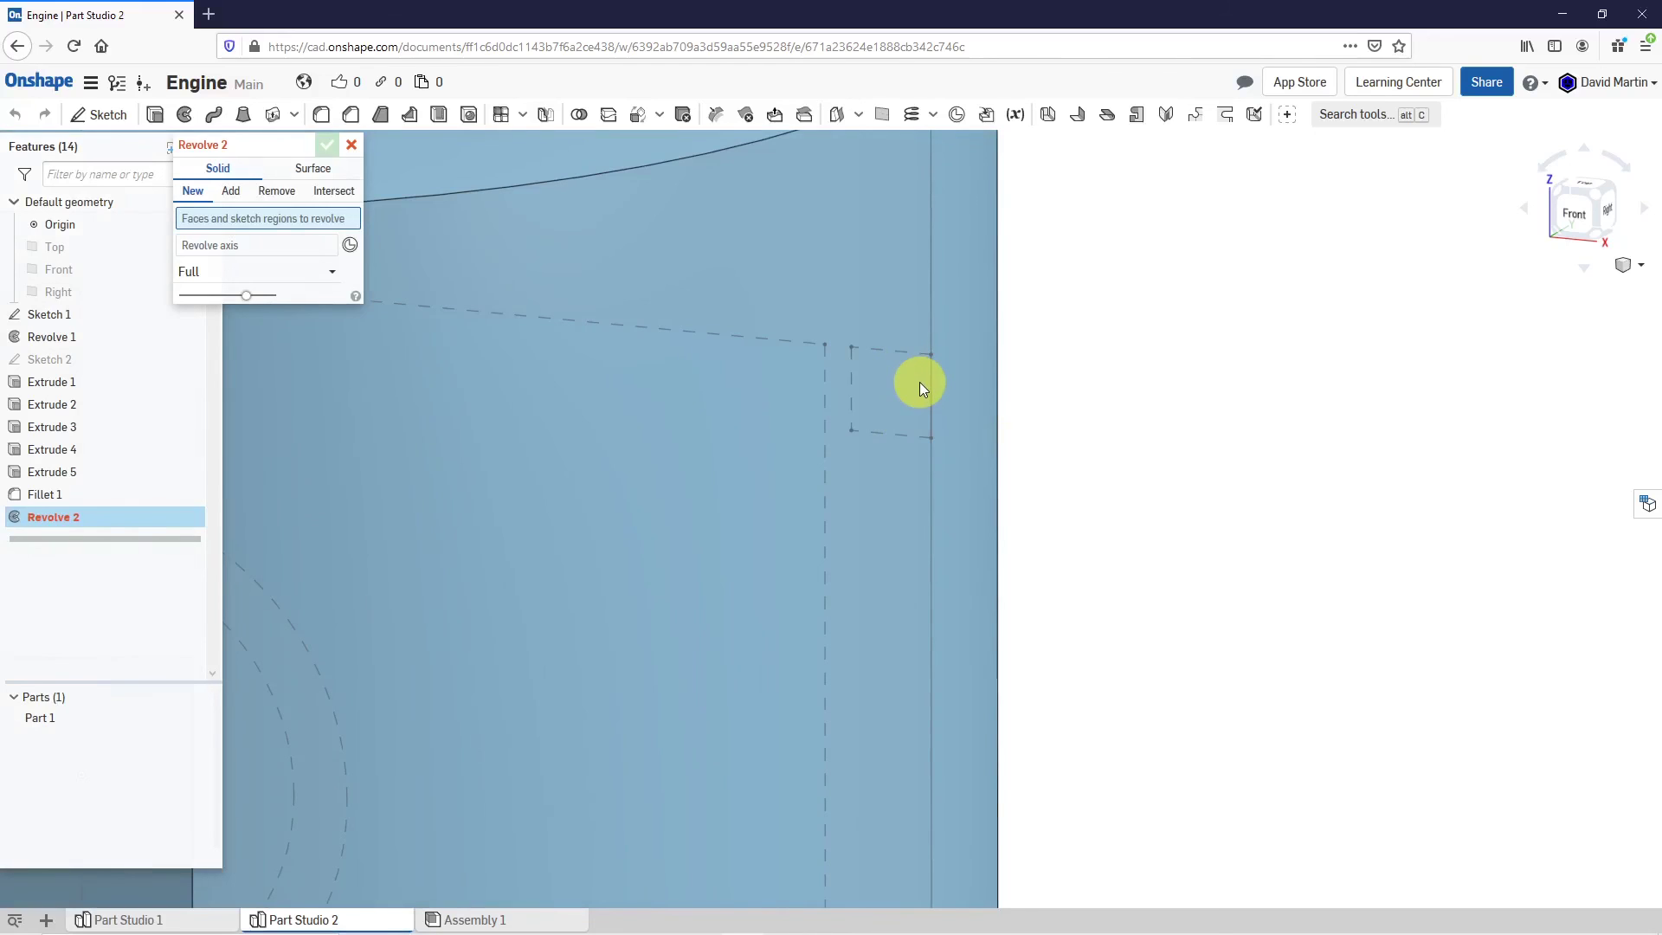
pyautogui.click(276, 190)
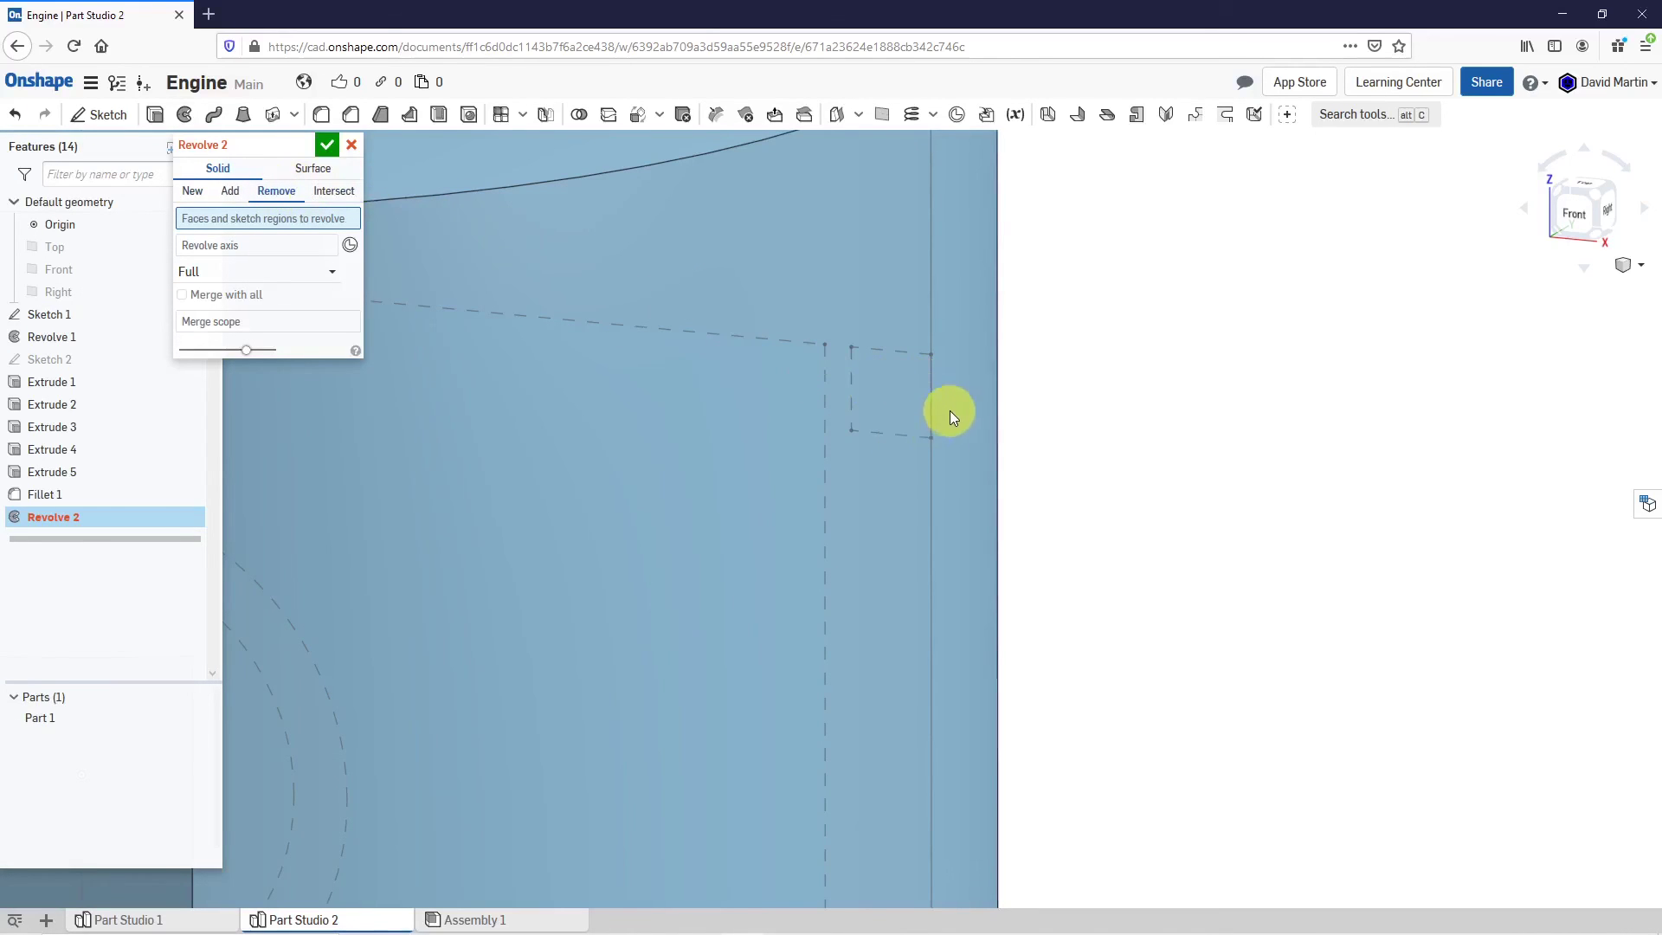
pyautogui.scroll(-5, 948, 409)
pyautogui.moveTo(946, 366)
pyautogui.mouseDown(button='right')
pyautogui.moveTo(1002, 260)
pyautogui.moveTo(947, 334)
pyautogui.moveTo(937, 435)
pyautogui.moveTo(907, 392)
pyautogui.moveTo(926, 393)
pyautogui.mouseUp(button='right')
pyautogui.scroll(5, 926, 393)
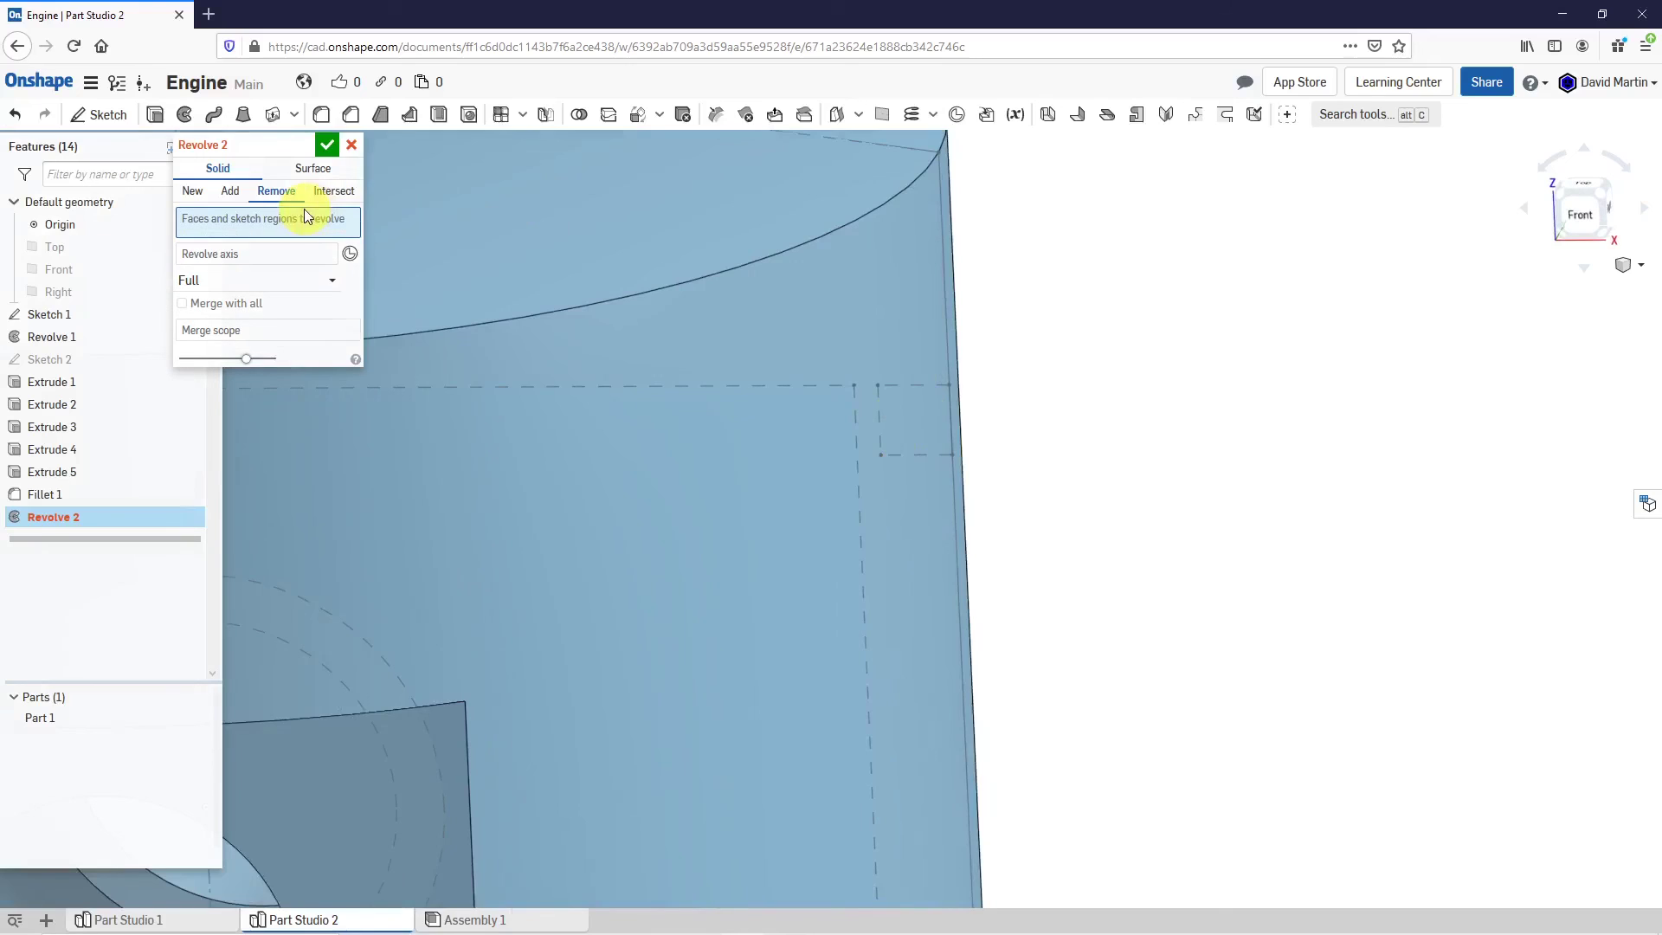
pyautogui.click(953, 439)
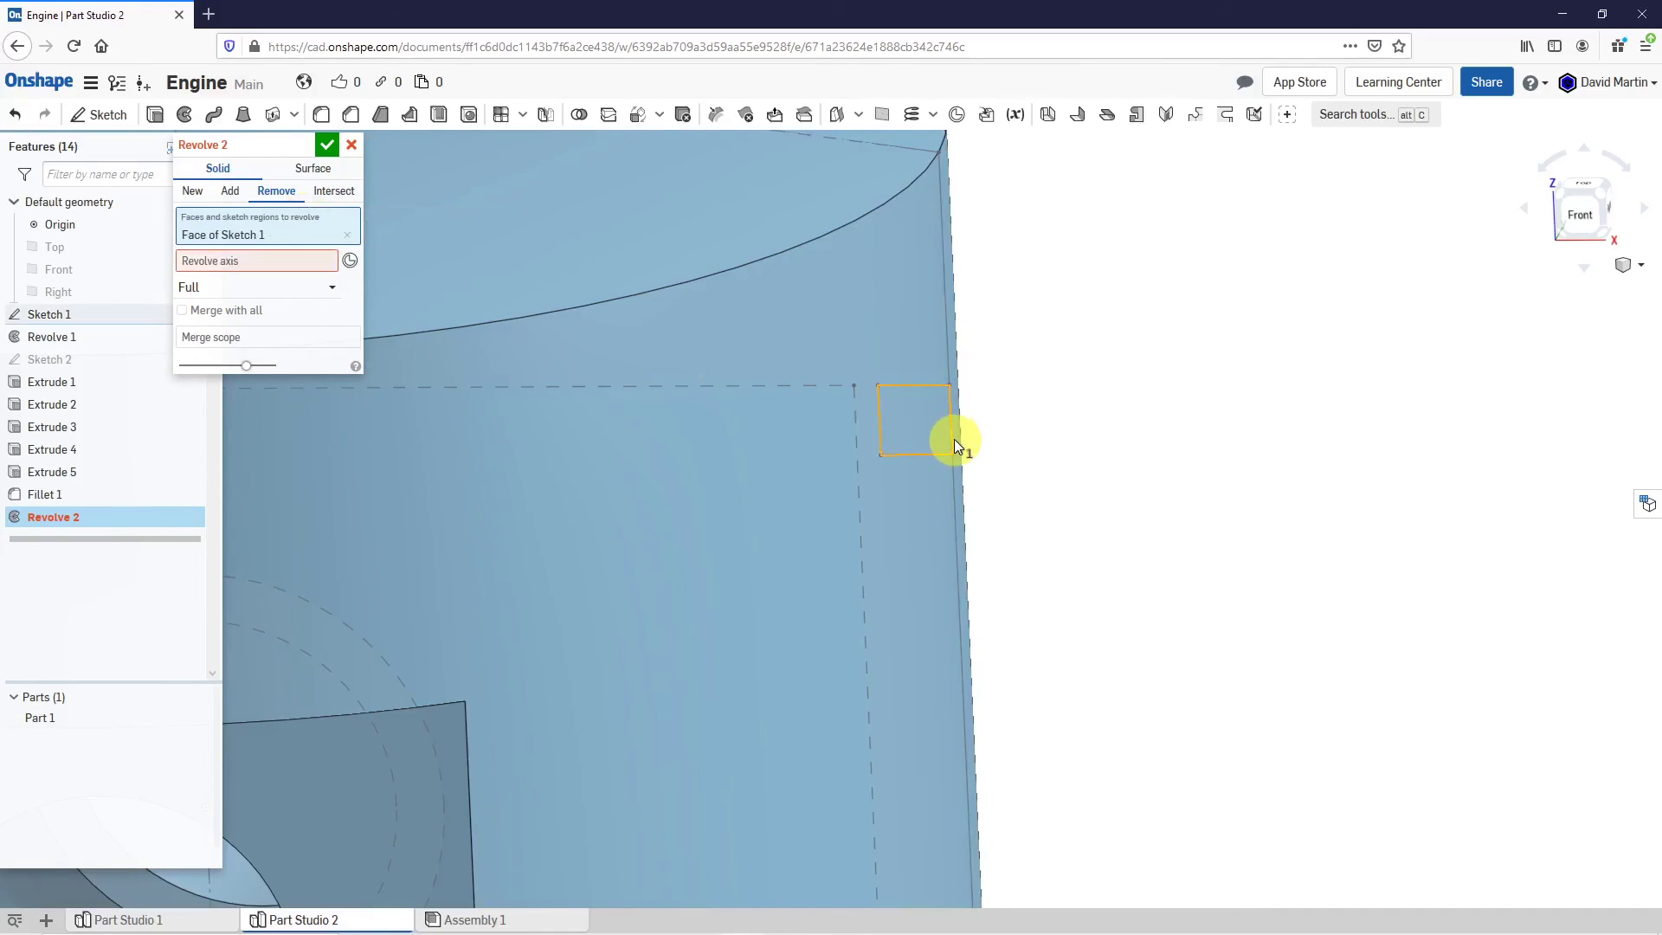
# Use Sketch 1's vertical centreline as the axis of the full revolve, and accept the ring groove cut.
pyautogui.scroll(-3, 1028, 552)
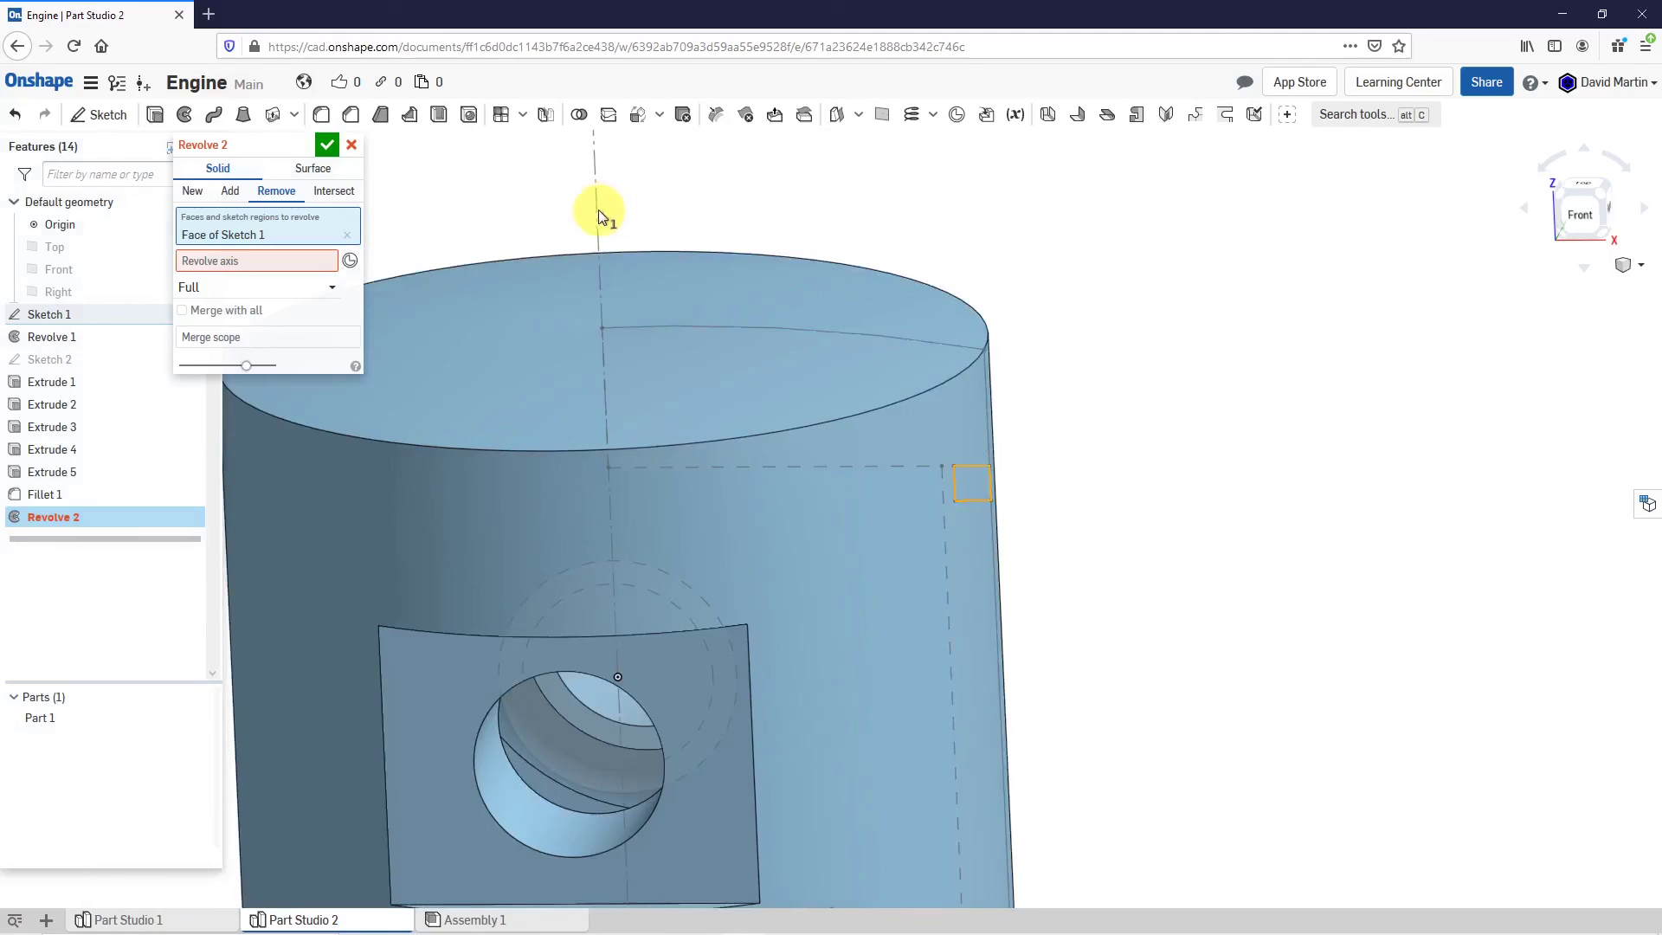
pyautogui.click(320, 262)
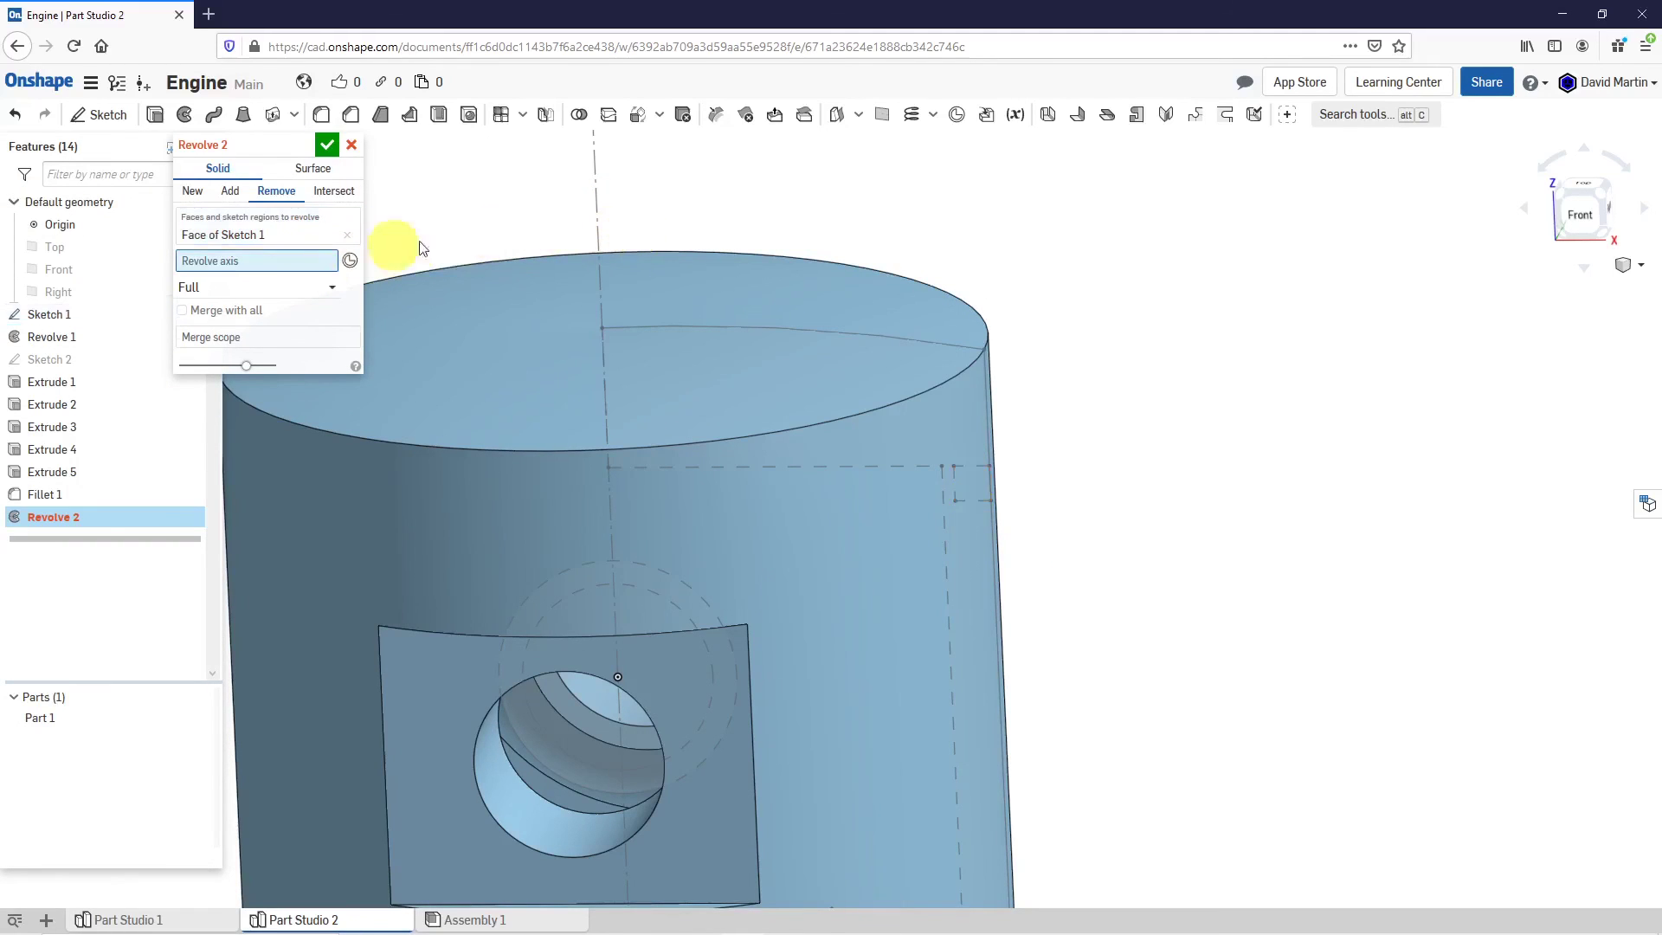
pyautogui.click(597, 178)
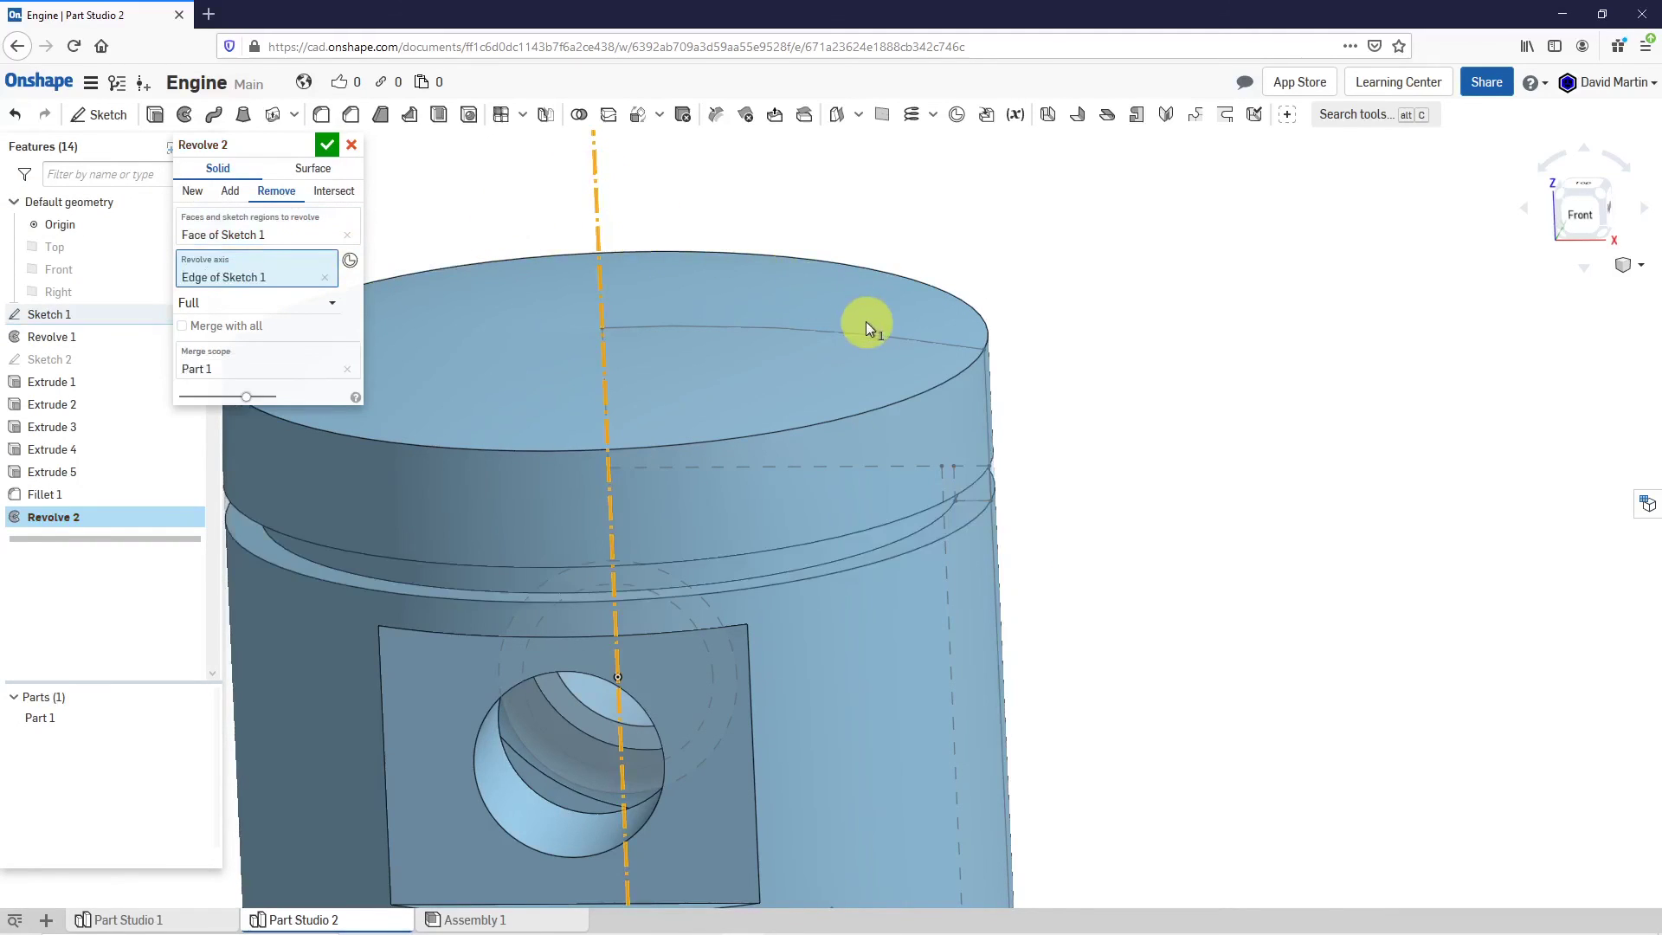
pyautogui.moveTo(936, 360); pyautogui.dragTo(859, 359, button='right')
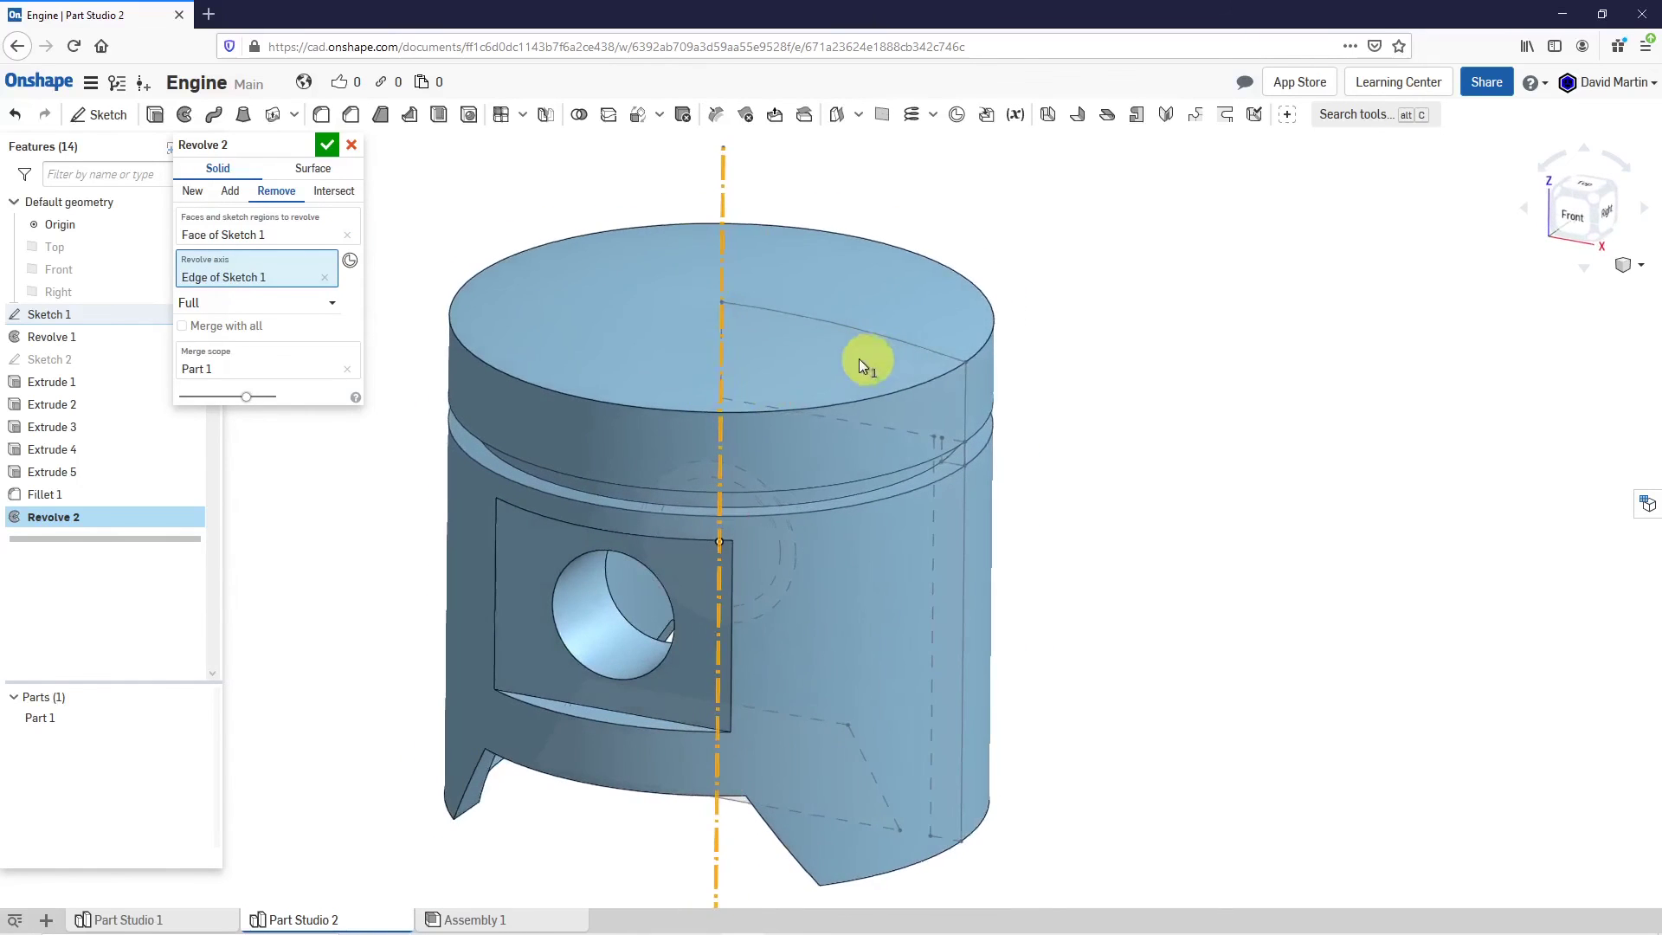
pyautogui.click(325, 146)
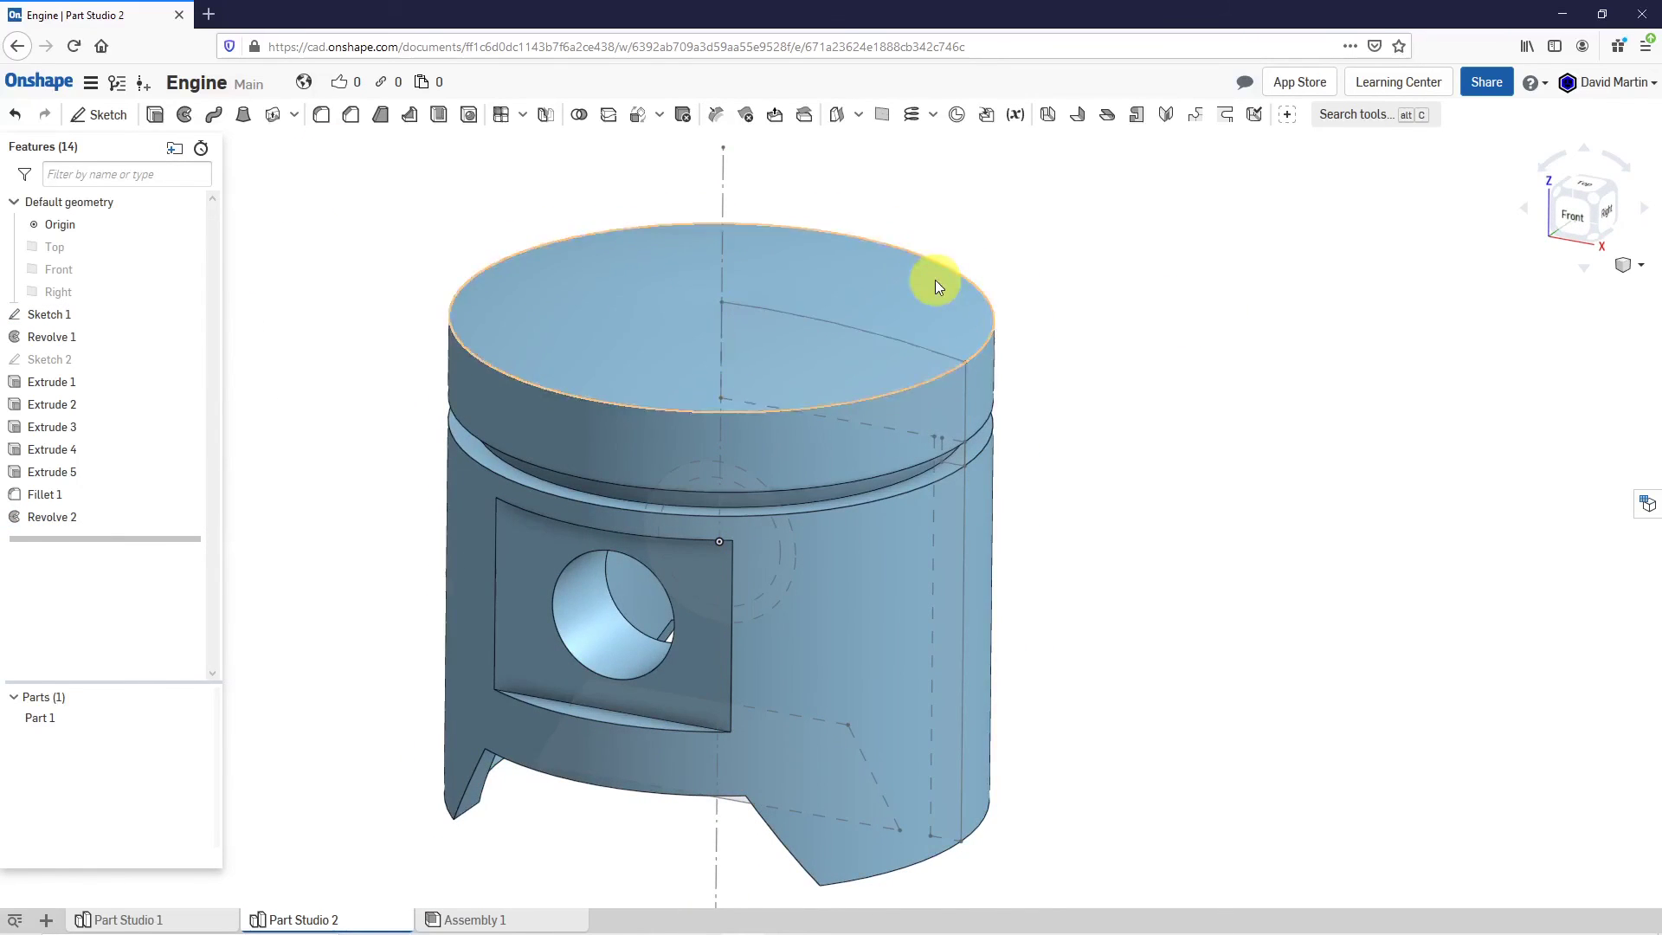
# Hide Sketch 1 so only the finished piston body is displayed.
pyautogui.scroll(-3, 935, 278)
pyautogui.moveTo(843, 304)
pyautogui.mouseDown(button='right')
pyautogui.moveTo(849, 268)
pyautogui.moveTo(923, 296)
pyautogui.moveTo(866, 297)
pyautogui.mouseUp(button='right')
pyautogui.click(198, 313)
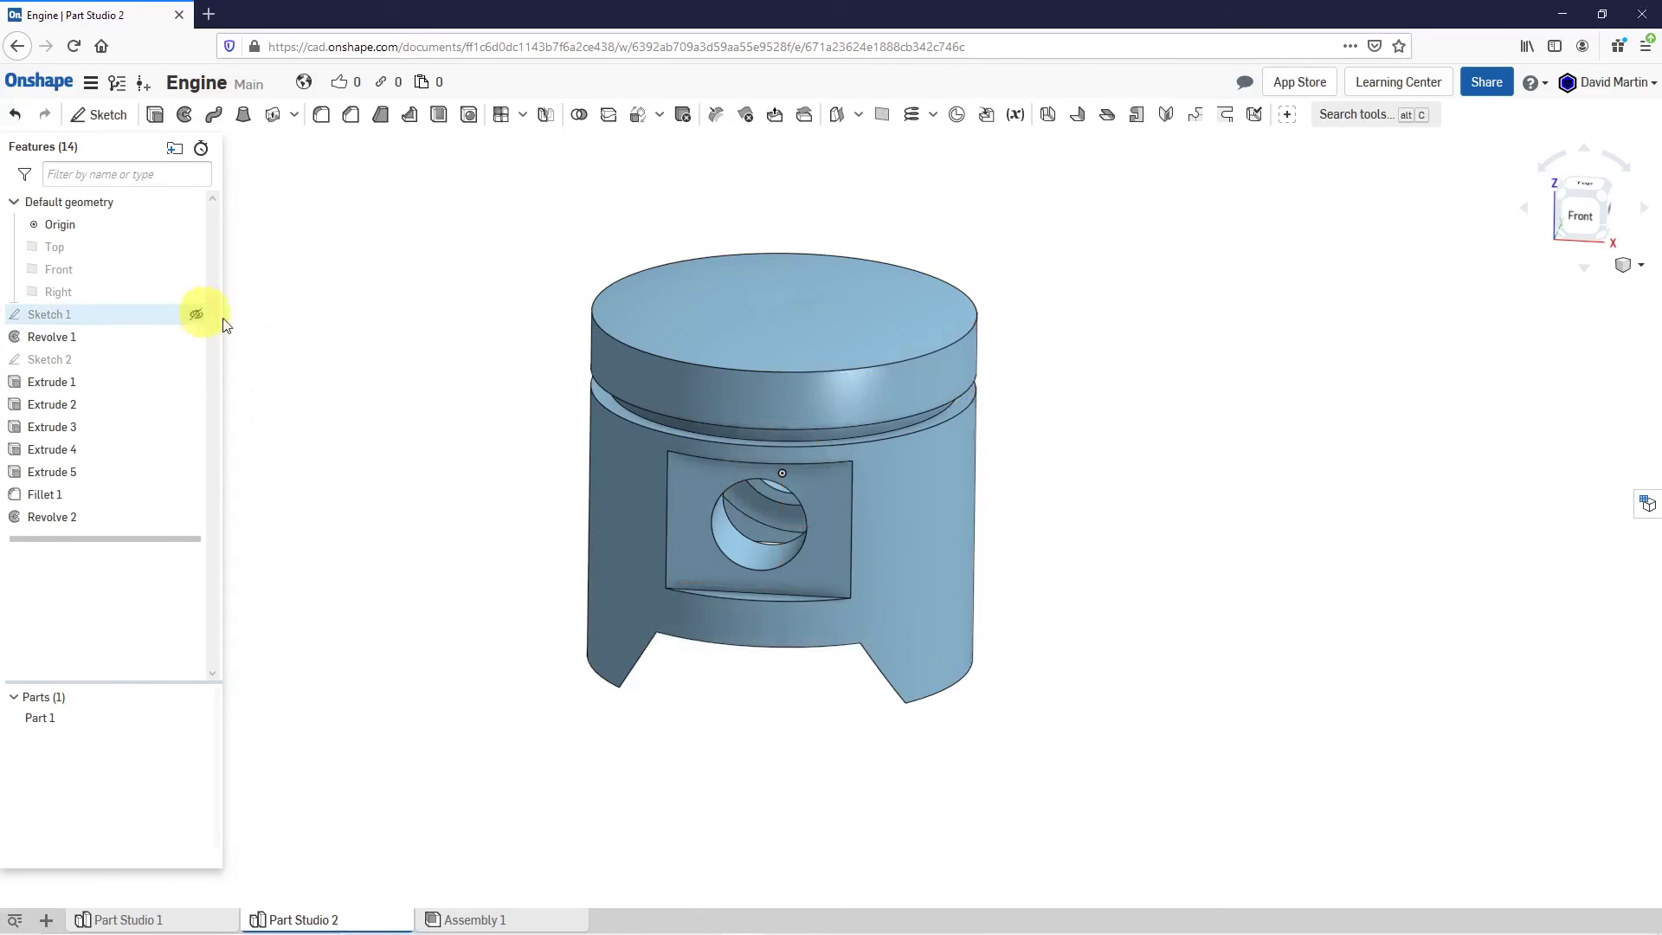
pyautogui.moveTo(1079, 471); pyautogui.dragTo(995, 393, button='right')
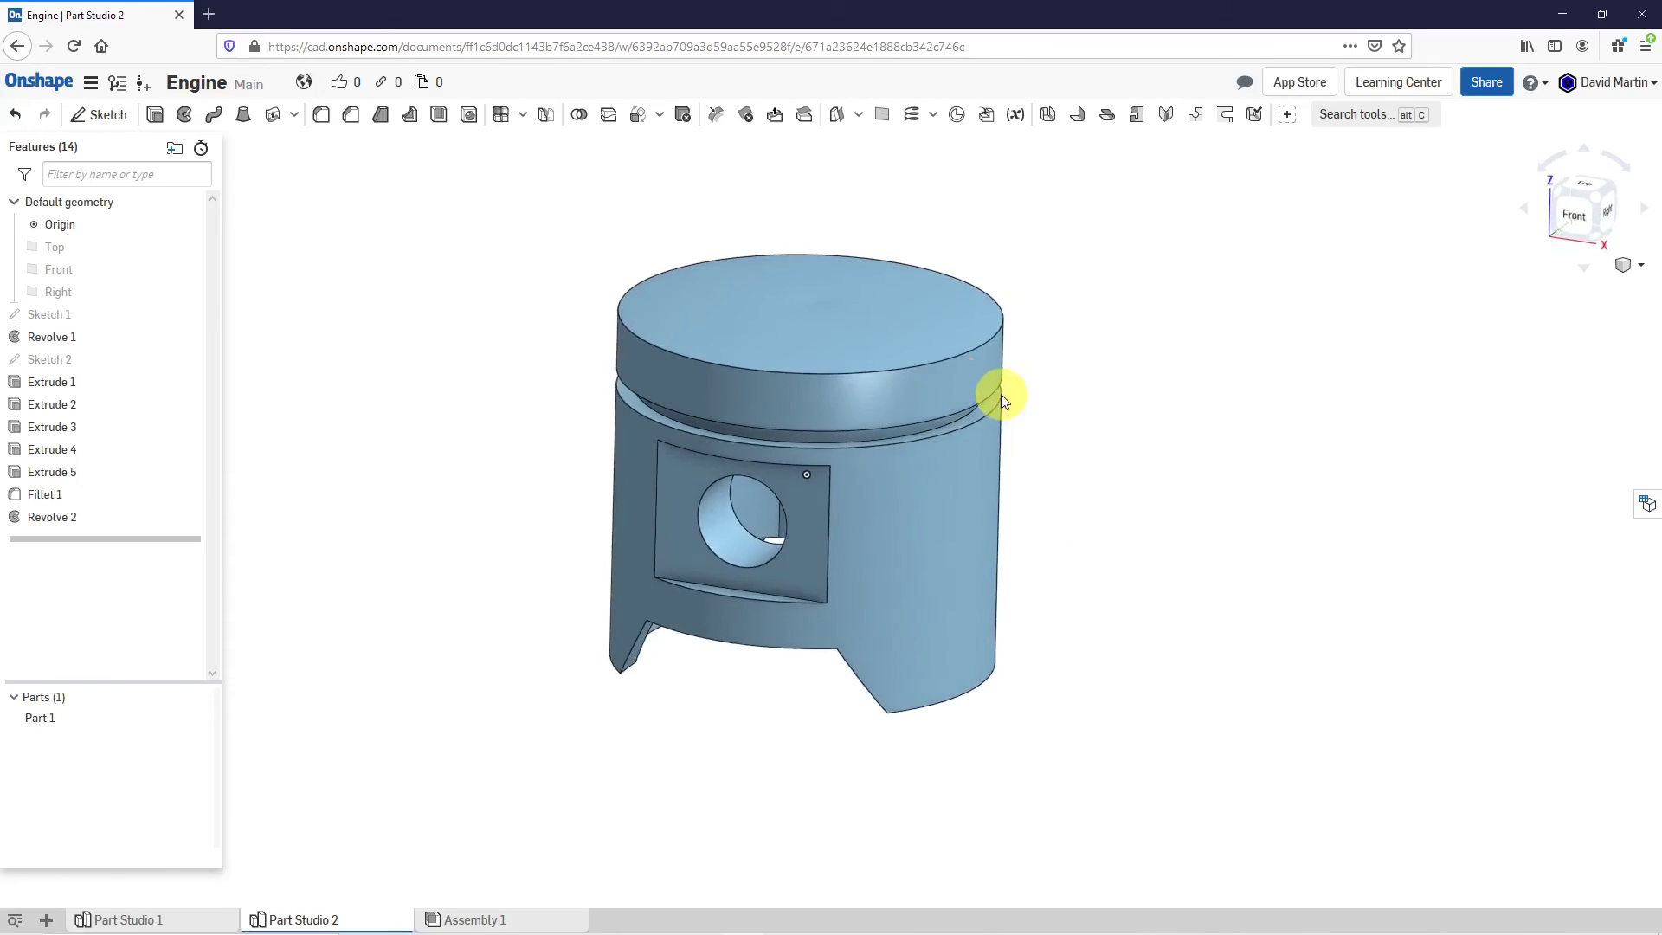
# Rename the part Part 1 as Piston.
pyautogui.click(54, 722)
pyautogui.rightClick(54, 720)
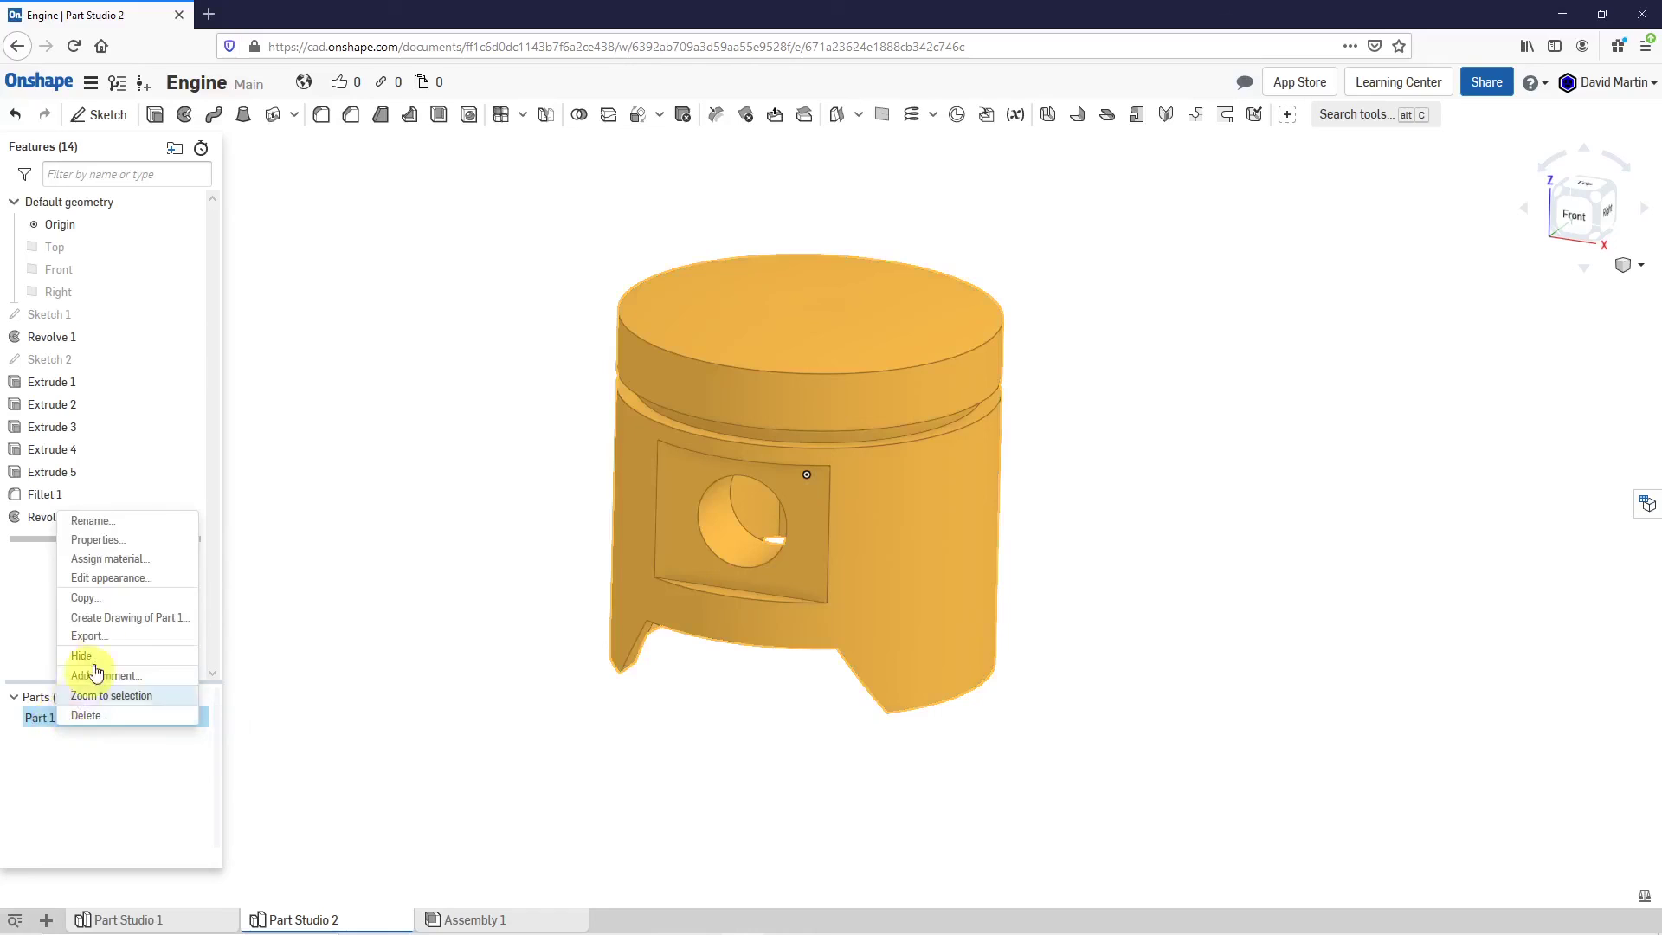
pyautogui.click(126, 522)
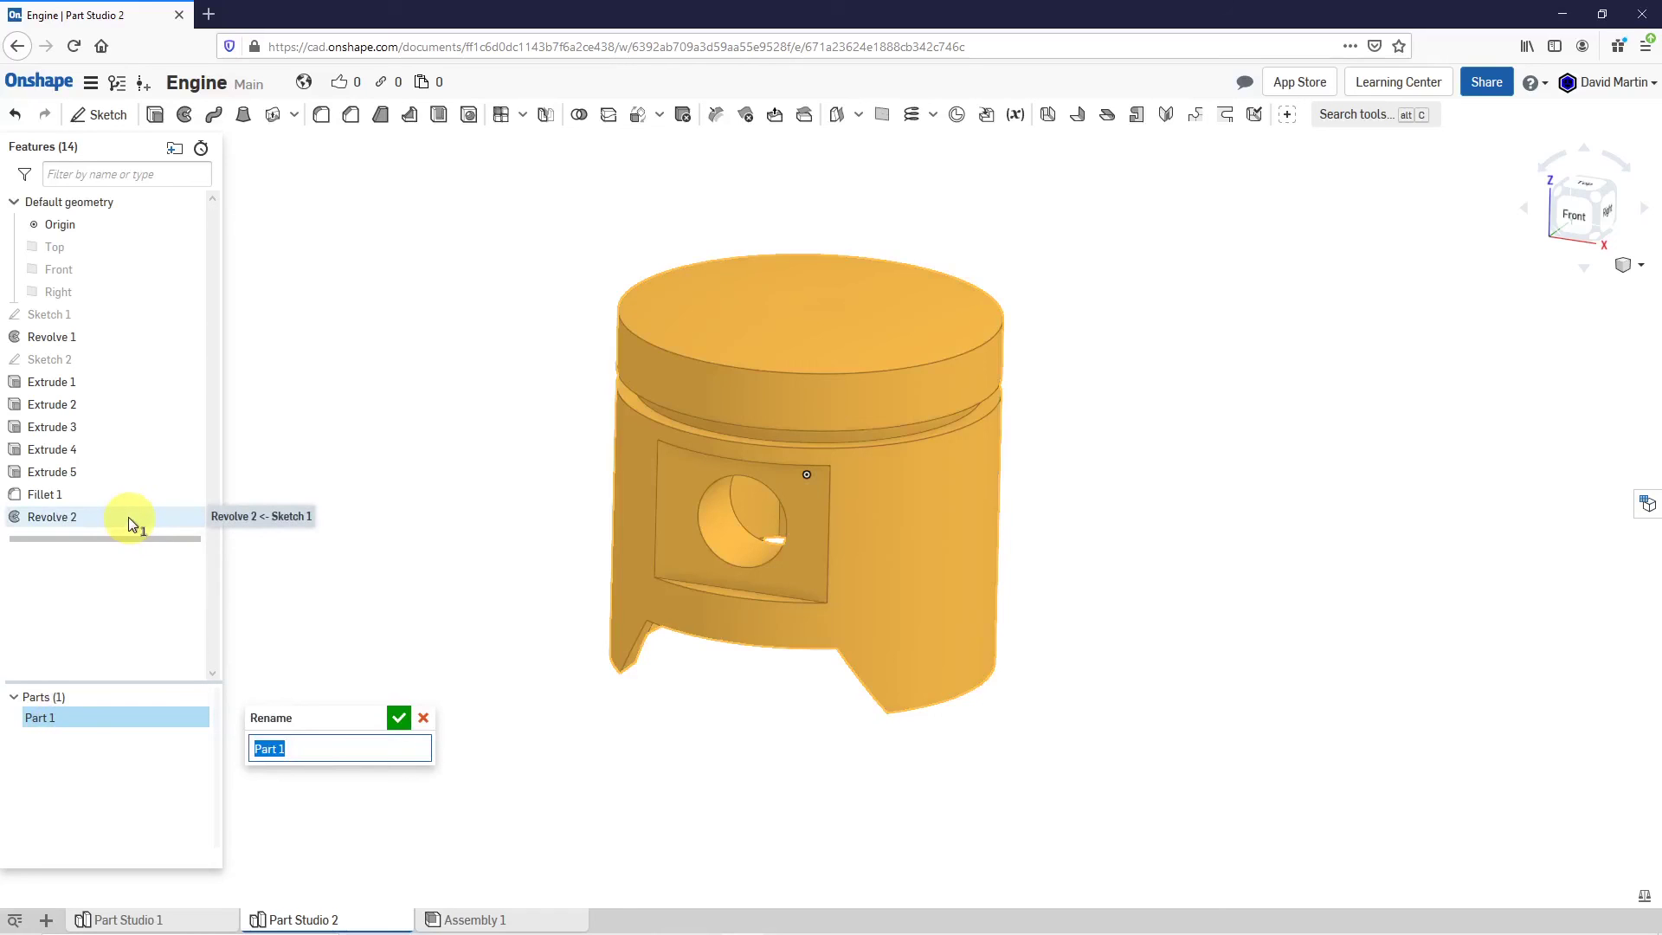
pyautogui.write('Piston')
pyautogui.press('Return')
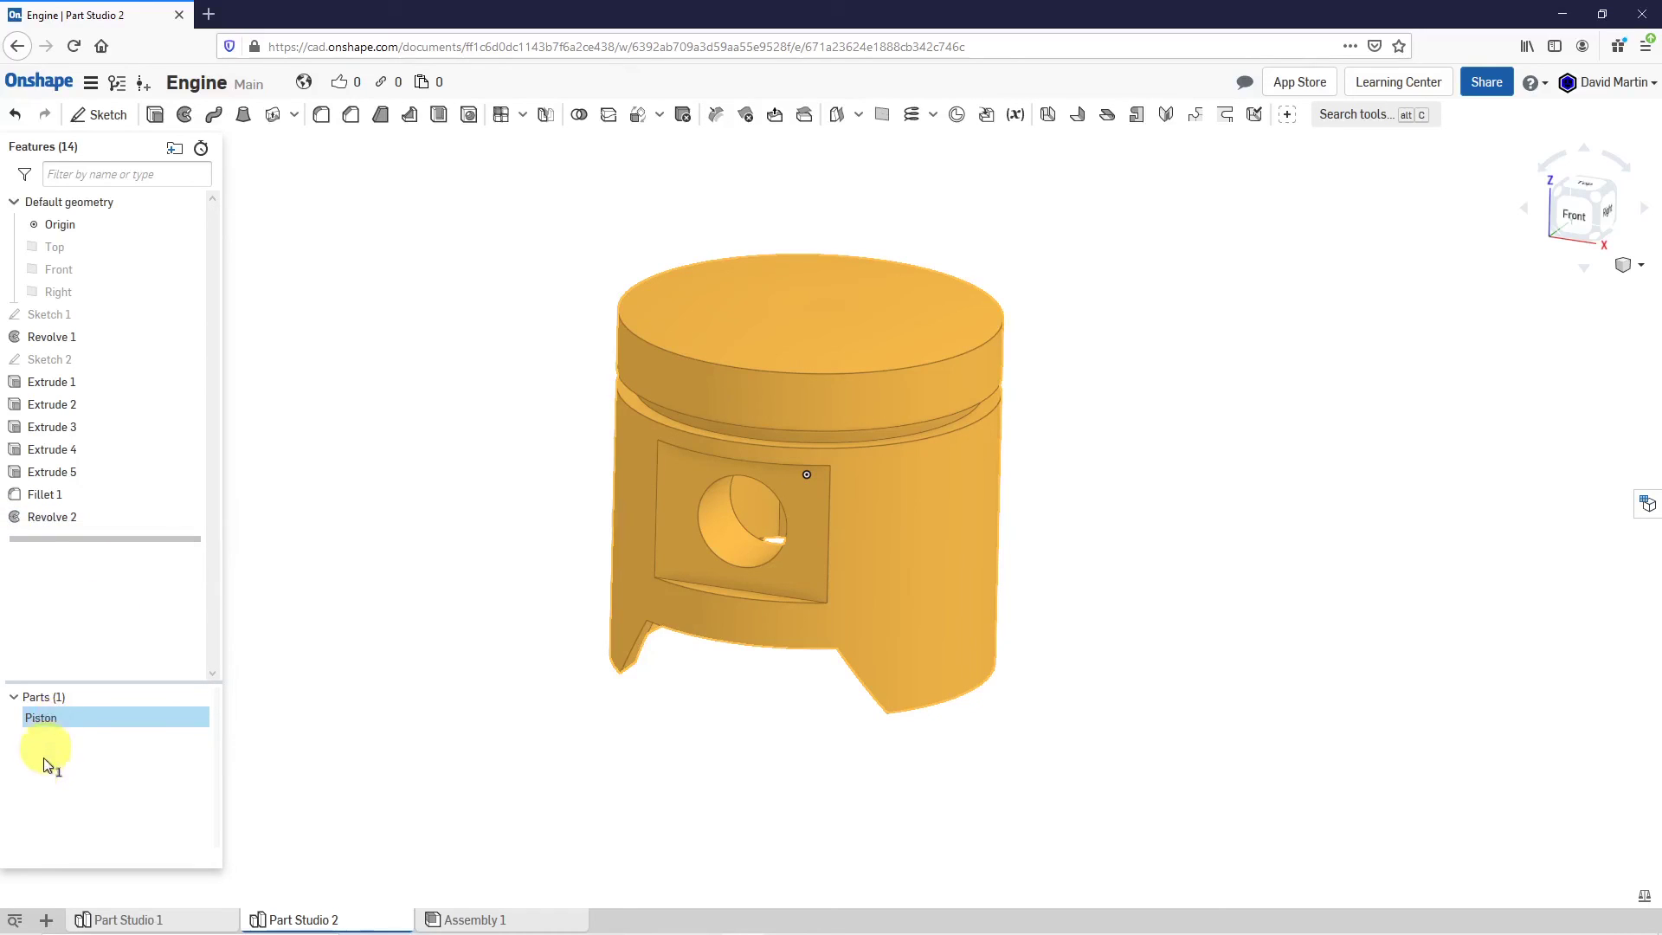
# Assign 300 Series Stainless Steel from the Onshape Material Library to the Piston part.
pyautogui.rightClick(37, 719)
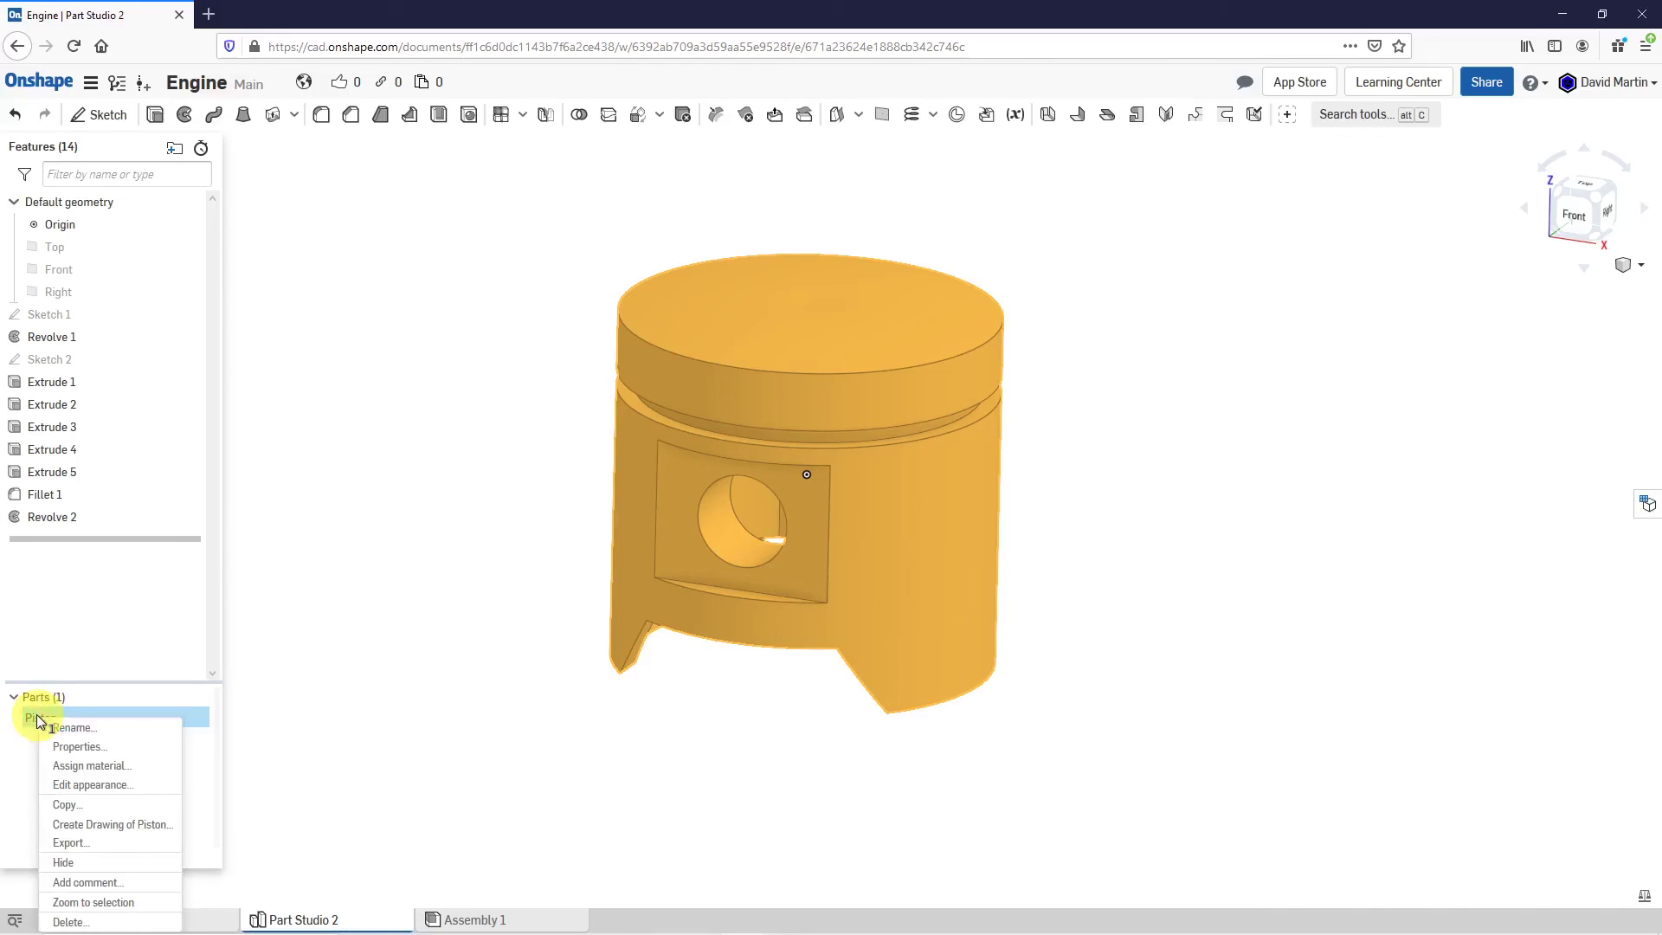
pyautogui.click(78, 765)
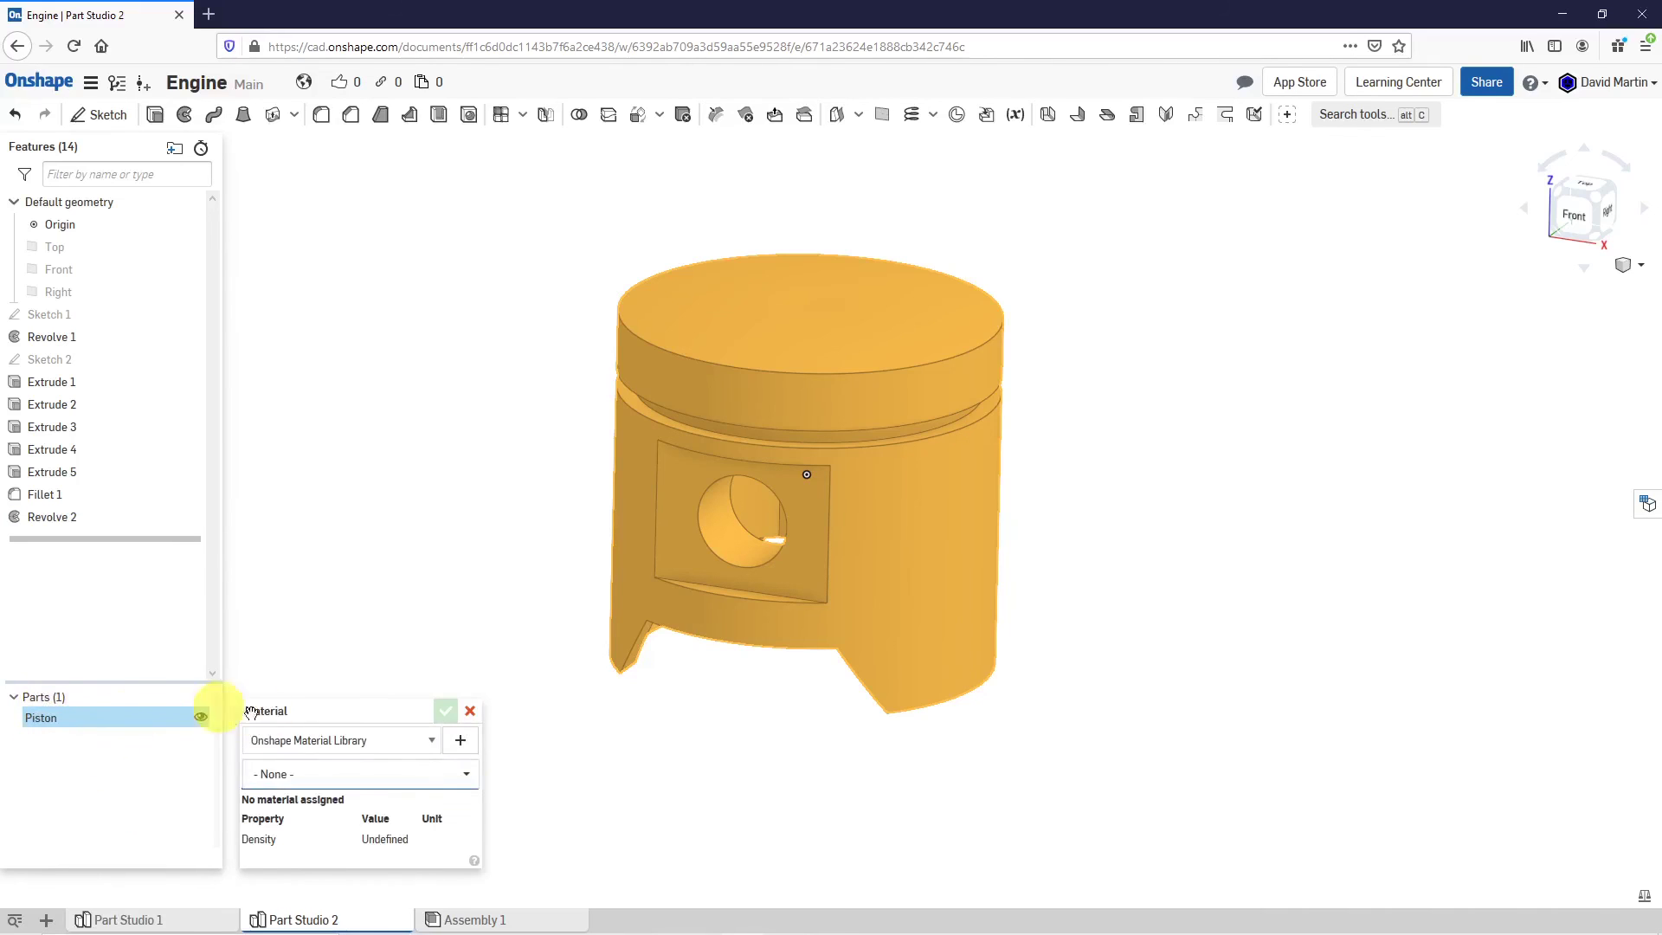
pyautogui.click(456, 773)
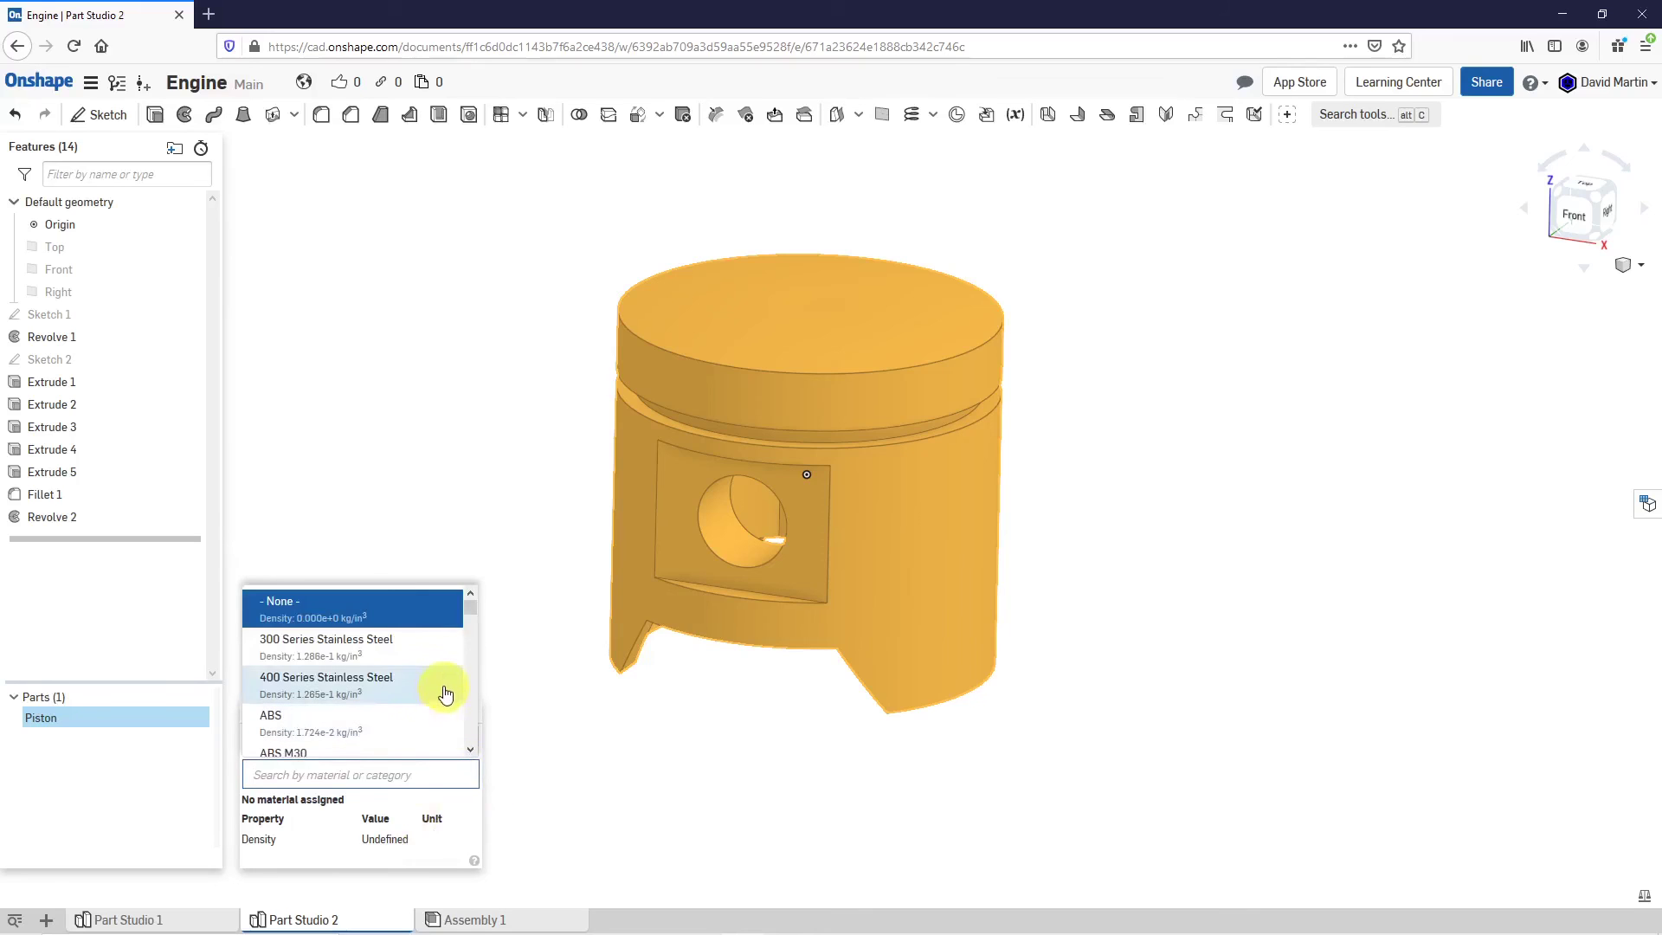
pyautogui.click(368, 658)
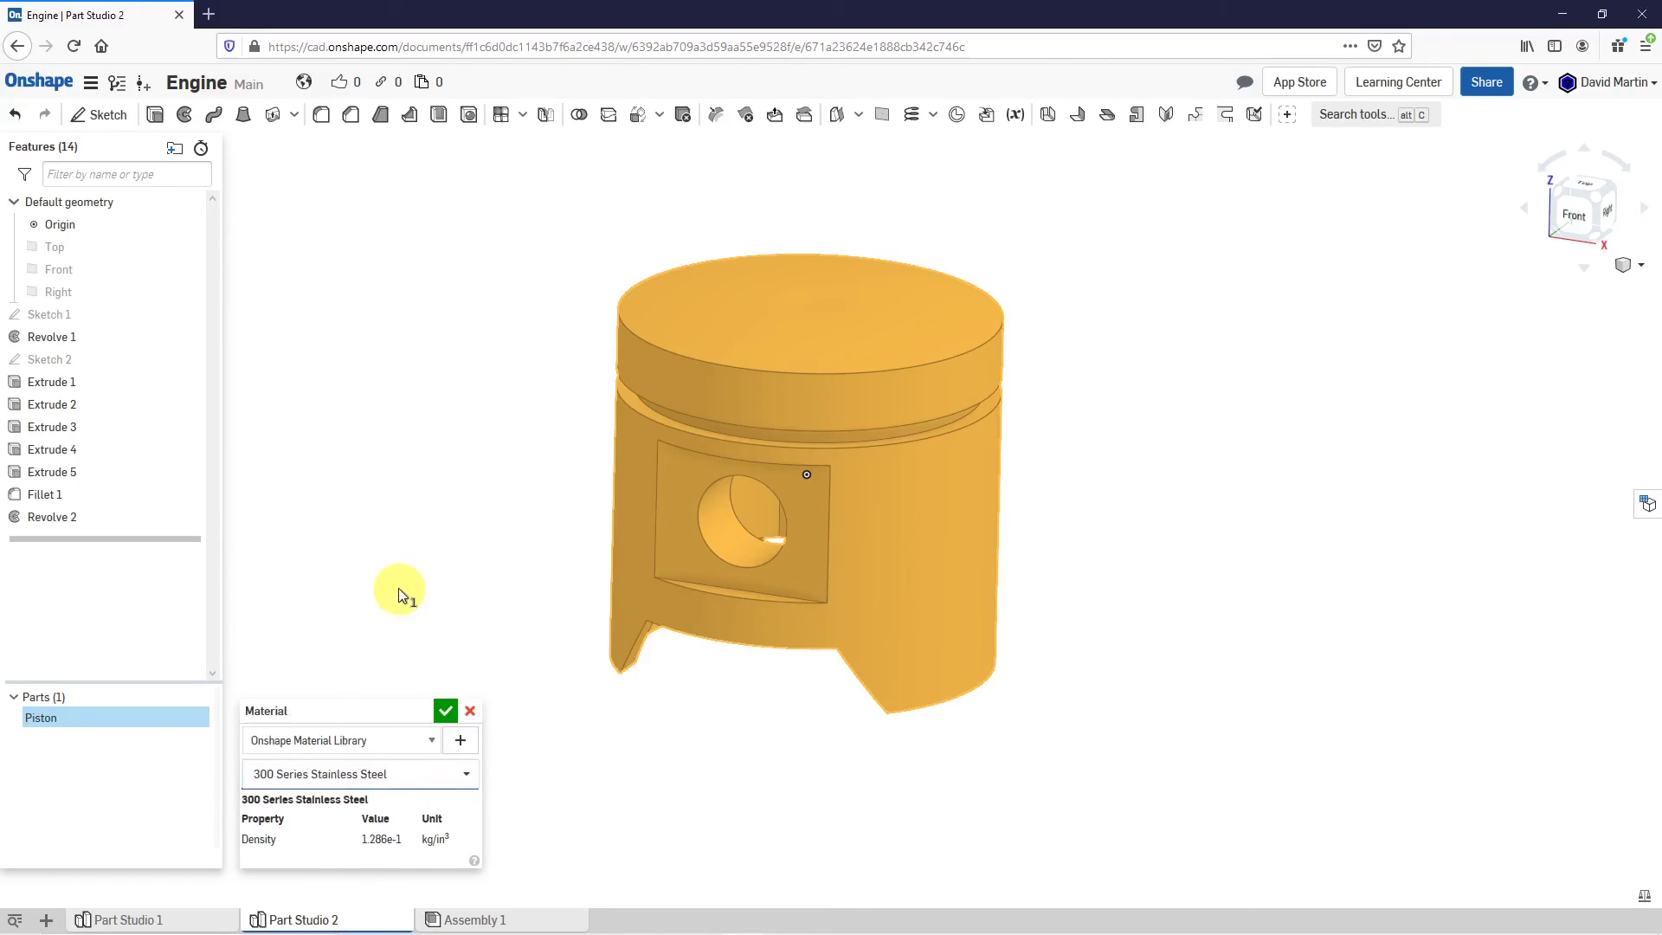
pyautogui.click(443, 713)
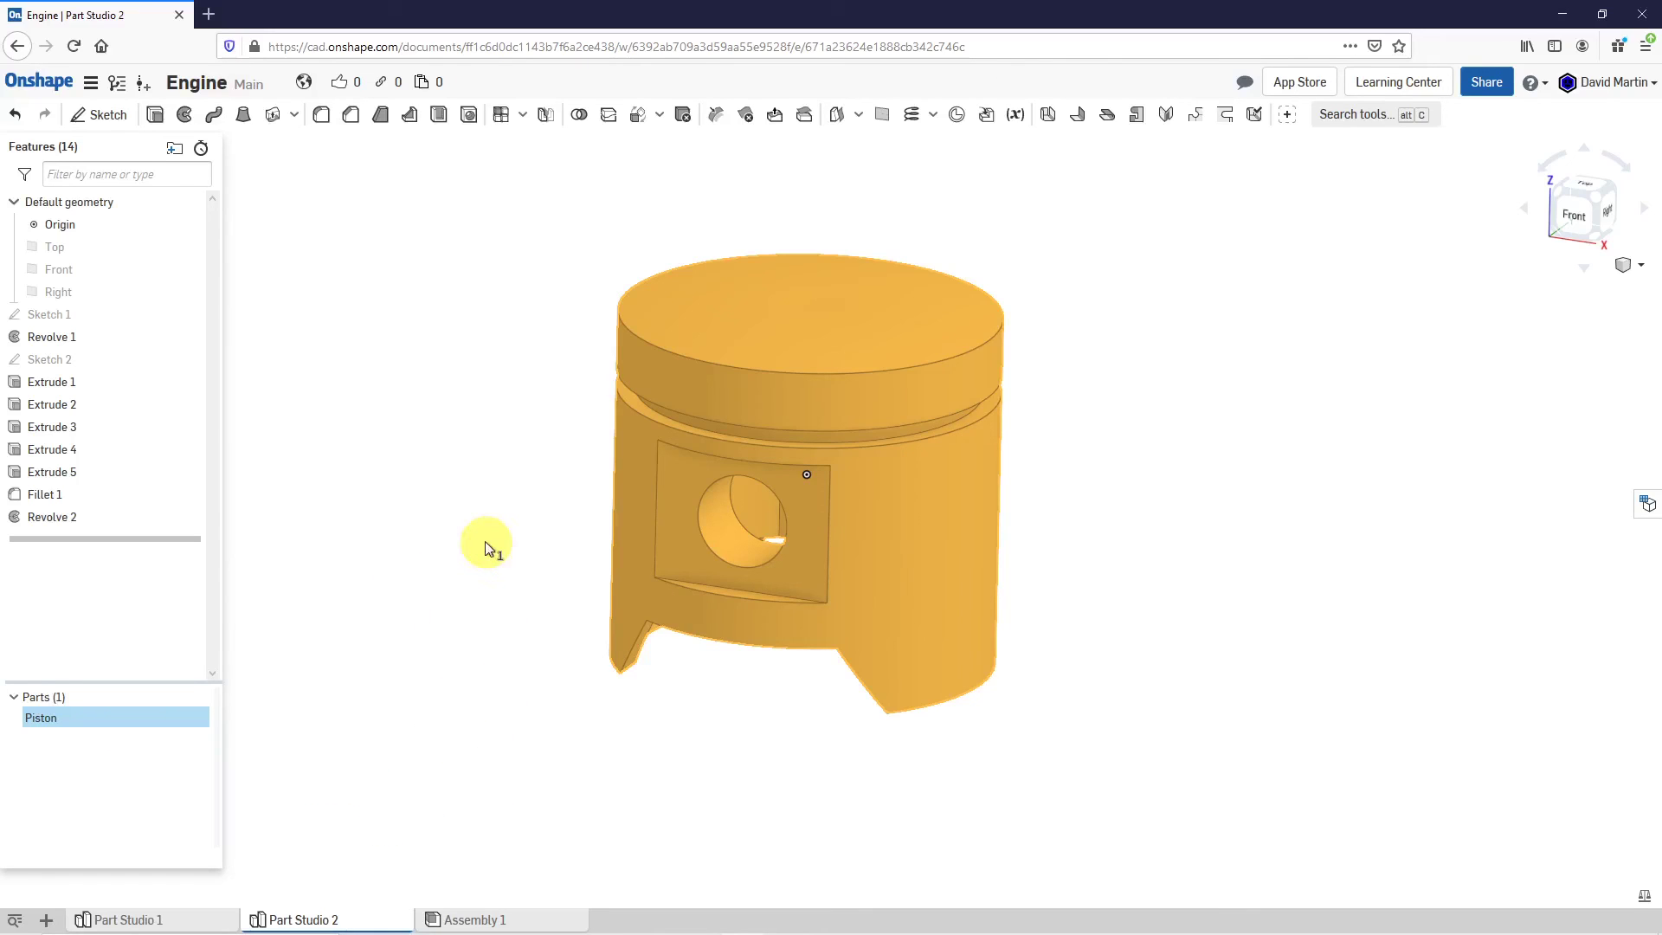
# Change the Piston part's appearance to the pale blue palette colour C4E2F3, and accept.
pyautogui.rightClick(59, 718)
pyautogui.click(116, 787)
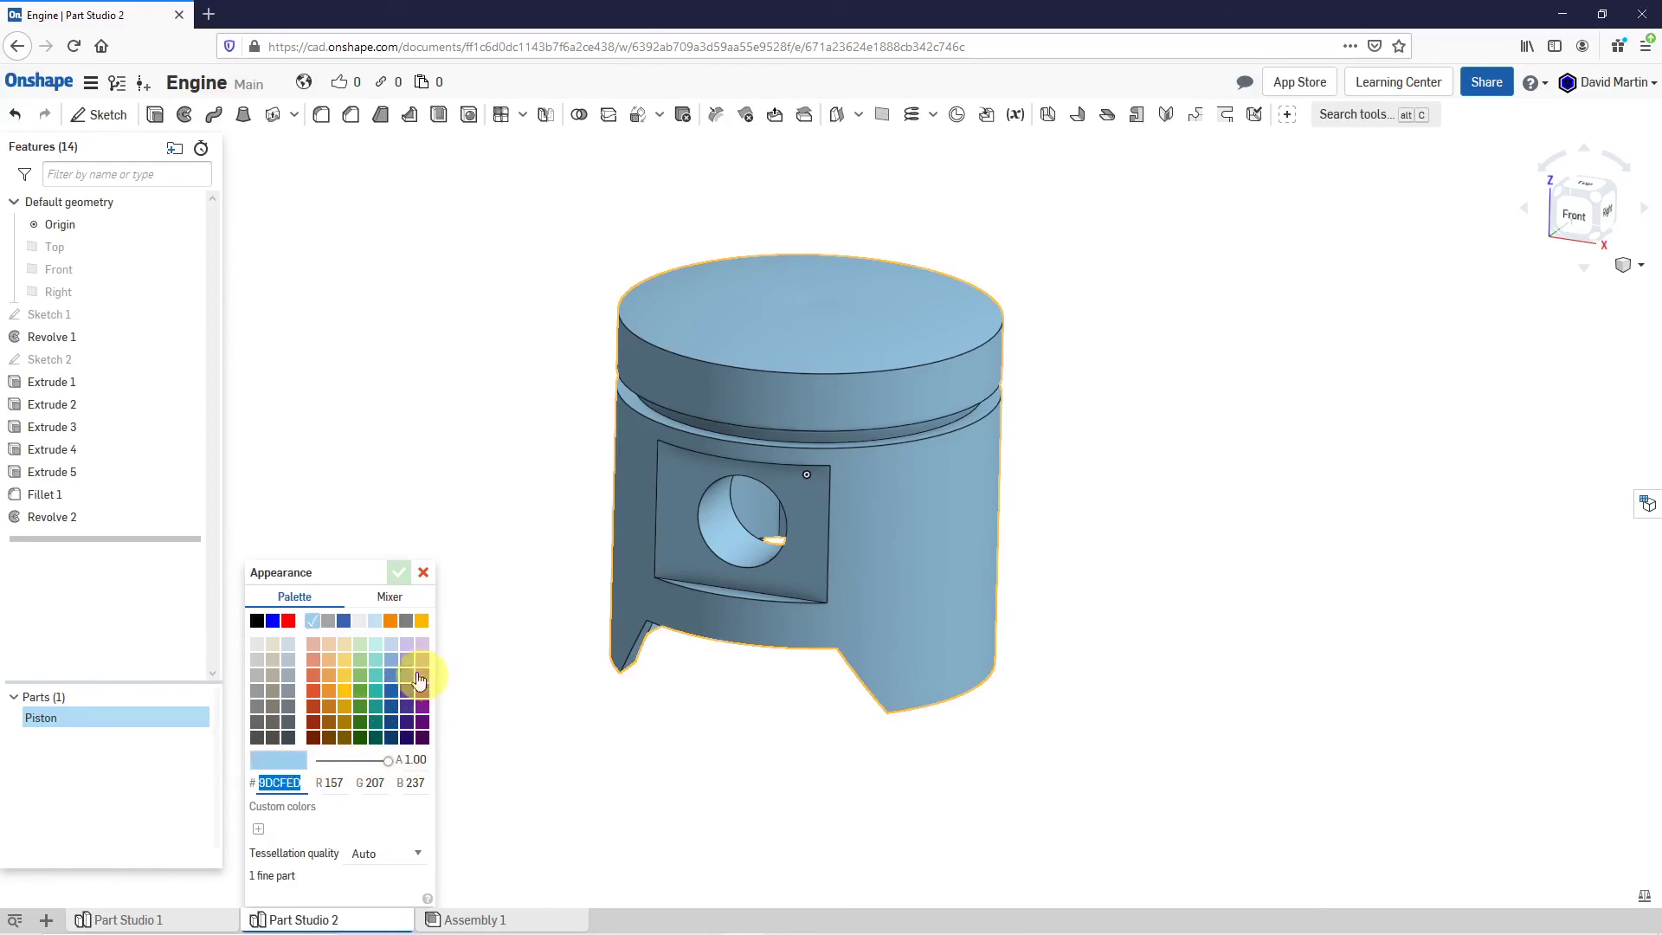
pyautogui.click(375, 625)
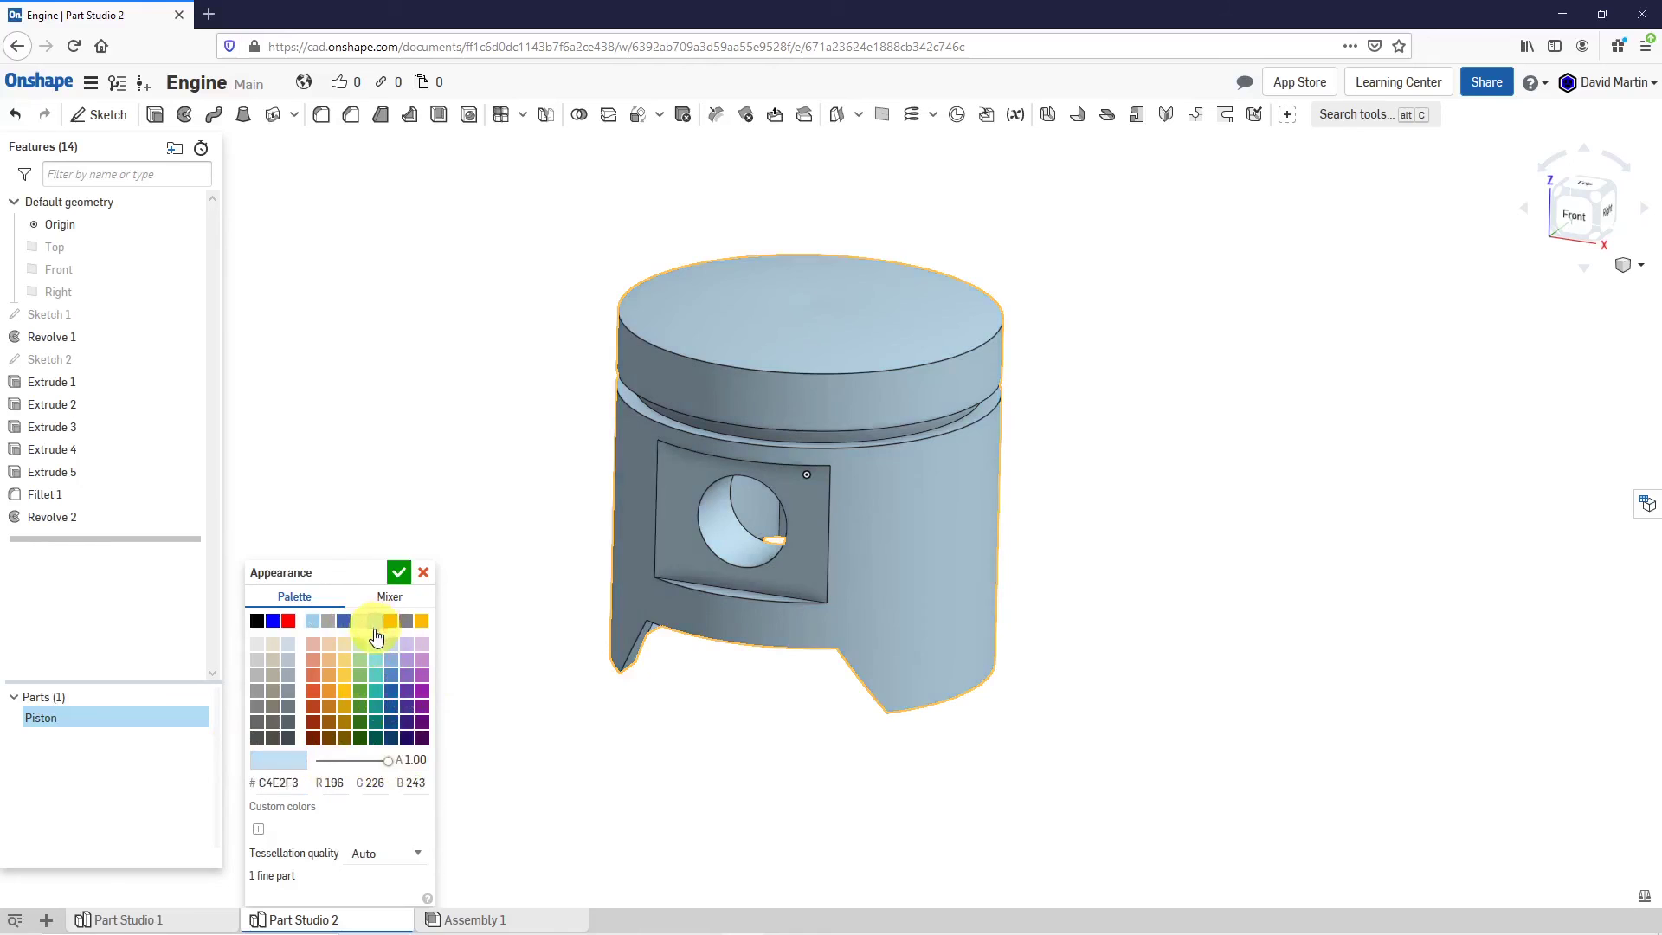
pyautogui.click(398, 572)
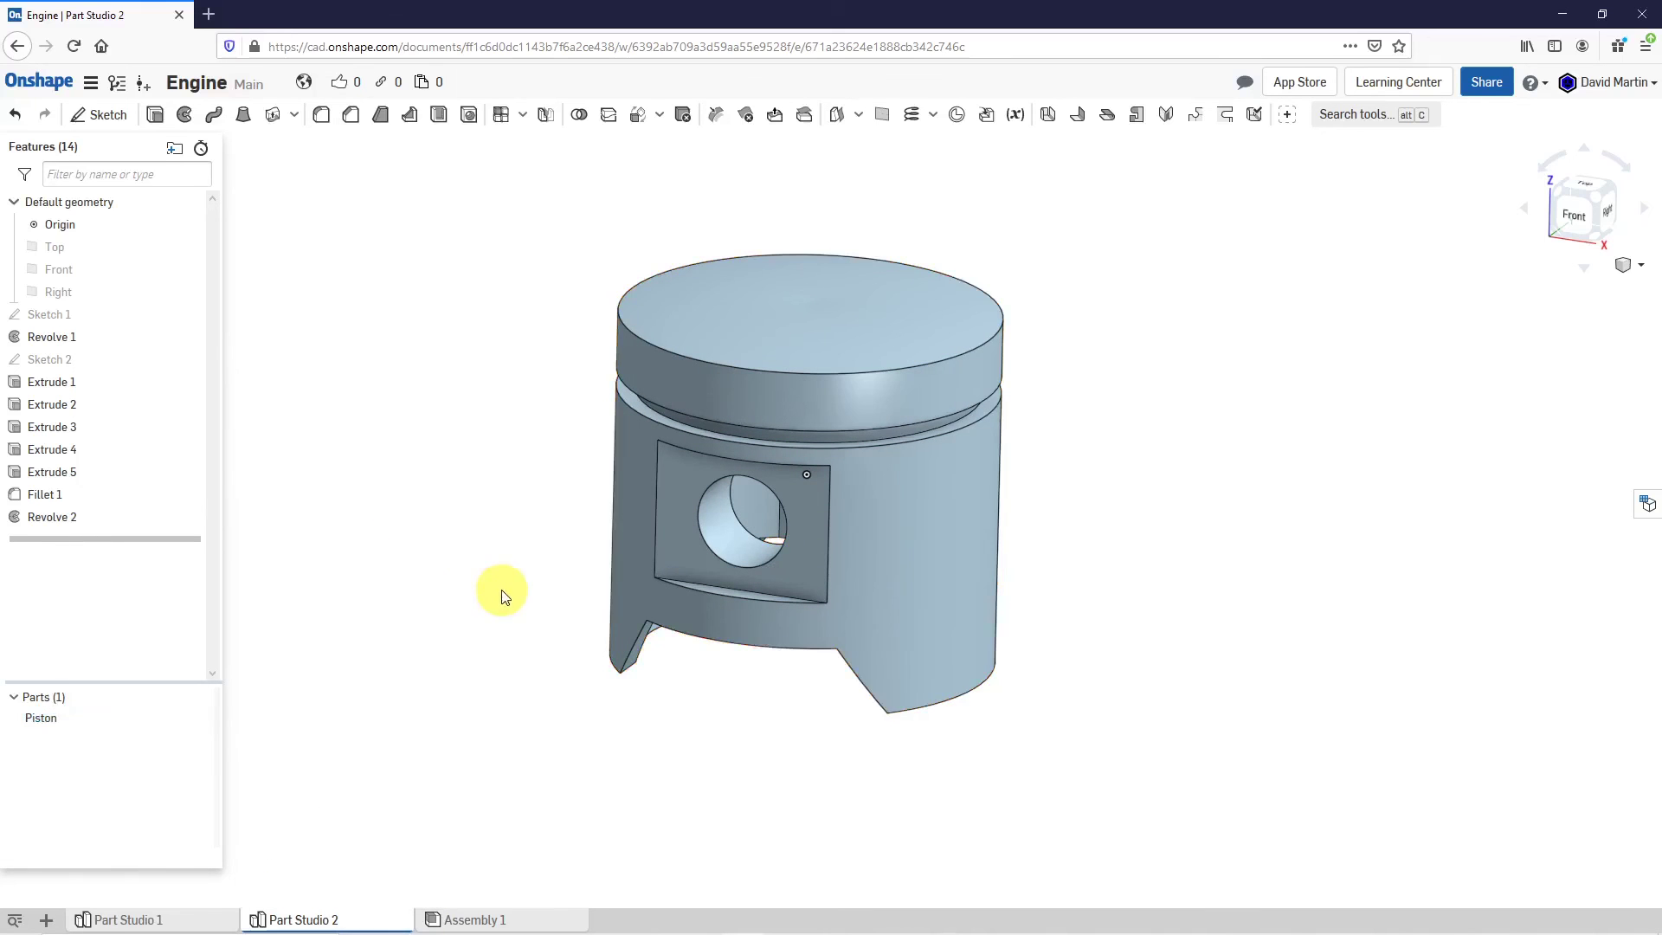
# Turn on a section view of the piston with the default planes shown, cutting at the Right plane, and accept.
pyautogui.moveTo(1106, 689); pyautogui.dragTo(857, 558, button='right')
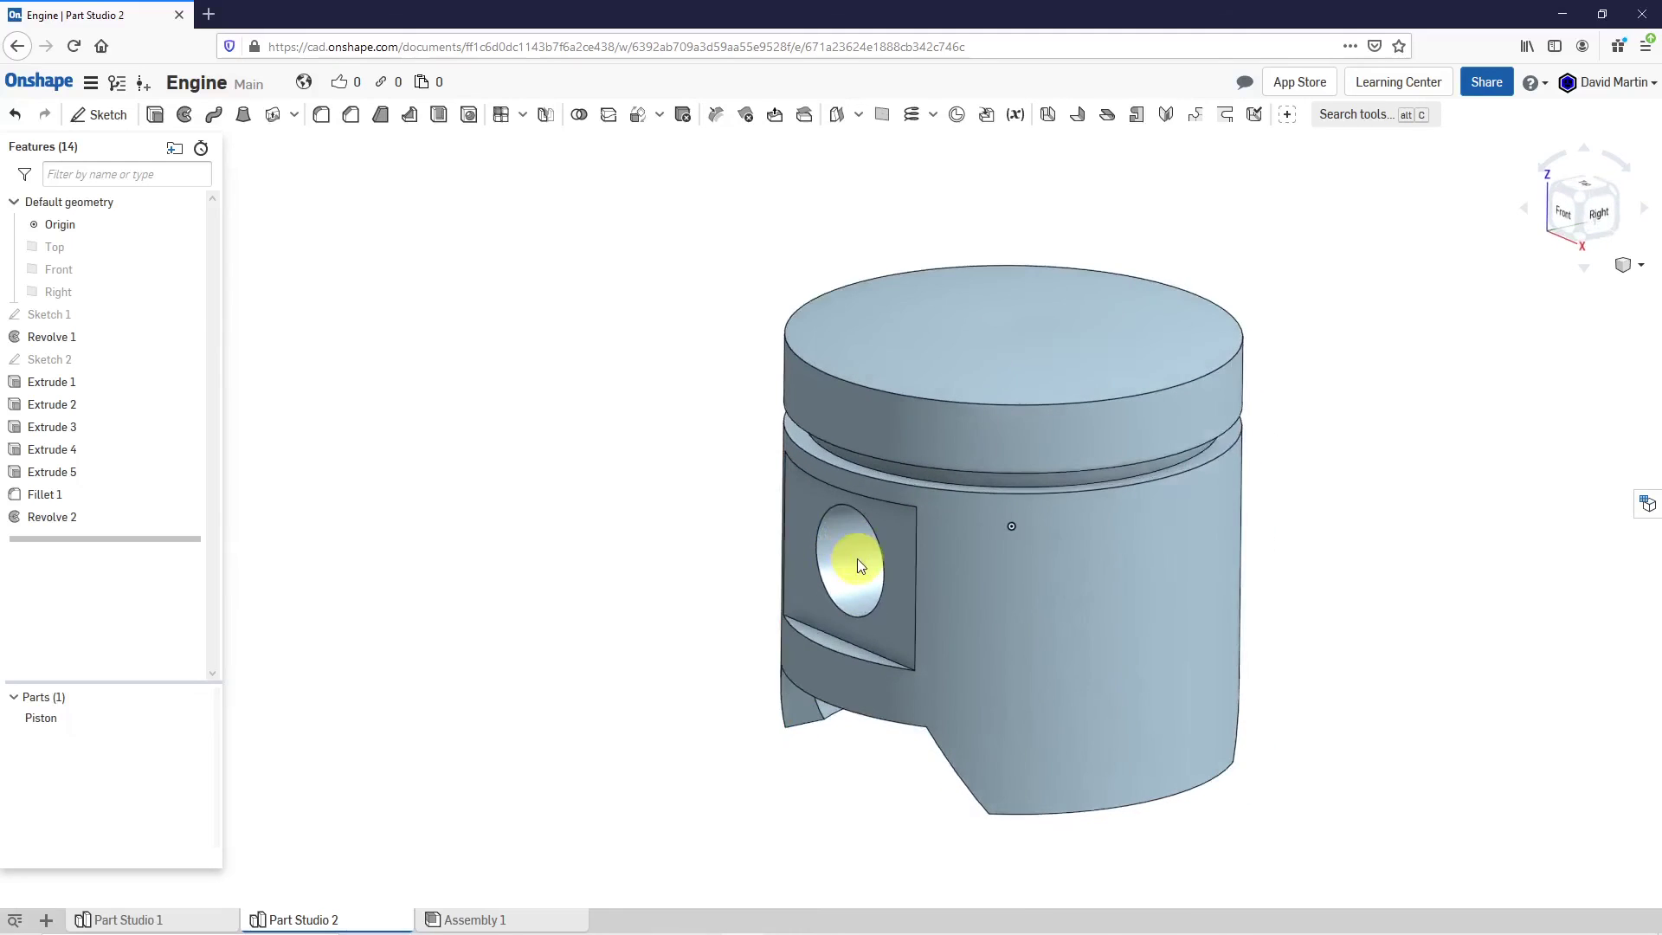
pyautogui.click(1633, 267)
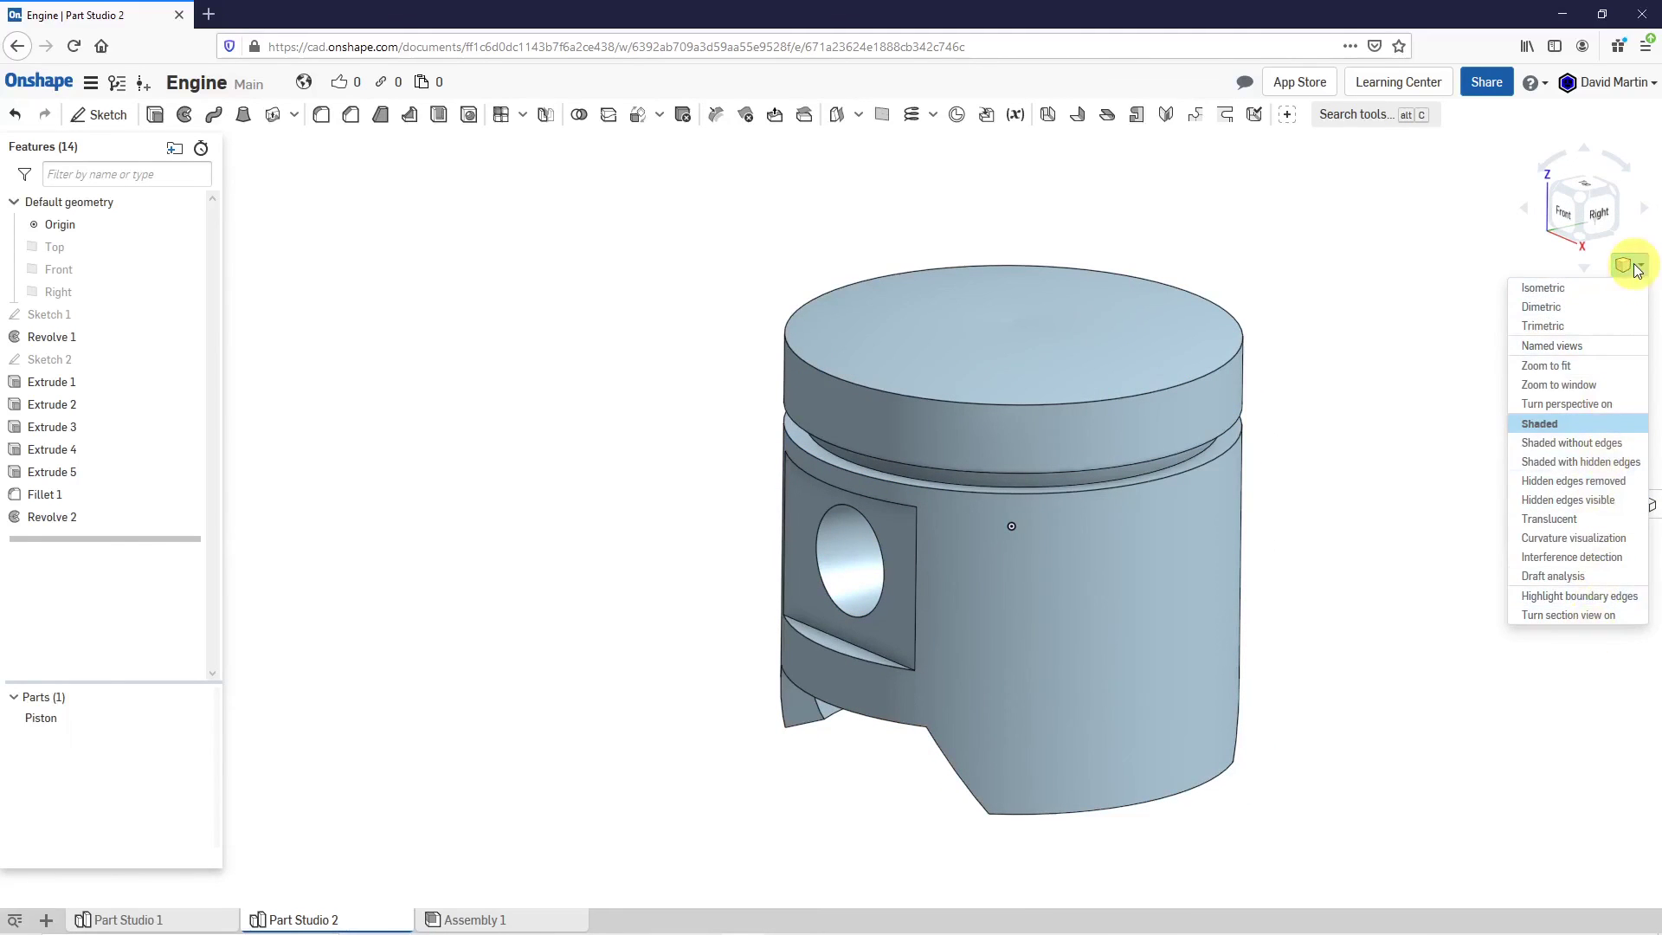
pyautogui.click(1584, 618)
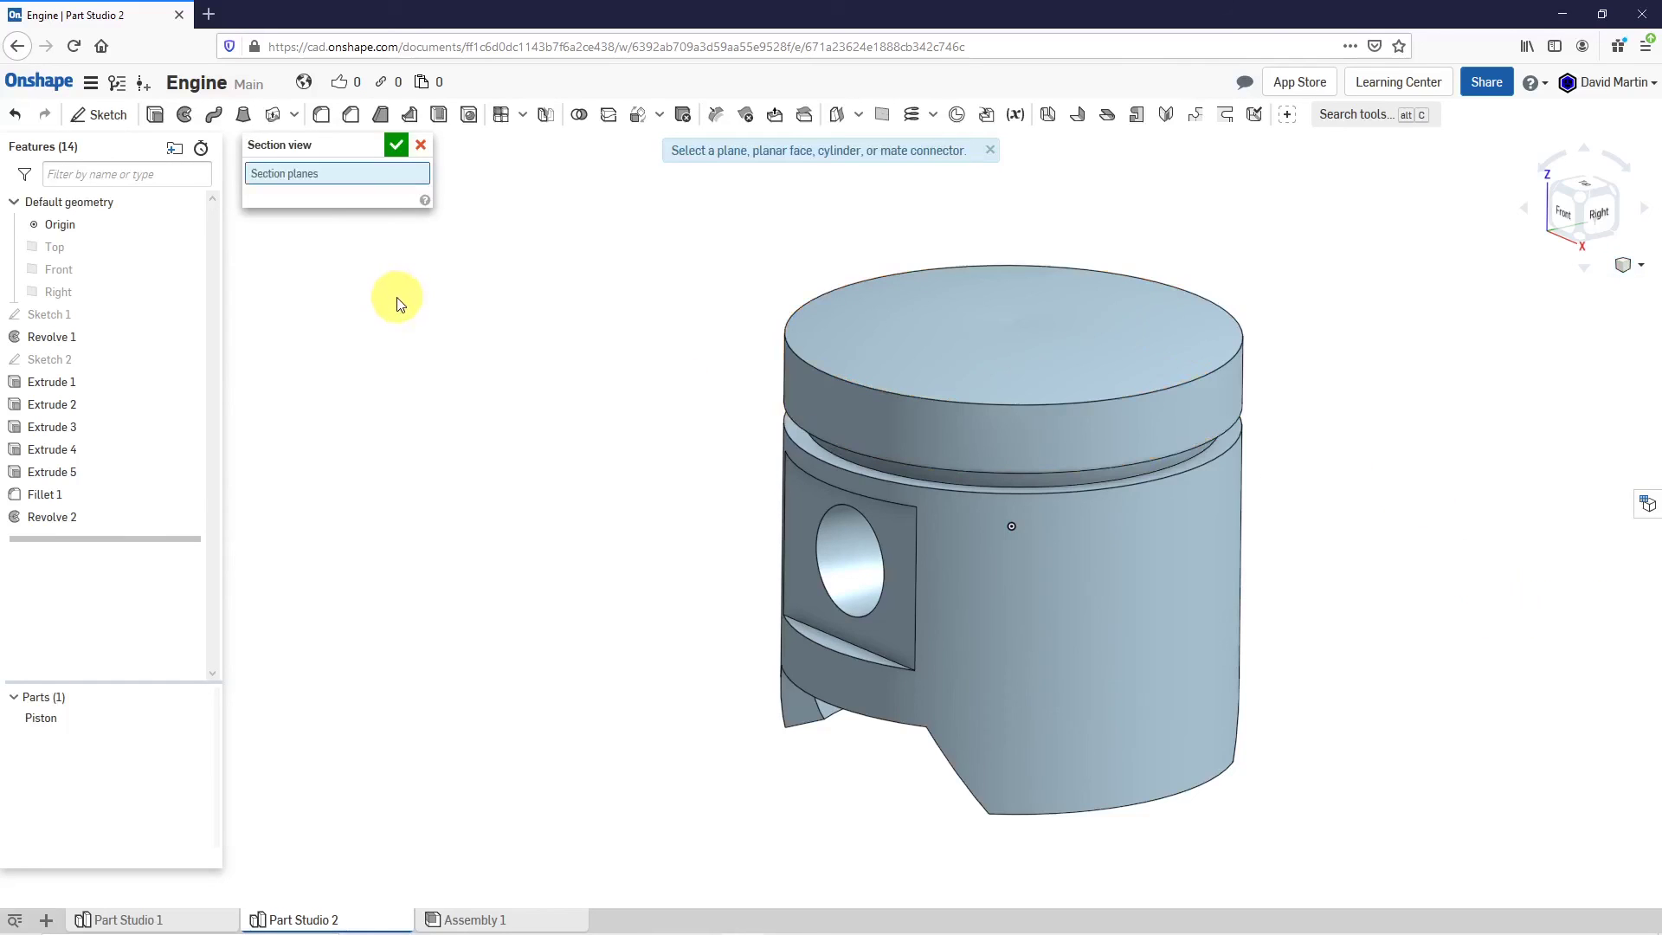
pyautogui.press('p')
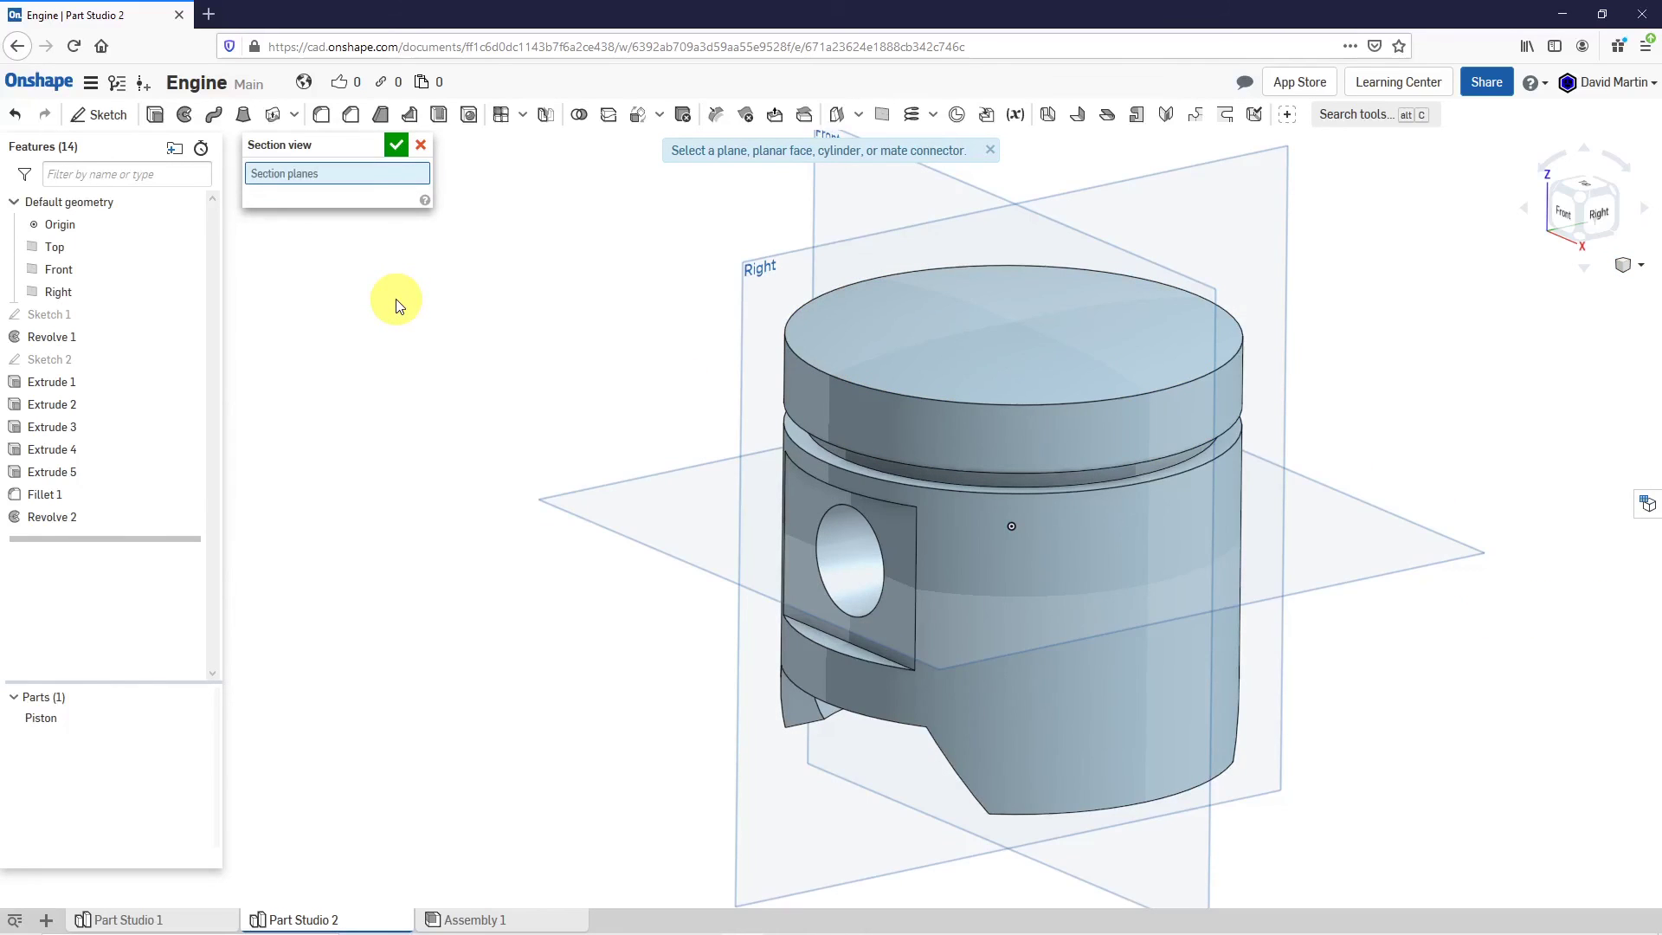
pyautogui.click(758, 261)
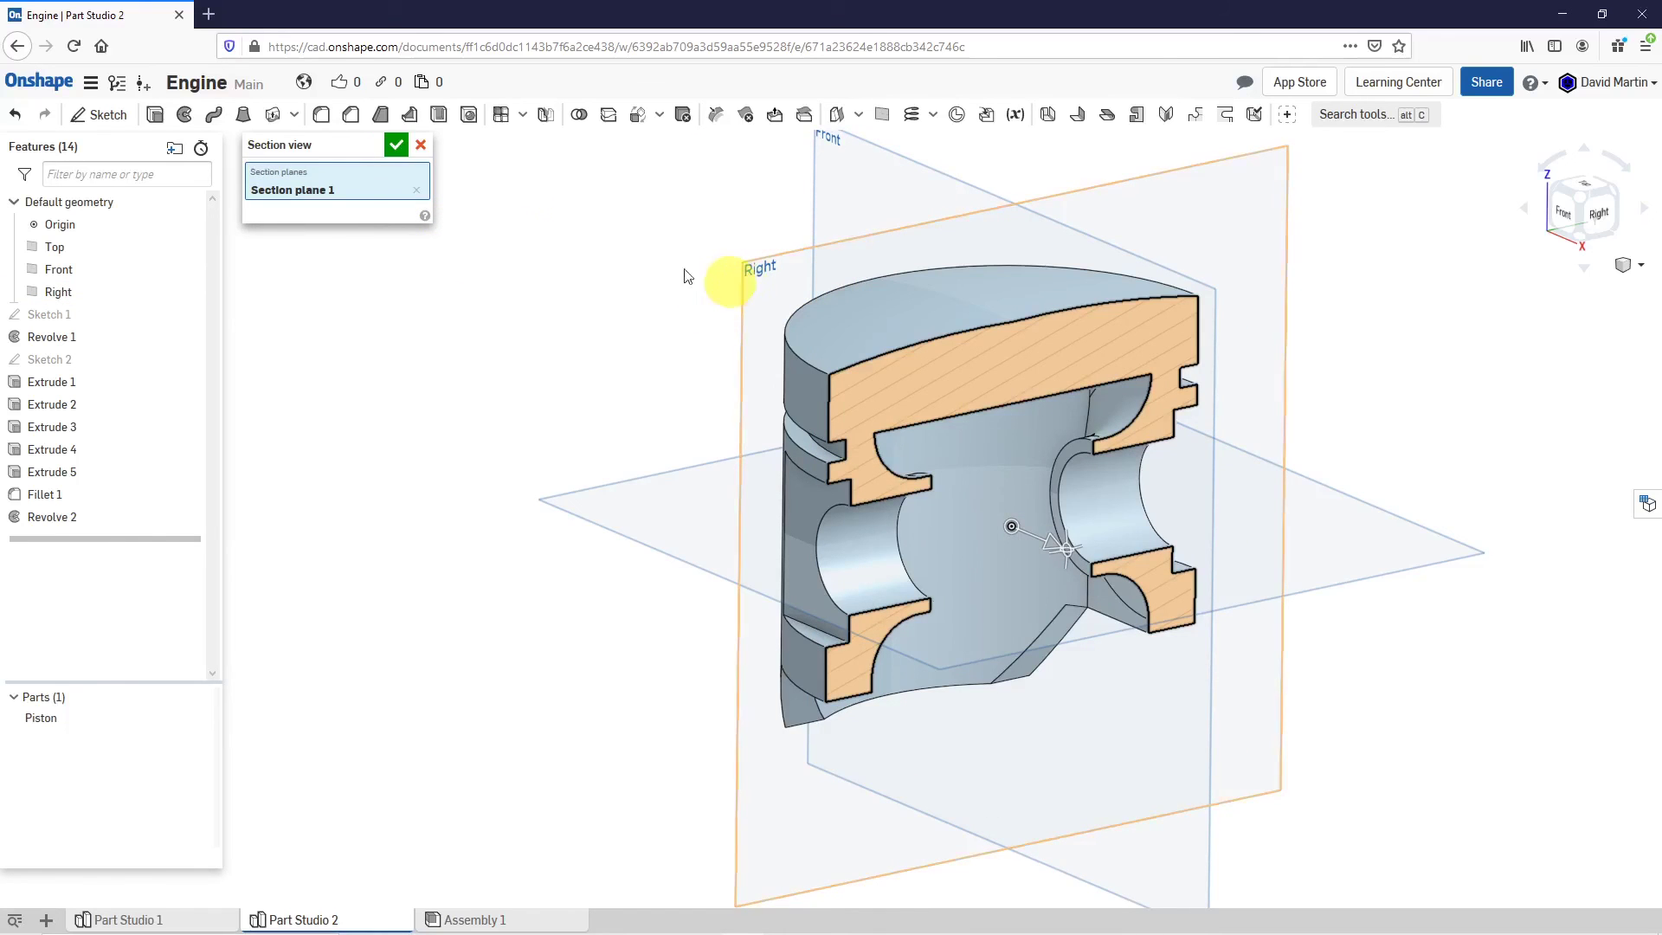
pyautogui.click(397, 145)
# Hide the default planes and inspect the sectioned piston's ring groove, pin bosses and fillets up close.
pyautogui.moveTo(657, 337); pyautogui.dragTo(619, 310, button='right')
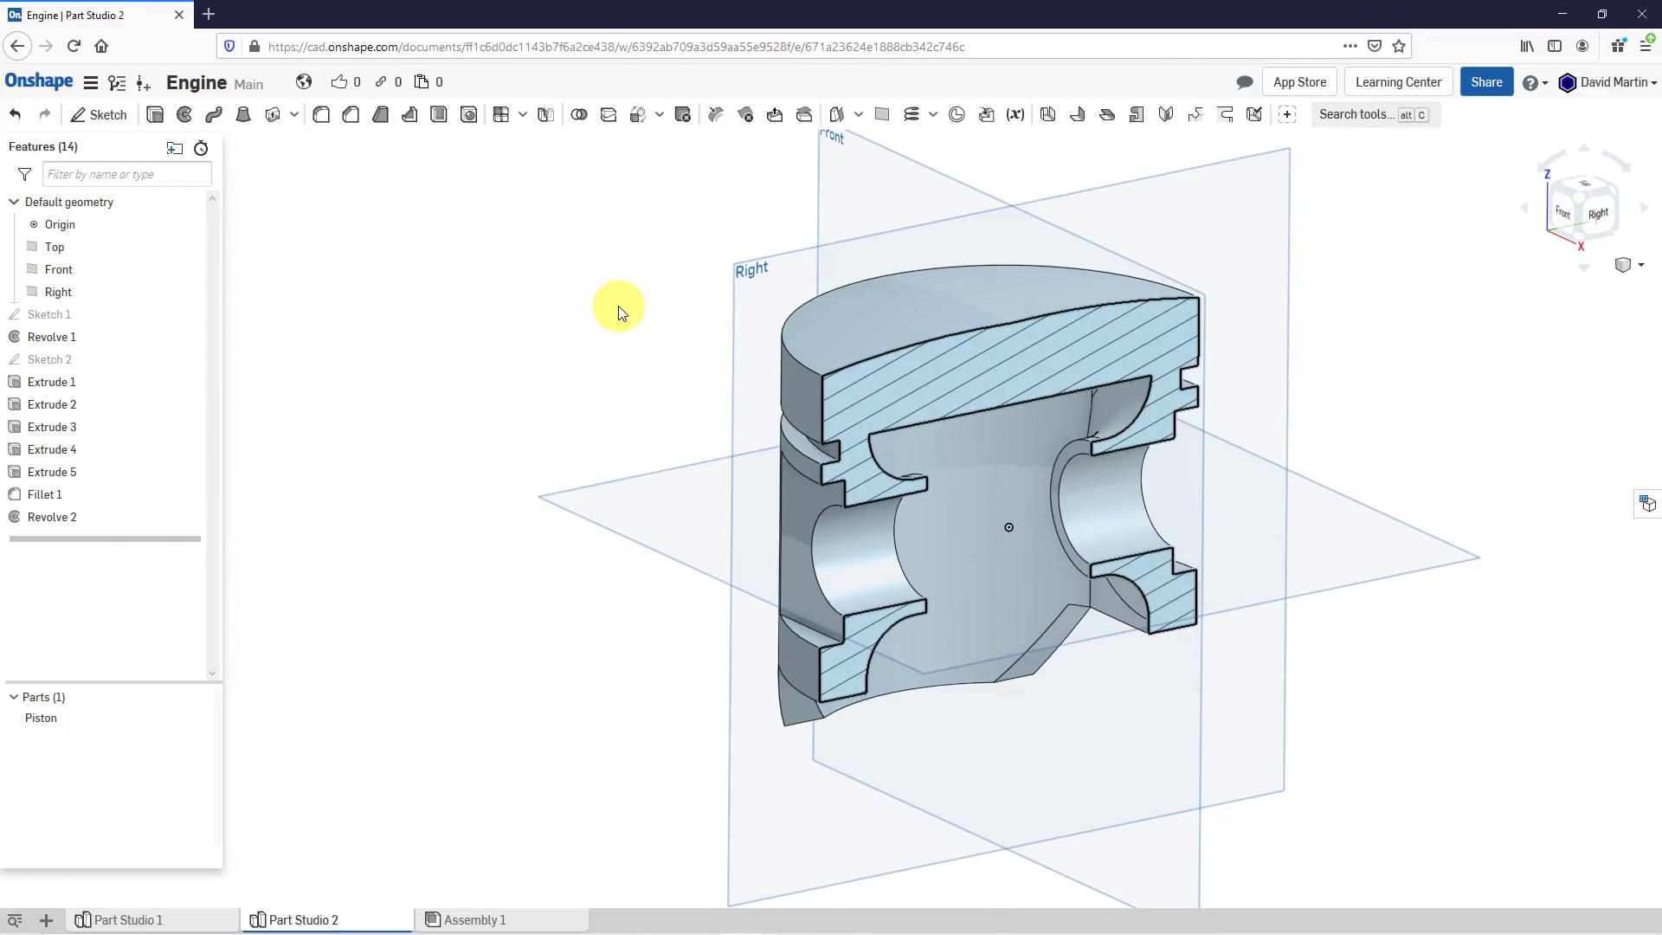
pyautogui.press('p')
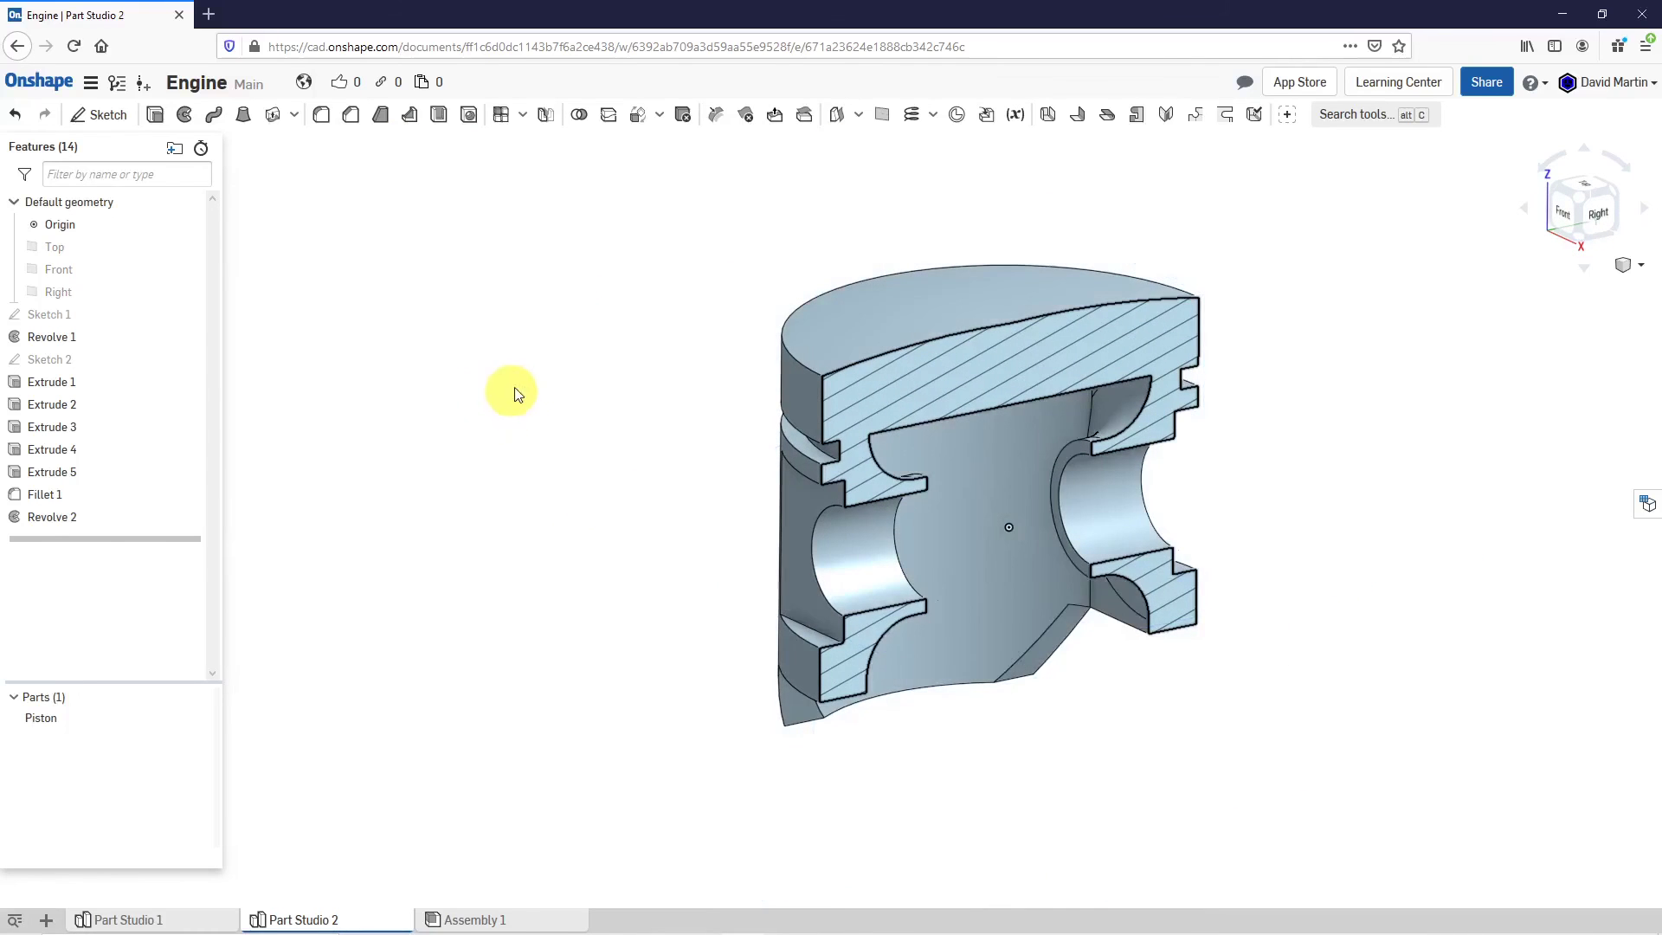
pyautogui.press('n')
pyautogui.moveTo(704, 359); pyautogui.dragTo(781, 400, button='right')
pyautogui.scroll(4, 942, 417)
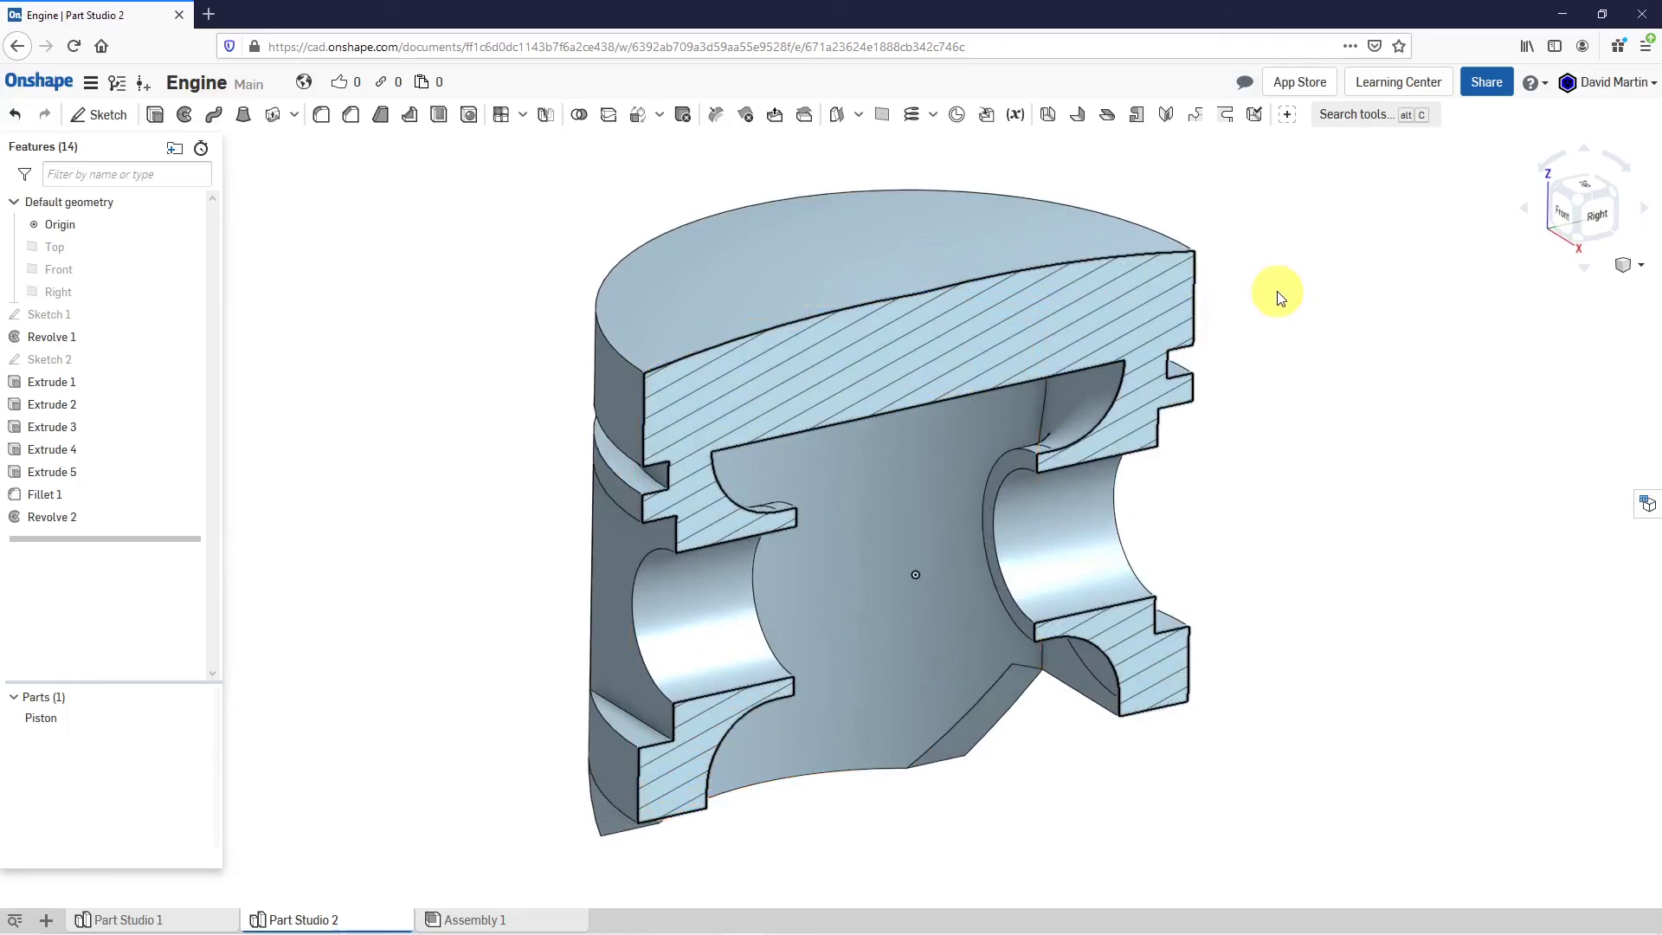